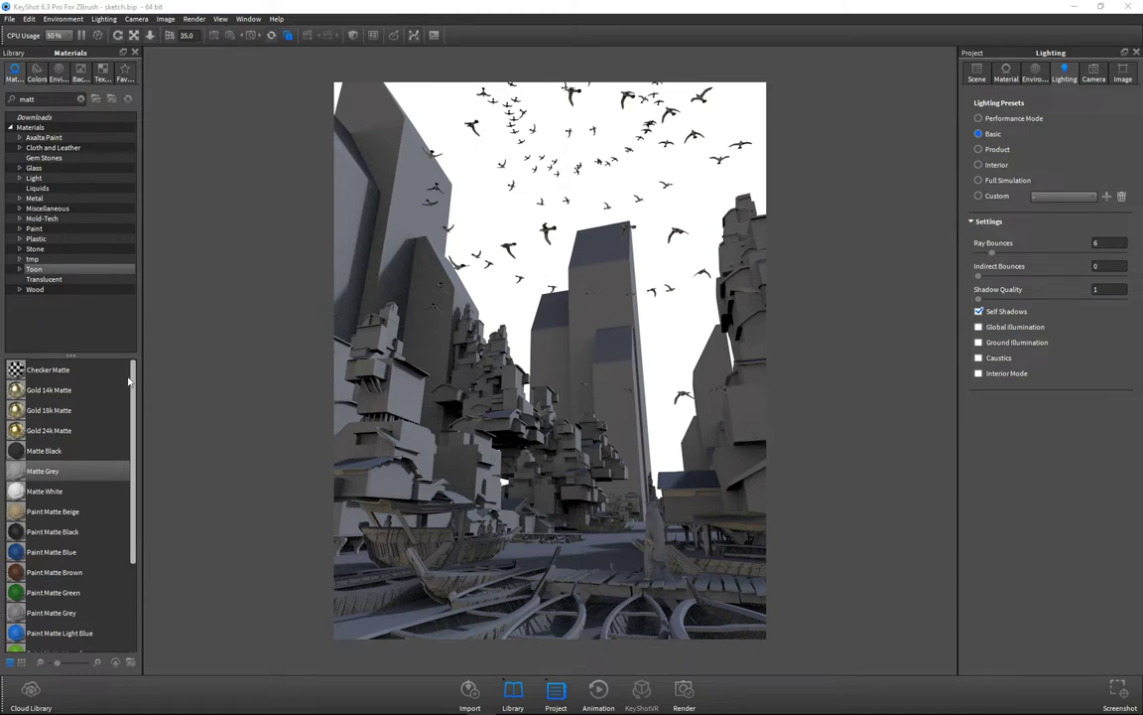
Apply the Toon Outline Black material from the Toon library to the city scene
click(34, 269)
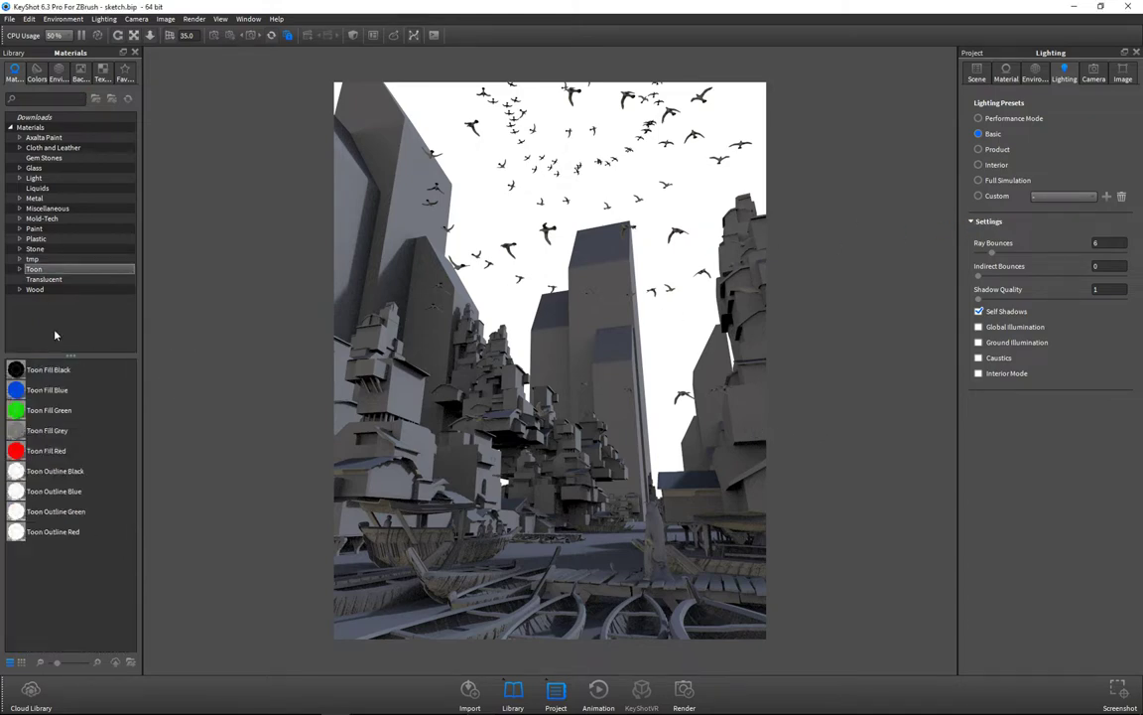
mouse_move(39, 470)
mouse_down()
mouse_move(32, 428)
mouse_move(383, 541)
mouse_move(382, 424)
mouse_up()
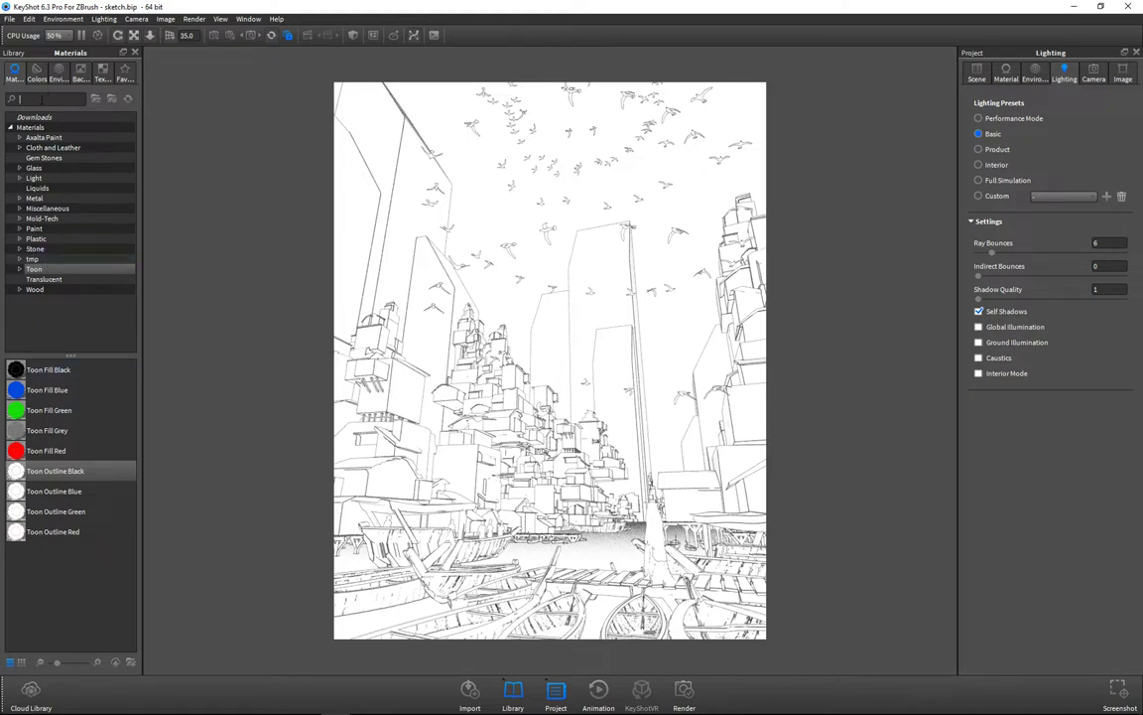
Search the material library for "matte" and apply Matte Grey to the city scene
click(40, 98)
text(matte)
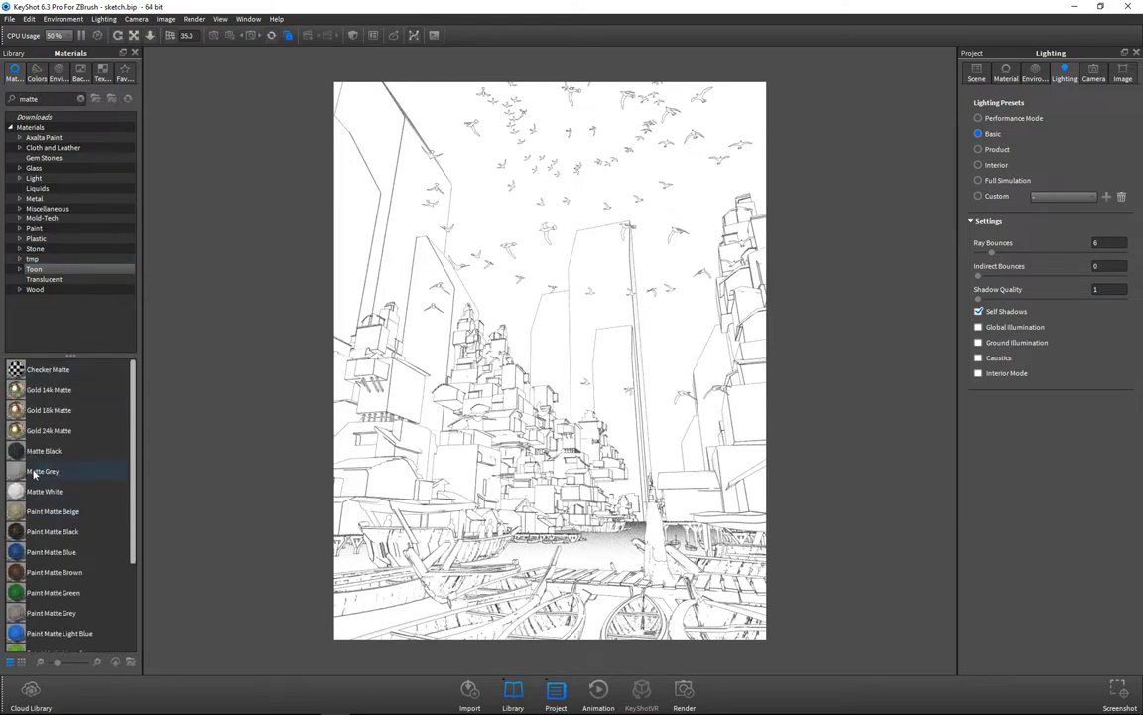
mouse_move(42, 470)
mouse_down()
mouse_move(329, 484)
mouse_move(363, 429)
mouse_up()
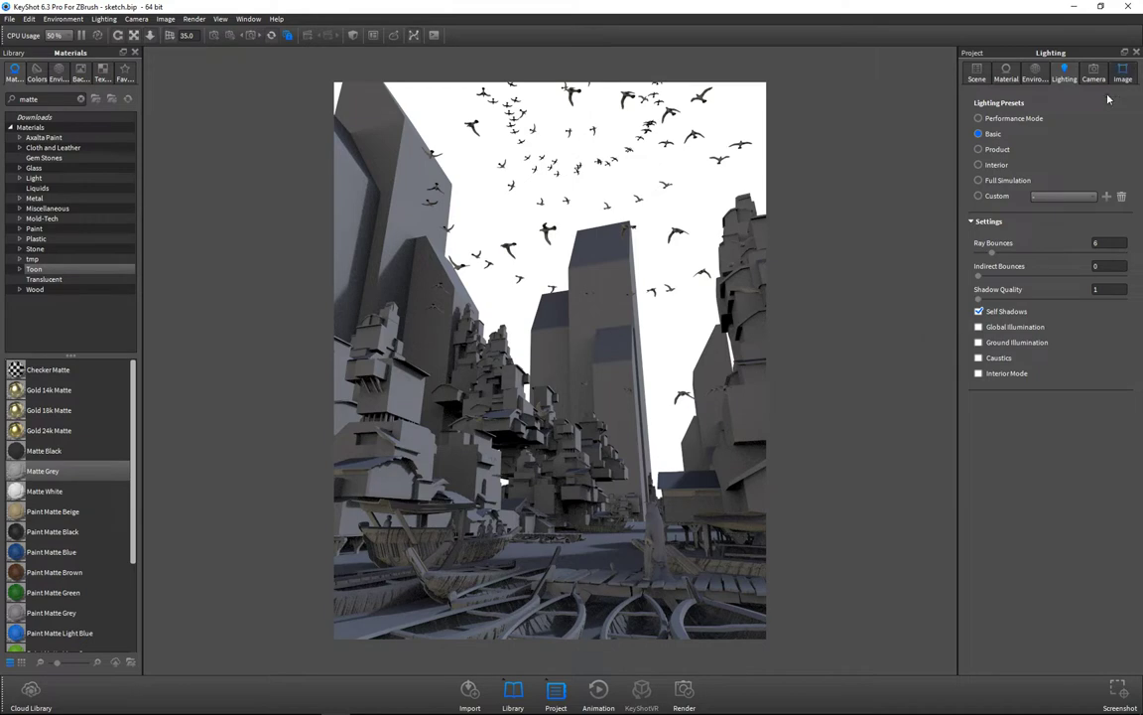
Compare the Performance Mode and Basic lighting presets, ending on Performance Mode
click(993, 119)
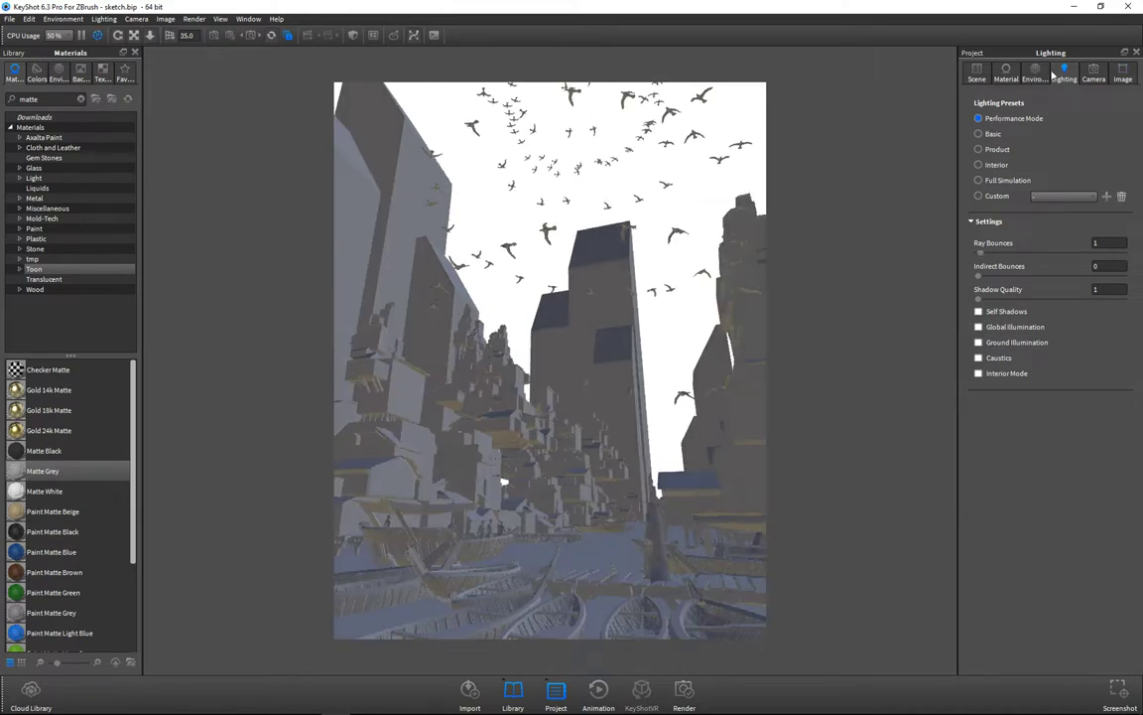
click(986, 133)
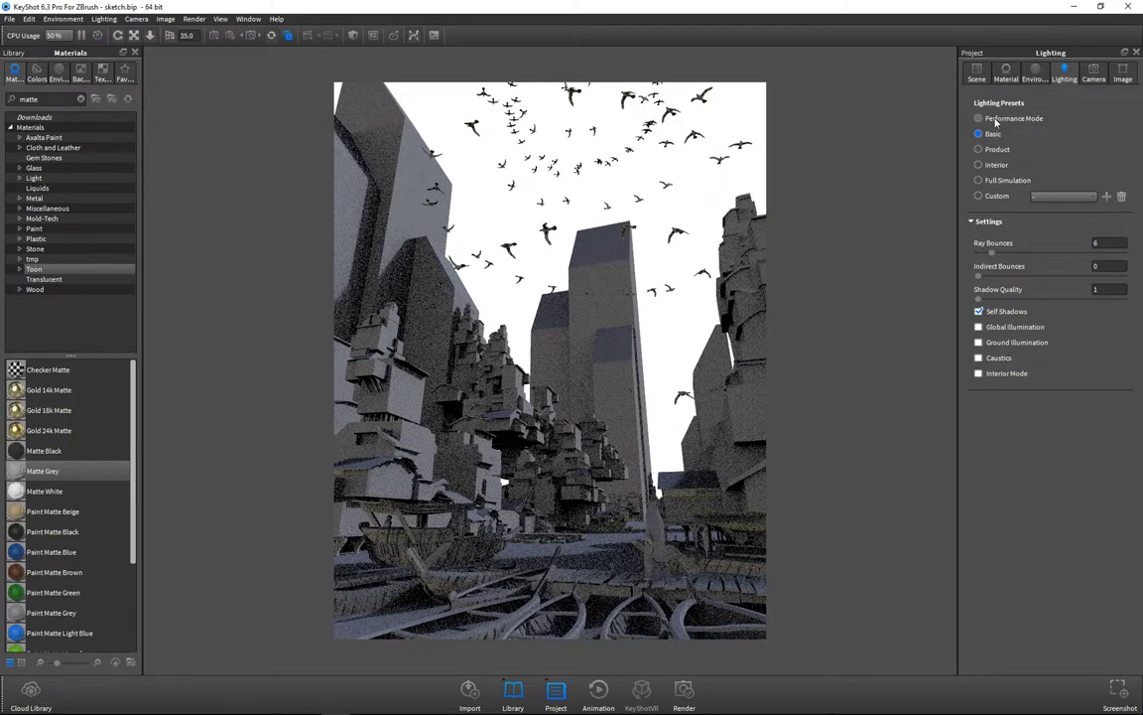
click(995, 120)
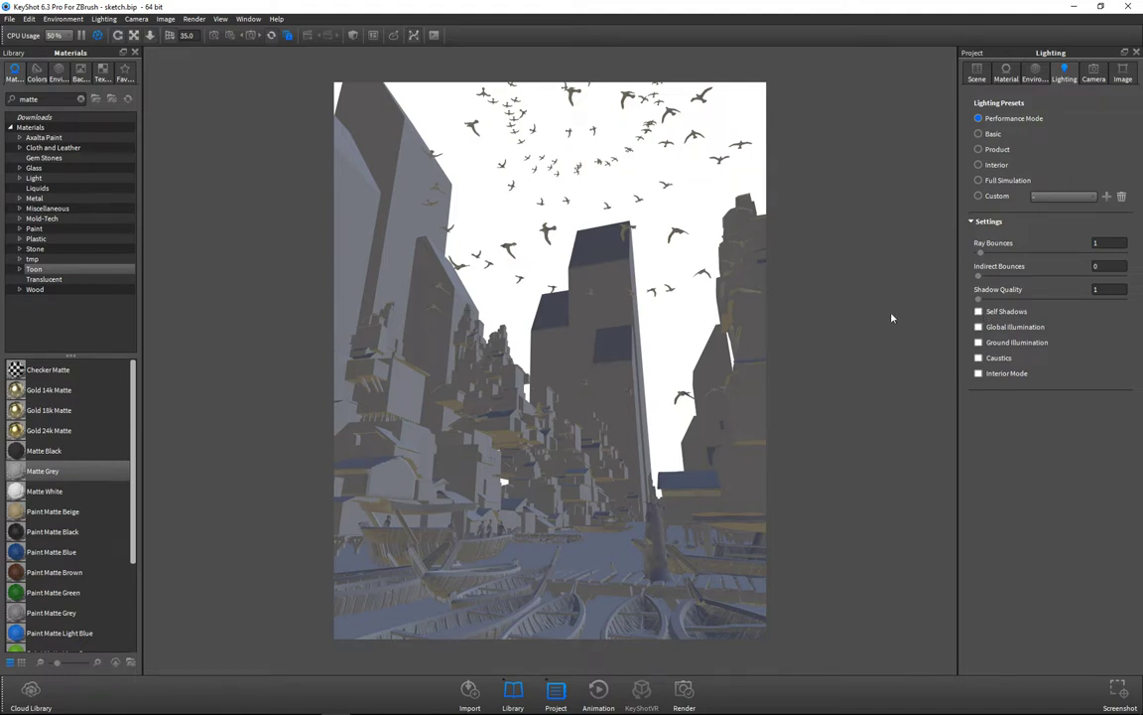
Open the render settings and set the still image resolution to 6212 x 8000
key(ctrl+p)
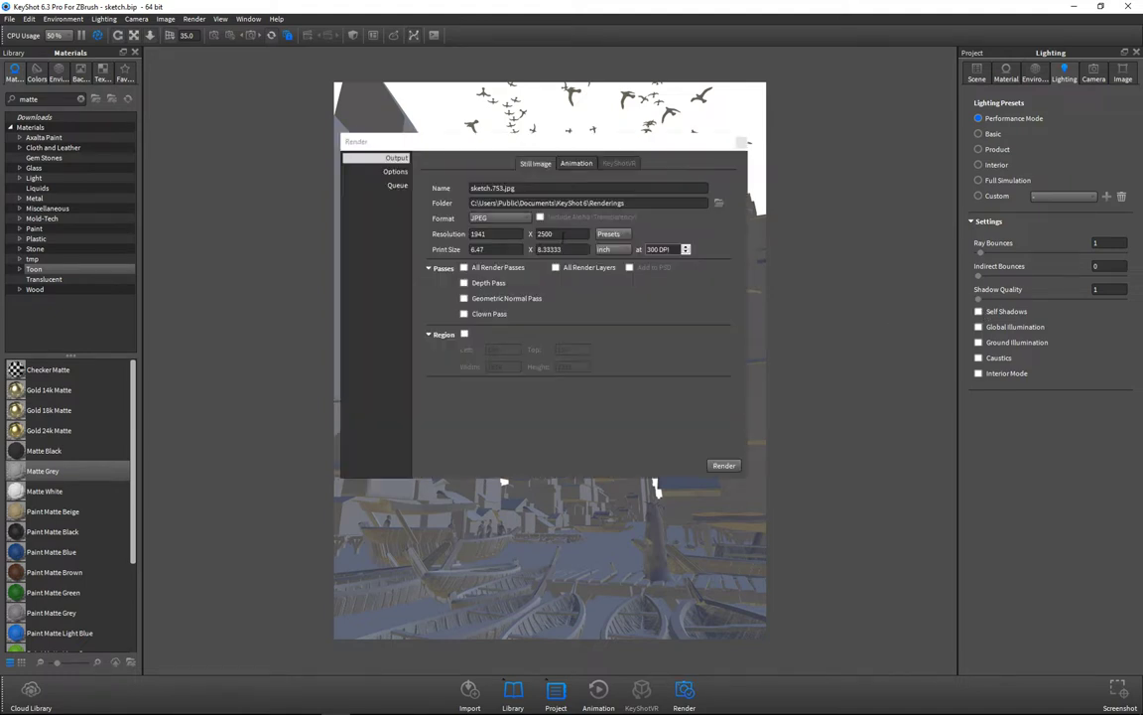
click(494, 209)
text(8000)
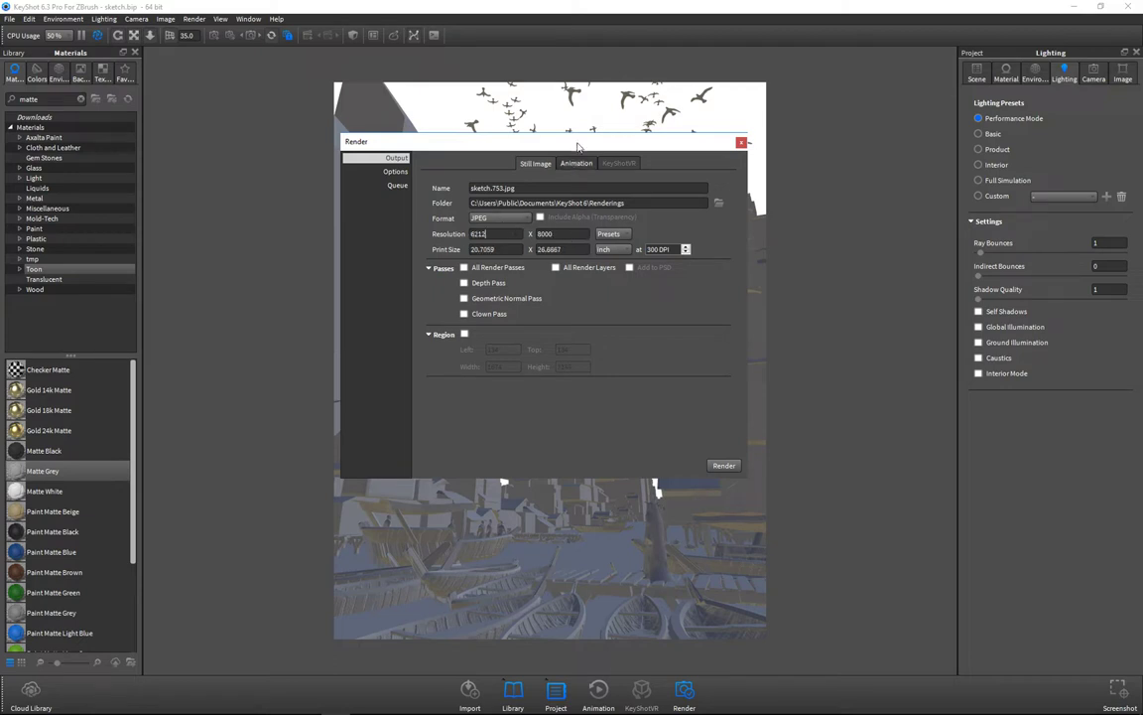
drag(578, 147, 678, 158)
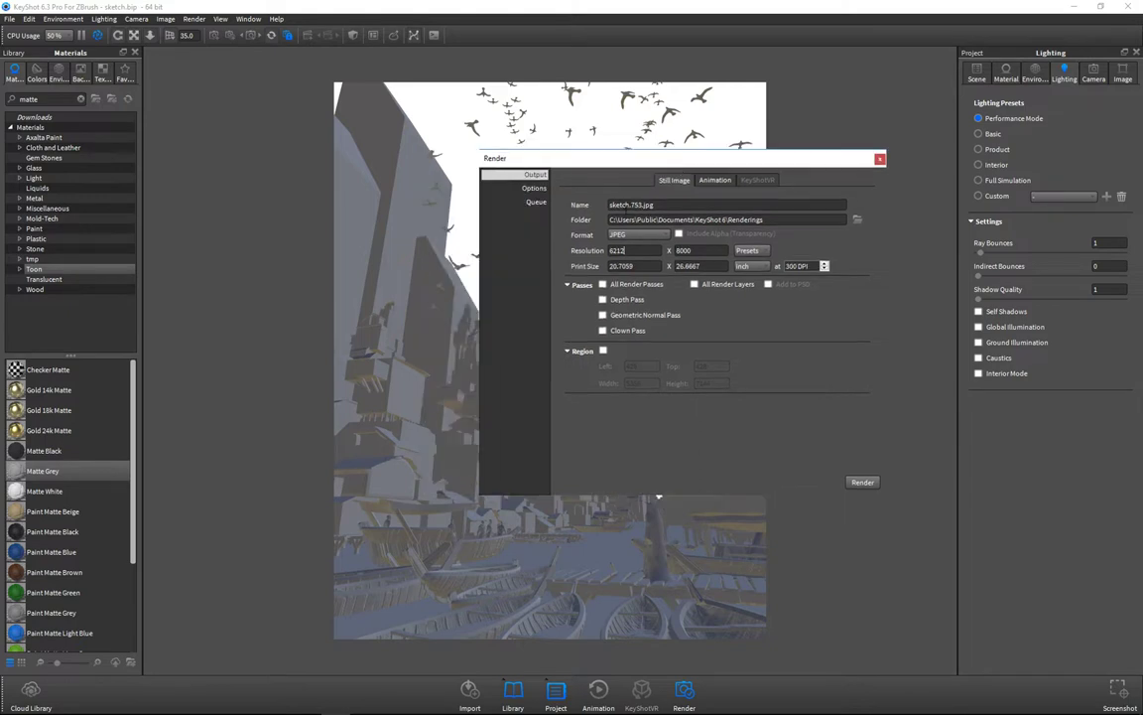
Switch the render quality to Advanced Control with 2 samples, and disable Sharp Shadows and Global Illumination Cache
click(534, 188)
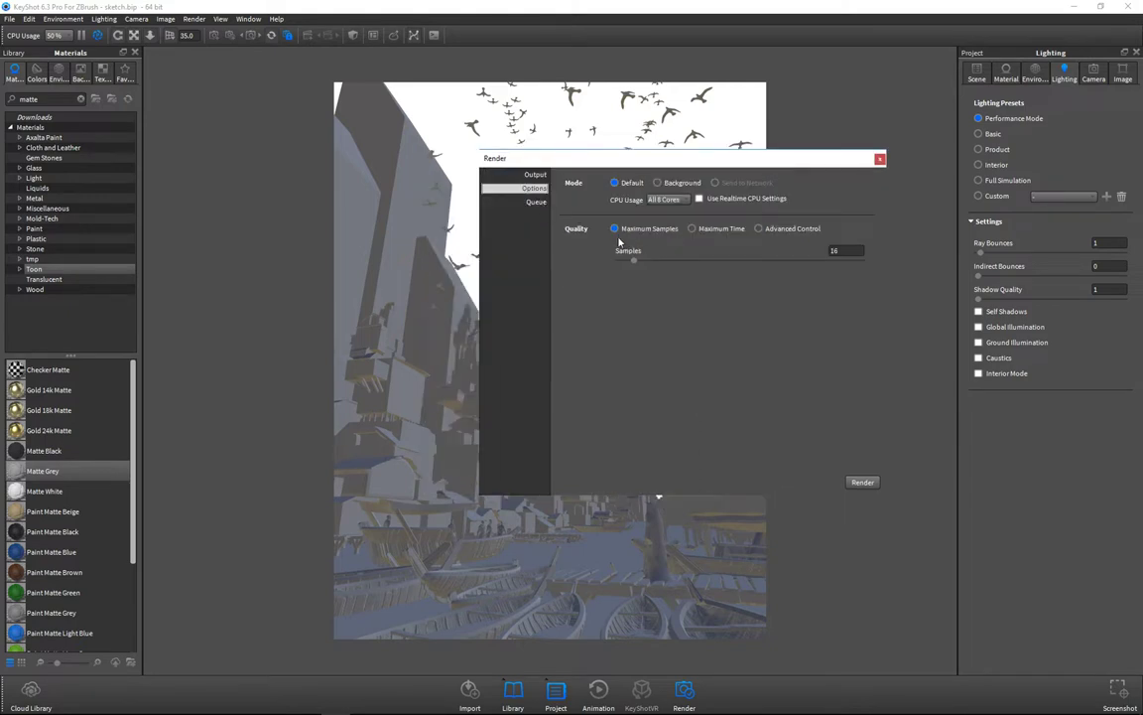
drag(679, 159, 694, 160)
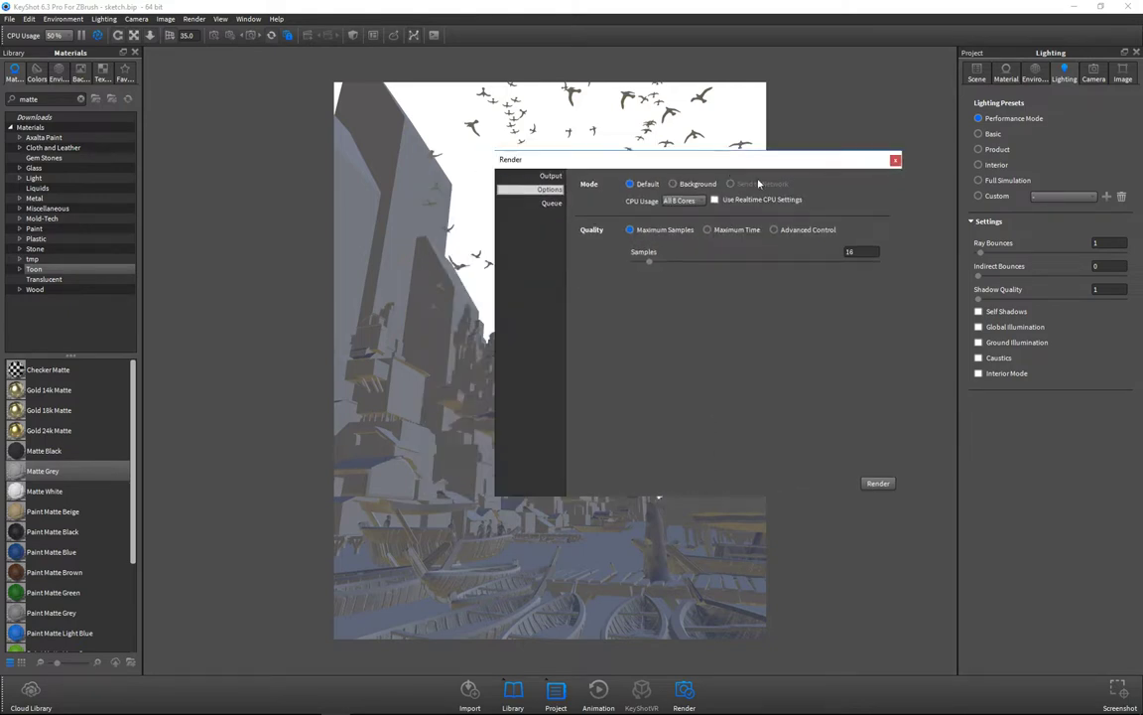
click(775, 229)
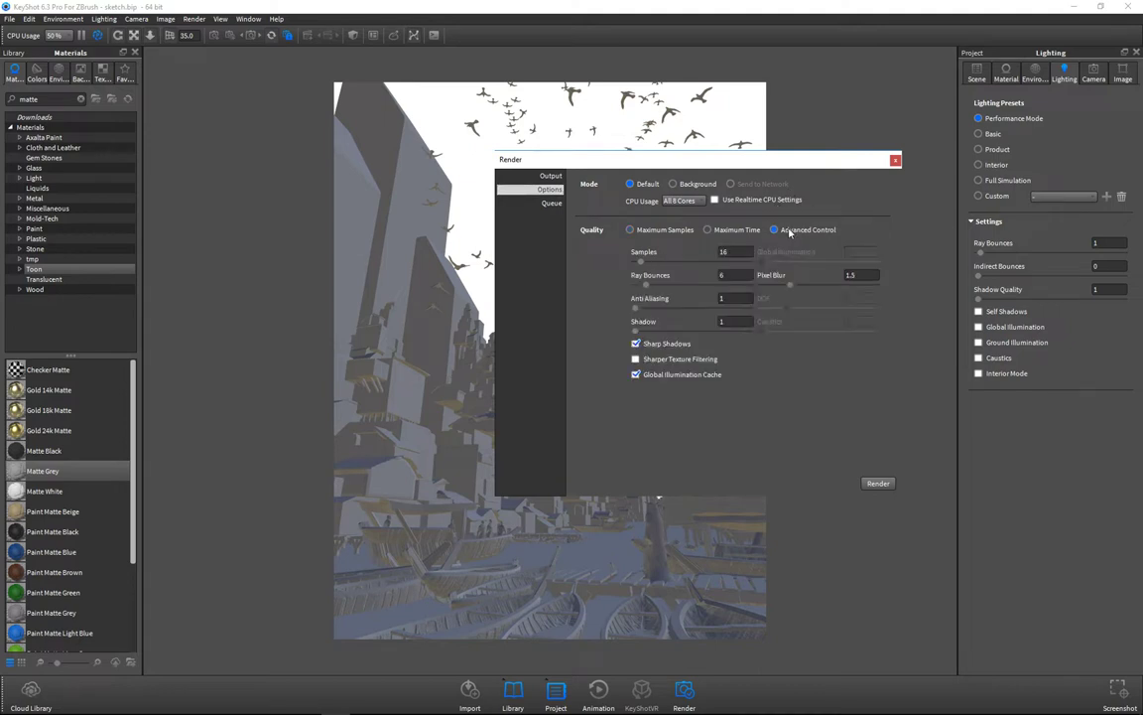
double_click(745, 253)
drag(691, 164, 728, 184)
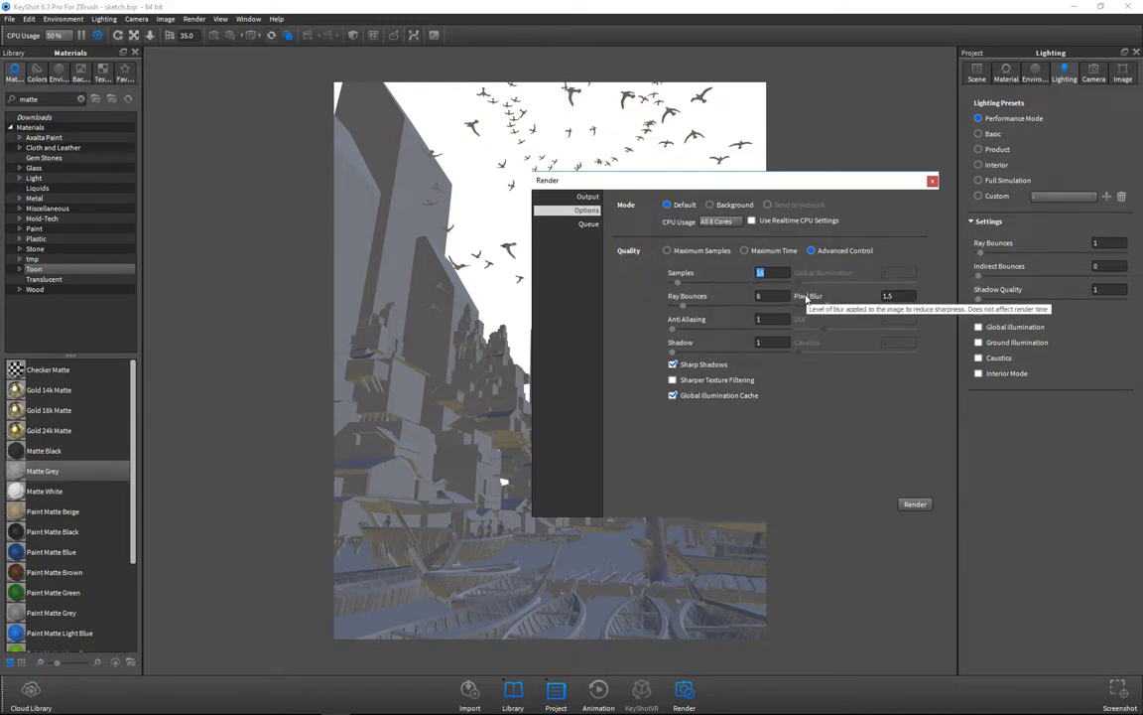
click(672, 365)
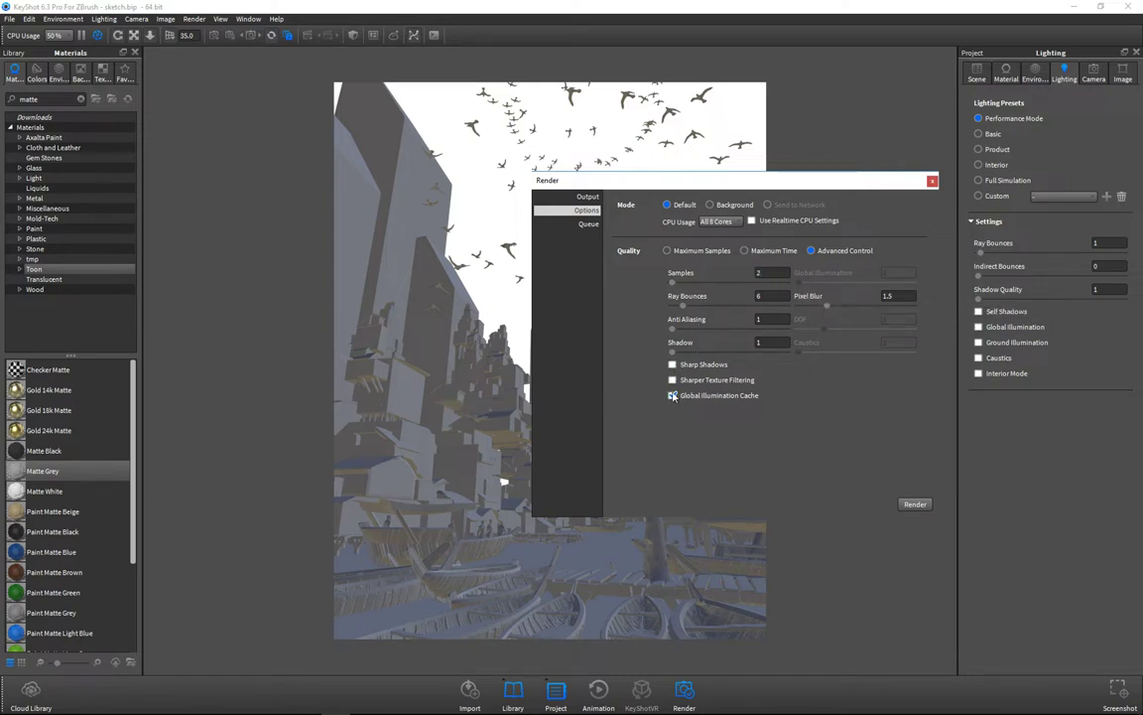
click(673, 395)
Enable Self Shadows in the scene's lighting settings and turn it off again
click(1098, 74)
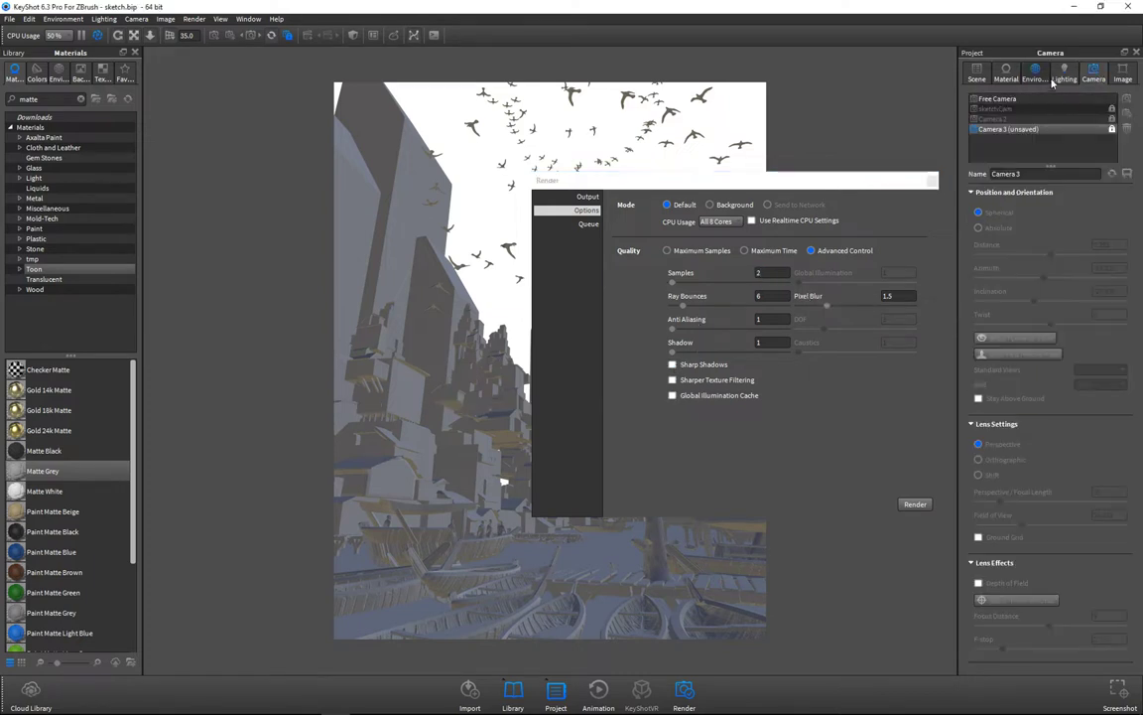
click(1062, 76)
click(980, 312)
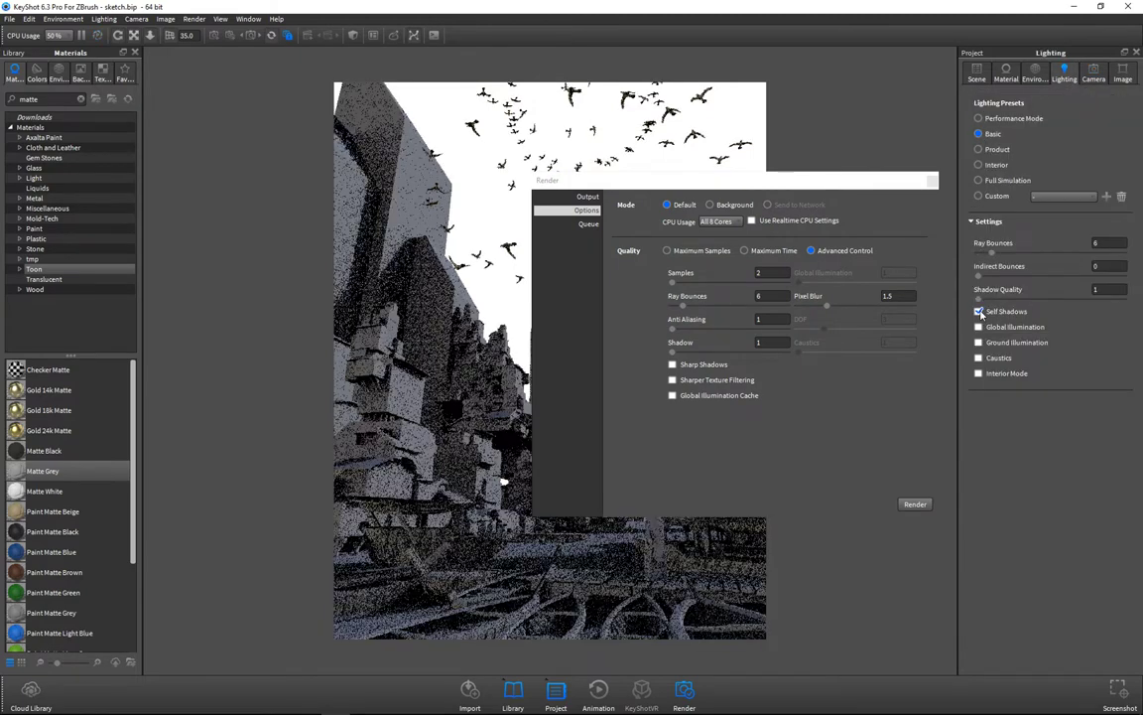
click(980, 312)
Set the render quality to 0 ray bounces and 4 samples
drag(792, 194, 750, 182)
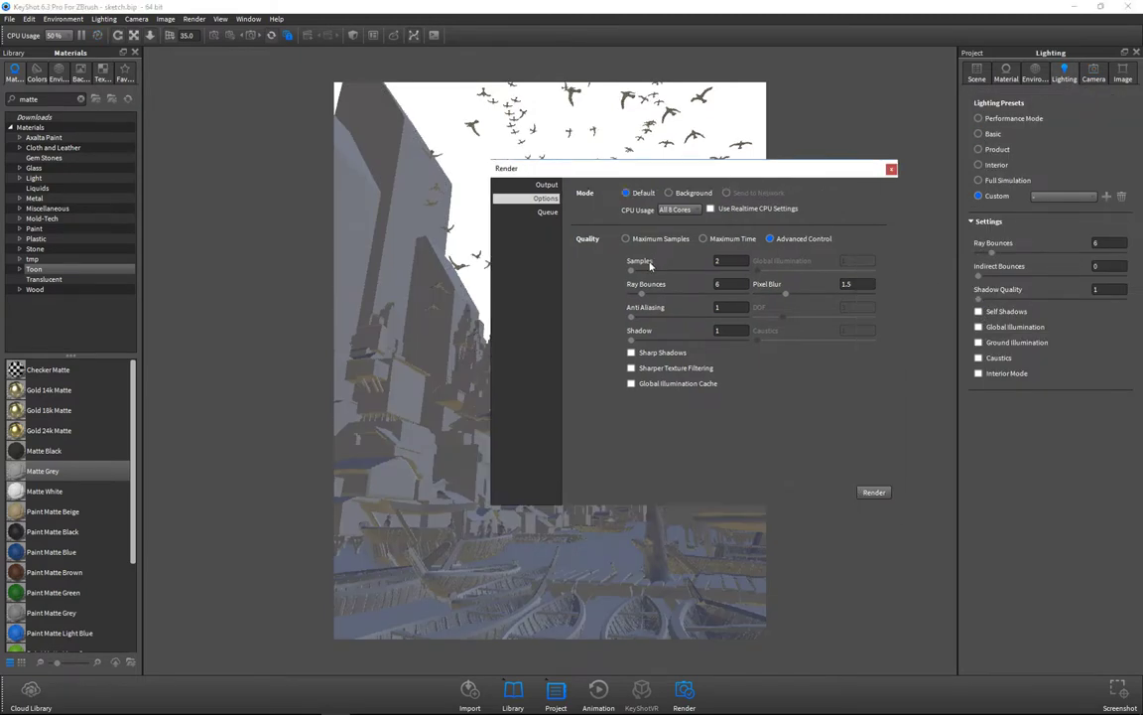
drag(641, 294, 627, 296)
drag(632, 165, 950, 195)
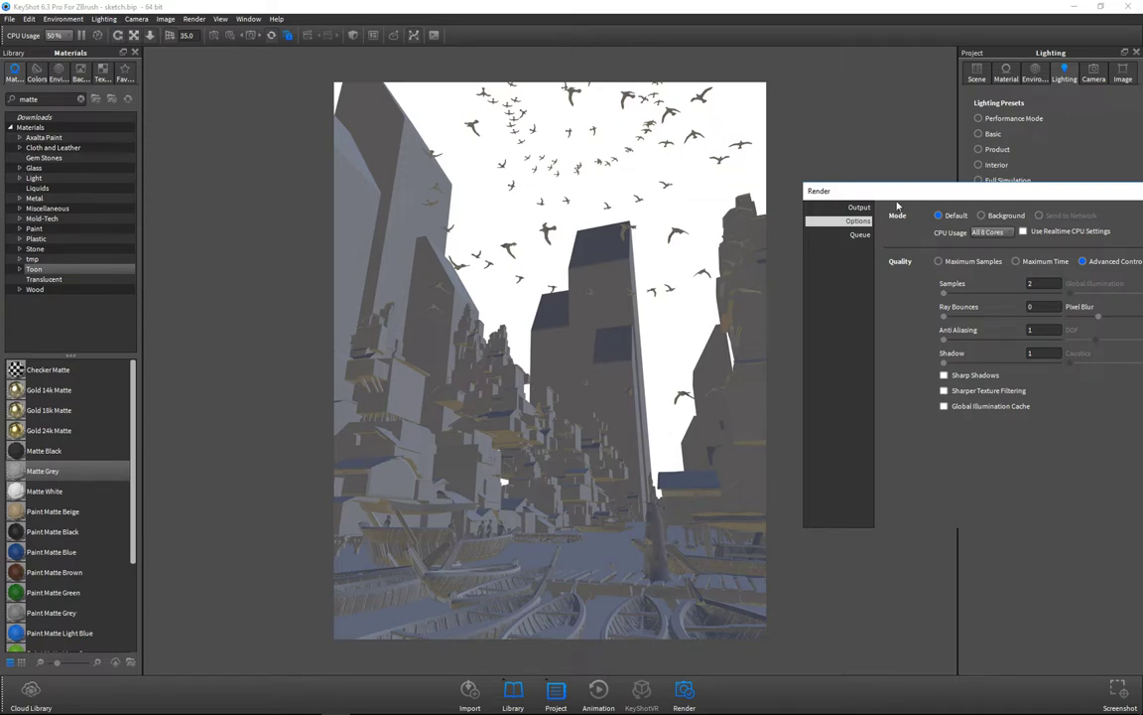
drag(939, 195, 517, 190)
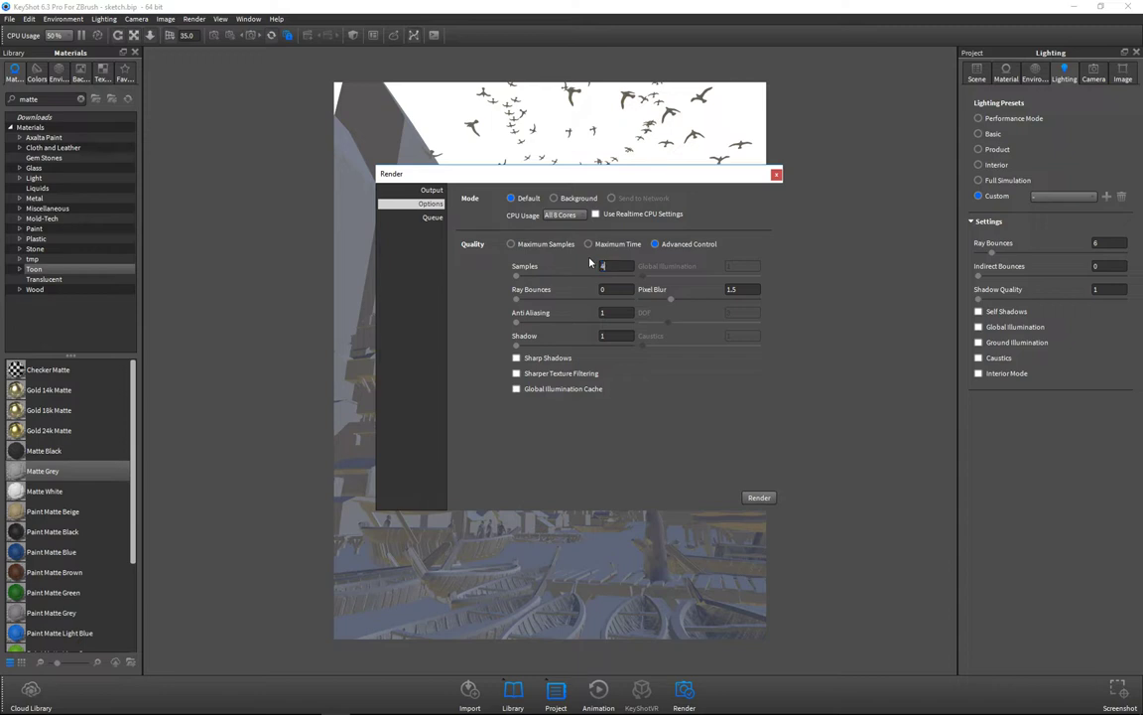
text(4)
Start rendering sketch.753.jpg from the output settings, and stop the render without saving
drag(652, 173, 736, 168)
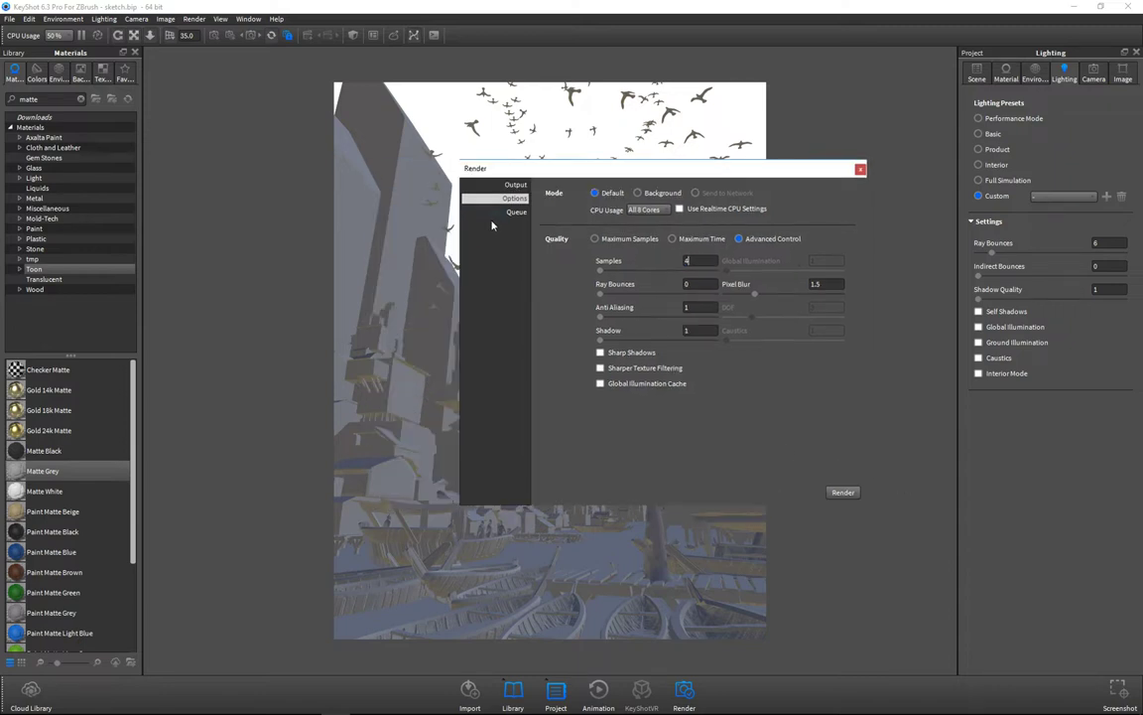
click(511, 212)
click(515, 184)
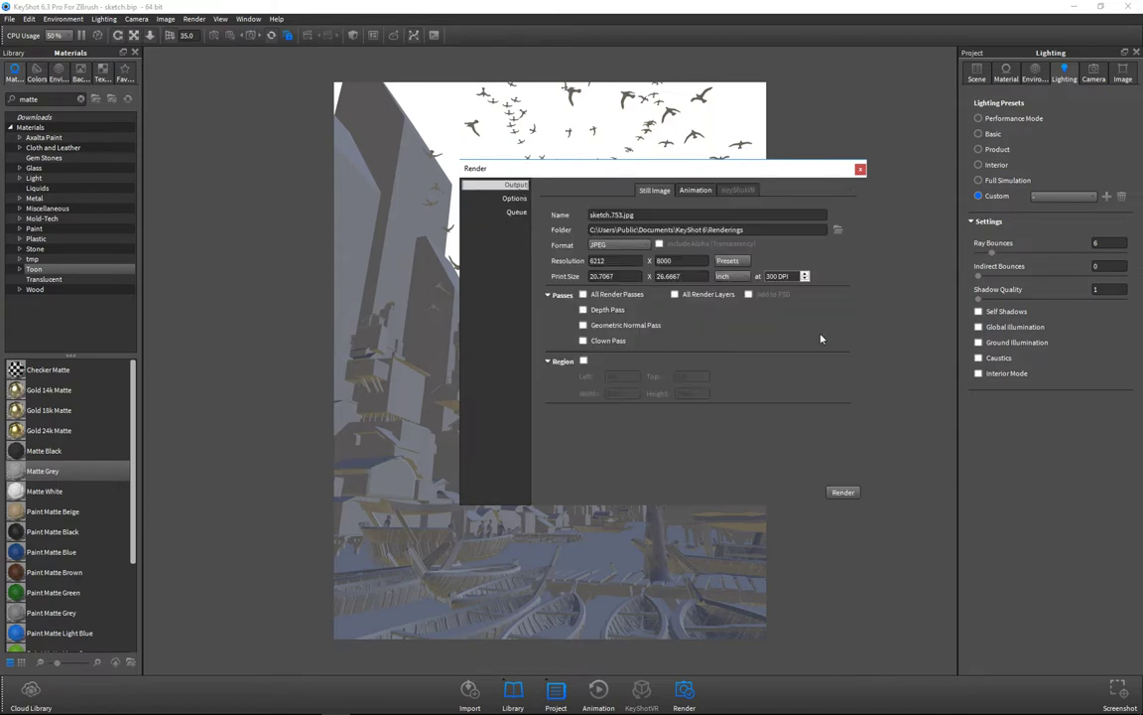
click(843, 494)
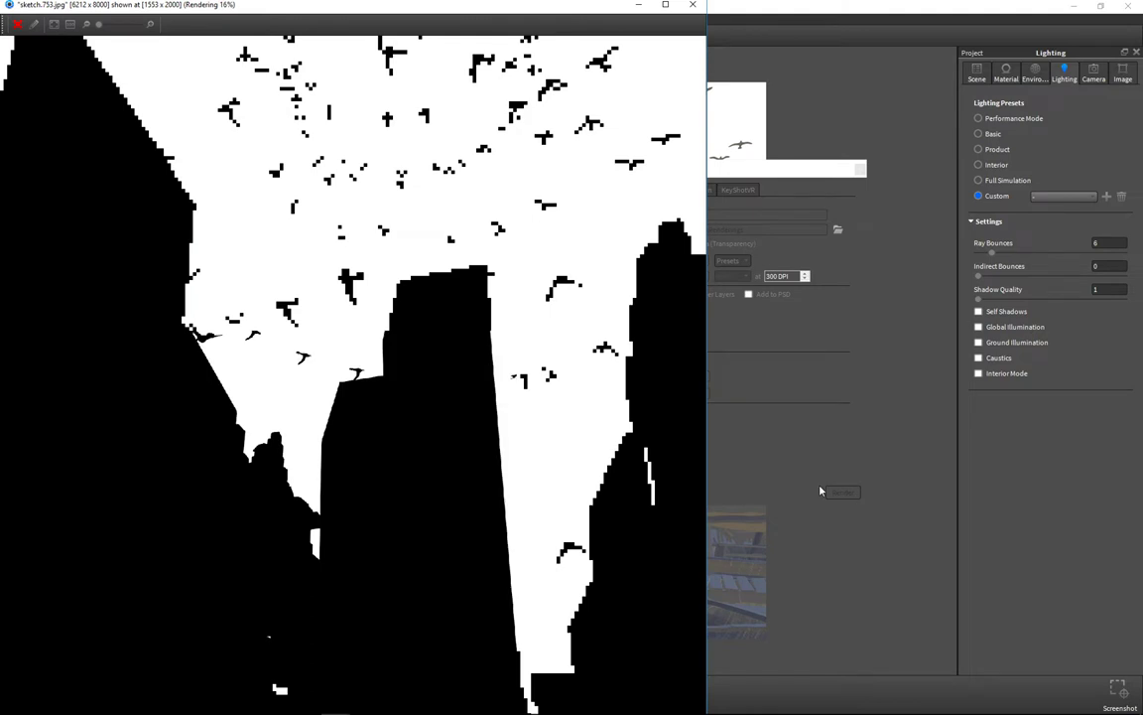
click(17, 26)
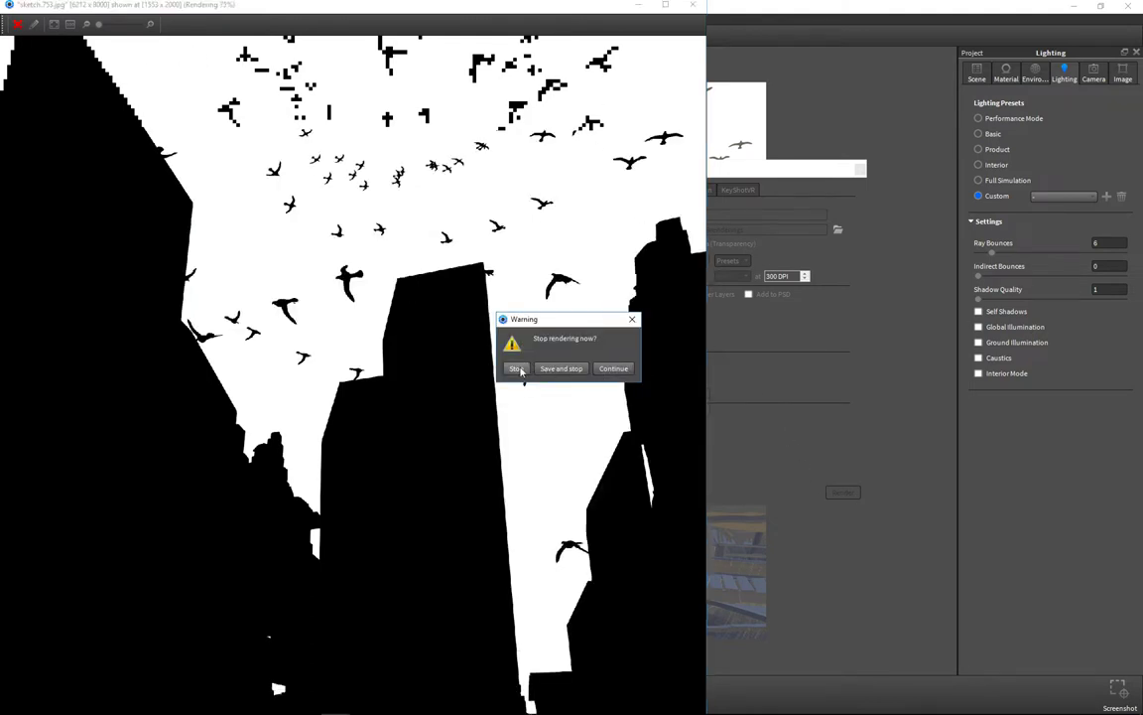
click(517, 368)
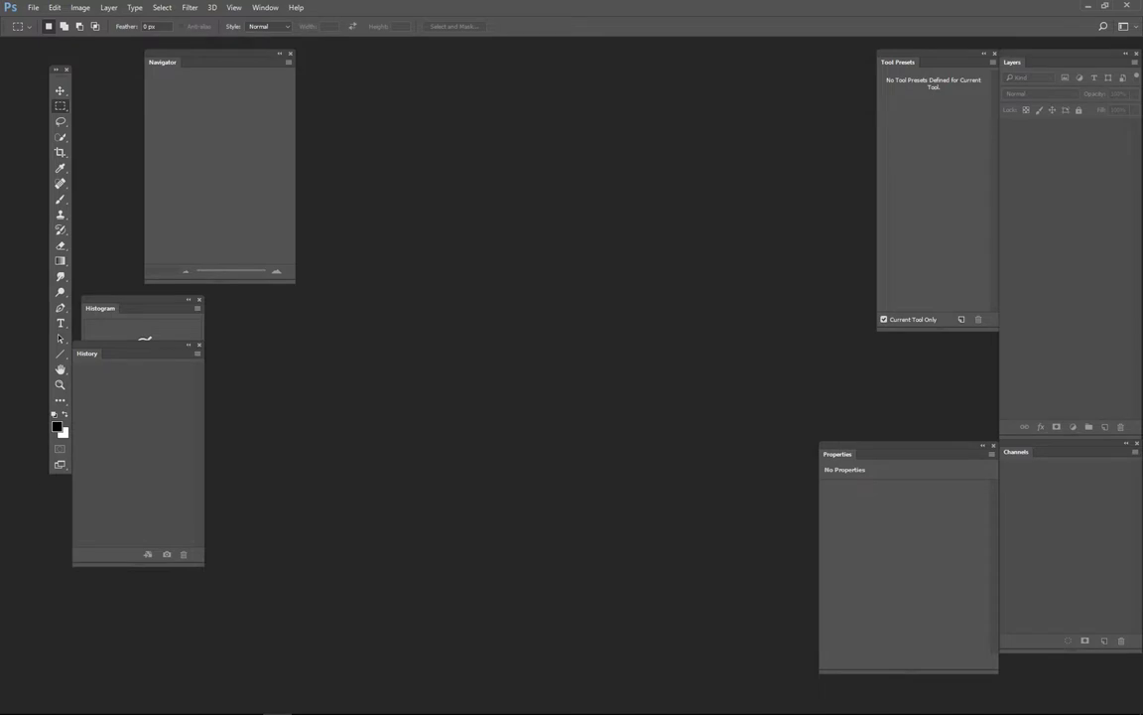
Switch from Photoshop back to KeyShot and reposition the Render dialog
mouse_move(391, 697)
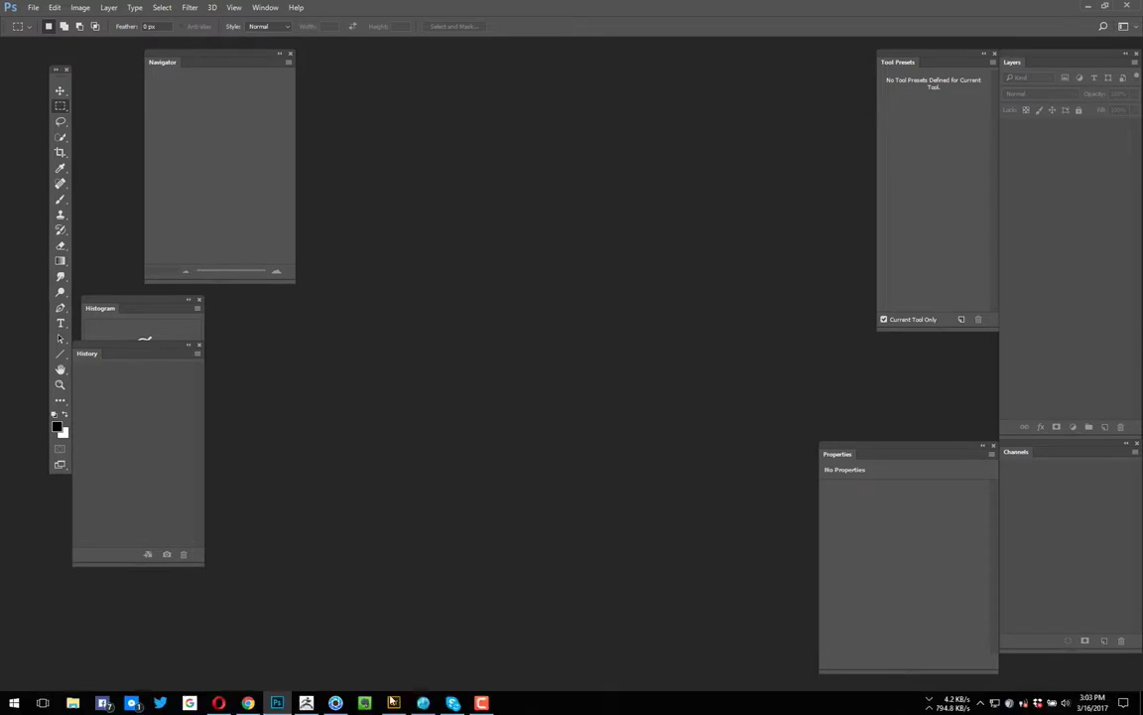
click(428, 697)
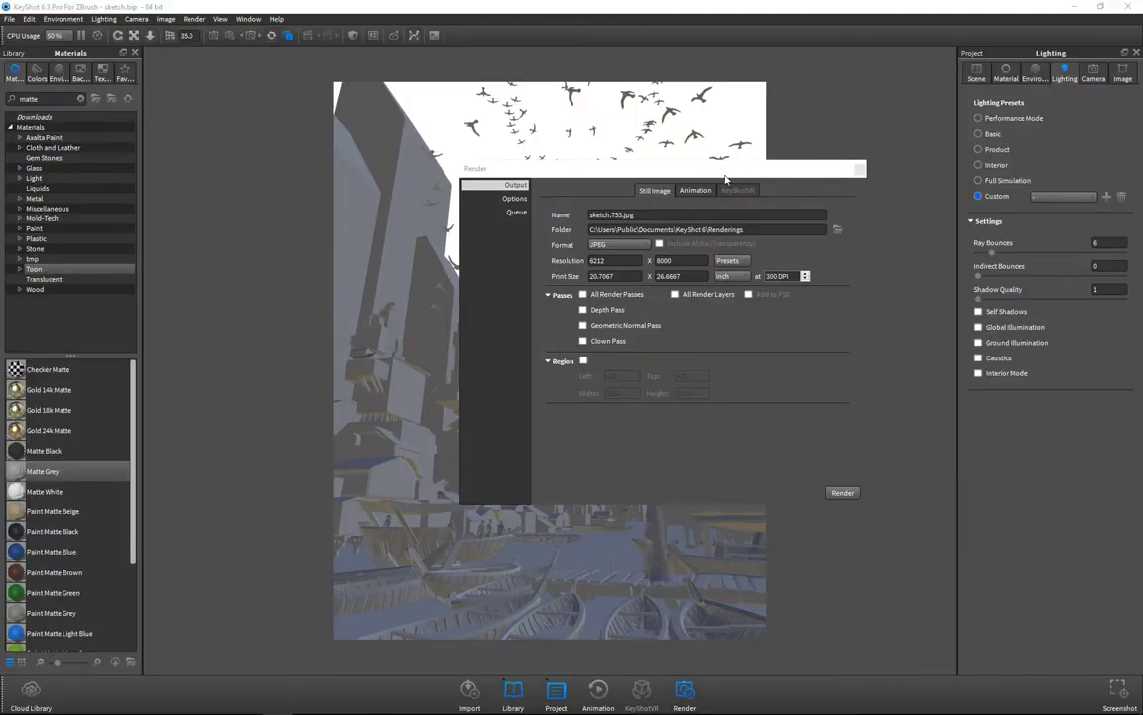
drag(592, 162, 690, 169)
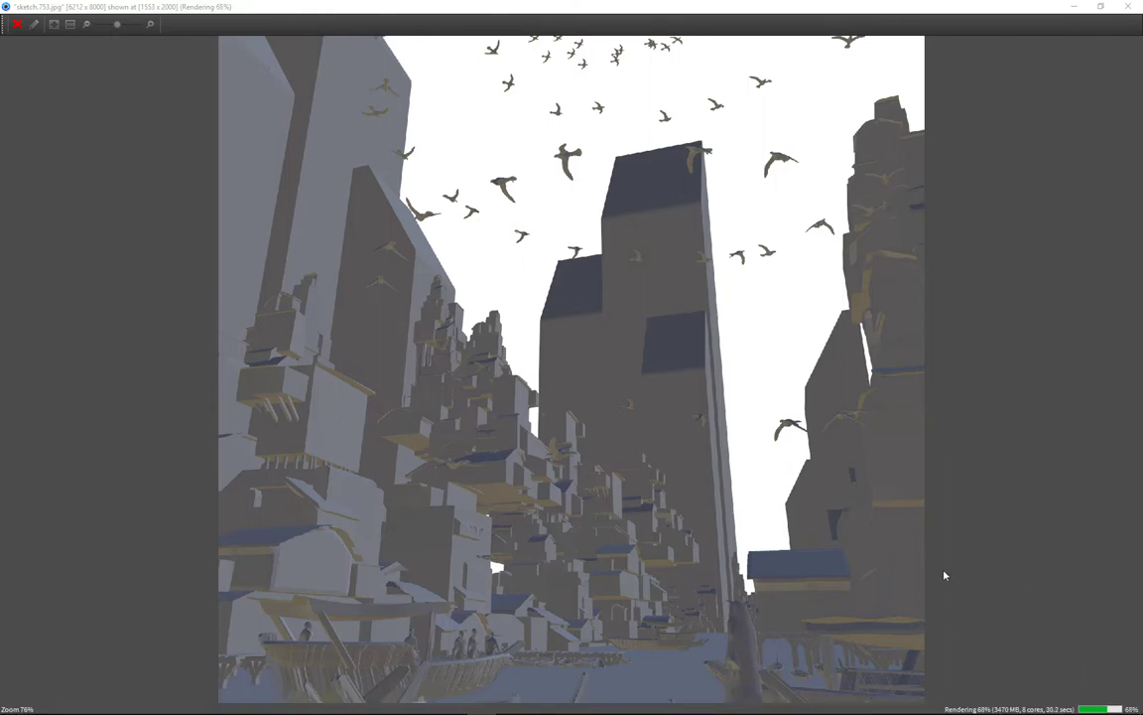
View the whole sketch.753.jpg render and accept the finished image
scroll(755, 517, down, 3)
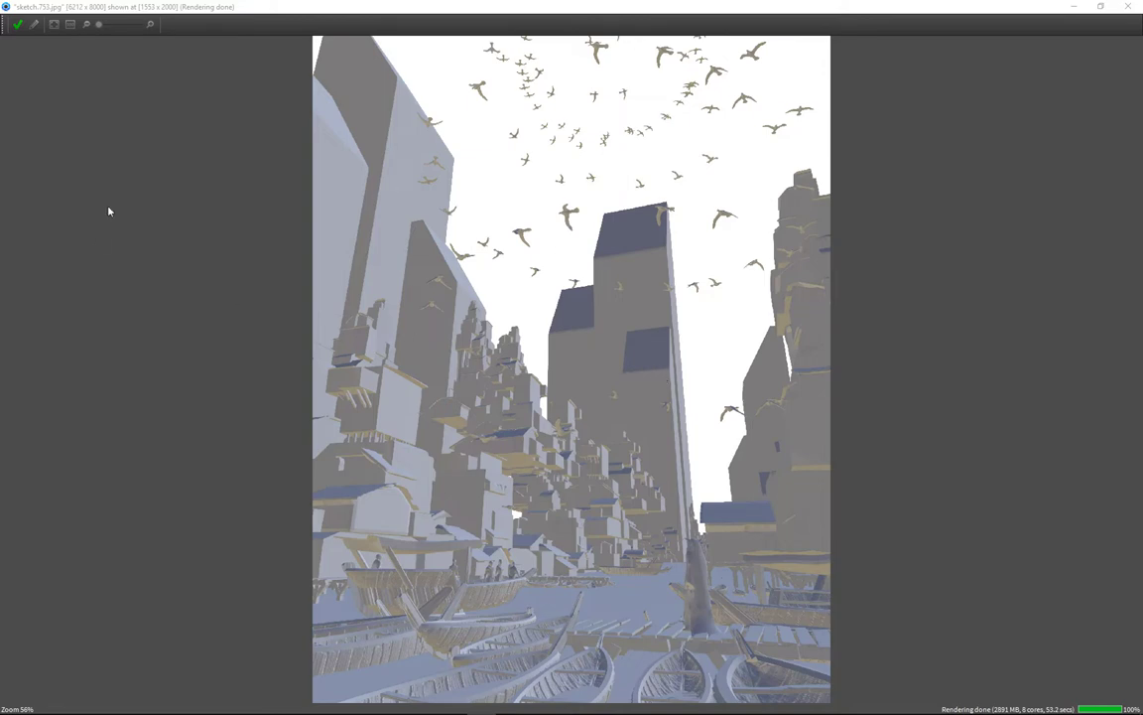
click(19, 27)
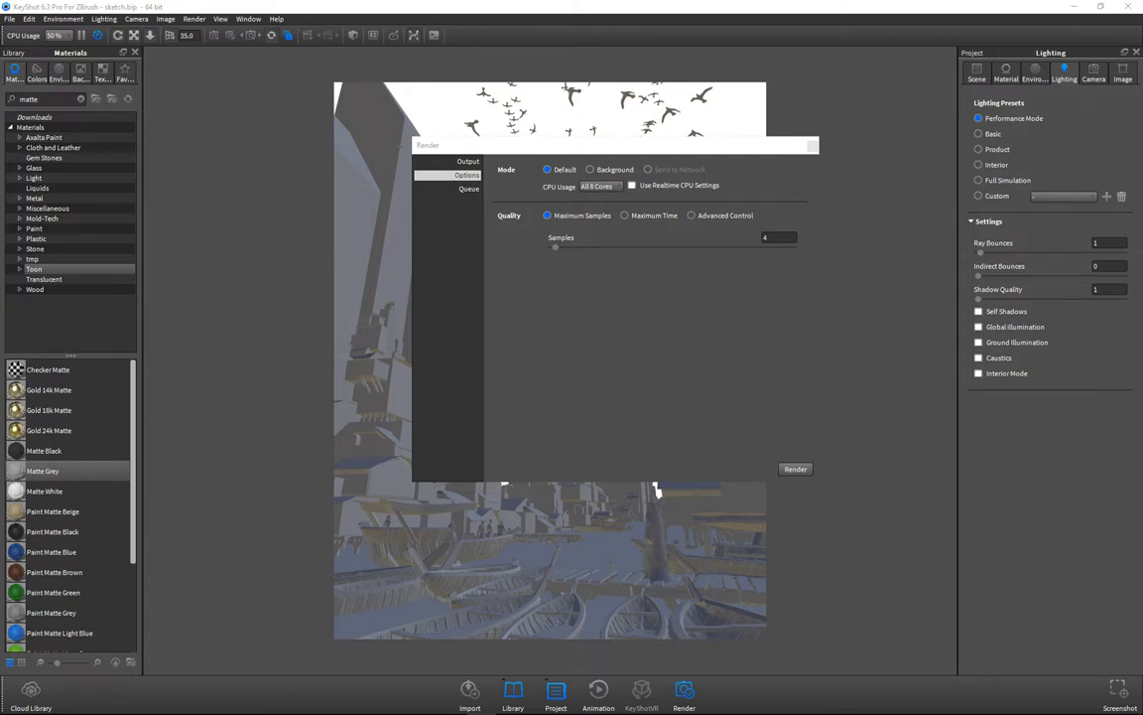
Change the scene's lighting preset to Basic, keeping the Render dialog open
drag(758, 145, 475, 286)
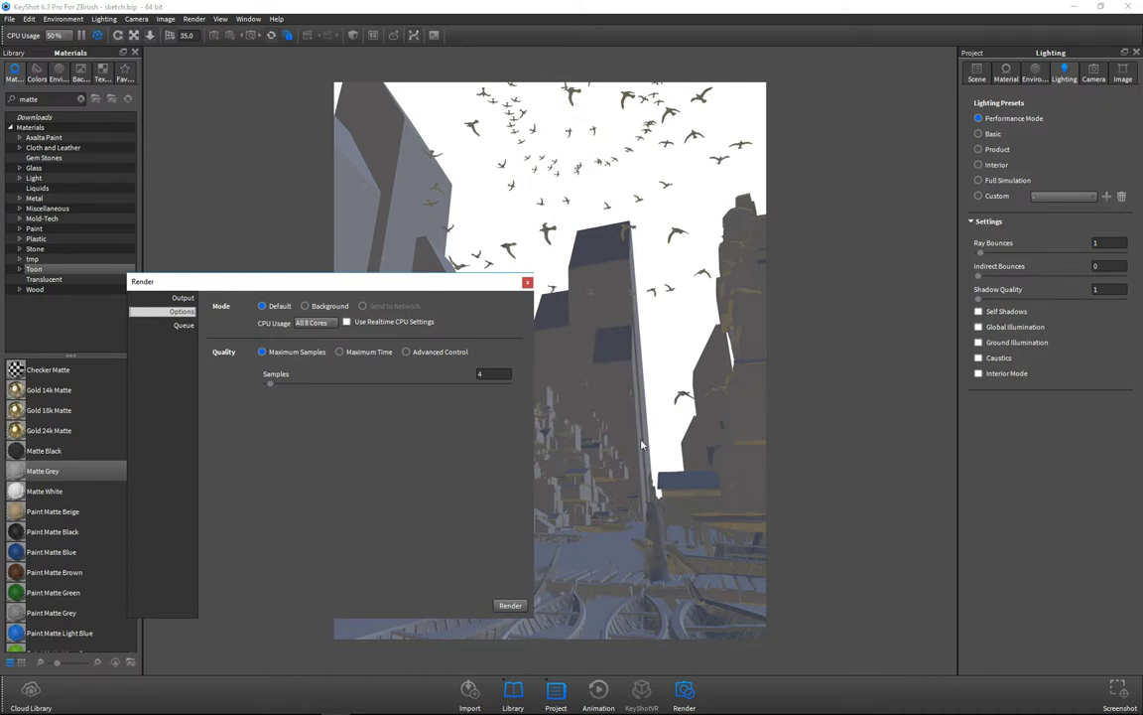
drag(445, 283, 812, 222)
click(978, 133)
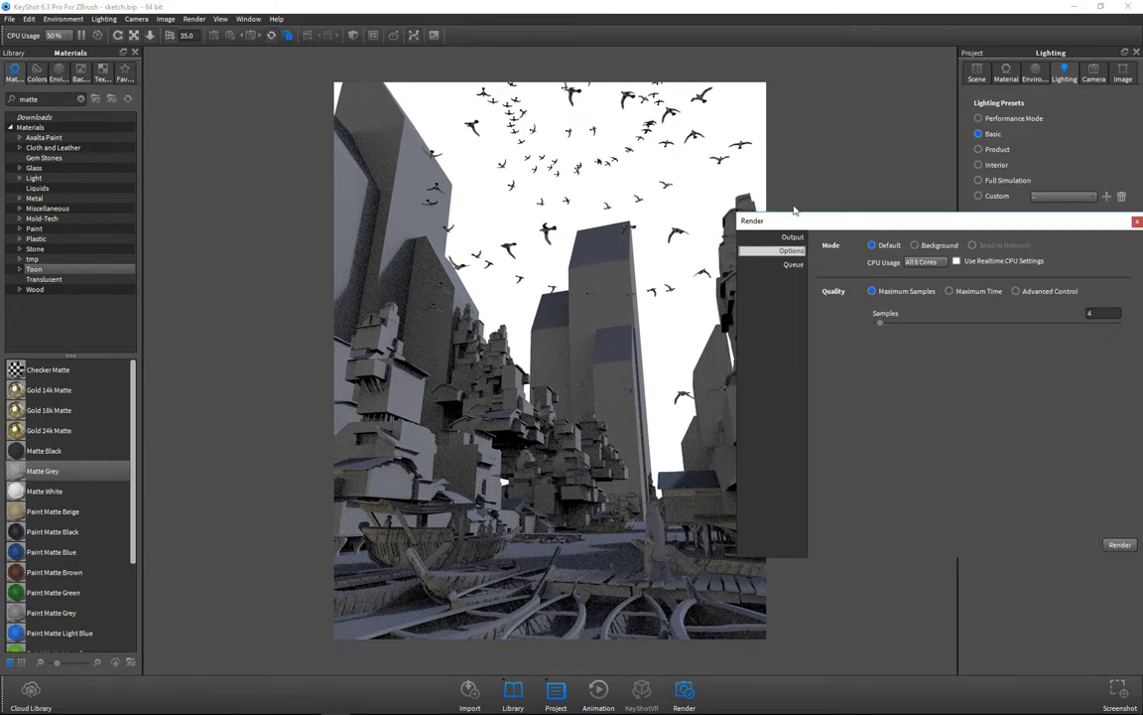
drag(794, 218, 483, 166)
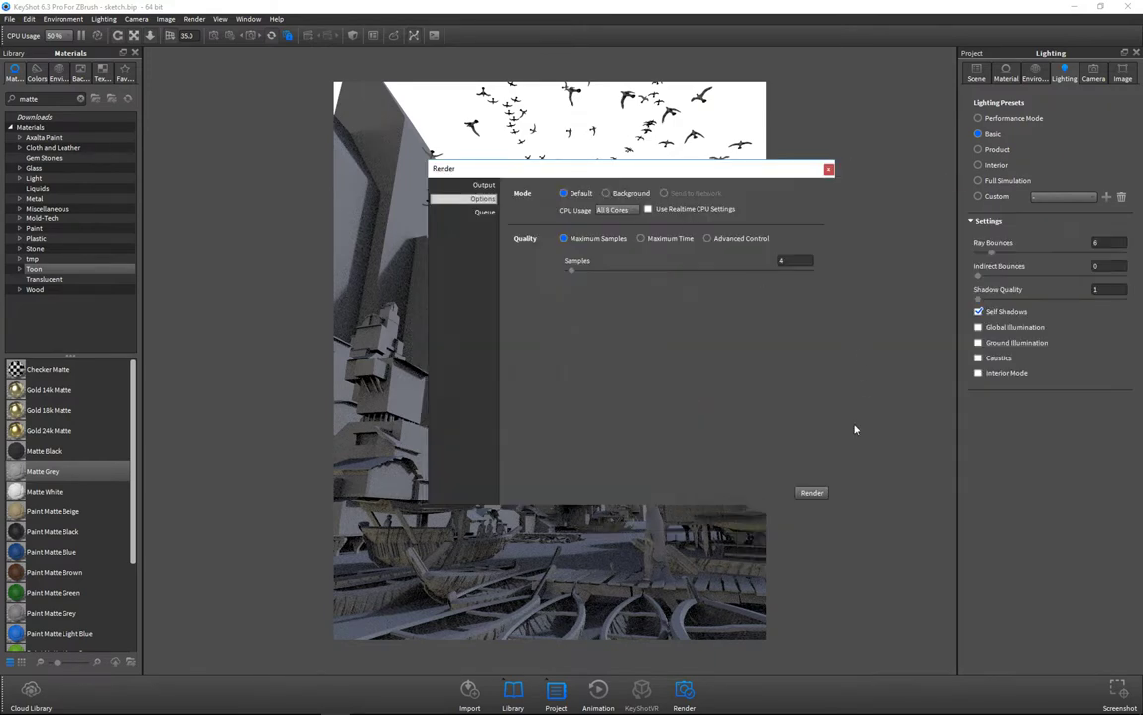
Render the Basic-lit scene as sketch.754.jpg, maximize the render window and fit the image in it
click(812, 493)
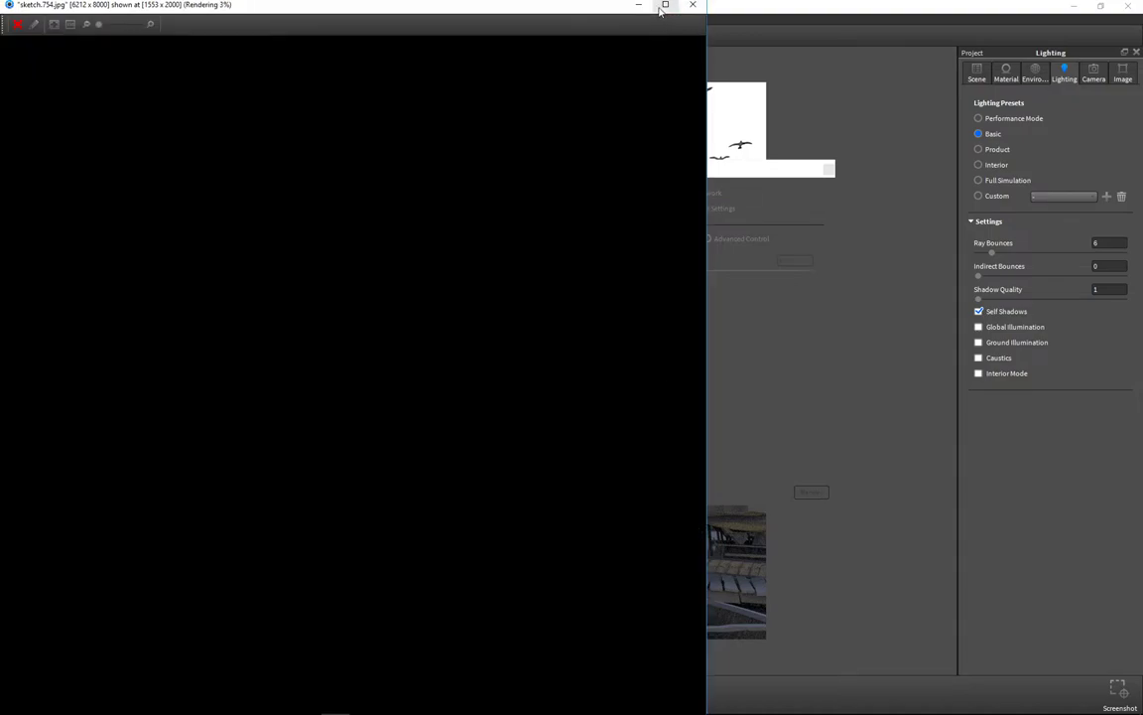
click(665, 5)
click(54, 25)
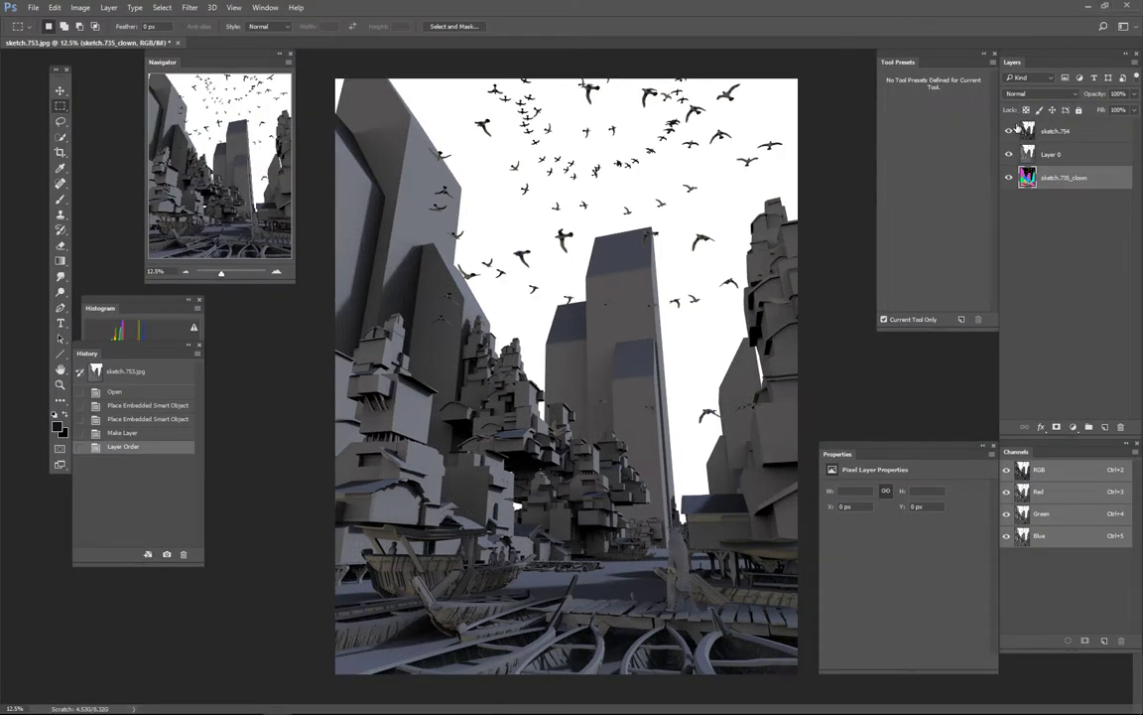
Hide sketch.754 and Layer 0 and examine the color-coded sketch.735_clown pass in full and up close
scroll(799, 344, down, 2)
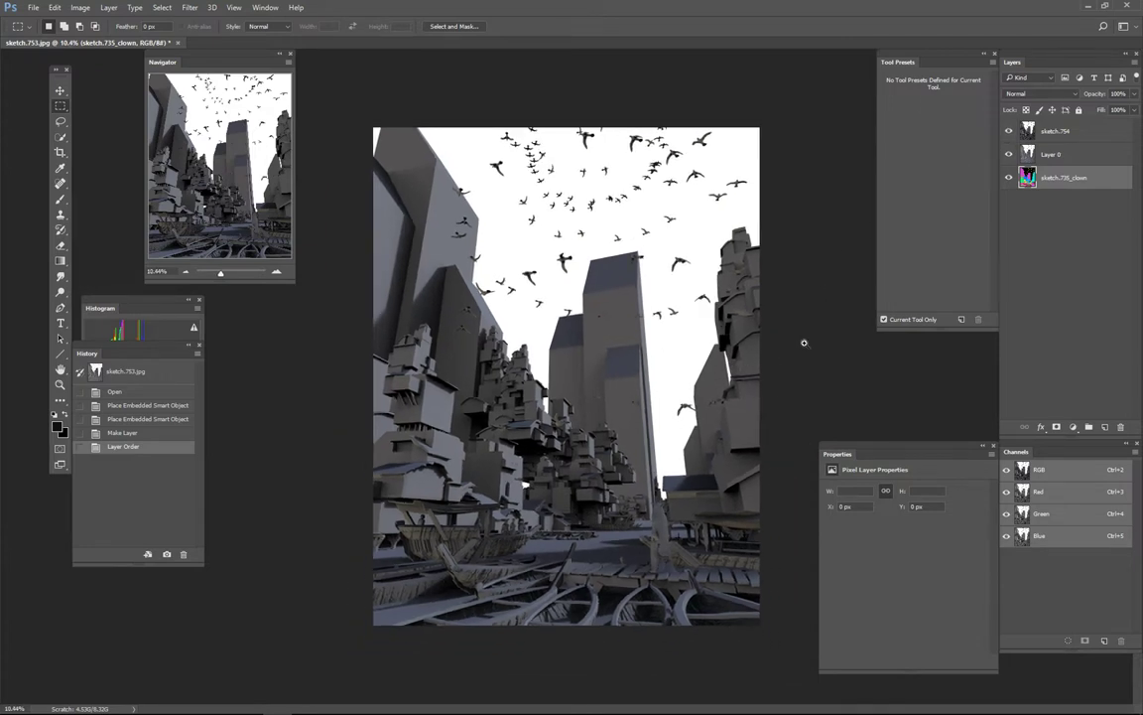
scroll(690, 401, up, 2)
scroll(704, 387, down, 1)
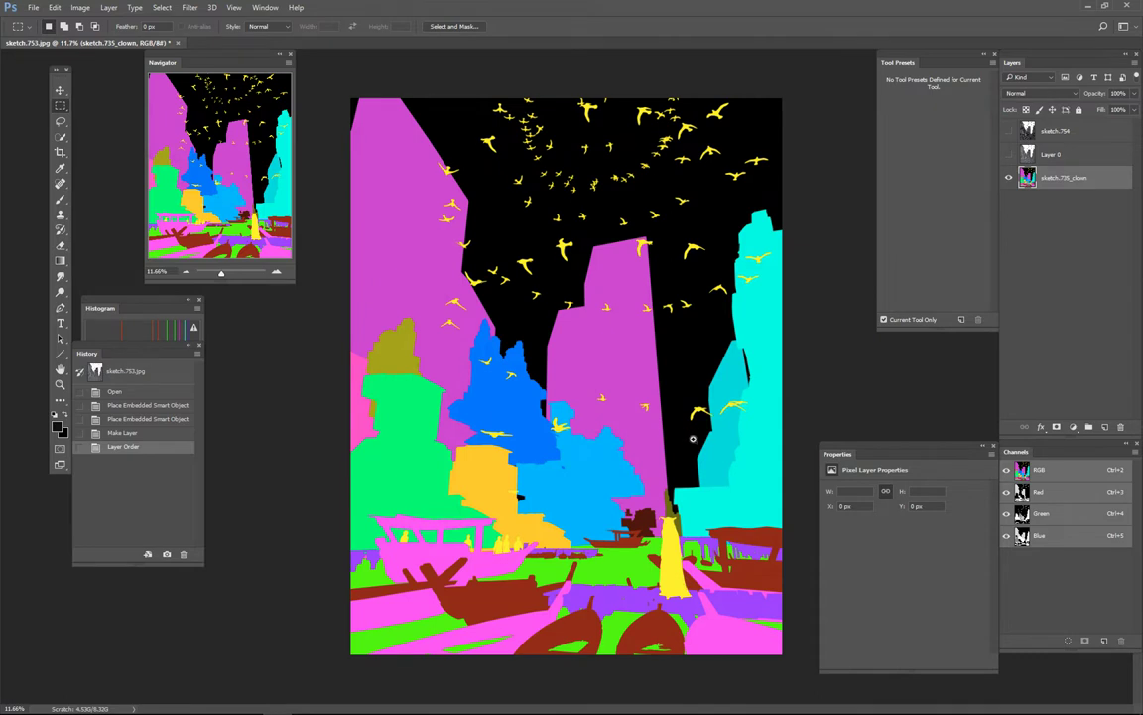
scroll(705, 363, up, 1)
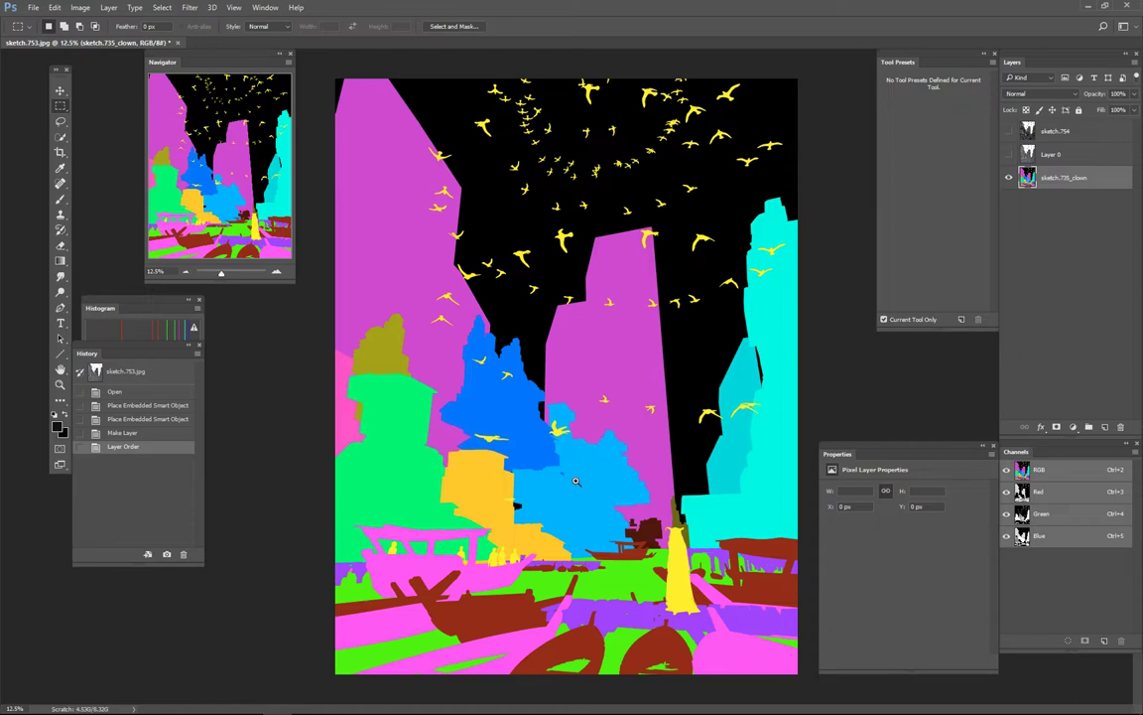
scroll(625, 474, up, 5)
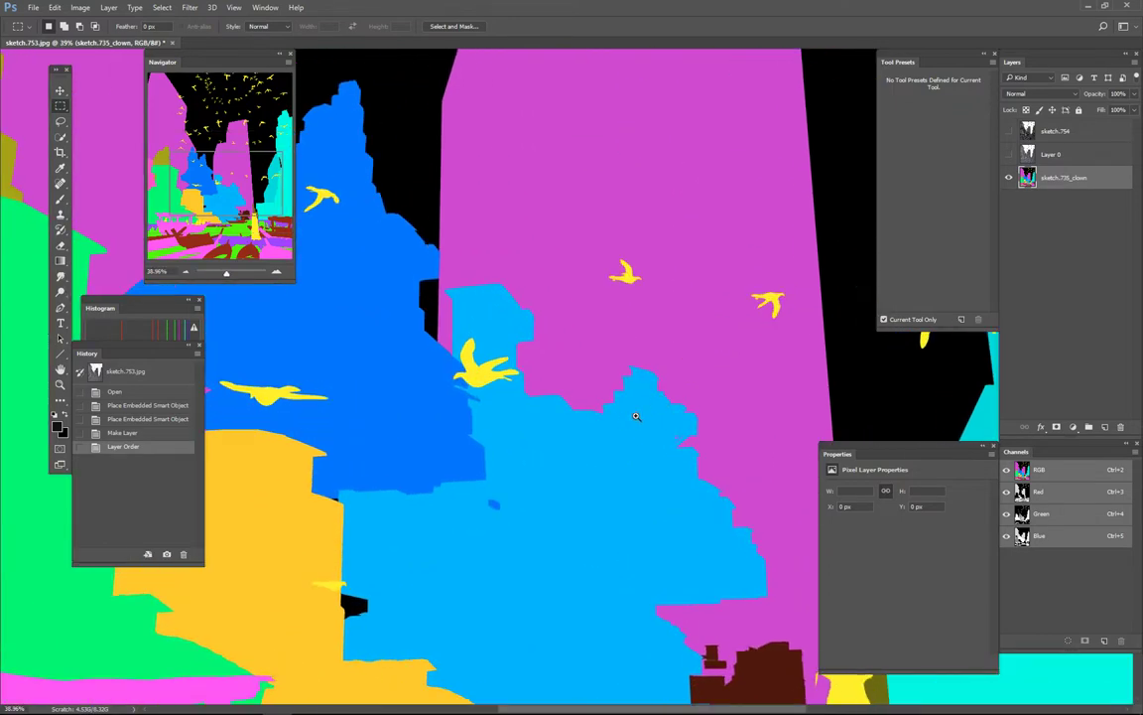
scroll(665, 397, up, 2)
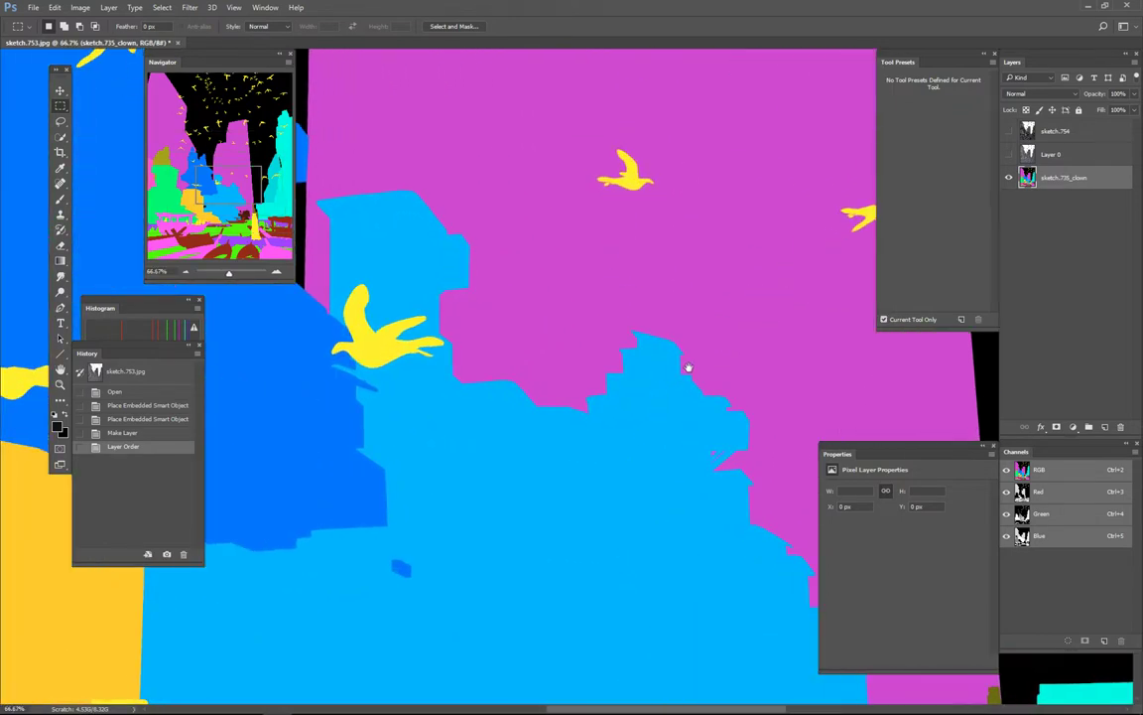
scroll(667, 403, down, 1)
scroll(671, 403, down, 3)
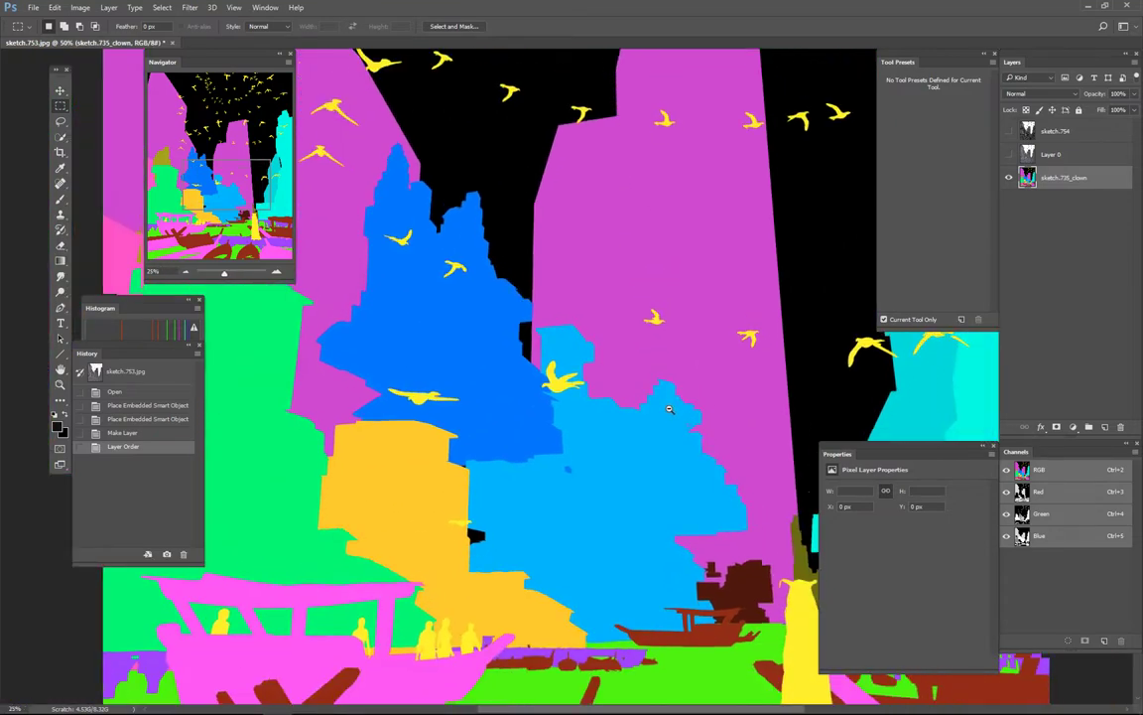
scroll(681, 415, down, 1)
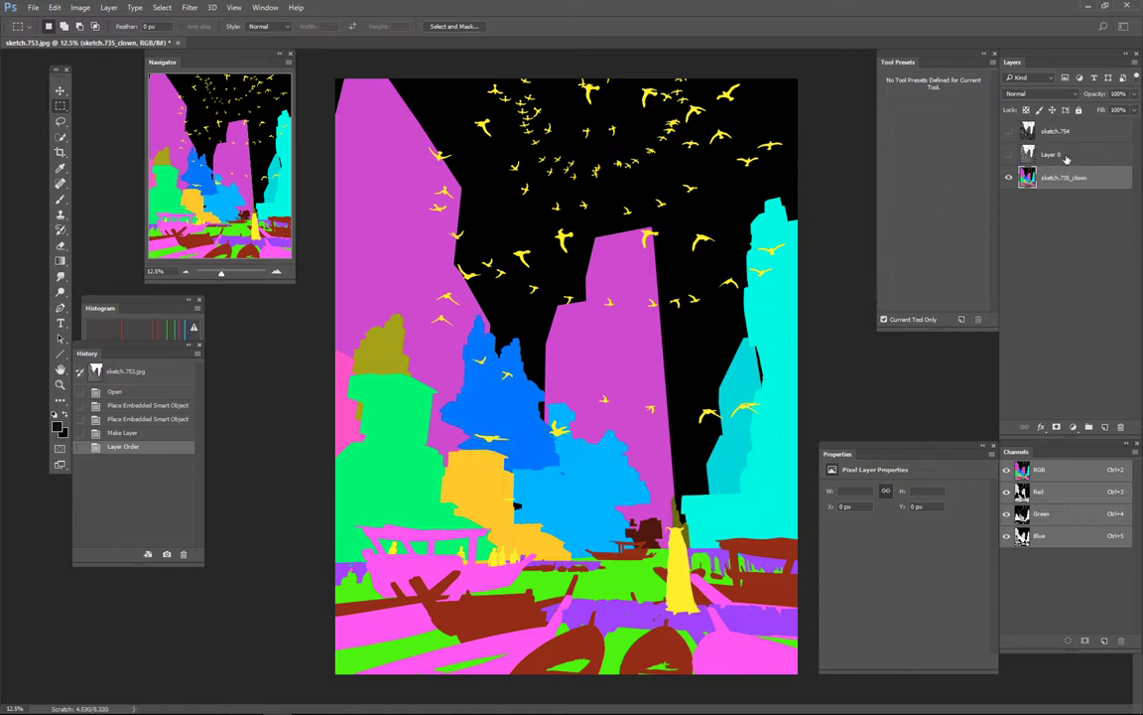
Show Layer 0 above the clown pass and inspect its flat-lit buildings up close
click(1012, 156)
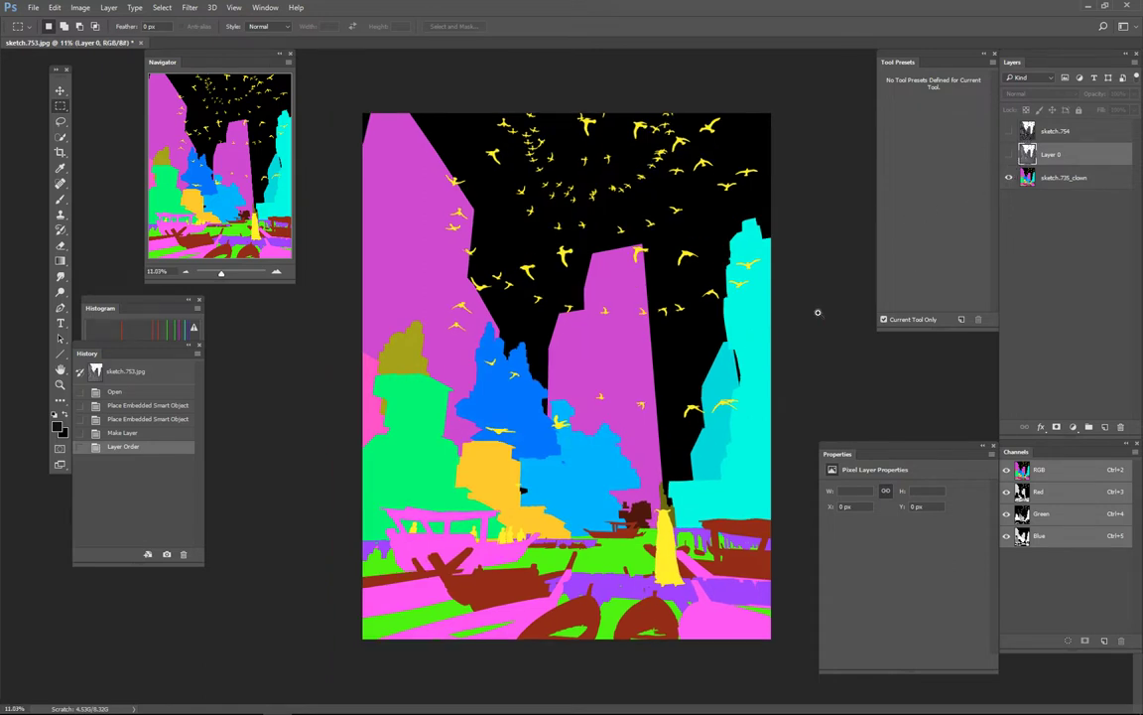
scroll(817, 308, down, 1)
scroll(608, 404, up, 1)
click(1010, 154)
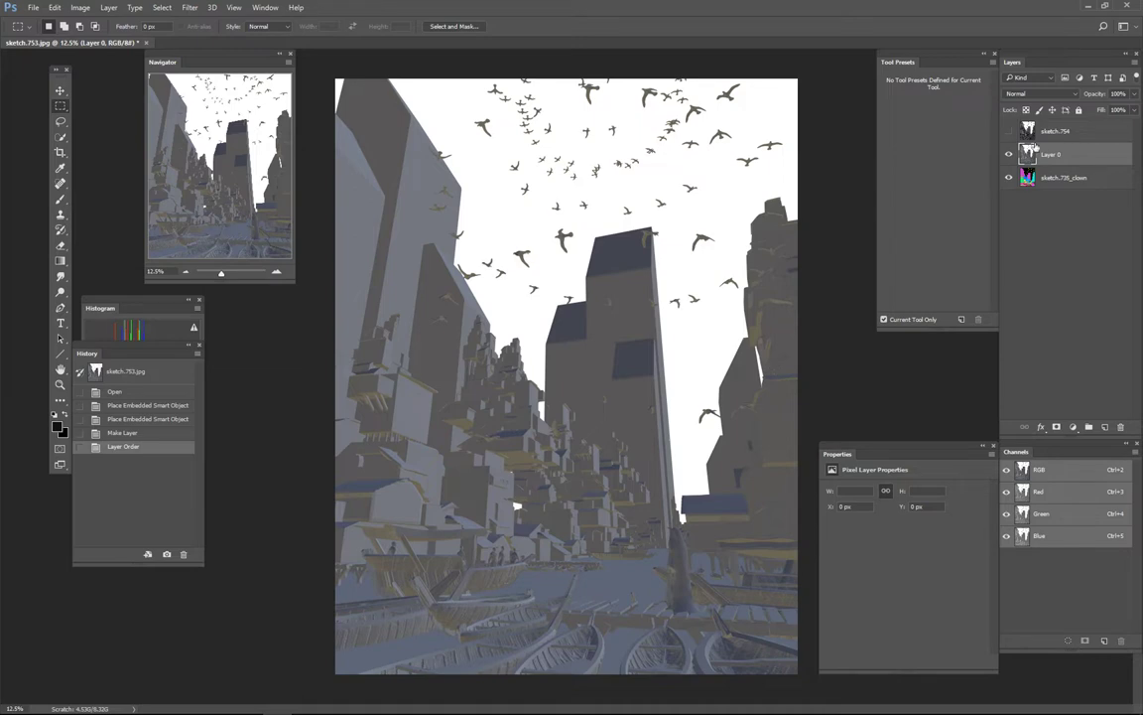
scroll(560, 517, up, 3)
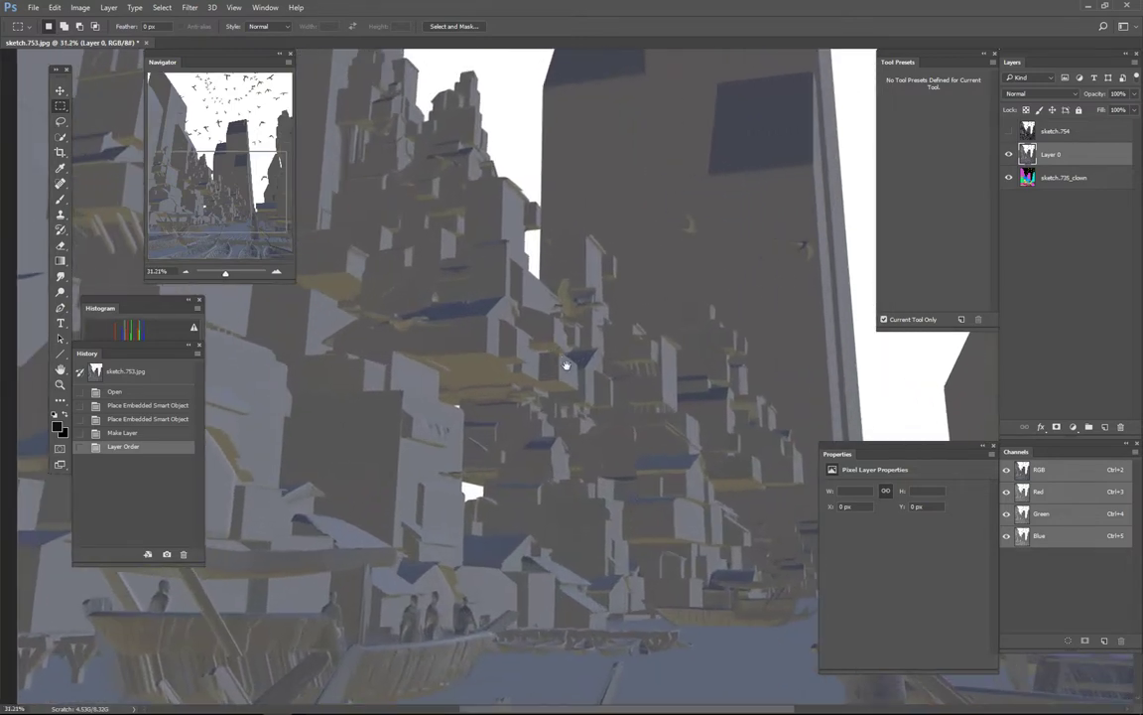
scroll(567, 378, up, 2)
scroll(567, 378, up, 1)
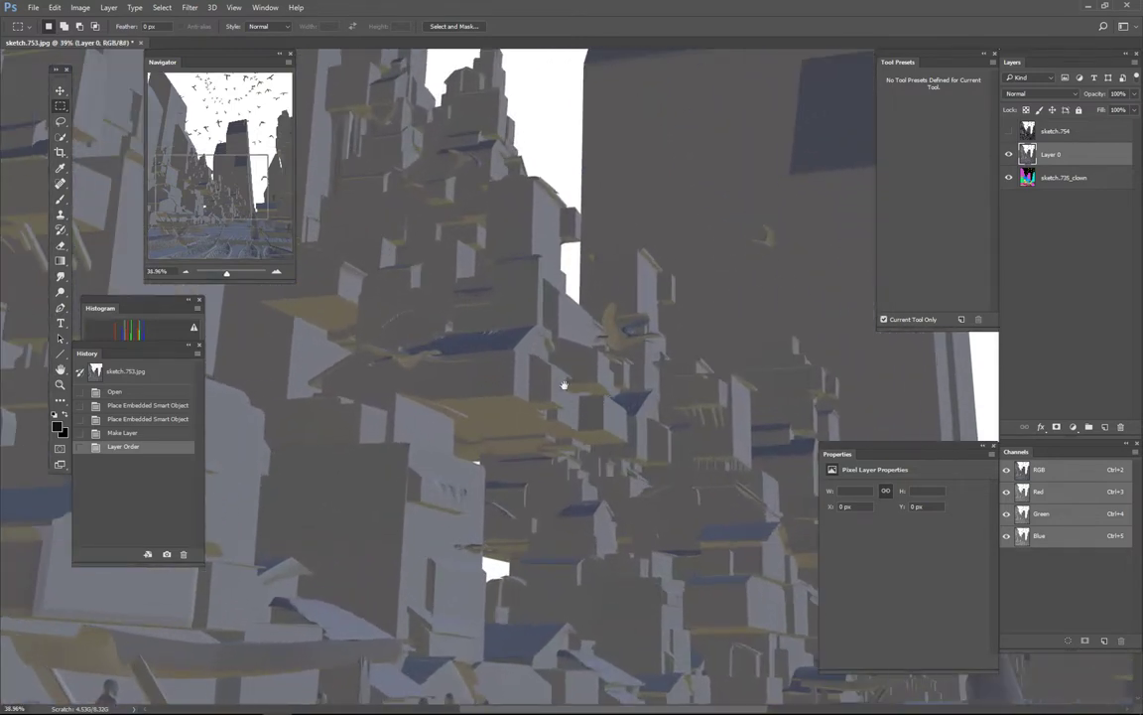
scroll(564, 385, down, 1)
scroll(582, 388, right, 3)
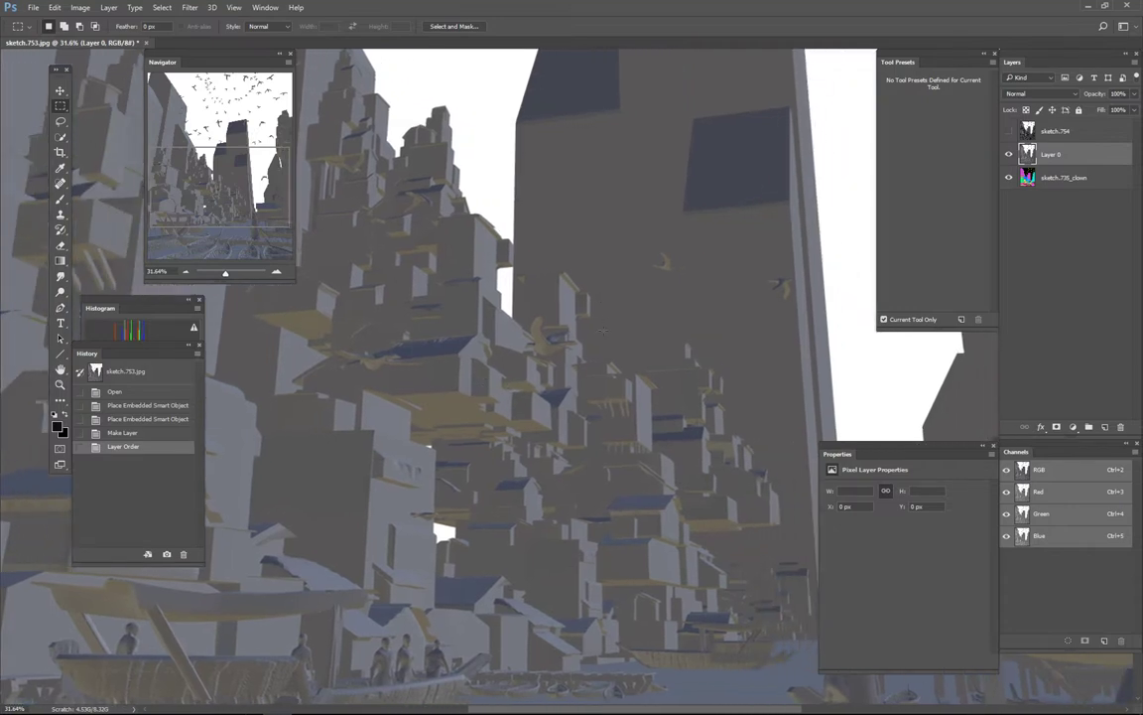
drag(697, 233, 703, 238)
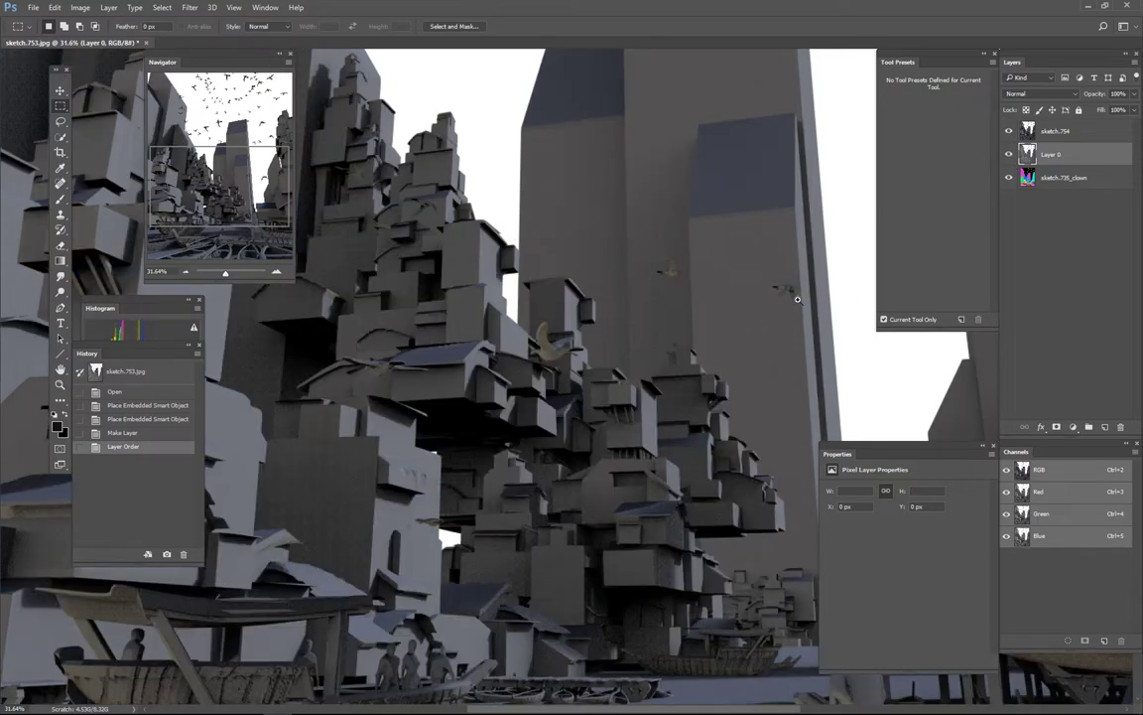
Inspect the grain and shading of the sketch.754 render around the stacked houses and birds
scroll(765, 323, down, 2)
scroll(765, 324, up, 4)
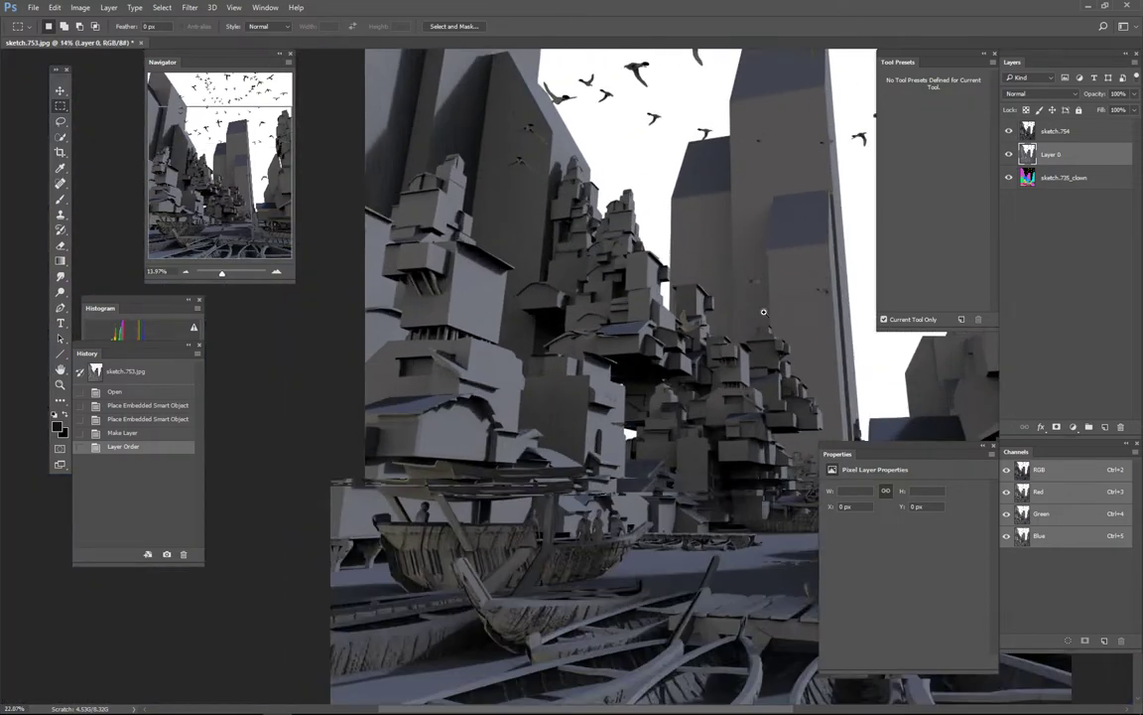
scroll(741, 328, up, 3)
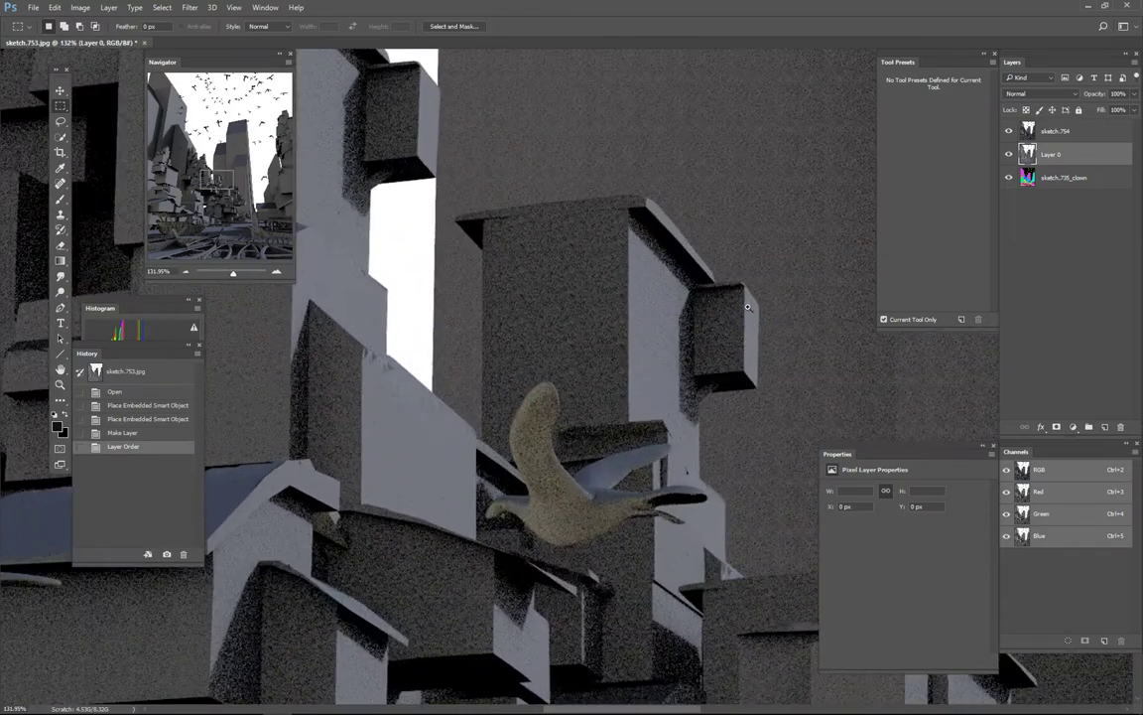
scroll(713, 394, down, 2)
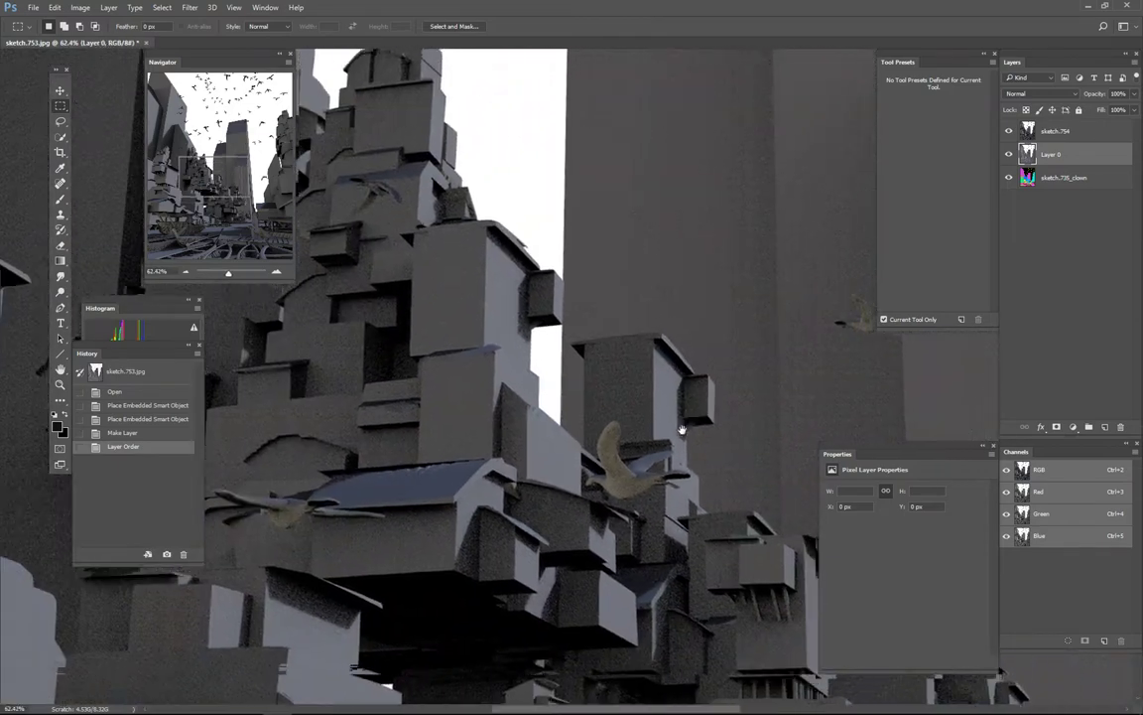
scroll(783, 349, up, 2)
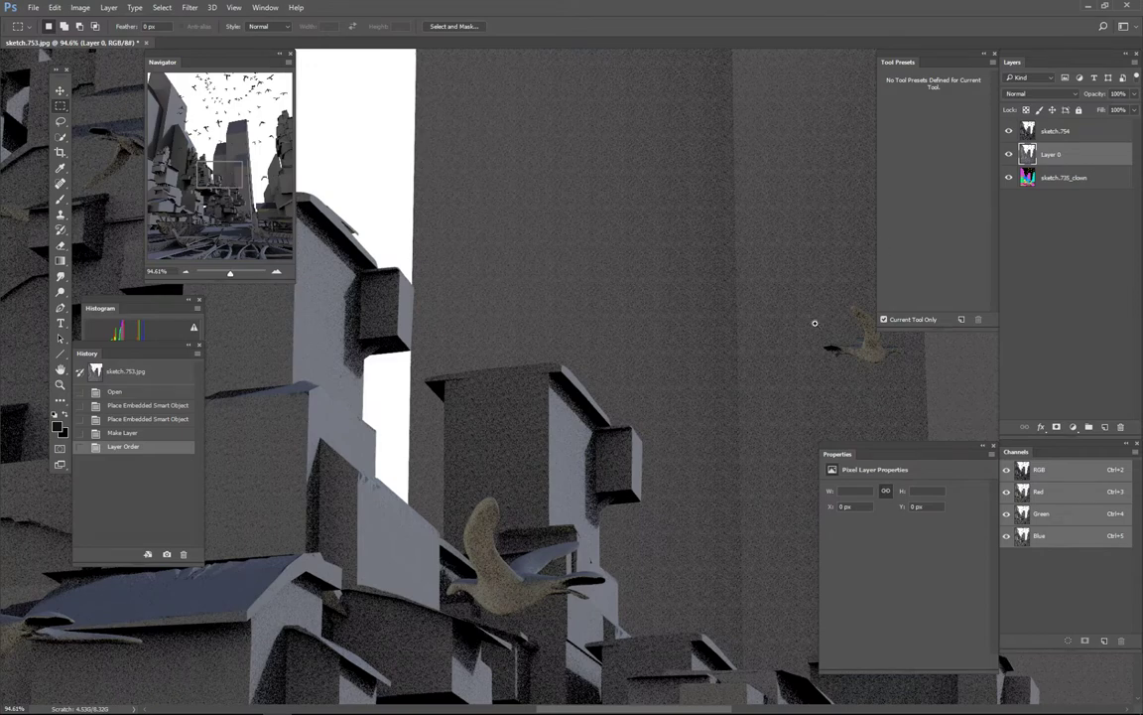
scroll(814, 322, down, 5)
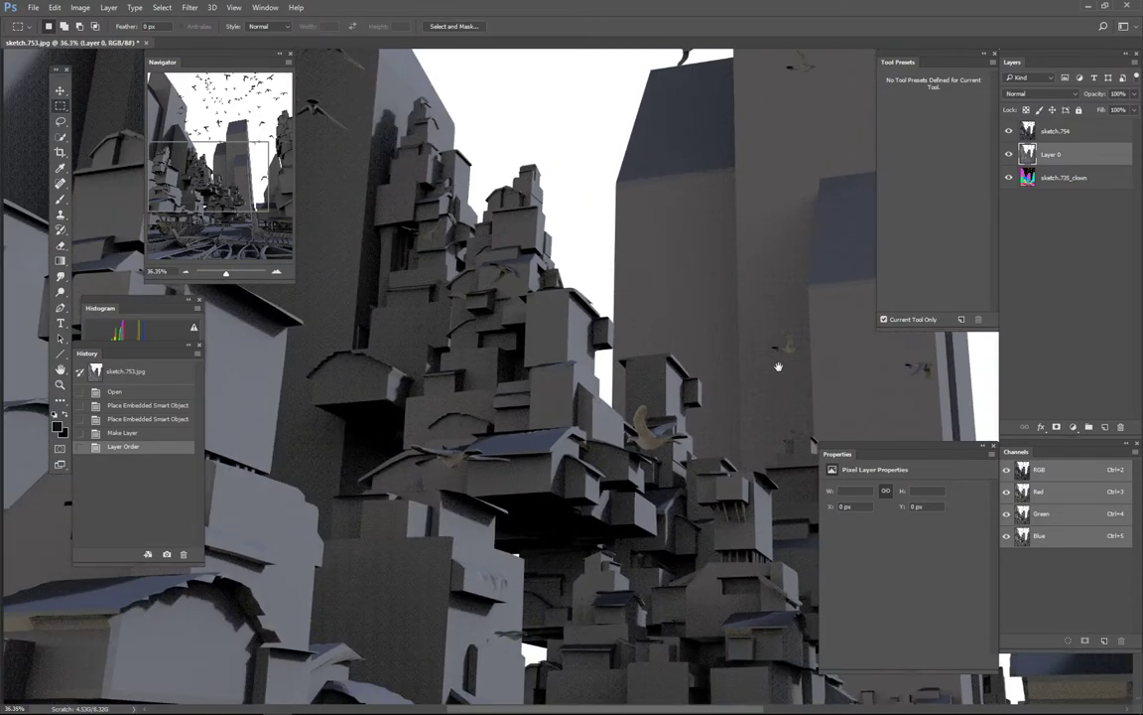
scroll(778, 367, down, 4)
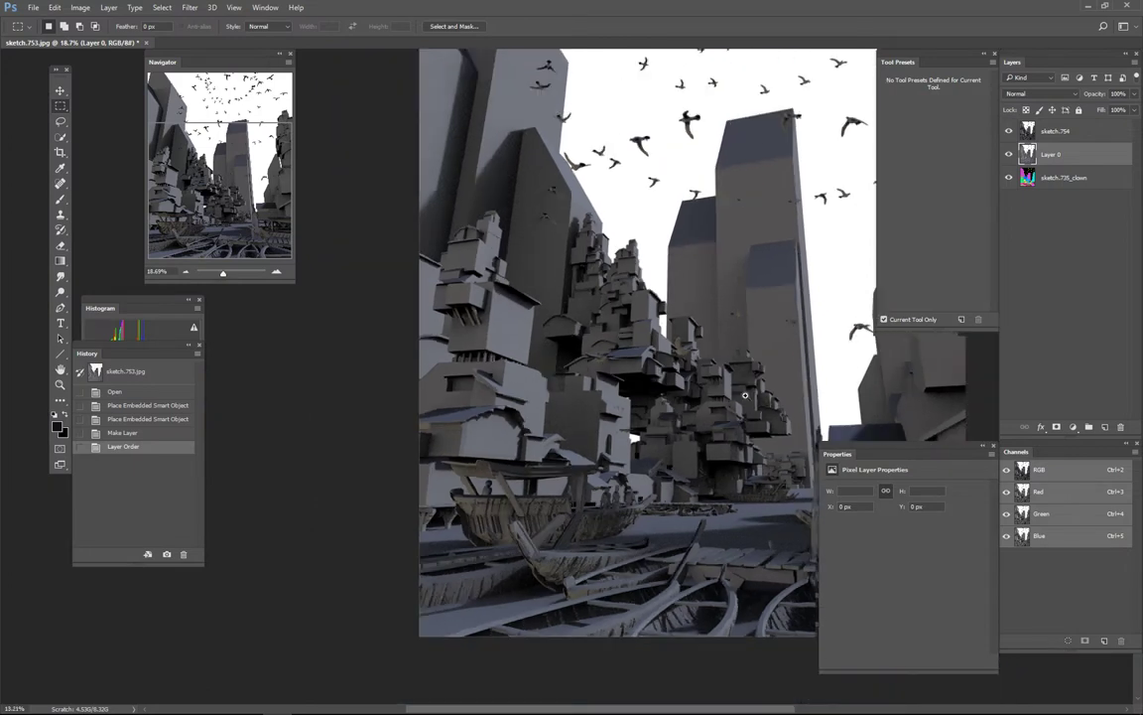
scroll(745, 395, down, 2)
Duplicate the three layers sketch.754, Layer 0 and sketch.735_clown
click(1067, 130)
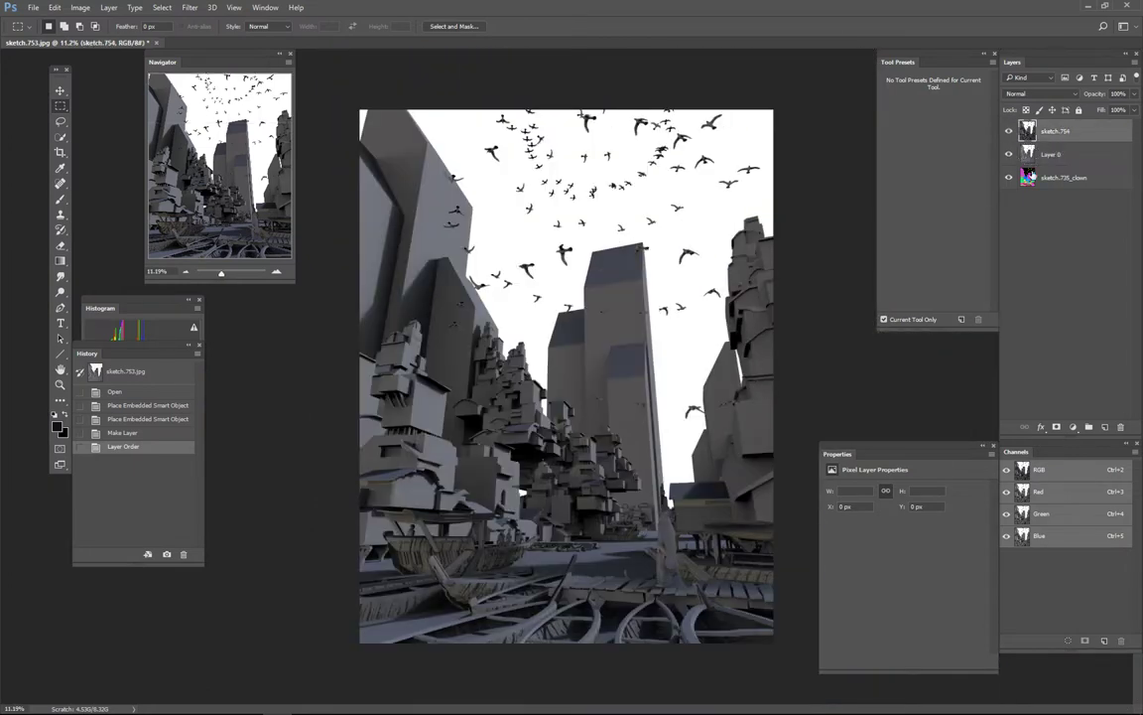
shift+click(1076, 184)
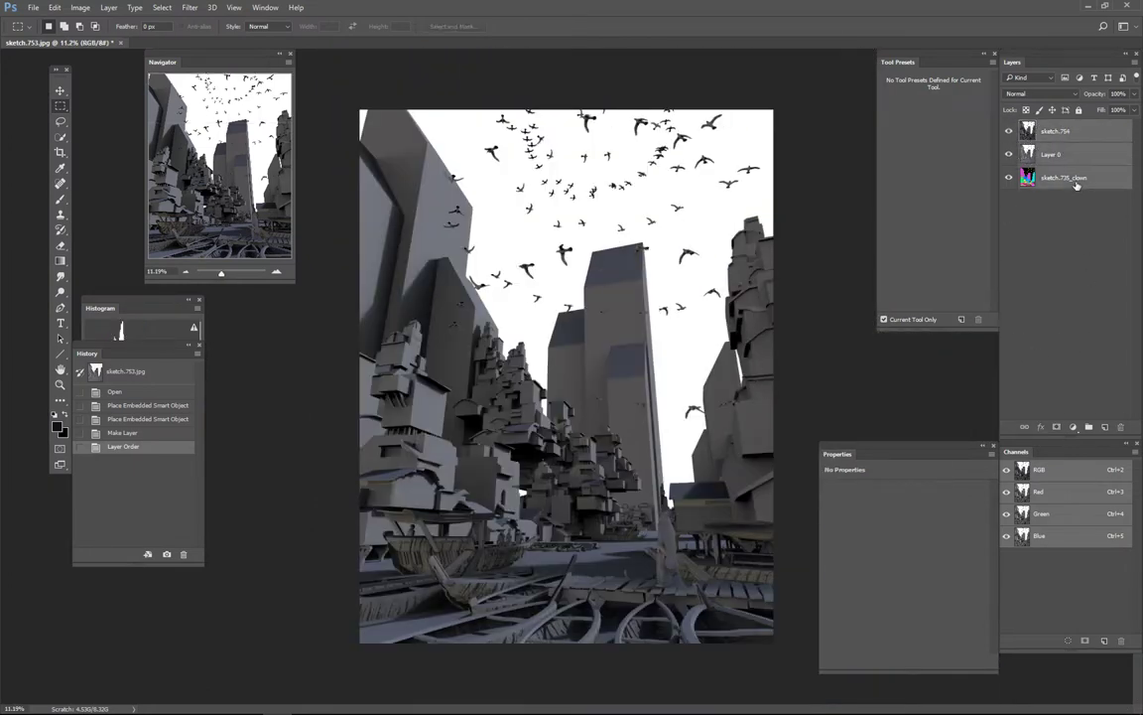
key(ctrl+j)
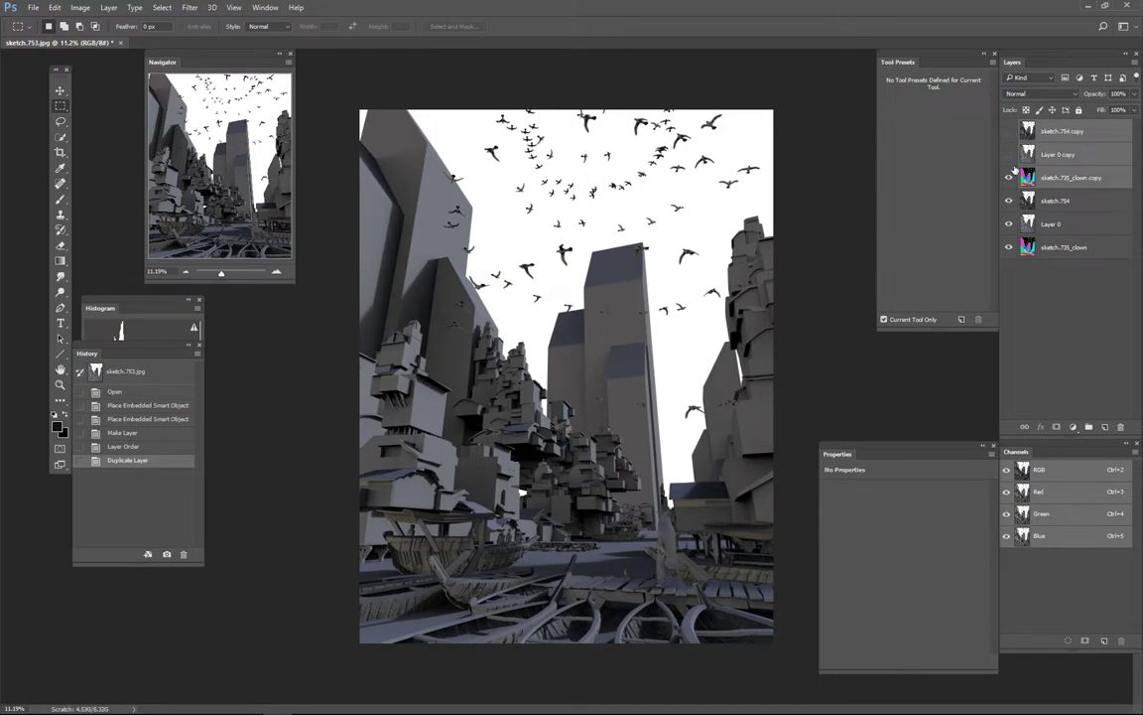
Preview the duplicated layers one by one, hide sketch.735_clown copy and sketch.754 copy, and show and select Layer 0 copy
click(1009, 178)
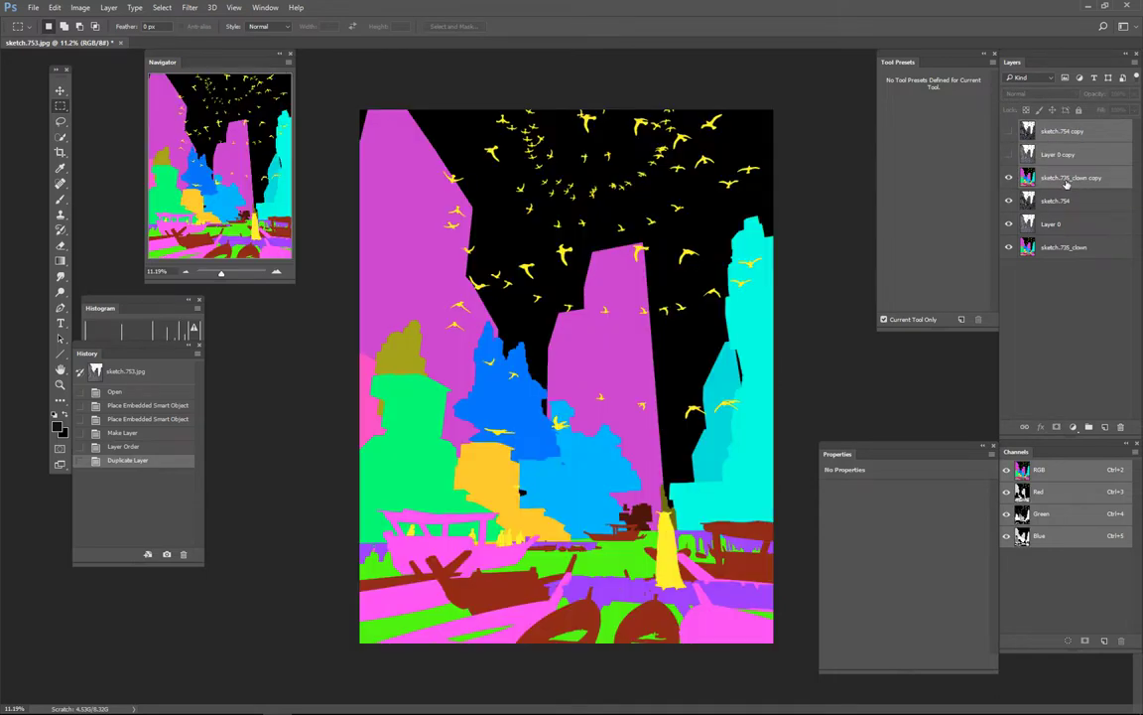
click(1066, 182)
drag(636, 489, 773, 435)
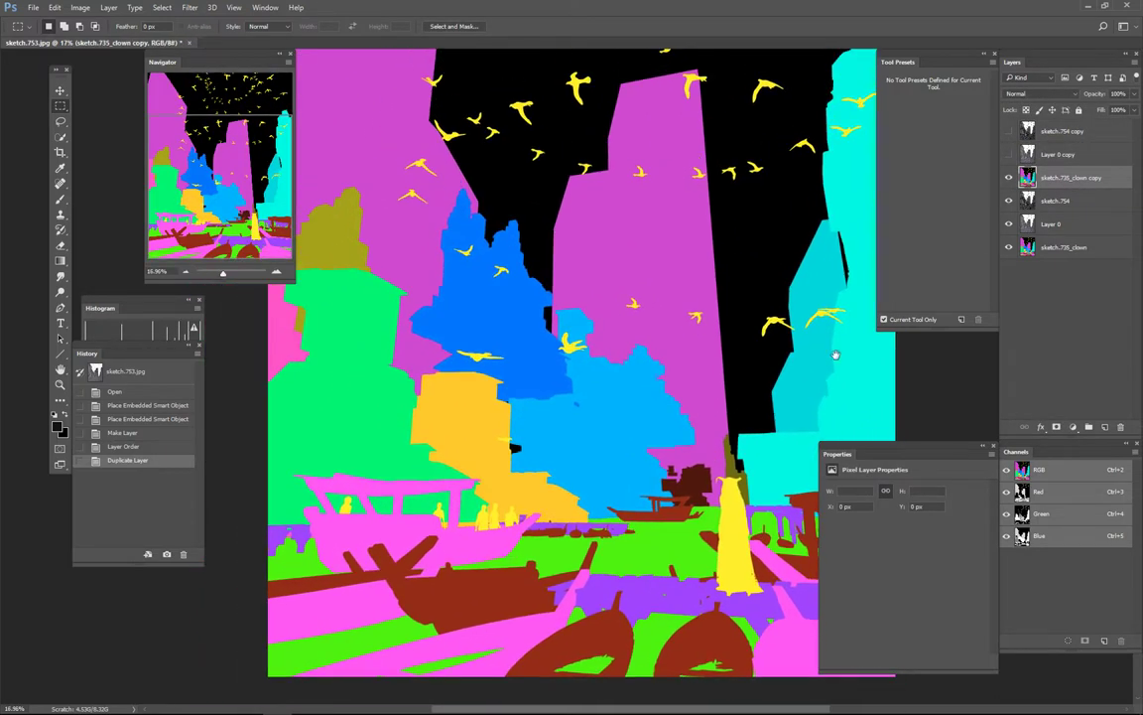
click(1008, 177)
click(1009, 130)
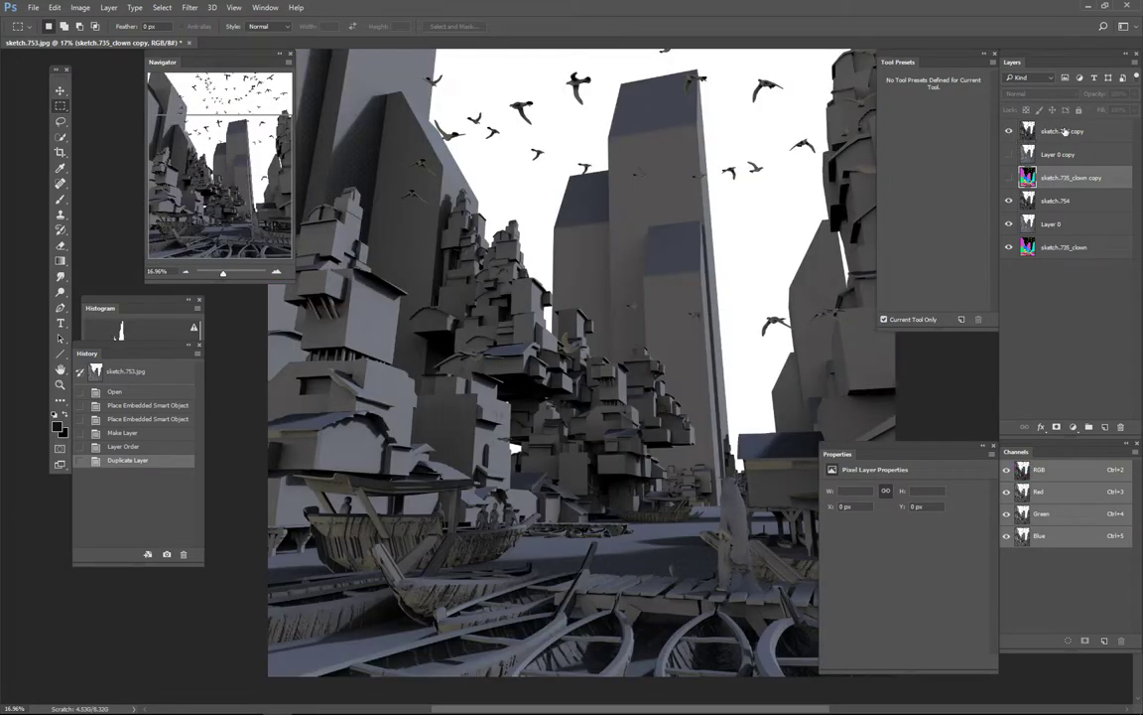
click(1062, 130)
click(1008, 131)
click(1008, 154)
click(1058, 155)
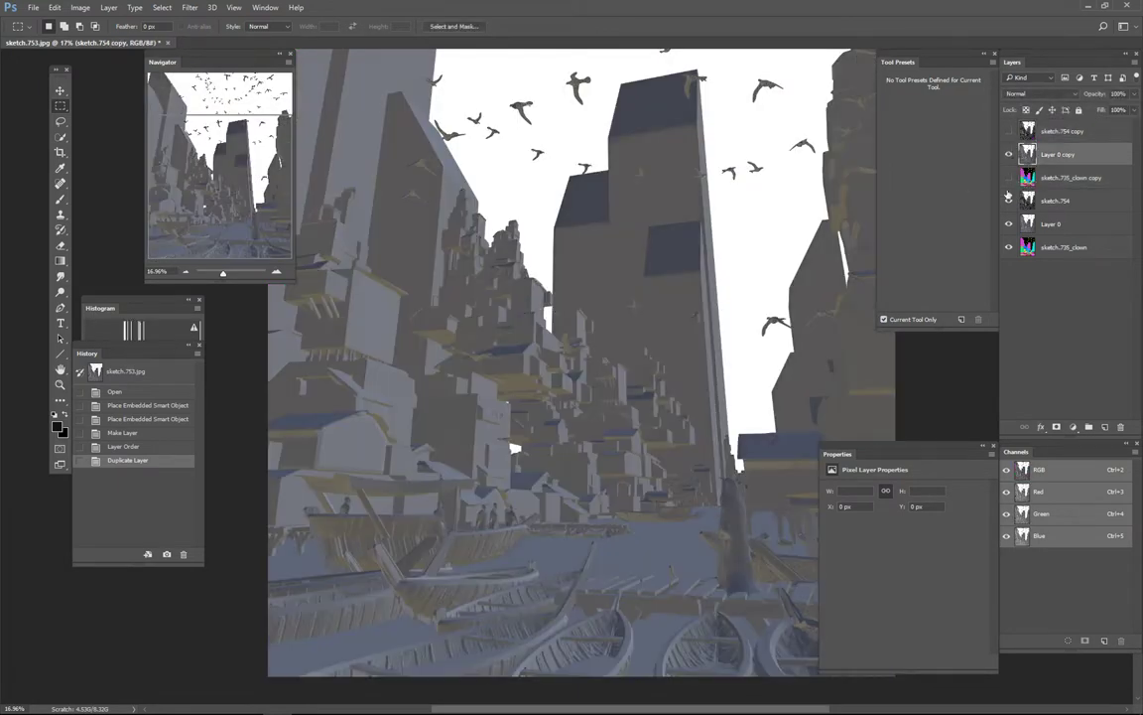
Convert Layer 0 copy to a Smart Object
scroll(757, 384, down, 4)
right_click(1104, 157)
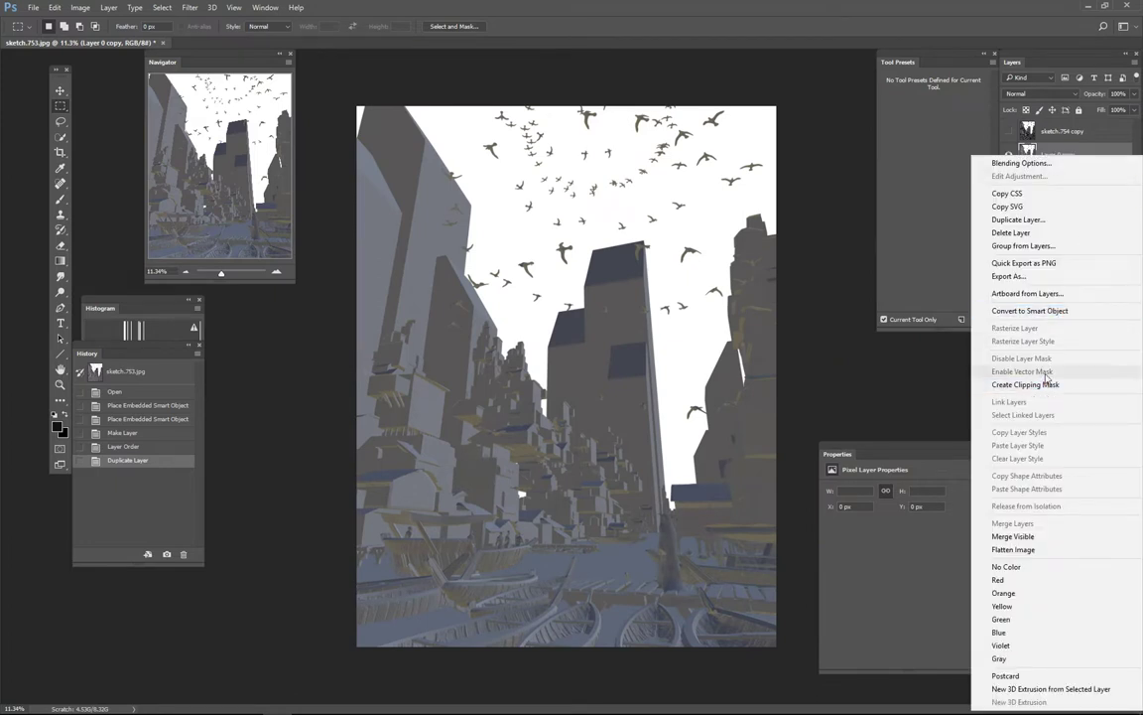
click(1067, 311)
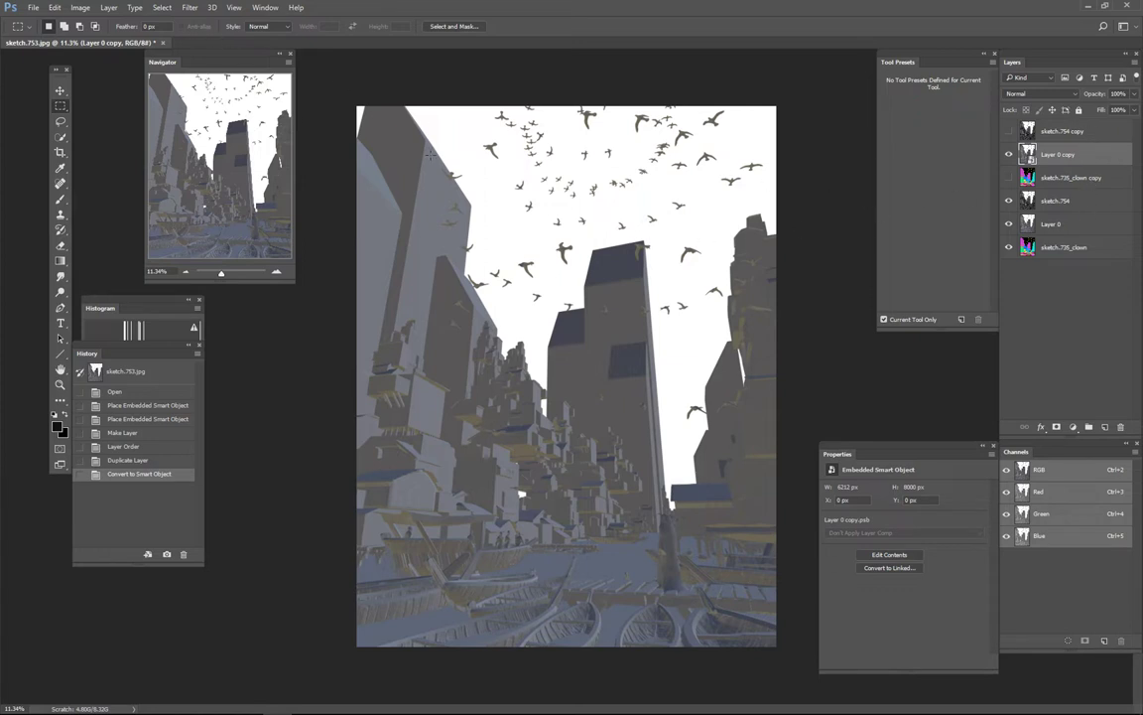
Open the Filter Gallery for Layer 0 copy and enable the Photocopy effect in place of Film Grain
click(187, 8)
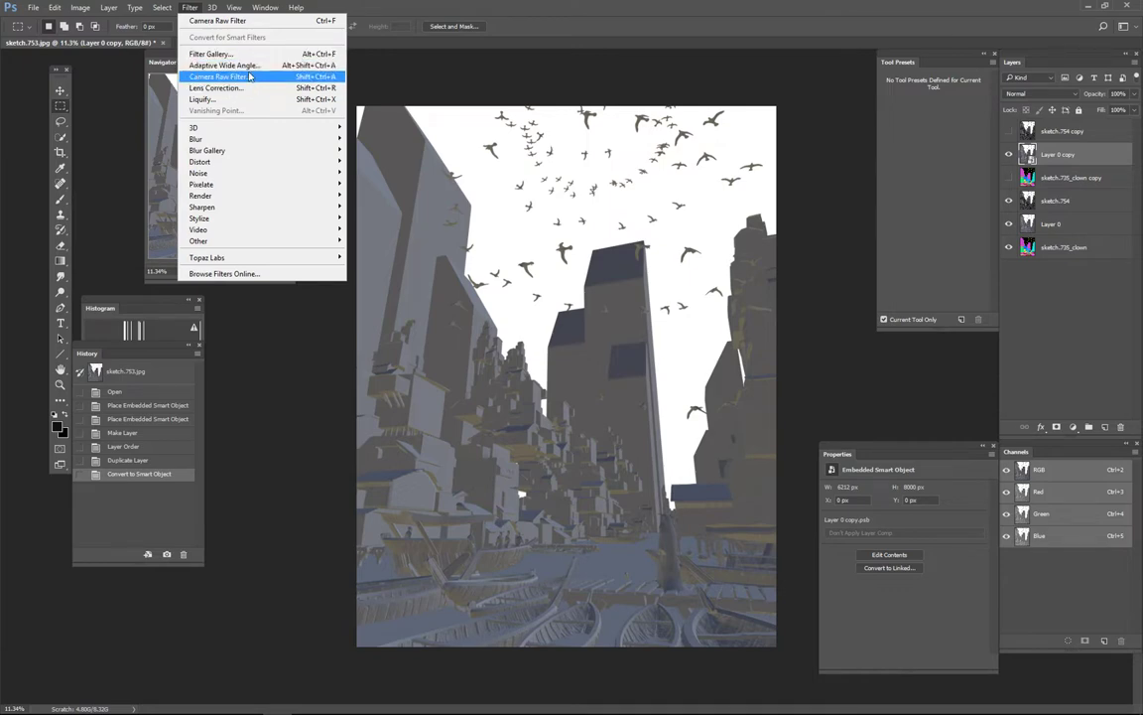
click(234, 54)
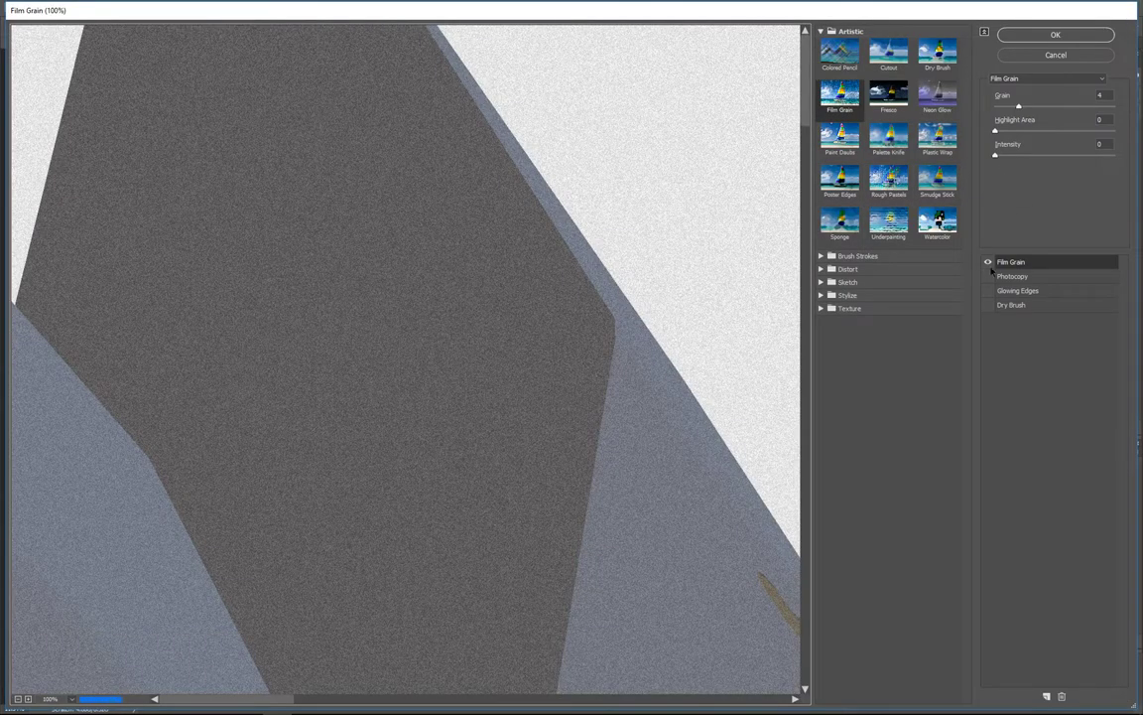
click(993, 275)
Look over the Photocopy preview at reduced magnification and lower the effect's Darkness to its minimum
alt+click(665, 440)
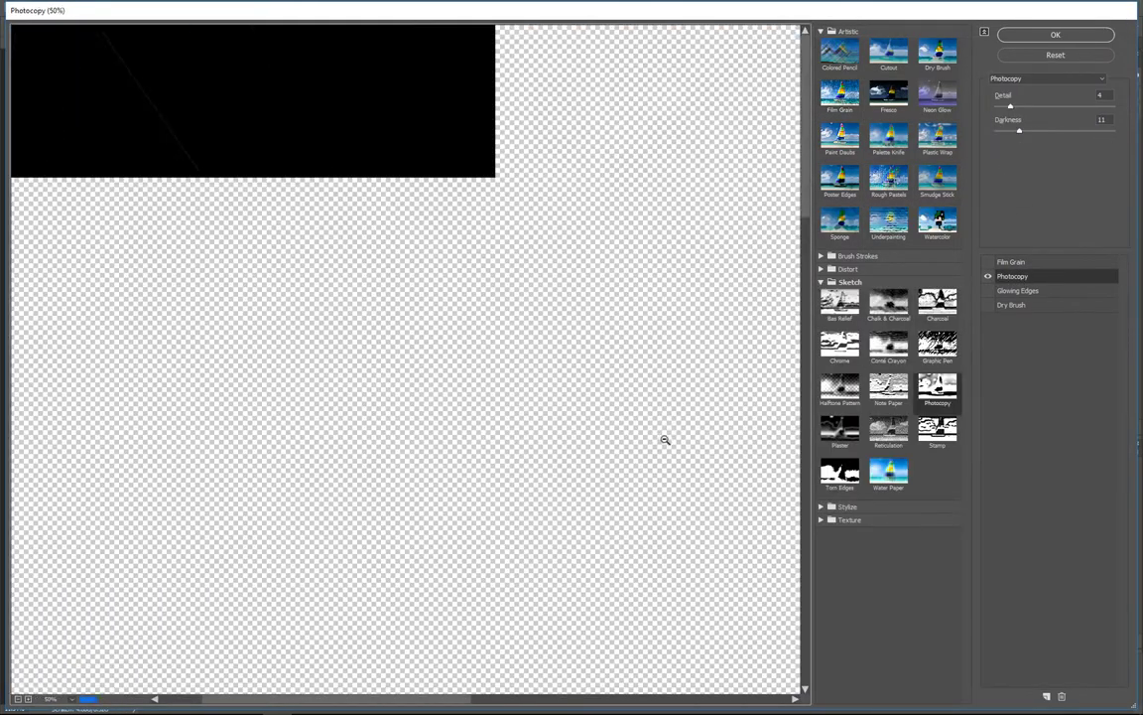
alt+click(667, 441)
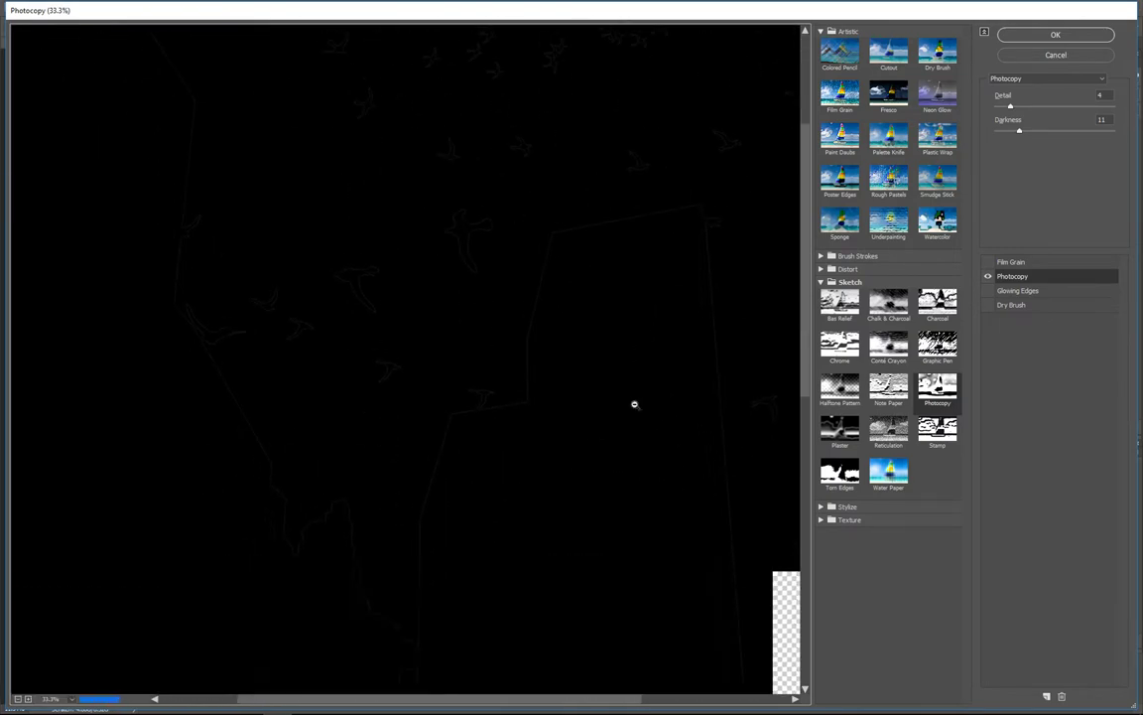
scroll(637, 403, down, 10)
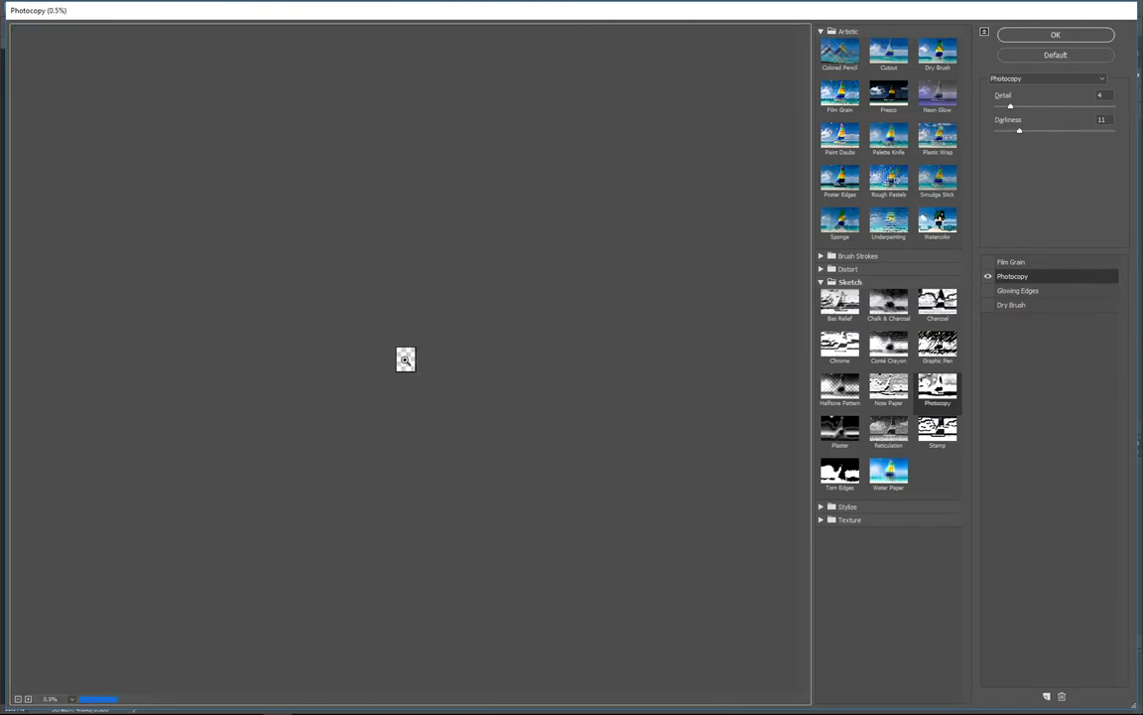
click(406, 361)
click(430, 376)
click(440, 407)
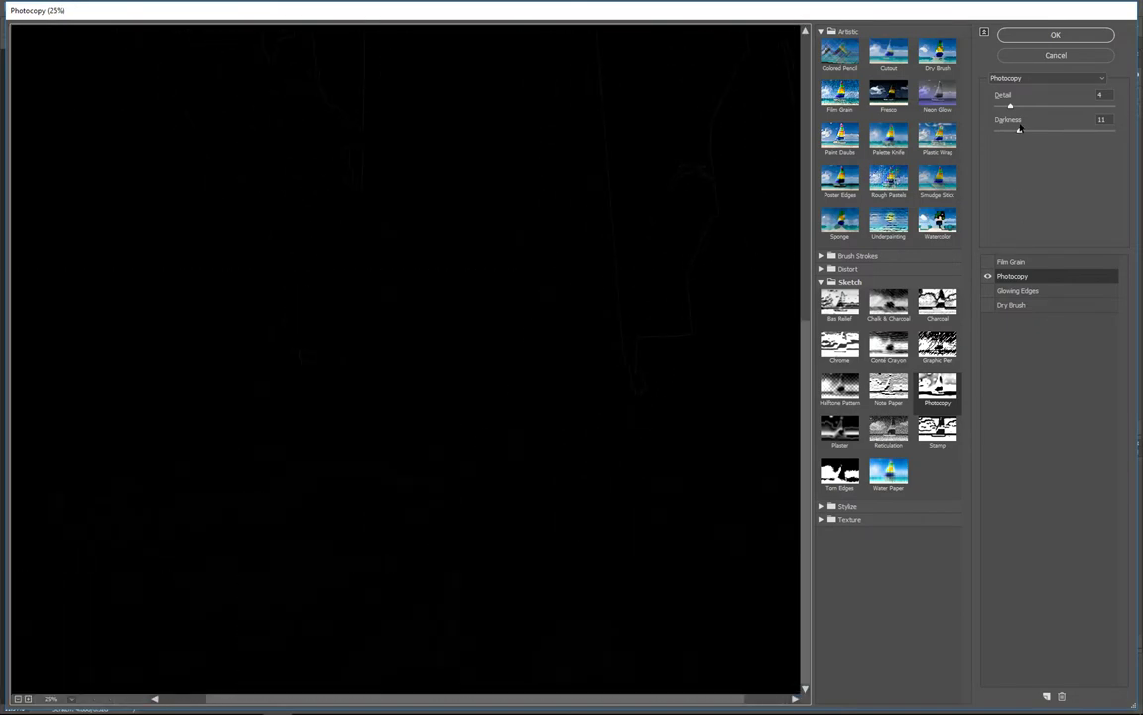
drag(1018, 132, 989, 140)
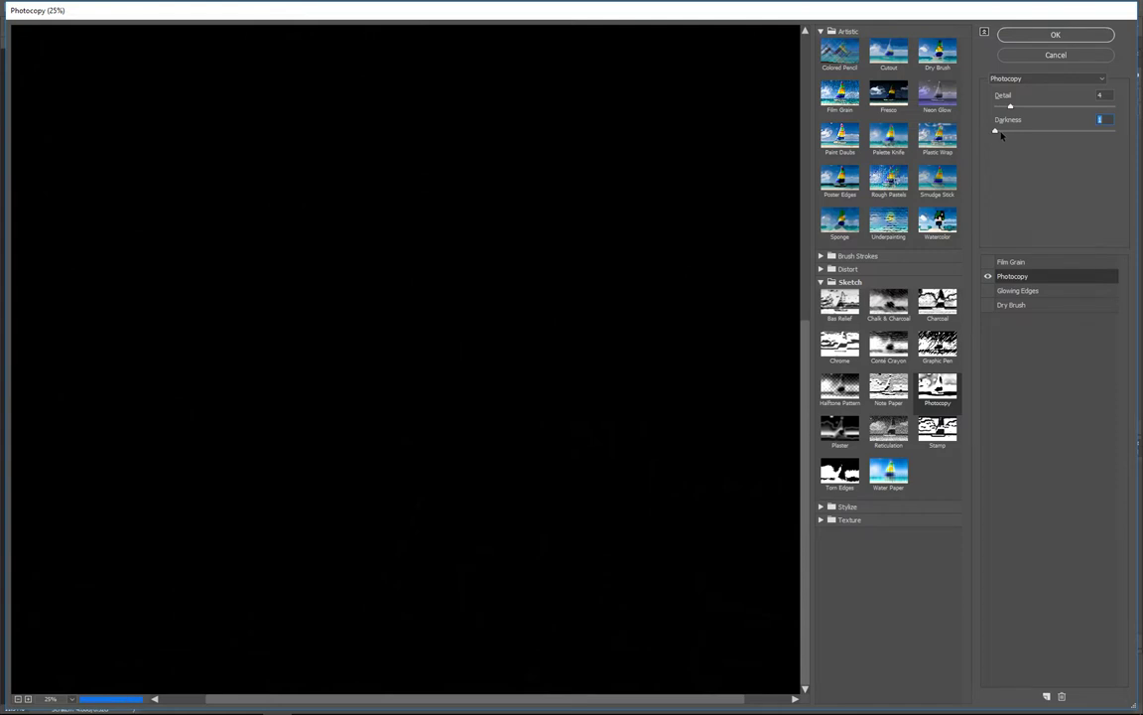
drag(998, 133, 1109, 130)
drag(1110, 132, 1036, 135)
click(1067, 55)
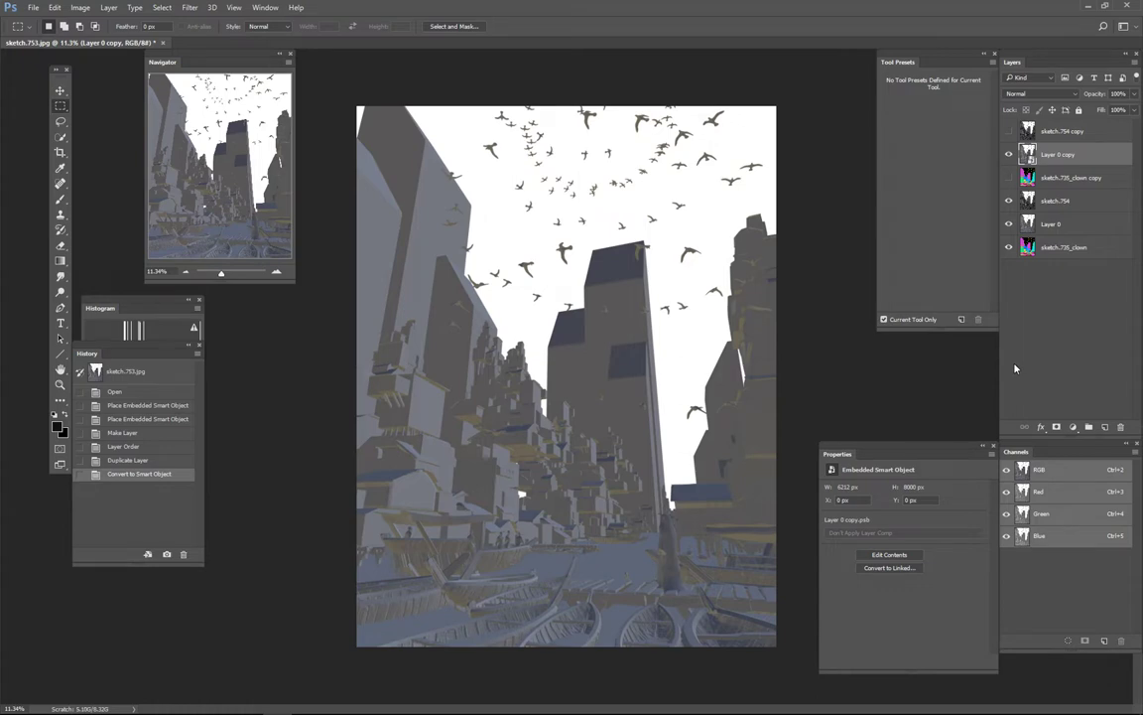
Apply a Levels adjustment to Layer 0 copy with input black at 79 and input white at 126
key(ctrl+l)
drag(465, 296, 504, 299)
drag(615, 298, 513, 305)
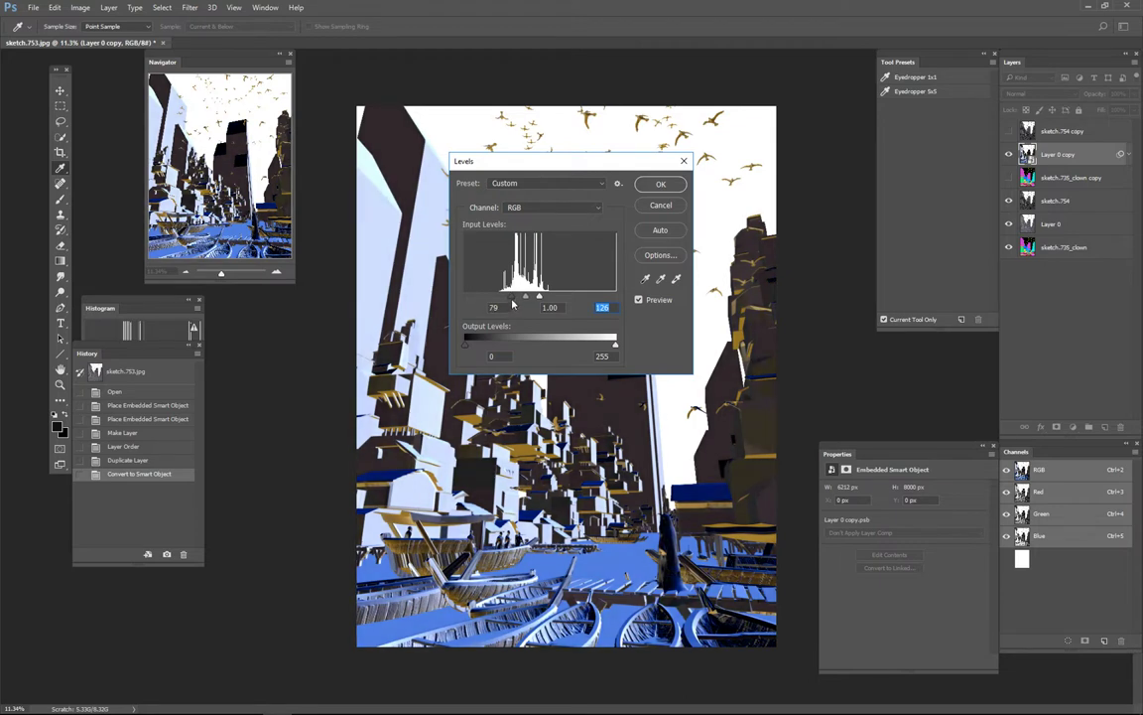
click(660, 183)
click(198, 8)
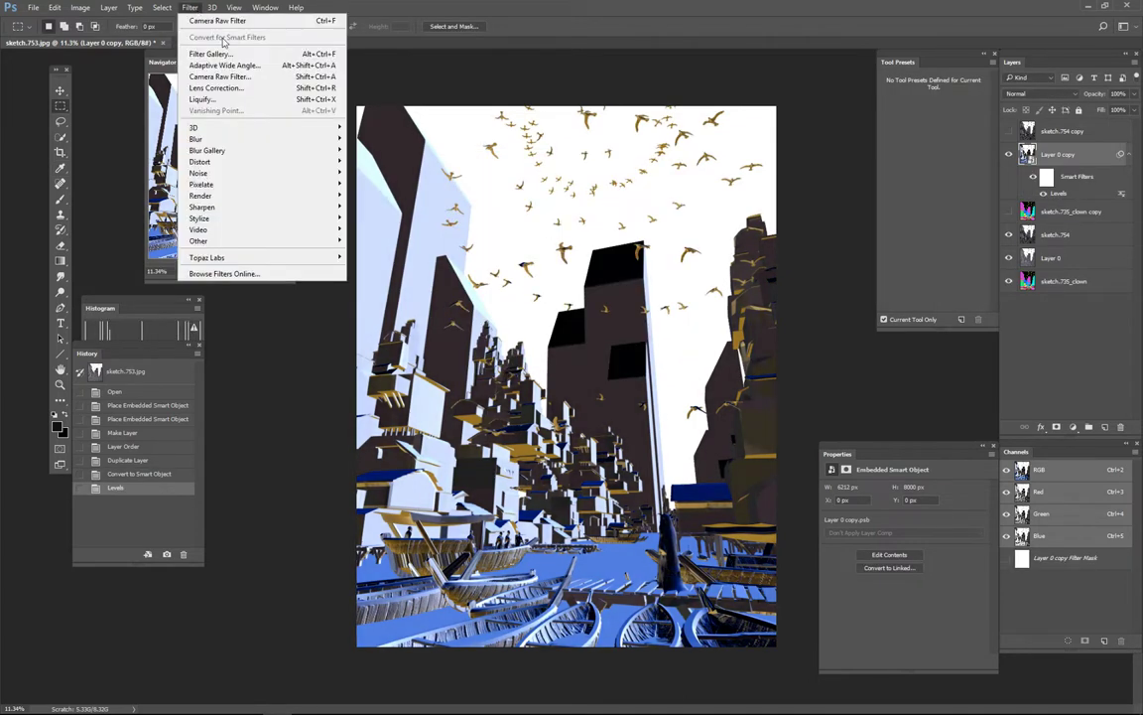
click(1105, 156)
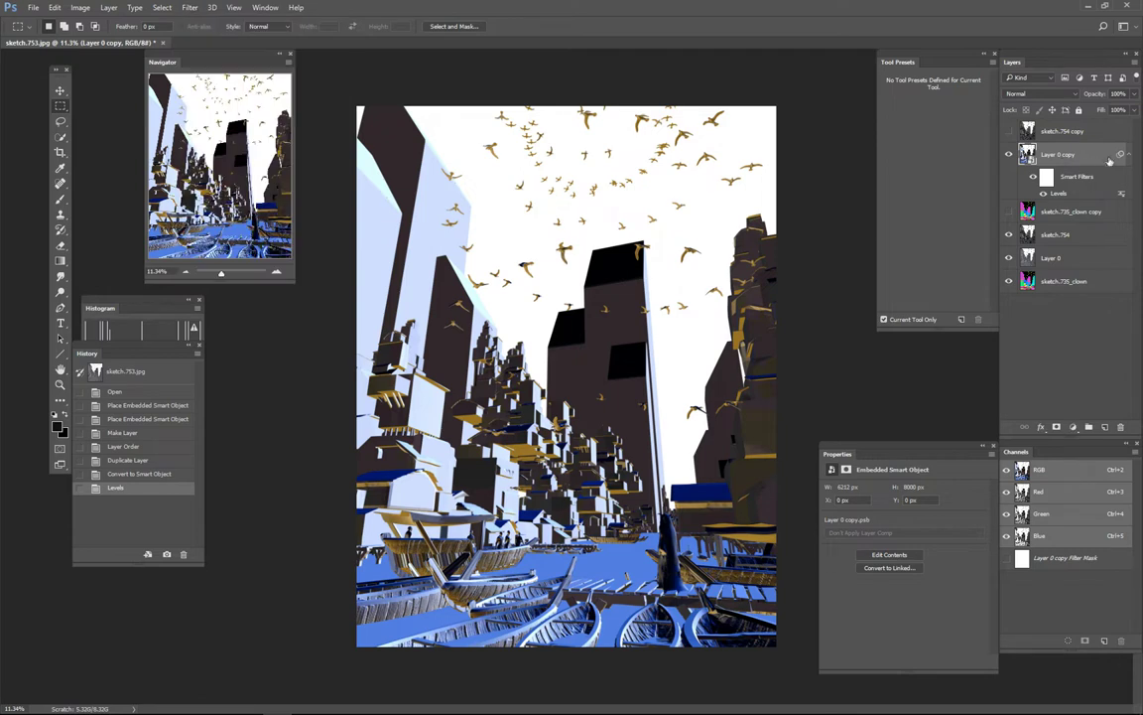
Compare Layer 0 copy with and without its Levels smart filter and review the filter's settings
click(1044, 194)
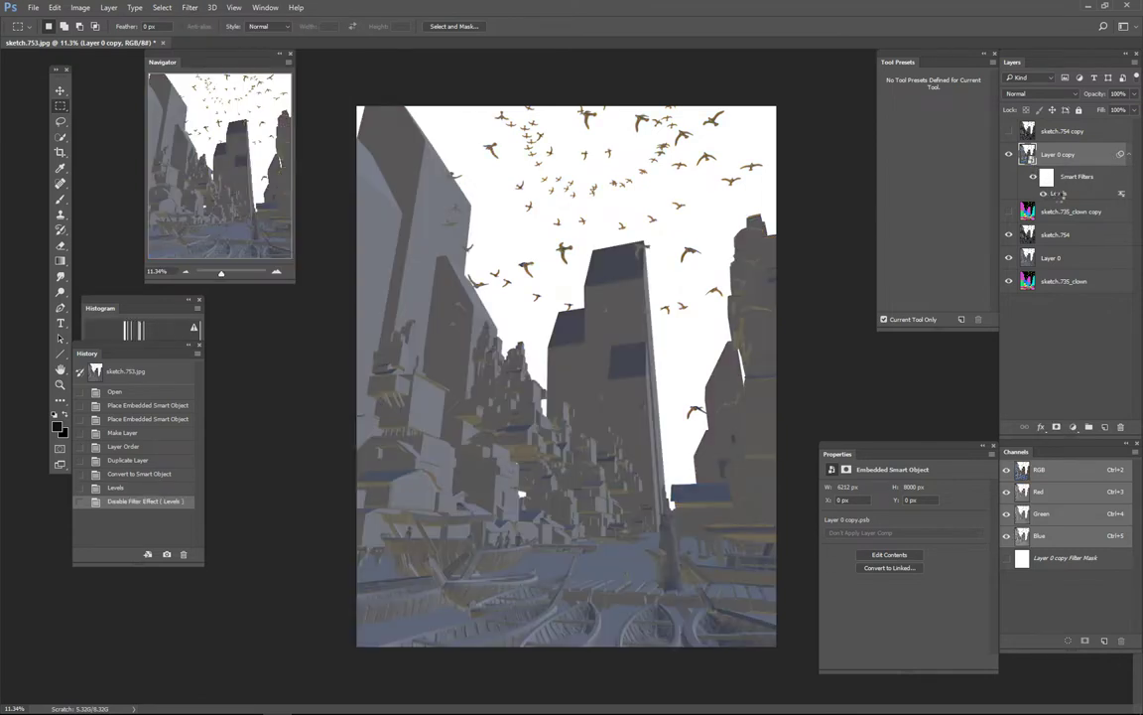
click(1043, 195)
double_click(1060, 194)
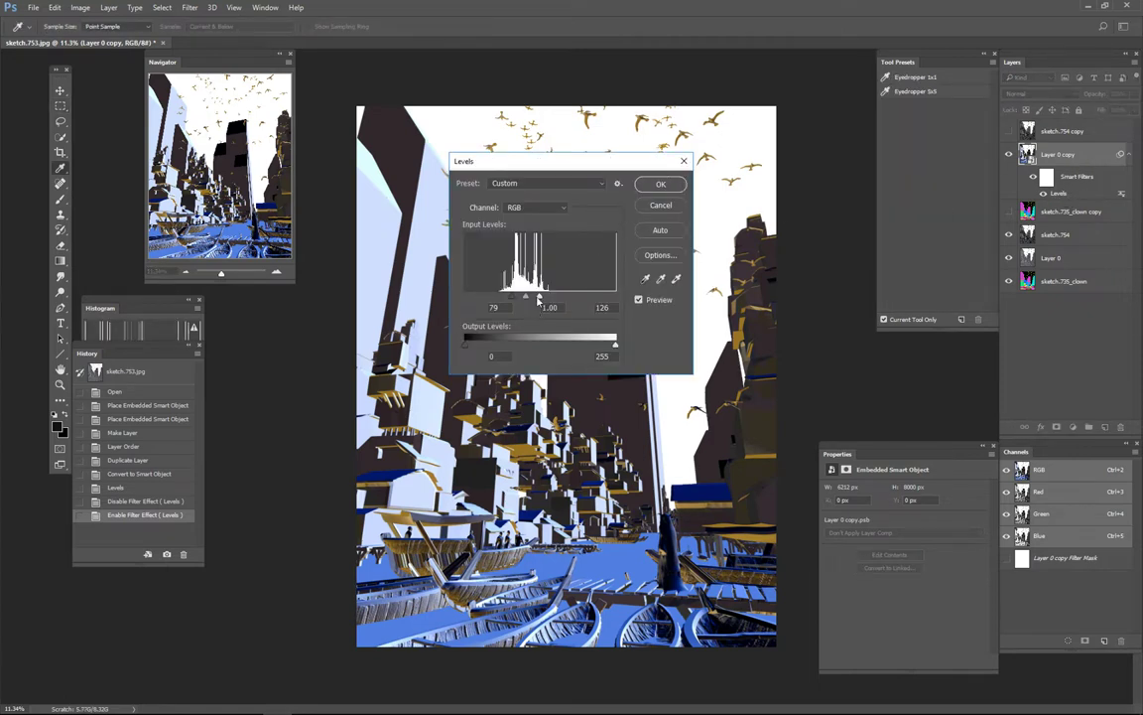
key(Return)
key(m)
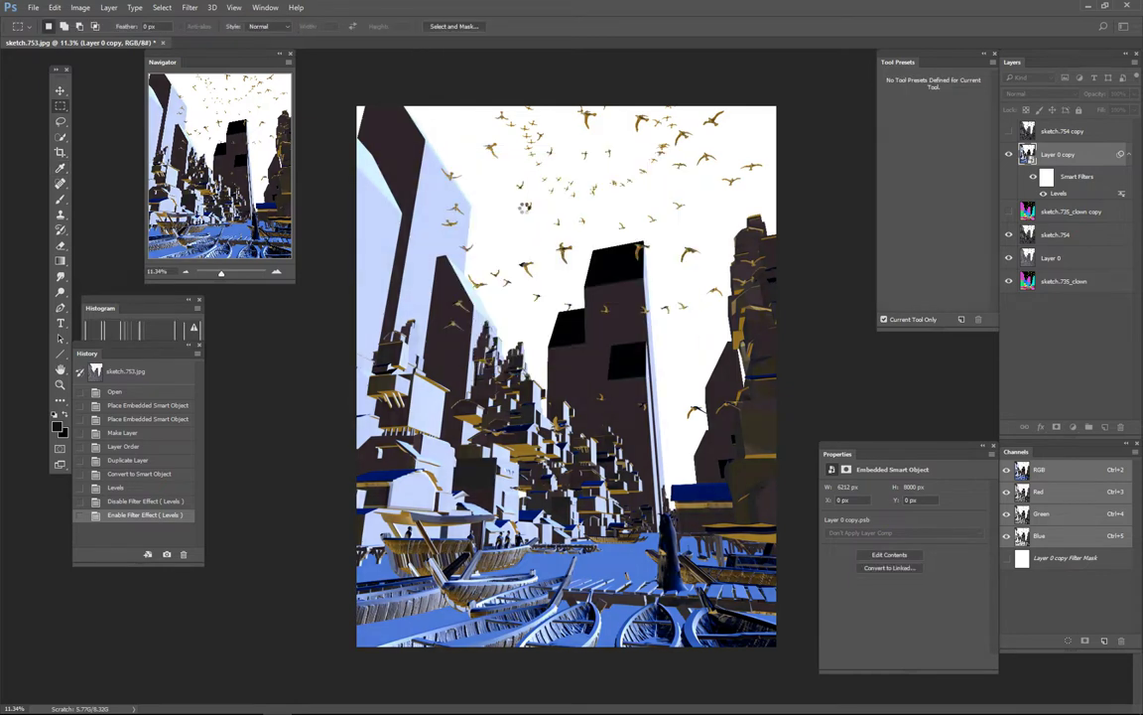
Try the Filter Gallery's Photocopy effect on Layer 0 copy with Detail 11 and Darkness 1, examining the preview at reduced magnification
click(189, 7)
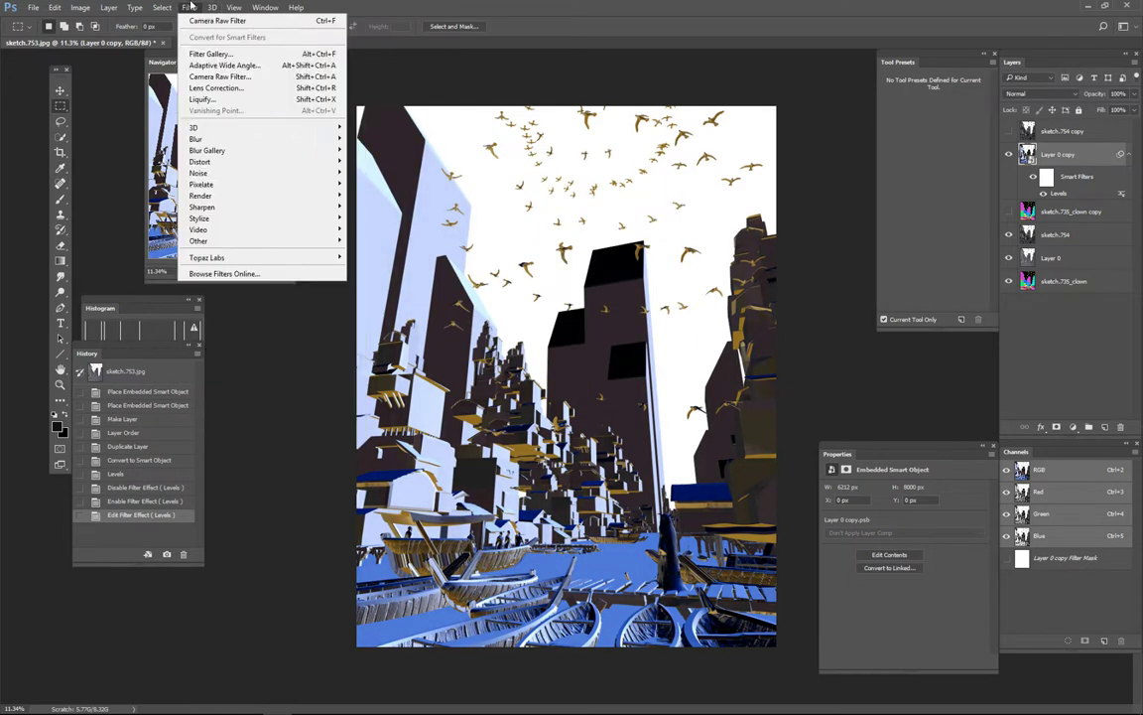
key(Escape)
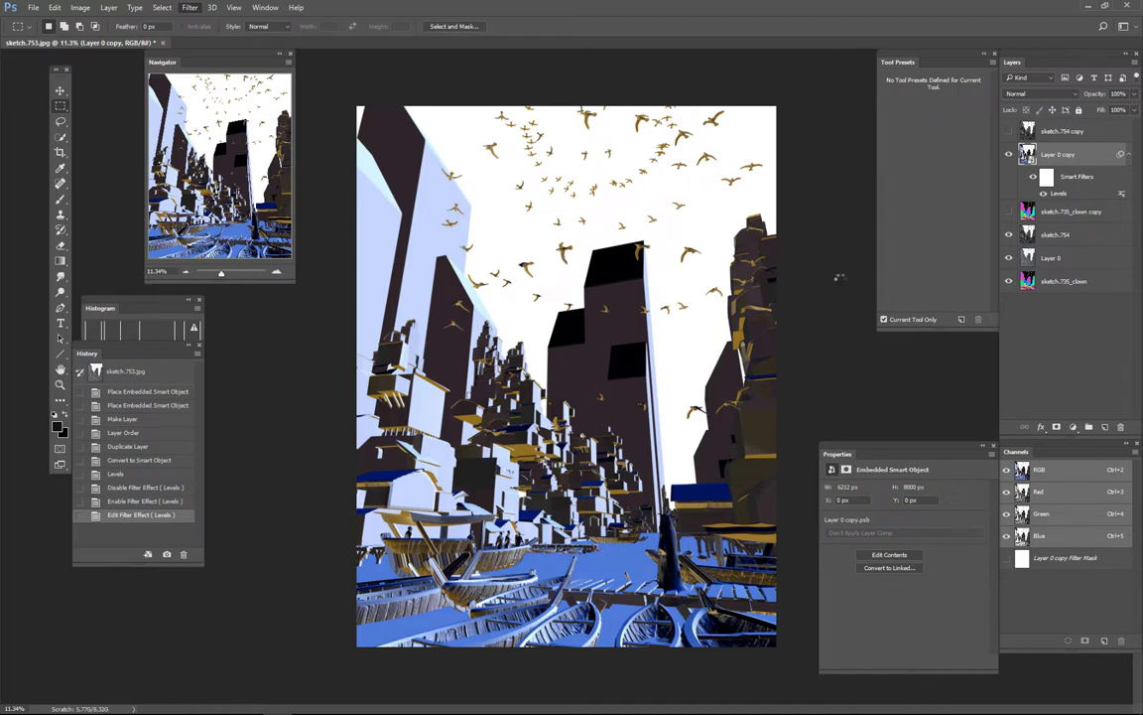
key(ctrl+alt+f)
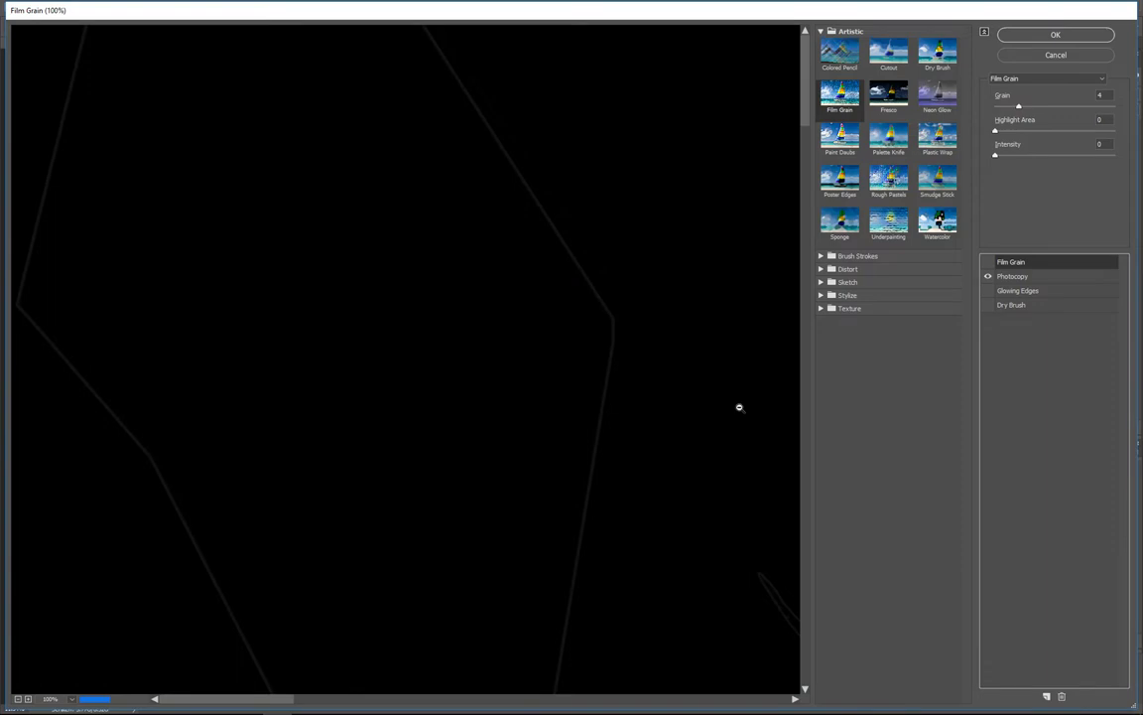
alt+click(728, 411)
alt+click(729, 411)
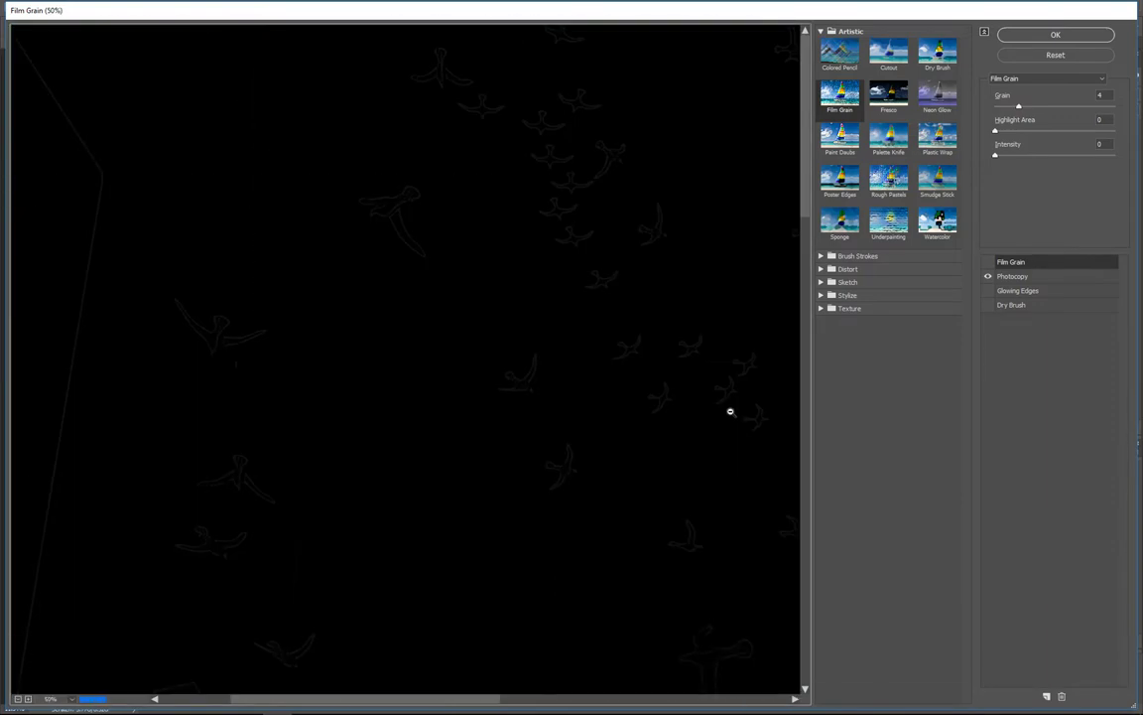
alt+click(670, 352)
drag(685, 429, 658, 396)
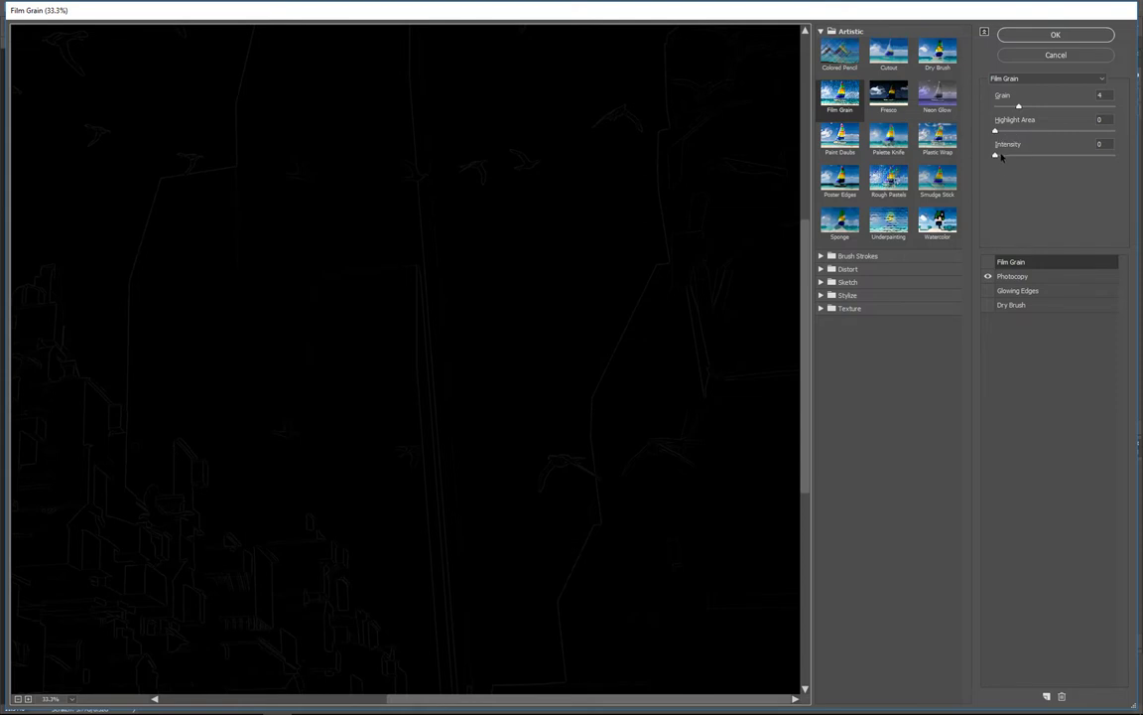
click(1018, 290)
click(1014, 276)
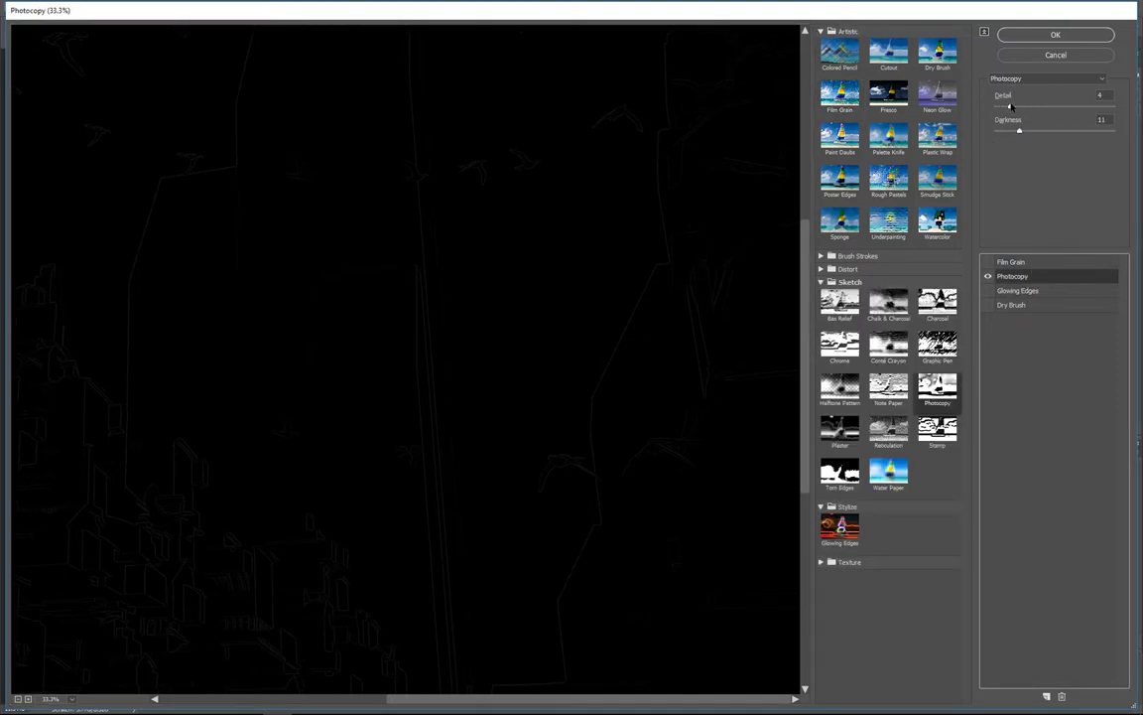
drag(1010, 106, 974, 144)
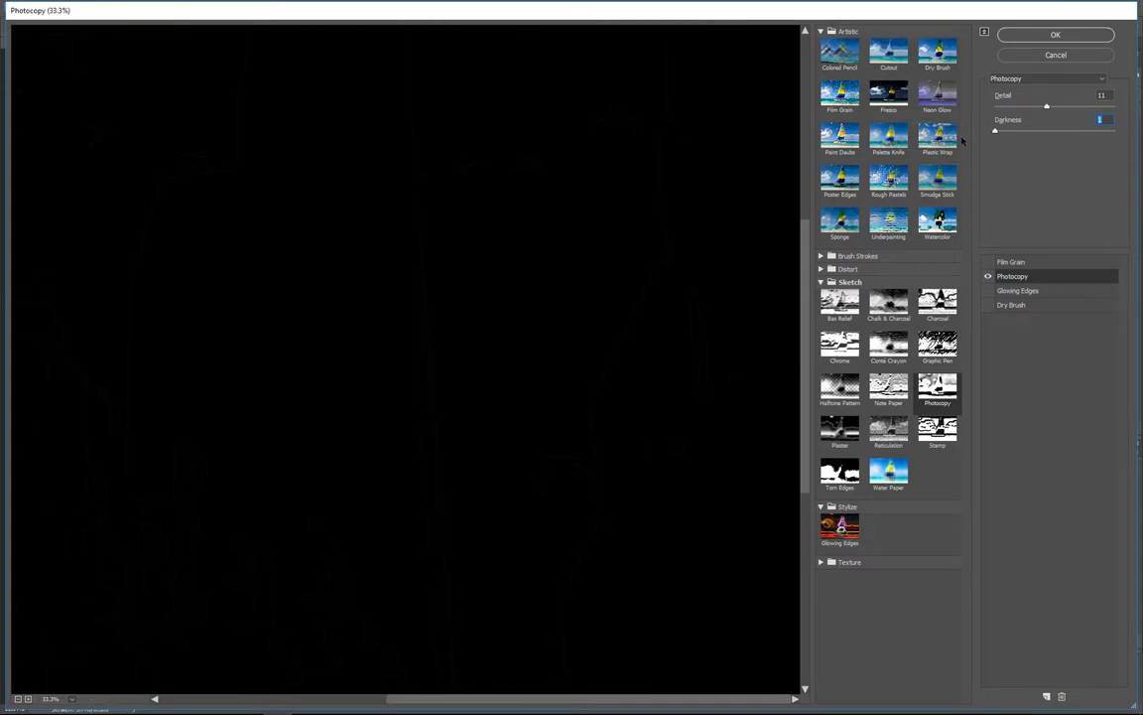
drag(659, 446, 613, 255)
drag(664, 381, 689, 318)
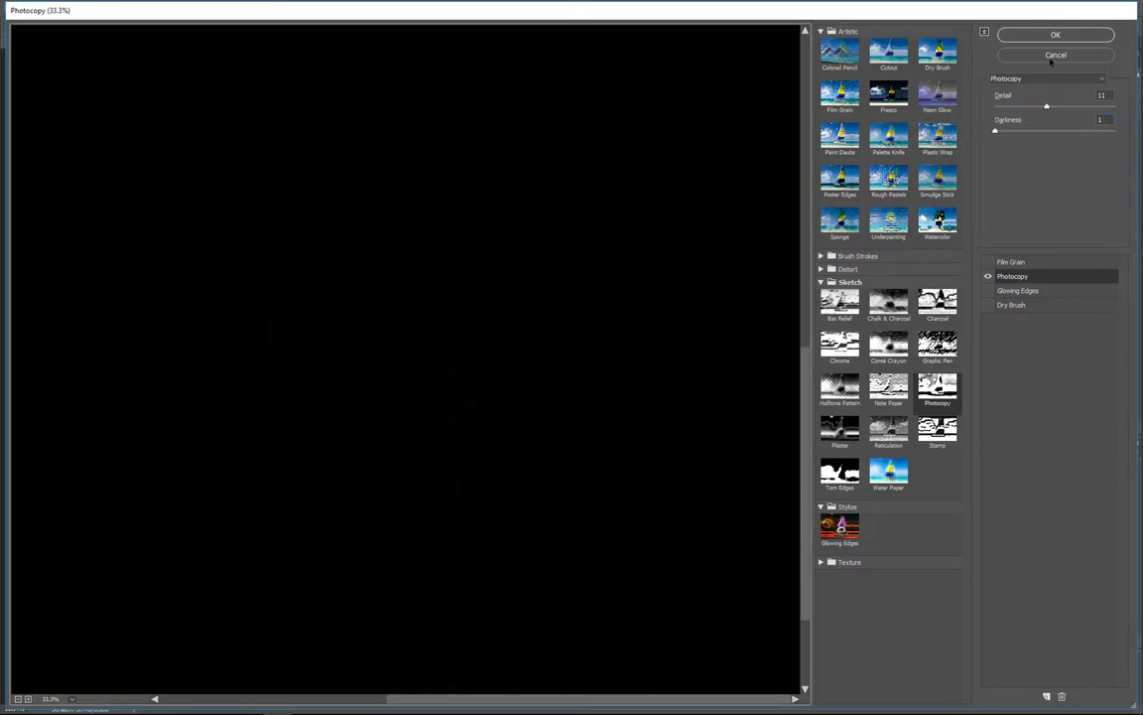
click(1086, 57)
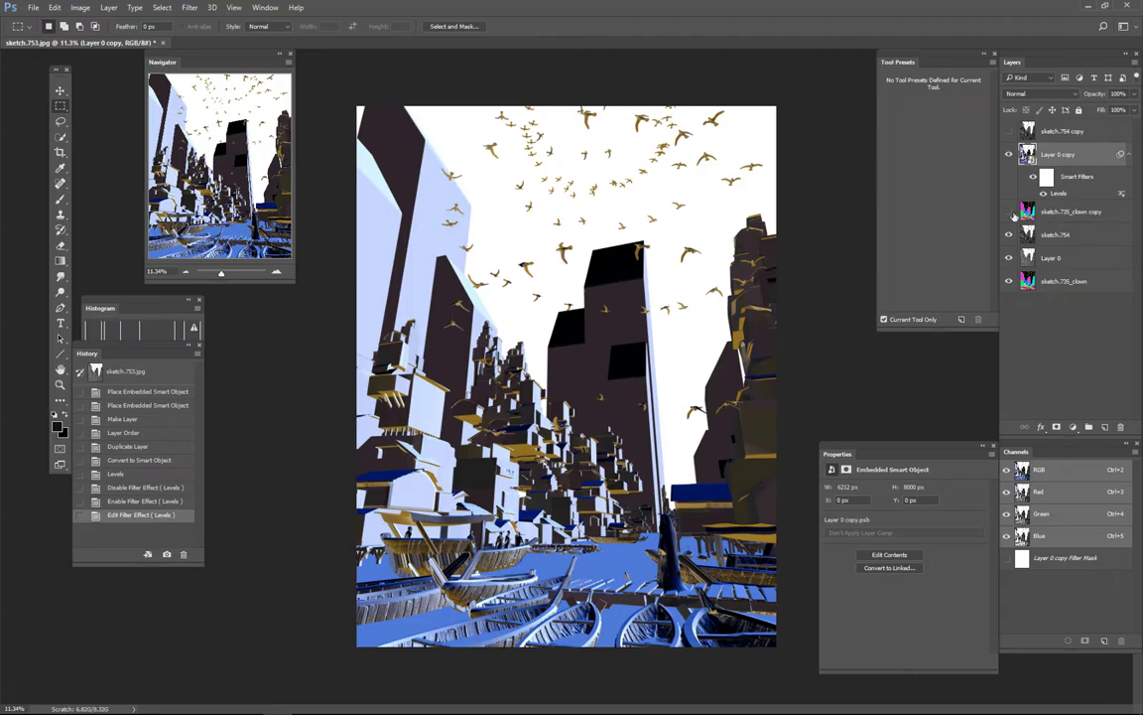
Apply a High Pass filter with a 42.9 pixel radius to Layer 0 copy
click(190, 7)
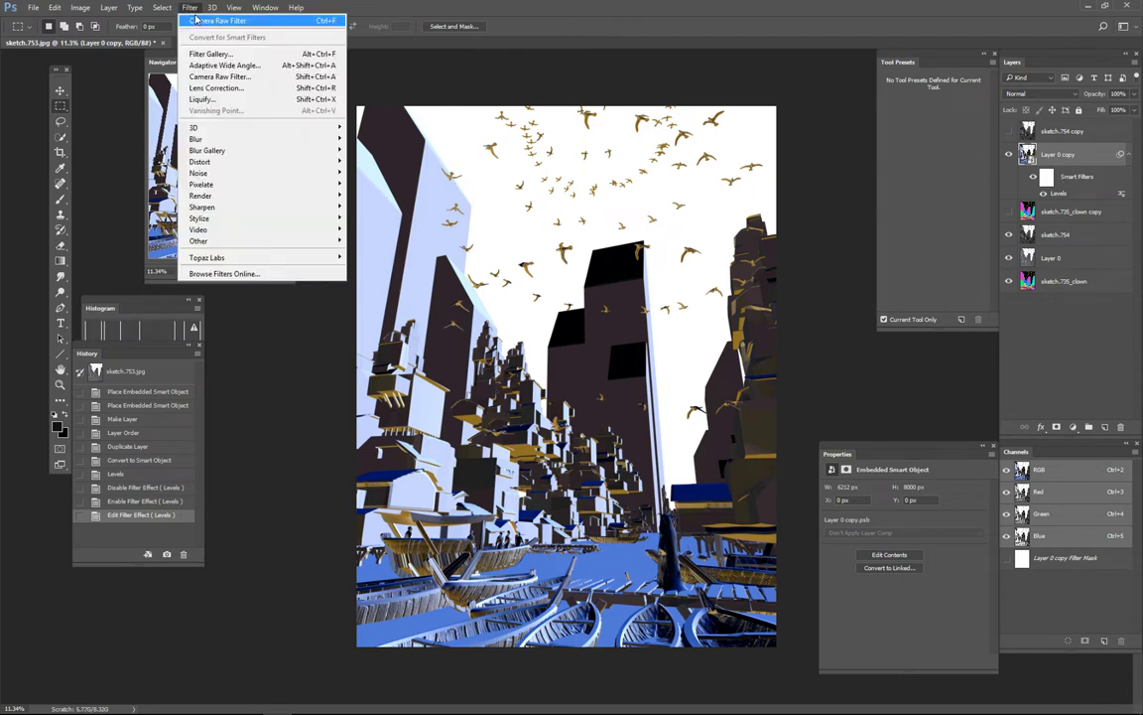
mouse_move(246, 243)
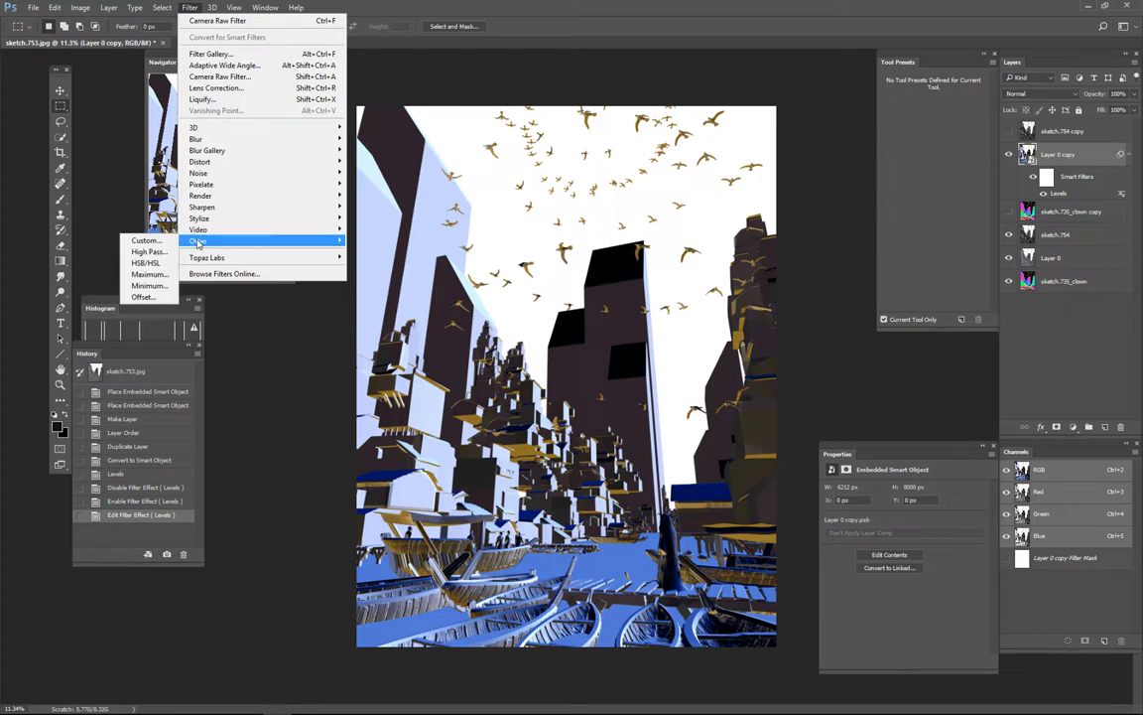
click(156, 253)
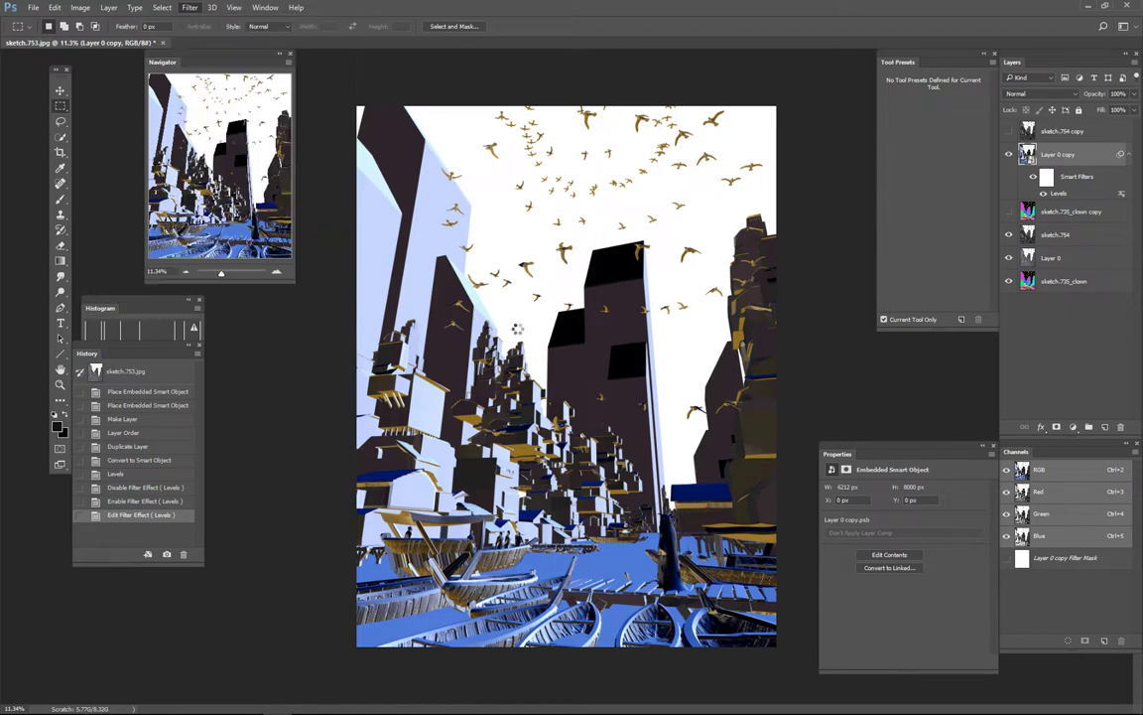
mouse_move(535, 351)
mouse_down()
mouse_move(616, 346)
mouse_move(513, 352)
mouse_move(561, 359)
mouse_move(548, 352)
mouse_up()
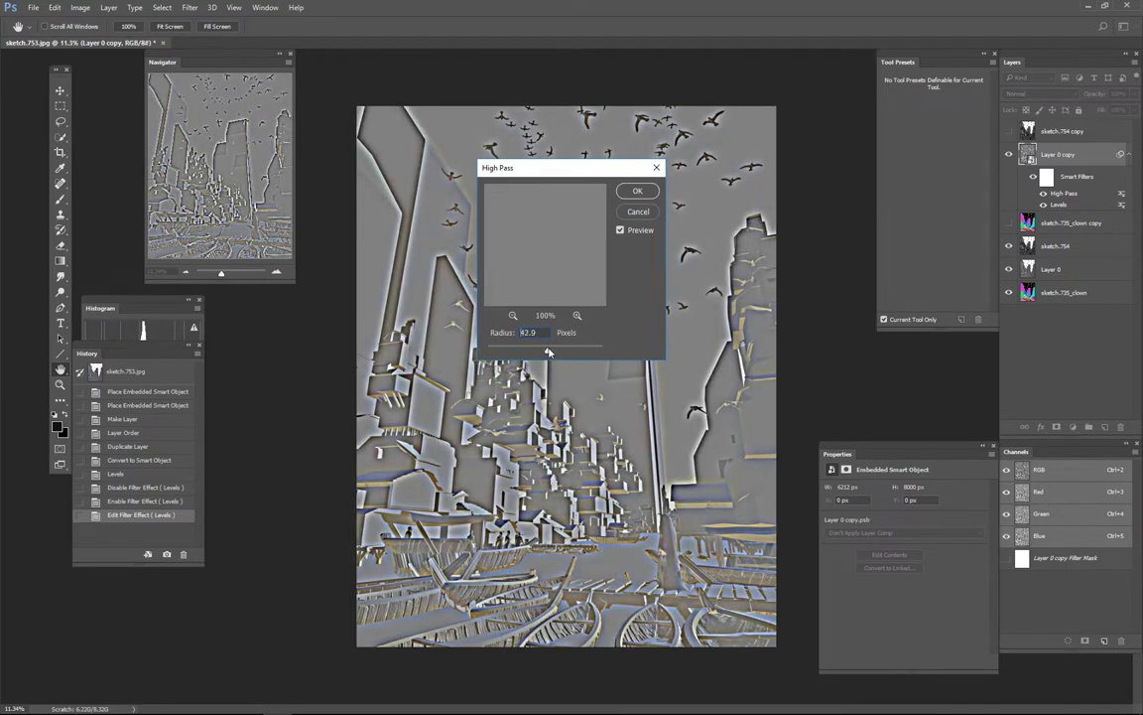
click(656, 167)
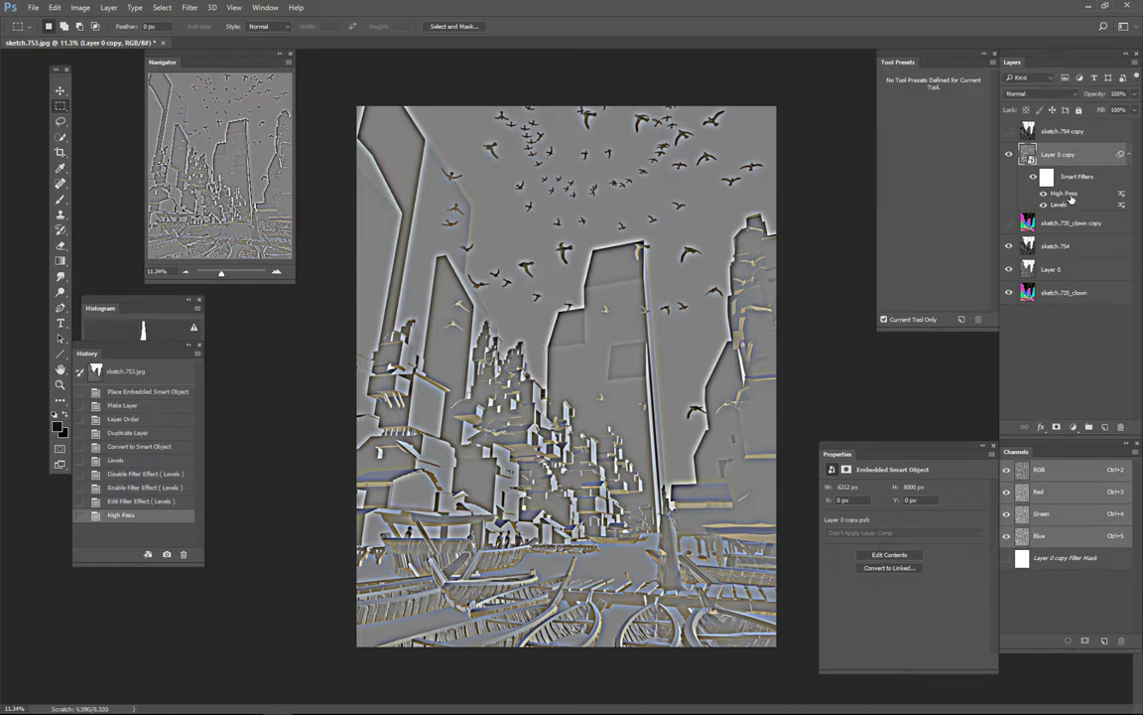
Add a second Levels smart filter above High Pass, narrowing the input black and white points to strengthen the edge contrast
key(ctrl+l)
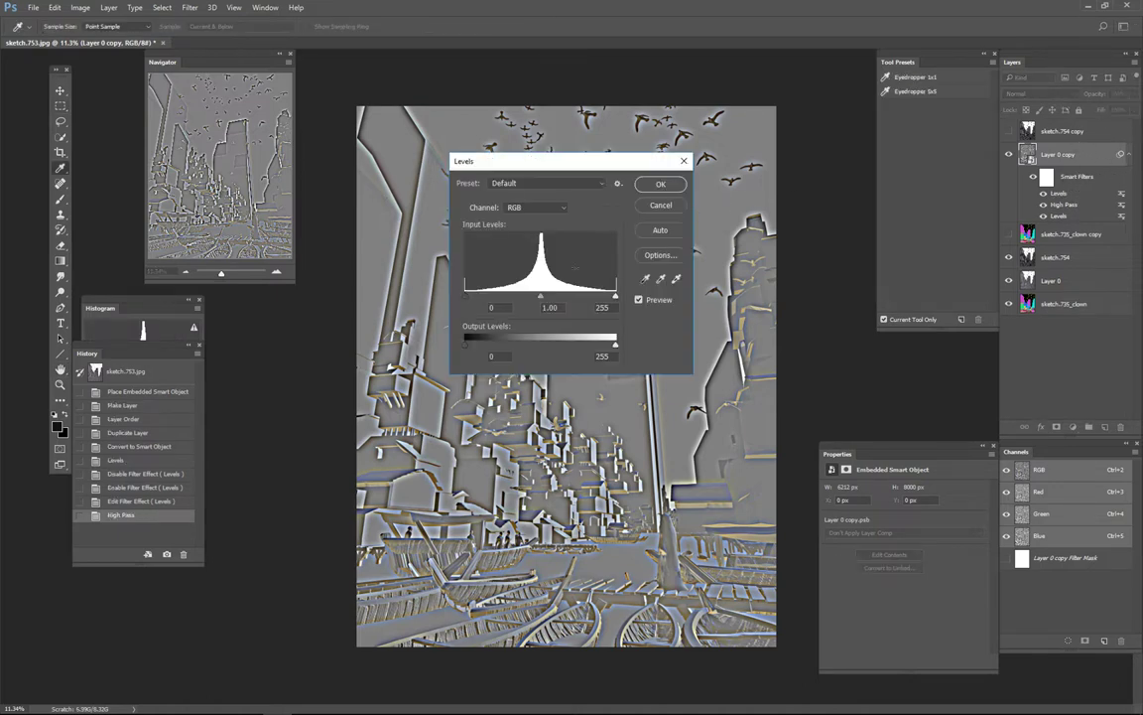
drag(465, 296, 510, 296)
drag(616, 295, 548, 300)
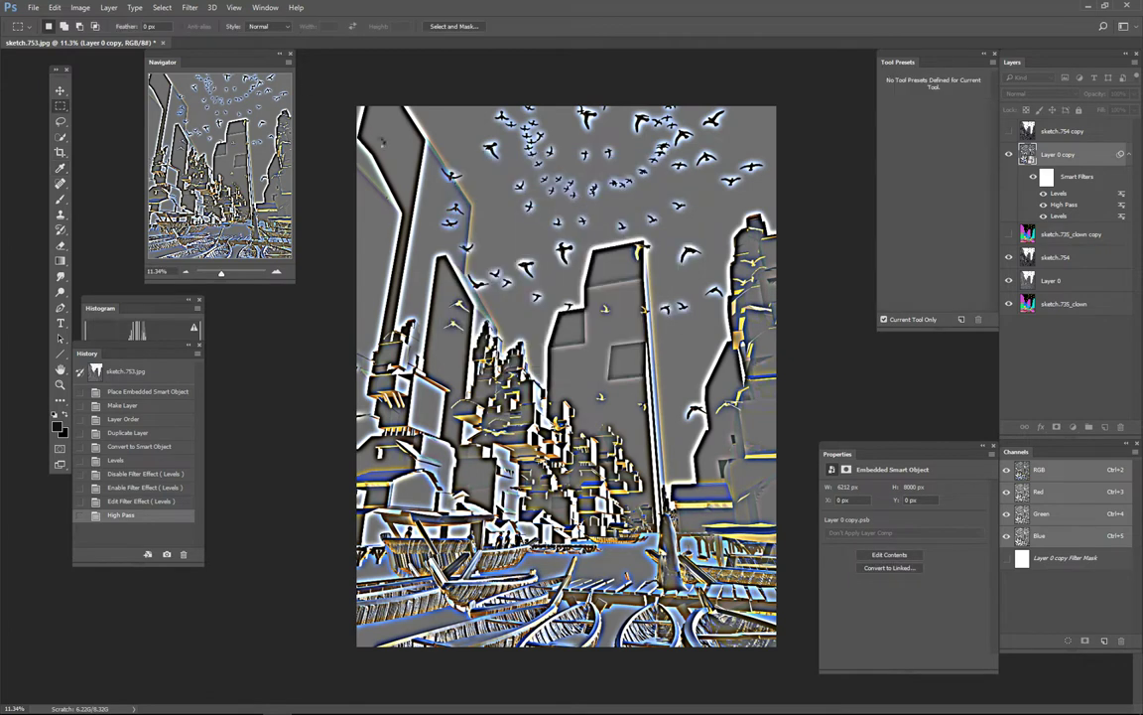
click(660, 183)
Open the Filter Gallery for Layer 0 copy and enable the Photocopy effect in place of Film Grain
click(206, 8)
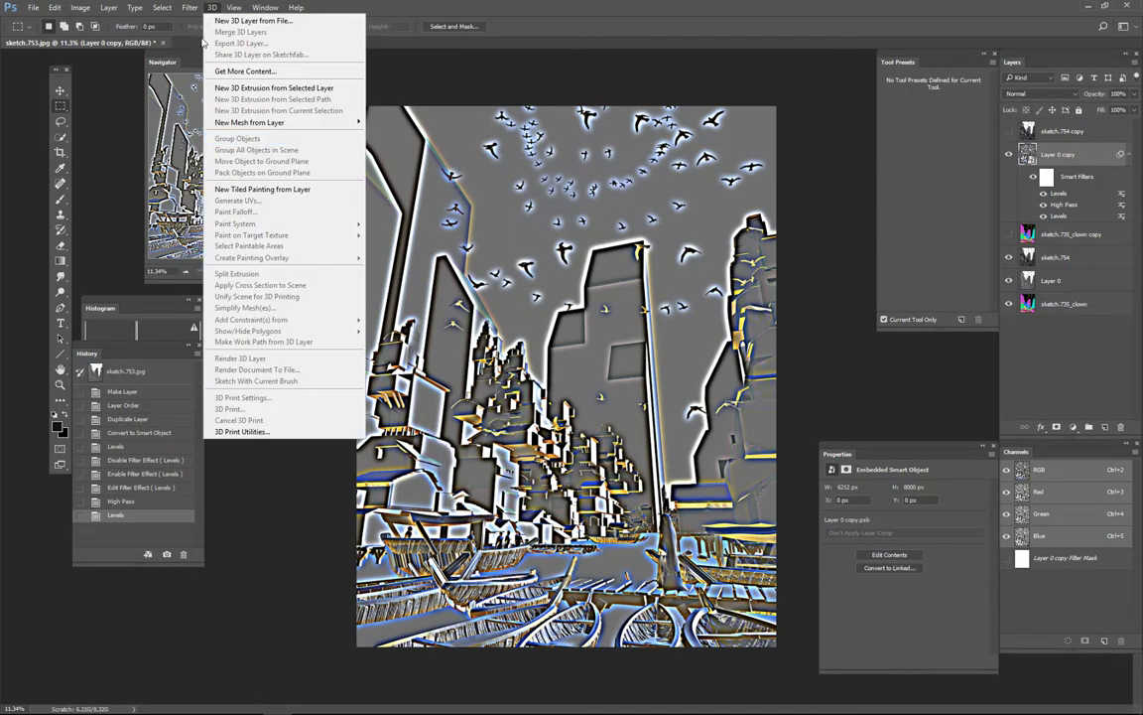
mouse_move(193, 8)
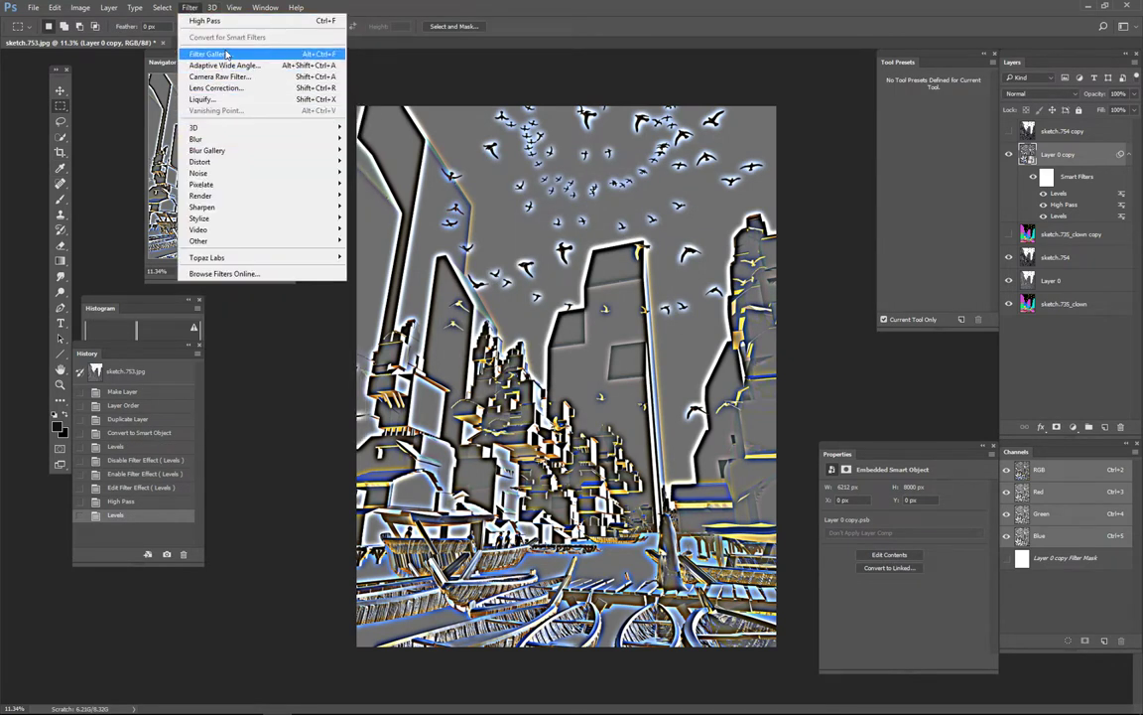
click(226, 55)
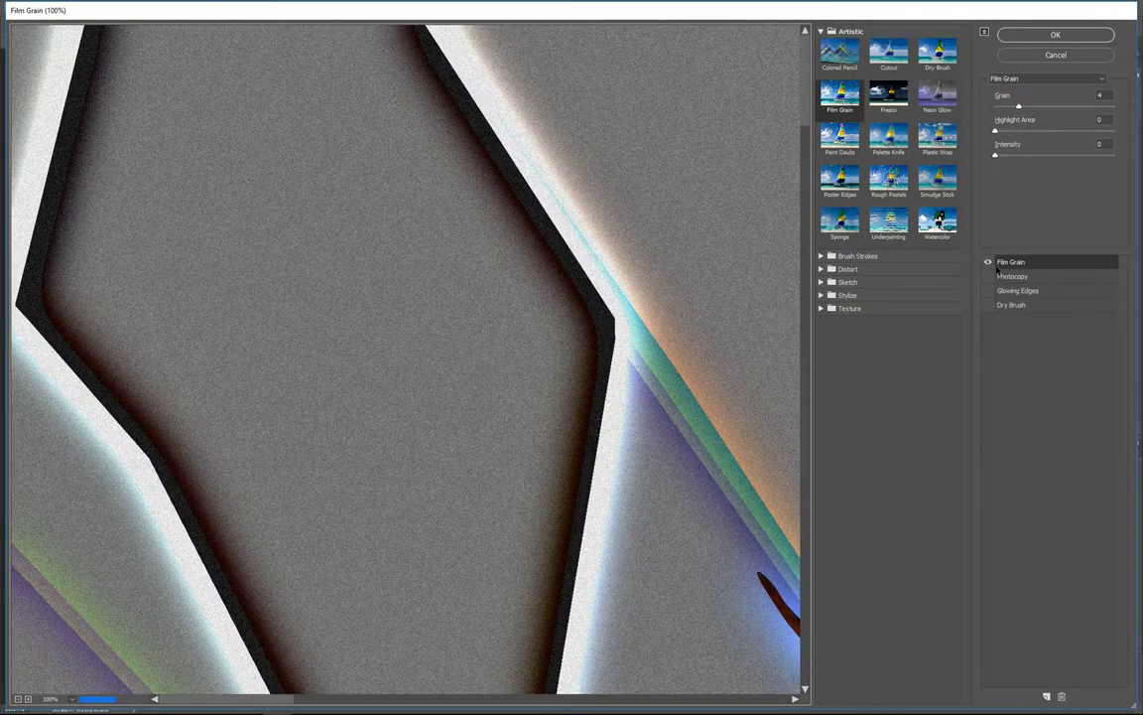
click(997, 274)
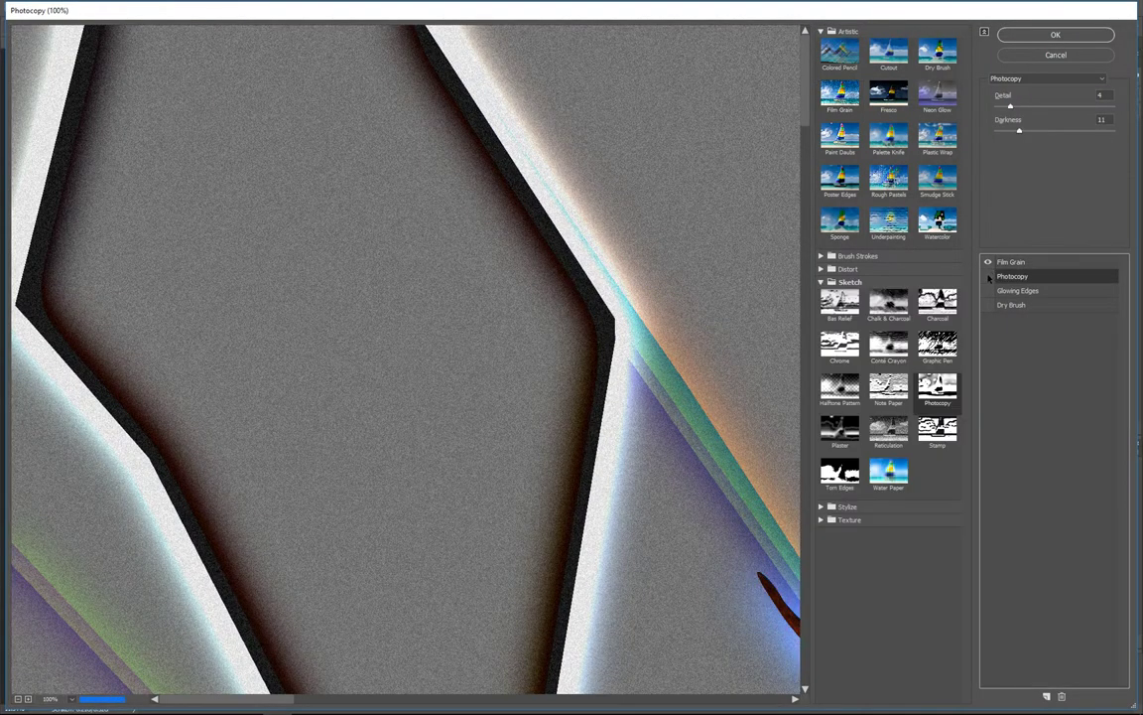
Examine the Photocopy line work across the birds, buildings and boats at reduced magnification
scroll(667, 402, down, 2)
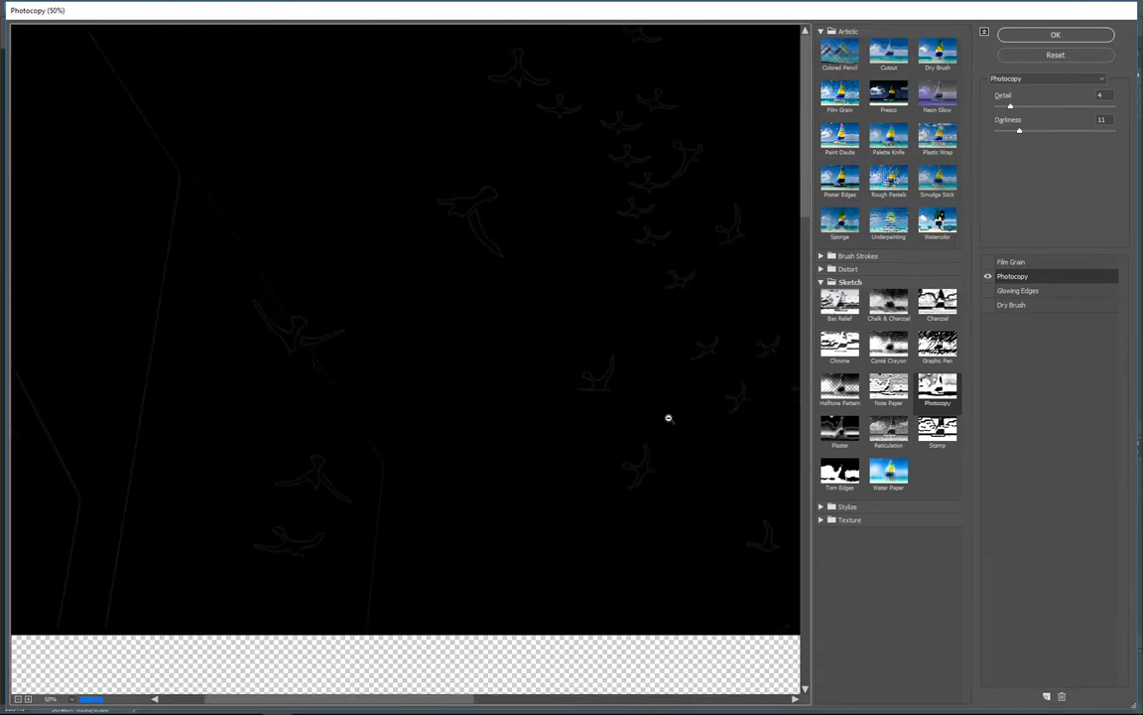
drag(689, 424, 592, 288)
drag(676, 420, 682, 296)
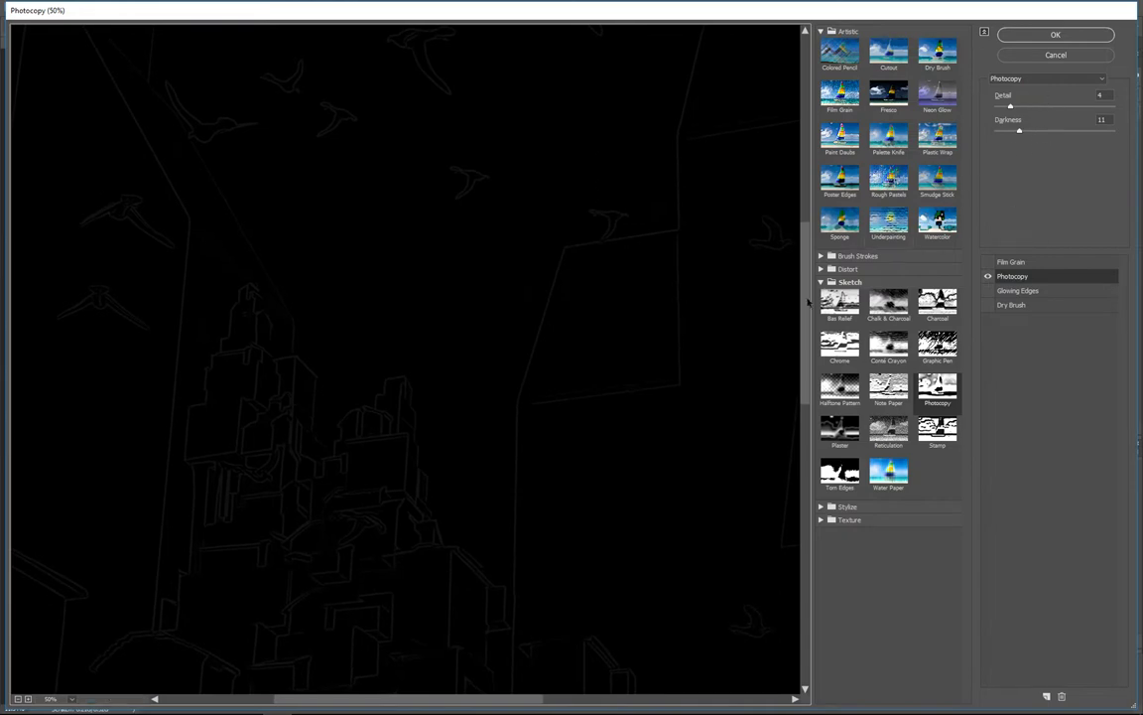
drag(656, 435, 695, 200)
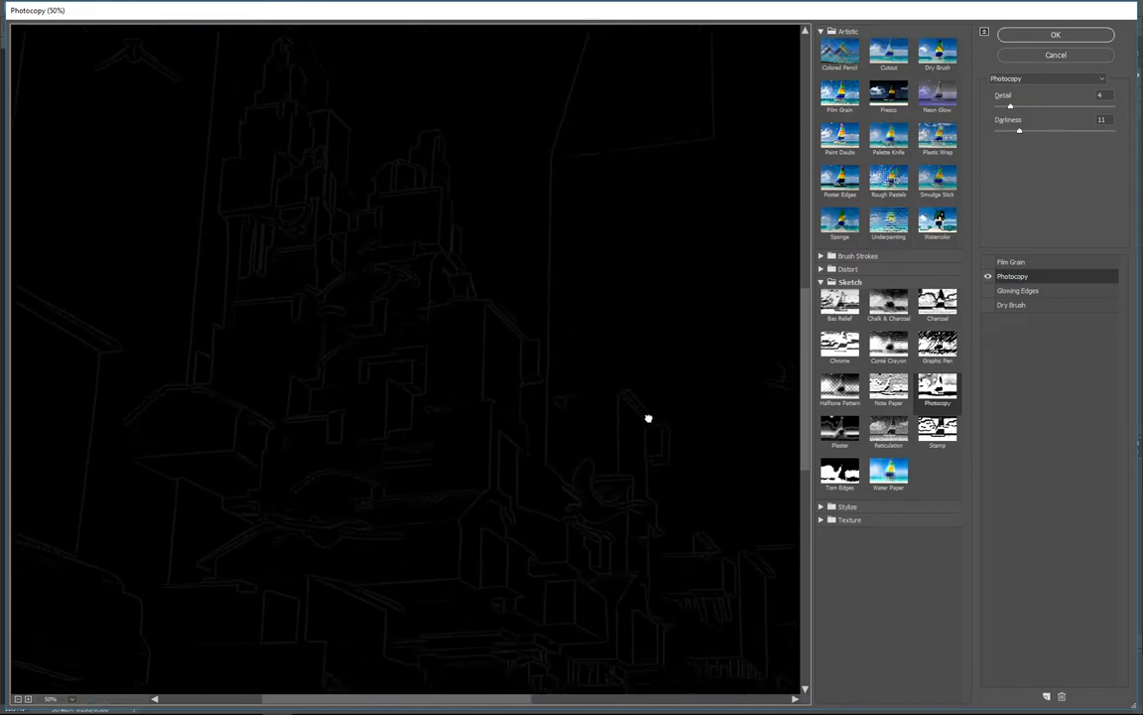
drag(648, 416, 561, 385)
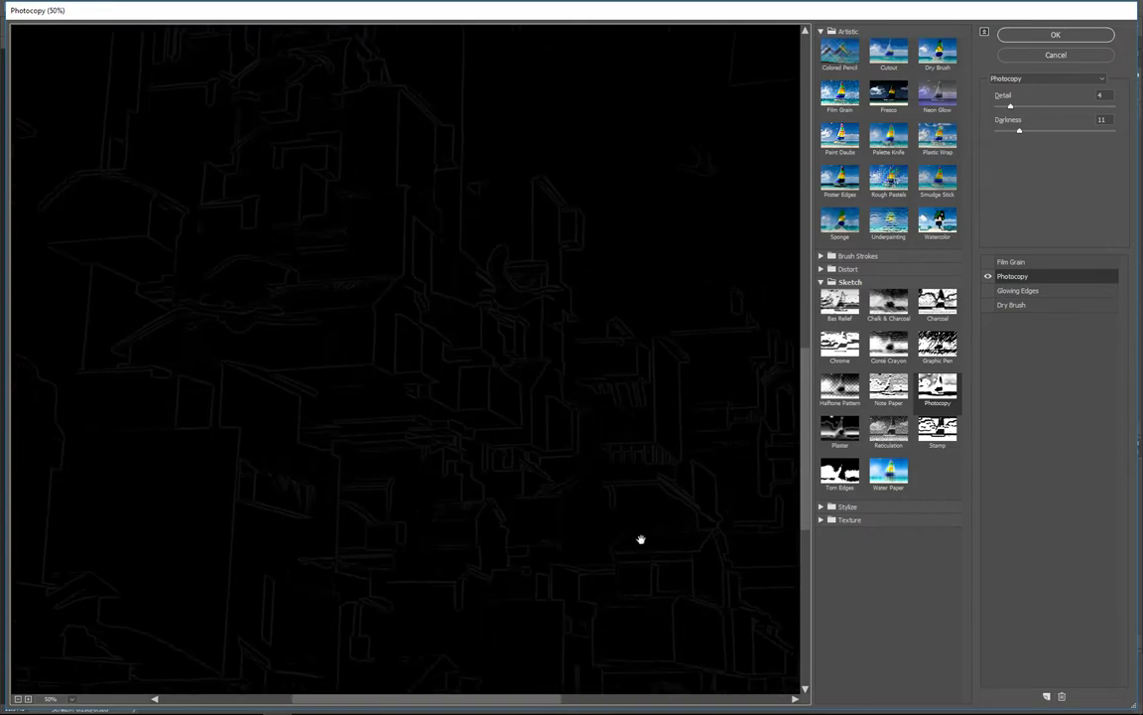
drag(688, 508, 553, 380)
drag(625, 506, 562, 500)
drag(738, 467, 622, 455)
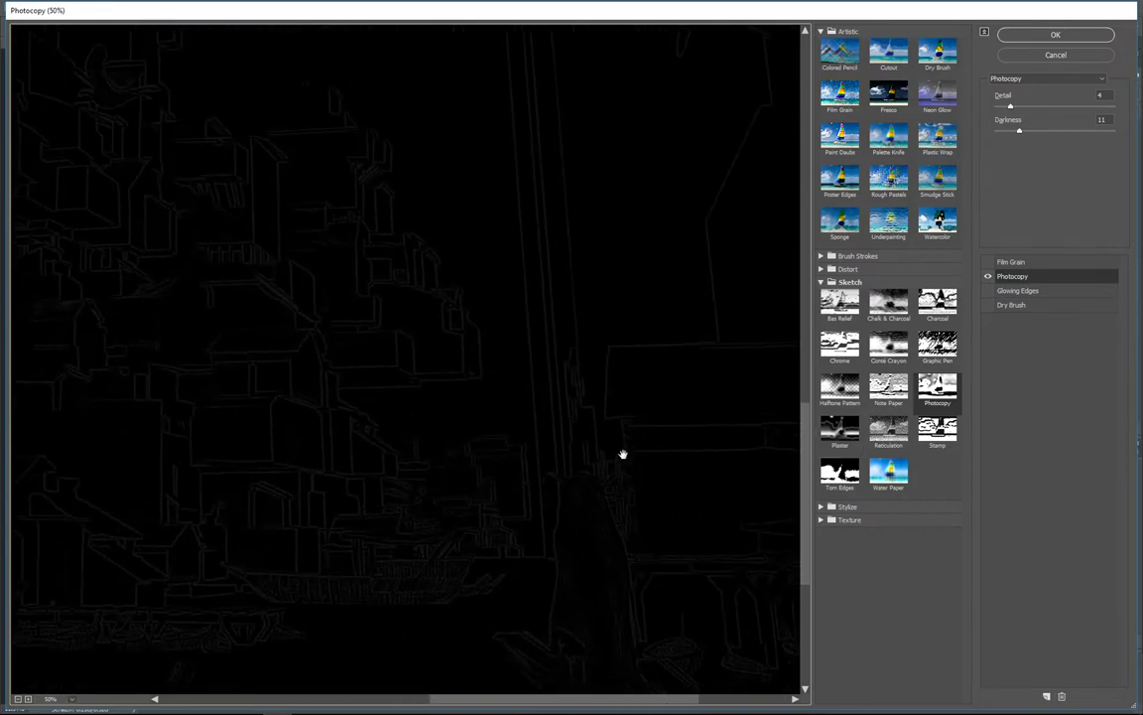
ctrl+click(610, 468)
alt+click(599, 521)
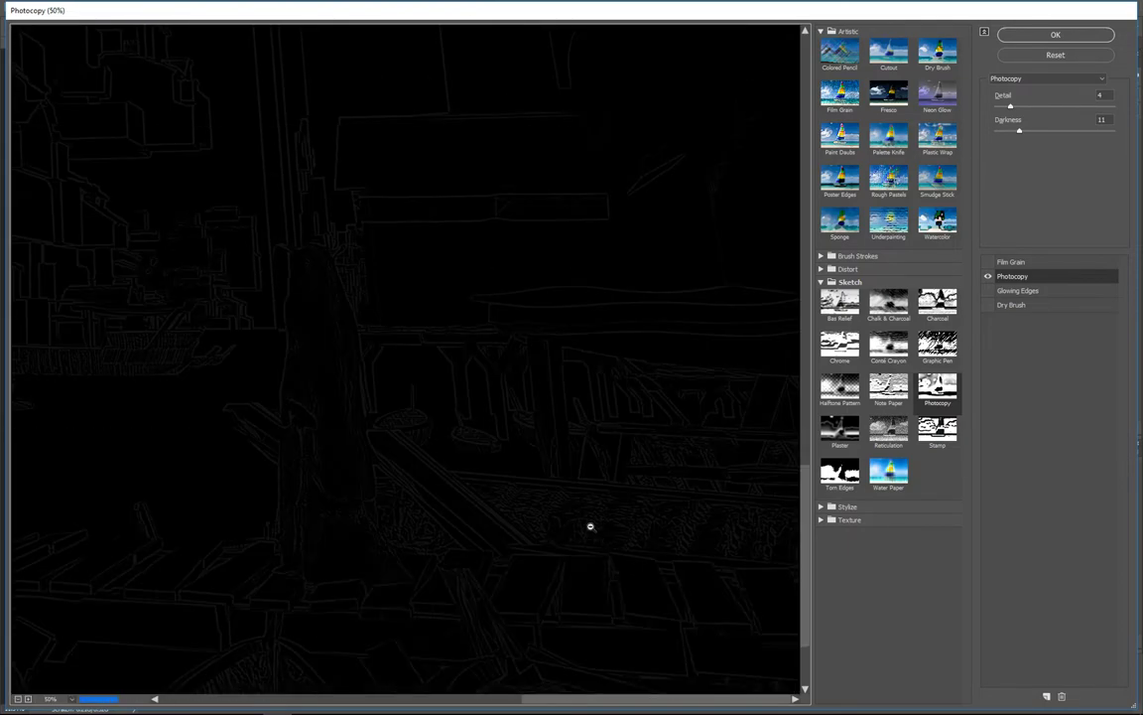
alt+click(589, 531)
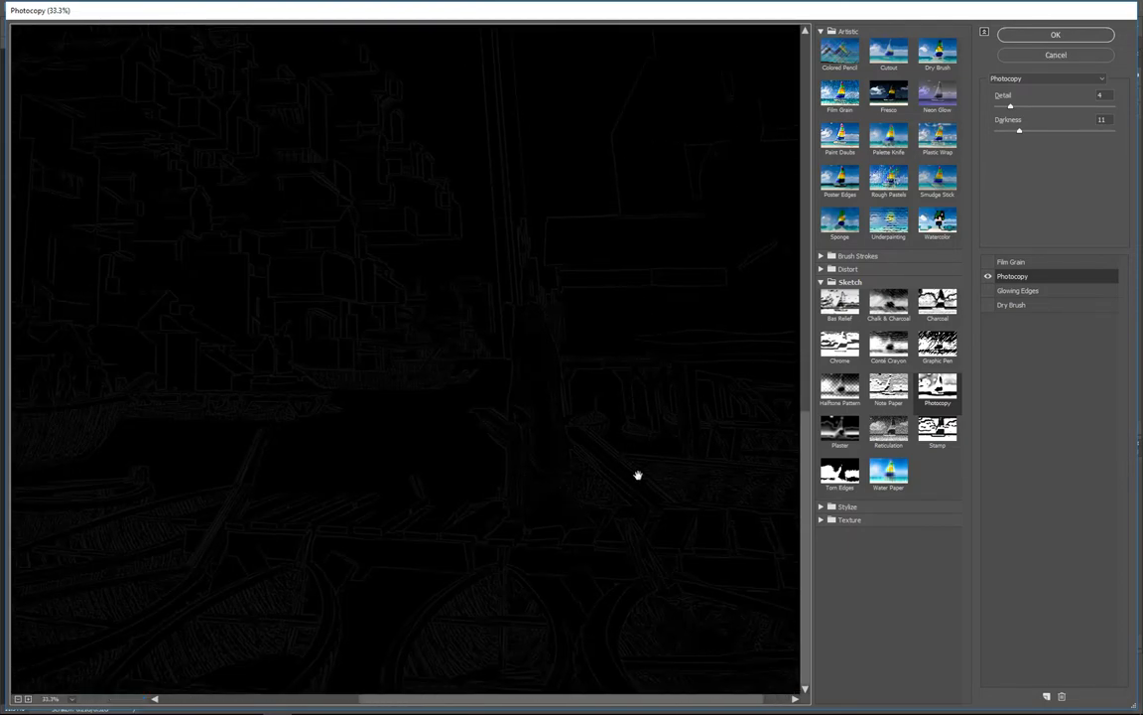
drag(638, 475, 621, 490)
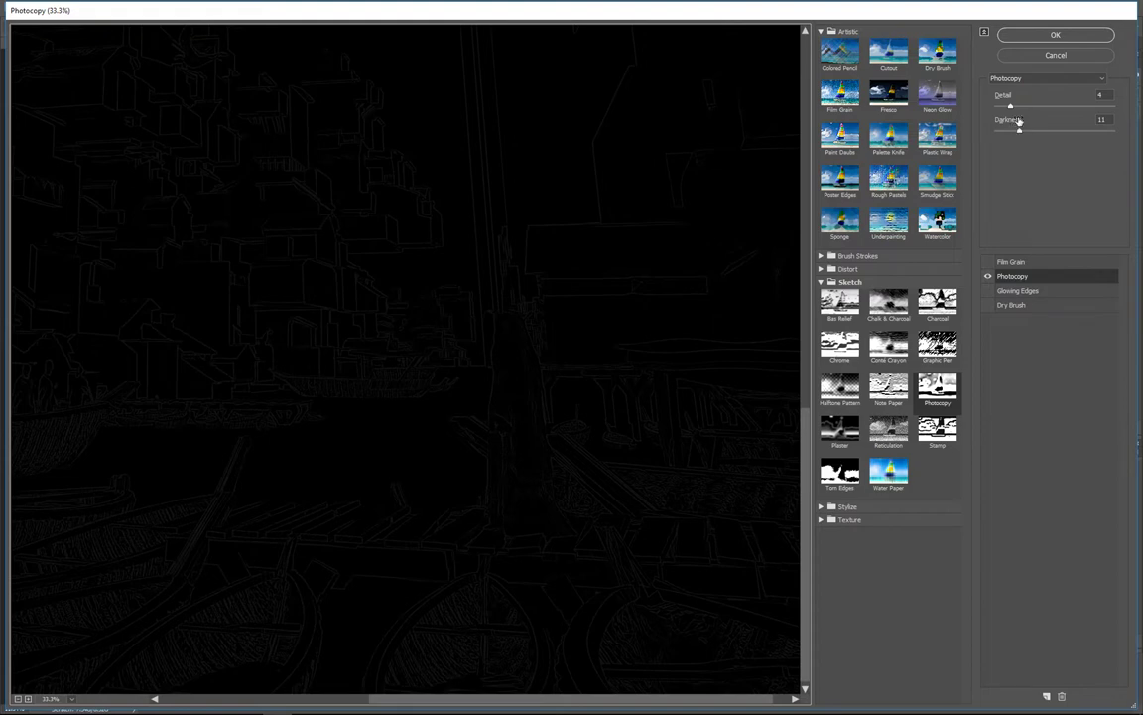
Set the Photocopy effect to Detail 4 and Darkness 50, trying weaker and stronger settings, and apply it to Layer 0 copy
drag(1018, 130, 1085, 134)
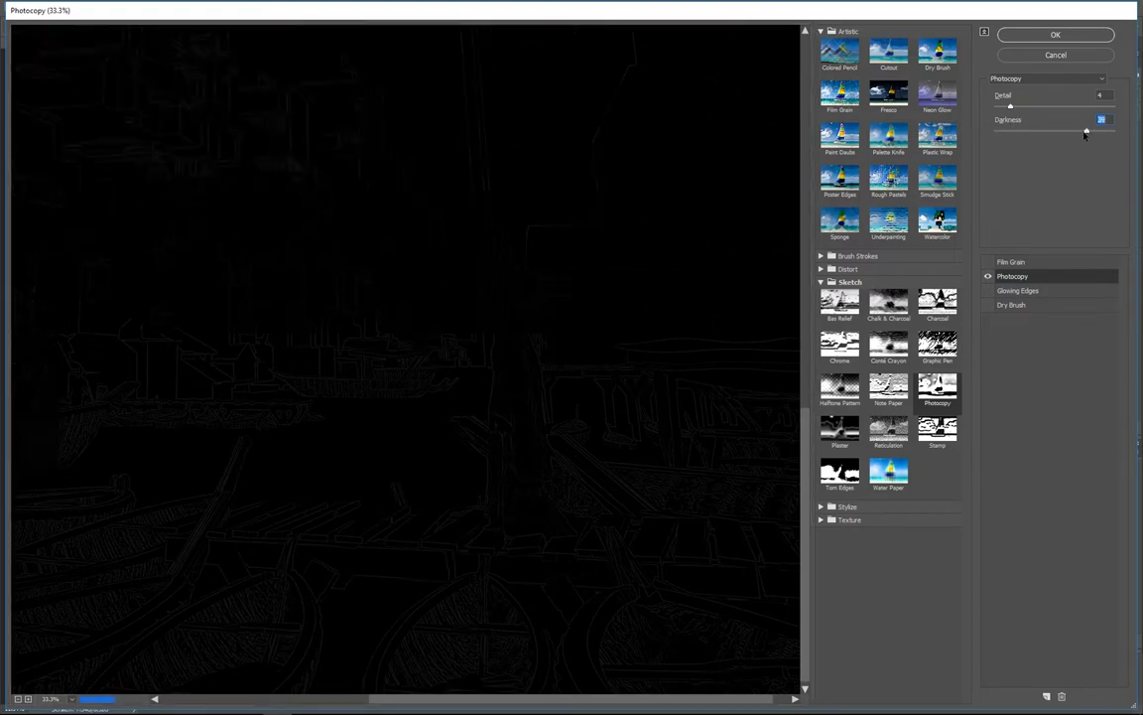
drag(1010, 107, 1069, 114)
drag(1007, 130, 1047, 143)
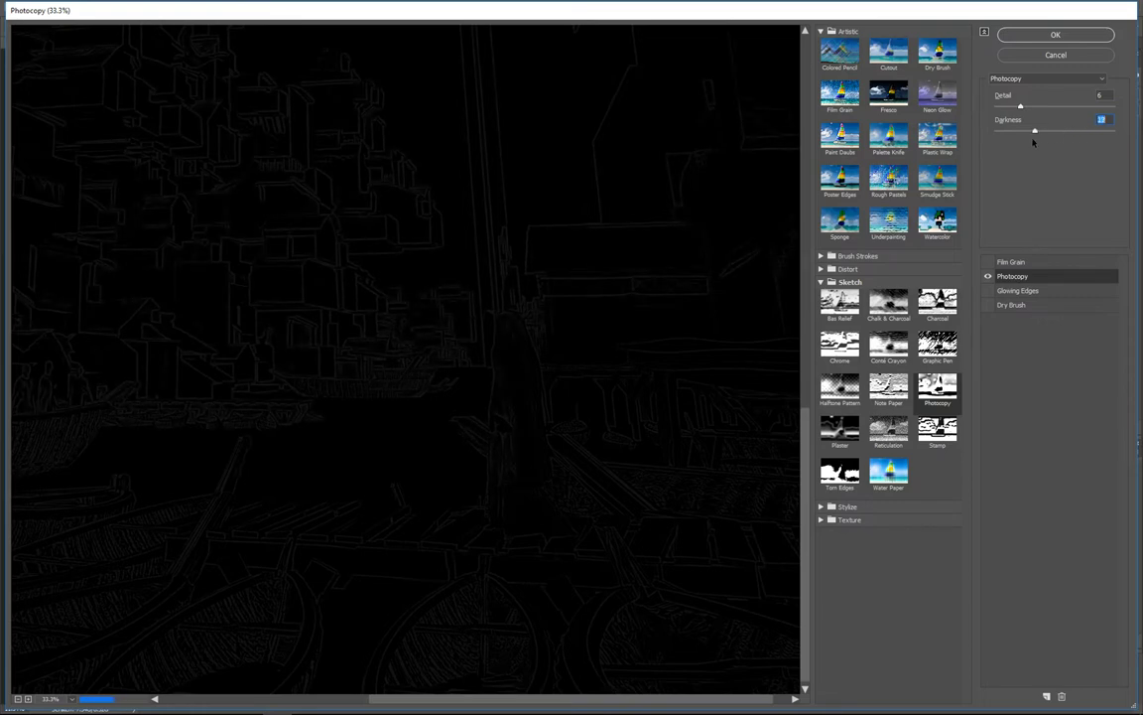
drag(1035, 132, 994, 132)
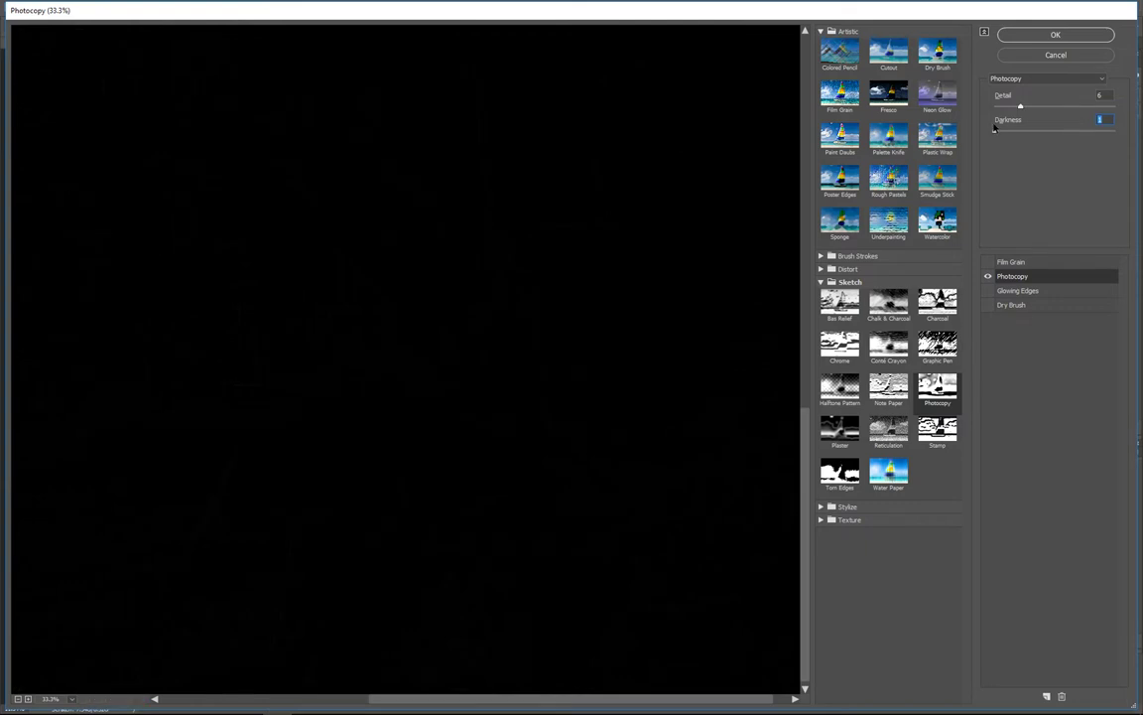
drag(996, 132, 1112, 131)
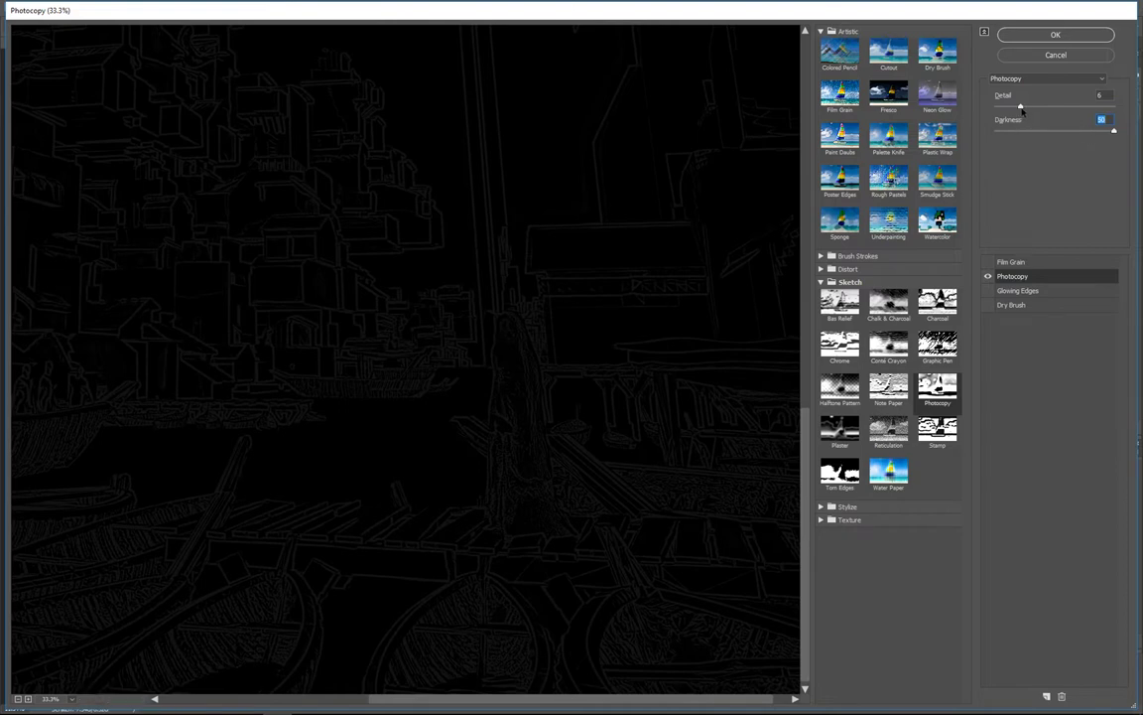
drag(1022, 111, 982, 112)
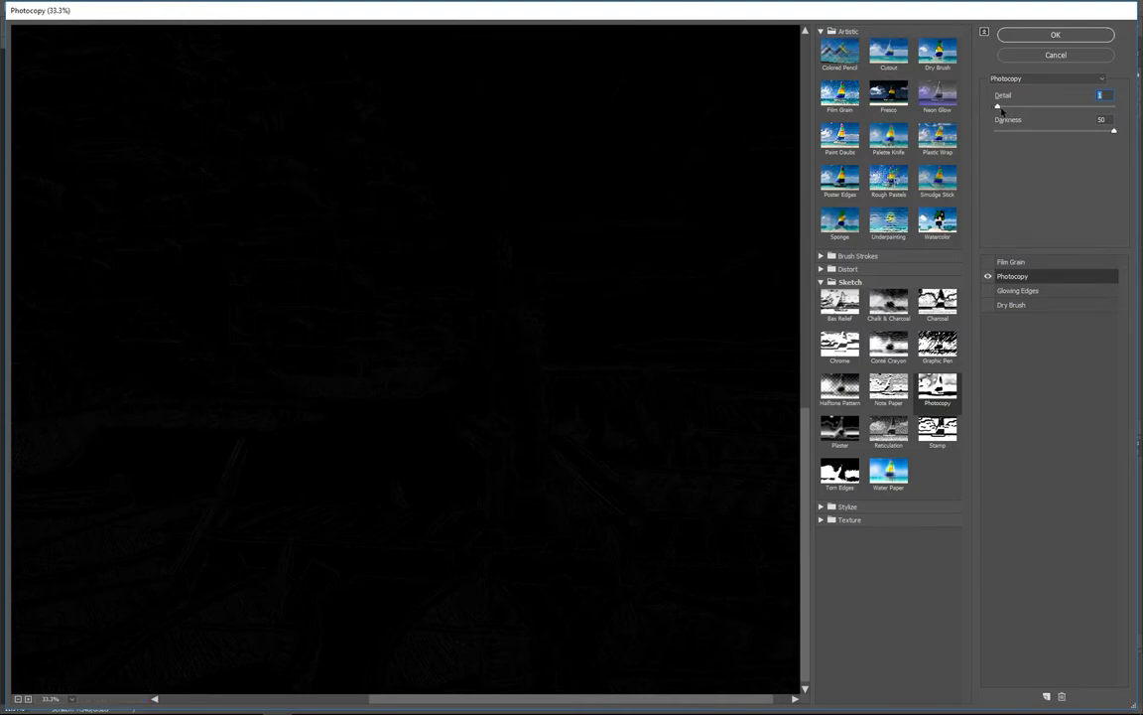
drag(1000, 111, 1098, 111)
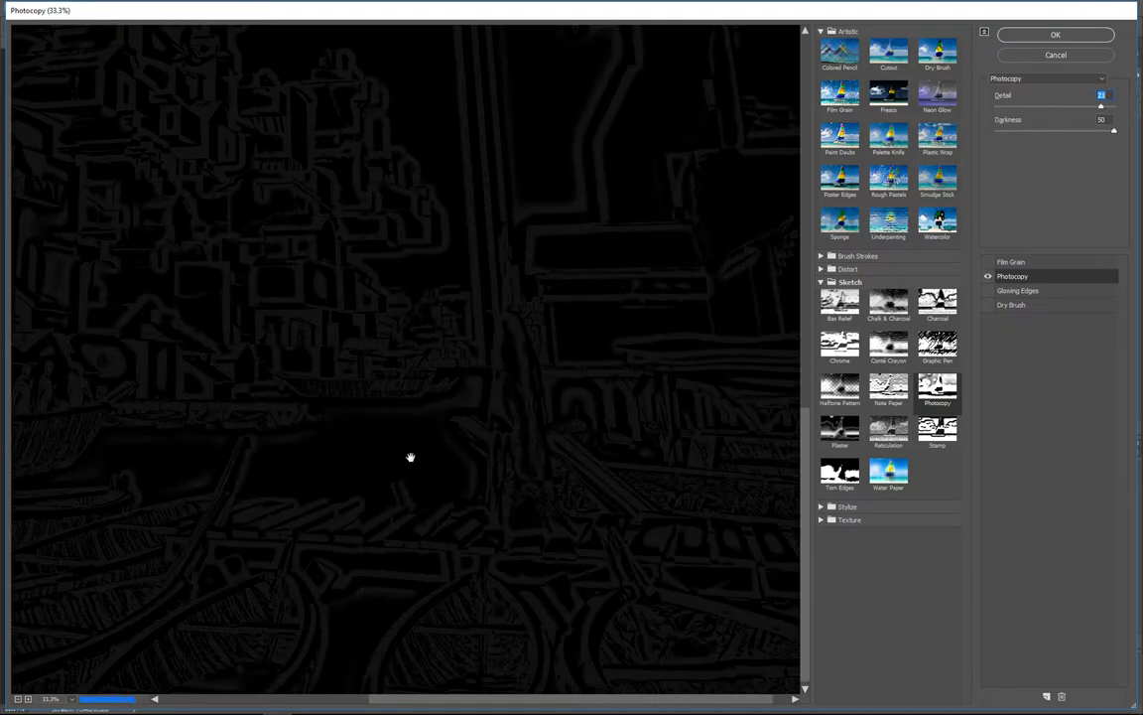
drag(1100, 107, 1048, 107)
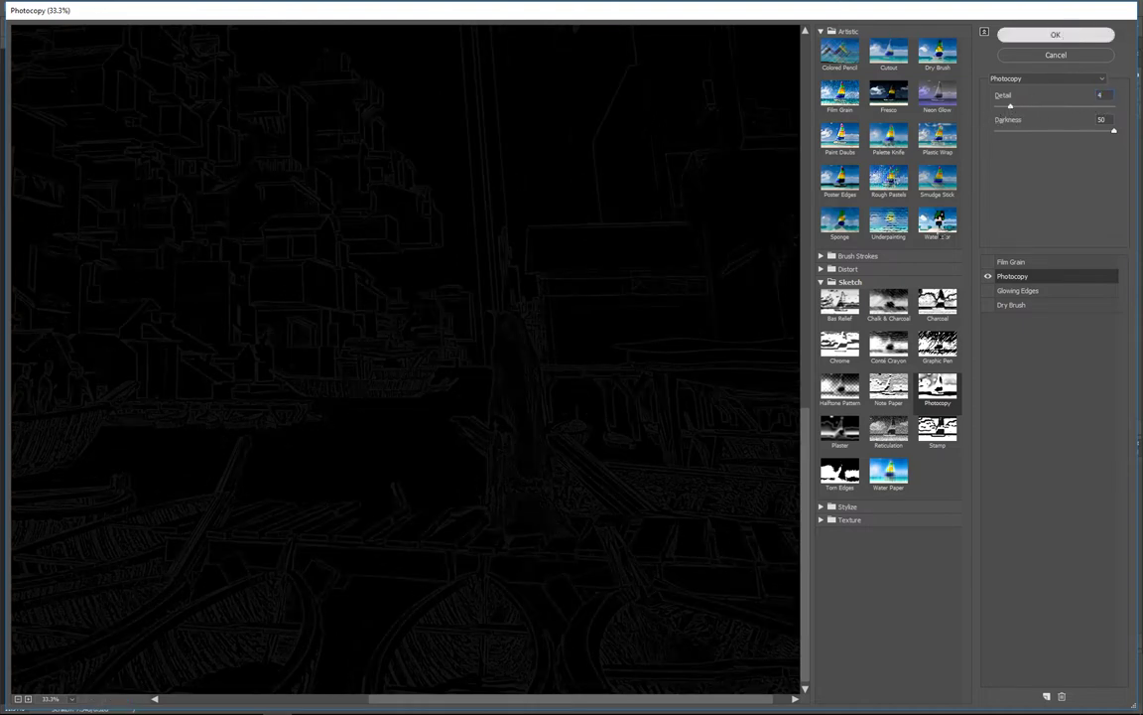
click(1062, 35)
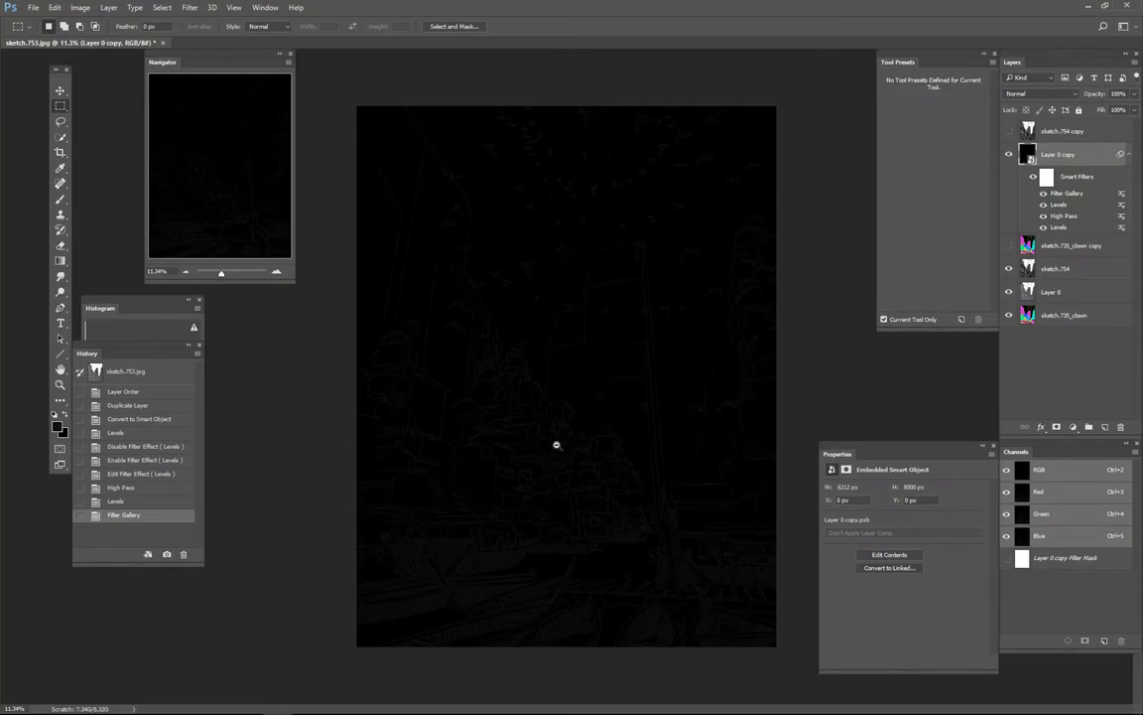
Add a Levels smart filter to Layer 0 copy with the input white point at 16, and invert the layer
drag(552, 444, 640, 449)
scroll(566, 460, up, 5)
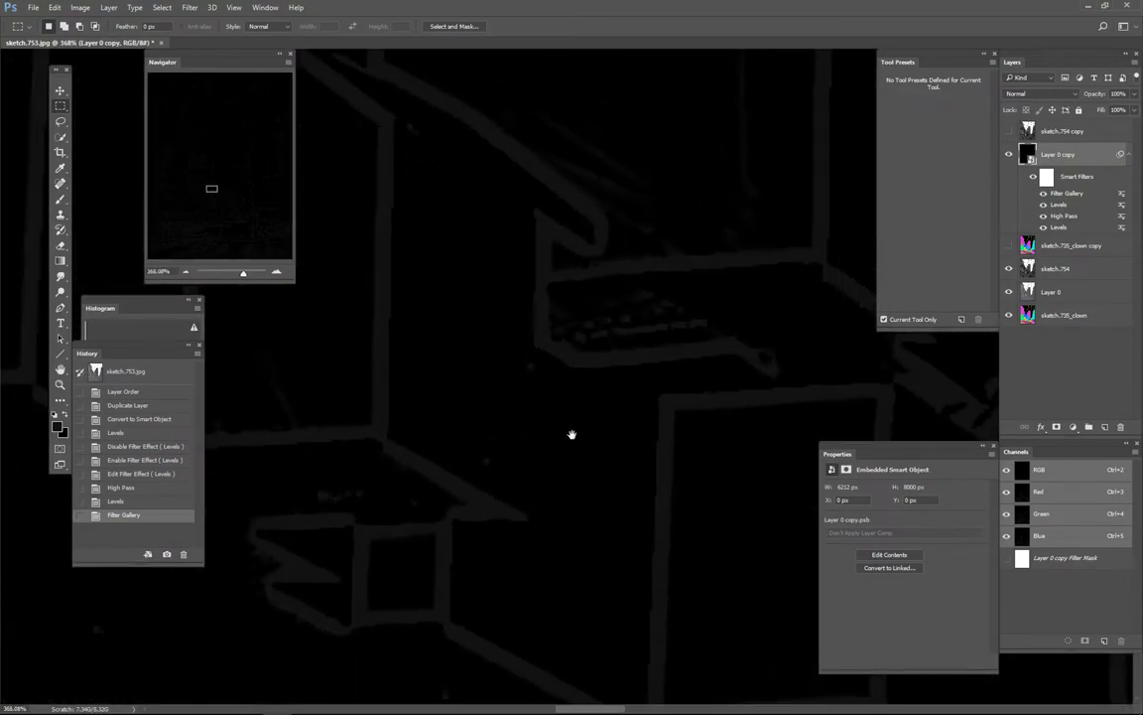
scroll(635, 447, down, 4)
scroll(595, 441, up, 3)
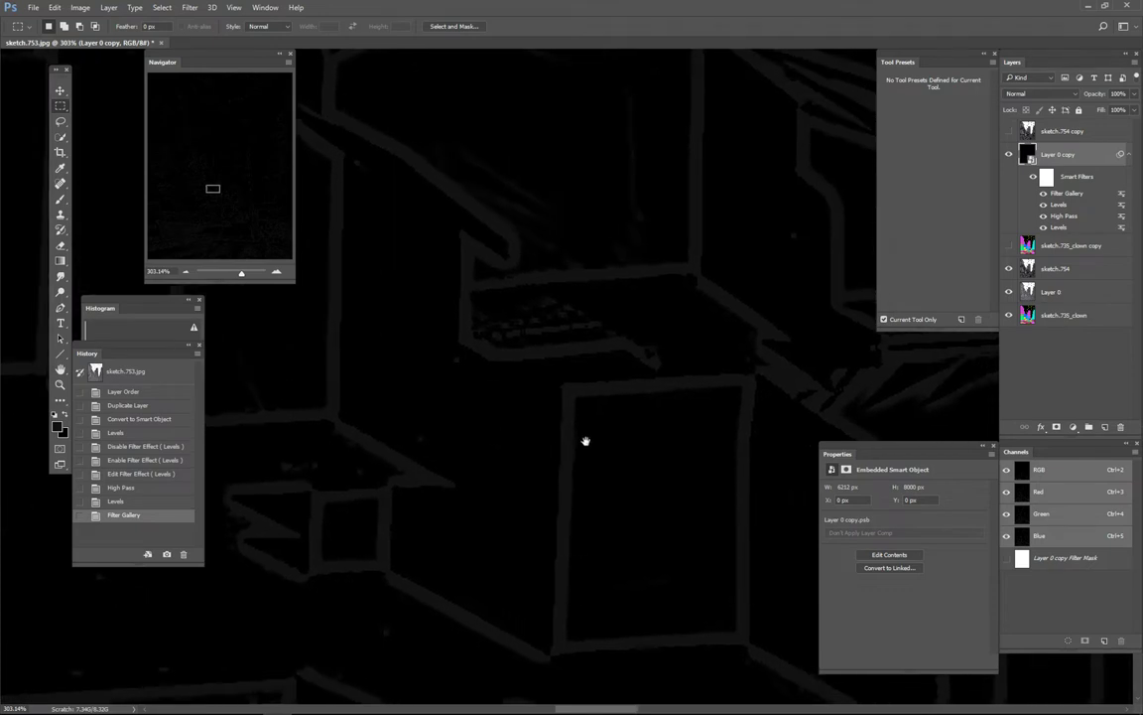
drag(589, 411, 512, 273)
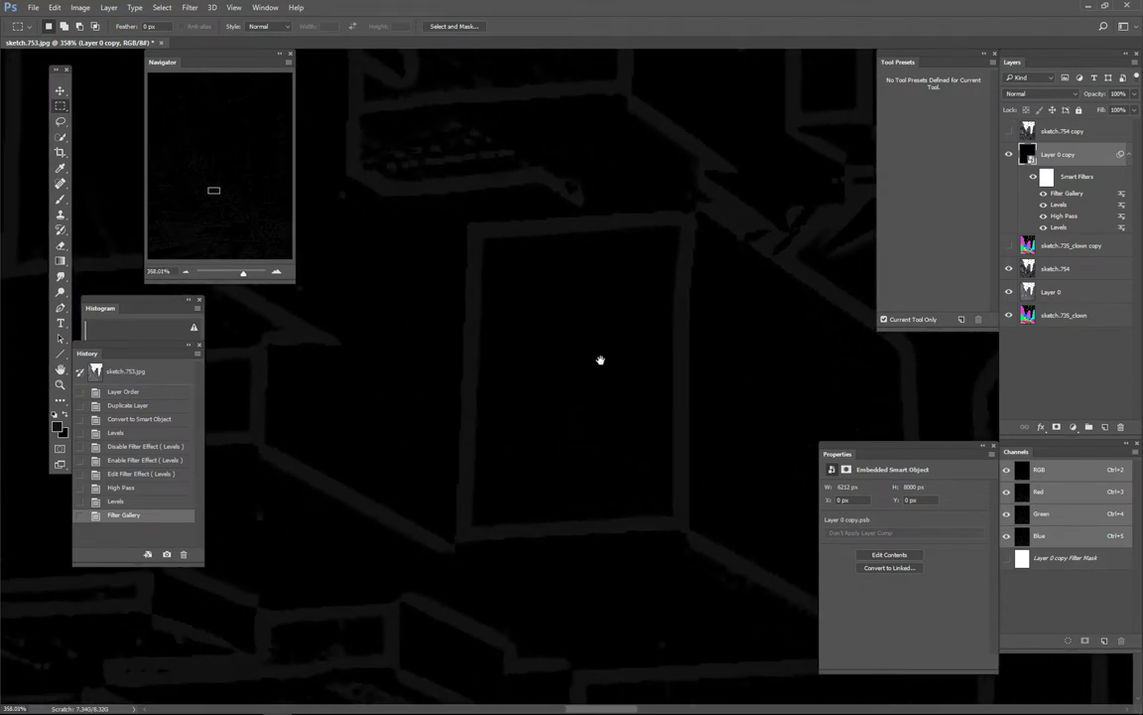
drag(681, 410, 609, 266)
drag(634, 393, 622, 387)
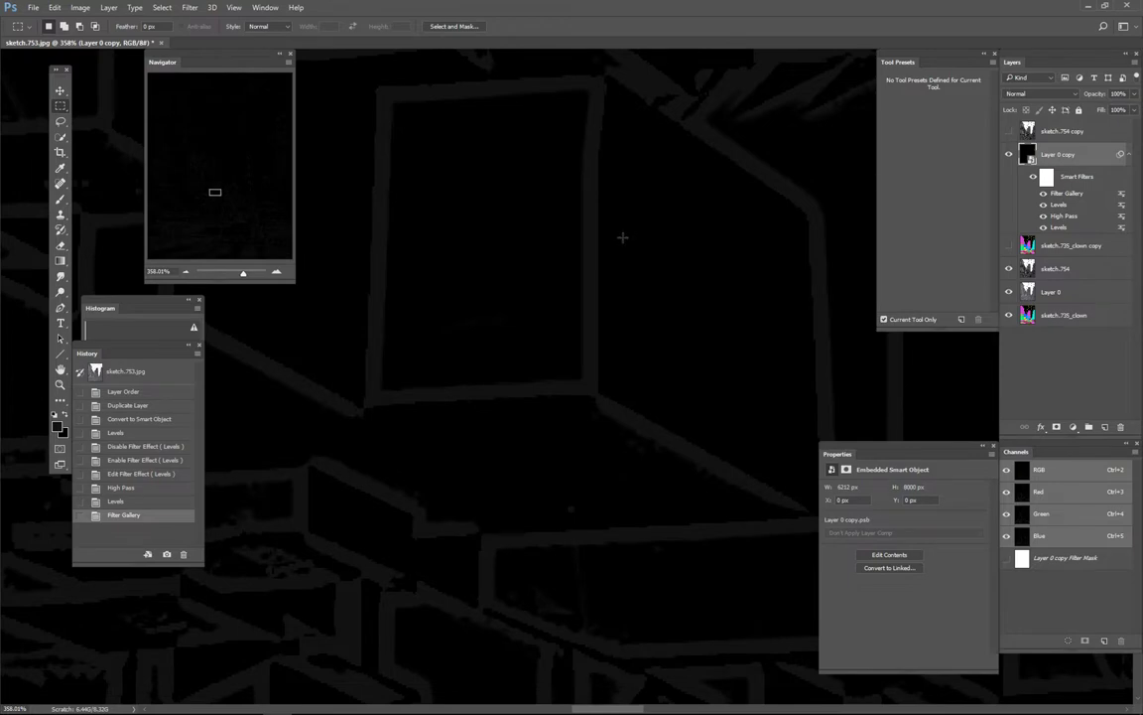
key(ctrl+l)
drag(615, 295, 475, 303)
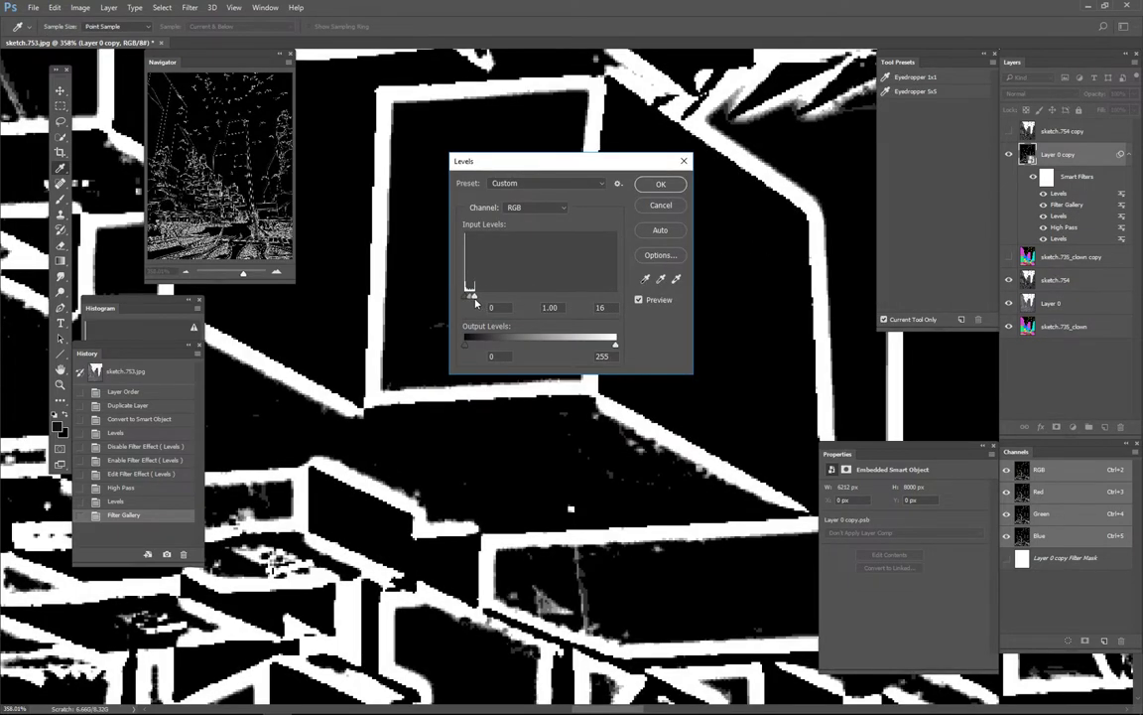
click(661, 186)
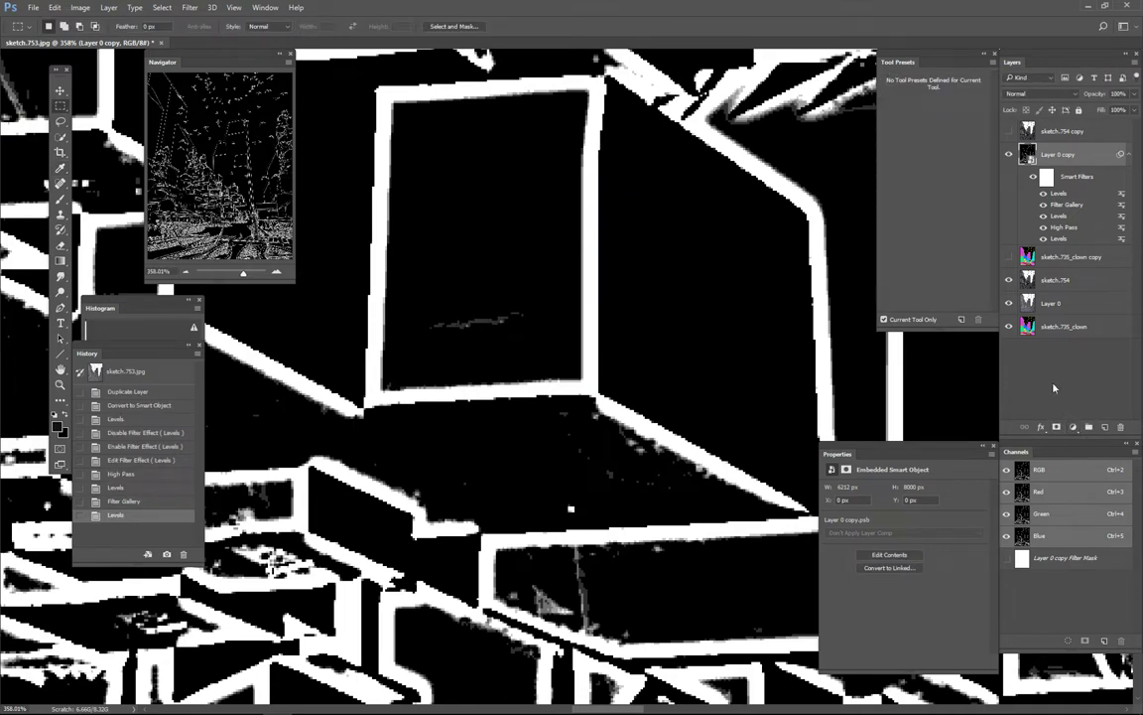
key(ctrl+i)
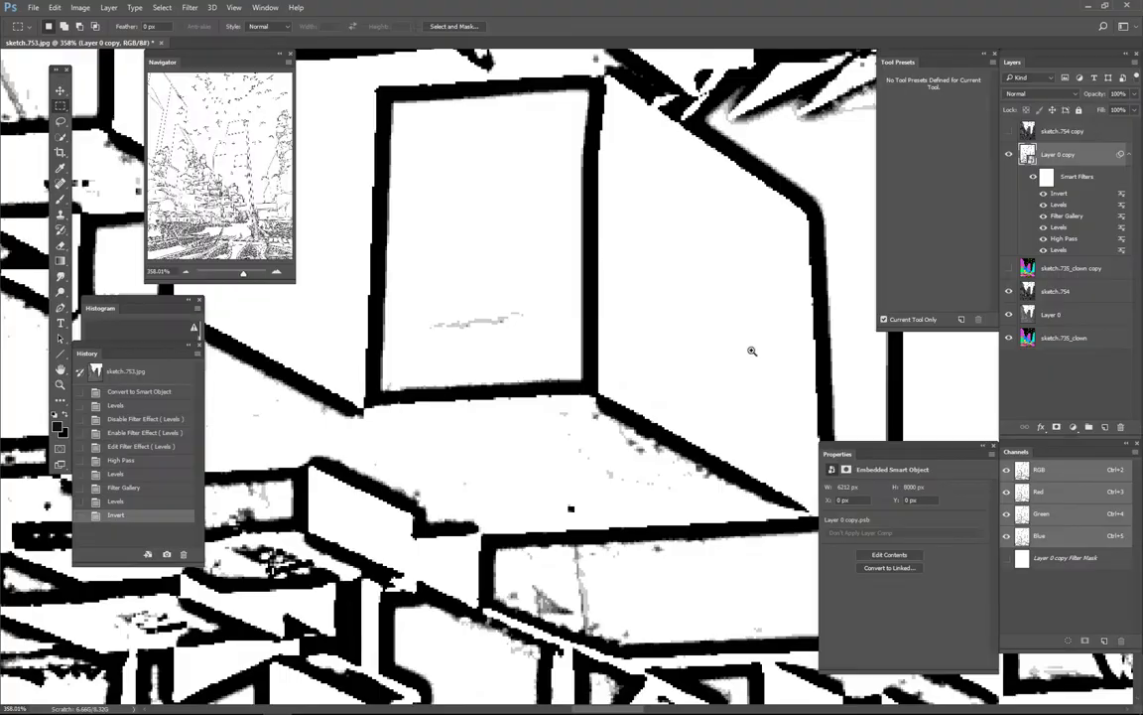
Duplicate the inverted line-work layer, Layer 0 copy, together with all its smart filters
mouse_move(747, 353)
mouse_down()
mouse_move(717, 367)
mouse_move(738, 371)
mouse_move(663, 409)
mouse_move(647, 477)
mouse_up()
drag(699, 331, 556, 345)
drag(626, 444, 640, 474)
scroll(635, 288, up, 3)
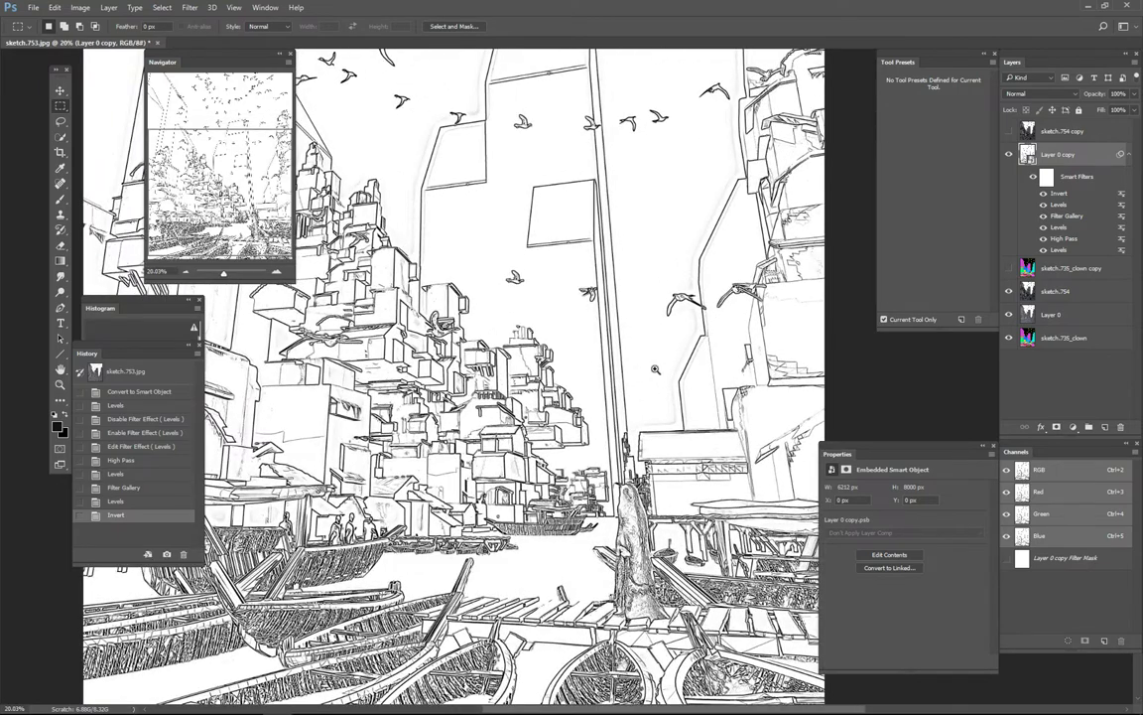
scroll(665, 338, up, 3)
click(1130, 156)
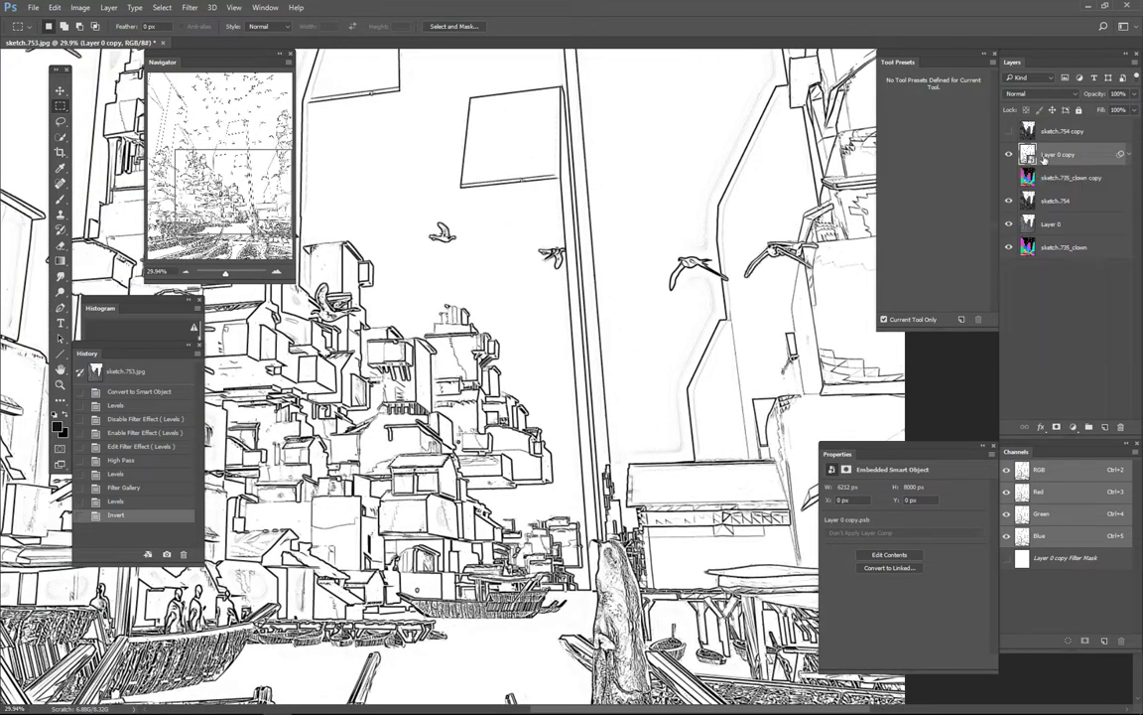
click(1130, 155)
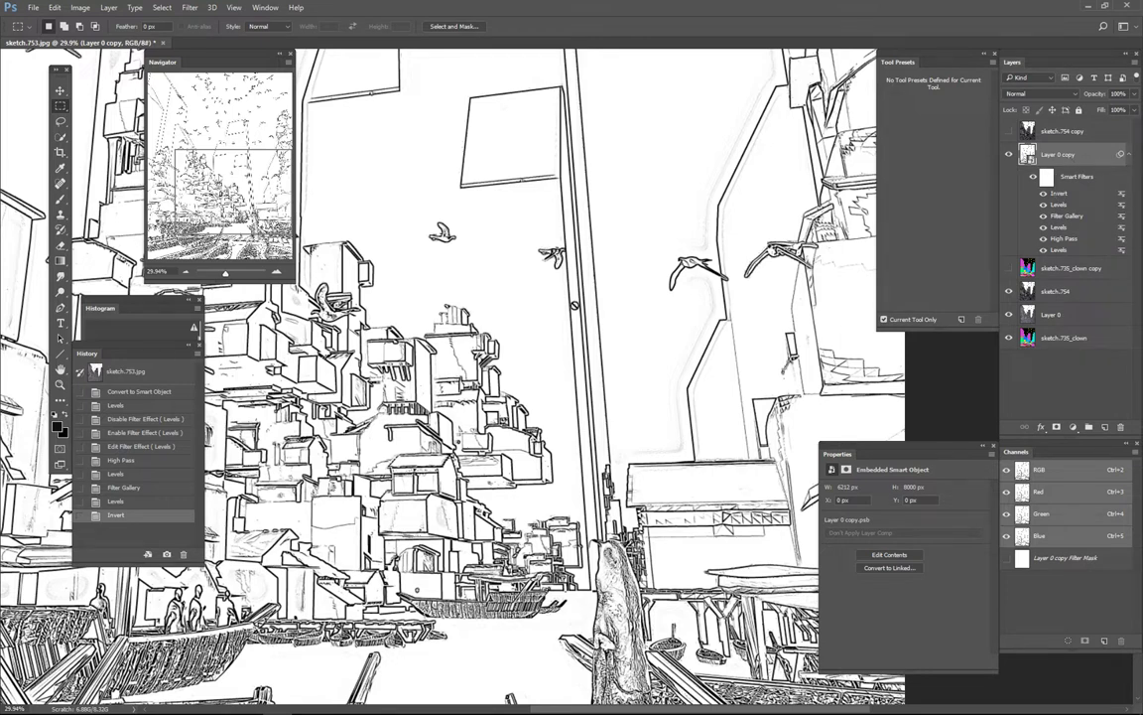
key(ctrl+j)
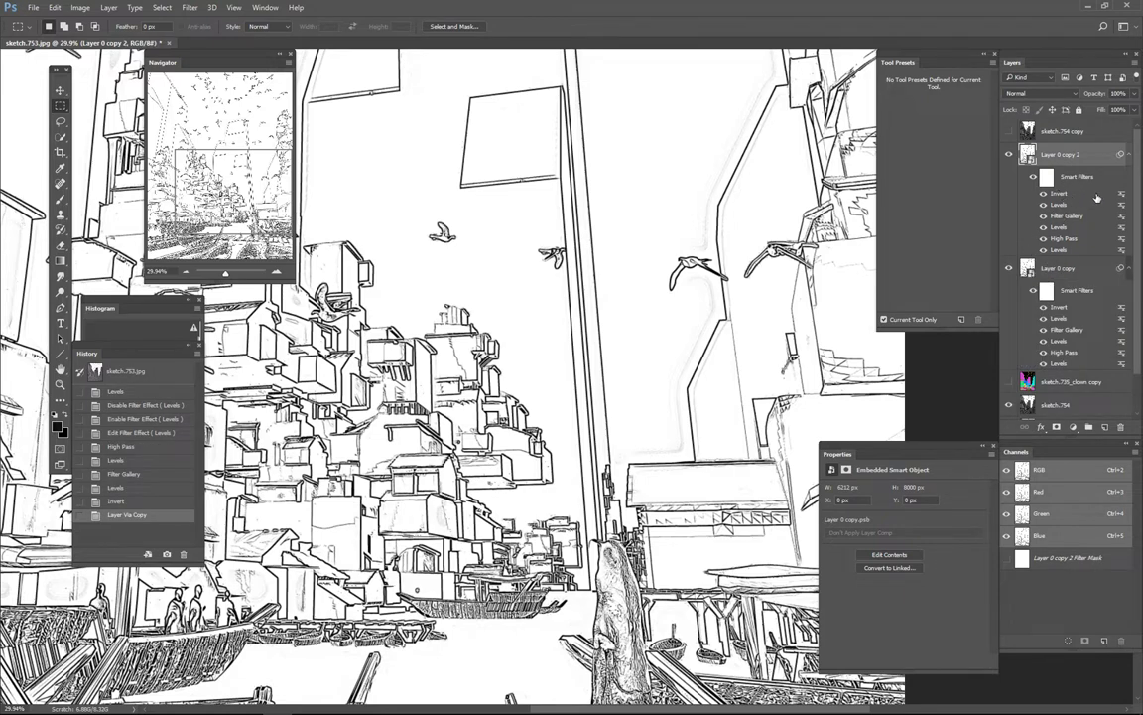
Disable the High Pass smart filter on the duplicated layer, Layer 0 copy 2
drag(716, 331, 692, 285)
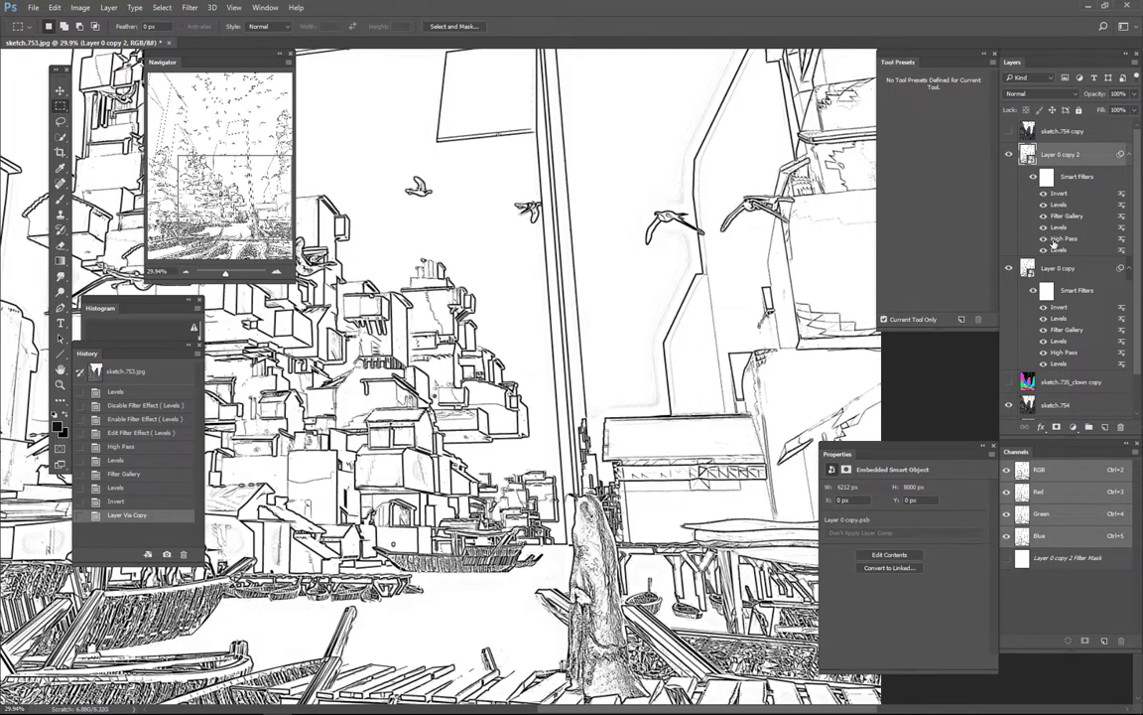
drag(696, 387, 781, 385)
drag(642, 389, 603, 399)
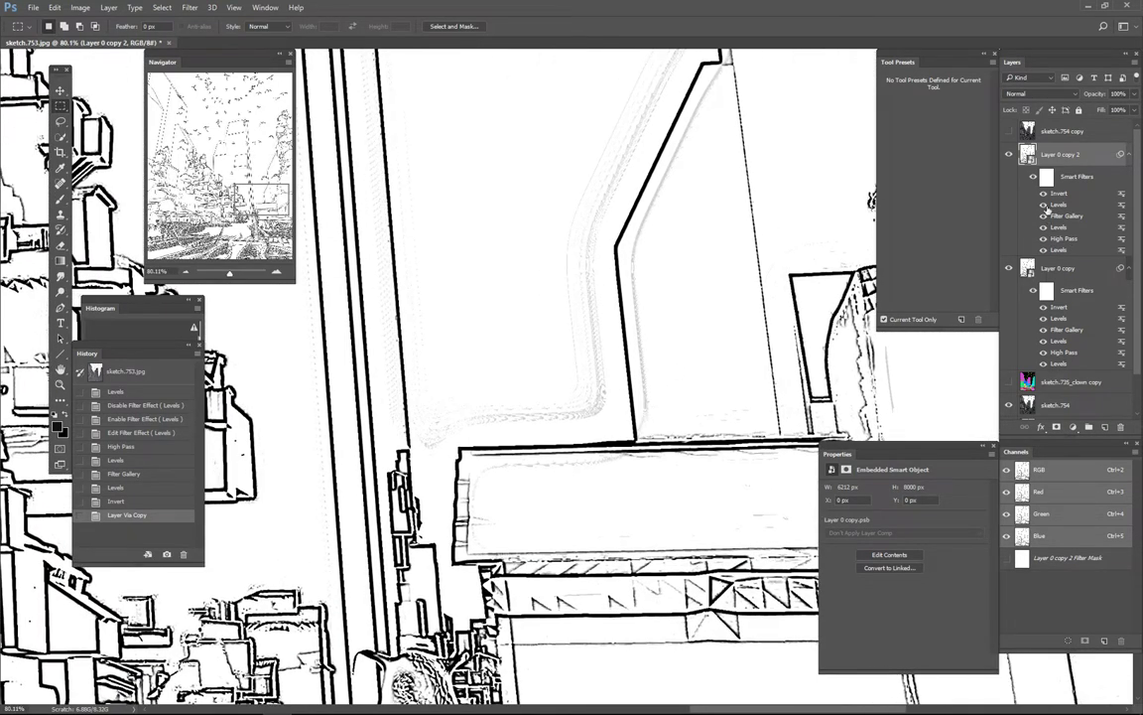
click(1043, 239)
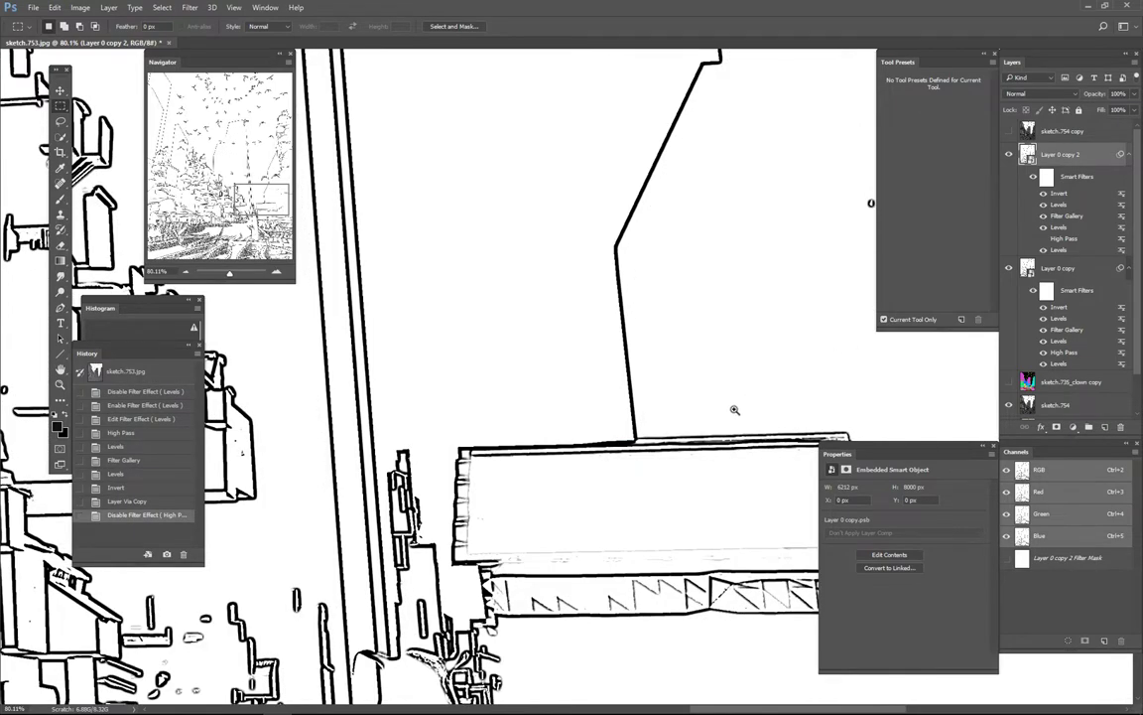
Compare the line work with and without High Pass by repeatedly hiding and showing Layer 0 copy 2
scroll(734, 408, down, 5)
scroll(830, 244, down, 3)
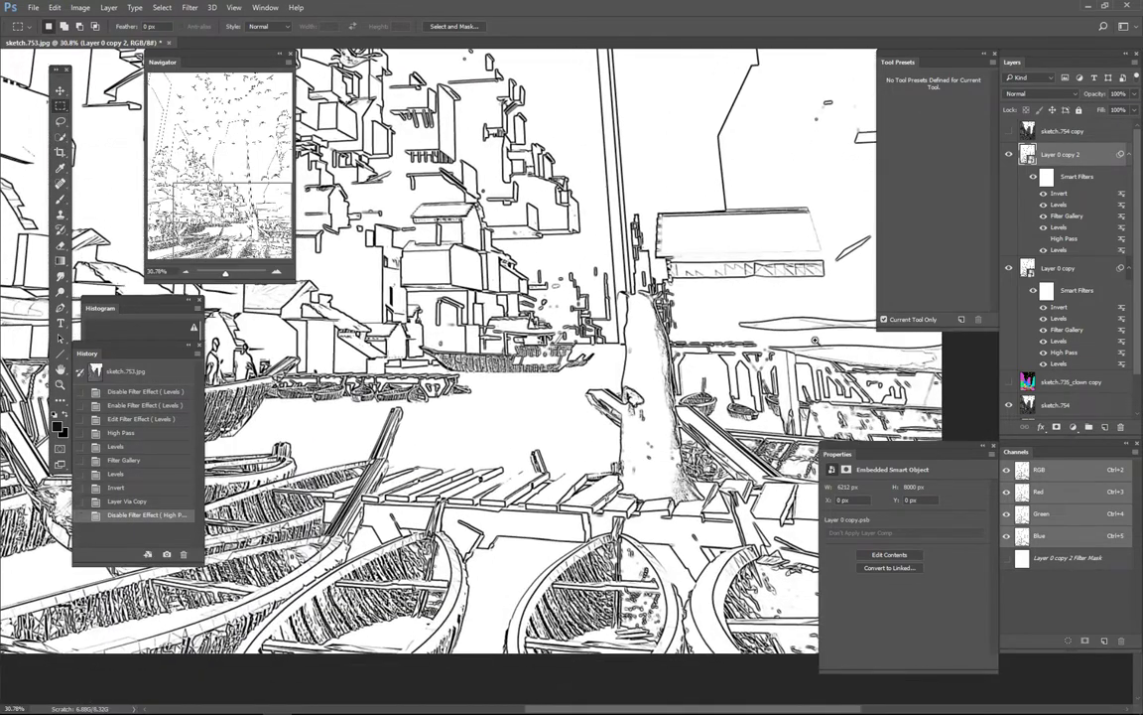
click(1010, 156)
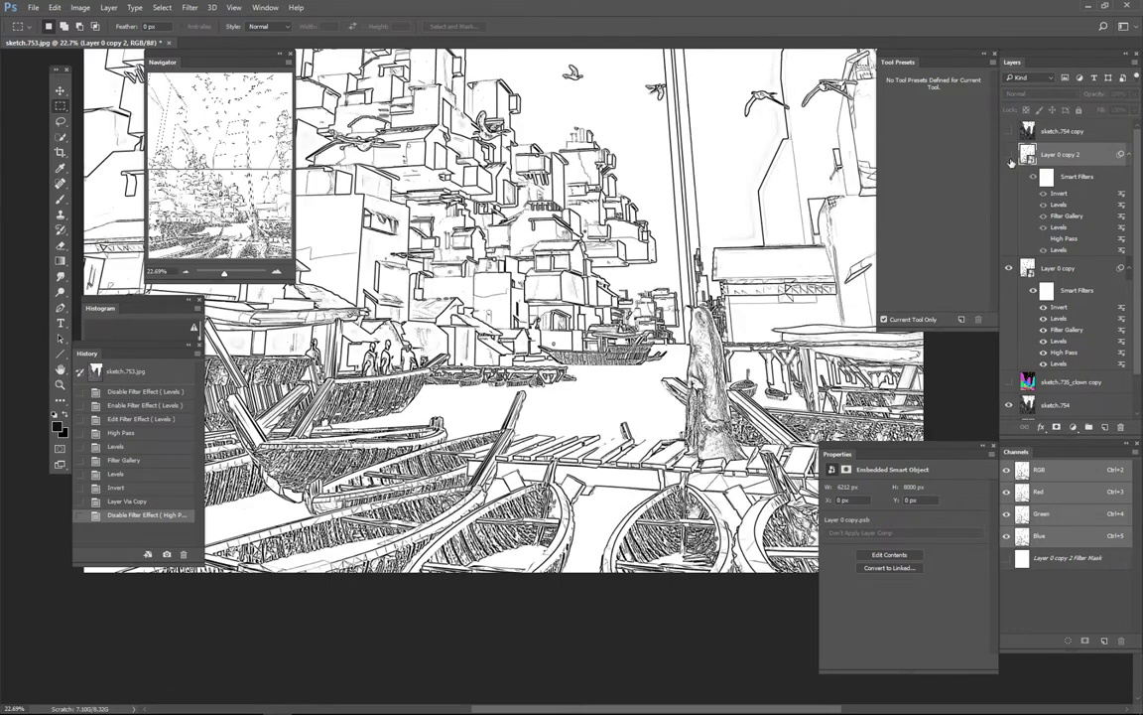
click(1010, 156)
click(1010, 157)
click(1010, 164)
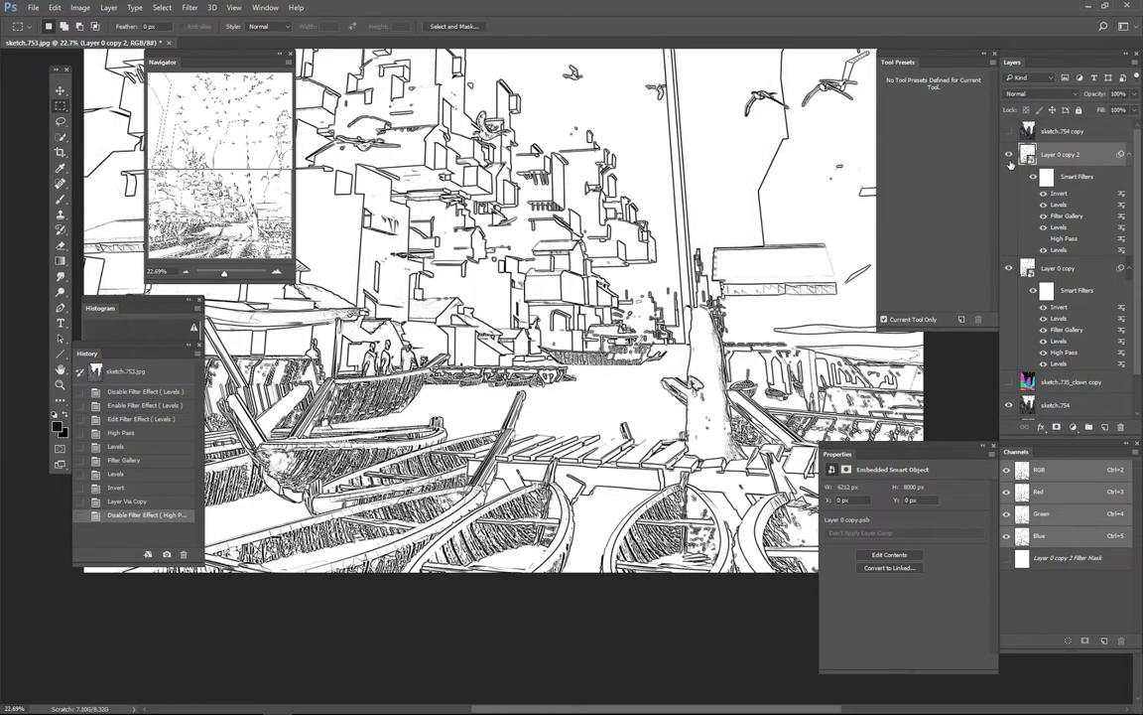
click(1010, 164)
click(1010, 165)
click(1010, 165)
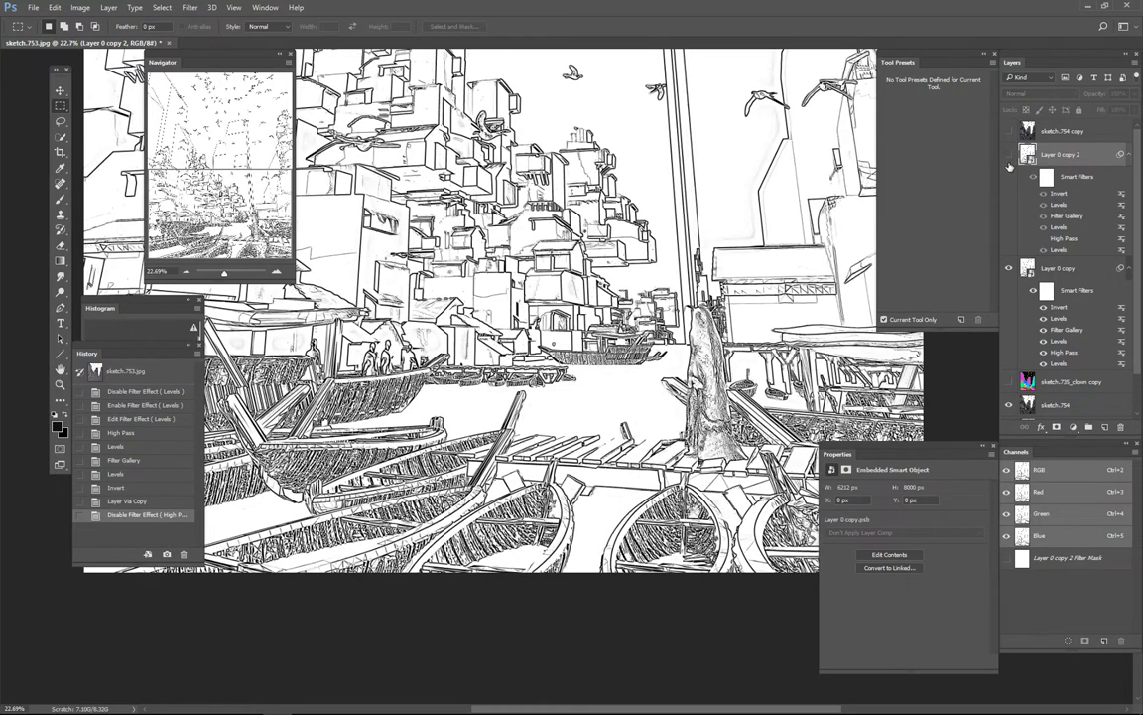
click(1010, 164)
click(1010, 165)
click(1011, 164)
click(1010, 163)
click(1009, 161)
click(1010, 161)
click(1009, 162)
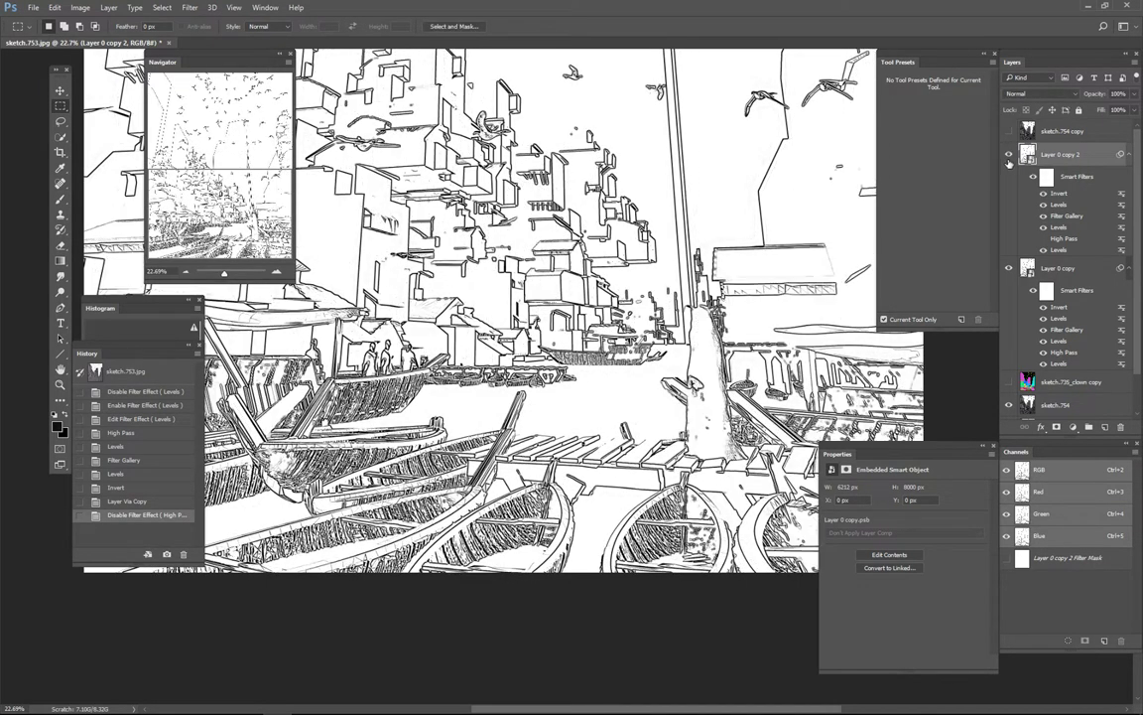
click(1010, 163)
click(1010, 161)
drag(598, 301, 733, 298)
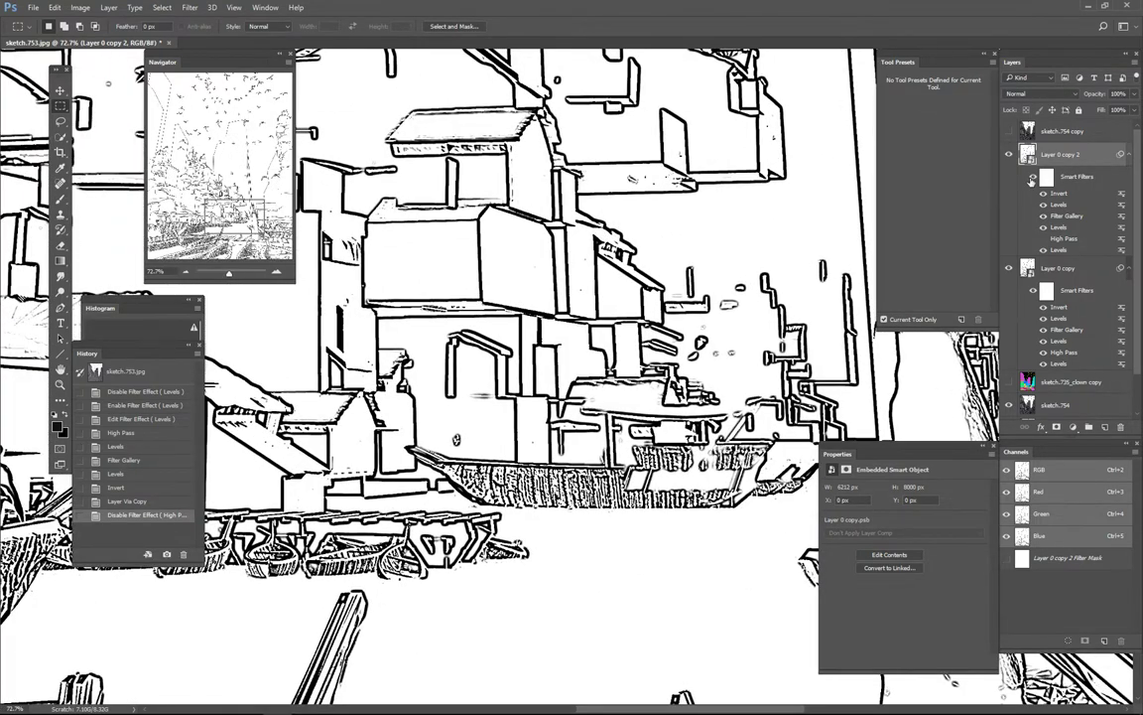
Duplicate Layer 0 copy 2 with its smart filters to start another line-work variation
key(ctrl+j)
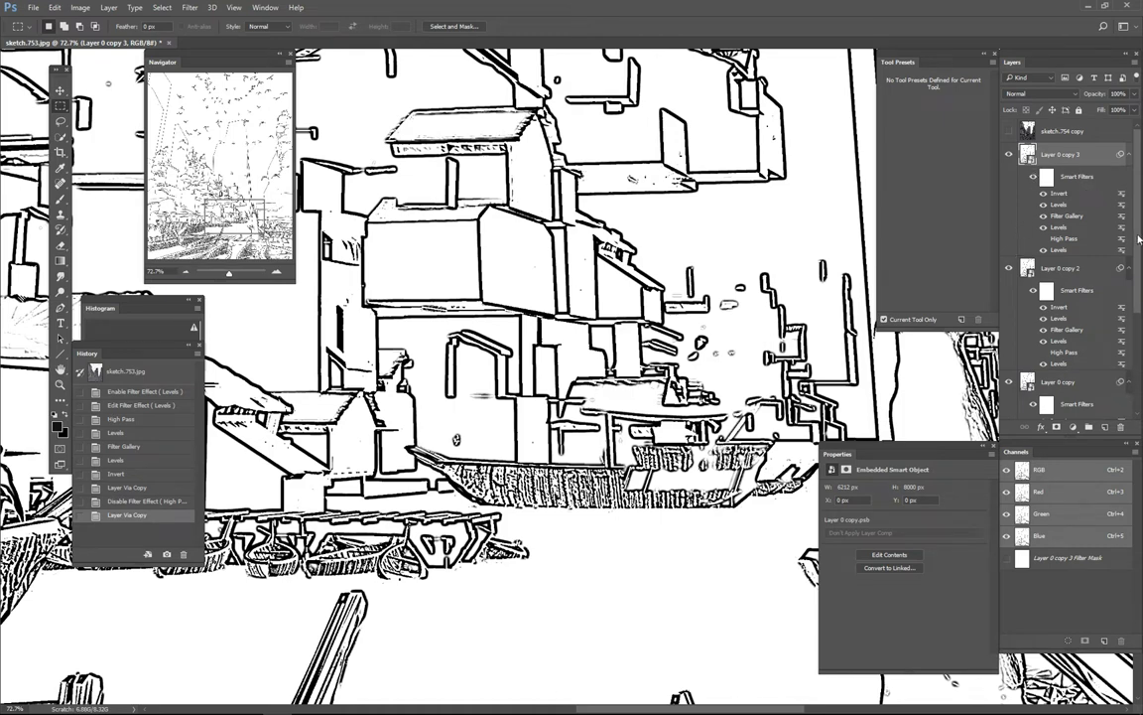
scroll(1101, 254, down, 1)
alt+scroll(613, 291, down, 3)
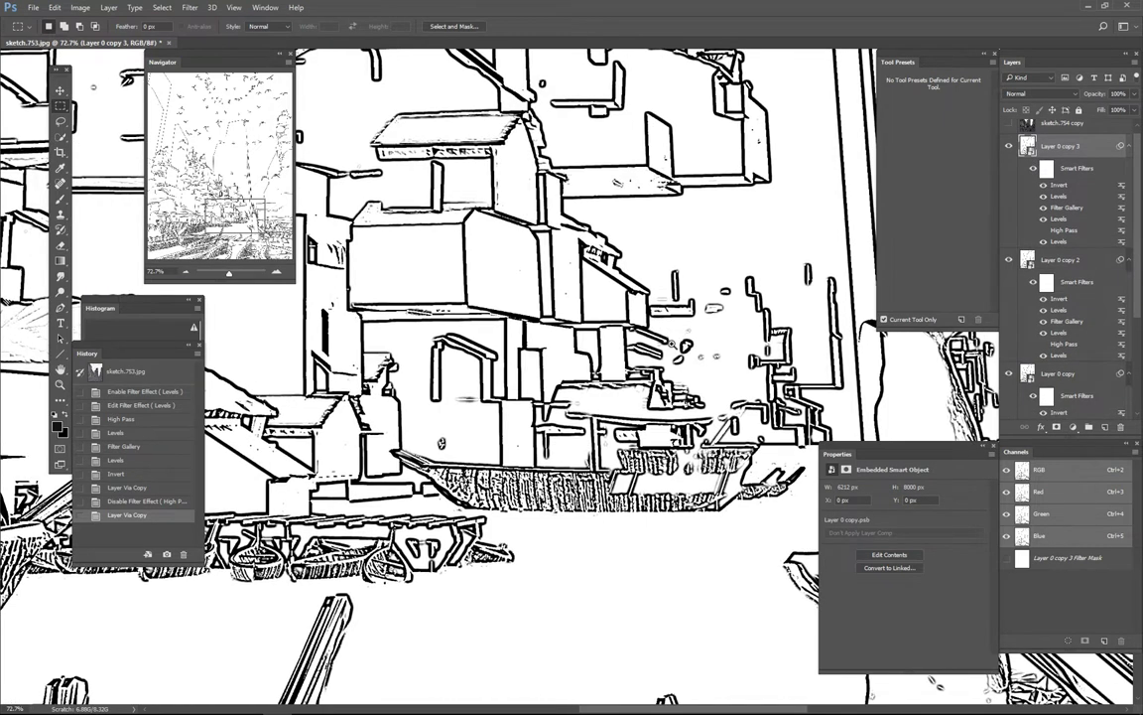
drag(372, 231, 390, 201)
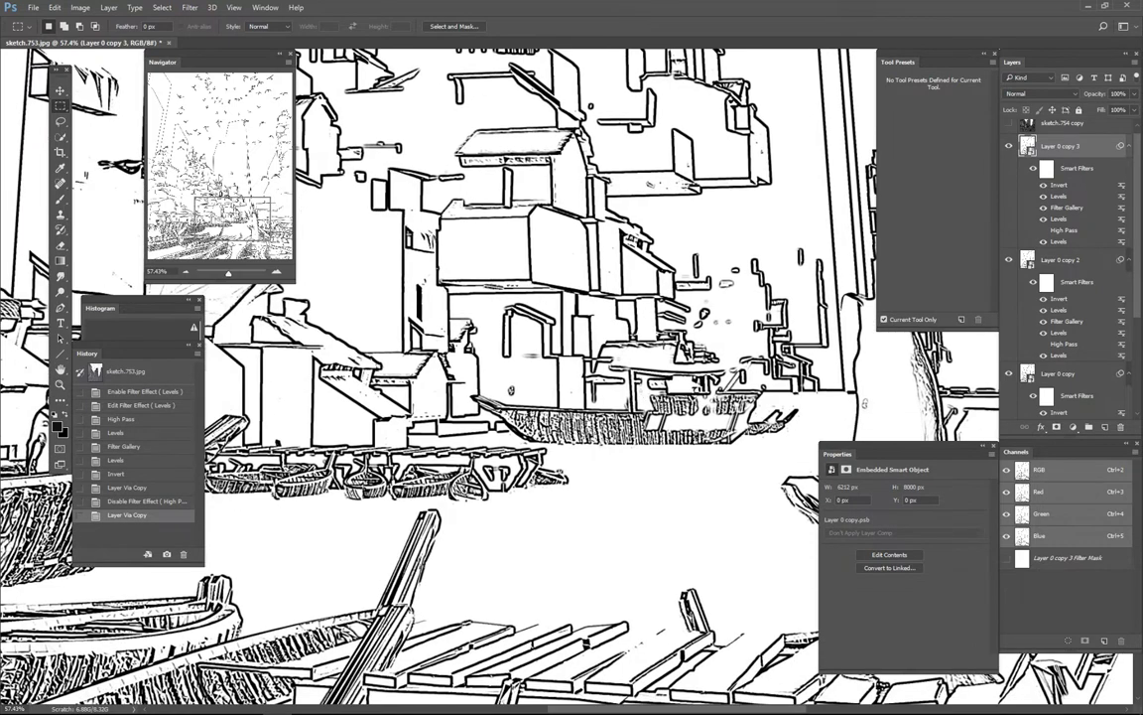
Set the Photocopy Detail to 1 in Layer 0 copy 3's Filter Gallery smart filter, keeping Darkness at 50
double_click(1060, 221)
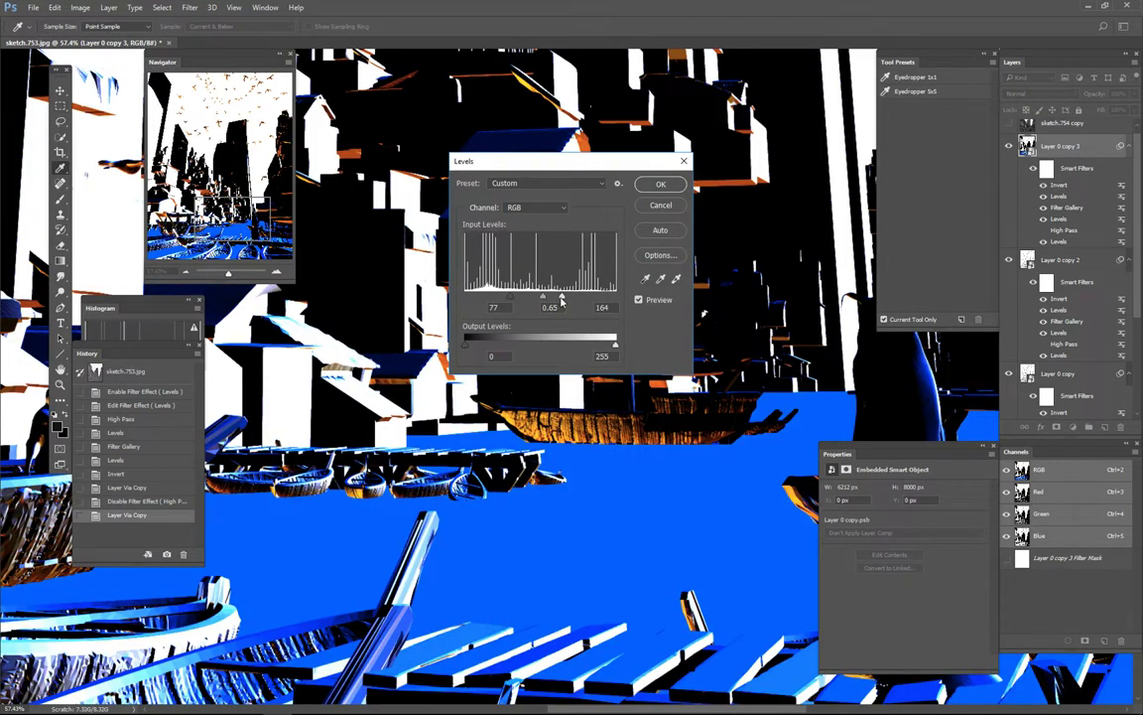
click(669, 206)
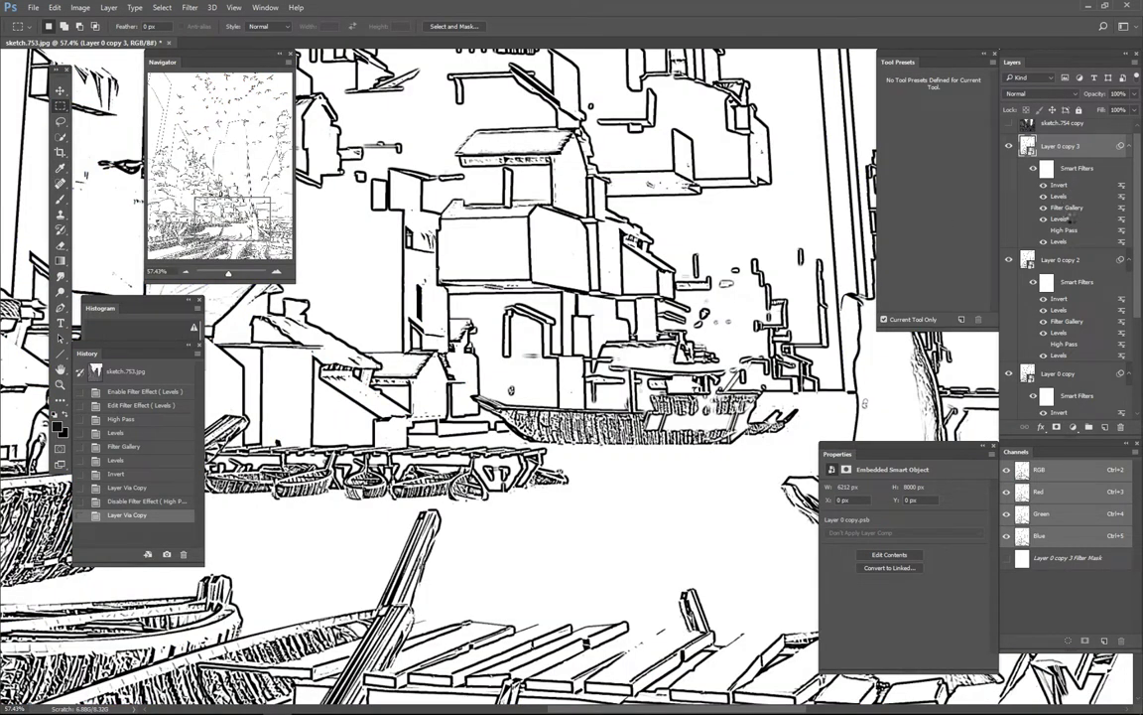
double_click(1067, 208)
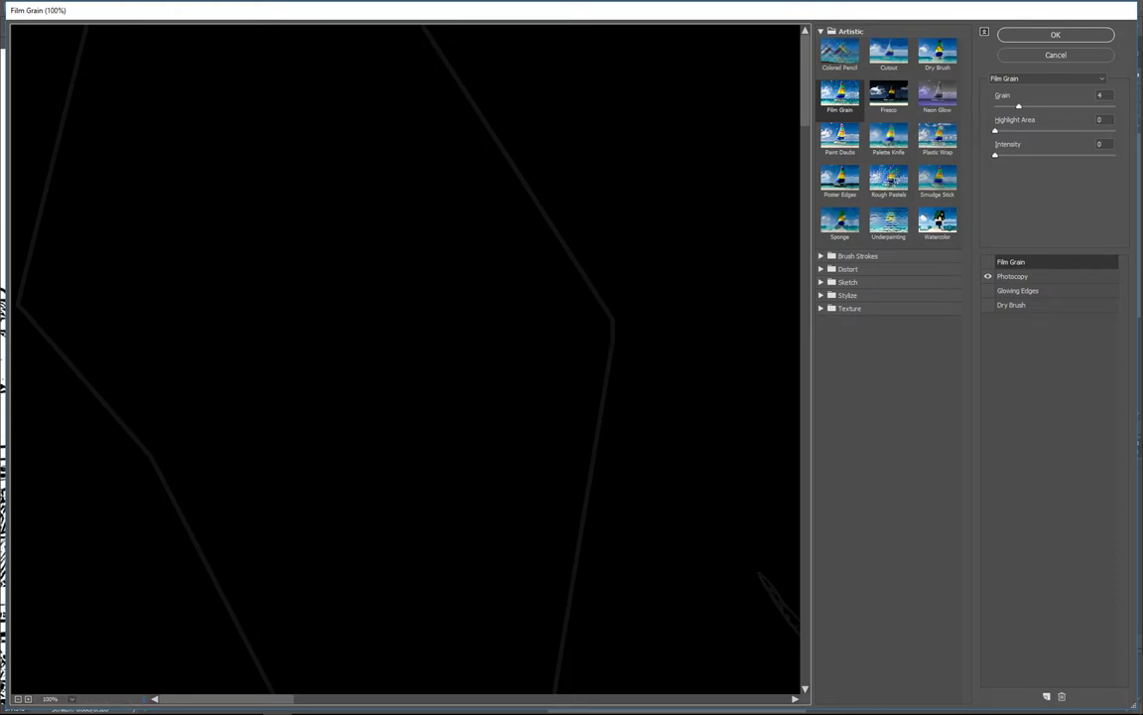
click(1023, 277)
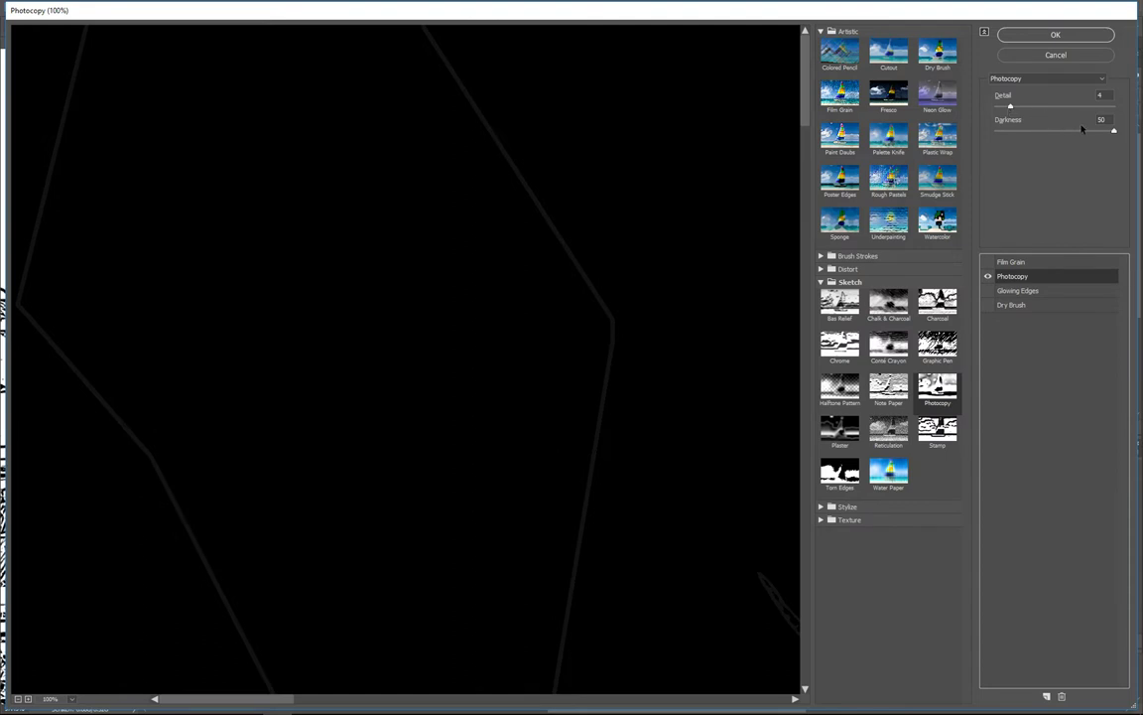
drag(1010, 108, 1002, 109)
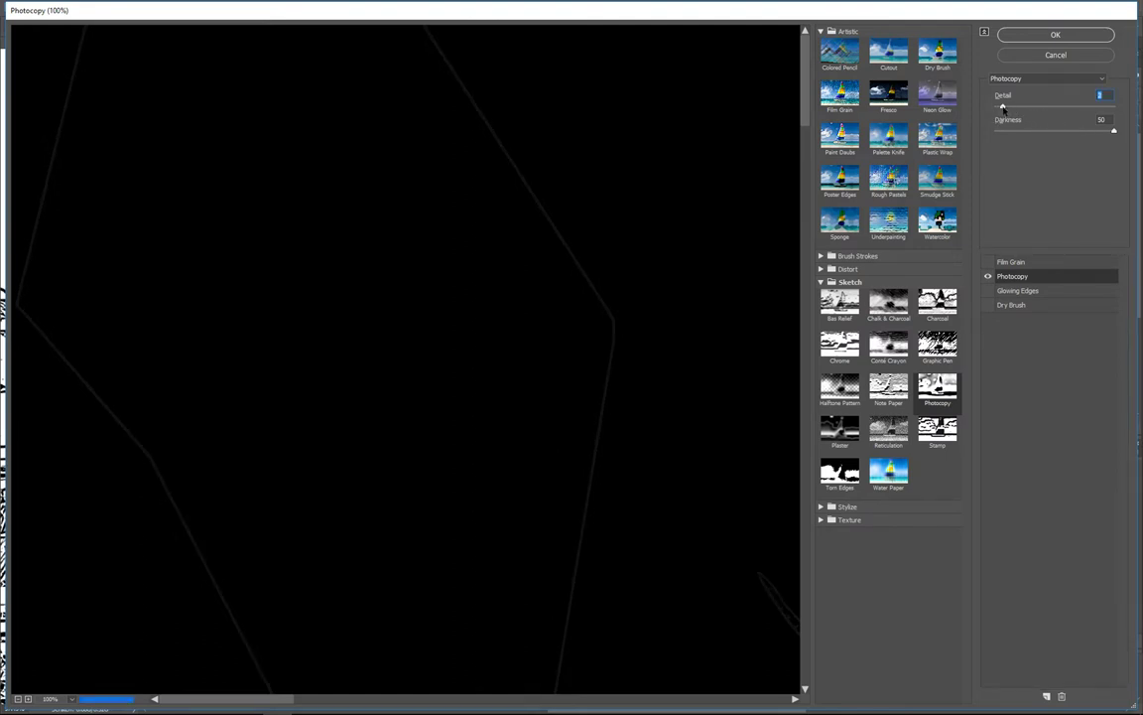
drag(998, 112, 995, 114)
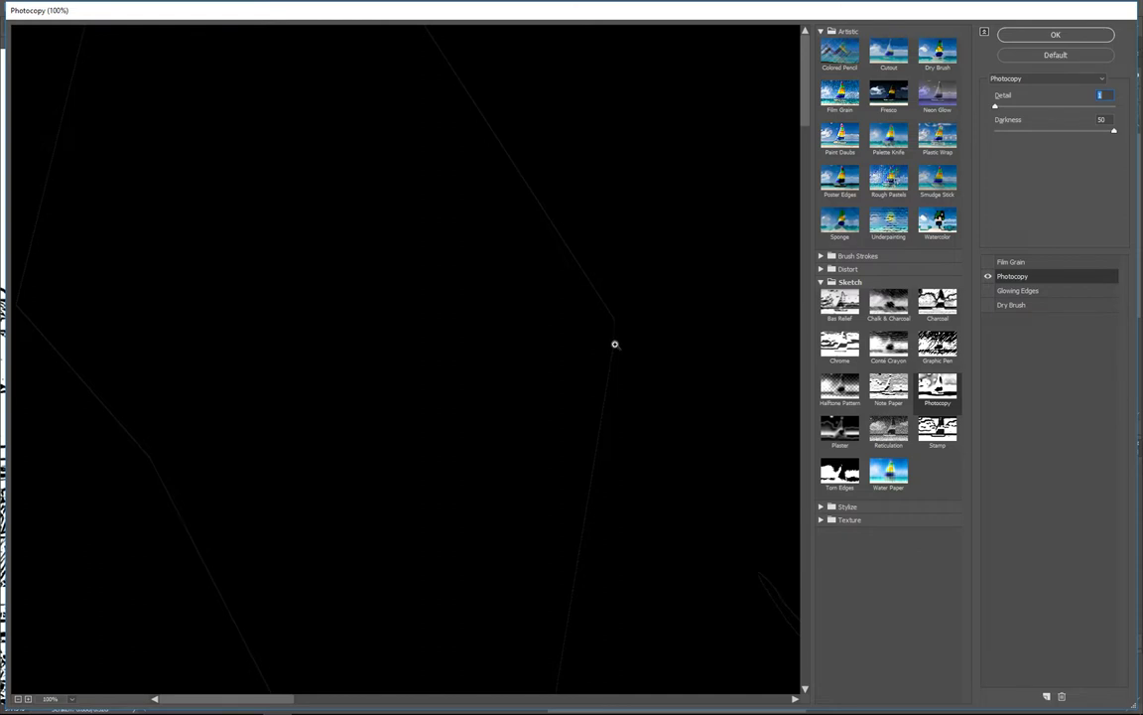
ctrl+click(614, 347)
ctrl+click(388, 400)
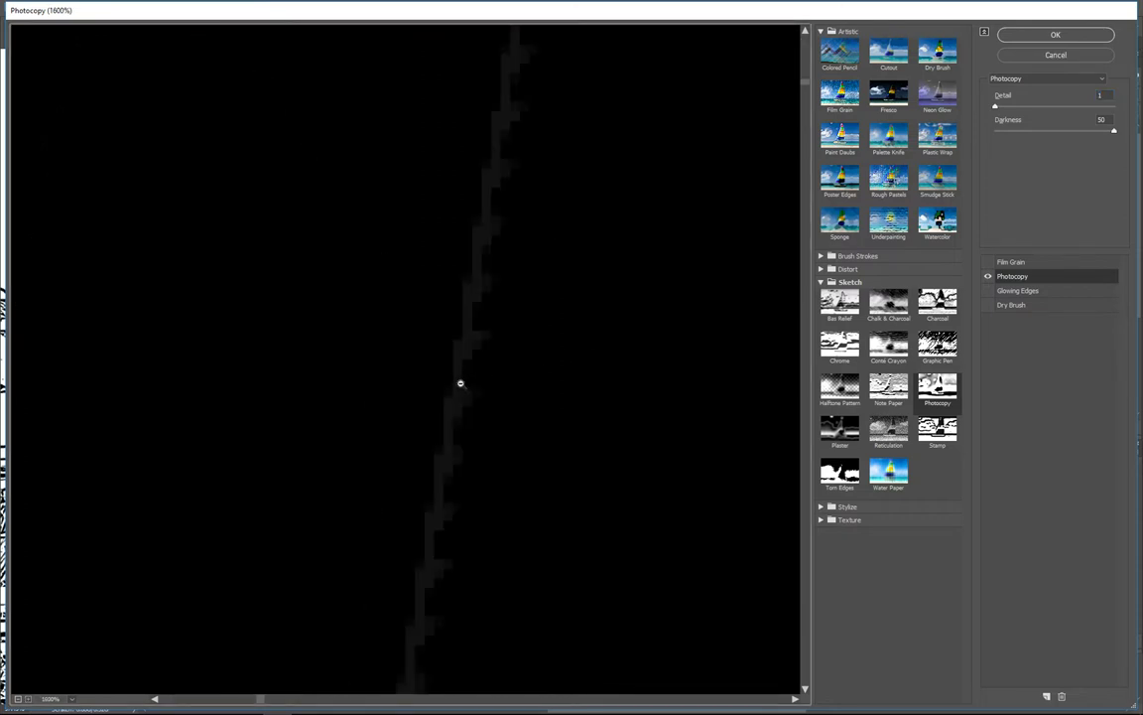
alt+click(460, 383)
drag(457, 393, 562, 545)
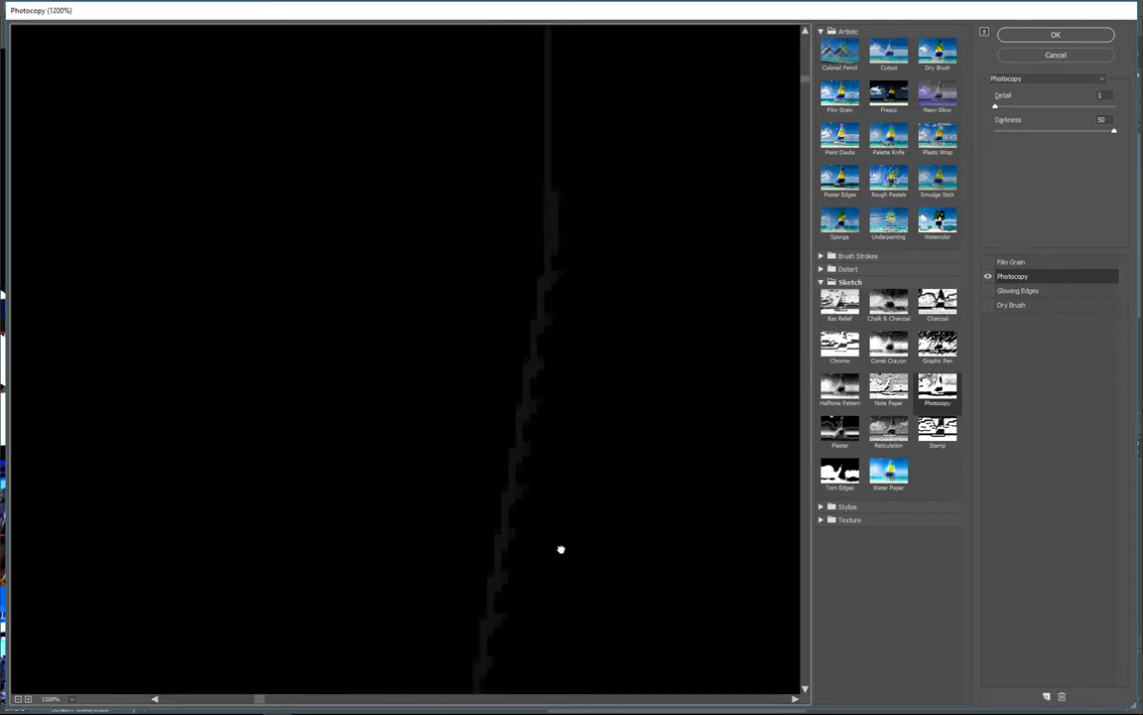
click(1050, 35)
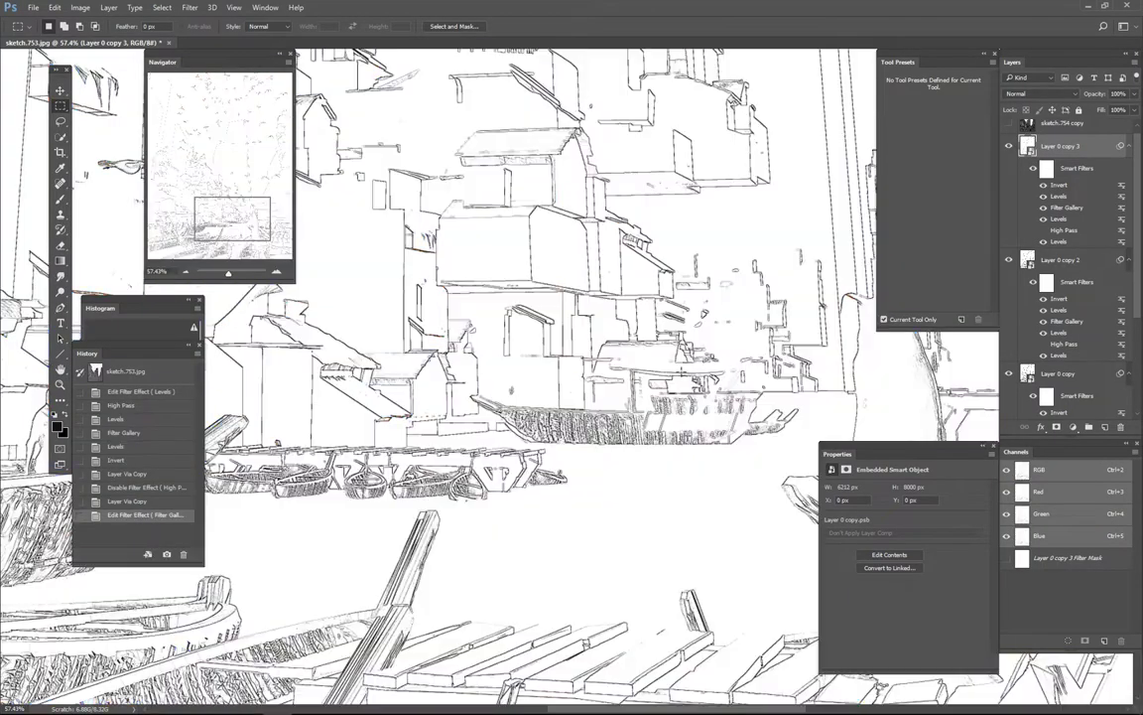
Examine the revised line work across the buildings and compare it with the underlying version by hiding and showing Layer 0 copy 3
scroll(650, 328, down, 7)
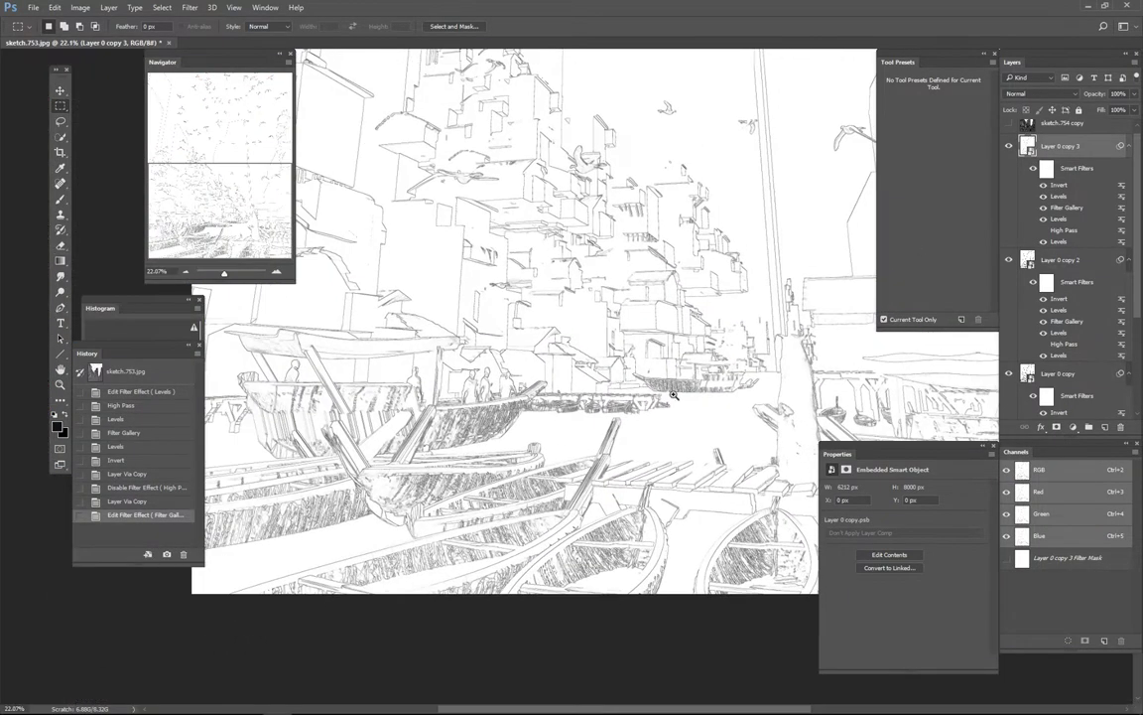
scroll(667, 382, up, 8)
drag(710, 389, 635, 615)
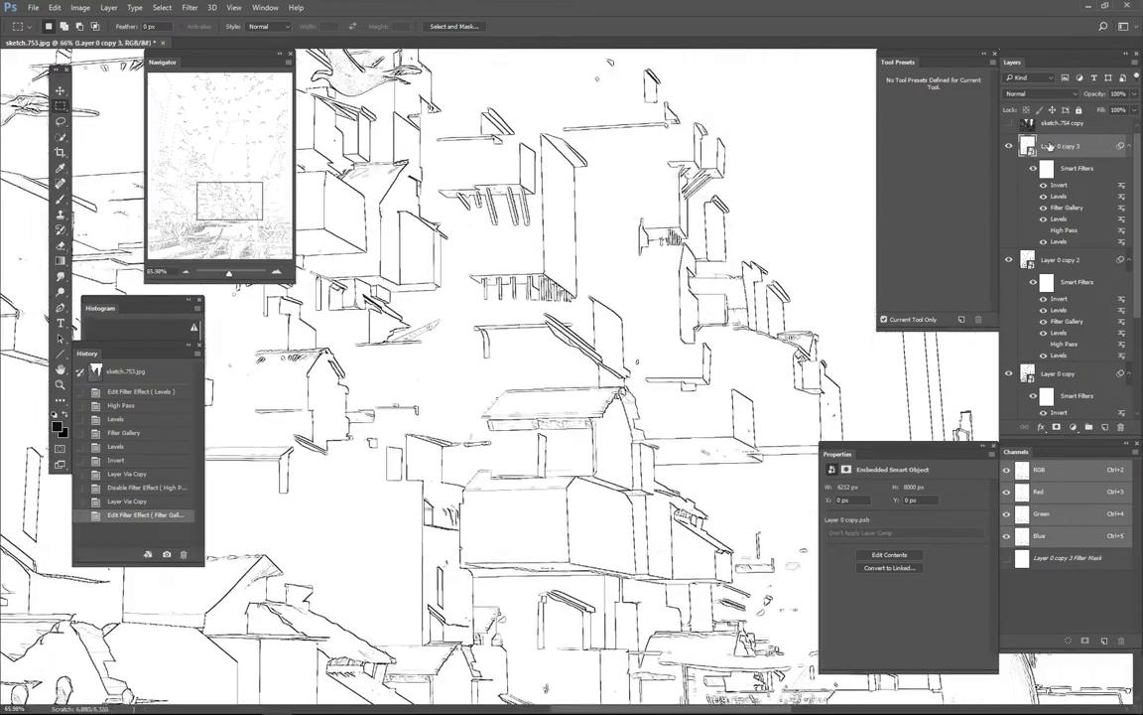
mouse_move(569, 242)
mouse_down()
mouse_move(669, 245)
mouse_move(640, 260)
mouse_move(633, 377)
mouse_up()
scroll(631, 378, down, 5)
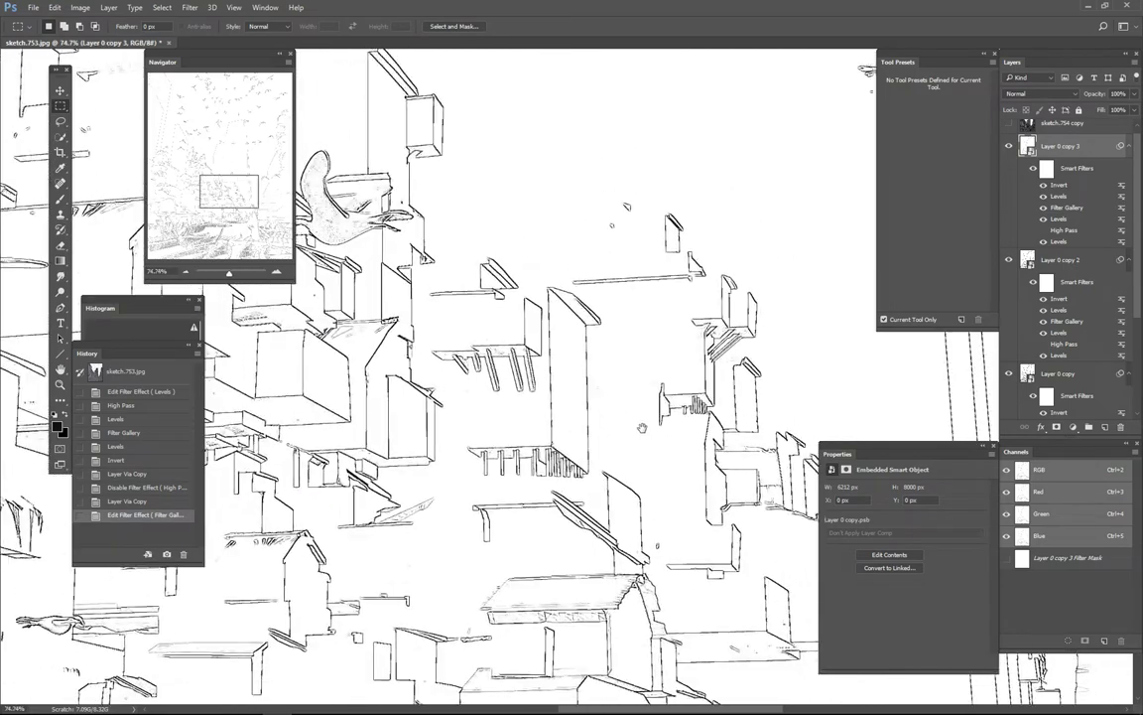
scroll(616, 402, down, 5)
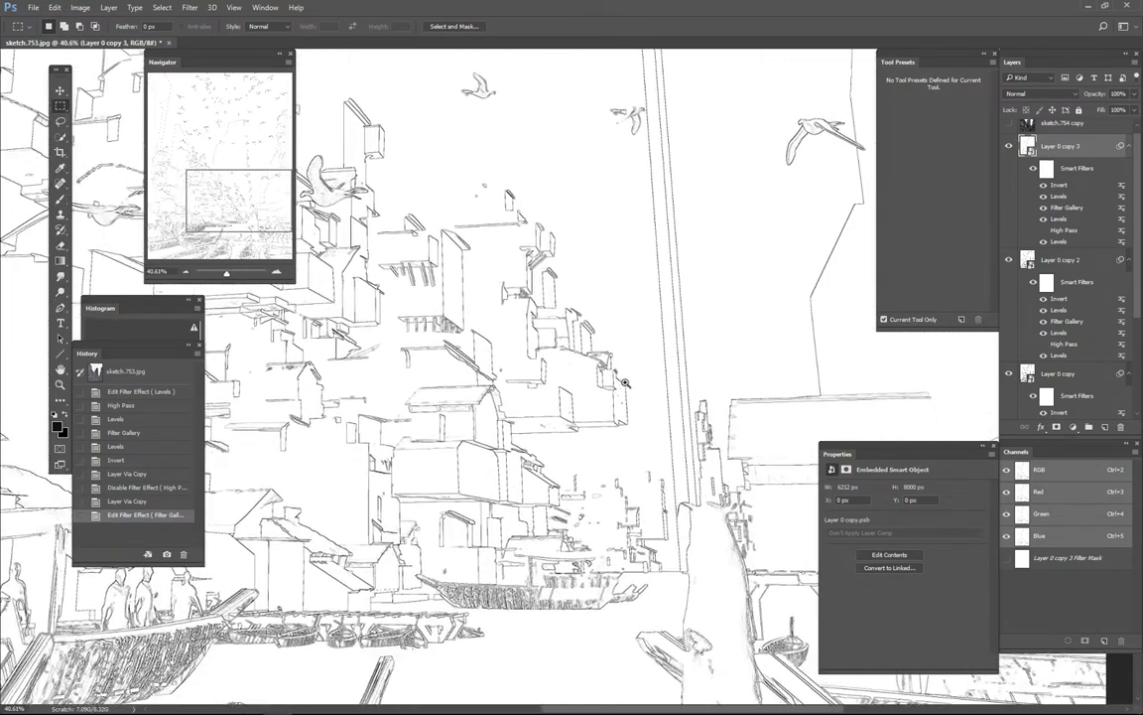
click(1010, 146)
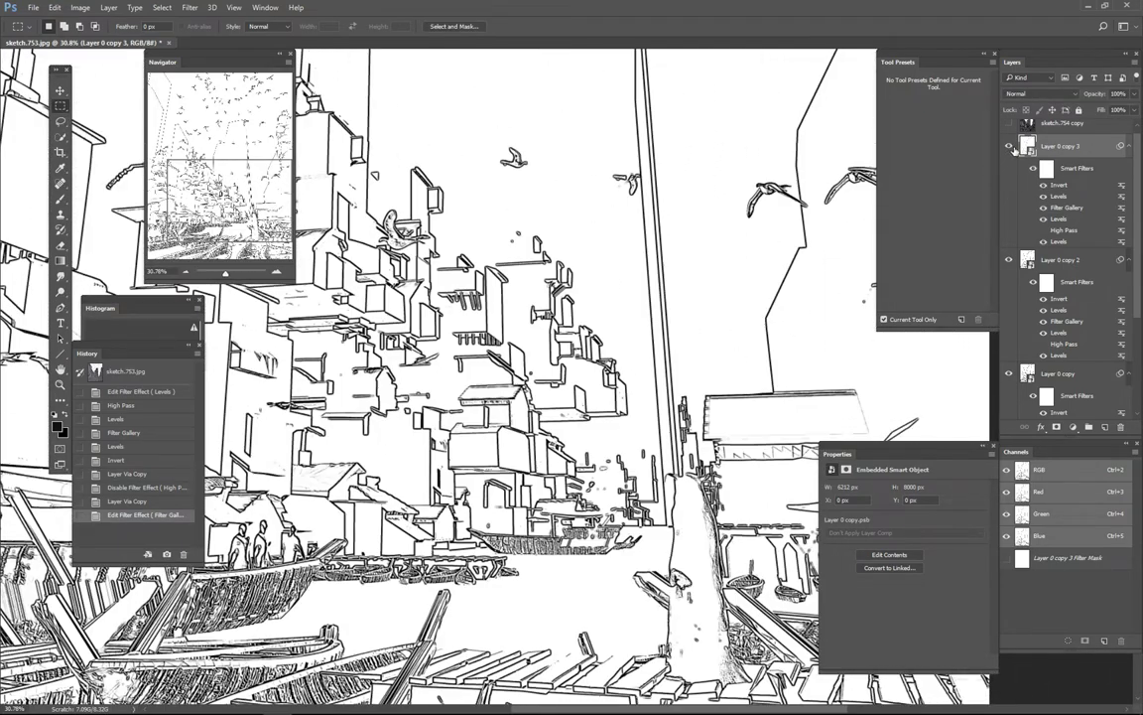
click(1009, 146)
click(1010, 145)
click(1010, 146)
Collapse the smart filter lists of the three line-work layers and compare them by temporarily hiding Layer 0 copy 3 and Layer 0 copy 2
click(1128, 146)
click(1128, 171)
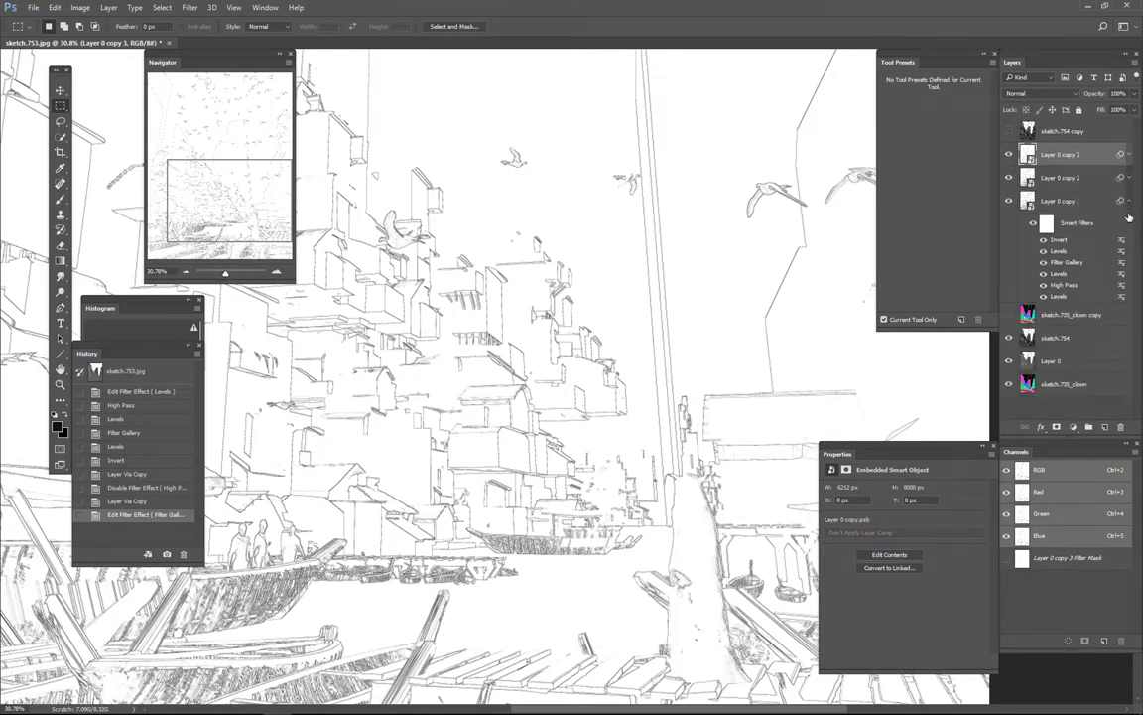
click(1129, 202)
click(1010, 155)
click(1009, 177)
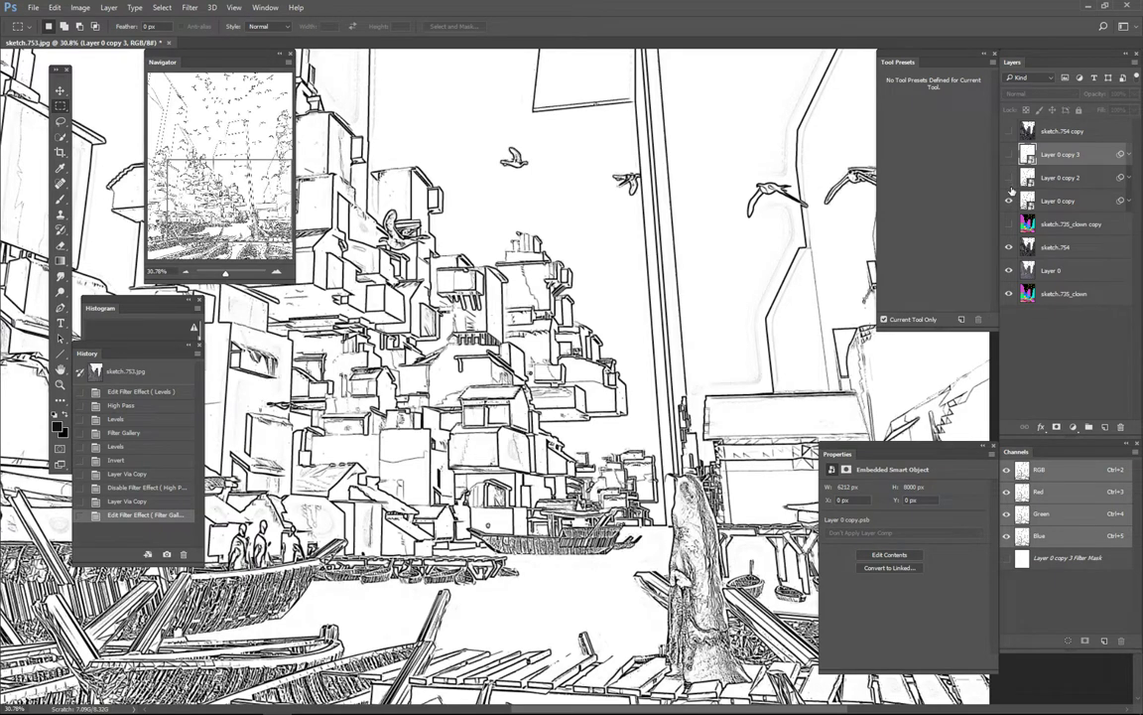
click(1009, 177)
click(1009, 155)
Show the sketch.754 copy layer and convert it to a smart object
click(1074, 249)
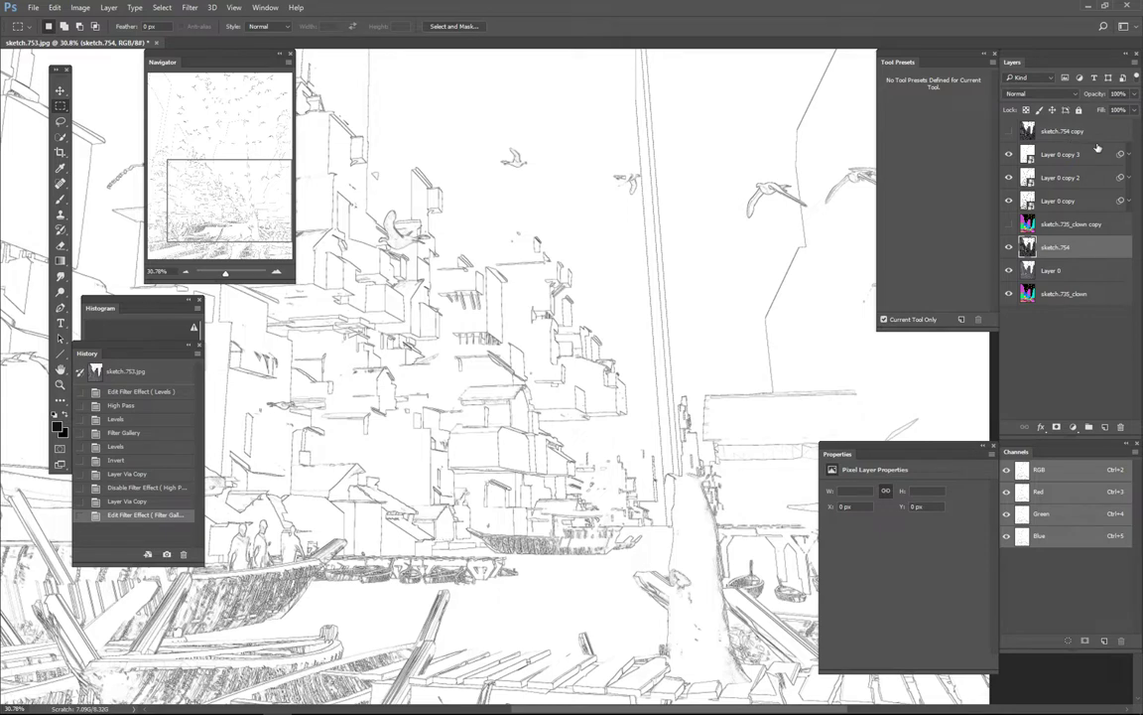
click(1058, 131)
click(1010, 131)
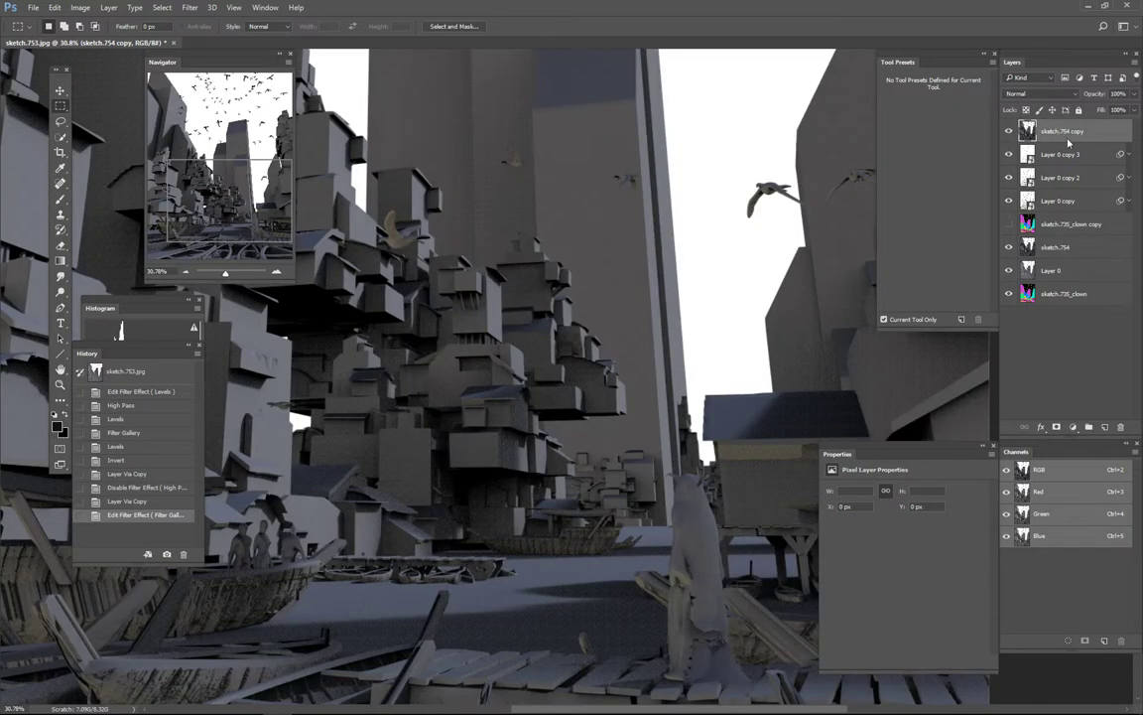
right_click(1069, 142)
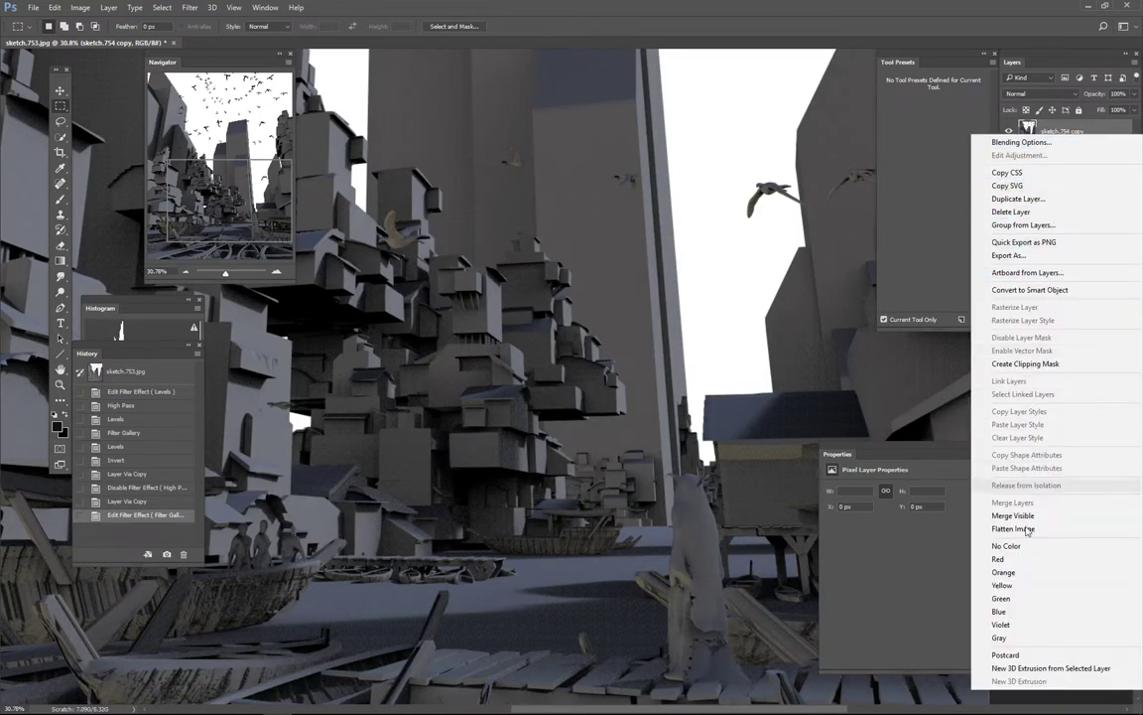
click(1058, 291)
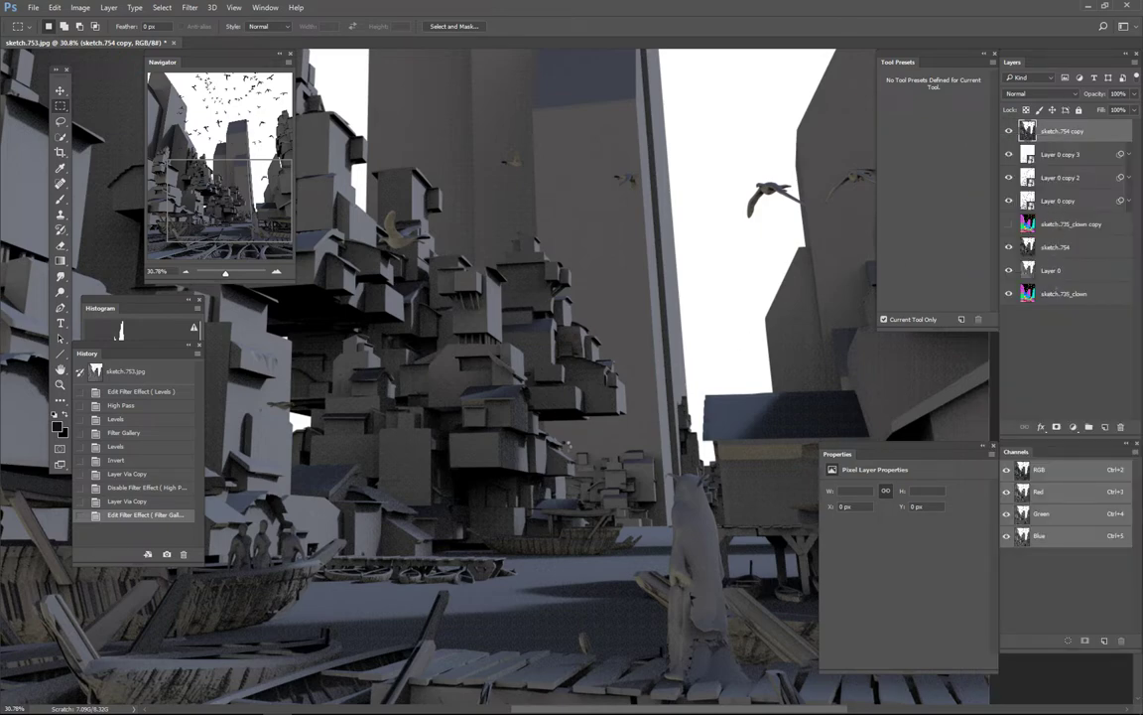
scroll(457, 399, up, 7)
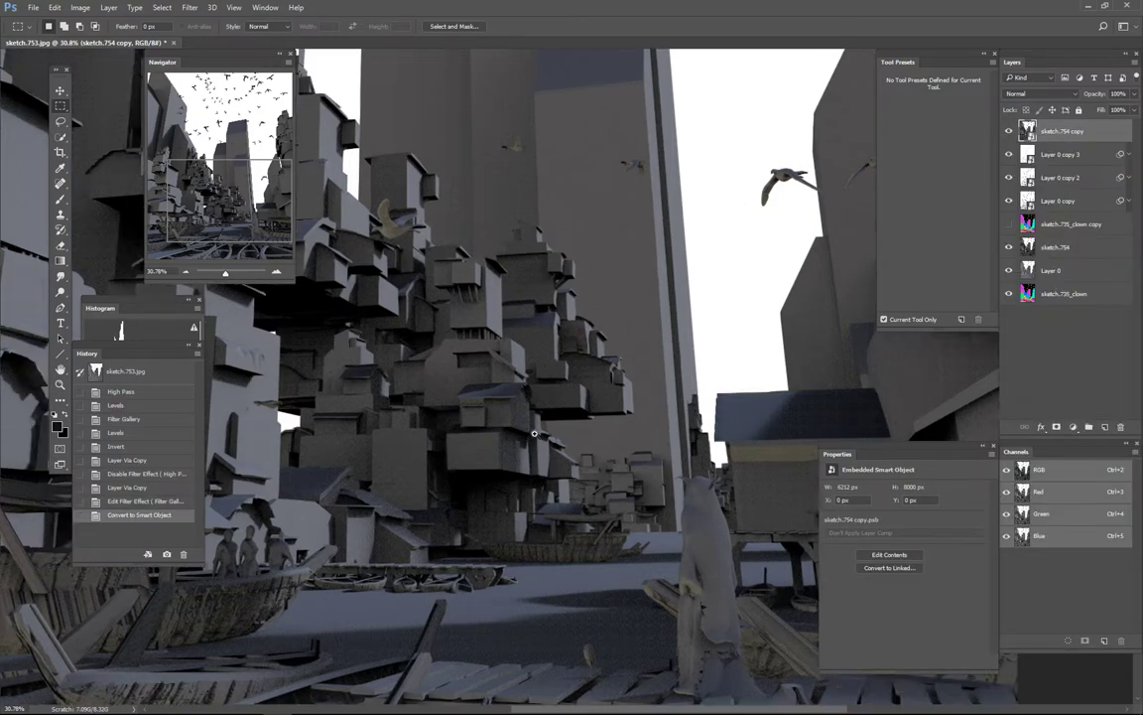
Copy all of Layer 0 copy 3's smart filters onto the sketch.754 copy smart object
click(1129, 155)
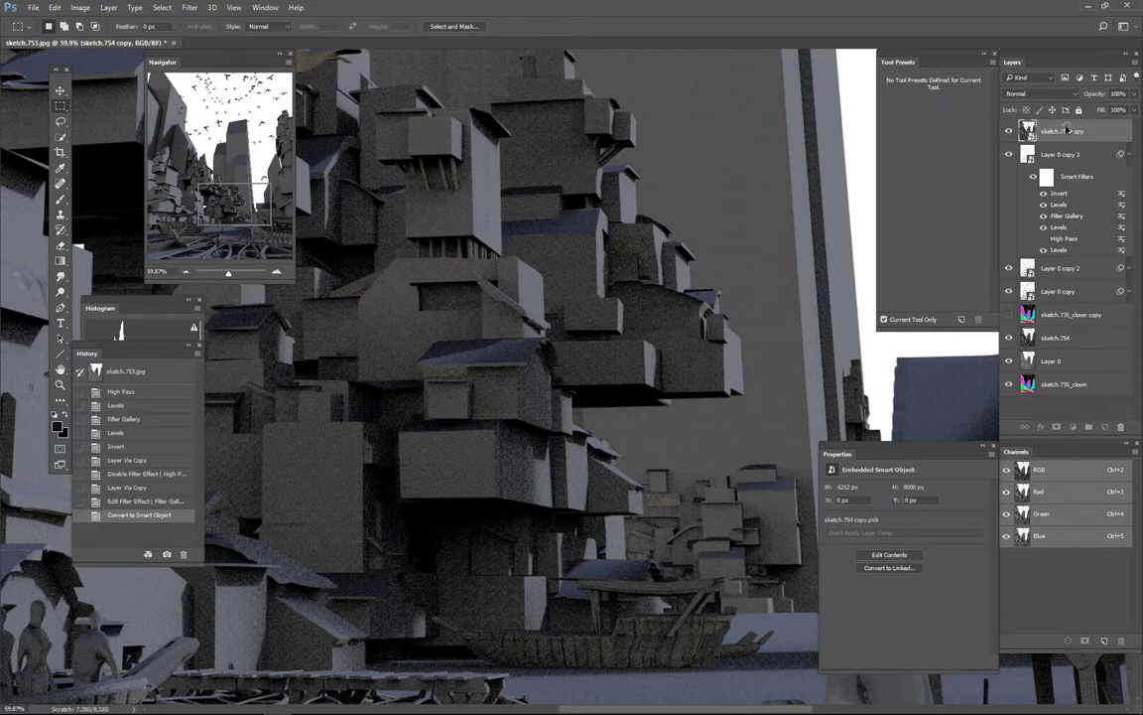
mouse_move(1077, 182)
mouse_down()
mouse_move(1069, 338)
mouse_move(1076, 134)
mouse_up()
drag(1076, 134, 1075, 139)
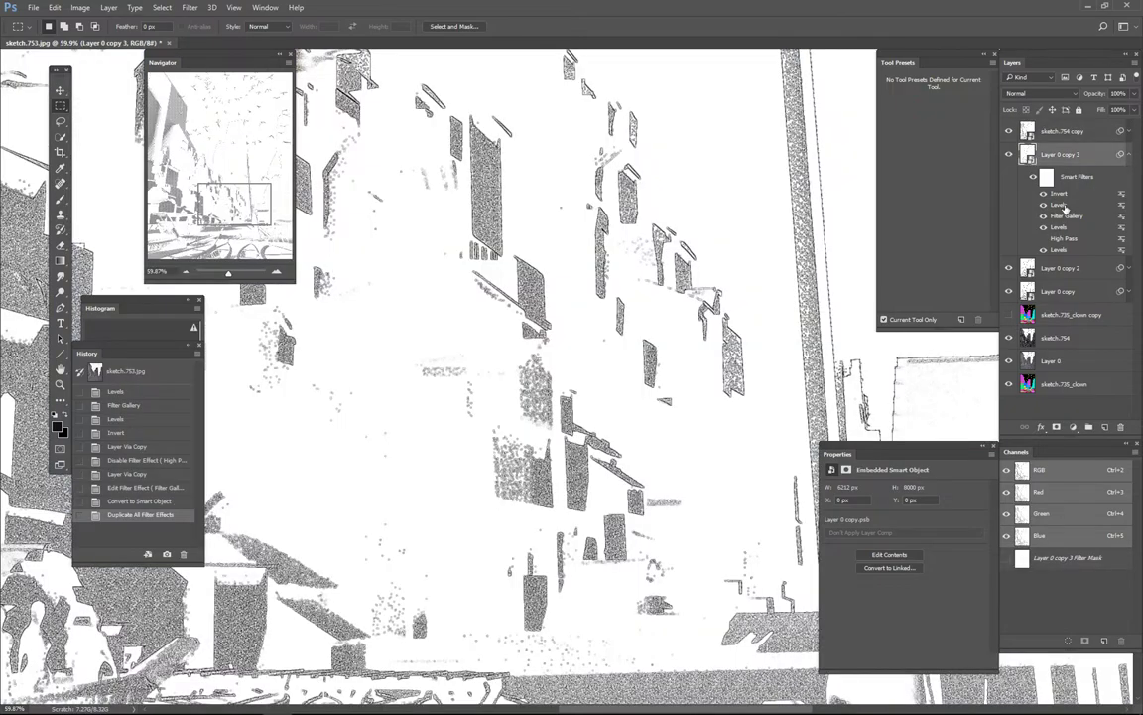
drag(776, 335, 697, 383)
scroll(697, 383, up, 5)
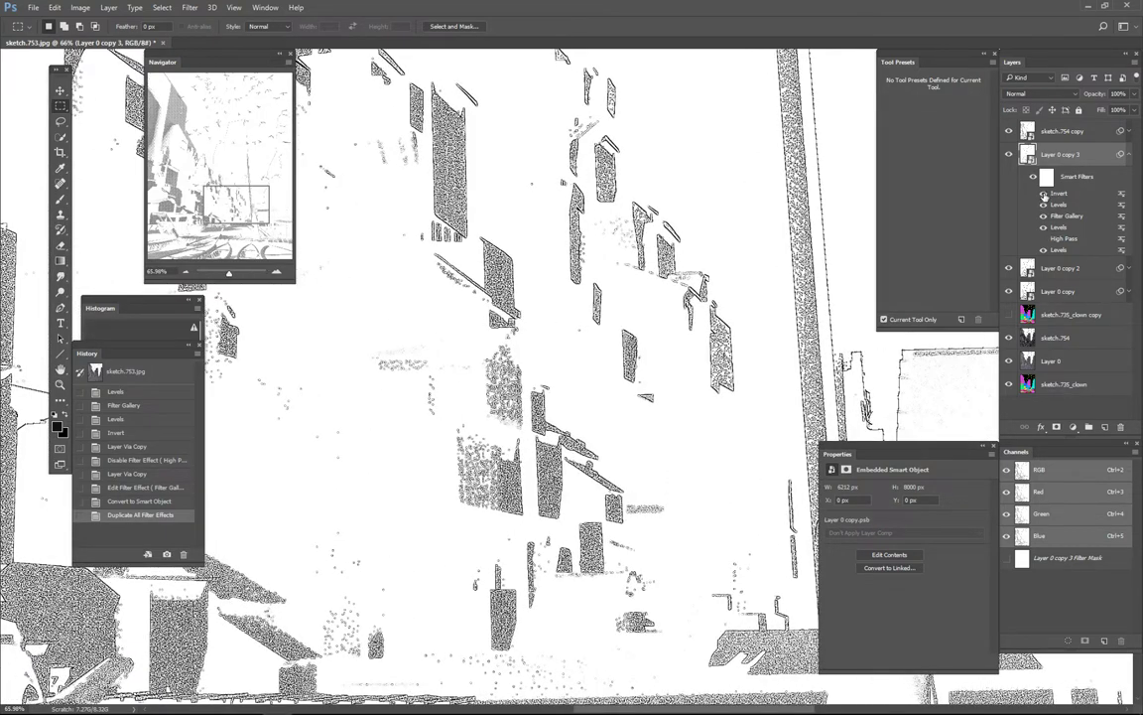
Disable the Invert filter and the Levels filter directly beneath it on Layer 0 copy 3, and hide sketch.754 copy
click(1042, 194)
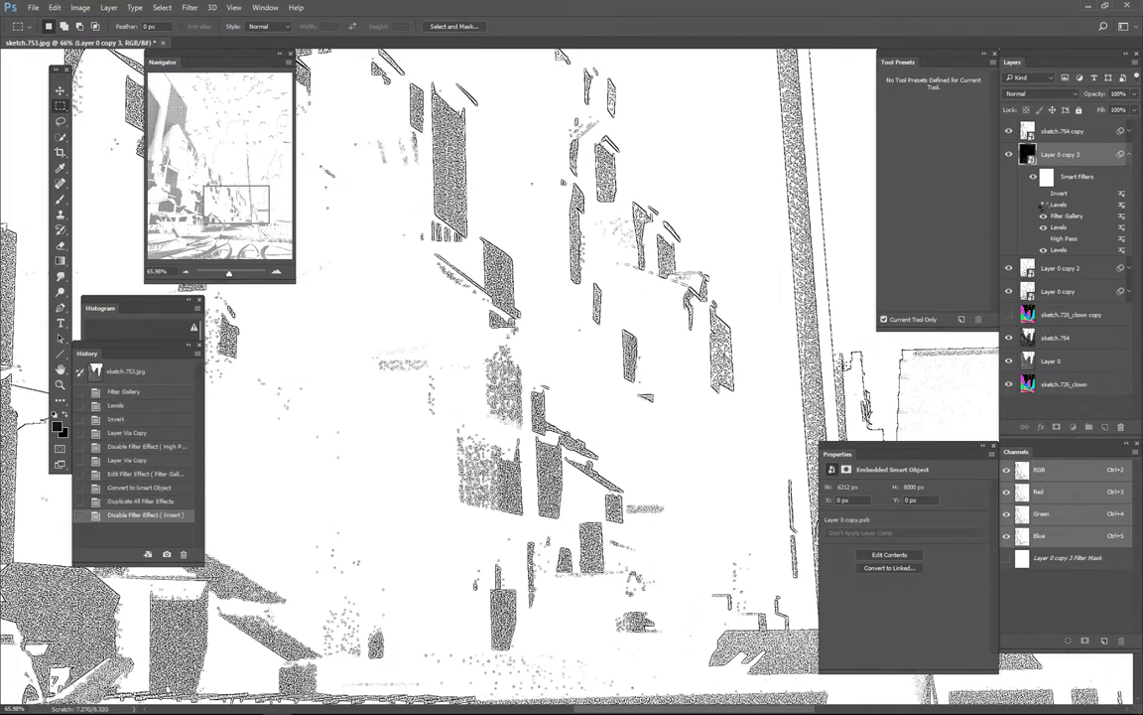
click(1043, 205)
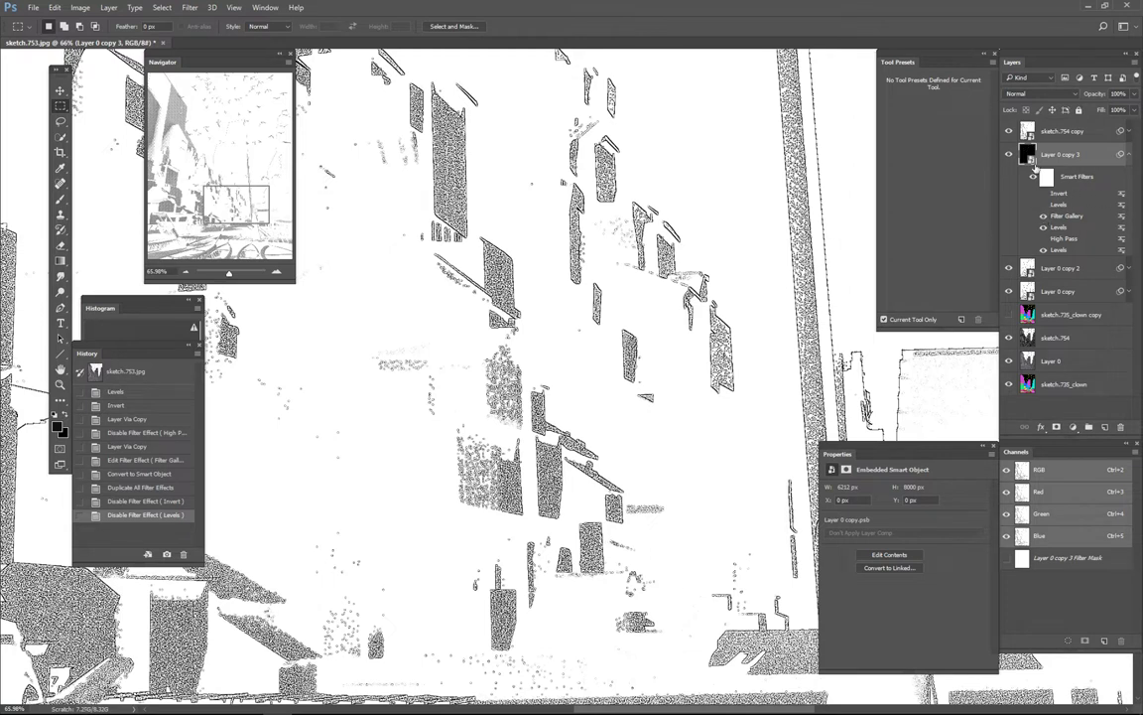
click(1009, 130)
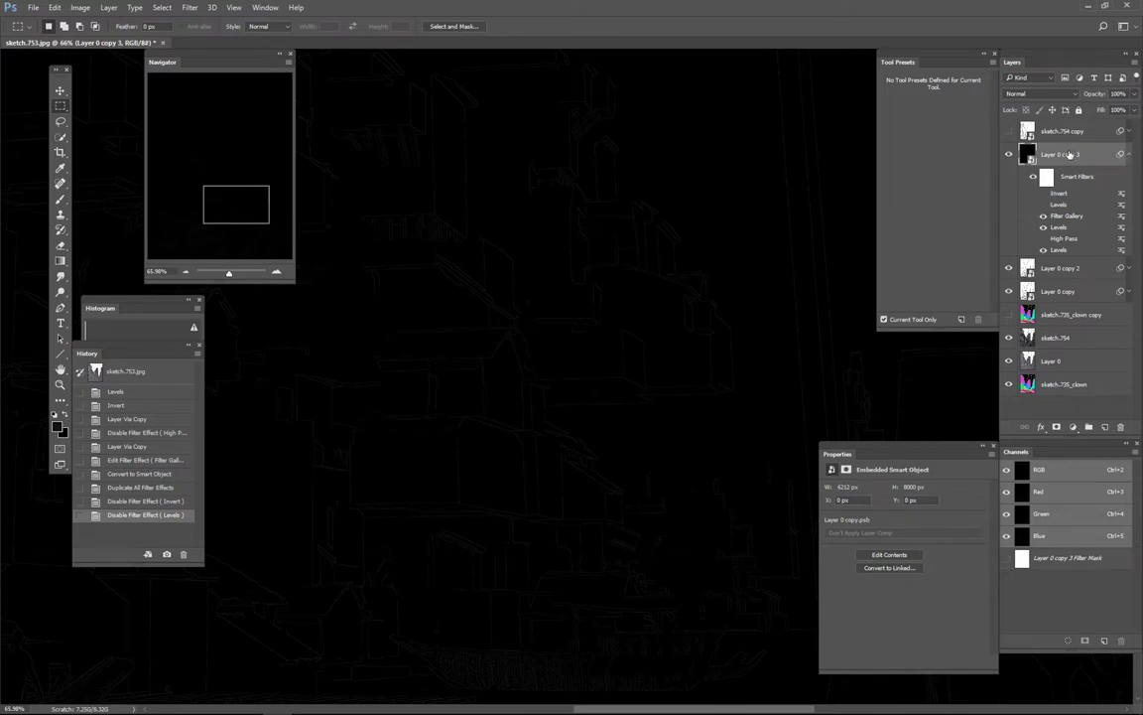
Revert the history to an earlier Layer Via Copy state and try to convert sketch.754 copy to a smart object from there
click(155, 420)
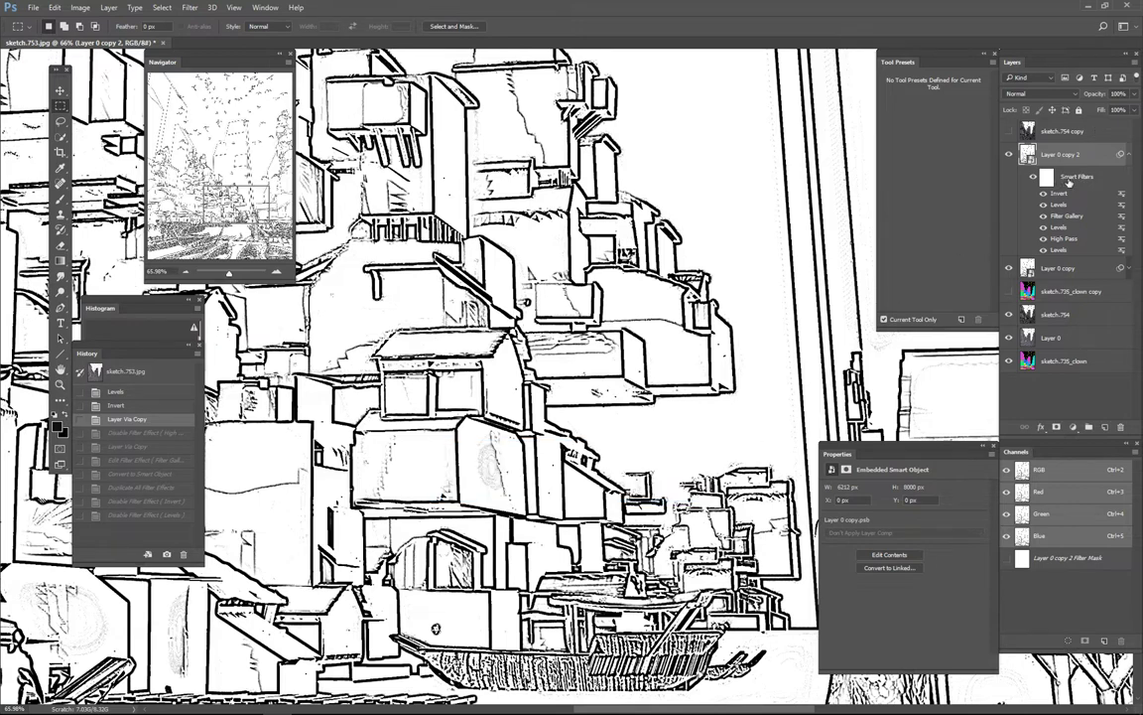
click(1008, 130)
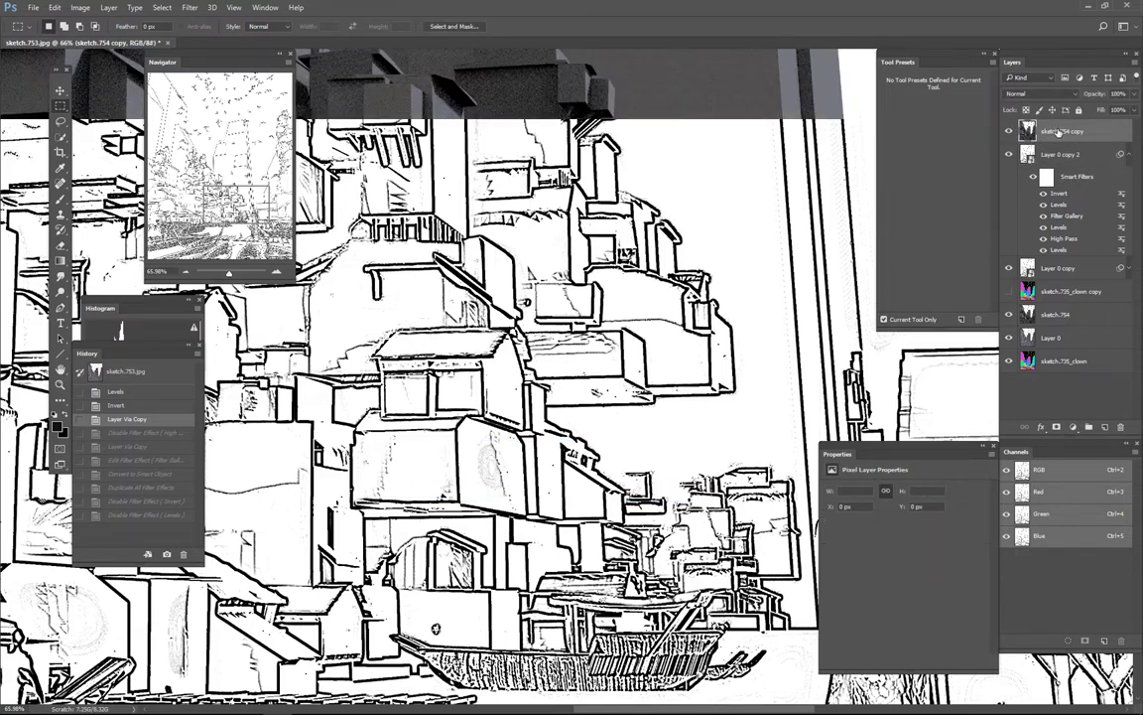
right_click(1052, 137)
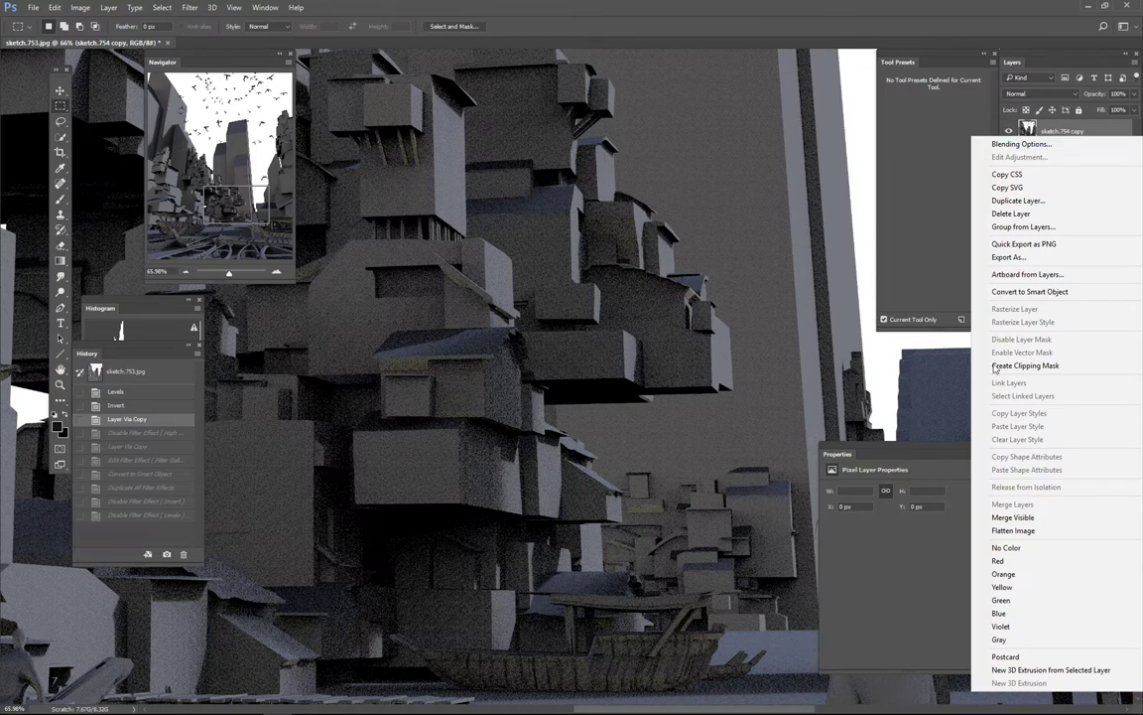
click(1055, 294)
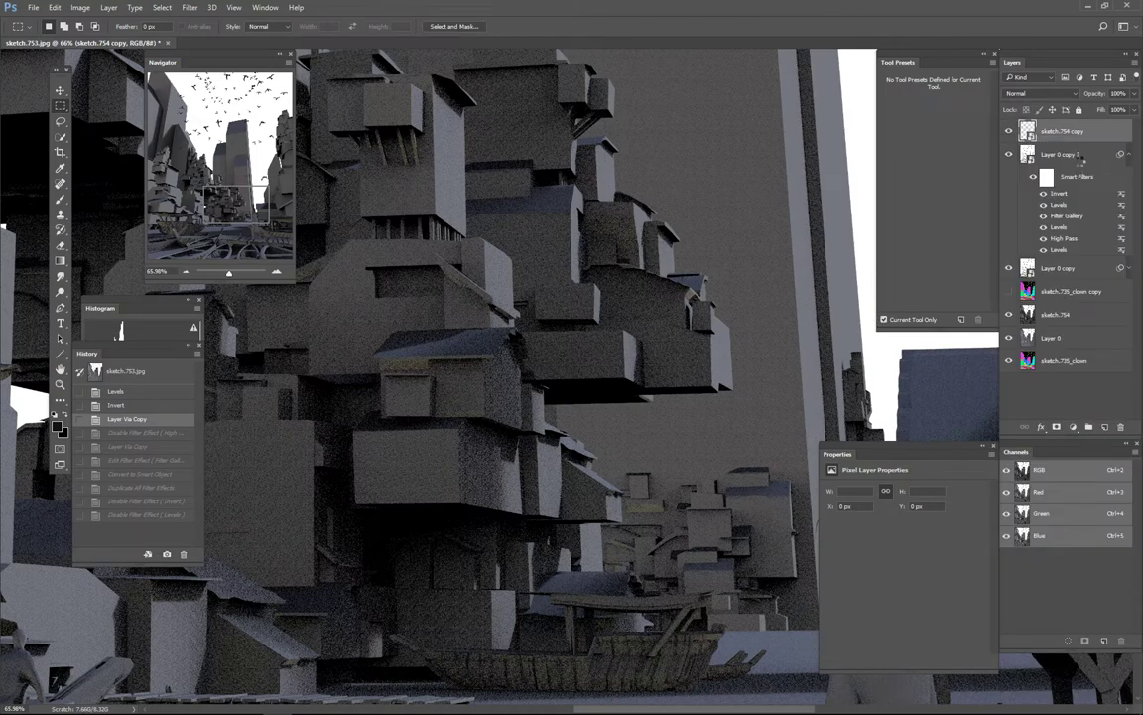
key(ctrl+z)
key(ctrl+z)
Restore the document to the Duplicate All Filter Effects history state
click(161, 475)
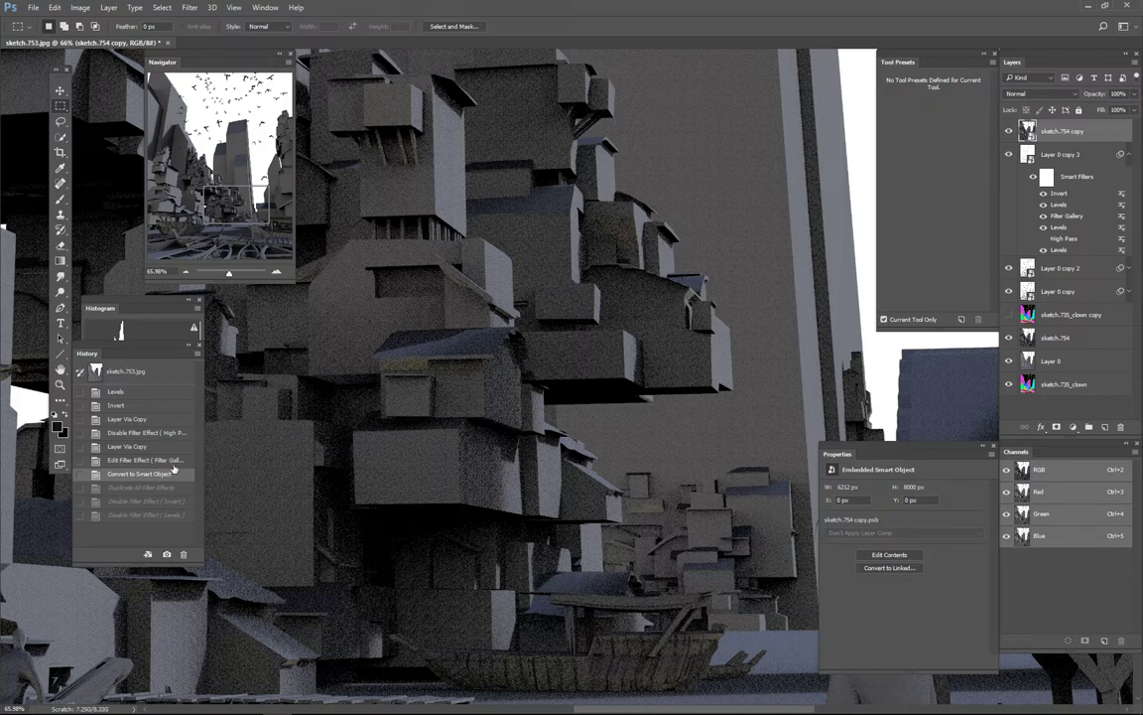
click(172, 463)
click(170, 476)
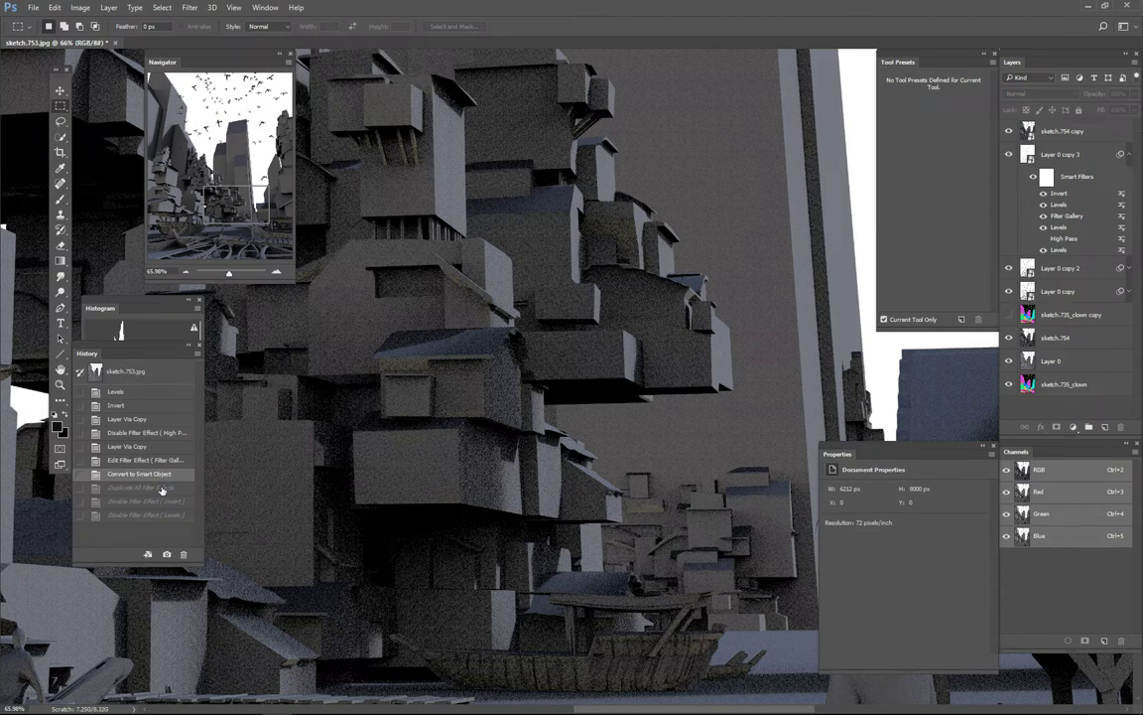
click(162, 487)
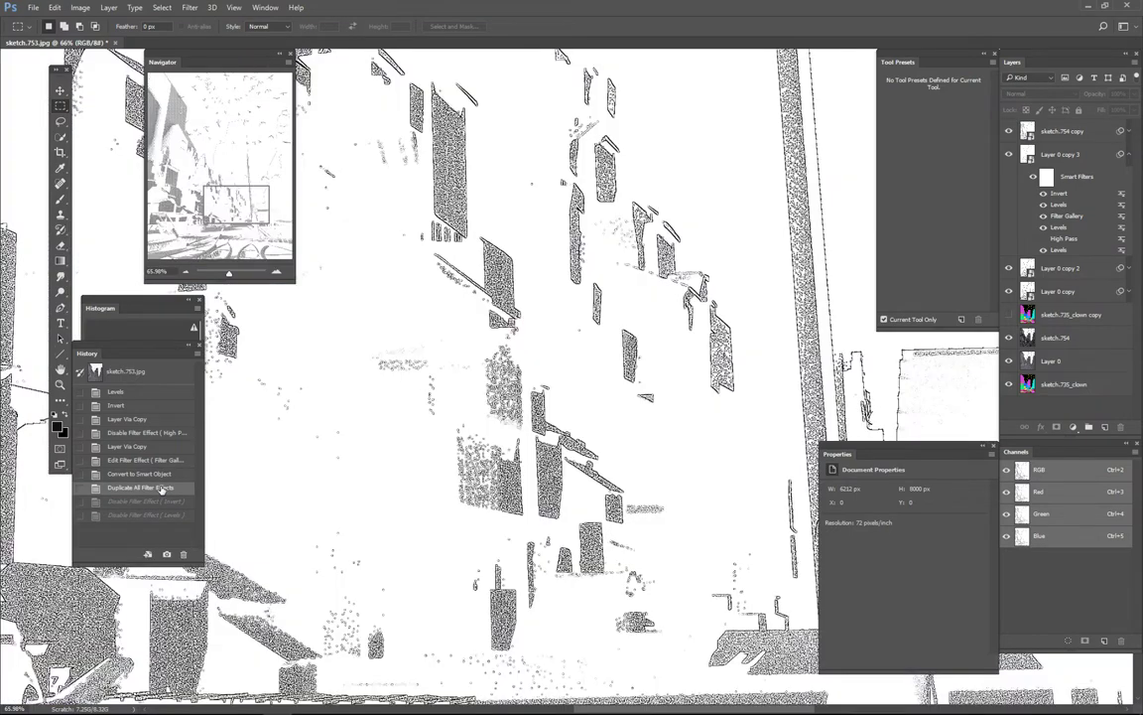
In the smart filters of sketch.754 copy, disable Invert, enable High Pass and keep the upper Levels filter enabled
click(1128, 154)
click(1128, 131)
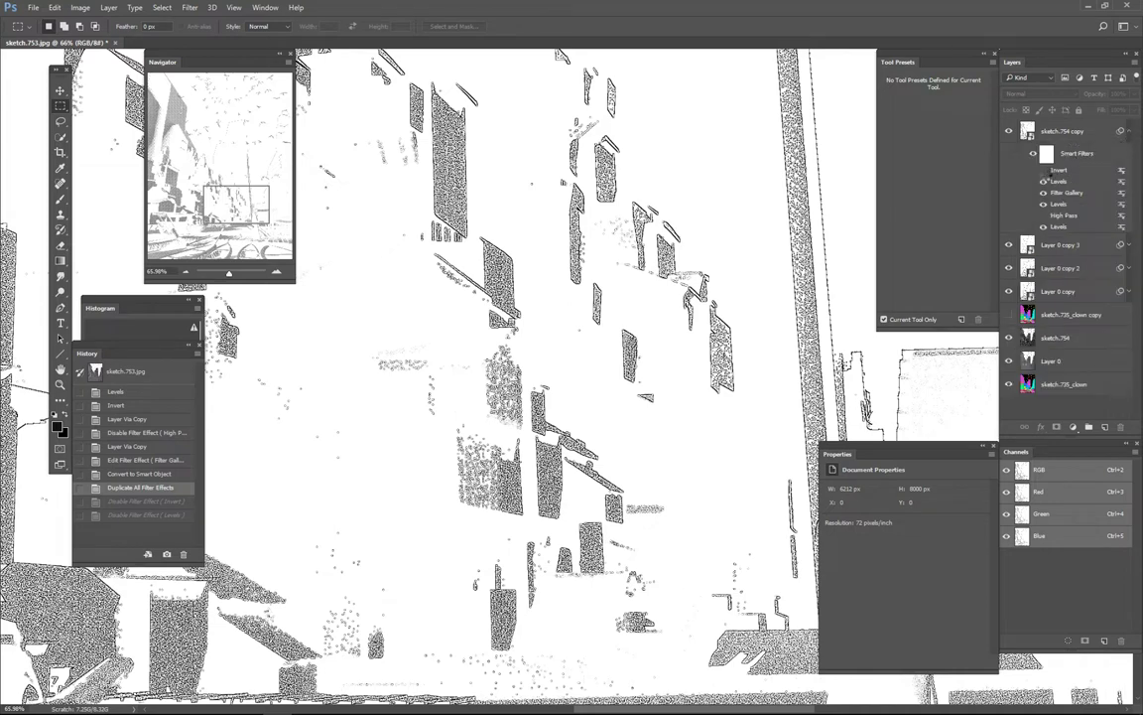
click(1043, 170)
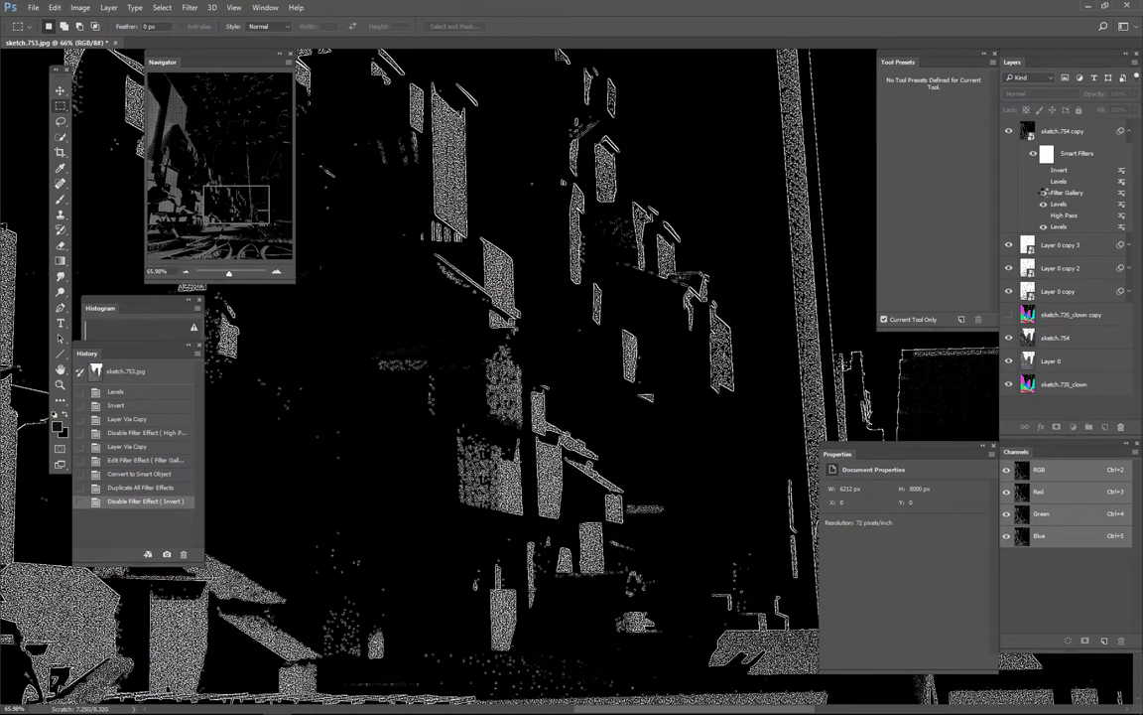
click(1043, 202)
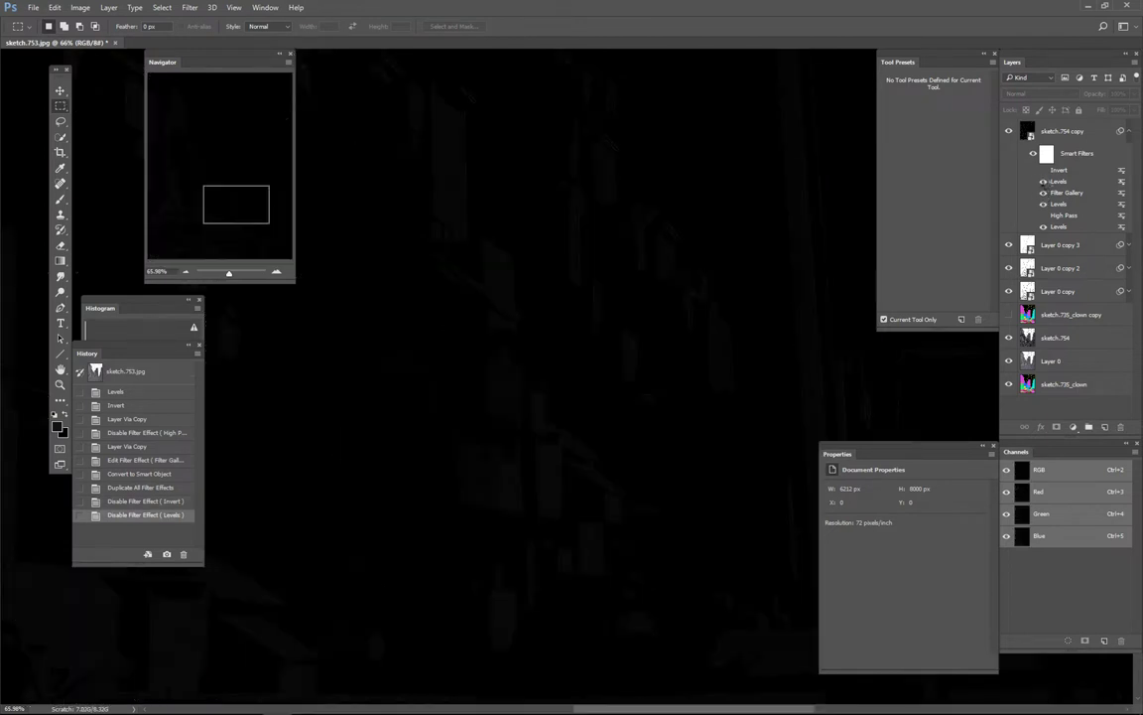
click(1044, 182)
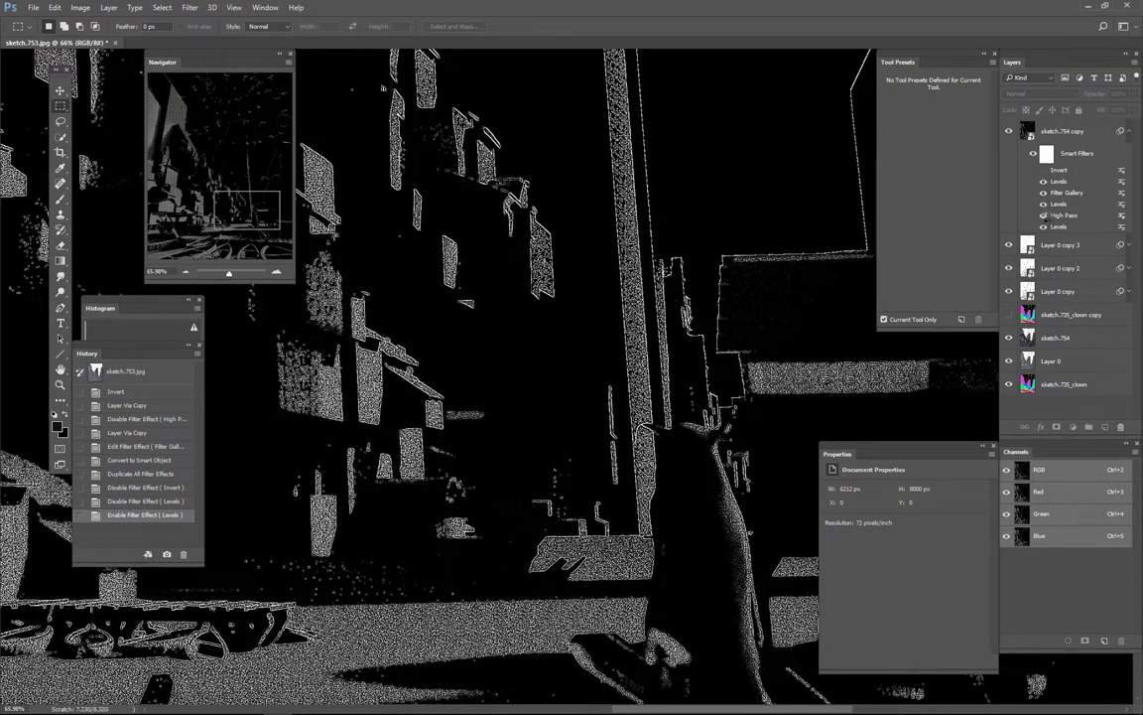
double_click(1079, 217)
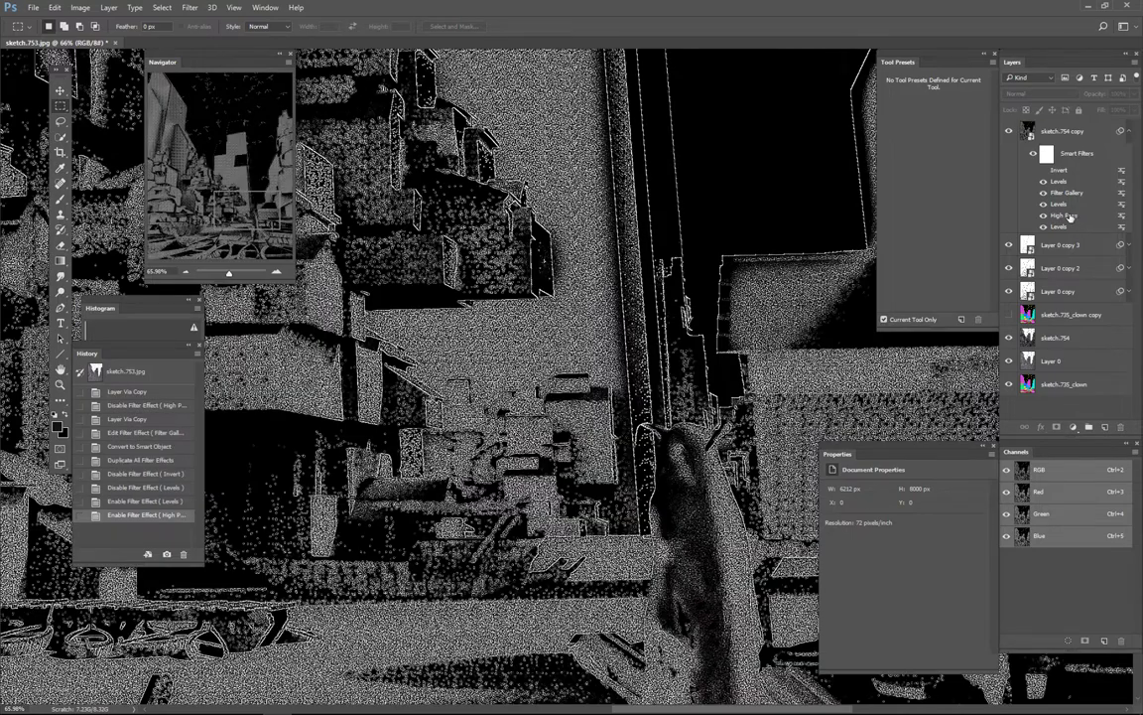
Examine the speckled line work across the stacked buildings at close and wide magnifications
drag(743, 383, 710, 468)
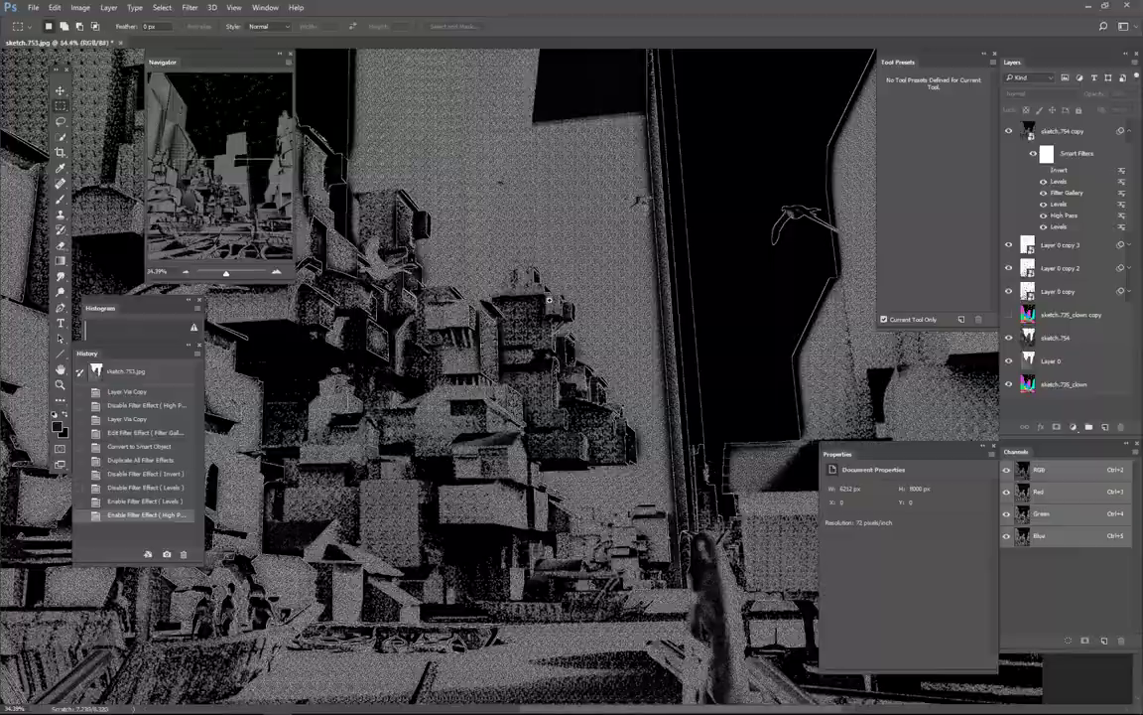
scroll(549, 298, up, 3)
scroll(694, 354, up, 3)
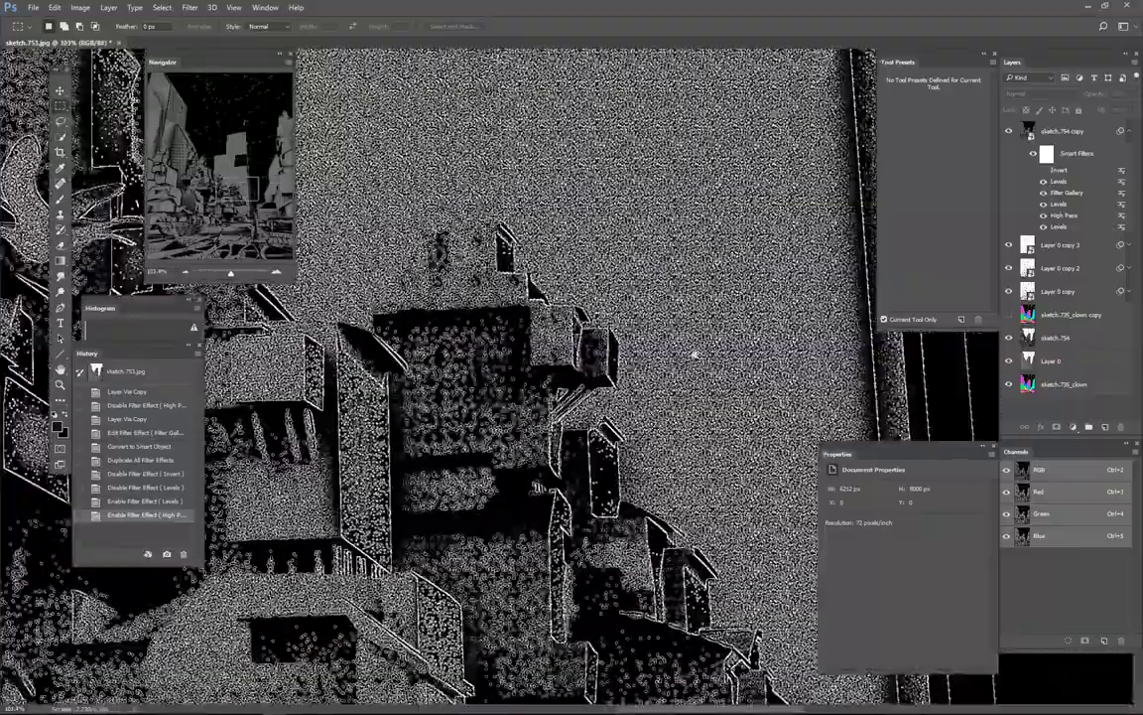
scroll(695, 354, down, 2)
scroll(663, 365, down, 1)
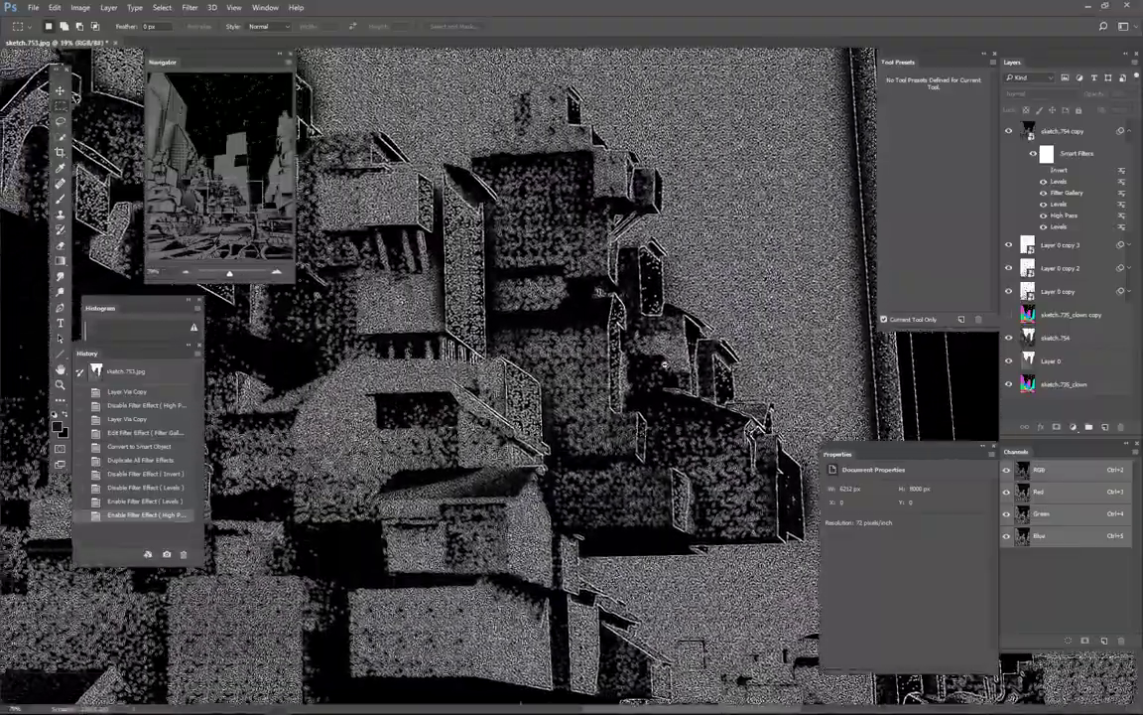
scroll(663, 366, down, 3)
scroll(723, 467, down, 2)
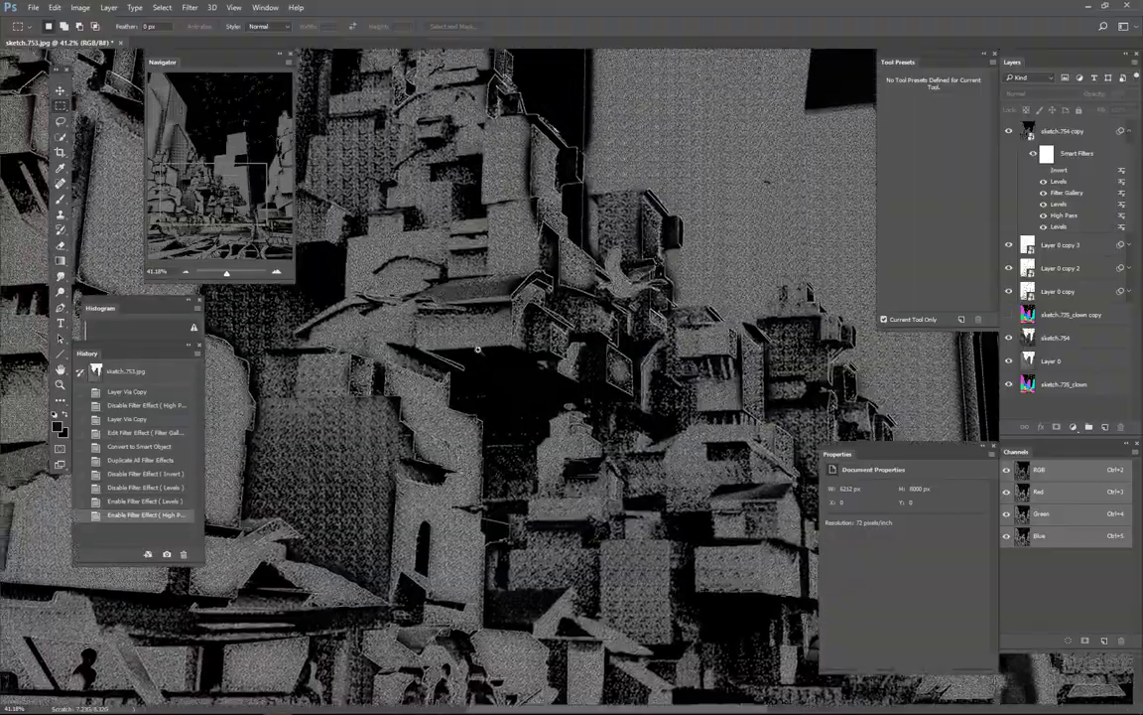
scroll(478, 349, up, 5)
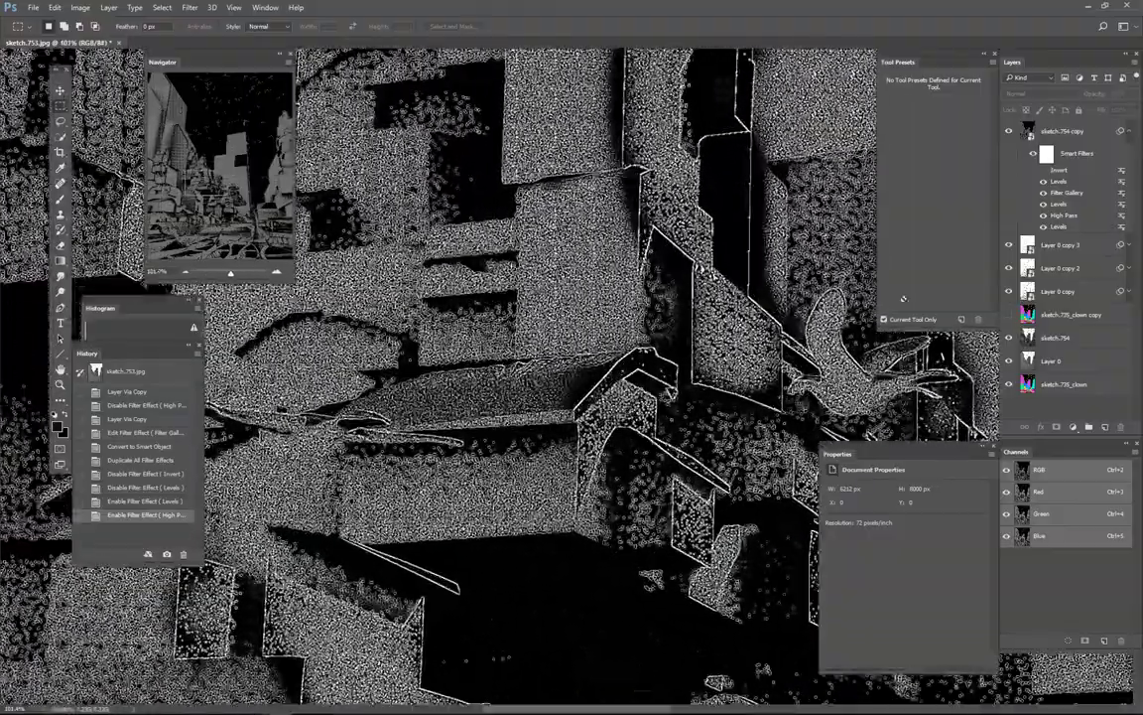
Add a Smart Blur smart filter to sketch.754 copy with radius 3.0, threshold 25.0, Low quality and Normal mode
click(1066, 131)
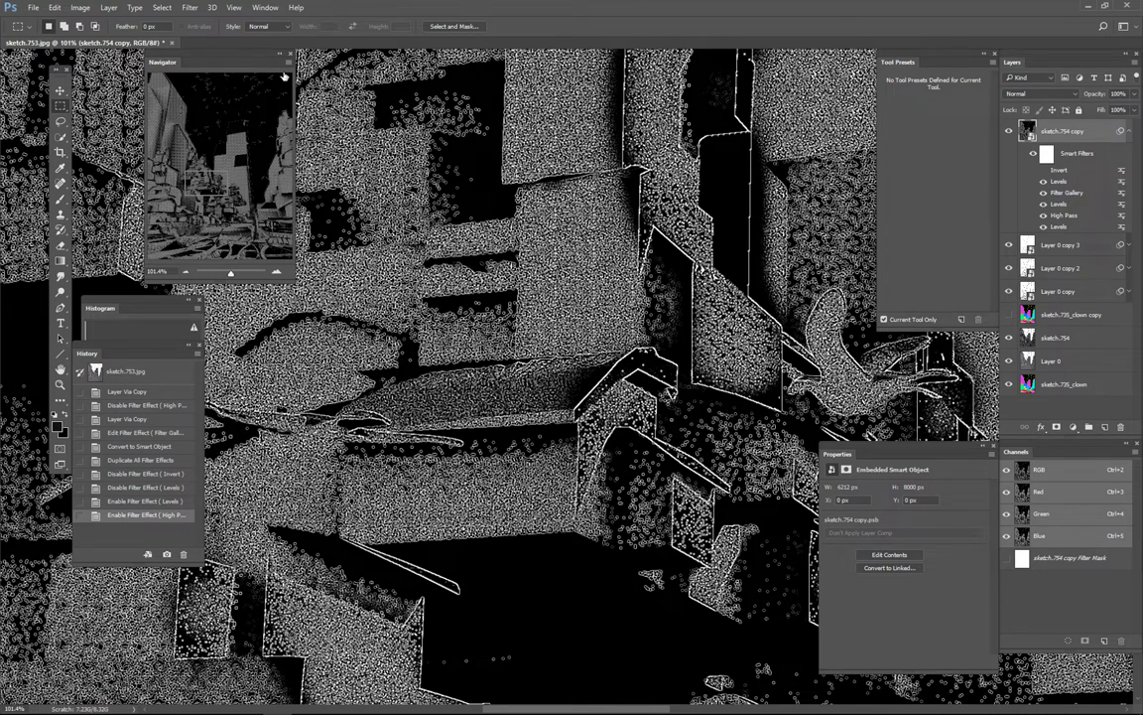
click(190, 7)
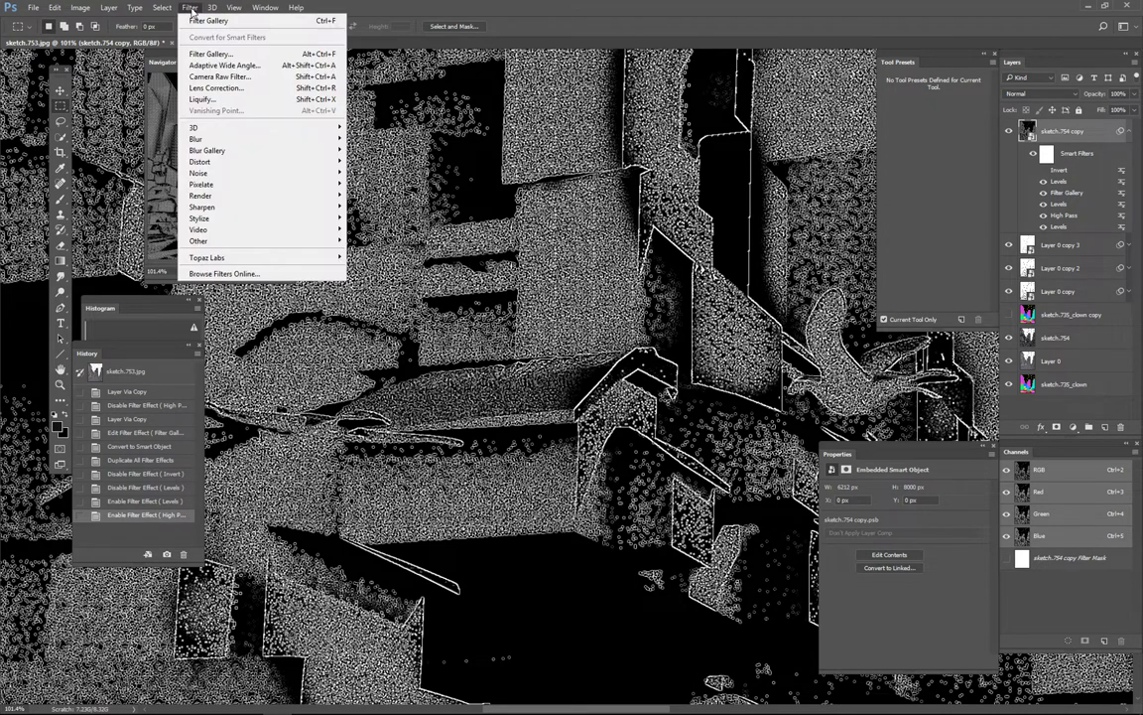
key(Down)
key(Down)
key(Down)
key(Down)
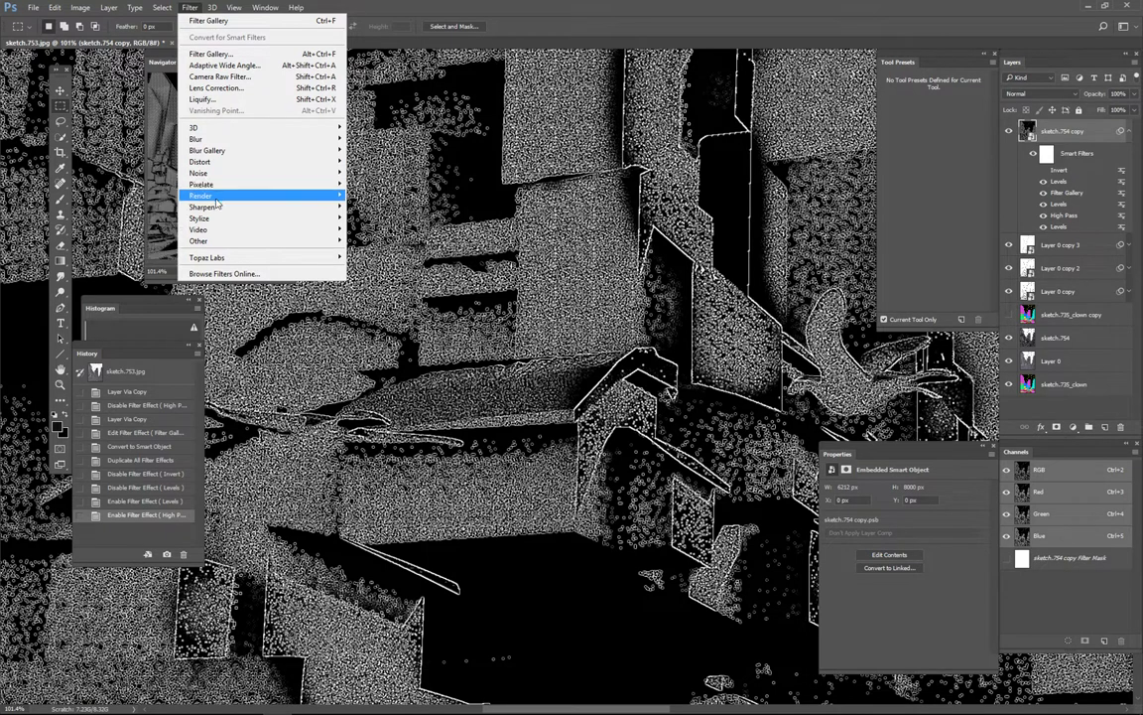
key(Up)
key(Up)
key(Up)
key(Up)
key(Up)
key(Up)
key(Up)
key(Up)
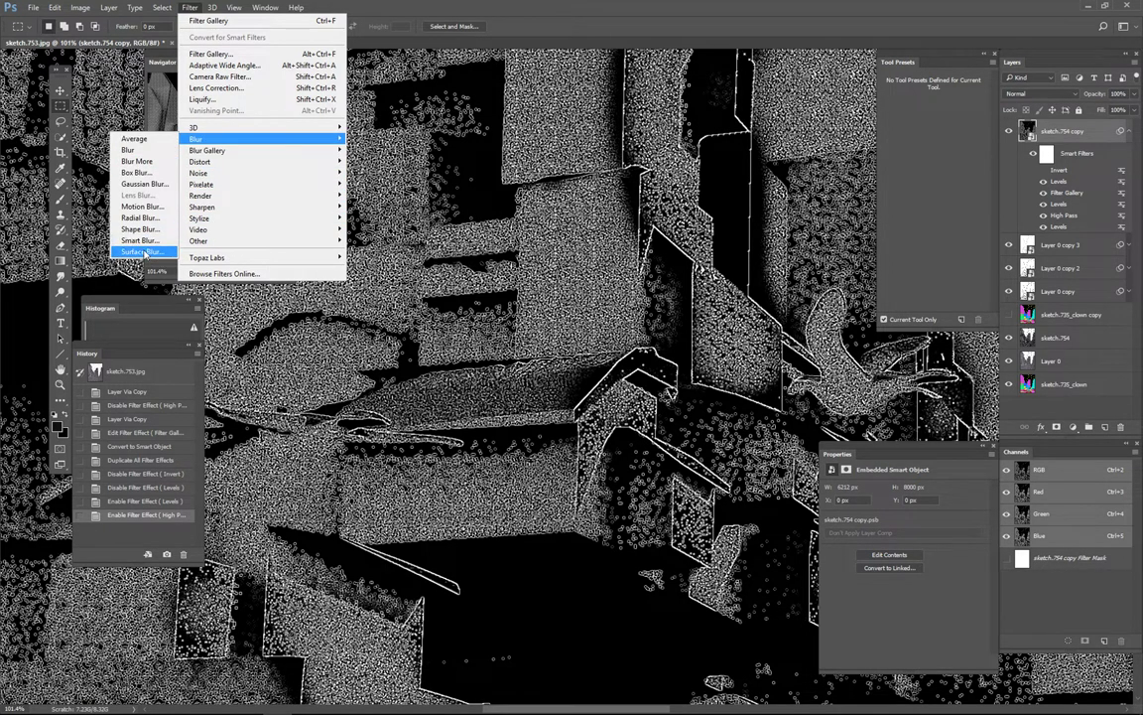
click(144, 243)
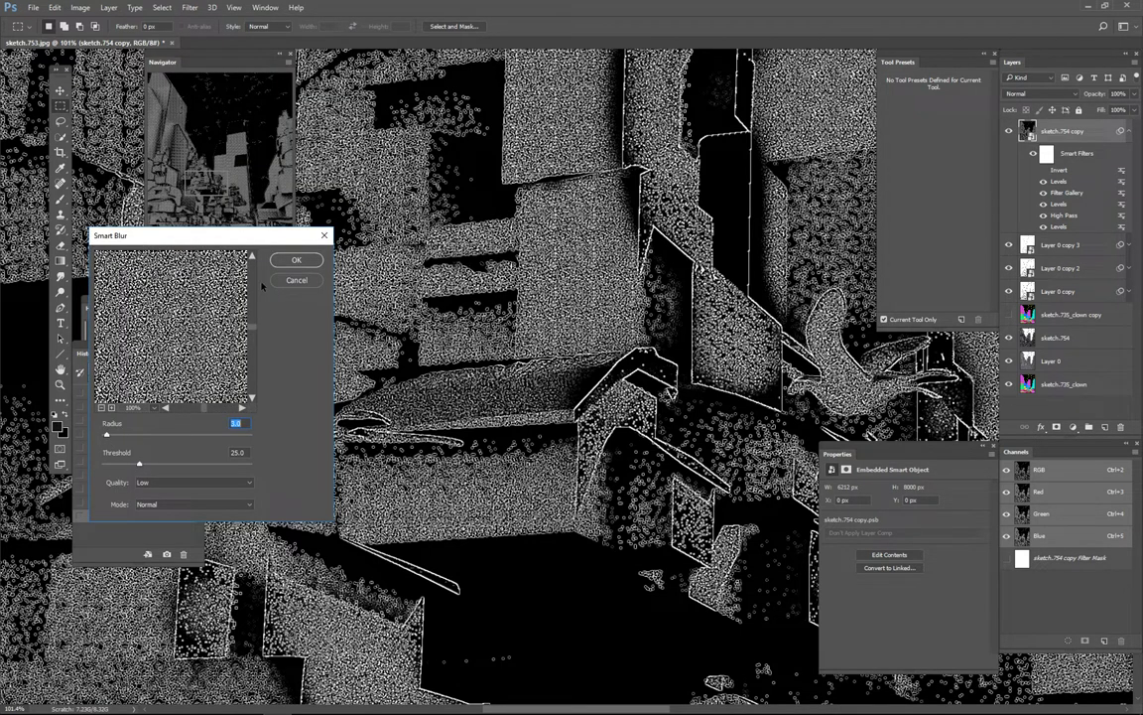
click(295, 261)
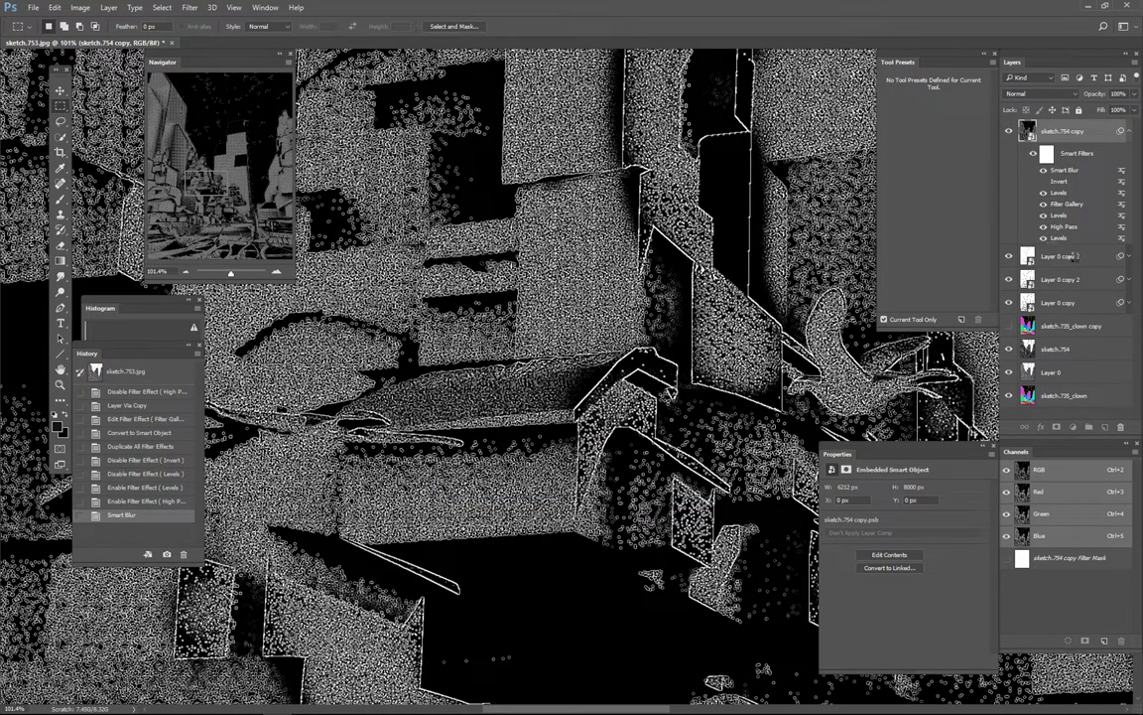
Move Smart Blur to the bottom of sketch.754 copy's smart filter stack and disable every filter above it
double_click(1068, 240)
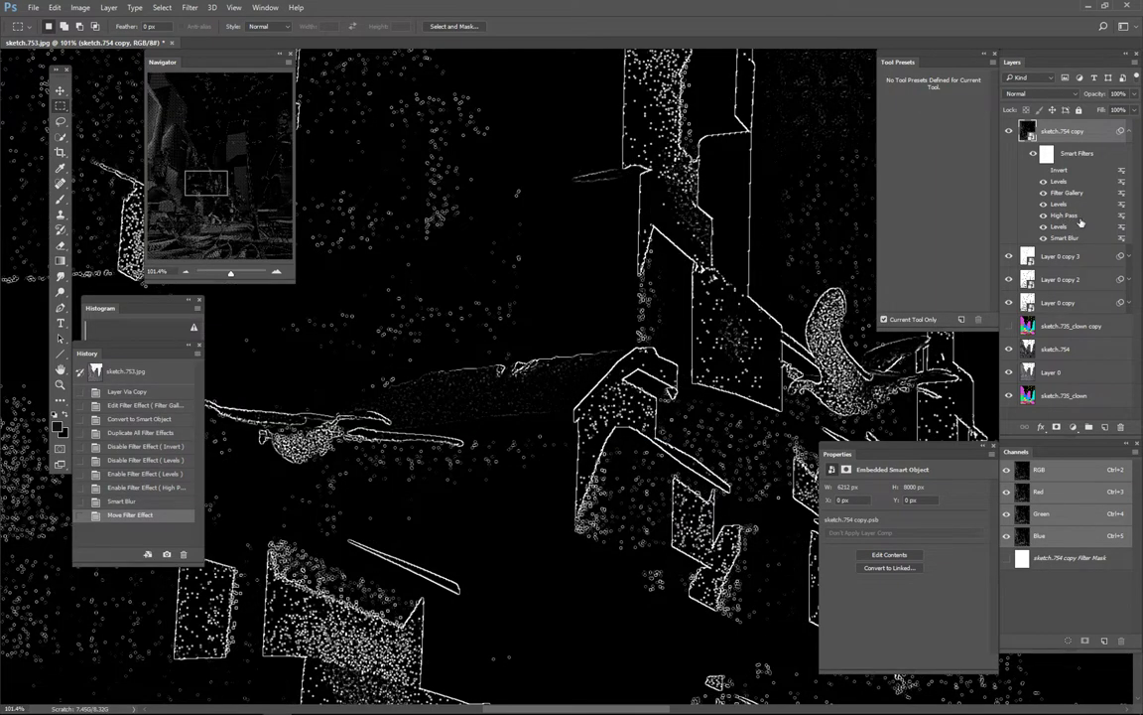
scroll(762, 339, down, 4)
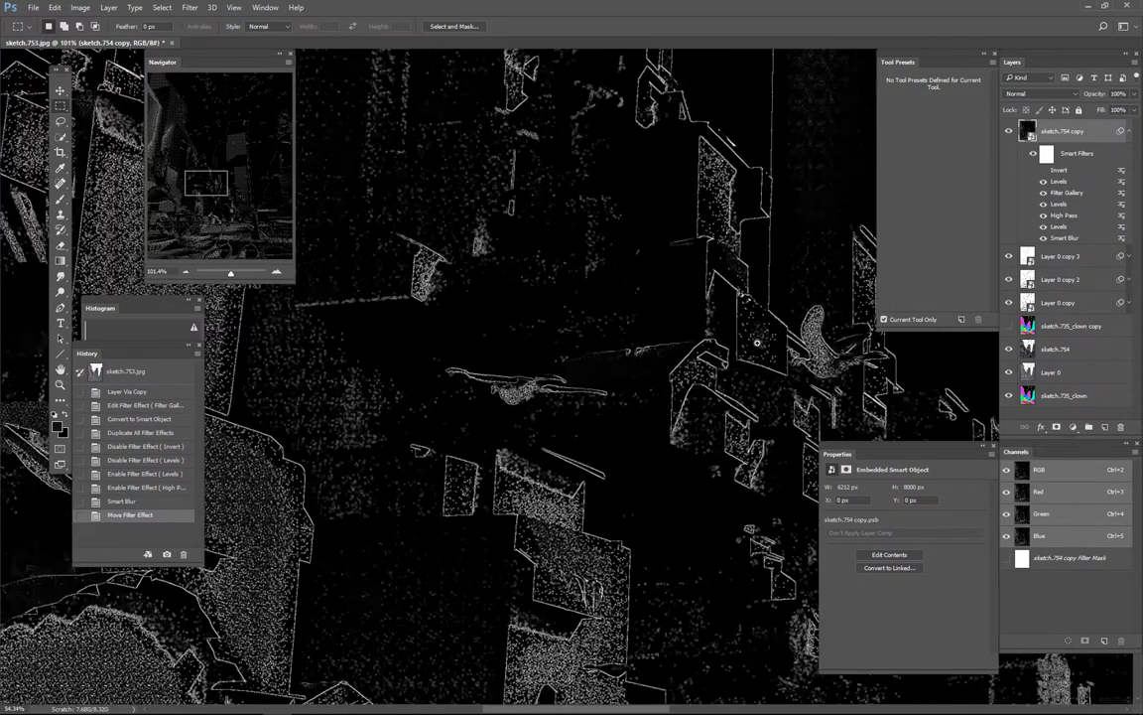
drag(734, 384, 719, 396)
scroll(720, 397, up, 2)
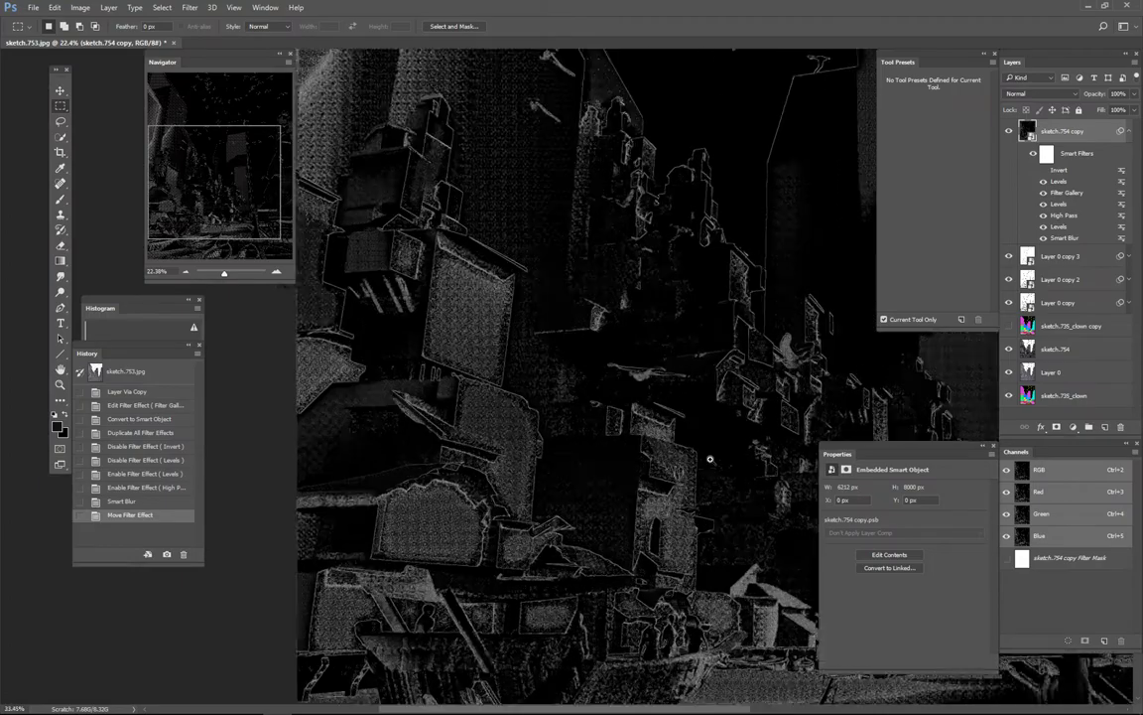
scroll(702, 397, up, 1)
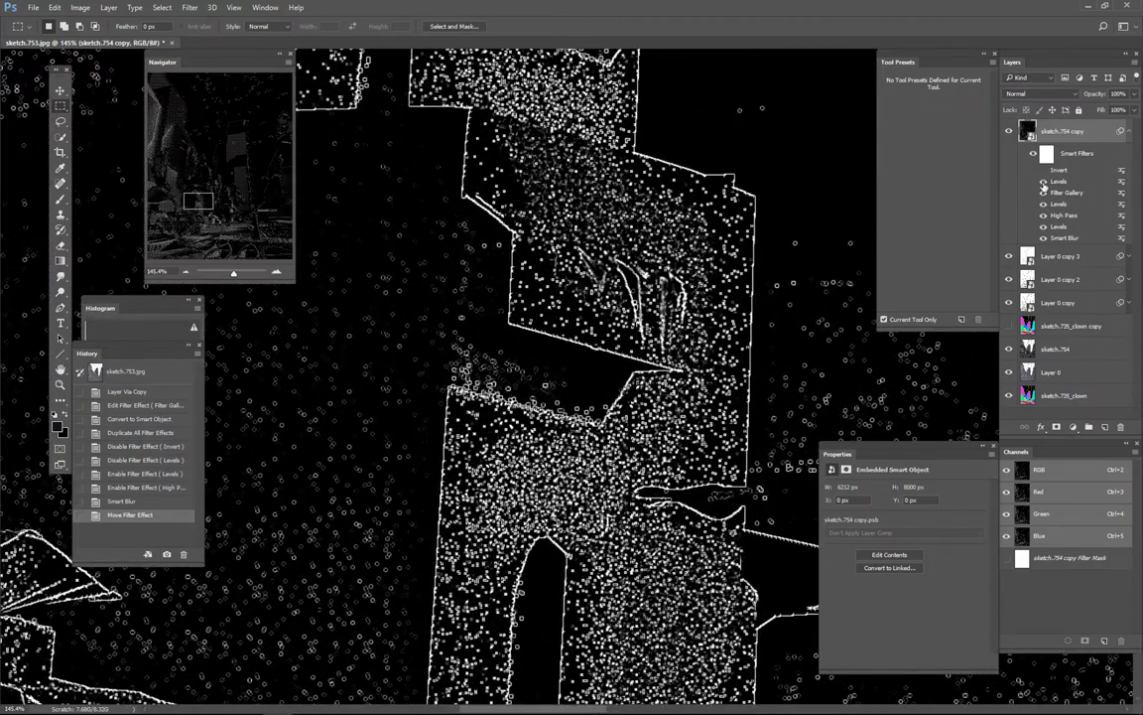
click(1043, 183)
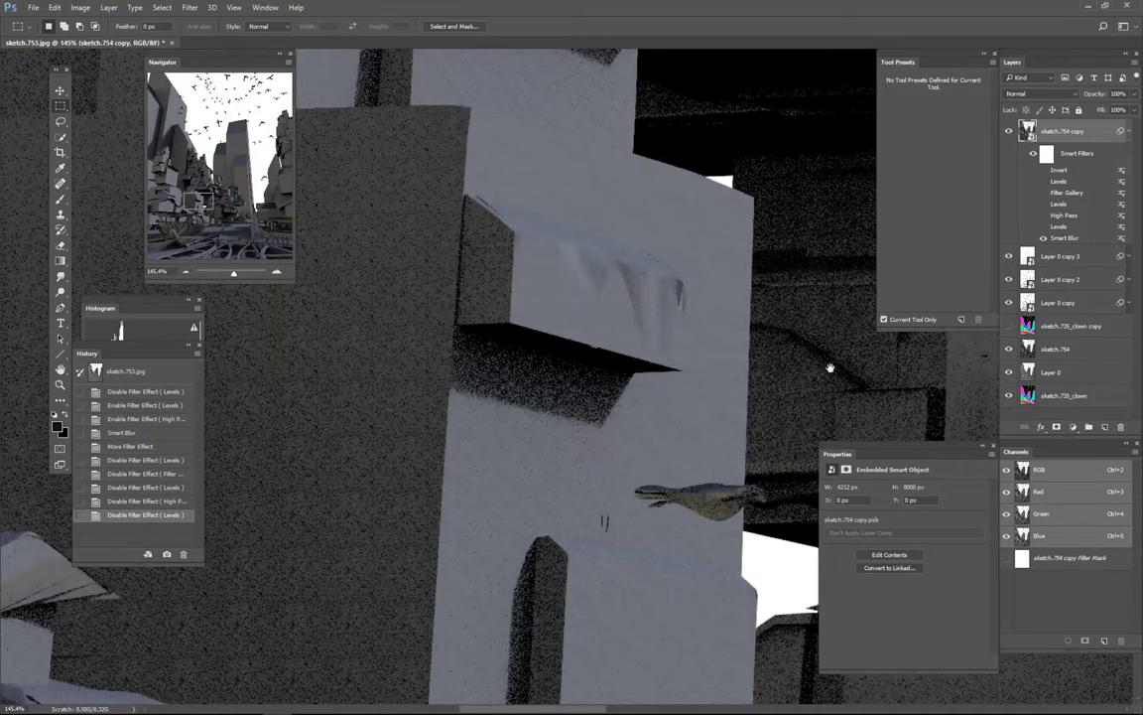
drag(830, 367, 791, 307)
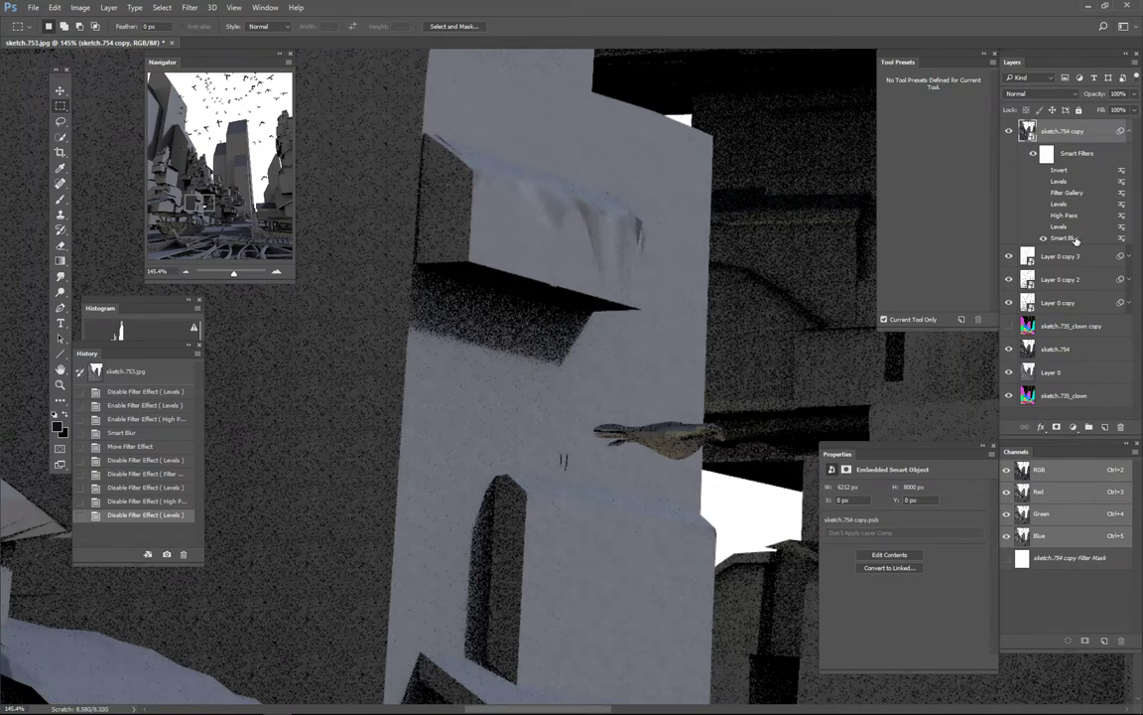
Increase the radius and threshold of the Smart Blur filter on sketch.754 copy to smooth more of the render grain
double_click(1065, 238)
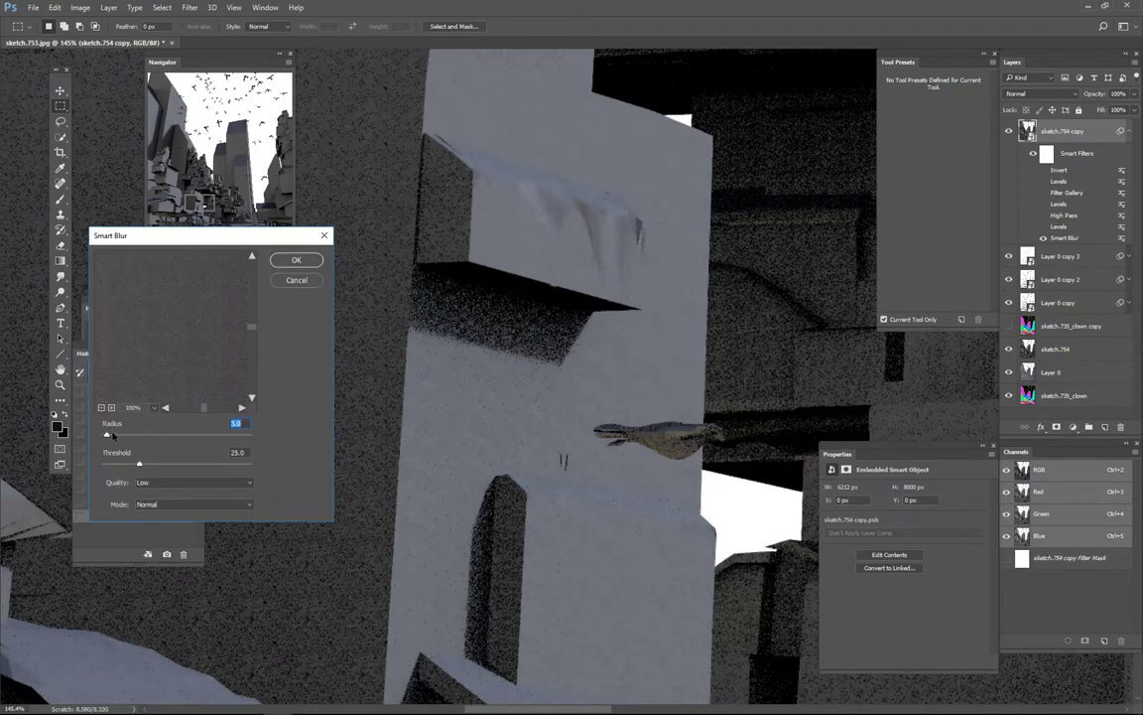
drag(106, 435, 110, 438)
drag(184, 359, 194, 353)
drag(138, 463, 126, 464)
drag(166, 461, 167, 462)
drag(209, 344, 113, 322)
drag(210, 342, 149, 435)
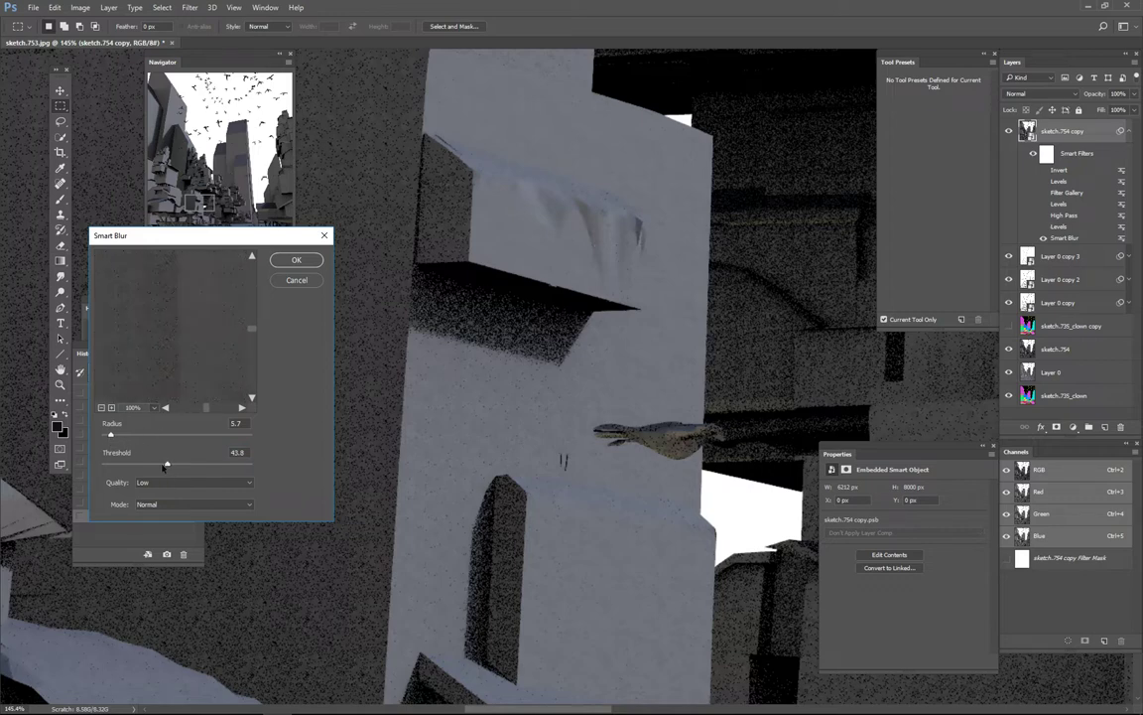
drag(165, 465, 152, 464)
drag(156, 465, 175, 467)
drag(111, 434, 113, 436)
click(299, 262)
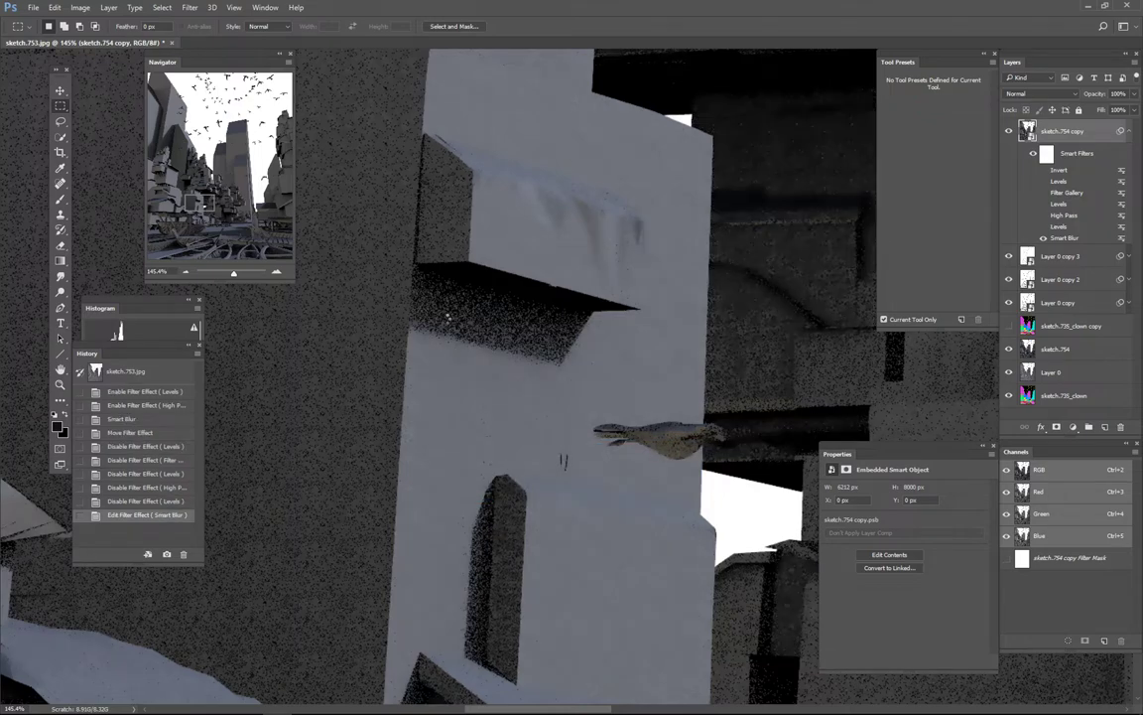
Examine the blurred building walls and roofs at several magnifications for remaining render grain
drag(653, 401, 596, 425)
drag(675, 420, 596, 461)
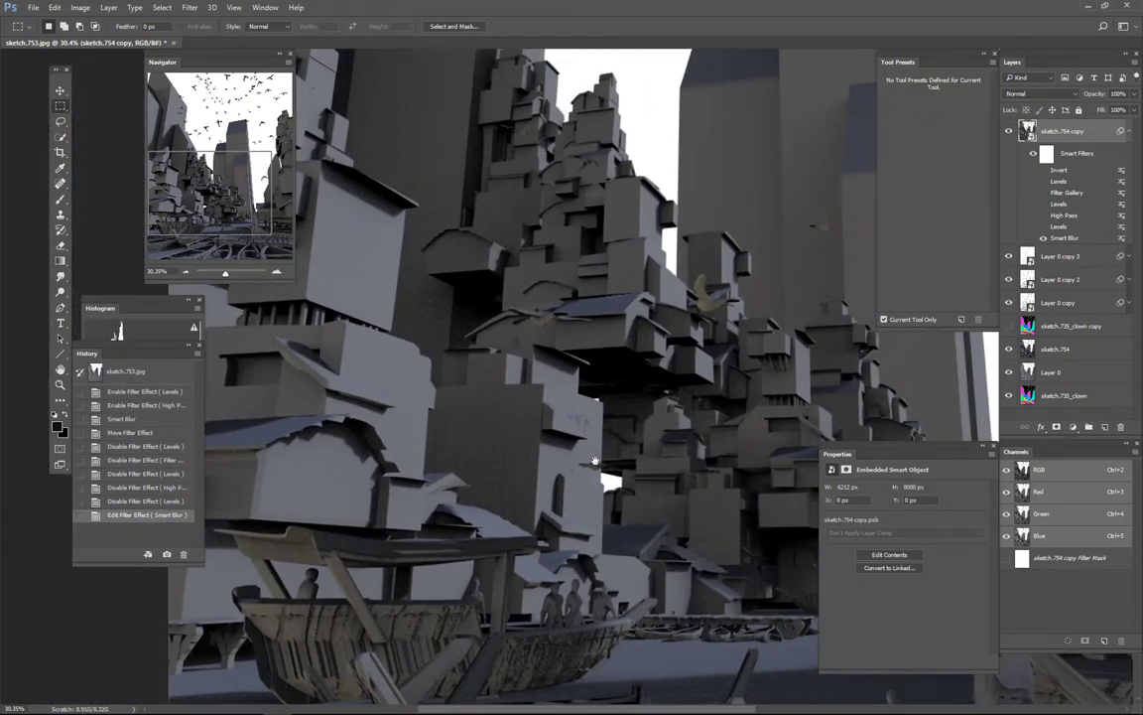
drag(504, 469, 594, 433)
drag(618, 403, 543, 486)
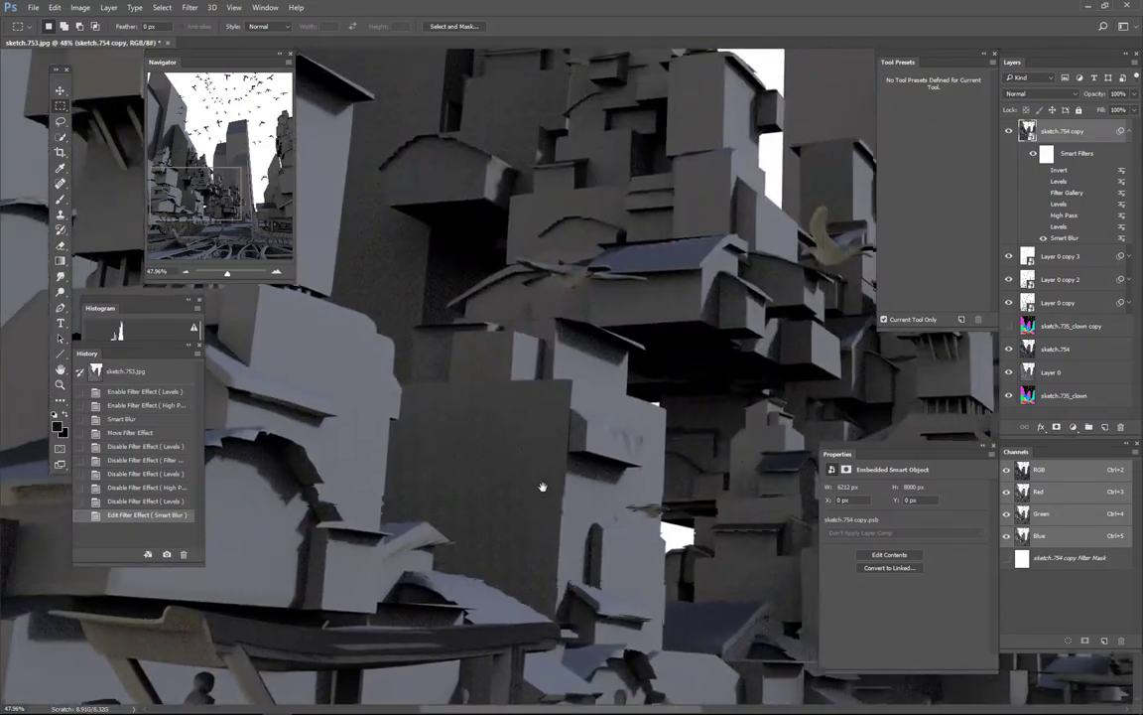
scroll(542, 486, up, 3)
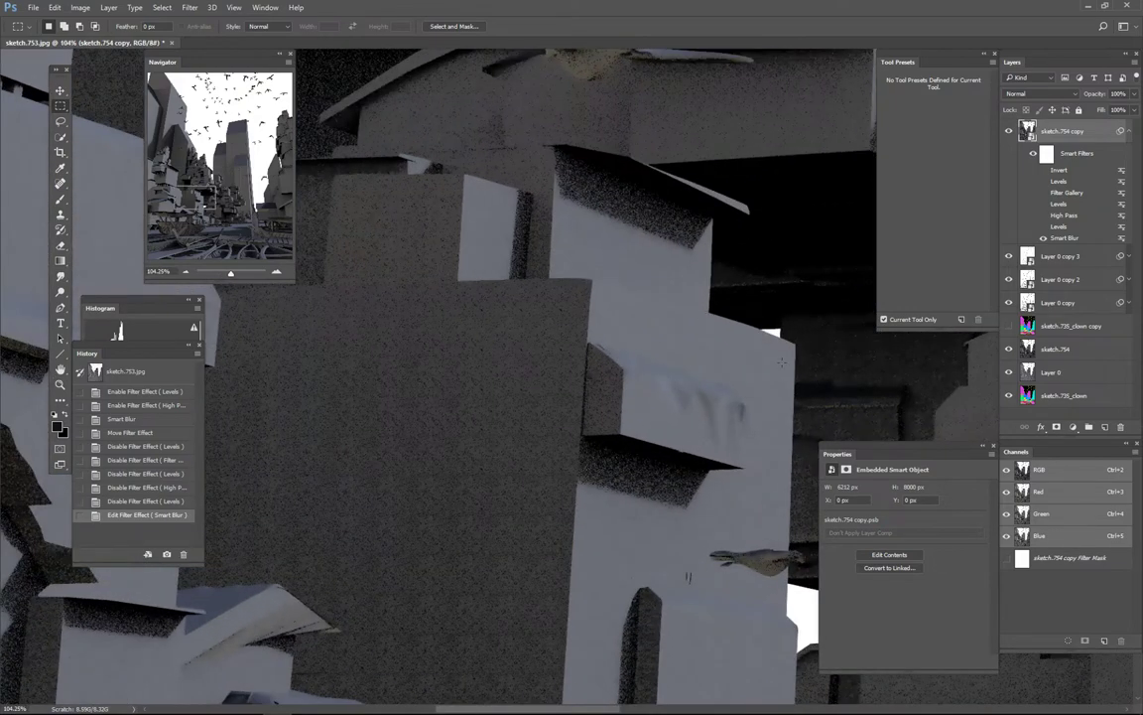
drag(776, 282, 646, 408)
scroll(660, 397, down, 2)
drag(748, 316, 607, 439)
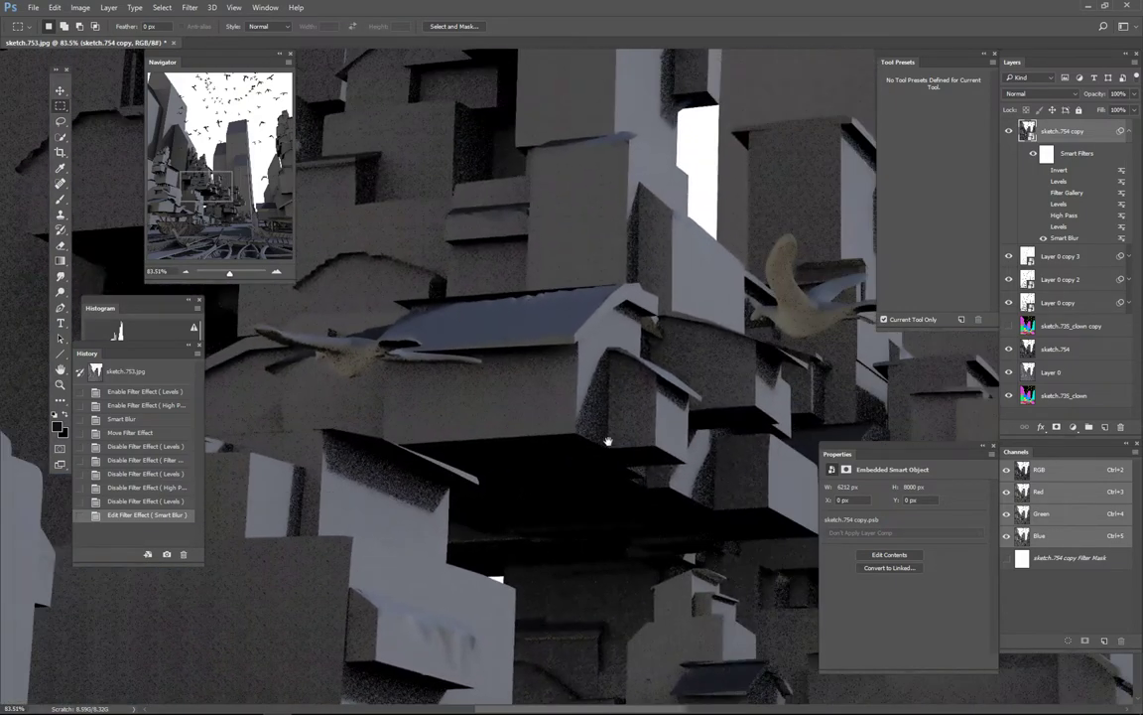
drag(672, 405, 636, 466)
scroll(585, 337, up, 3)
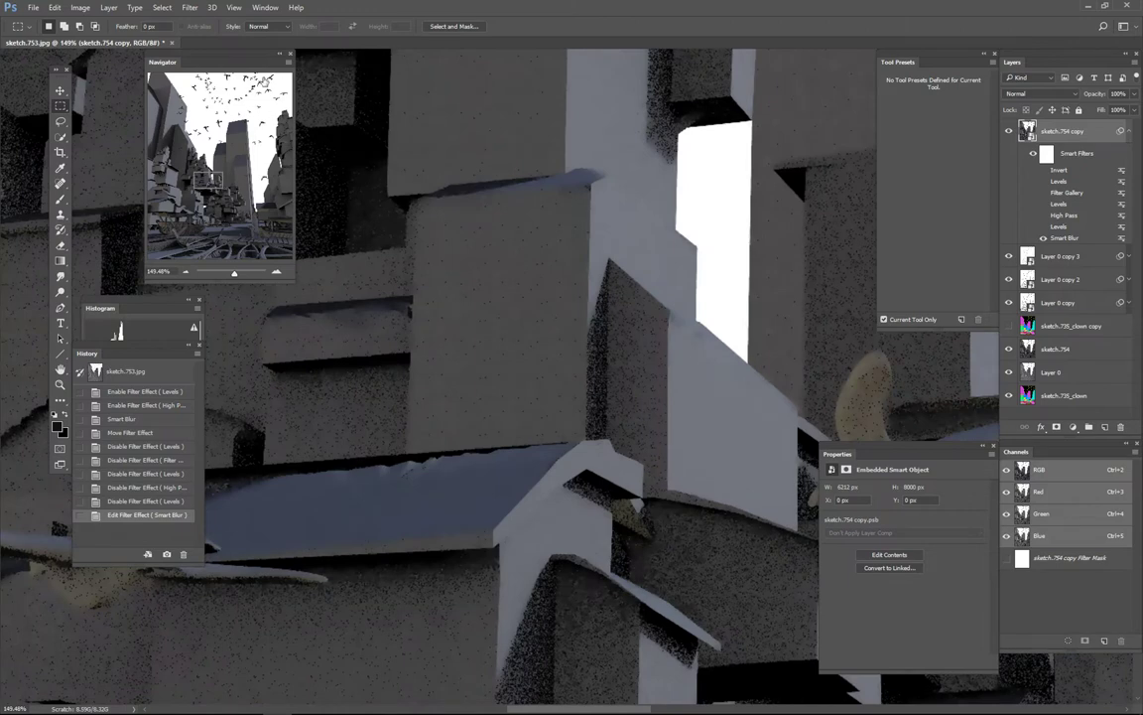
click(189, 8)
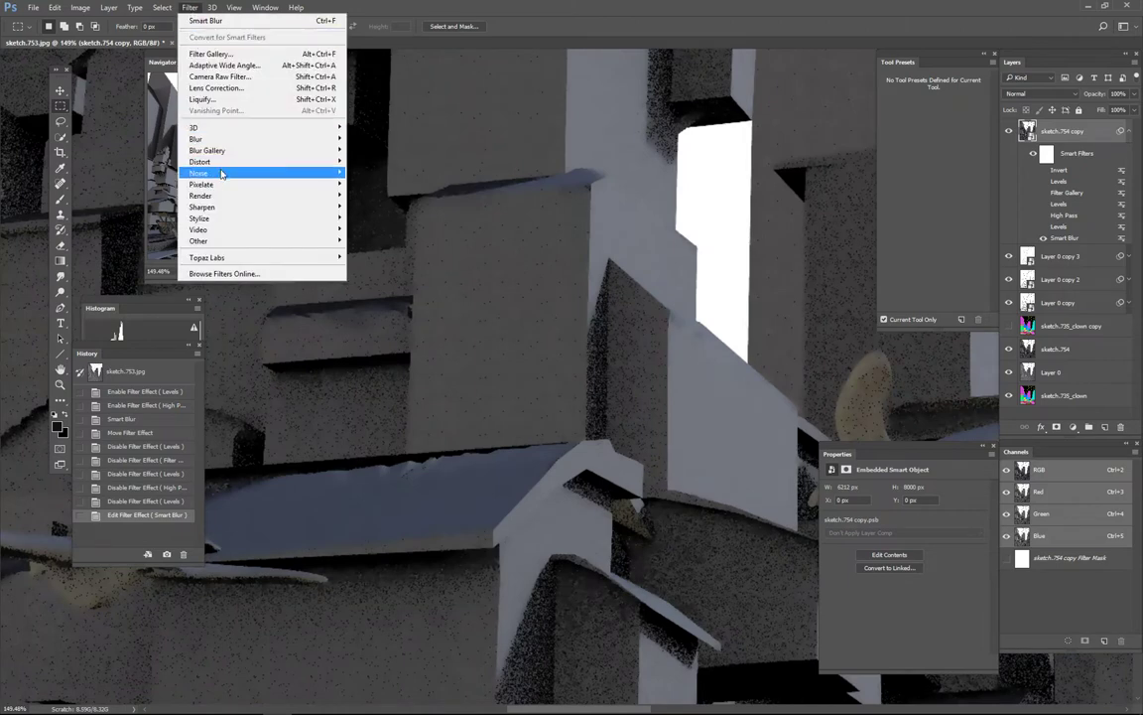
mouse_move(195, 173)
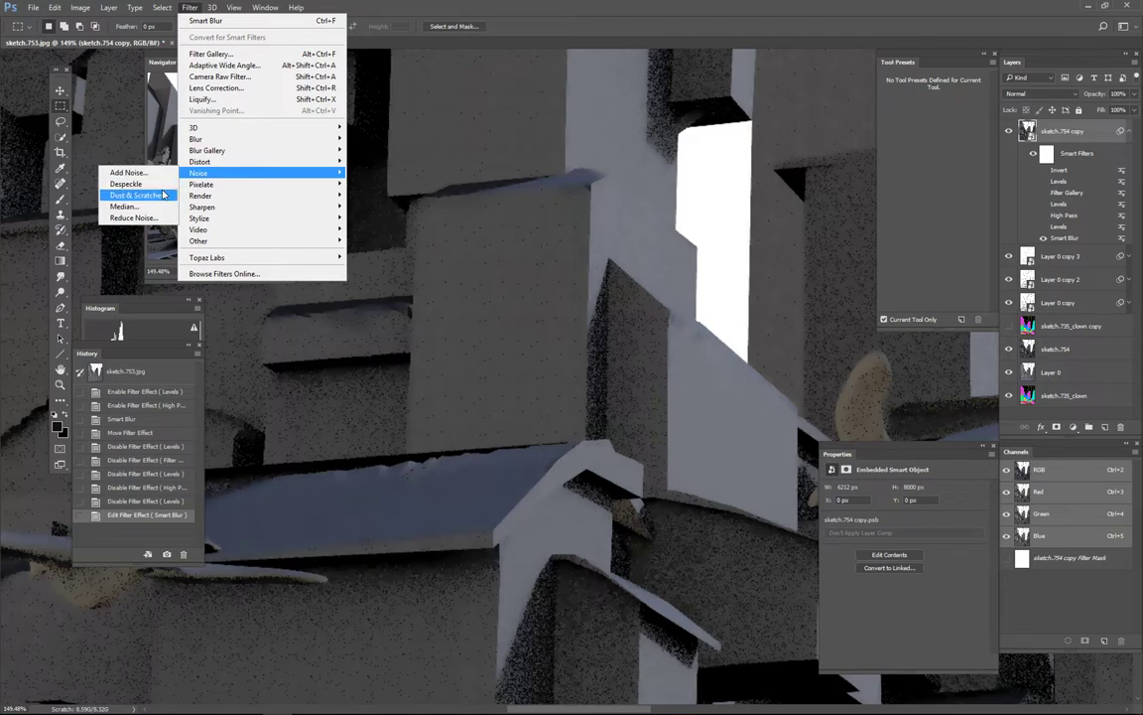
click(574, 39)
Inspect the Smart Blur result around the upper towers and the flying birds, both close up and from farther out
drag(720, 220, 579, 459)
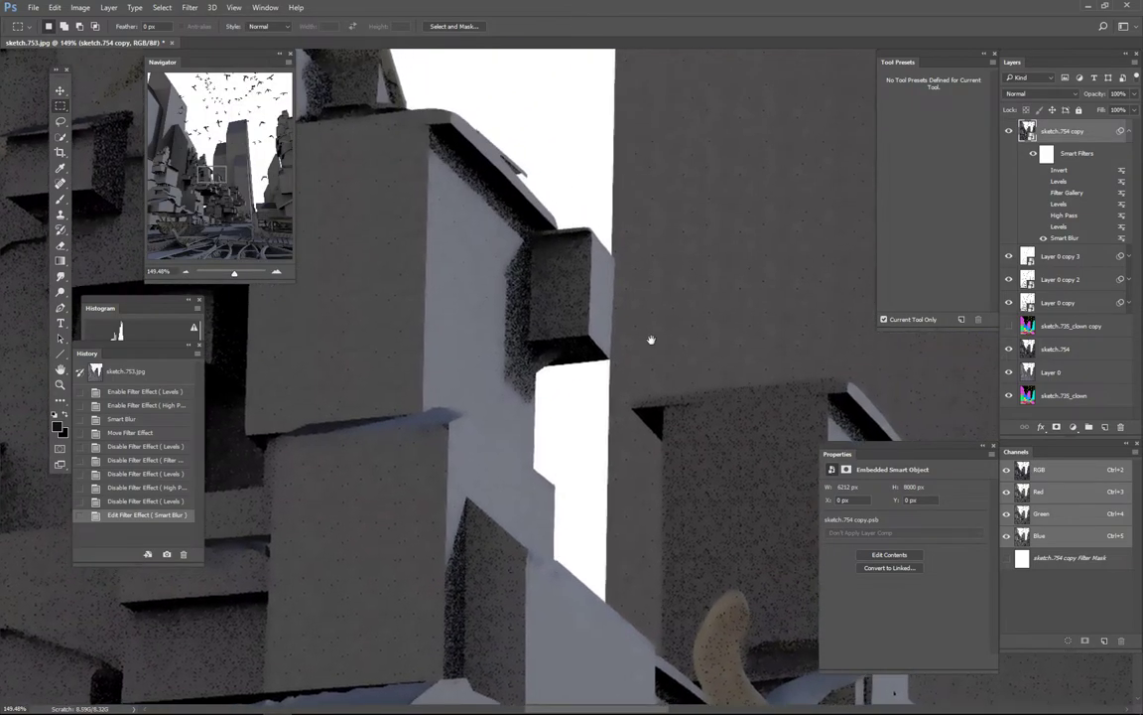
drag(716, 348, 641, 316)
scroll(658, 406, down, 2)
drag(658, 406, 633, 414)
scroll(632, 412, up, 2)
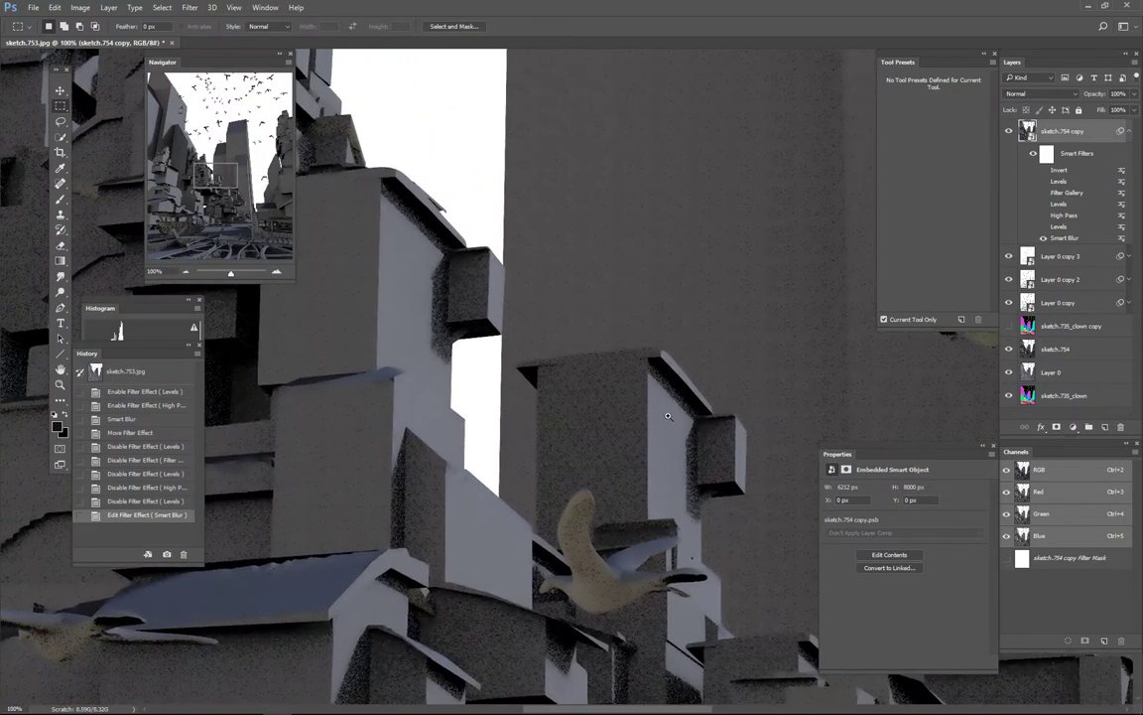
scroll(785, 415, down, 6)
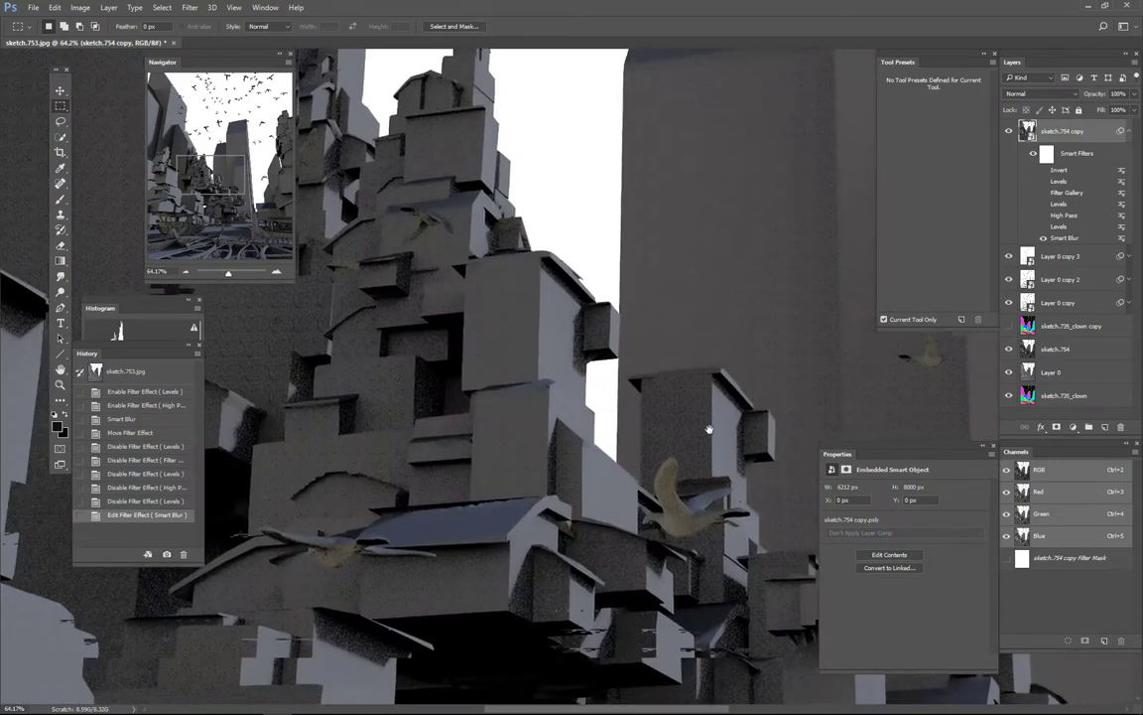
Examine the Smart Blur result close up on the central tower cluster and large bird, and down to the waterfront houses and boats
scroll(753, 328, up, 5)
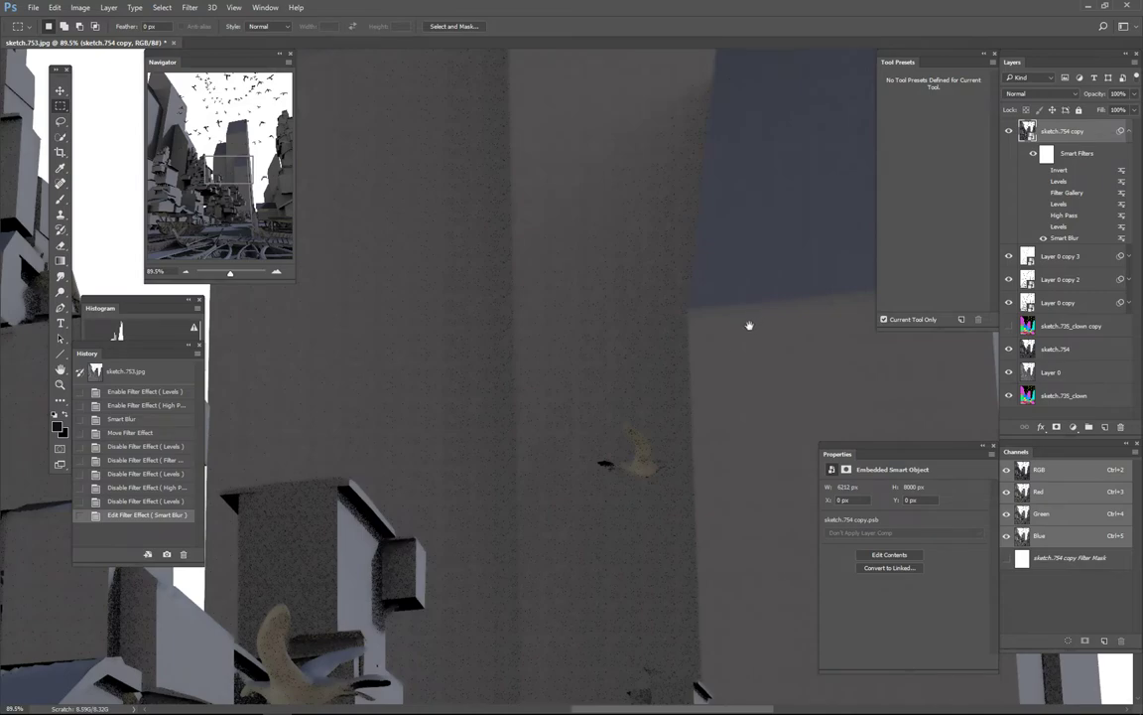
drag(749, 326, 718, 388)
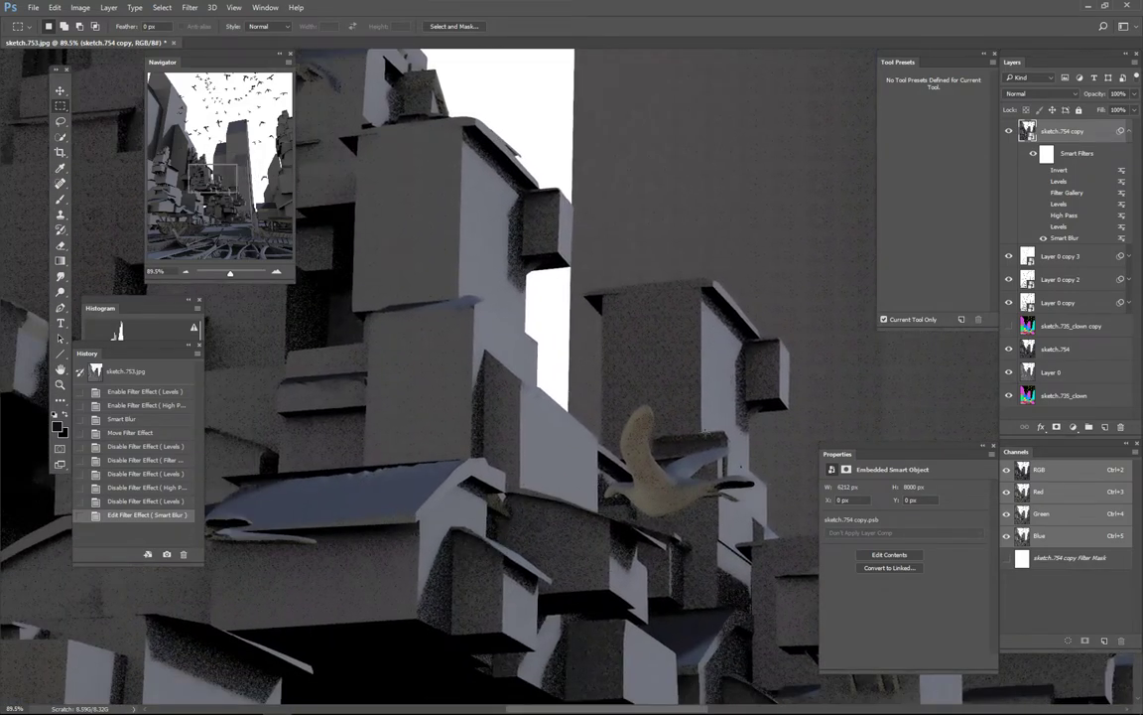
drag(737, 393, 711, 311)
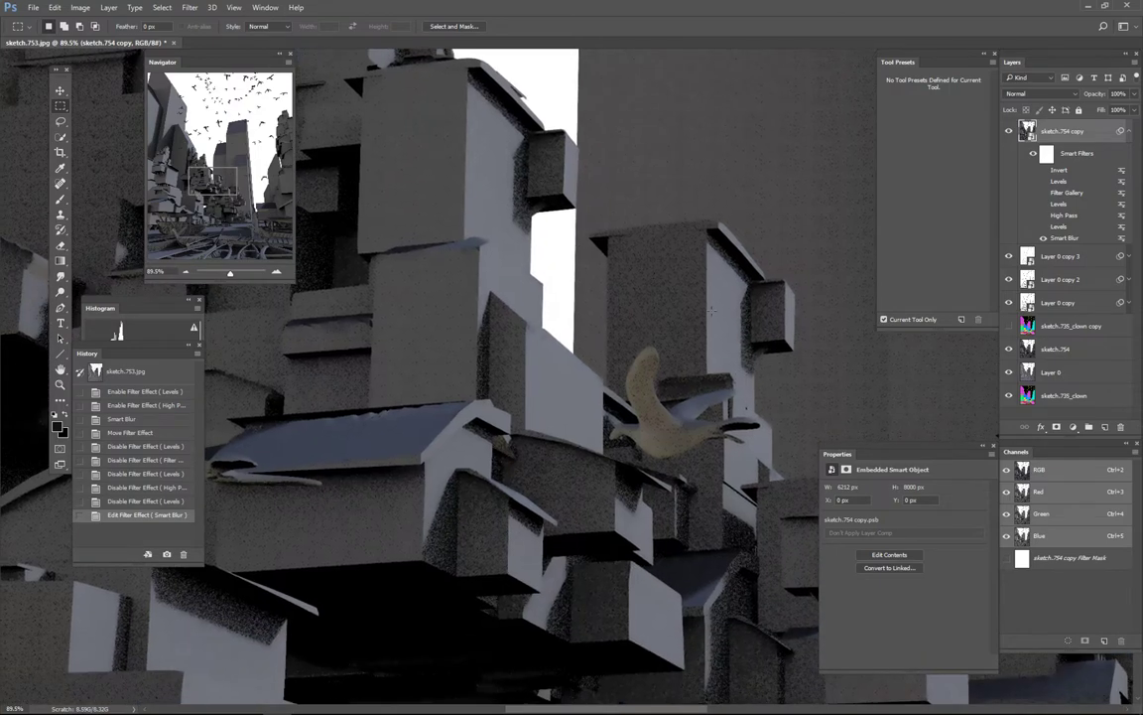
alt+click(741, 376)
alt+click(696, 457)
drag(696, 473, 645, 421)
drag(594, 486, 704, 398)
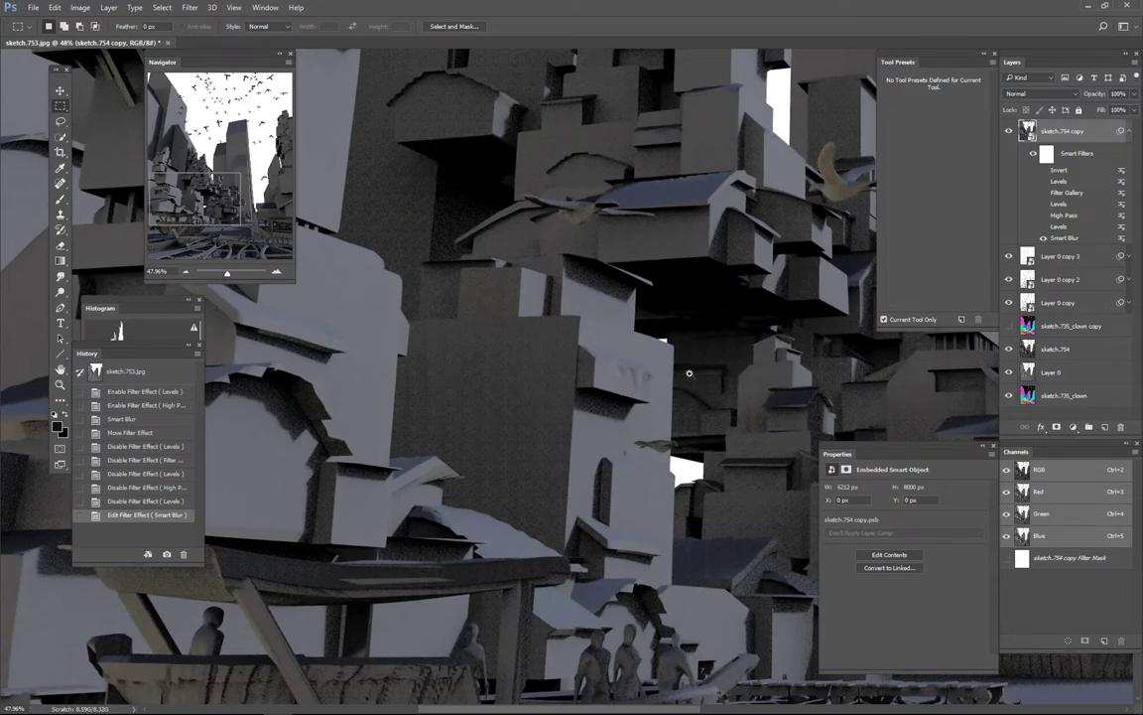
scroll(695, 357, down, 1)
drag(683, 416, 652, 388)
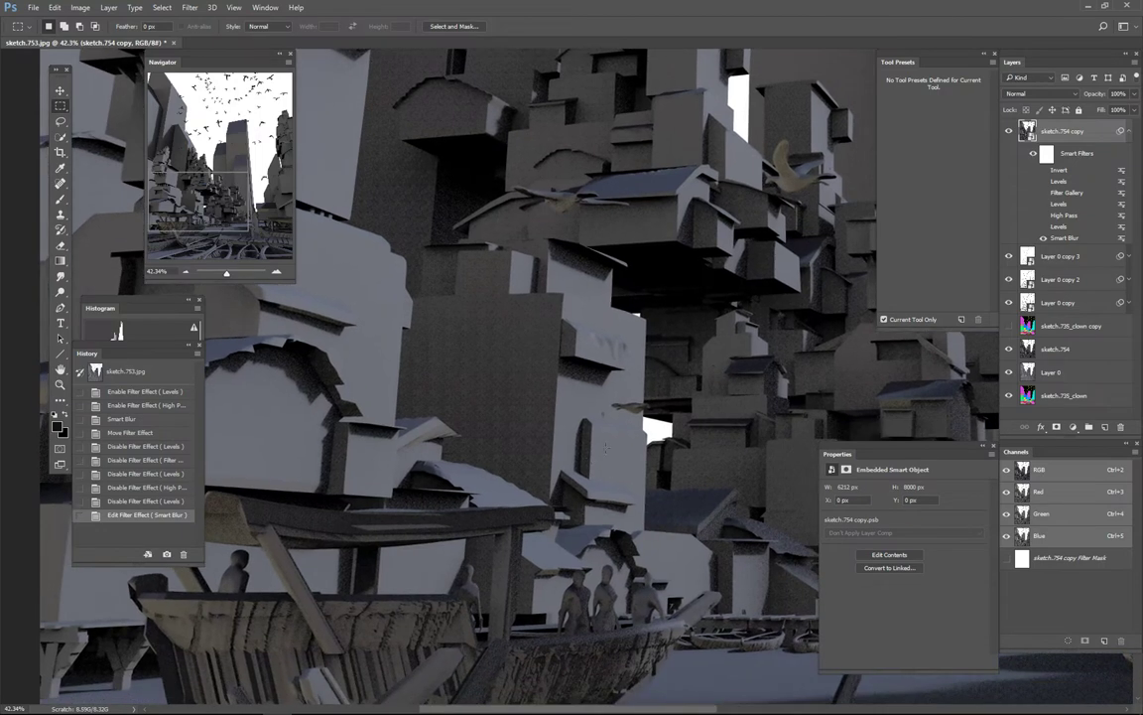
drag(599, 480, 589, 436)
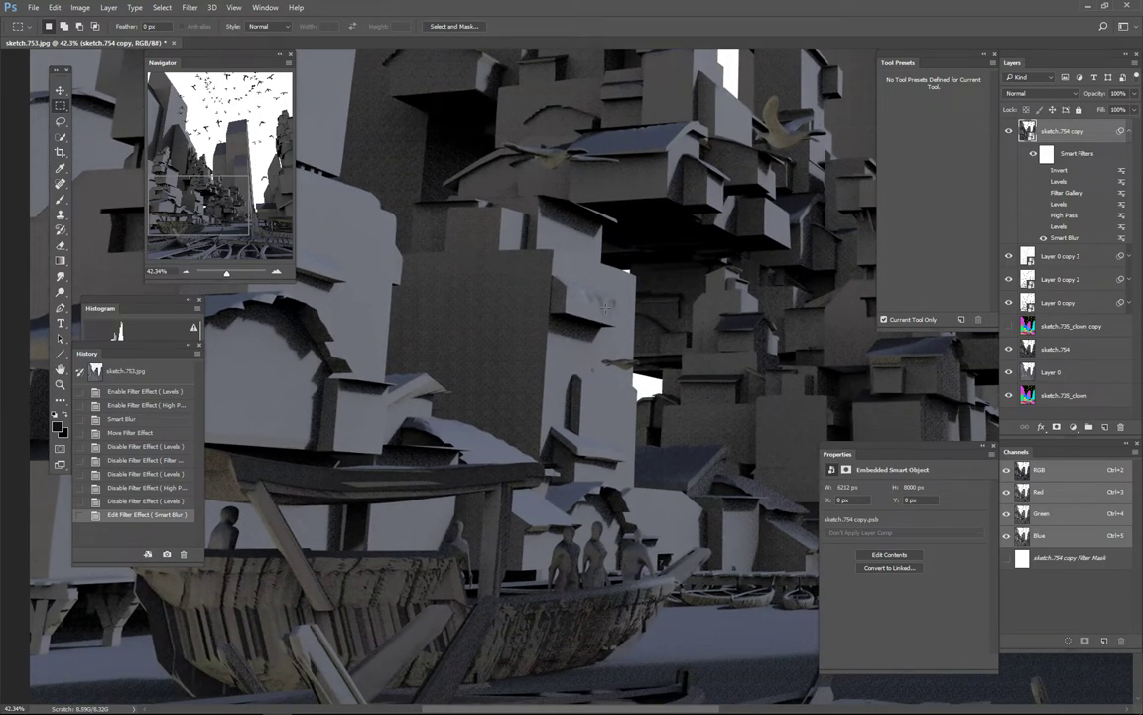
Compare the smoothed stacked houses, background skyscrapers and harbor at several wider magnifications for leftover grain
drag(607, 289, 728, 445)
drag(741, 246, 722, 352)
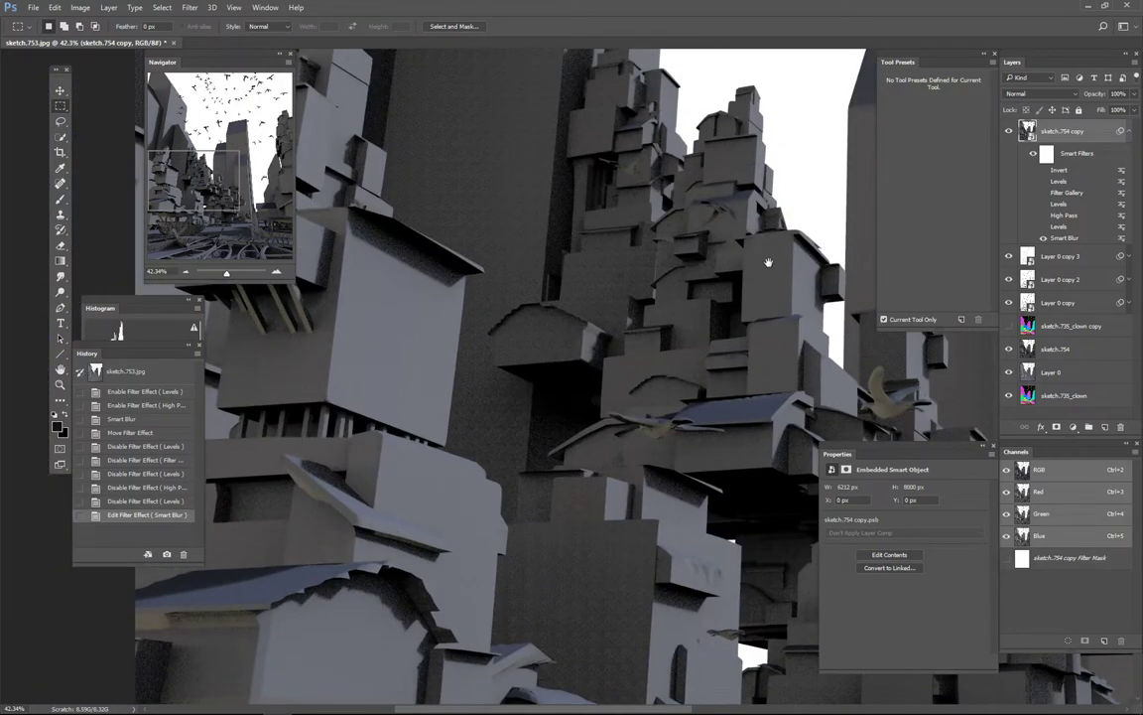
scroll(772, 268, down, 2)
drag(696, 298, 462, 254)
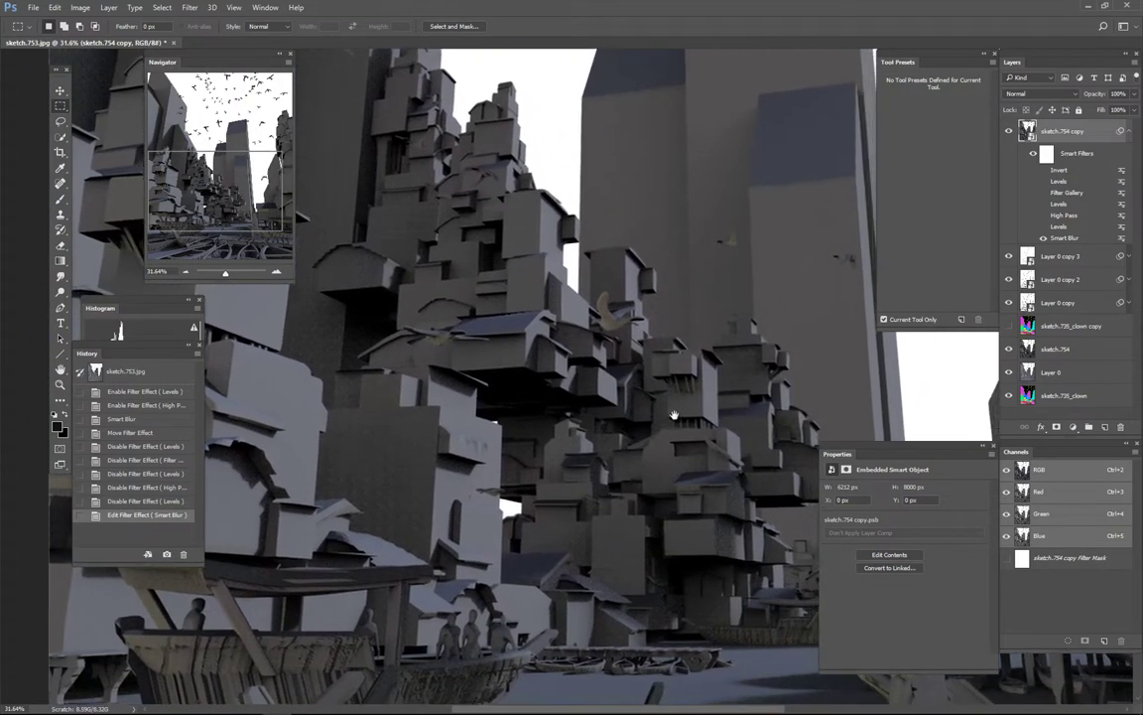
drag(674, 416, 541, 321)
scroll(594, 363, down, 1)
scroll(592, 363, down, 1)
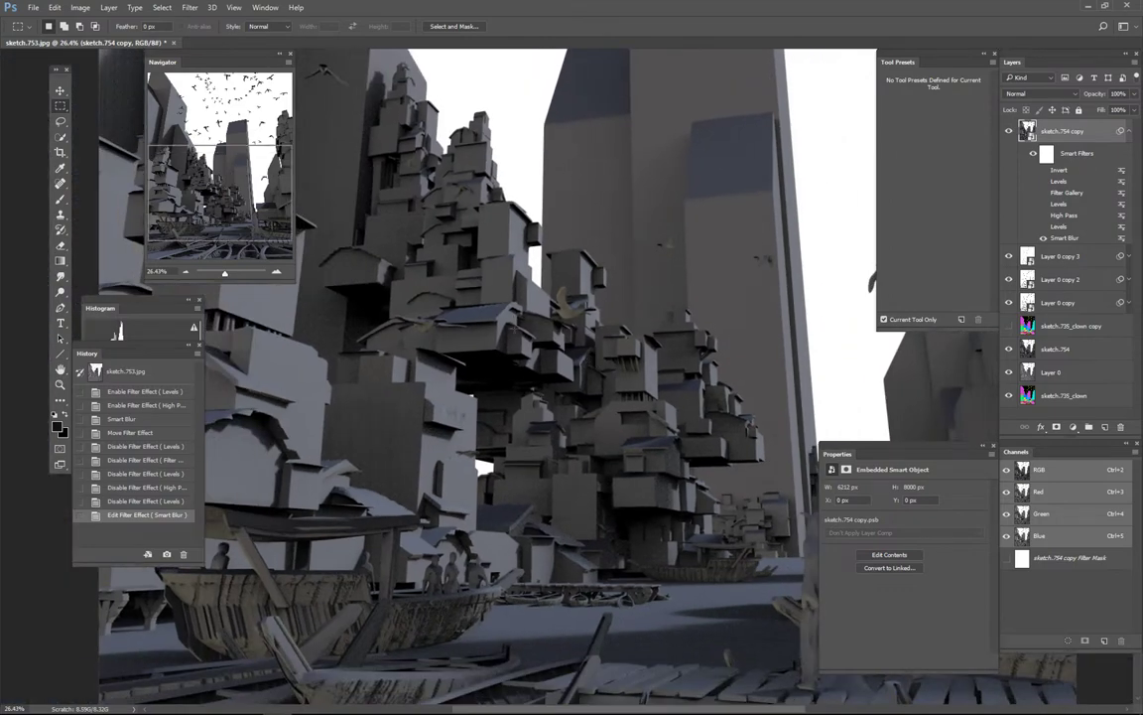
scroll(720, 394, down, 5)
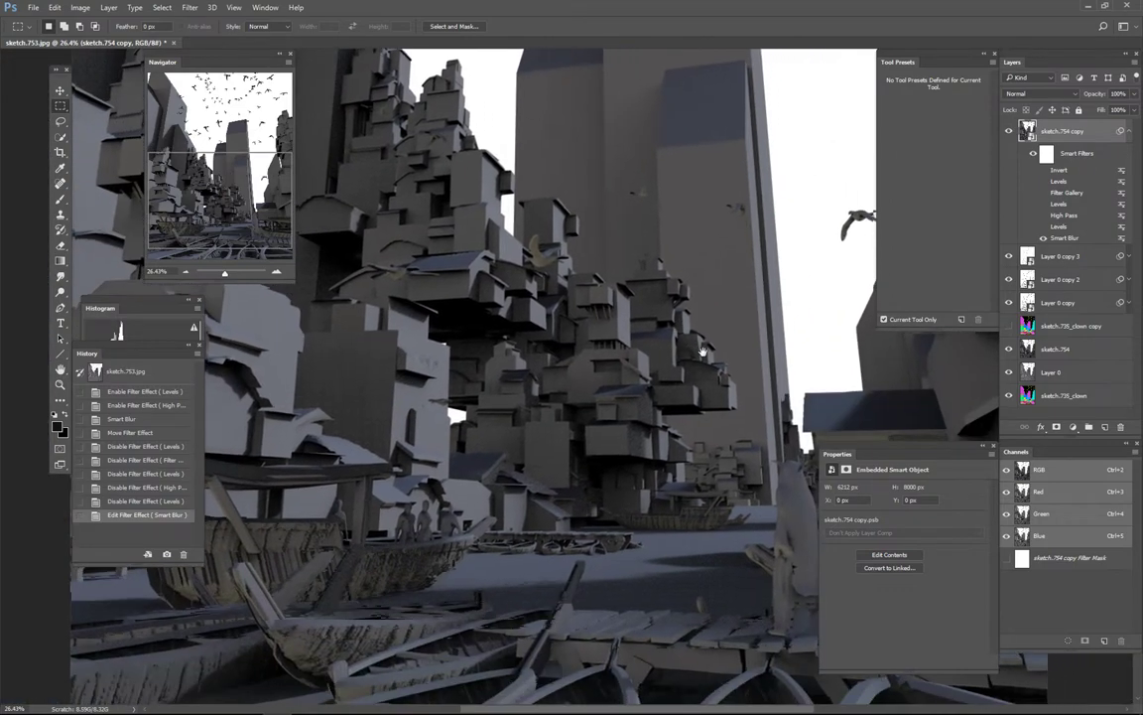
drag(672, 364, 615, 438)
scroll(530, 383, up, 5)
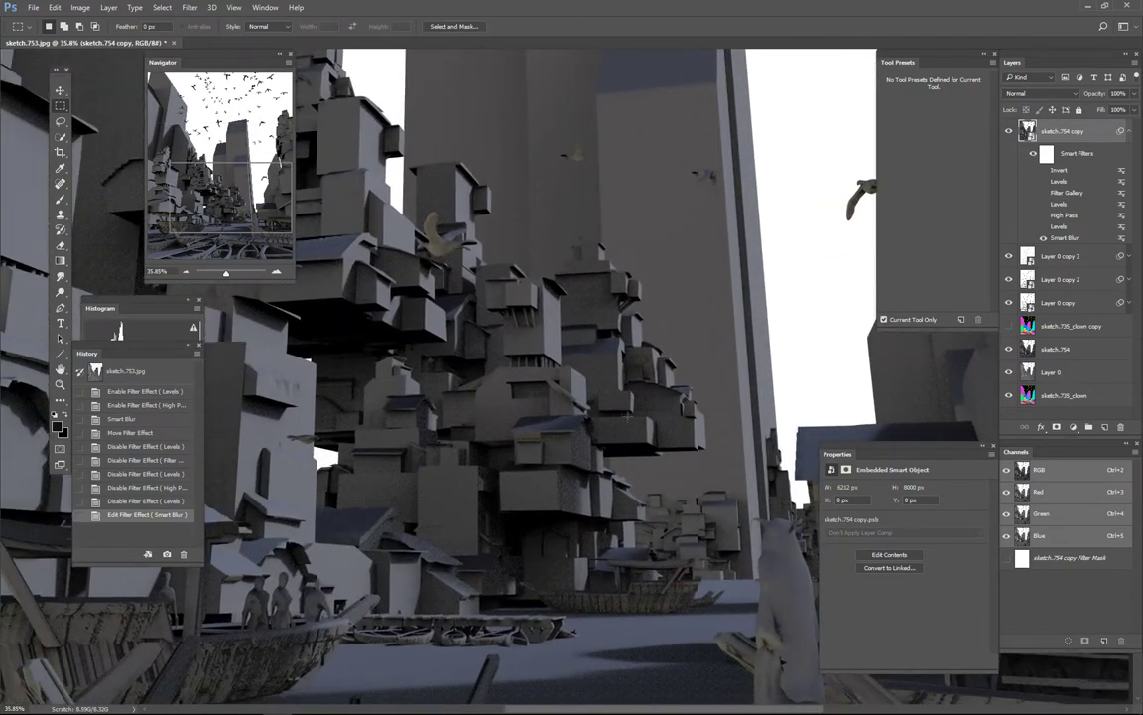
scroll(660, 392, down, 4)
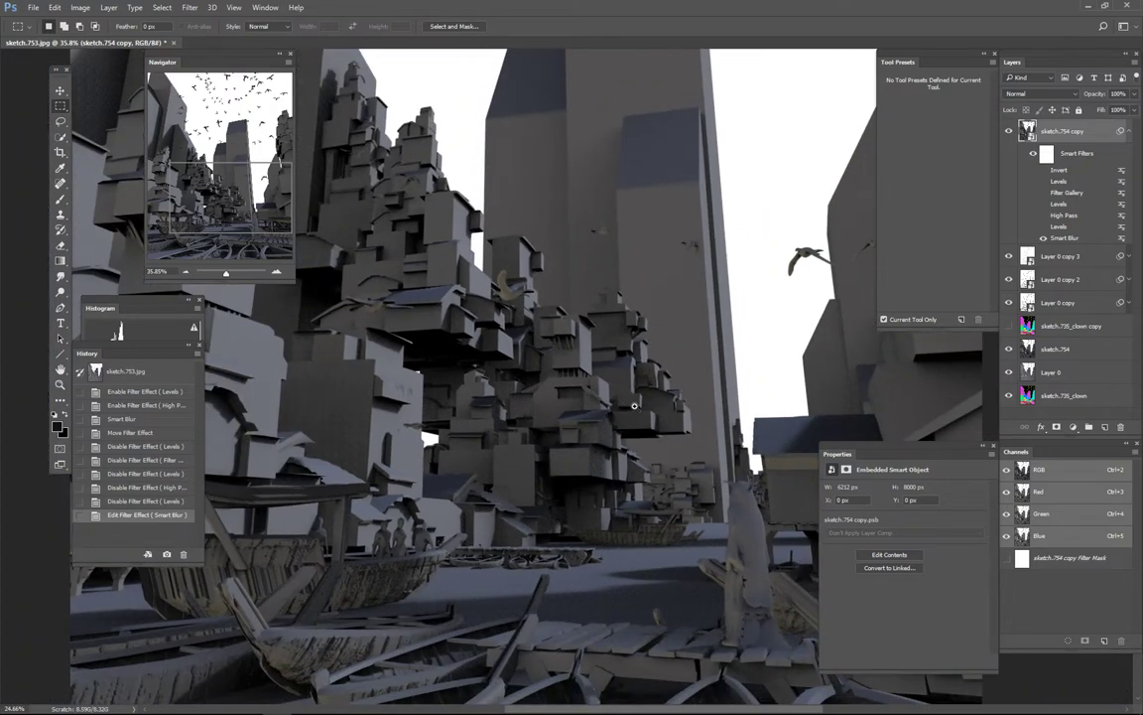
scroll(591, 434, up, 2)
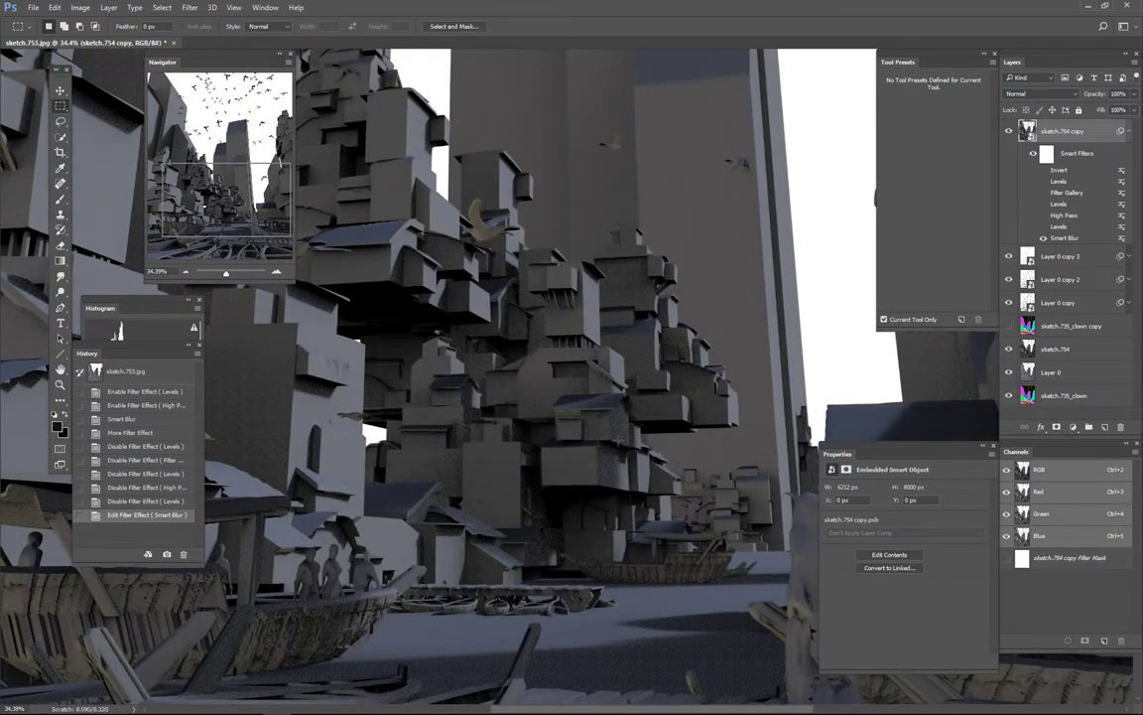
scroll(630, 422, down, 2)
Inspect the shadowed walls and roof edges of the foreground towers, then the smoothed city render from farther out
scroll(623, 424, up, 4)
drag(614, 350, 703, 347)
drag(562, 286, 713, 332)
drag(596, 466, 580, 529)
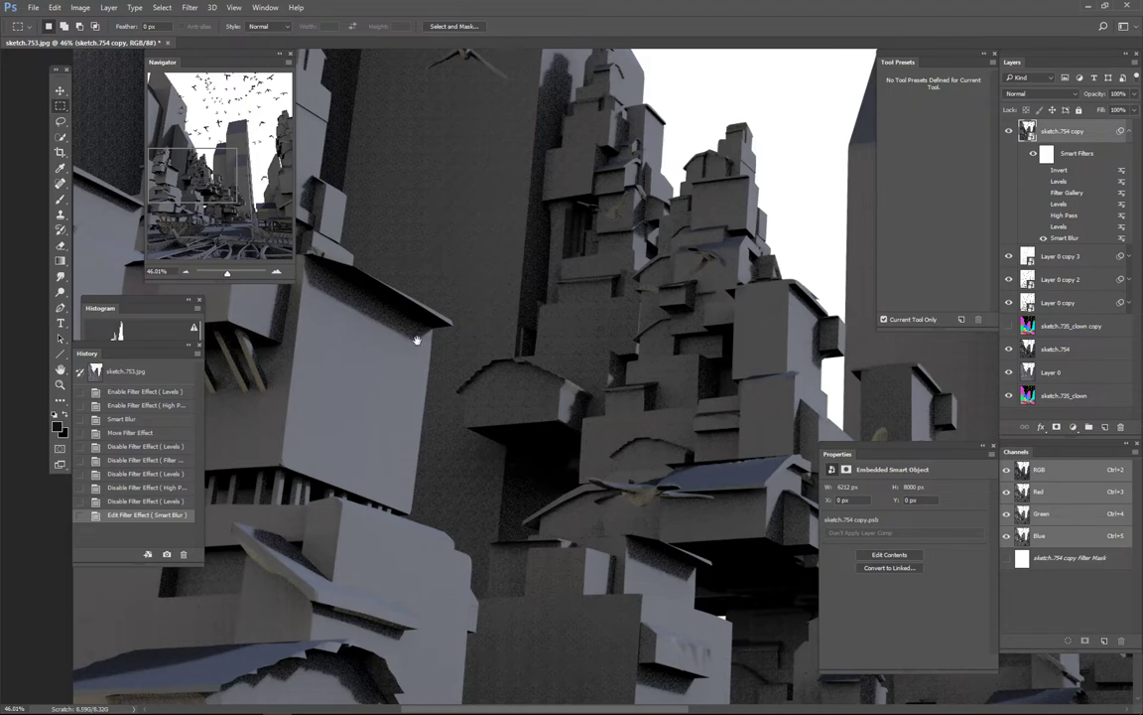
scroll(417, 341, left, 4)
scroll(549, 359, down, 1)
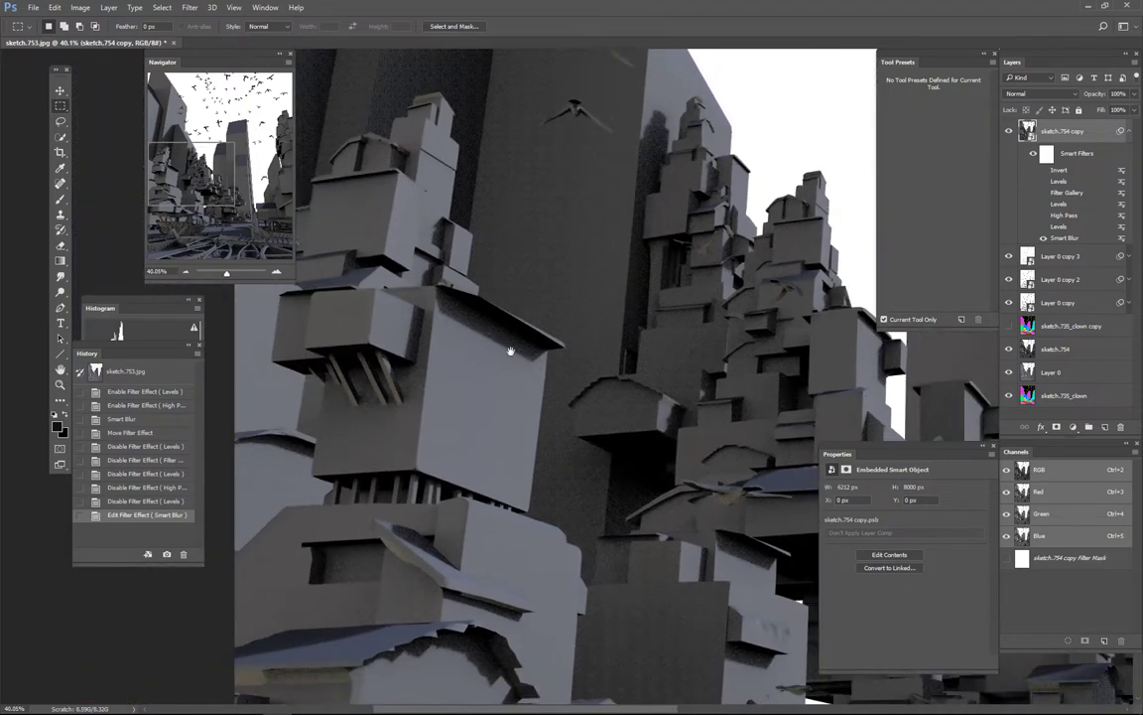
drag(581, 358, 564, 352)
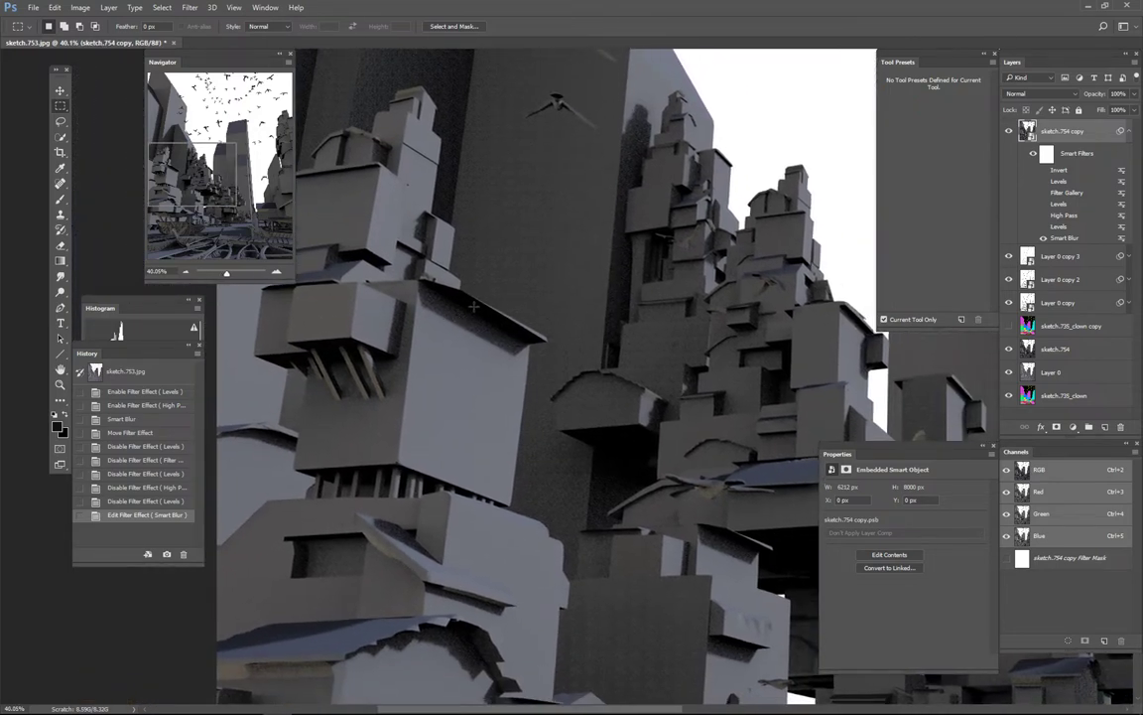
scroll(642, 341, down, 6)
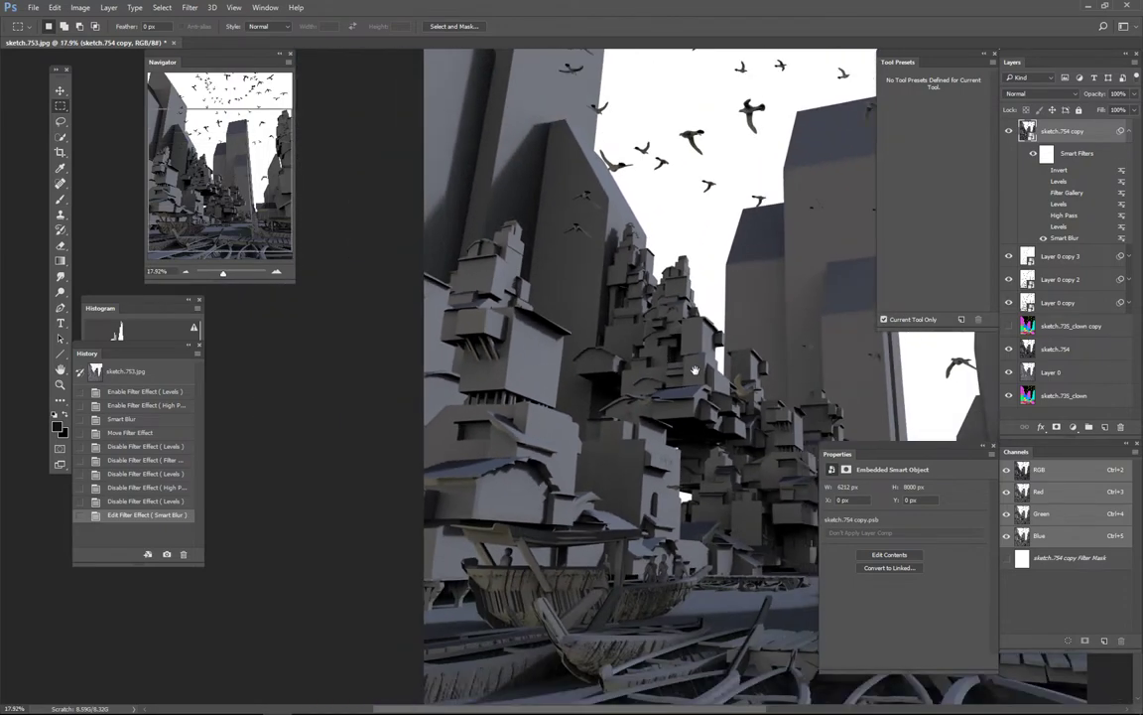
drag(695, 371, 576, 366)
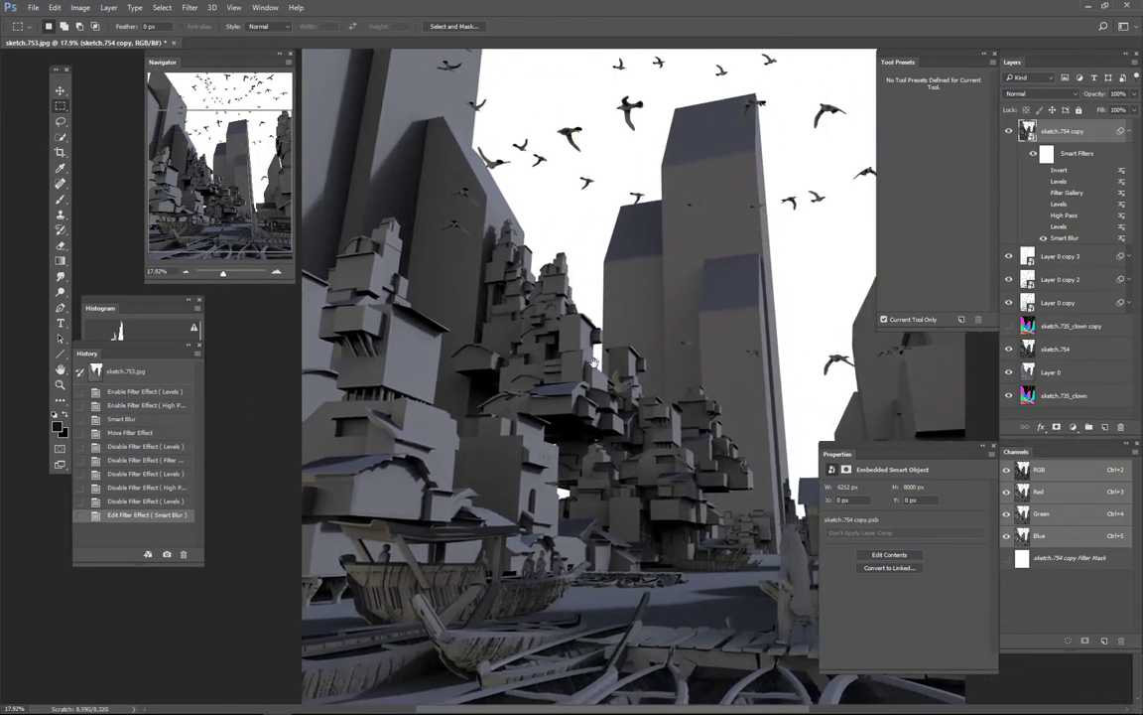
scroll(755, 364, down, 2)
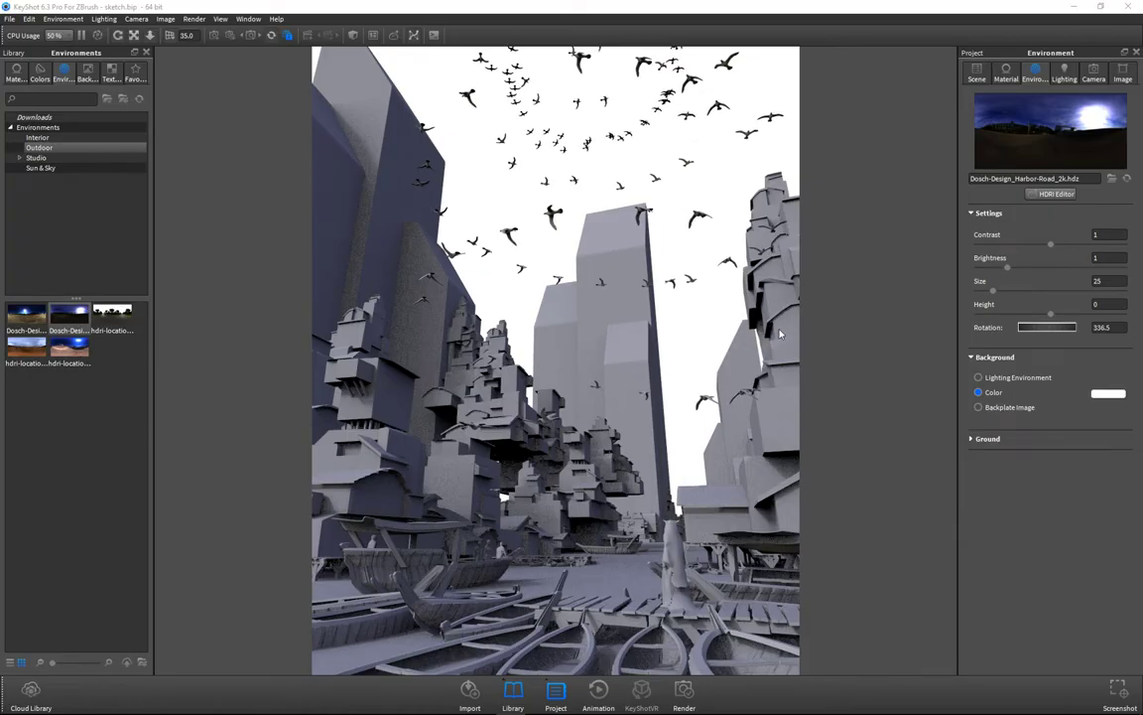
Switch to KeyShot, rotate the lighting environment to 353.75, and replace it with the All White studio environment
drag(720, 339, 519, 294)
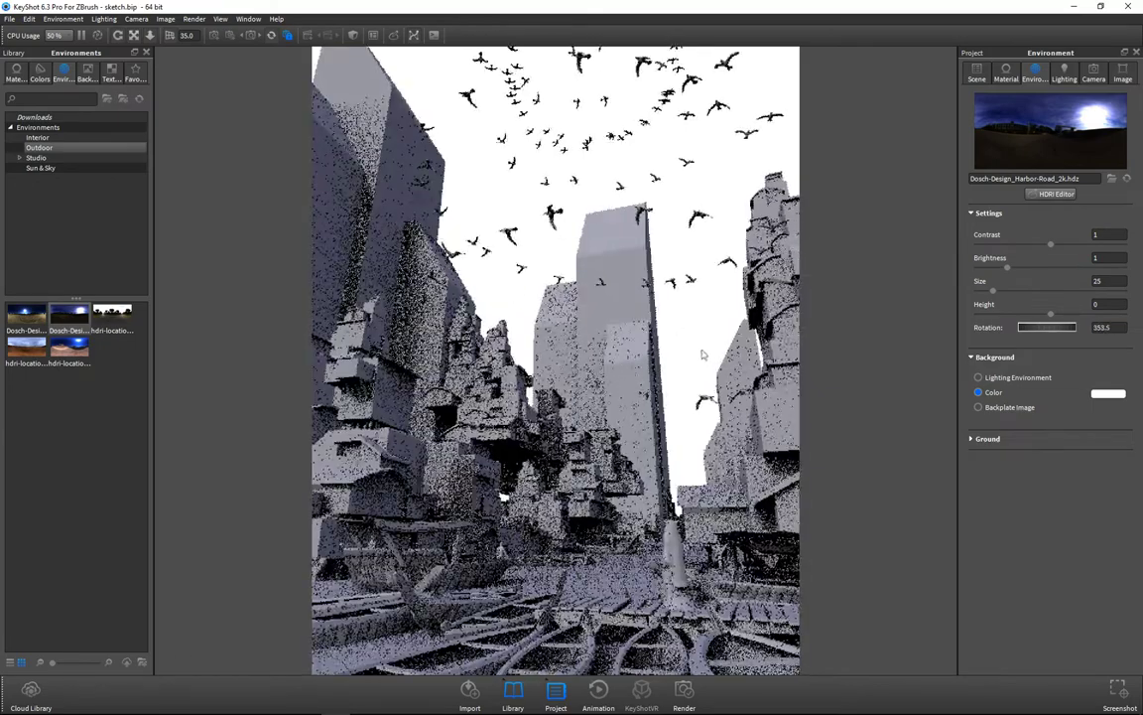
drag(703, 351, 663, 359)
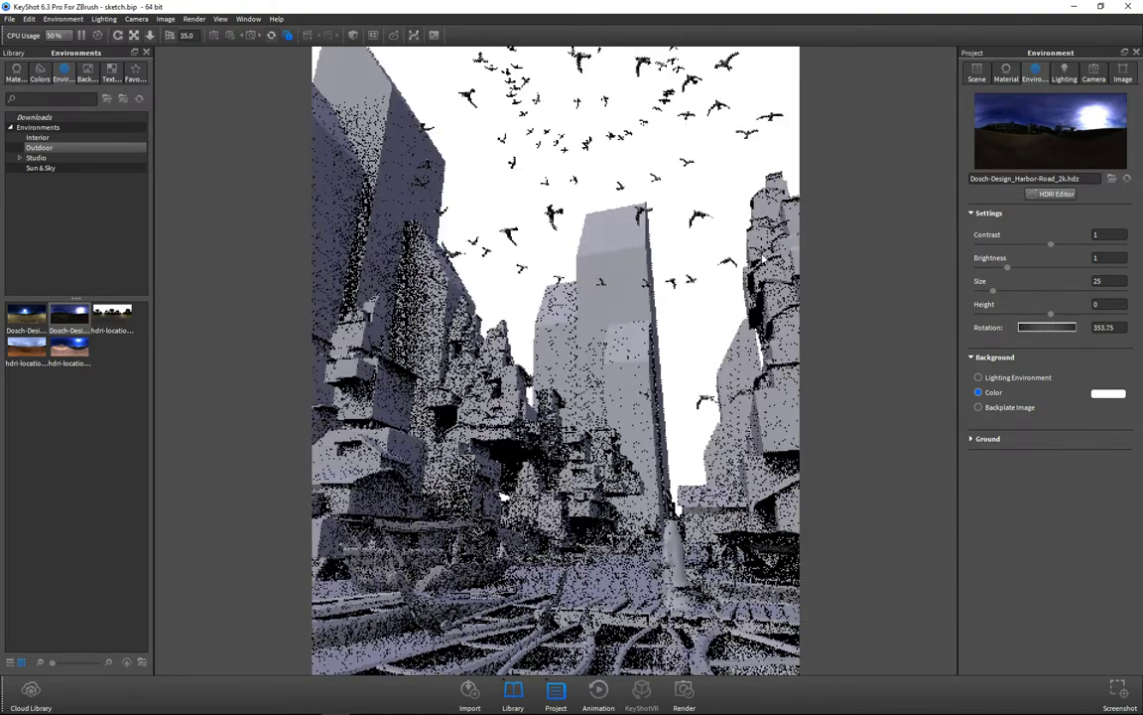
click(38, 137)
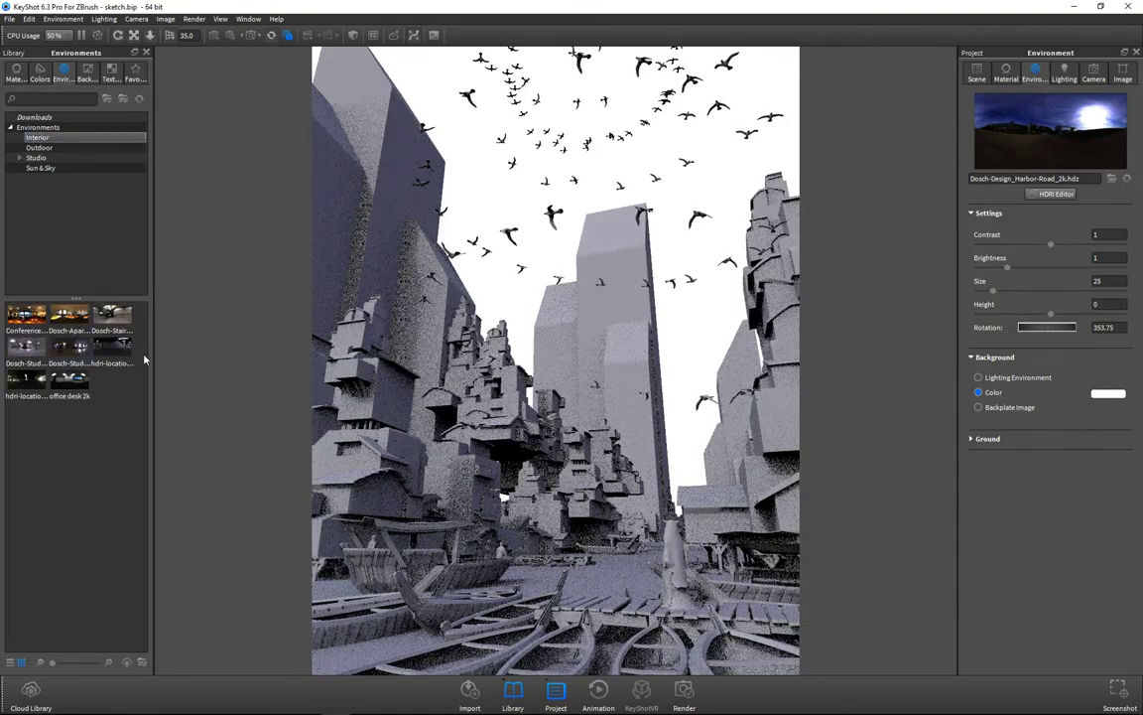
click(22, 159)
drag(68, 411, 514, 316)
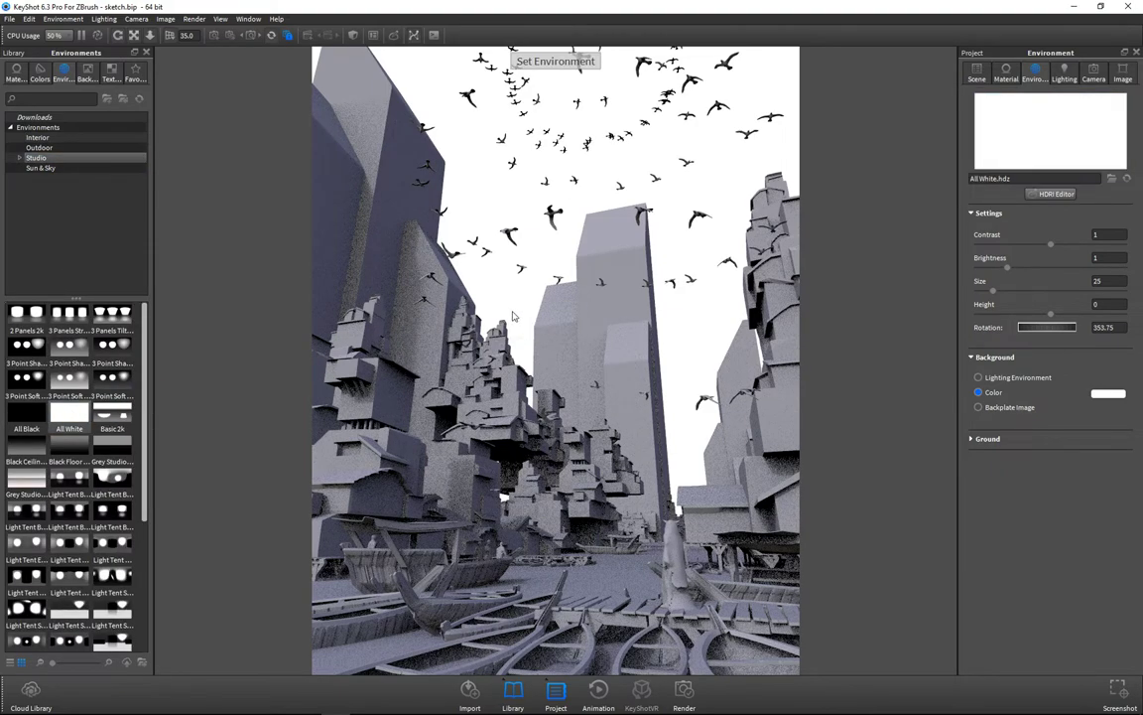
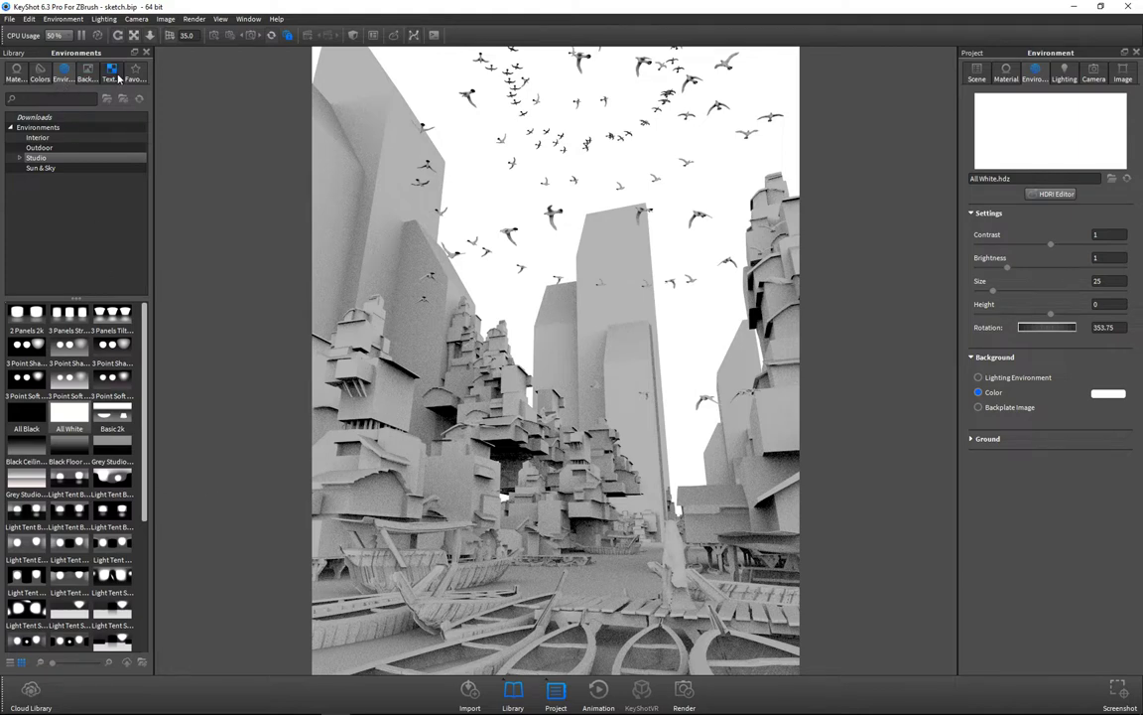
Apply the outdoor Dosch-Design_Harbor-Road_2k environment to the scene in place of the All White one
click(44, 148)
click(41, 137)
click(43, 146)
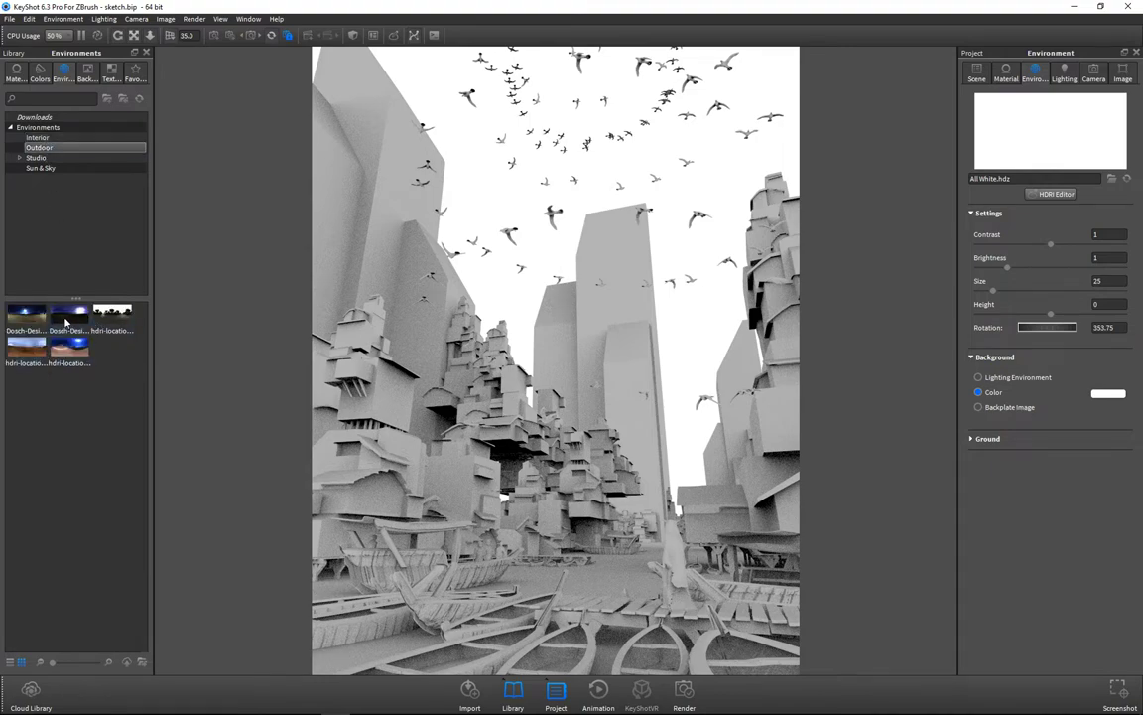
drag(66, 320, 441, 302)
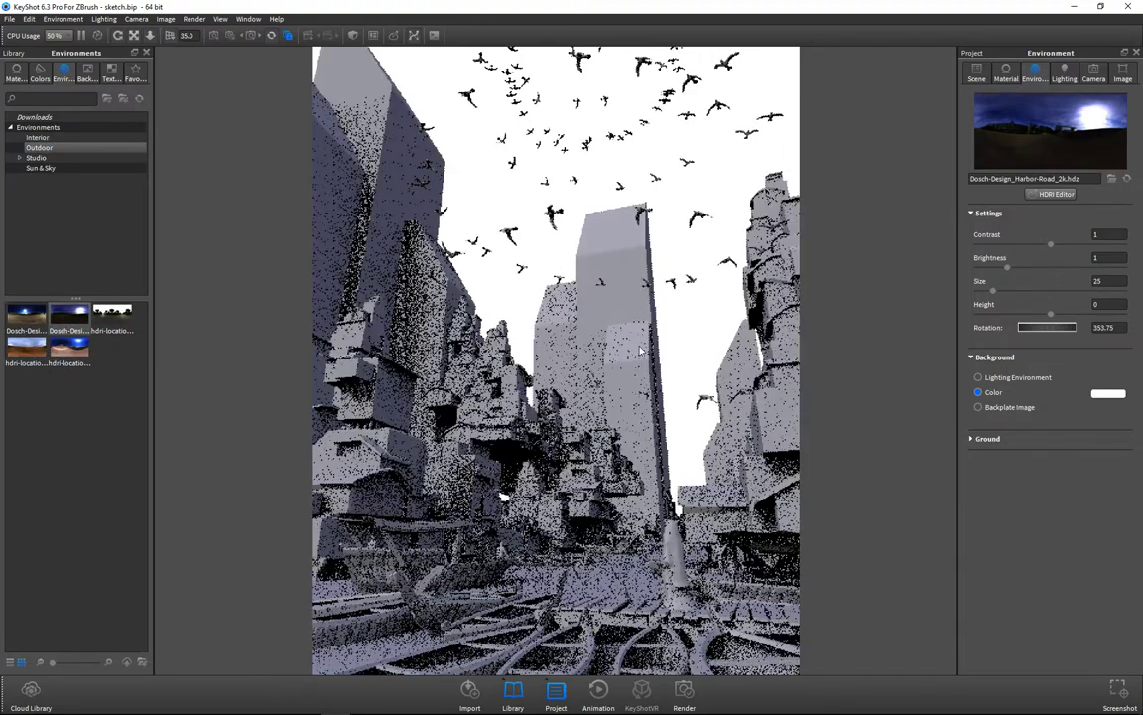
Try several light directions by rotating the Harbor Road environment, and leave its rotation at 359.25
drag(640, 350, 407, 248)
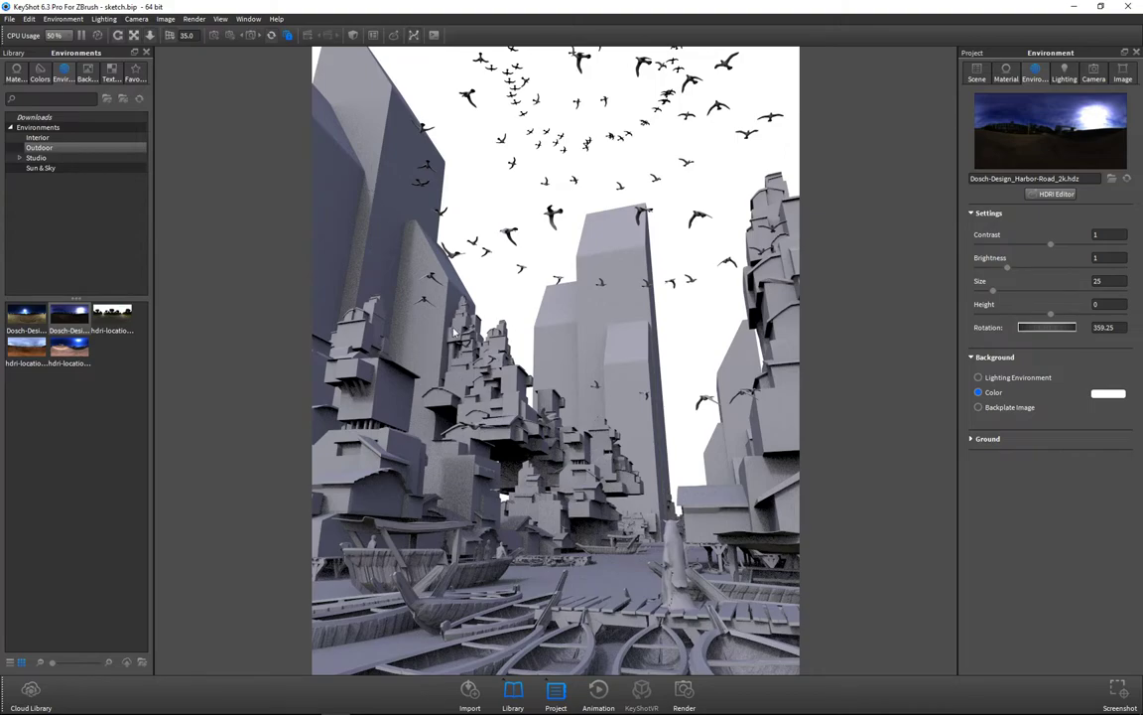
drag(449, 332, 687, 385)
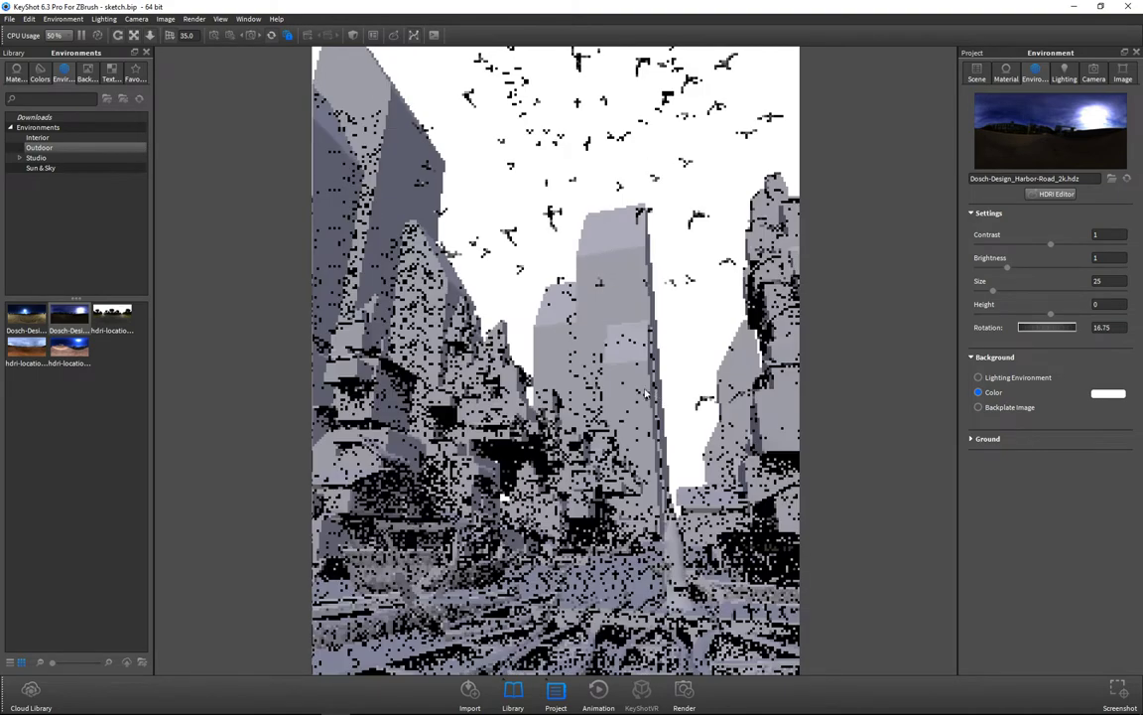
drag(415, 363, 636, 340)
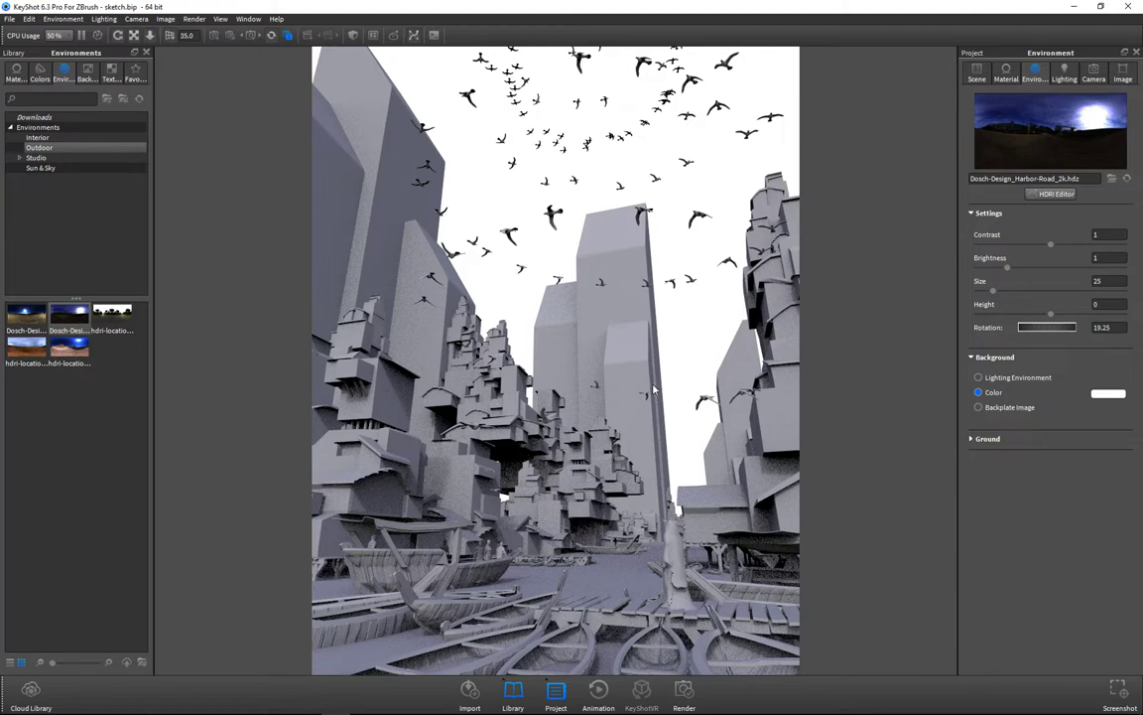
drag(684, 390, 689, 393)
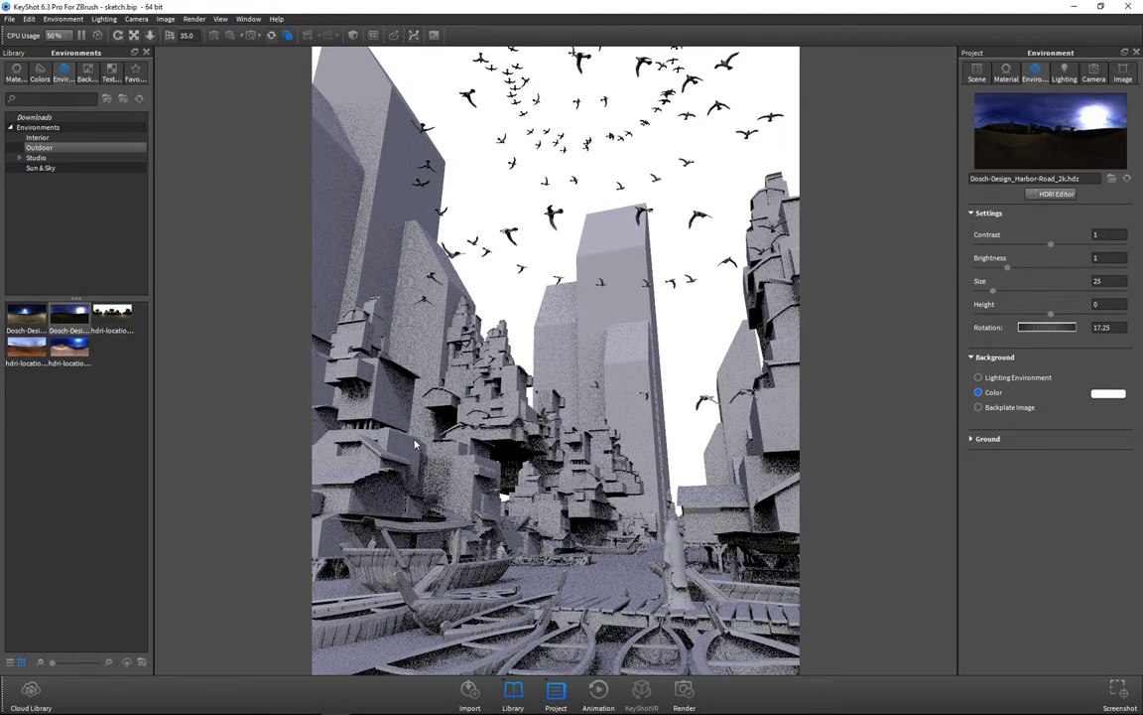
mouse_move(397, 462)
mouse_down()
mouse_move(373, 467)
mouse_move(401, 453)
mouse_move(416, 461)
mouse_move(401, 457)
mouse_up()
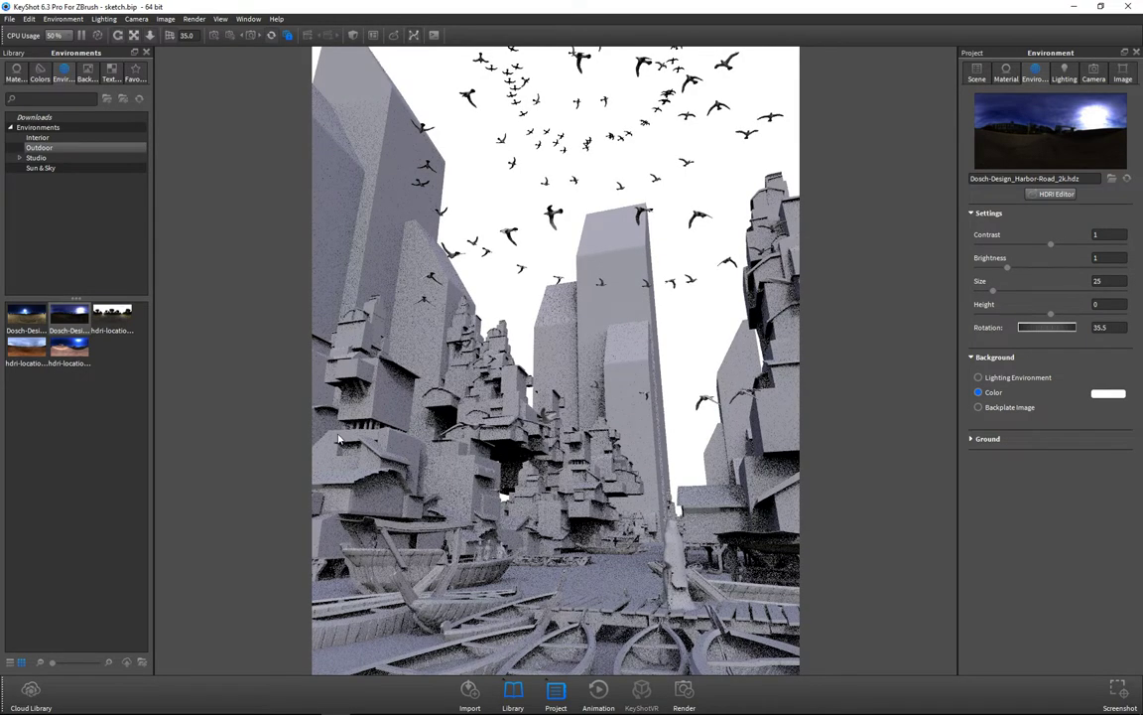
drag(355, 447, 469, 428)
mouse_move(592, 417)
mouse_down()
mouse_move(574, 425)
mouse_move(590, 417)
mouse_up()
drag(716, 344, 711, 346)
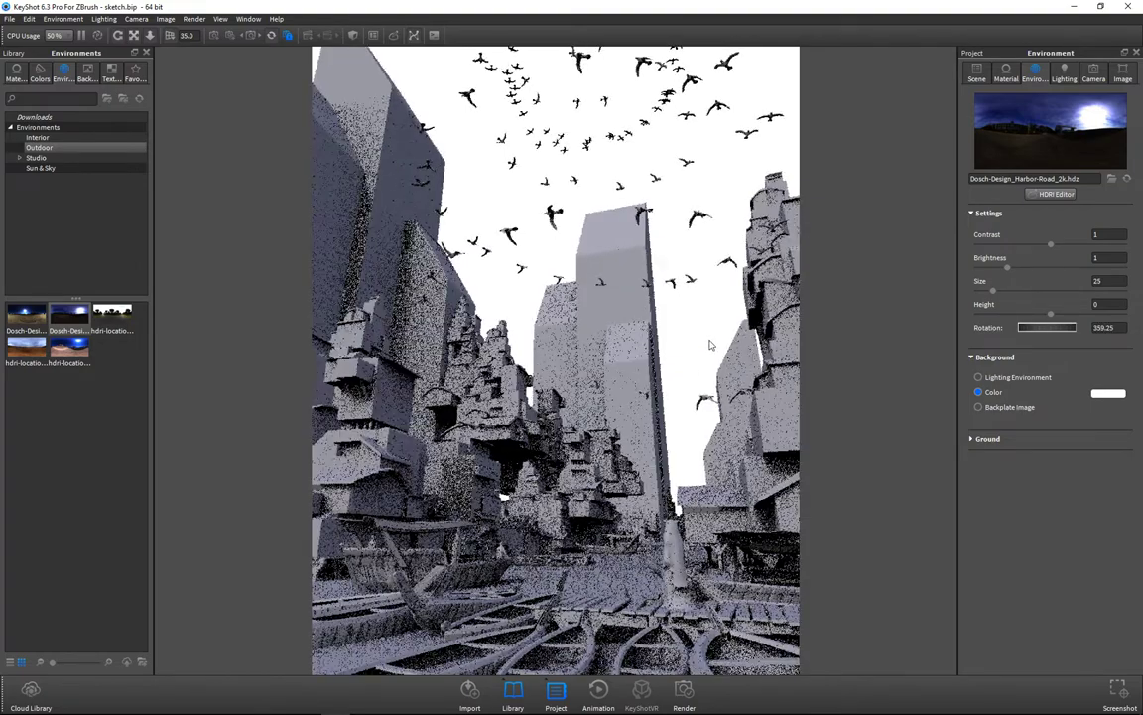
Open the render settings, review the output setup, and set the quality to Maximum Samples with 32 samples
key(ctrl+p)
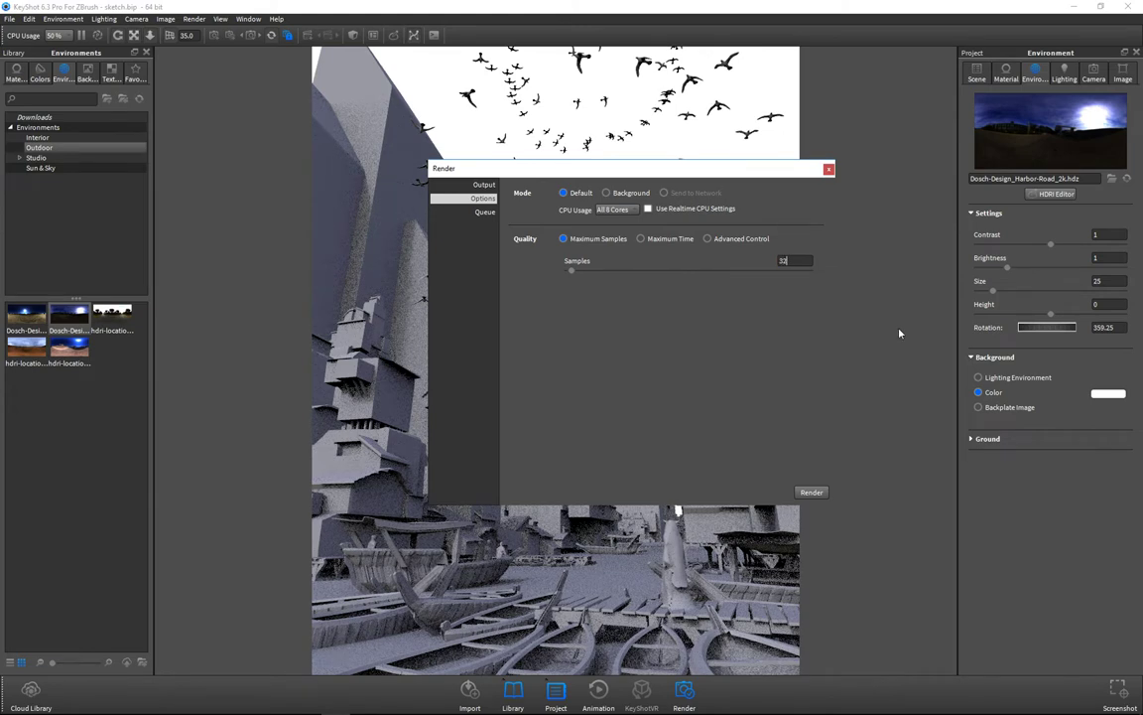
click(479, 185)
click(481, 199)
drag(768, 167, 865, 127)
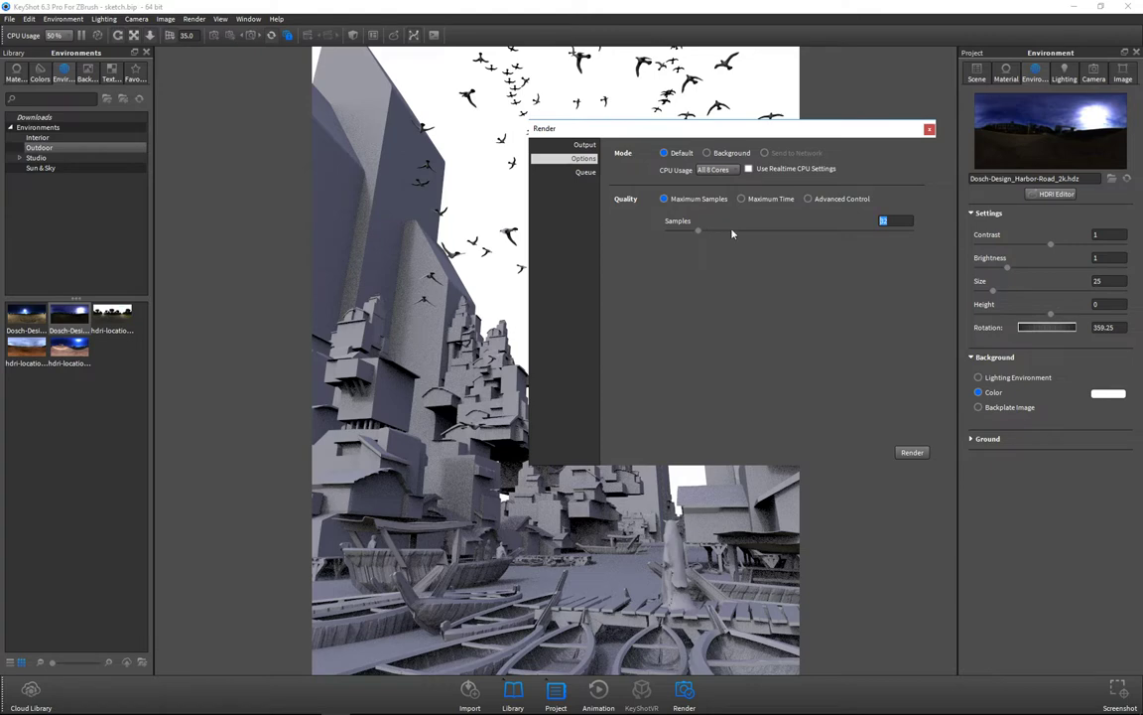
drag(821, 134, 798, 137)
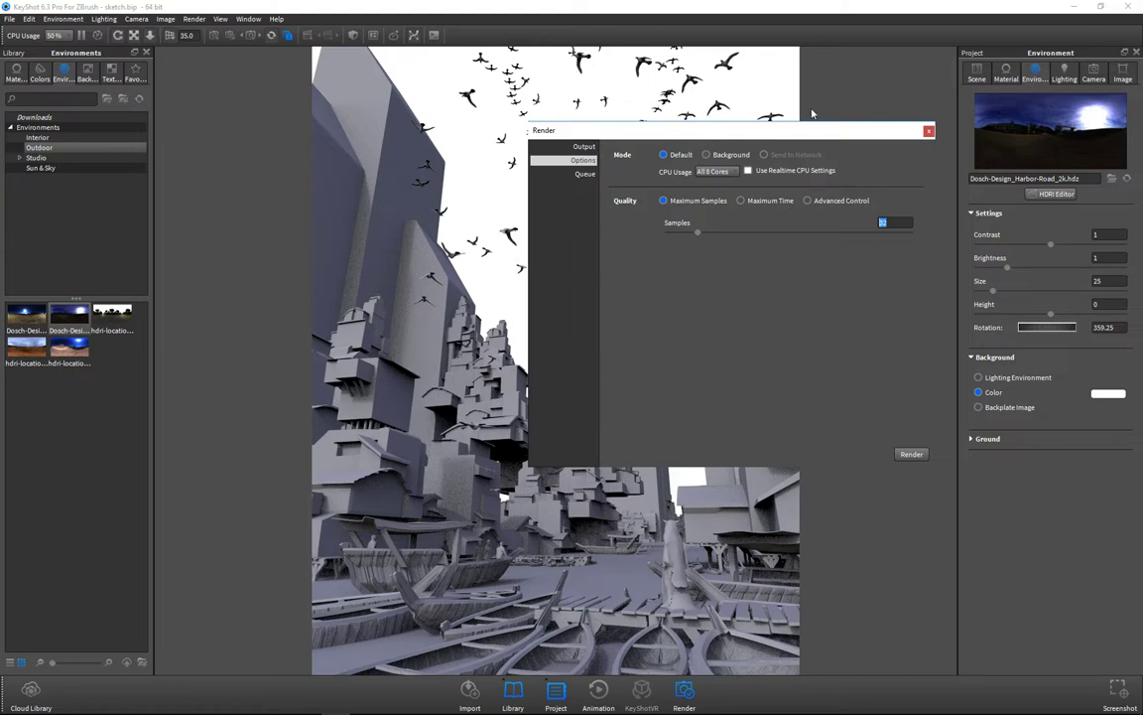
Add the 32-sample render to the queue and close the render settings
key(Return)
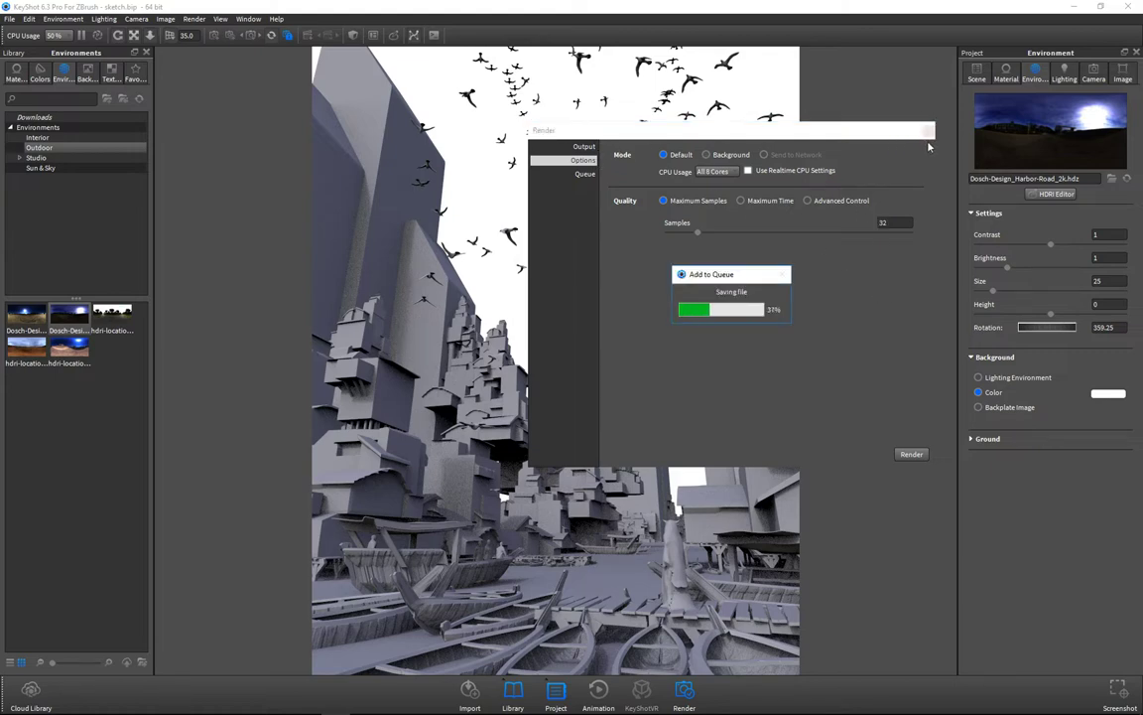
click(929, 130)
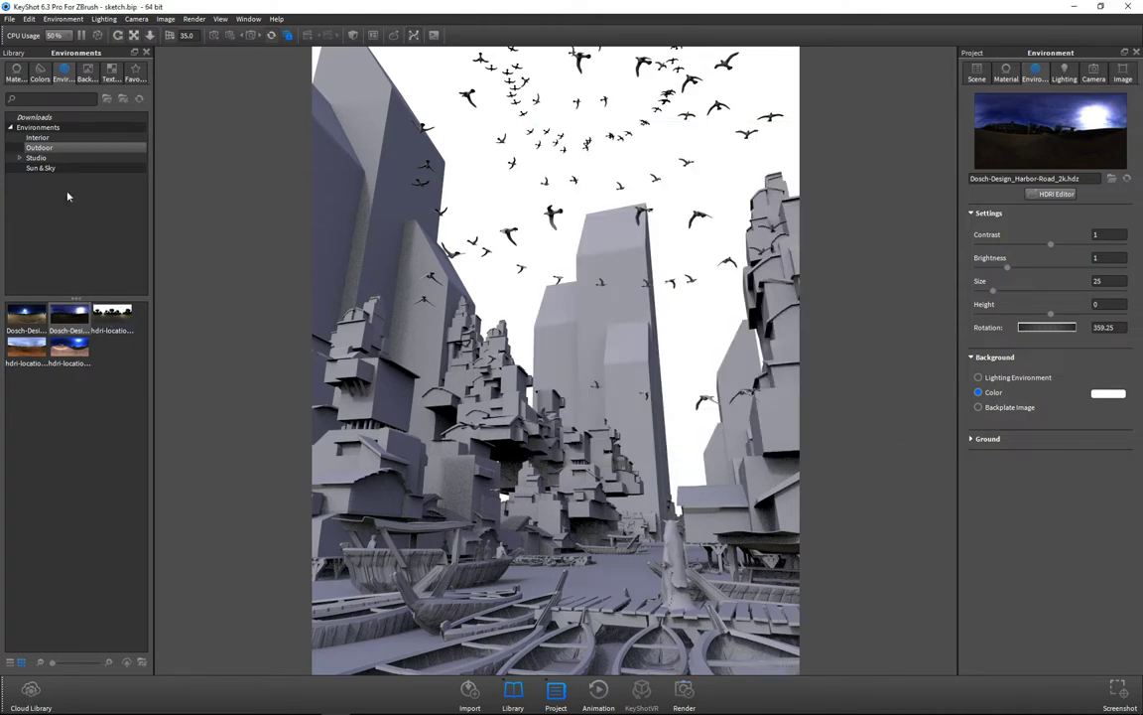
Replace the lighting with the Overhead Panel High 2k studio environment and rotate it to 124.75
click(39, 158)
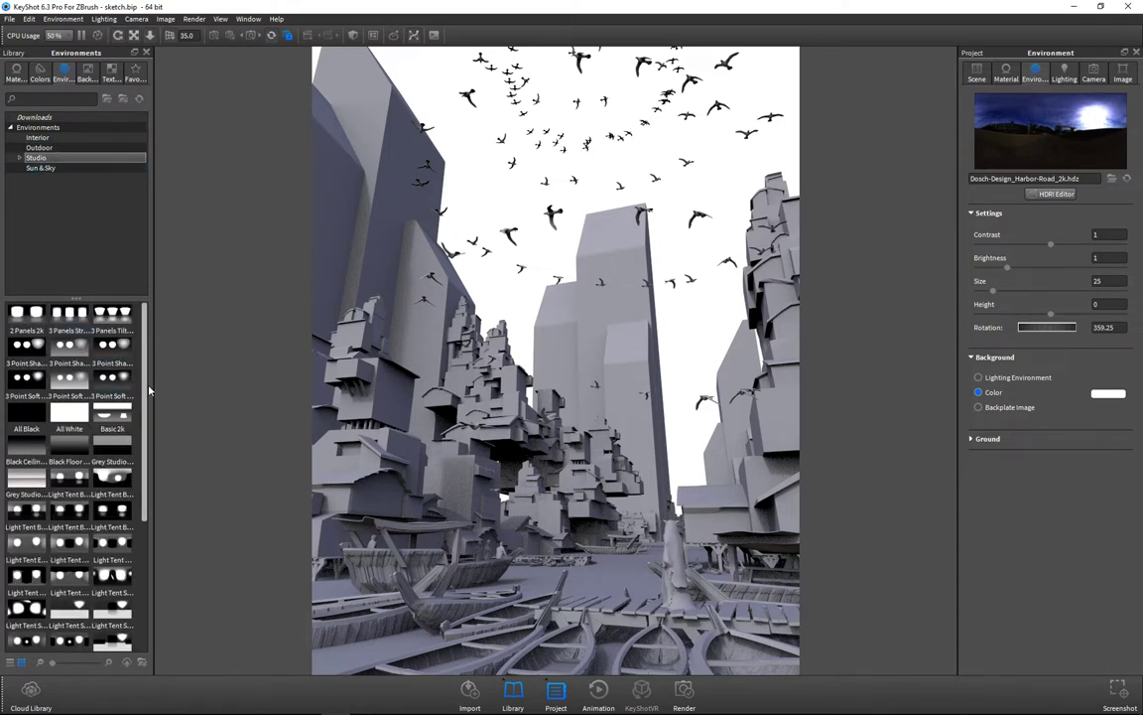
scroll(136, 539, down, 3)
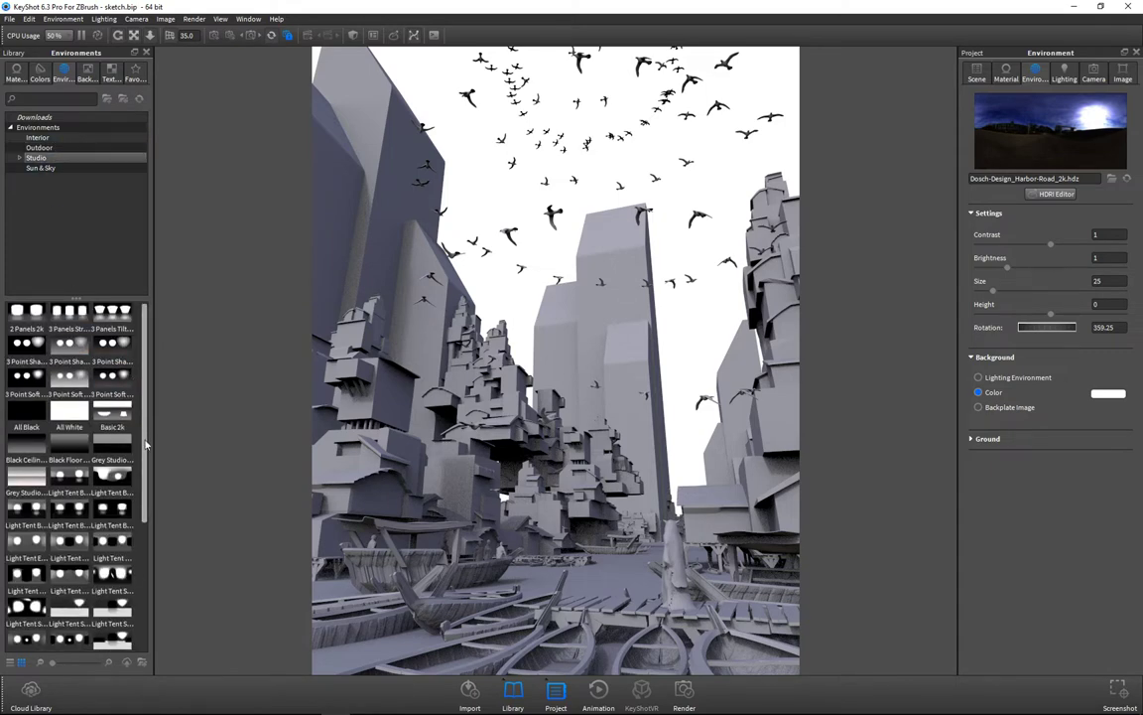
scroll(132, 542, down, 1)
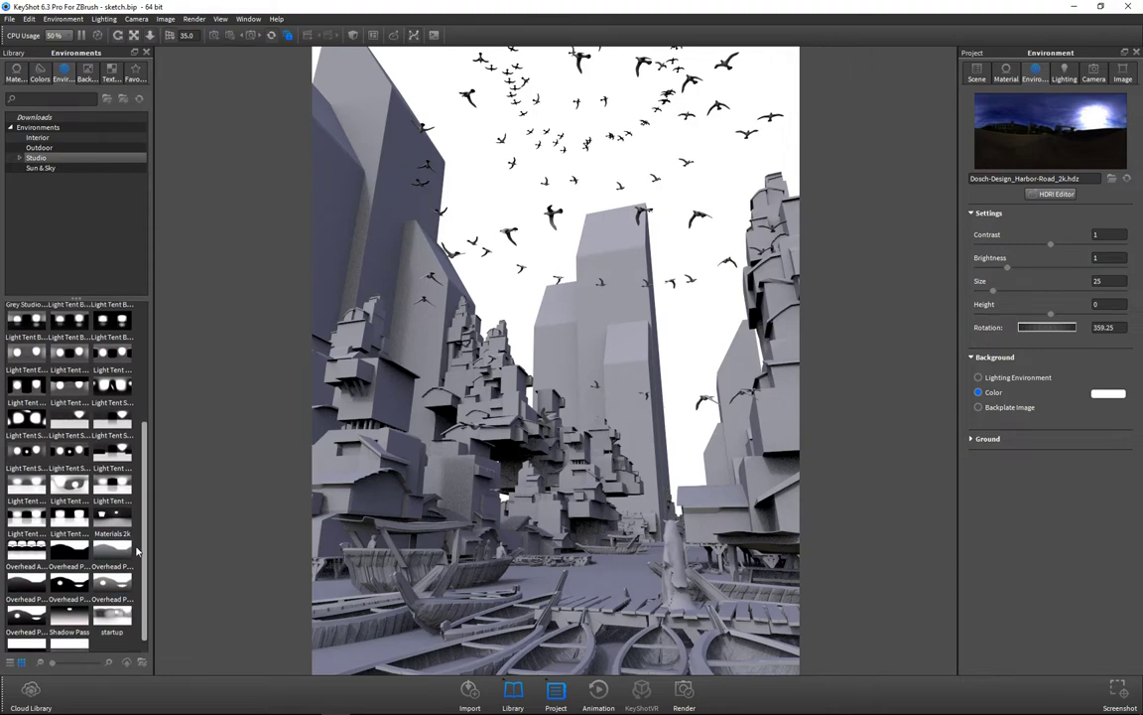
drag(72, 552, 464, 303)
drag(515, 342, 518, 256)
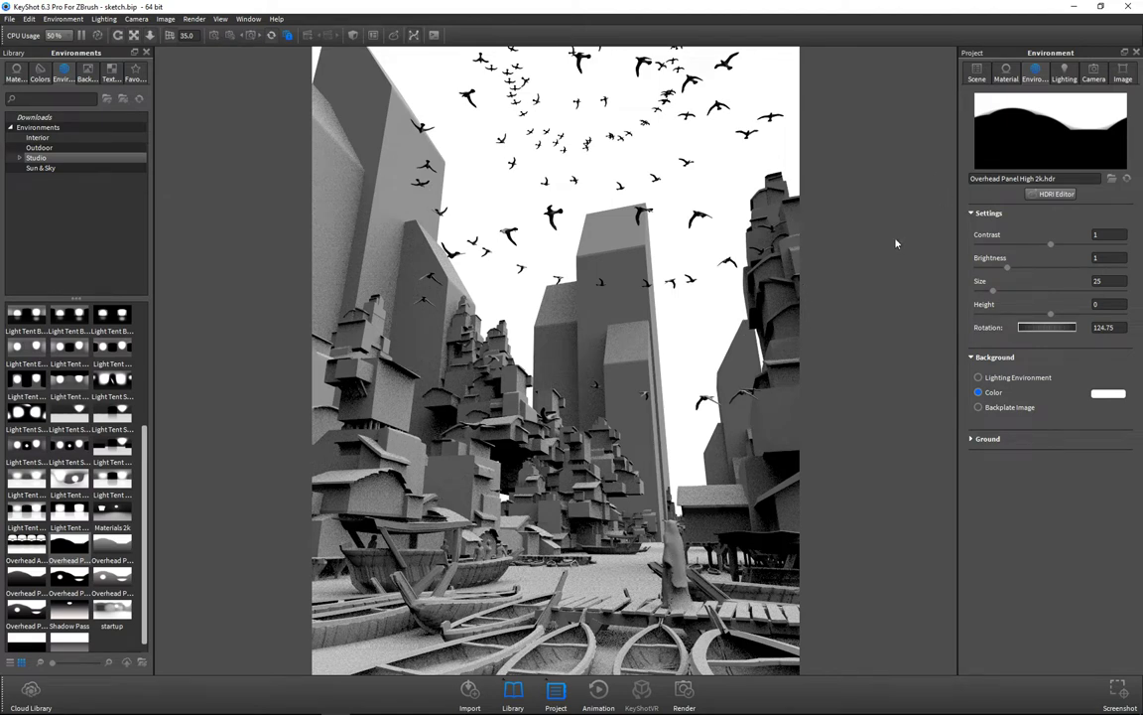
Open the still image output settings for the render, enable the Geometric Normal Pass, and keep the format as JPEG
key(ctrl+p)
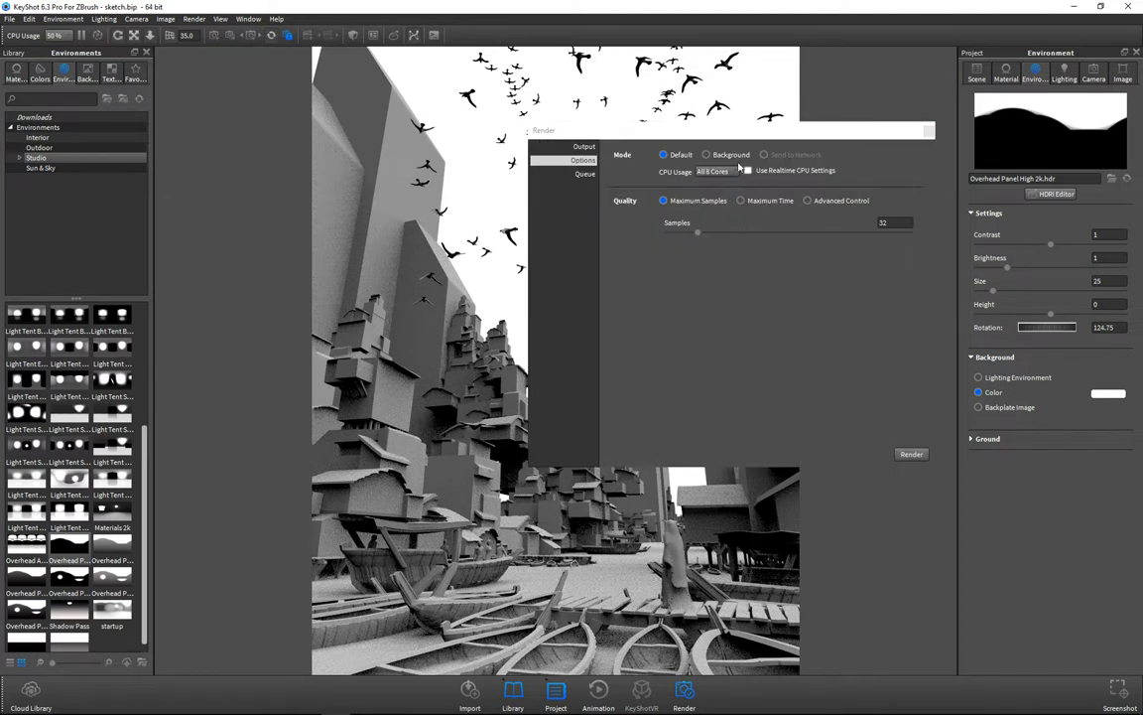
drag(745, 132, 663, 150)
click(466, 165)
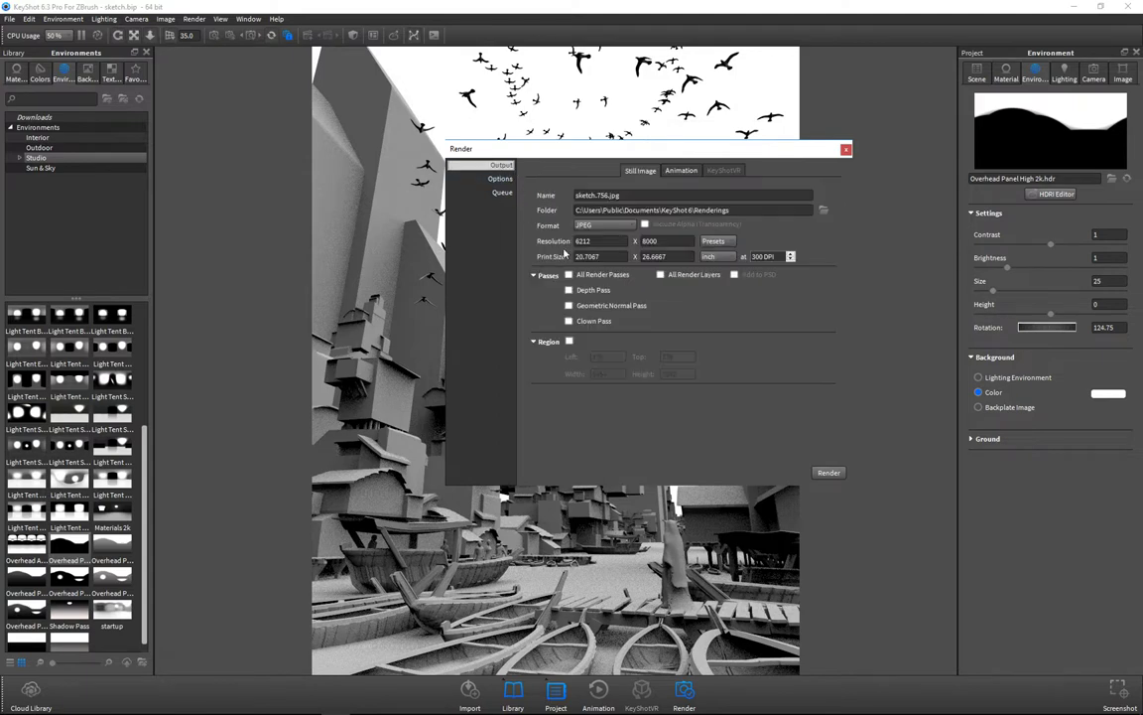
drag(605, 149, 959, 146)
drag(840, 142, 876, 145)
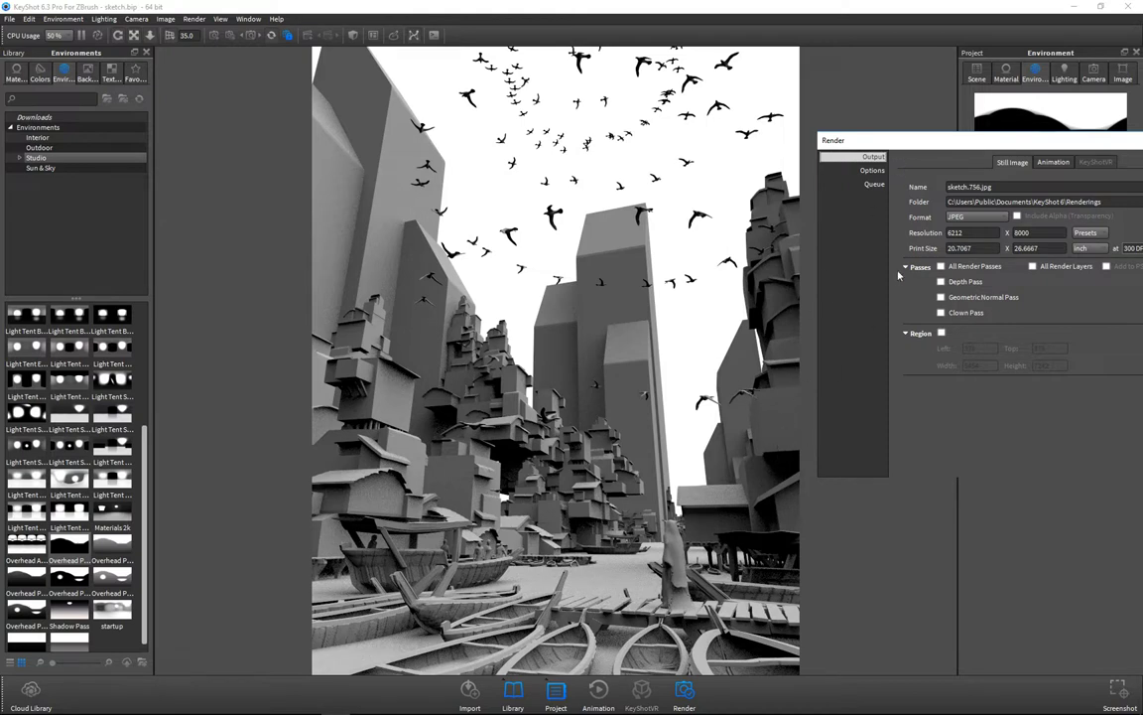
drag(866, 140, 564, 125)
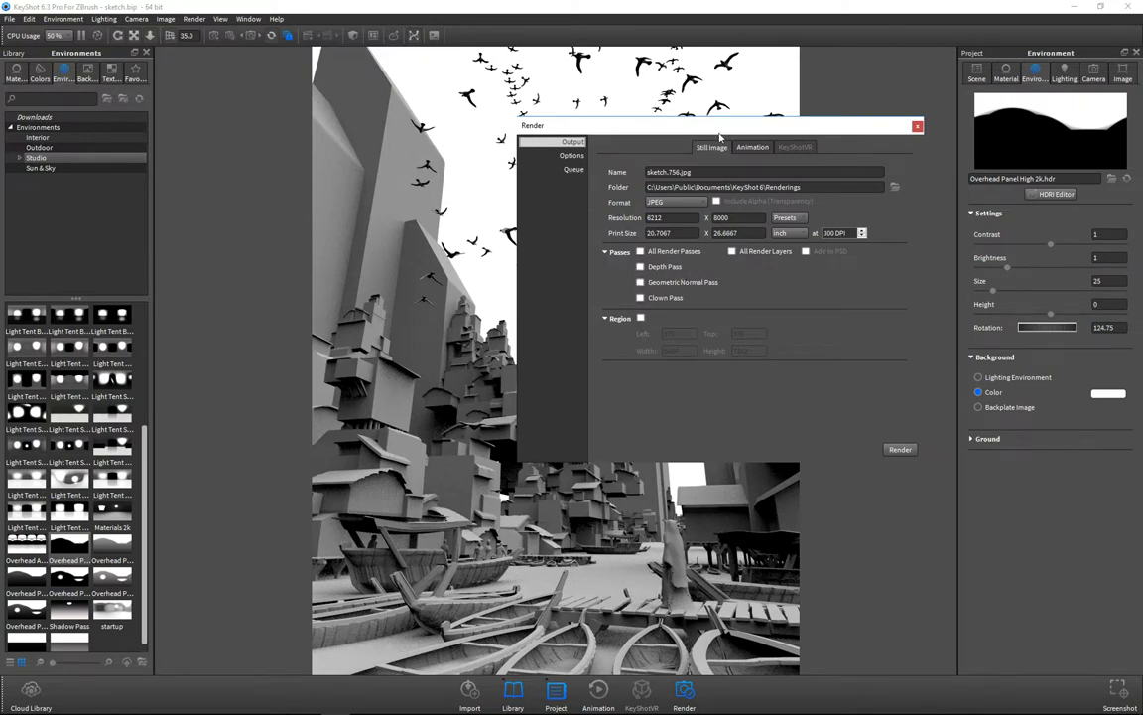
drag(721, 135, 737, 133)
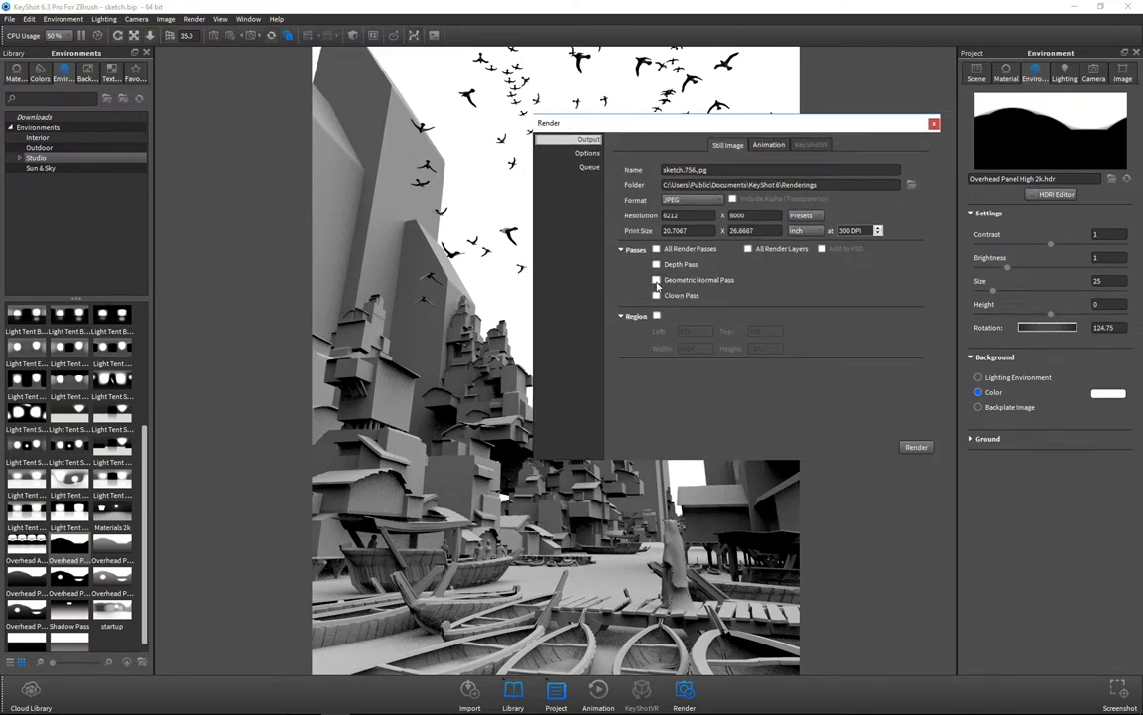
click(656, 281)
drag(757, 124, 772, 122)
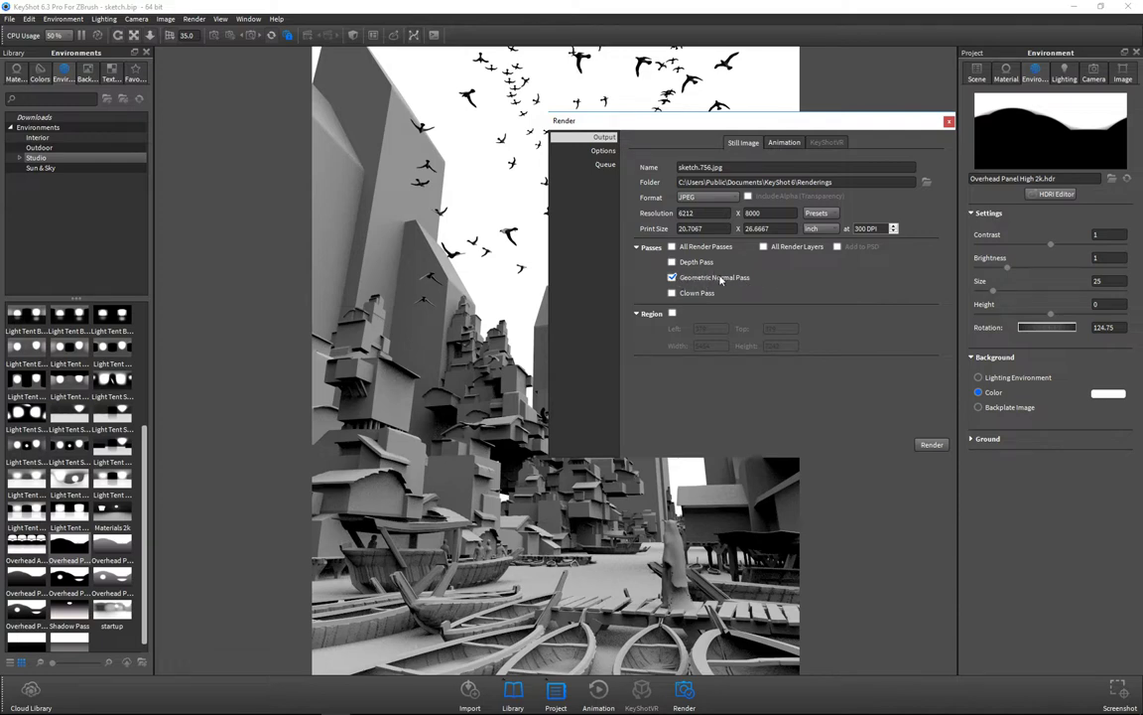
click(706, 202)
click(710, 199)
drag(692, 121, 687, 136)
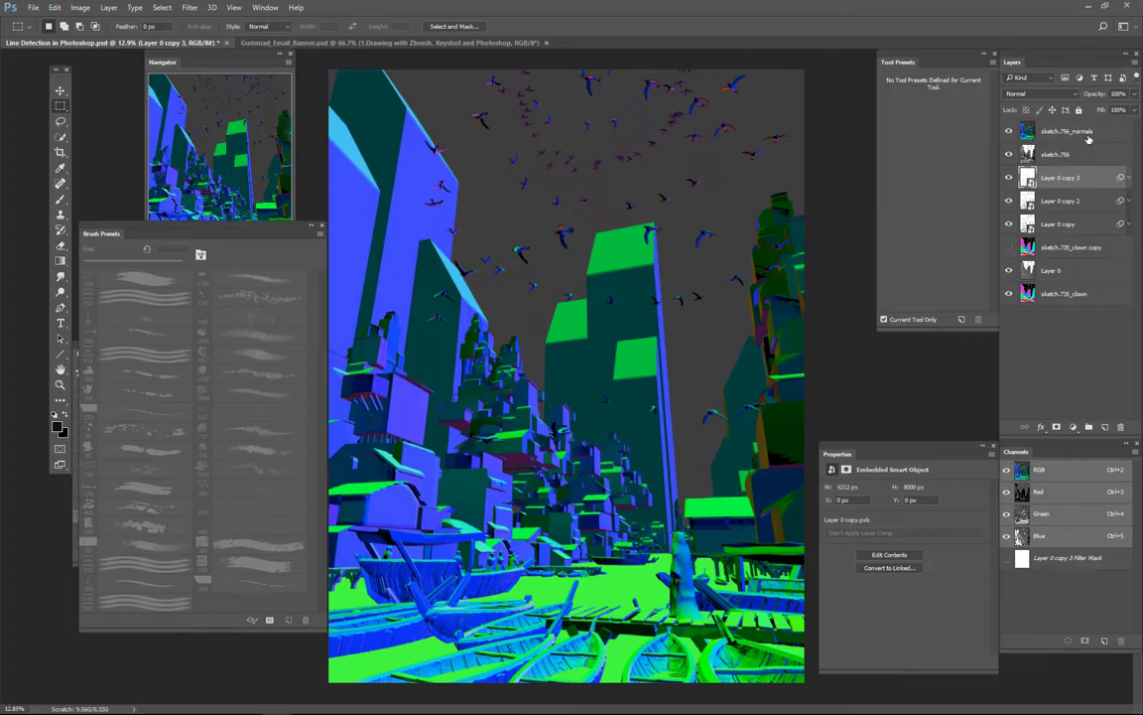
Hide the sketch.756_normals layer and examine the grey sketch.756 render beneath it up close
click(1077, 131)
click(1010, 131)
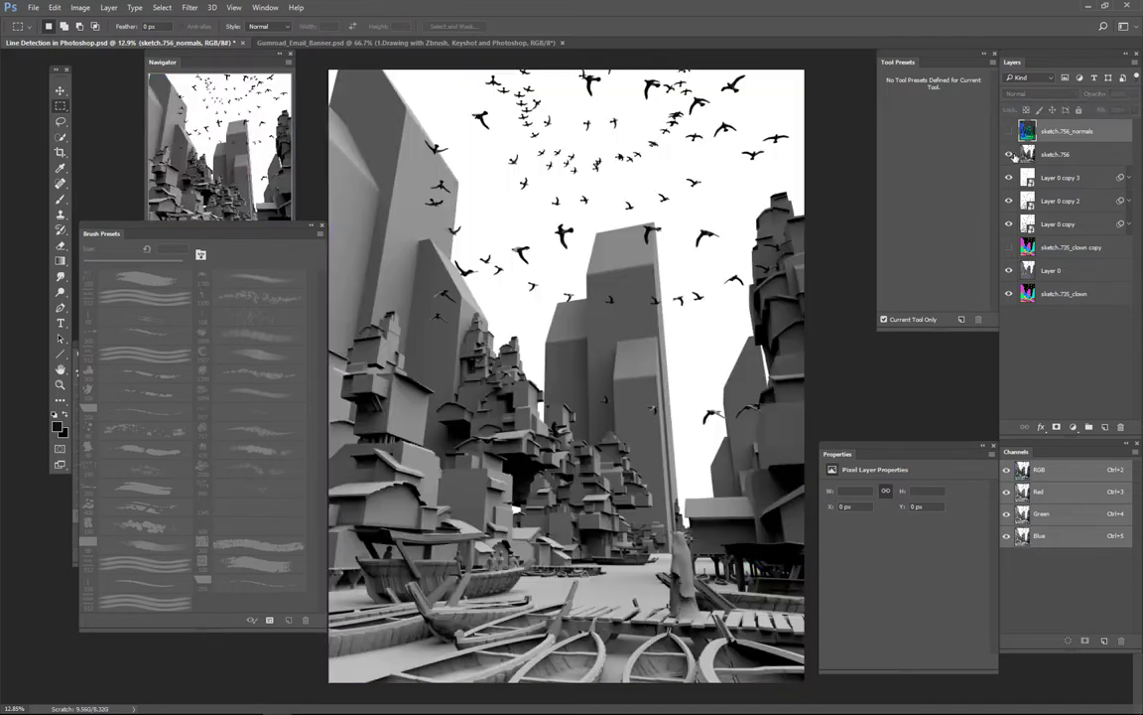
click(1009, 154)
click(1009, 154)
drag(667, 374, 729, 435)
scroll(699, 381, up, 3)
scroll(645, 373, up, 2)
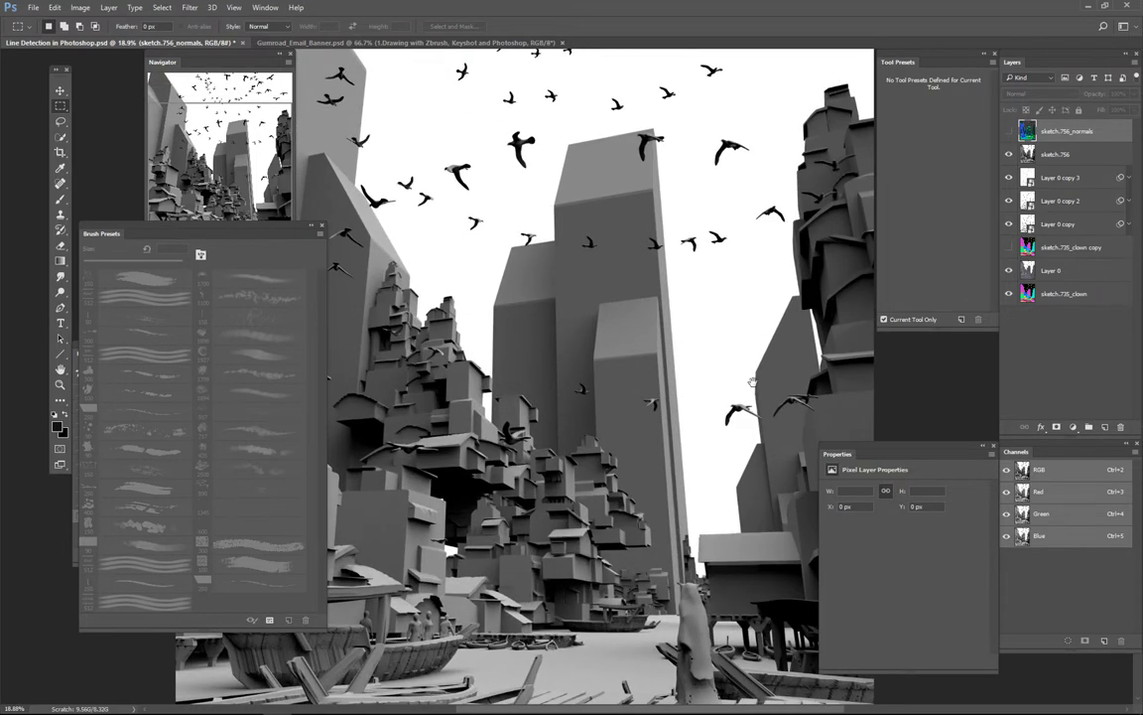
Show the sketch.756_normals layer, compare it with the grey render, and examine its colours on the buildings and boats
click(1010, 131)
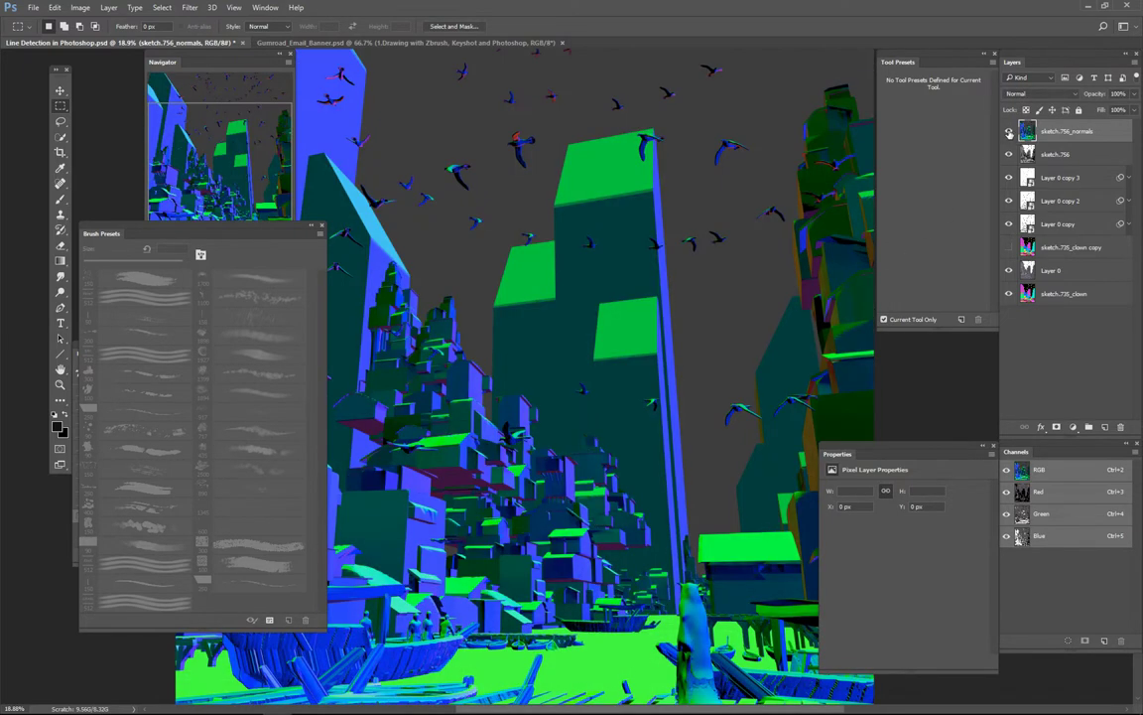
click(1009, 131)
click(1010, 131)
scroll(528, 490, down, 2)
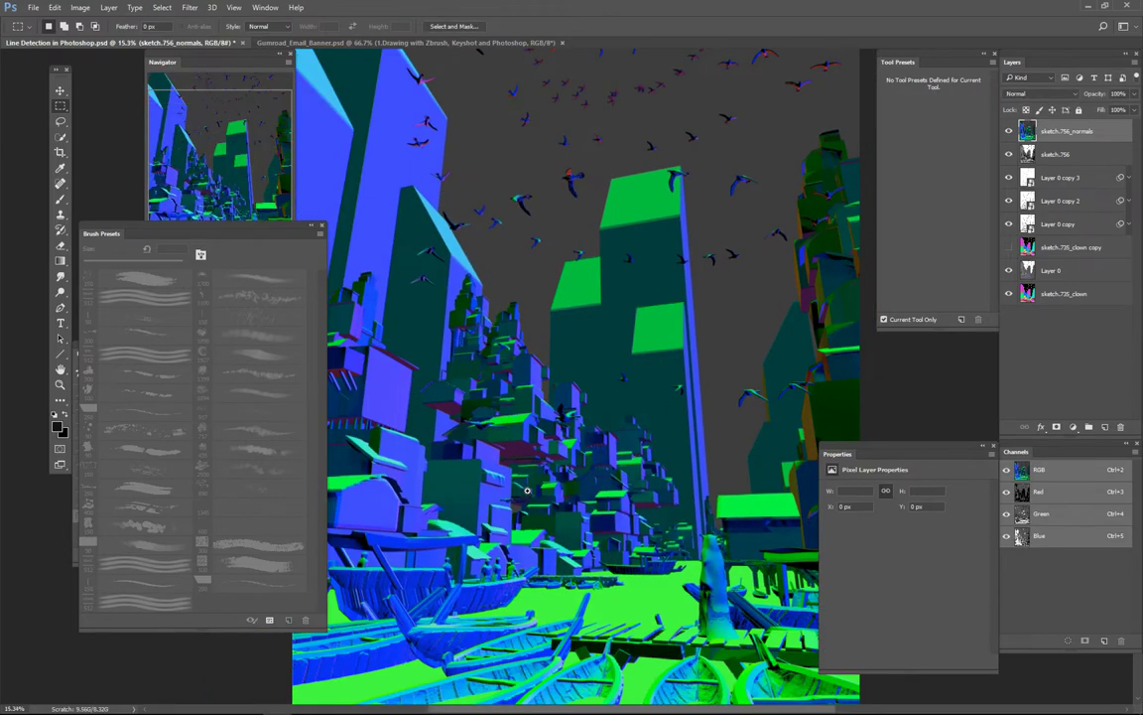
scroll(527, 489, up, 3)
scroll(690, 323, up, 1)
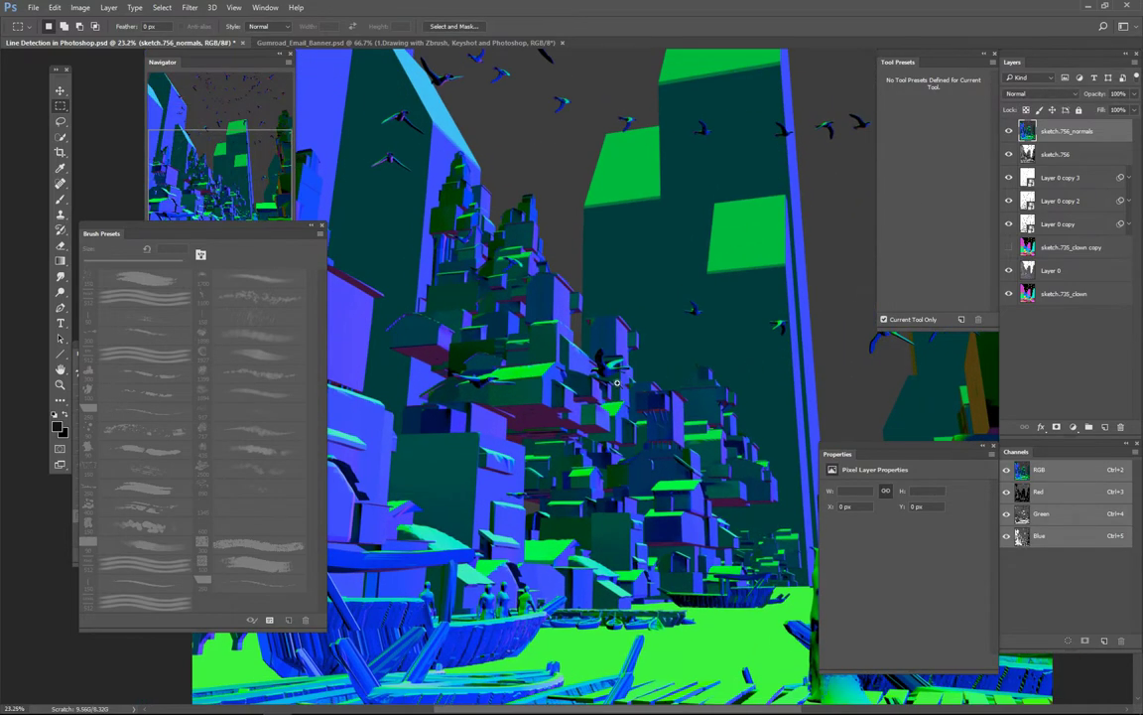
scroll(683, 411, up, 2)
scroll(682, 411, down, 4)
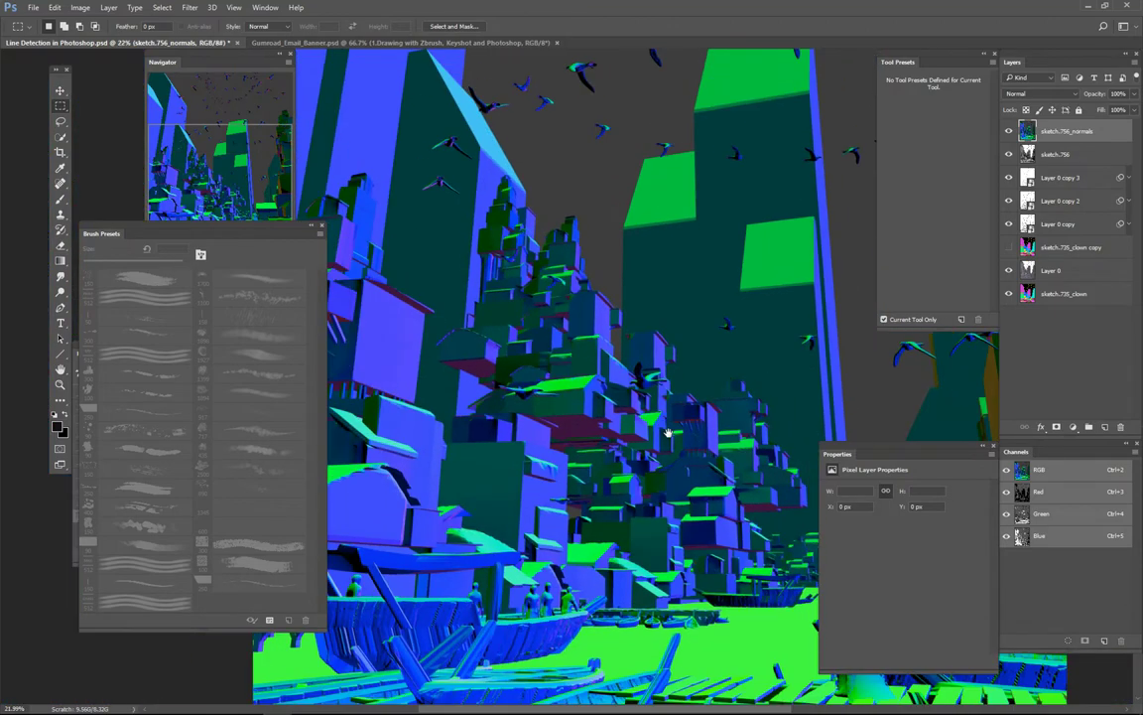
drag(641, 431, 622, 468)
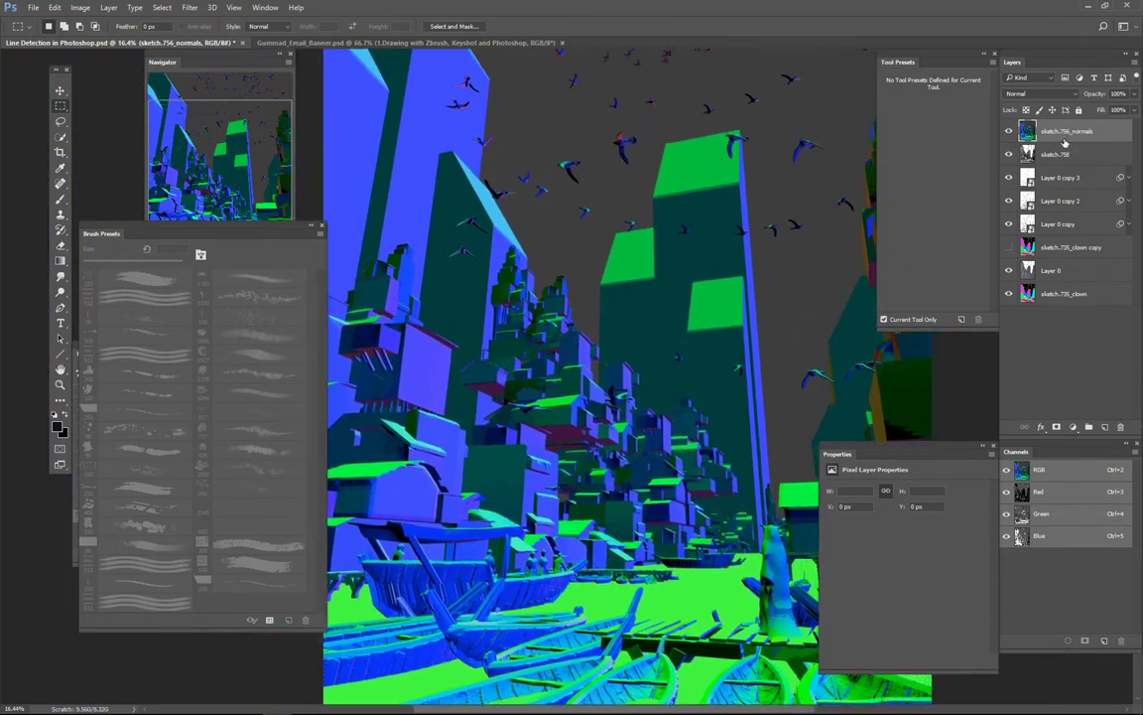
Convert the sketch.756_normals layer to a smart object and copy the smart filters of Layer 0 copy 3 onto it
click(1129, 180)
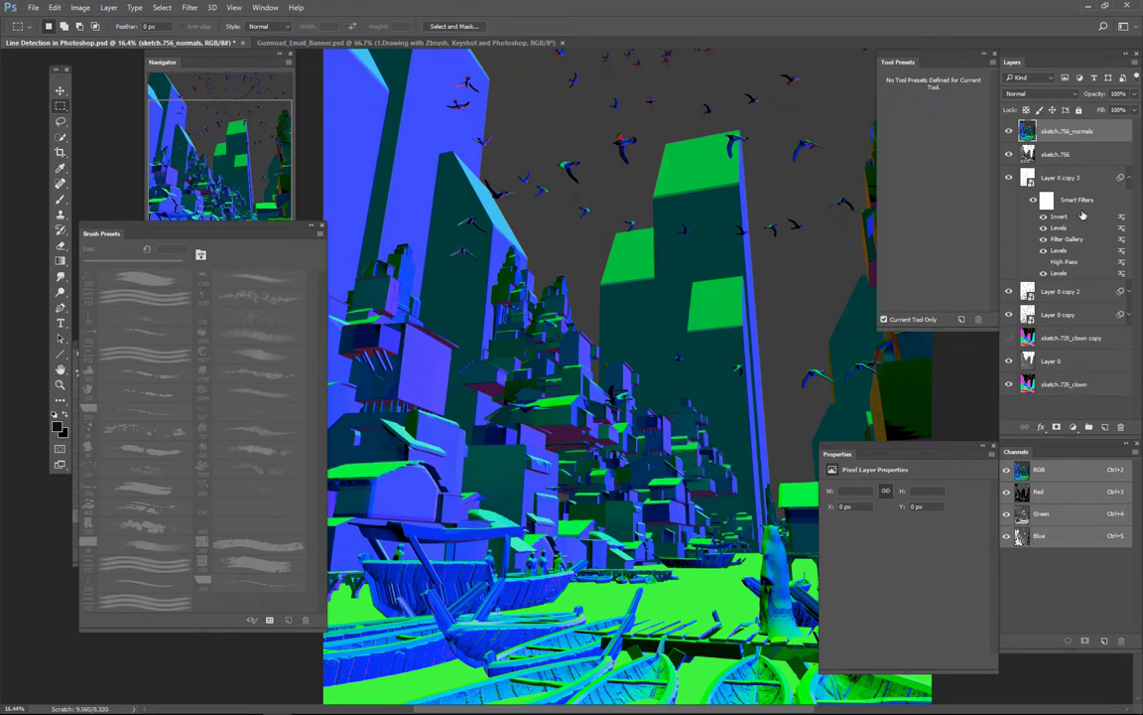
right_click(1082, 136)
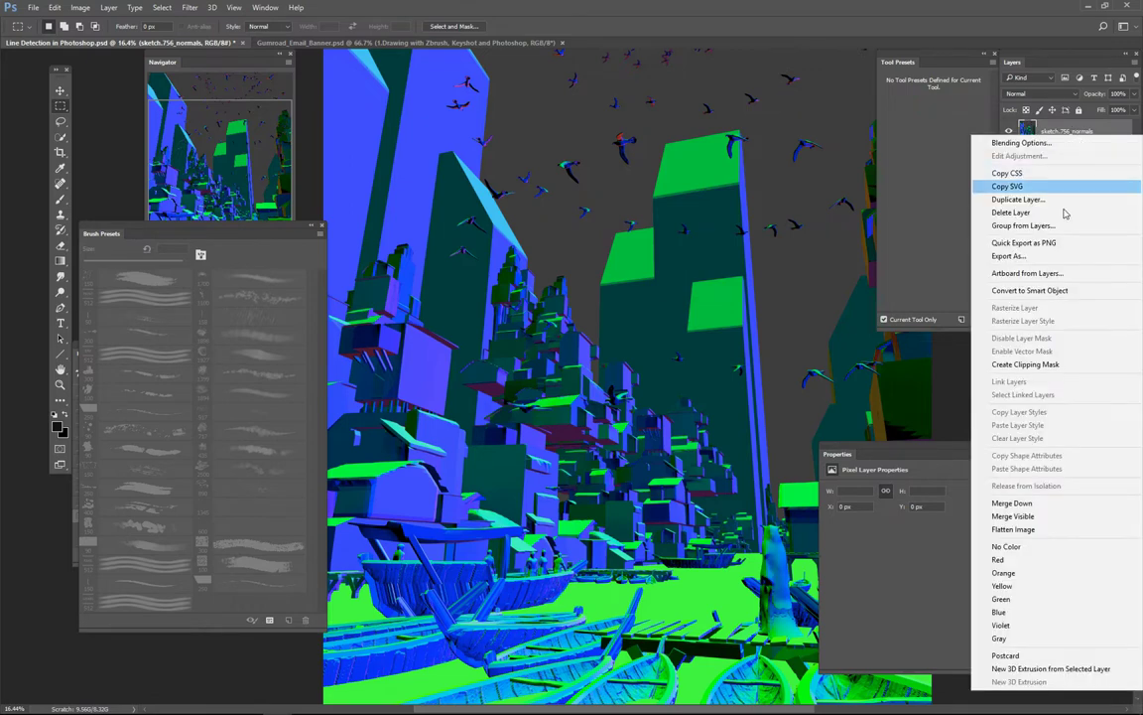
click(1029, 289)
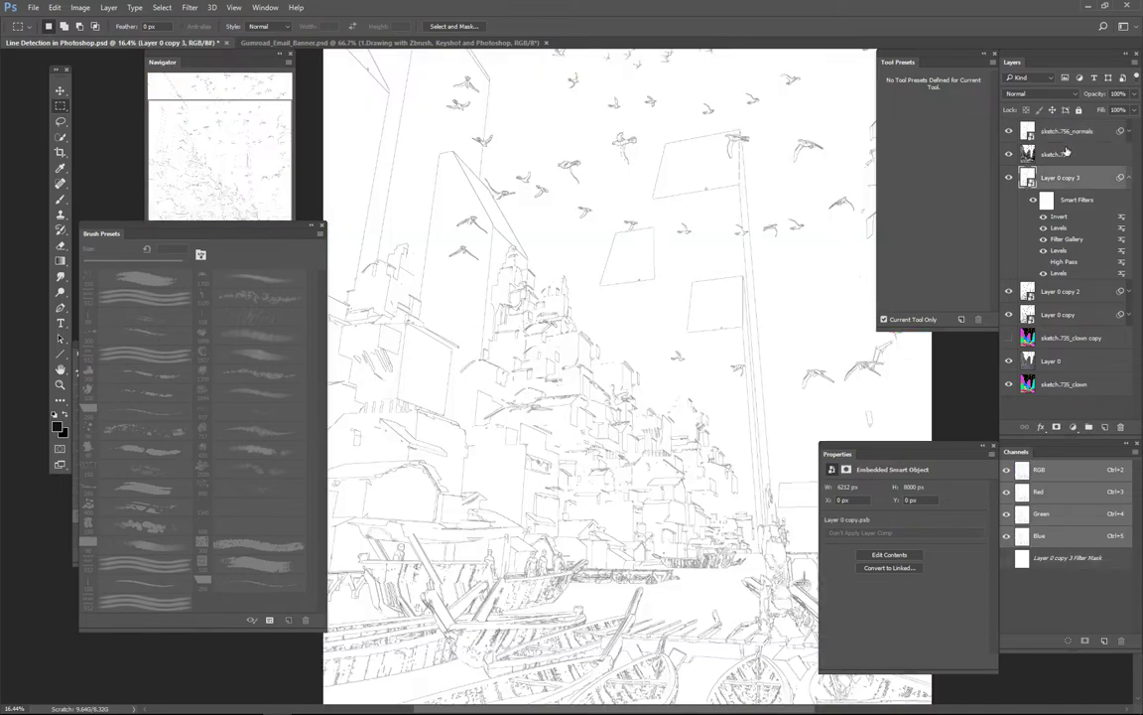
Examine the normals layer's line work on the houses, figures, boats and pier at several magnifications
scroll(613, 544, up, 5)
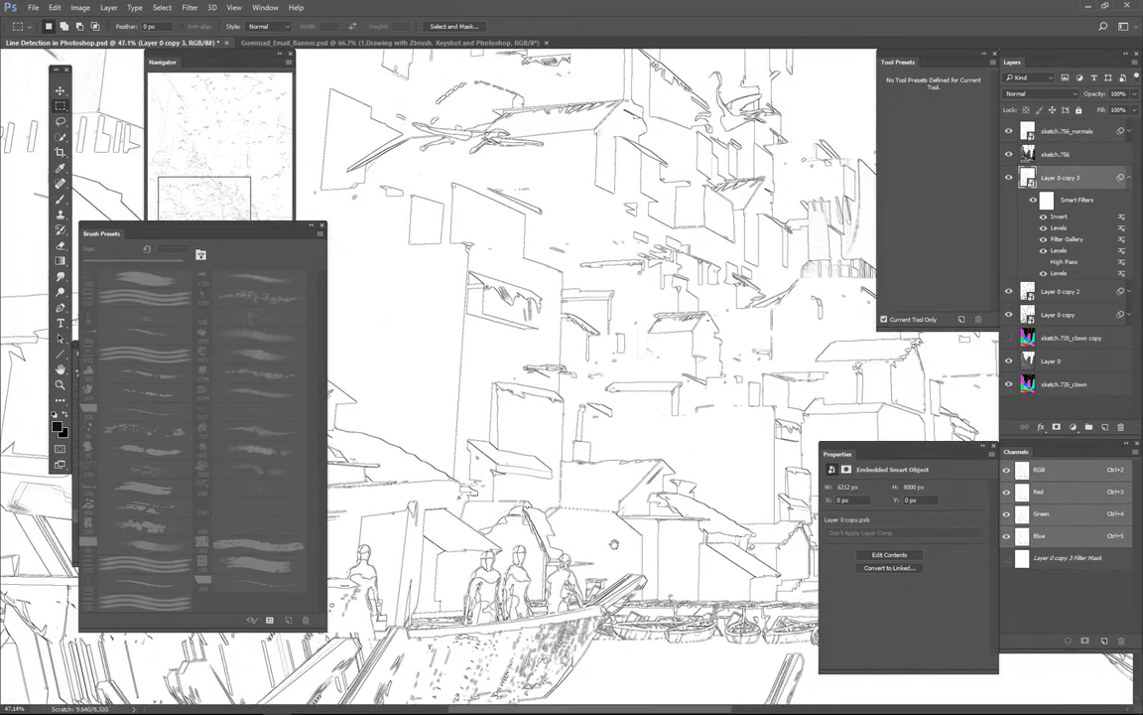
drag(613, 543, 566, 610)
drag(637, 498, 751, 451)
scroll(751, 451, down, 5)
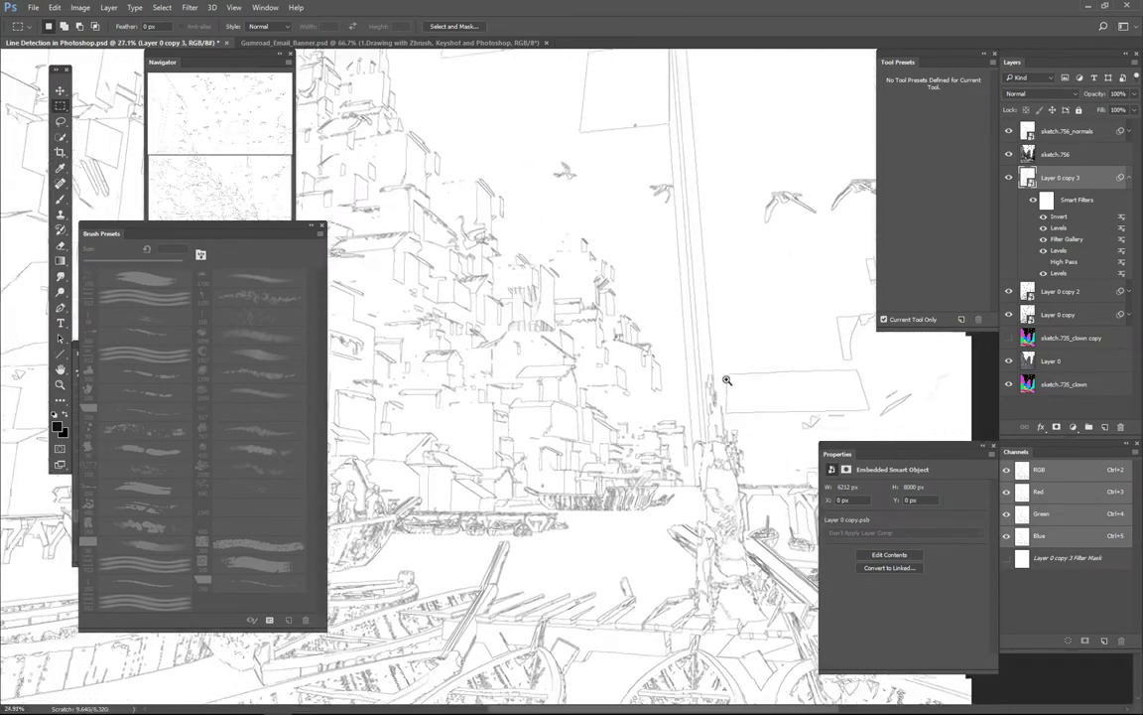
scroll(685, 382, up, 2)
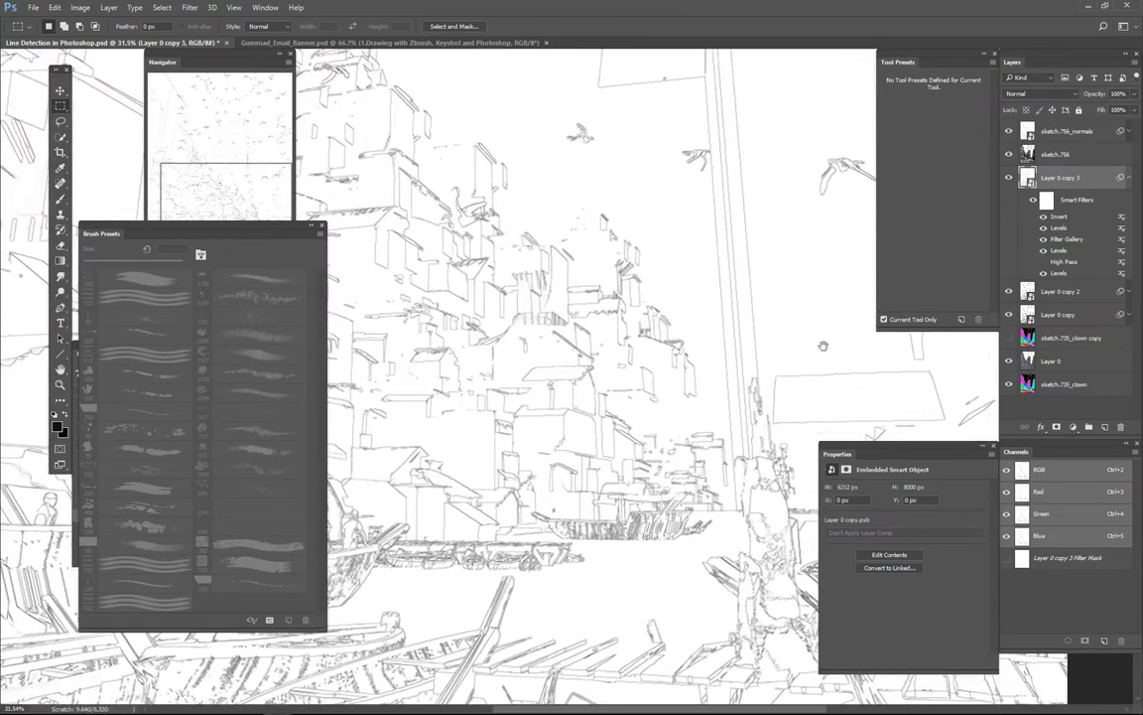
scroll(792, 359, down, 1)
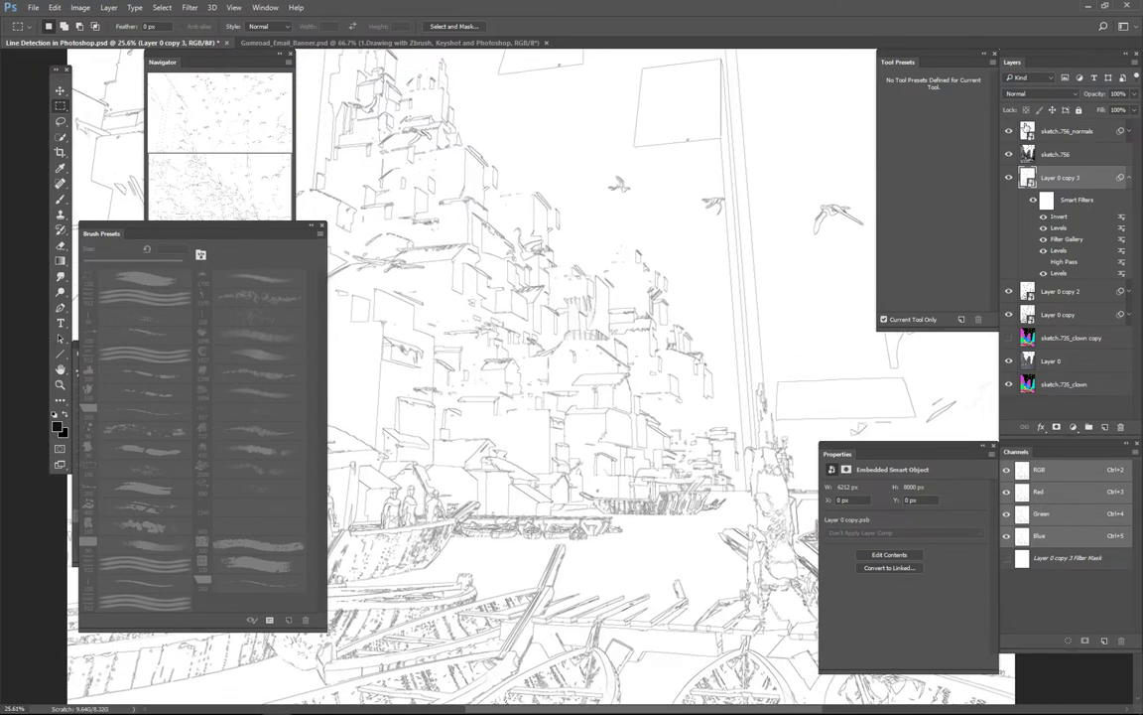
Duplicate the sketch.756_normals smart object together with its smart filters
click(1077, 133)
click(1129, 132)
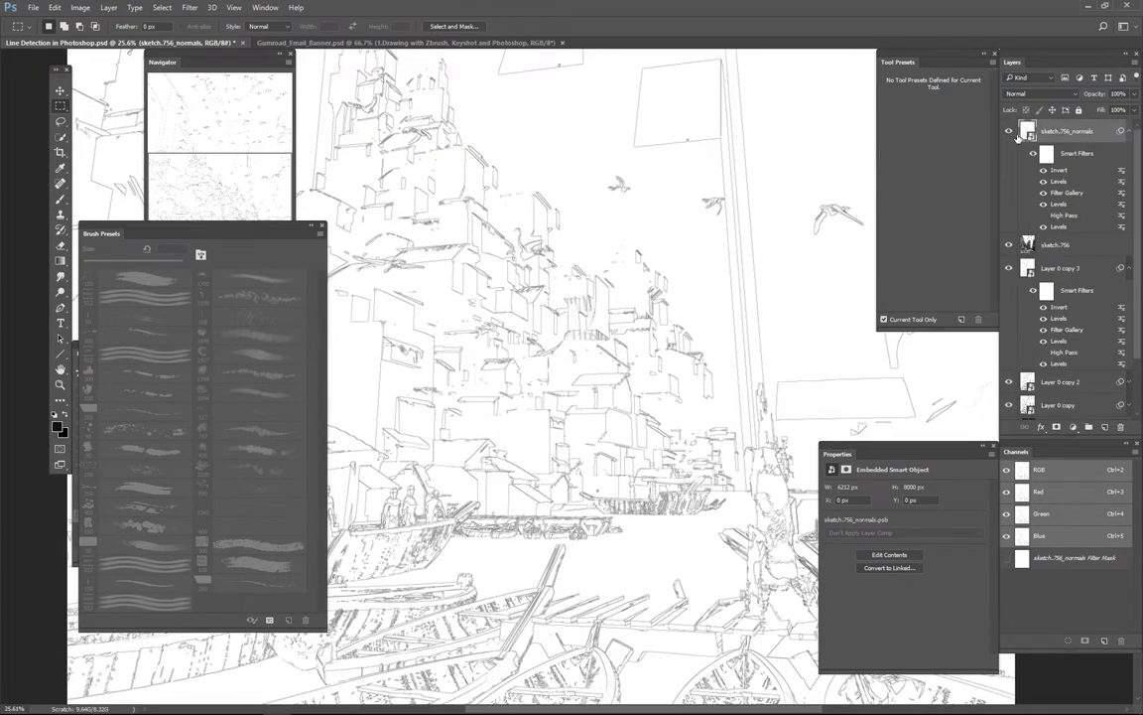
key(ctrl+j)
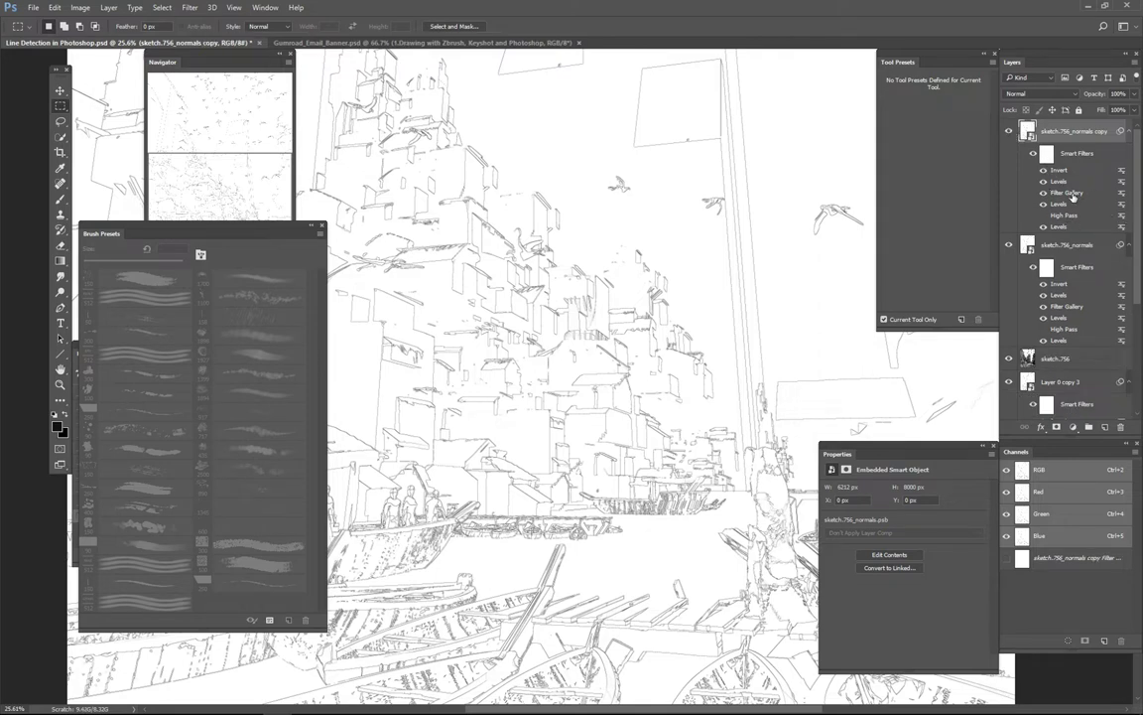
Set the Photocopy Detail to 4 in the Filter Gallery of the duplicated normals layer and apply it
double_click(1074, 194)
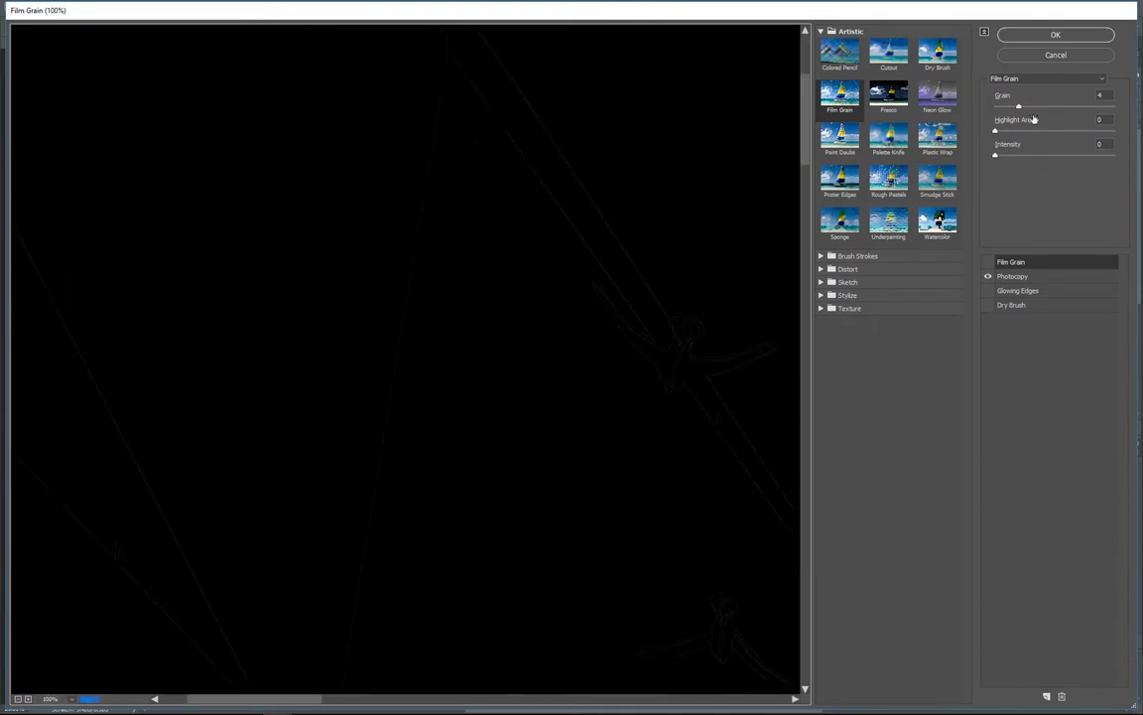
click(1032, 278)
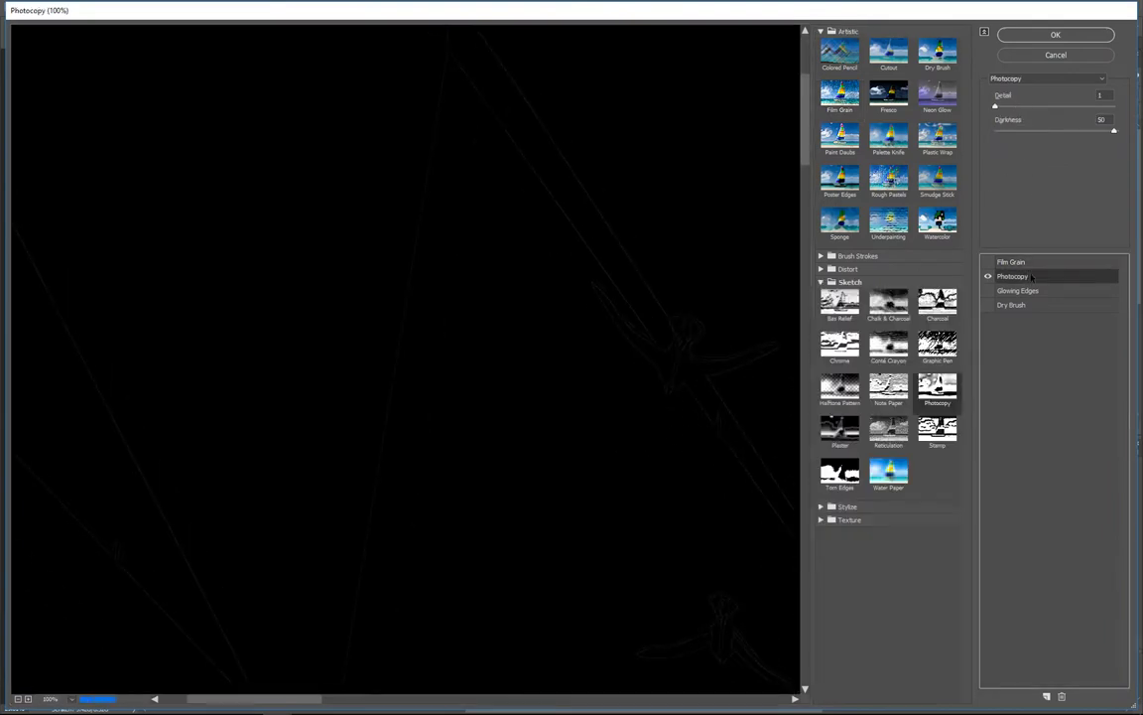
click(999, 107)
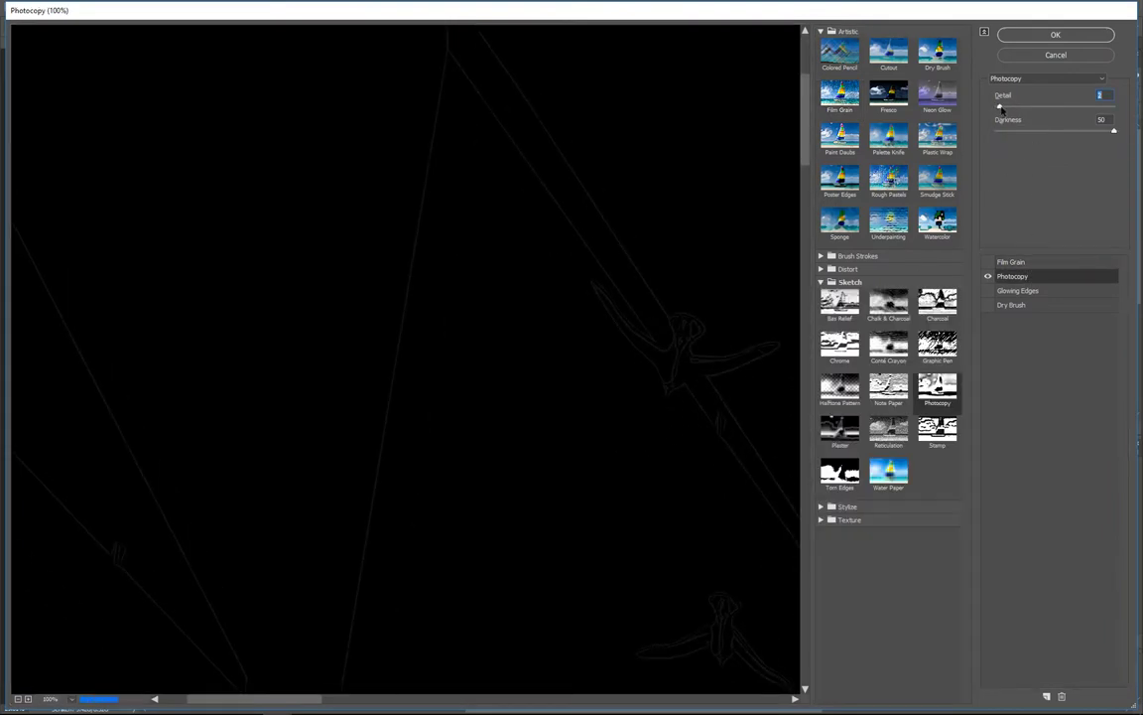
drag(1000, 108, 1013, 111)
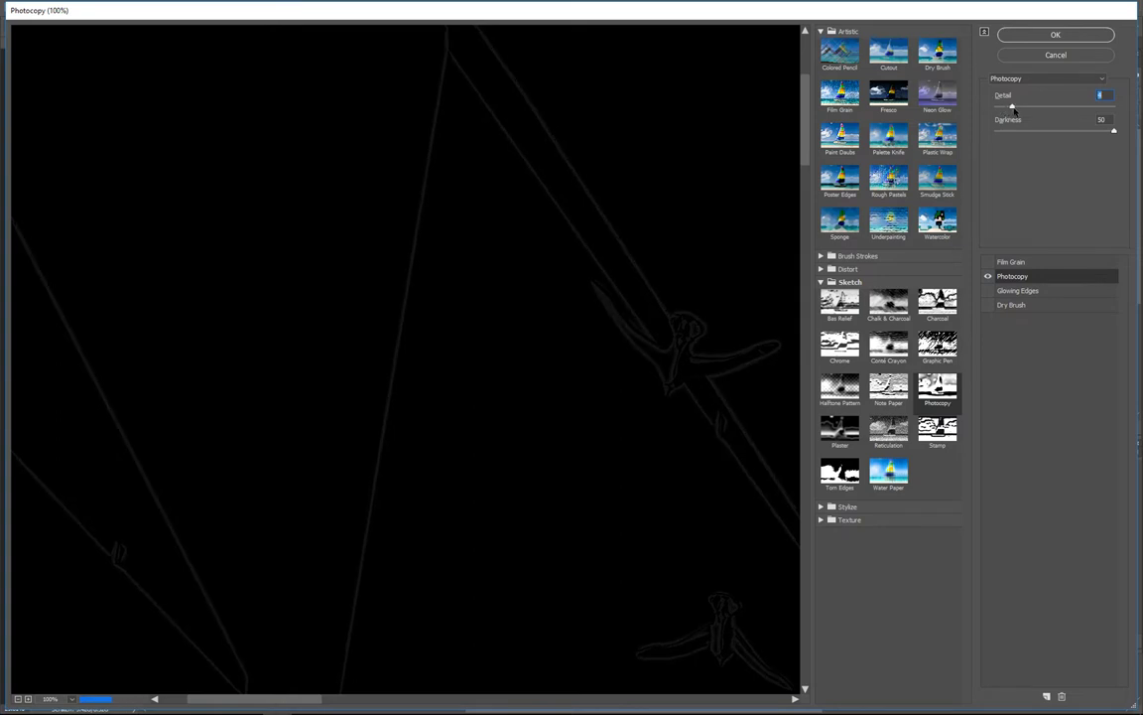
click(1072, 38)
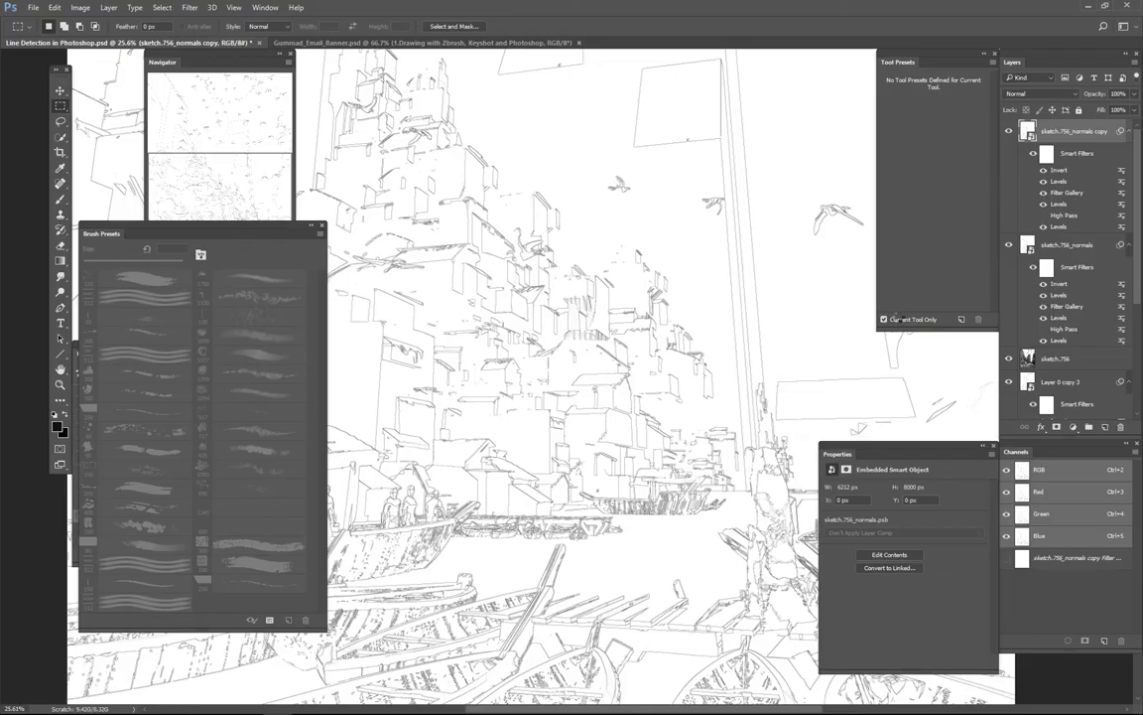
Check the thicker outlines closely and collapse the smart filter lists of both normals layers
drag(660, 426, 632, 427)
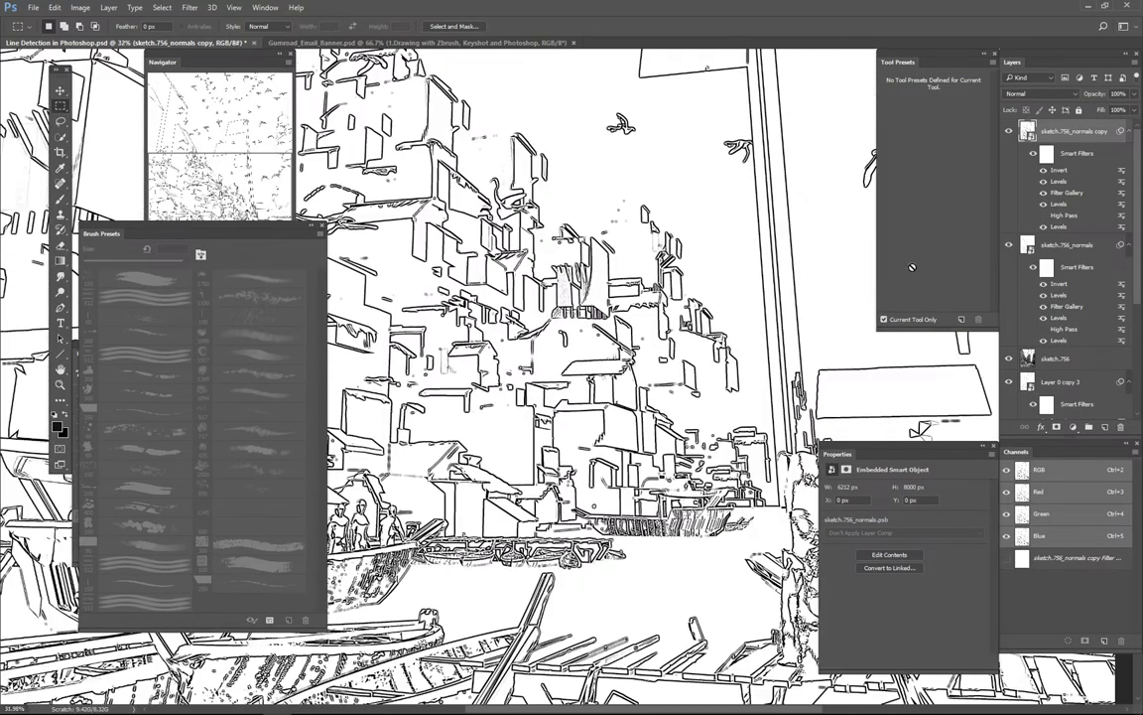
click(1129, 132)
click(1127, 154)
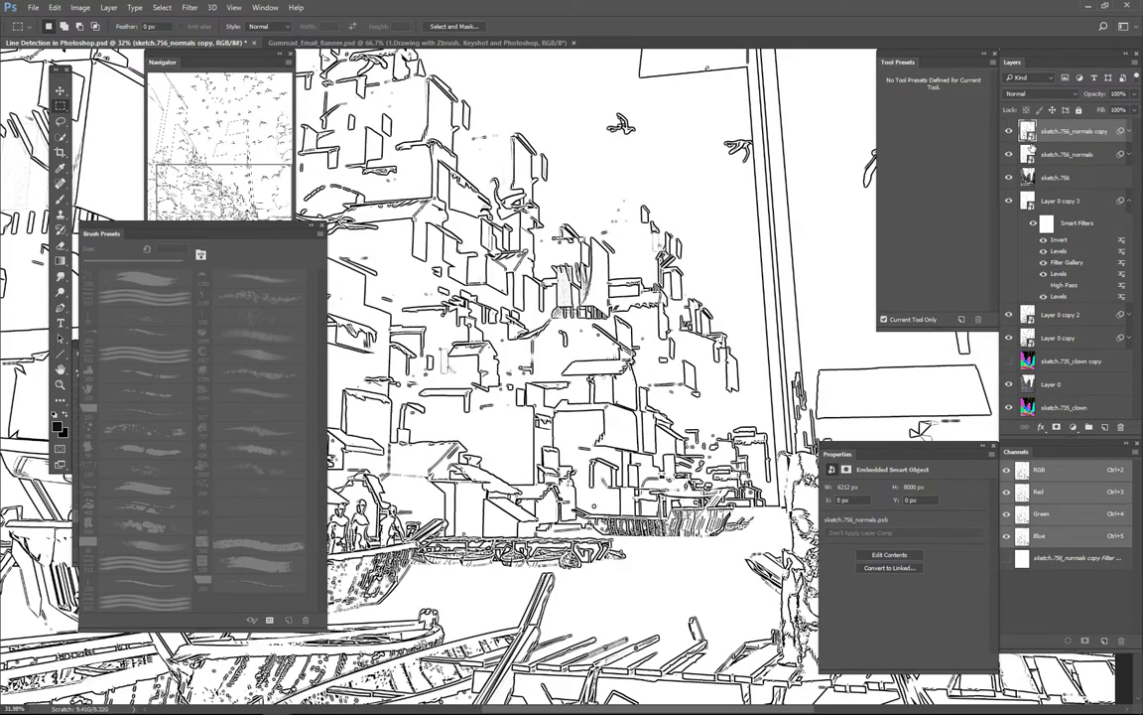
Hide the sketch.756_normals copy and sketch.756_normals layers, and convert the sketch.756 layer to a smart object
drag(1010, 131, 1010, 154)
click(1067, 181)
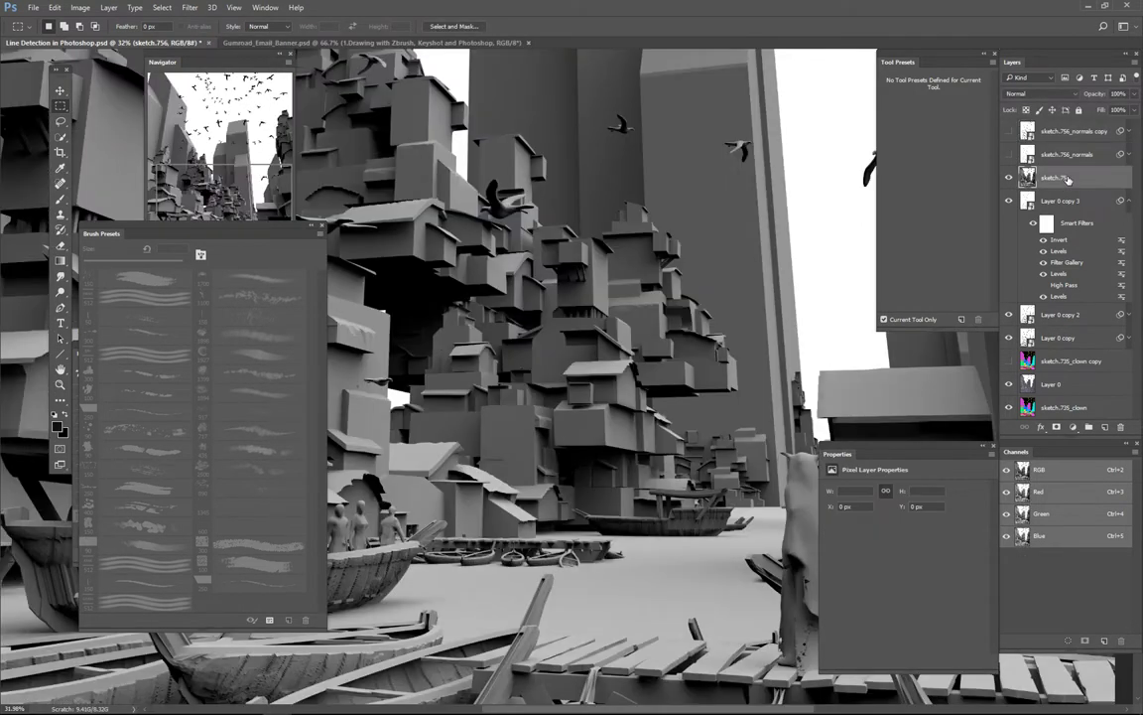
right_click(1067, 185)
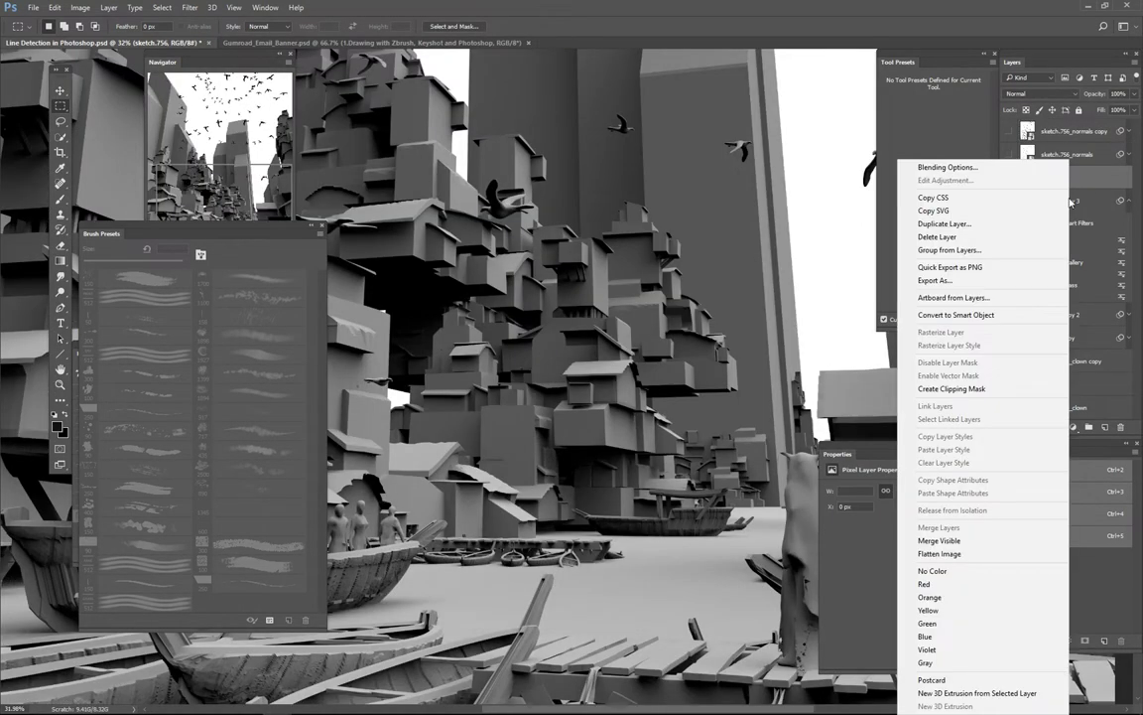
click(977, 316)
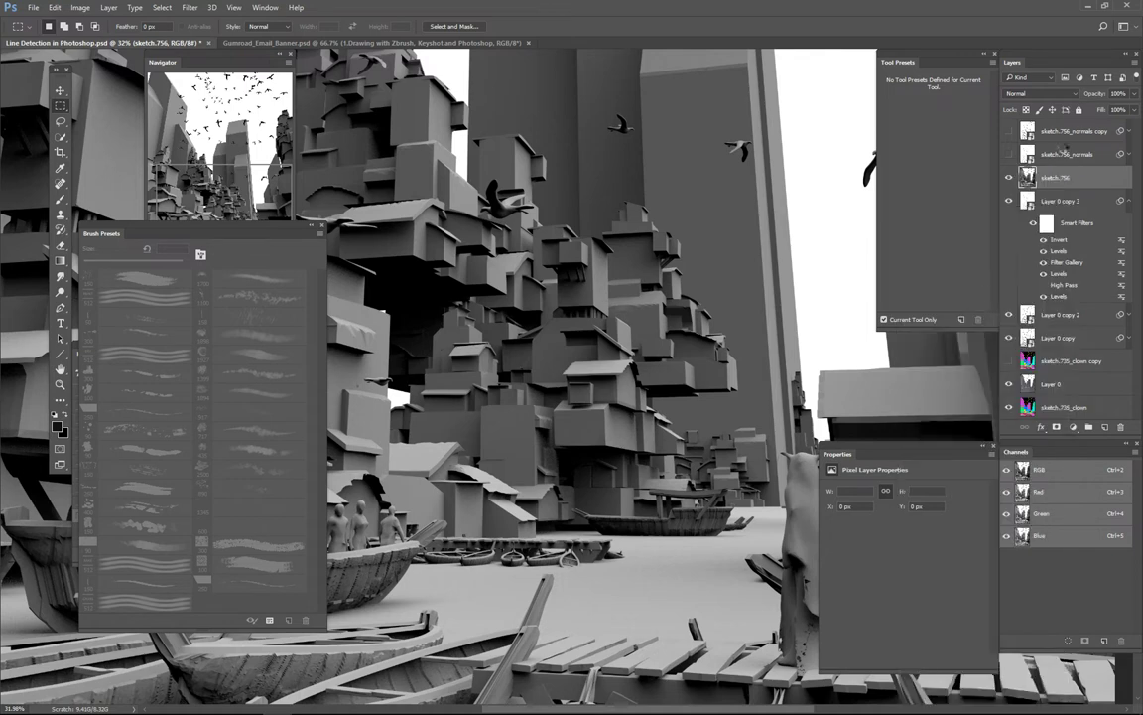
Try copying the smart filters from the sketch.756_normals layer onto the sketch.756 layer
click(1129, 154)
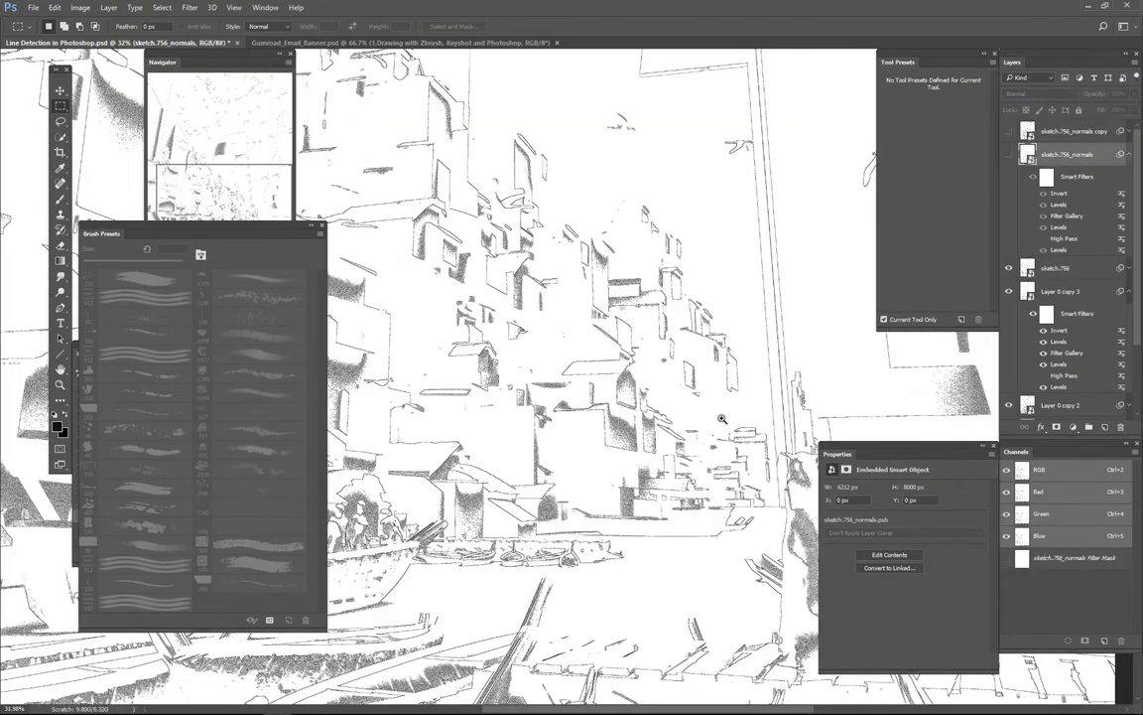
drag(642, 447, 579, 477)
mouse_move(579, 477)
mouse_down()
mouse_move(639, 458)
mouse_move(701, 463)
mouse_move(691, 504)
mouse_up()
drag(691, 504, 752, 504)
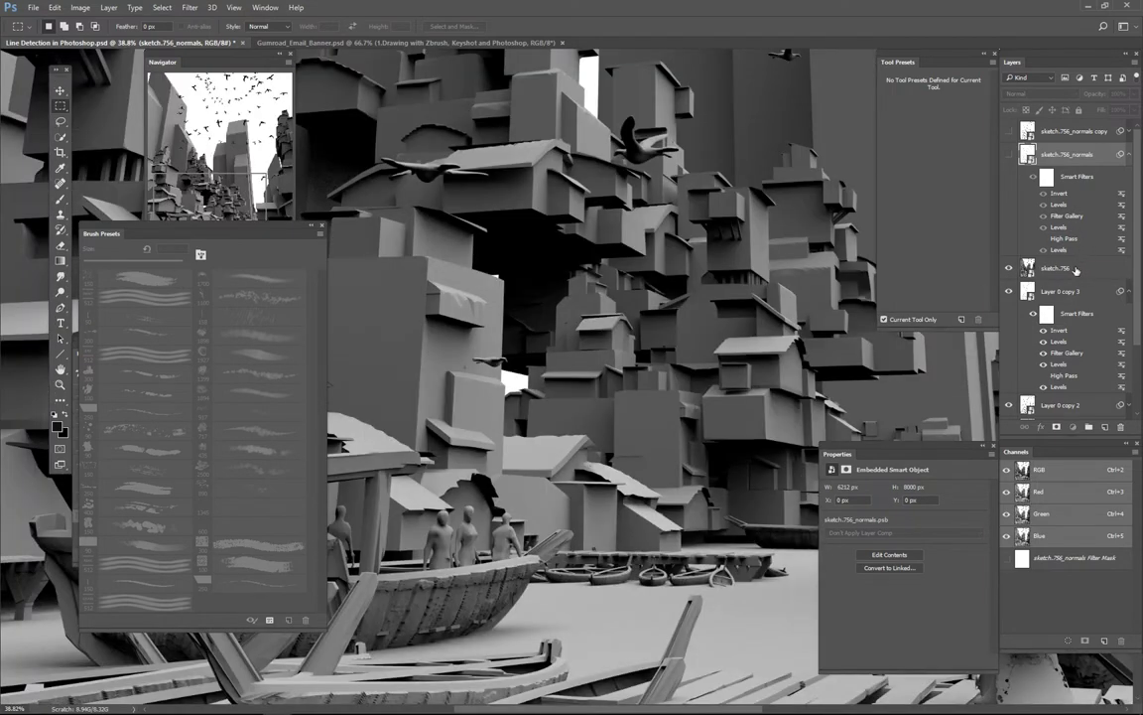
Try the Dust & Scratches filter on the sketch.756 layer with a 1-pixel radius and a threshold of 0
click(1062, 268)
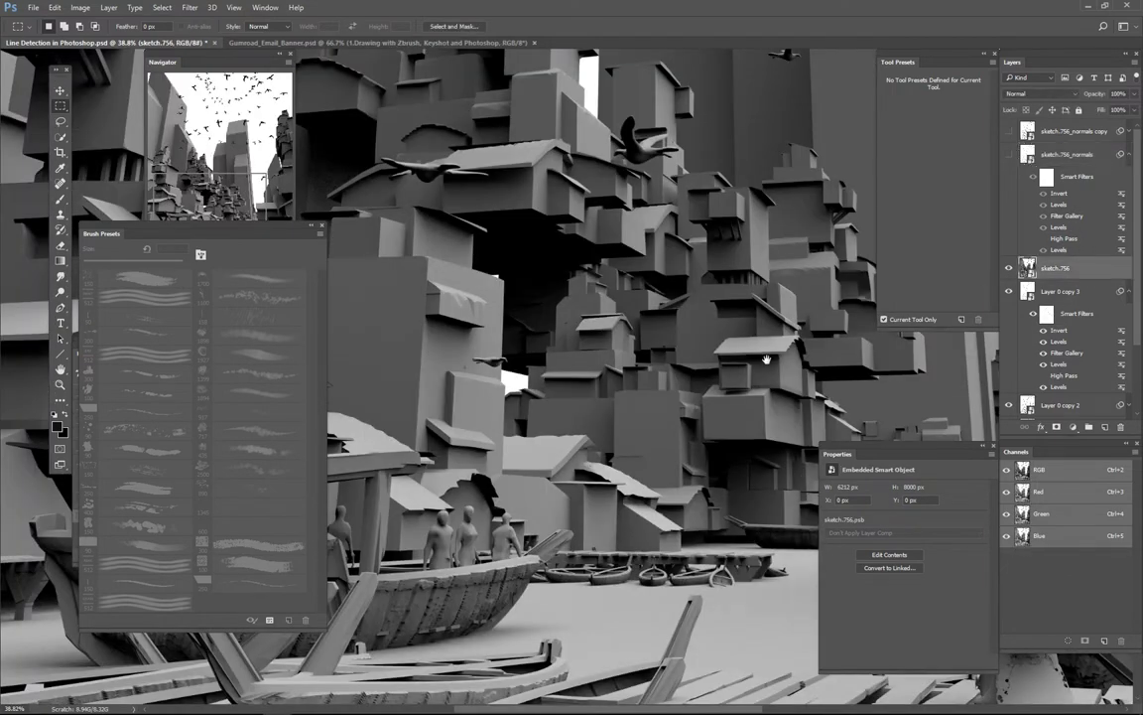
scroll(689, 323, down, 2)
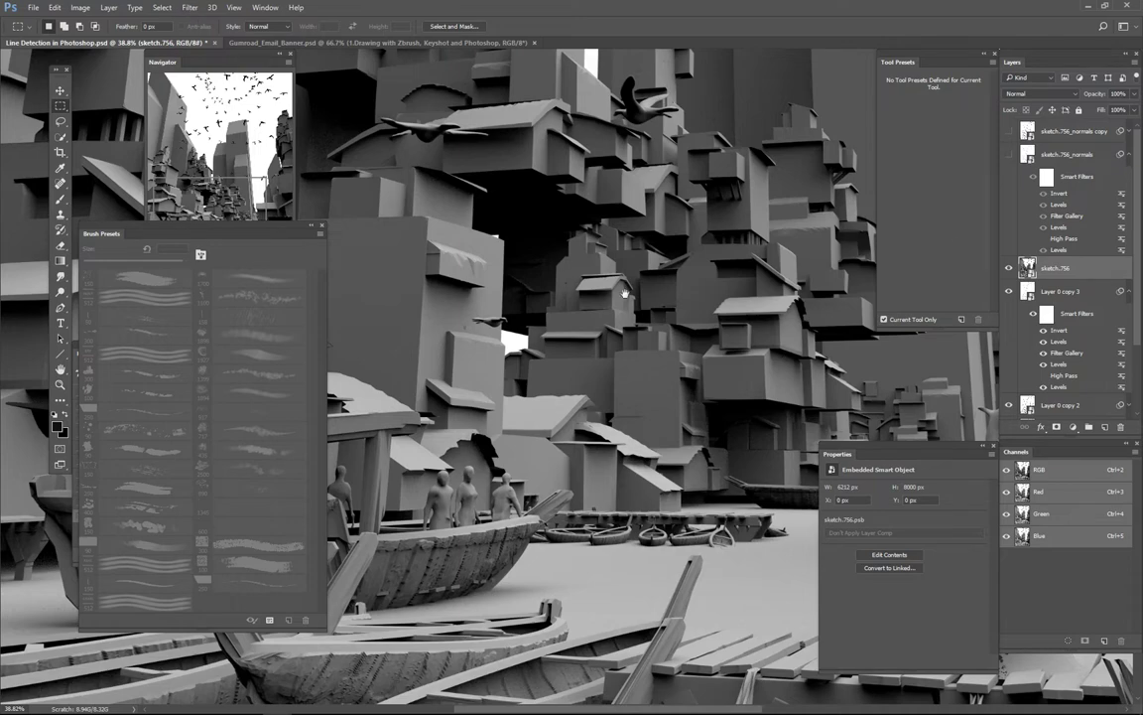
scroll(641, 435, up, 3)
drag(641, 435, 660, 432)
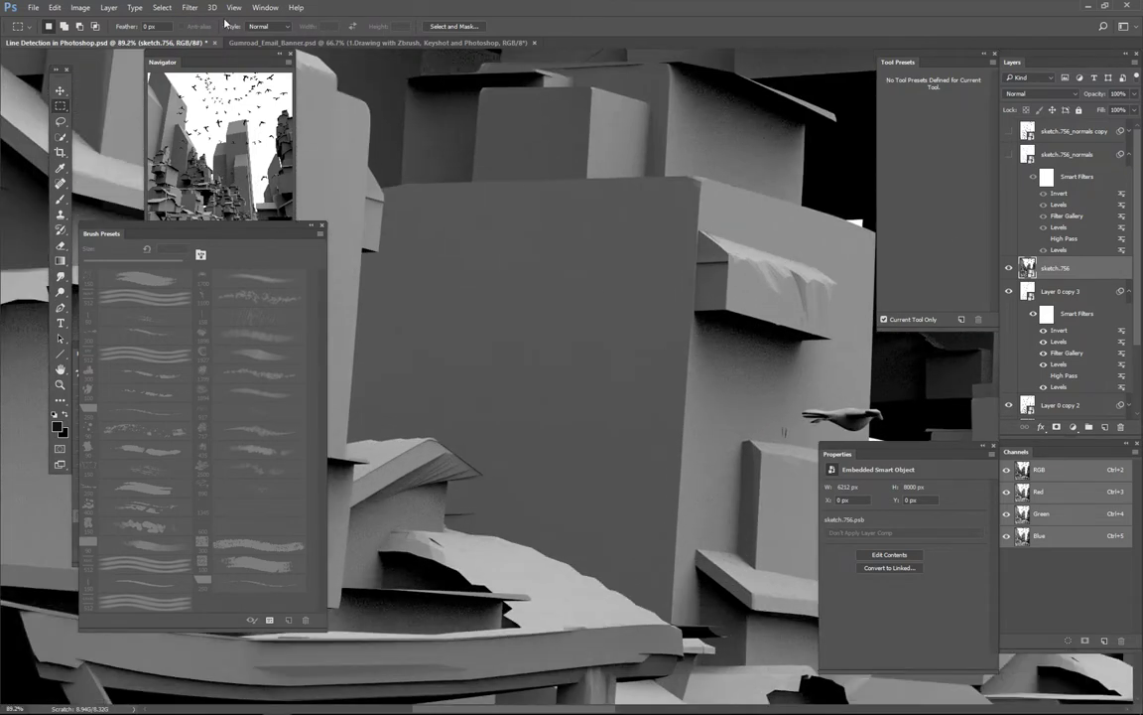
click(190, 7)
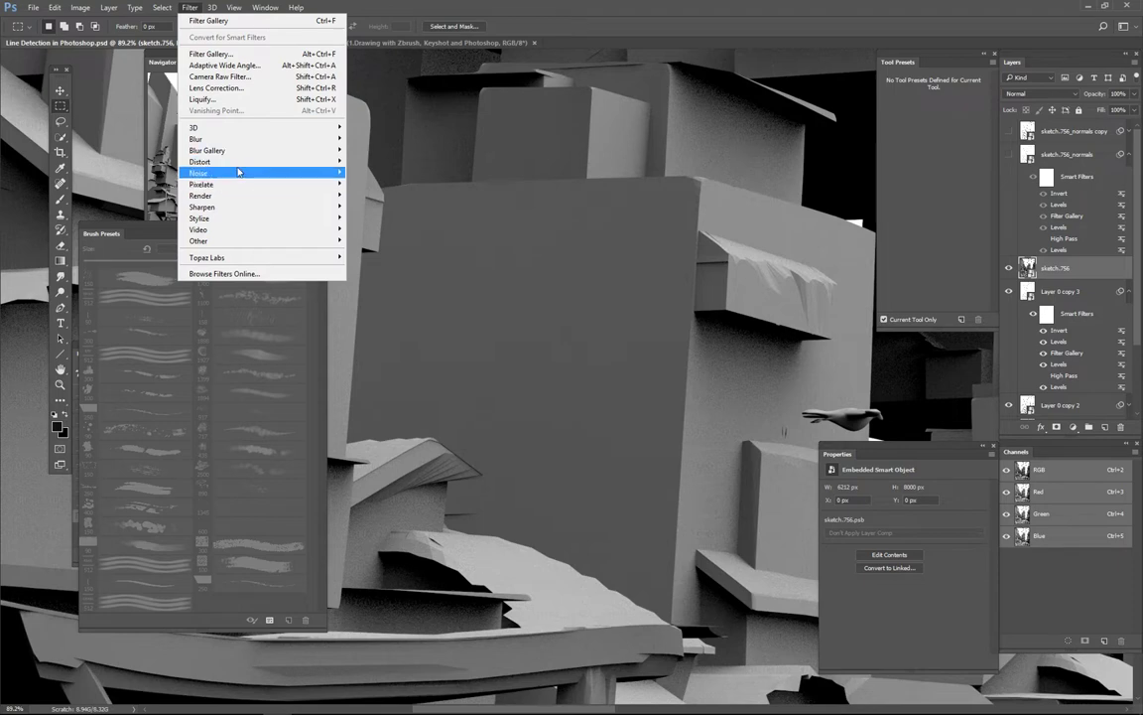
mouse_move(226, 174)
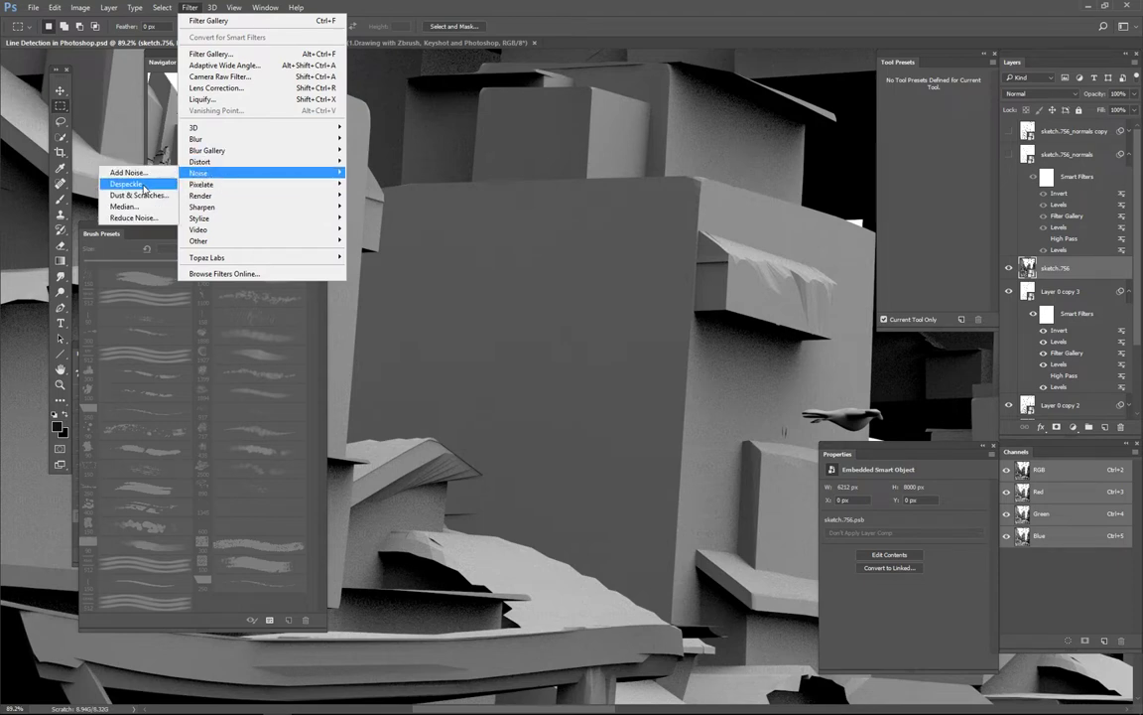
click(137, 196)
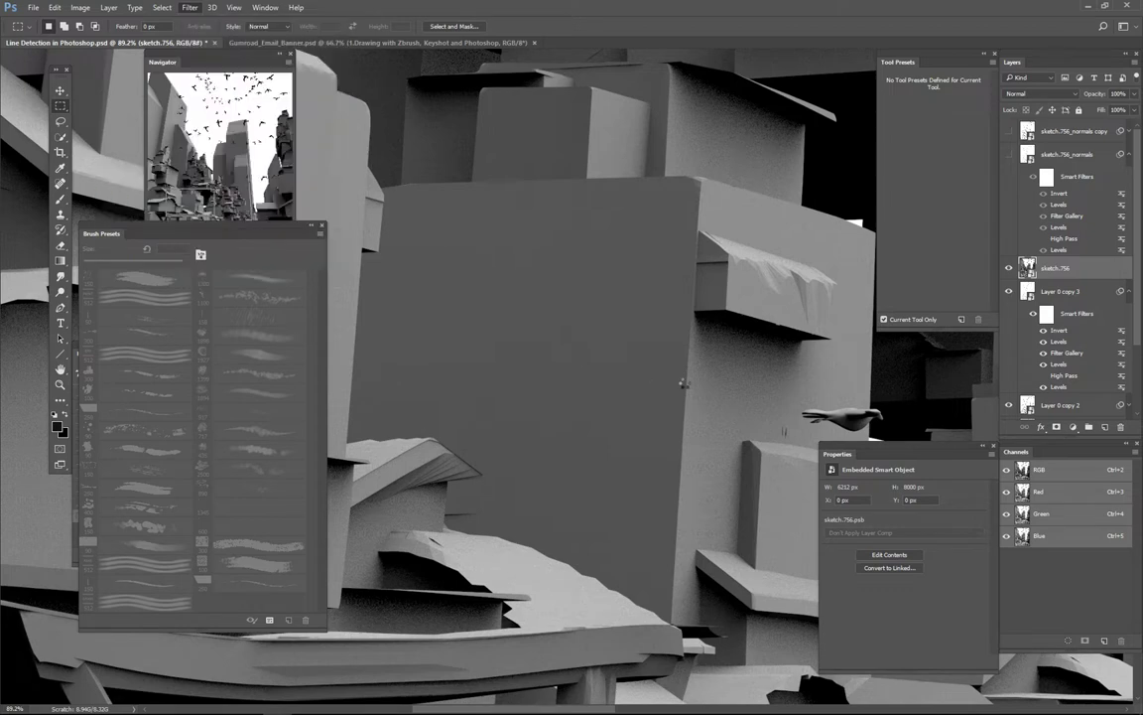
click(757, 389)
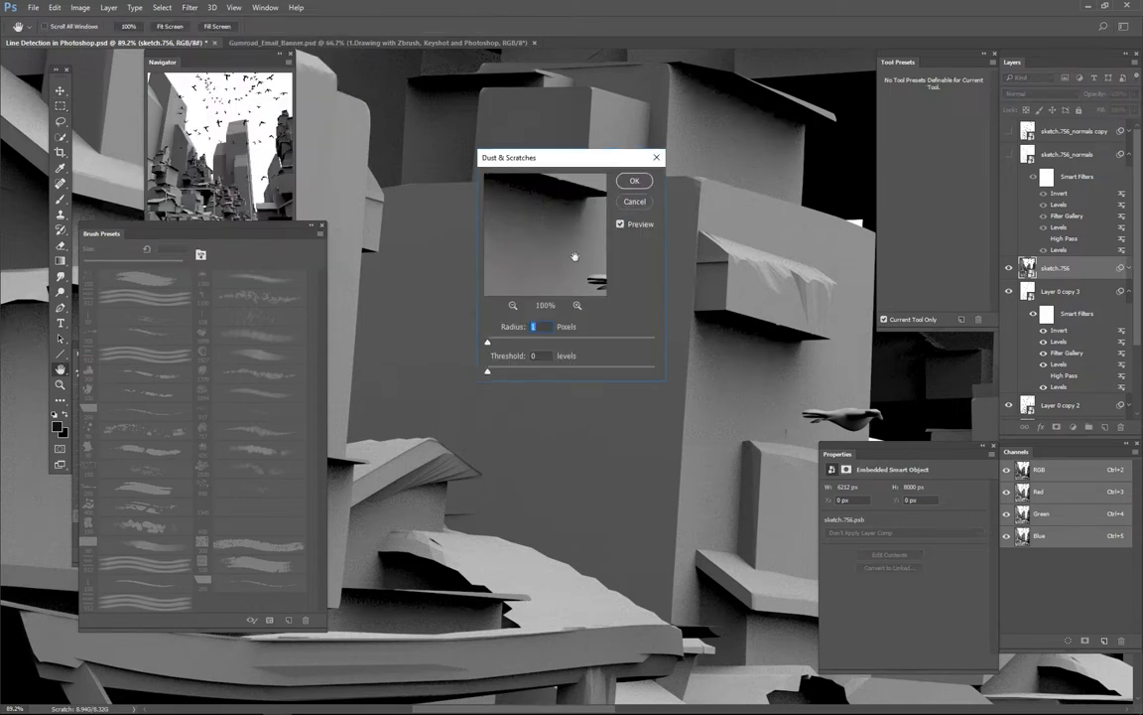
mouse_move(574, 257)
mouse_down()
mouse_move(563, 241)
mouse_move(588, 260)
mouse_up()
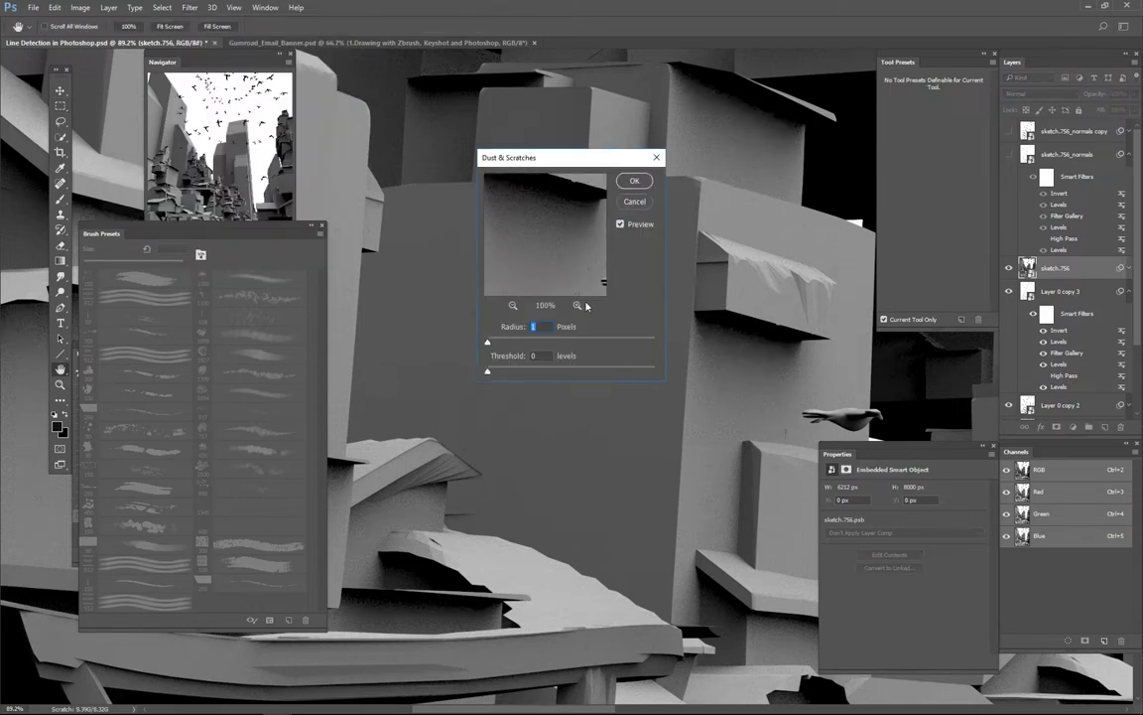
click(634, 181)
Try the Despeckle filter on the sketch.756 layer, examine the noise in the shaded wall, and undo the filter
click(190, 7)
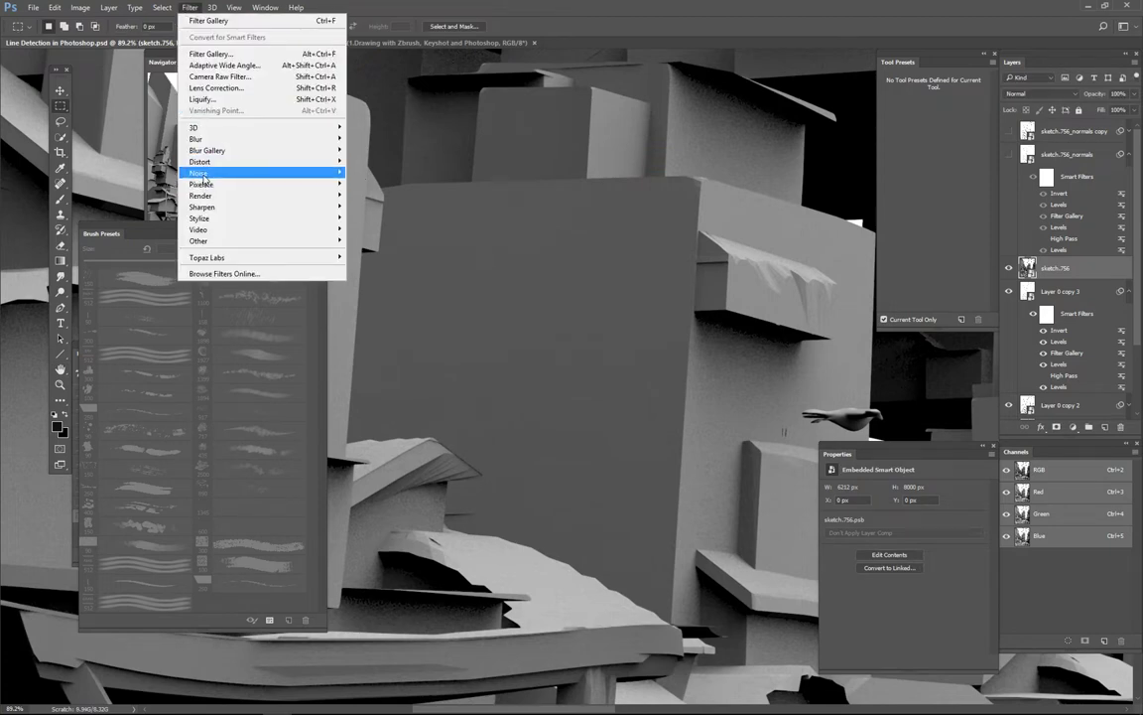
mouse_move(187, 170)
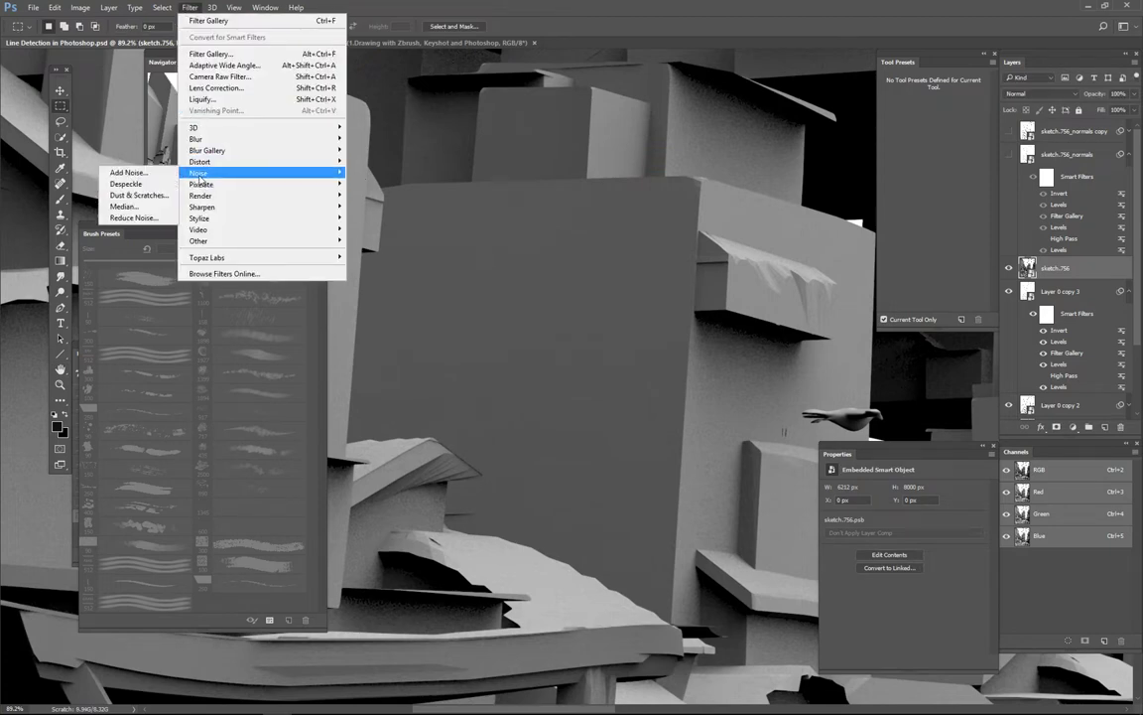
click(153, 185)
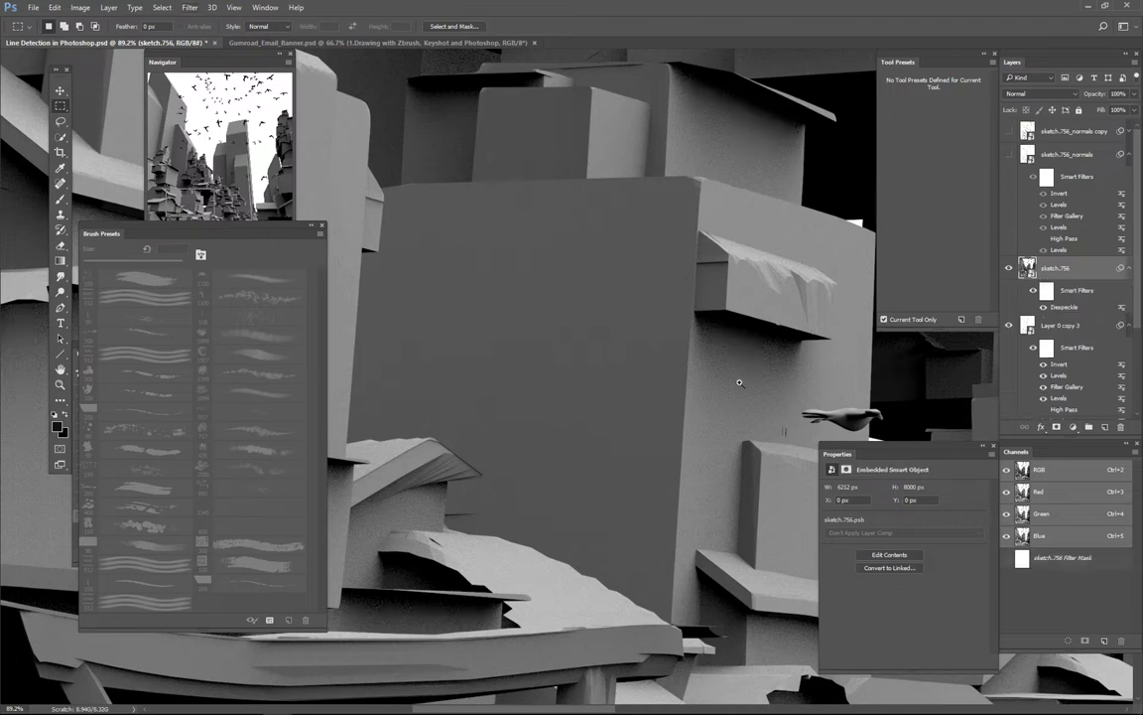
scroll(739, 382, up, 5)
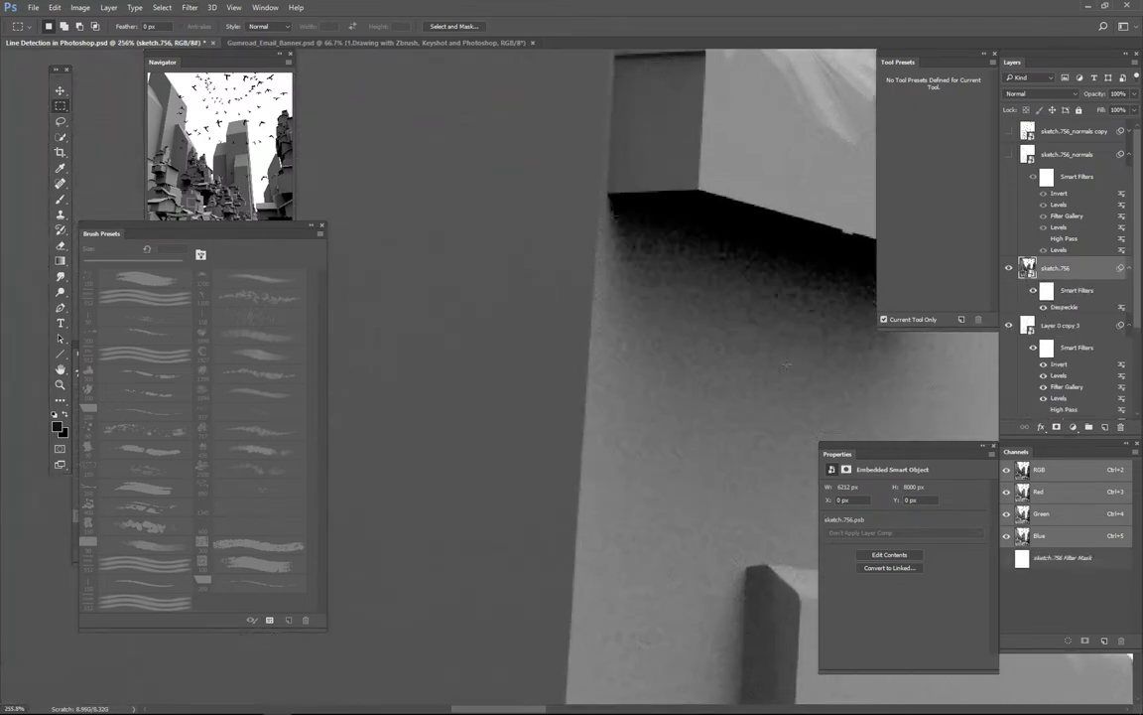
drag(803, 360, 669, 416)
key(ctrl+z)
Apply a Surface Blur to the sketch.756 layer with a radius of 5 pixels and a threshold of 23 levels
click(189, 8)
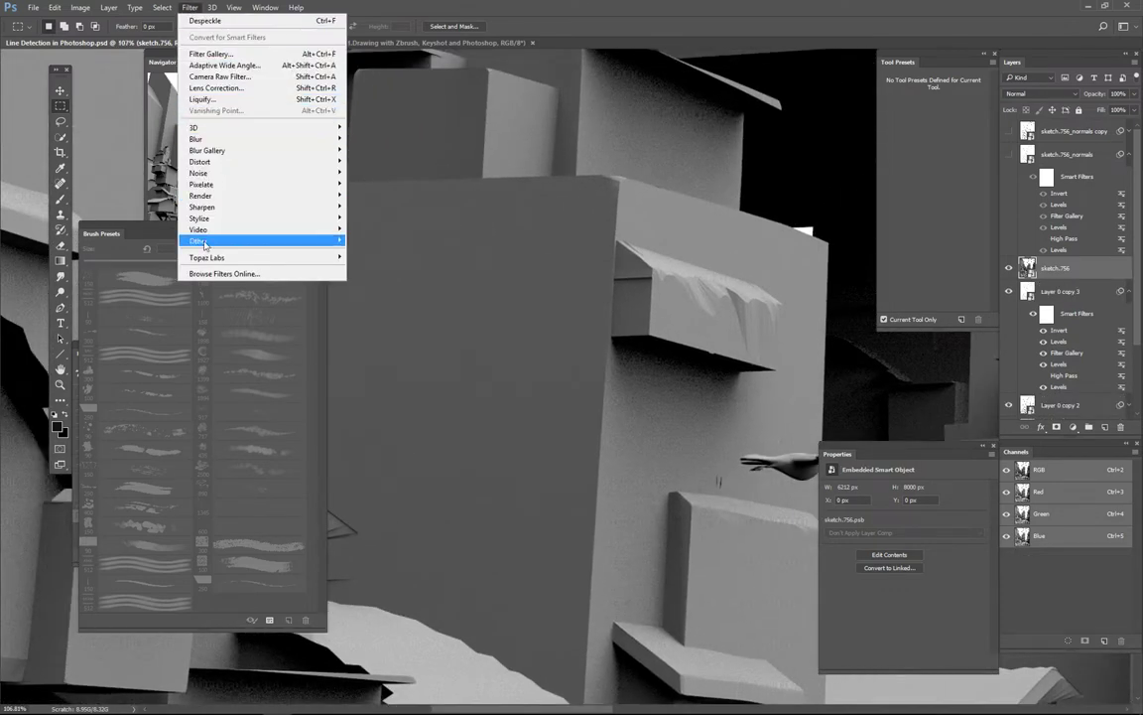
mouse_move(199, 139)
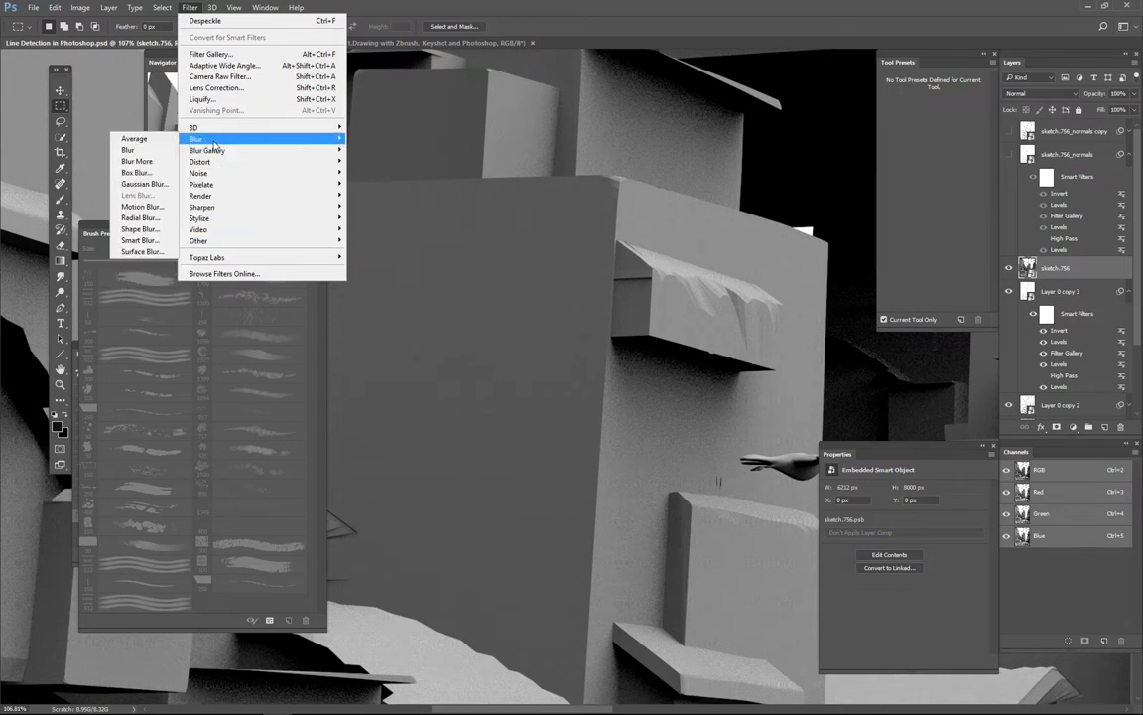
click(147, 252)
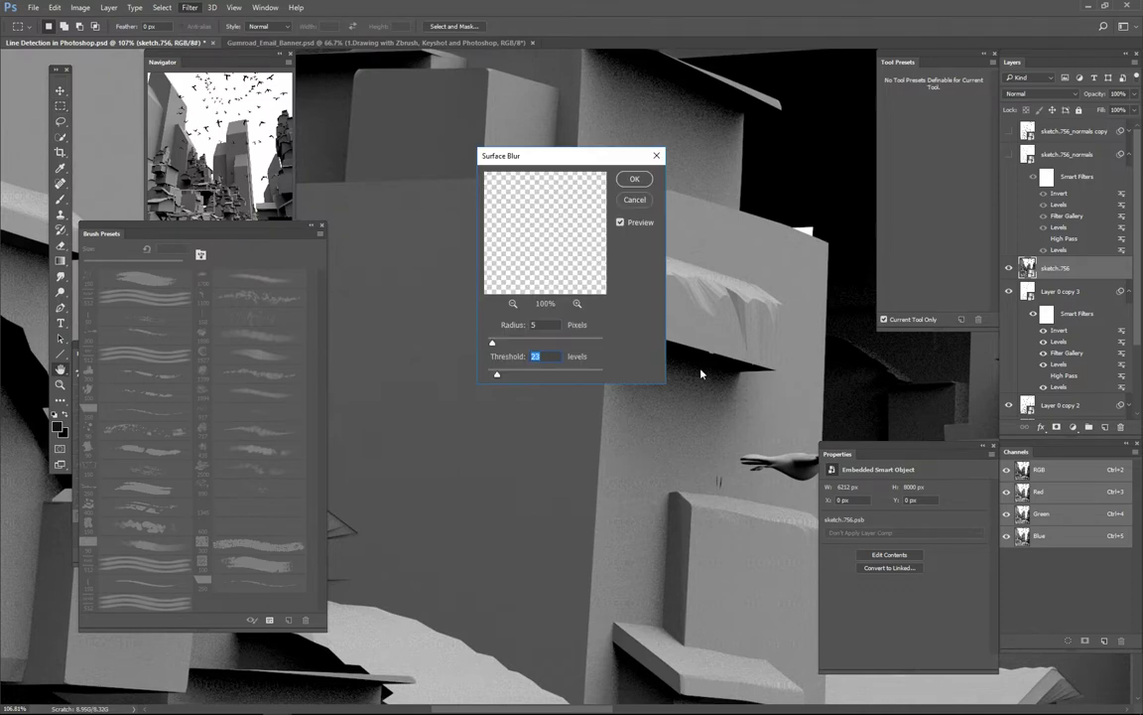
drag(528, 243, 552, 283)
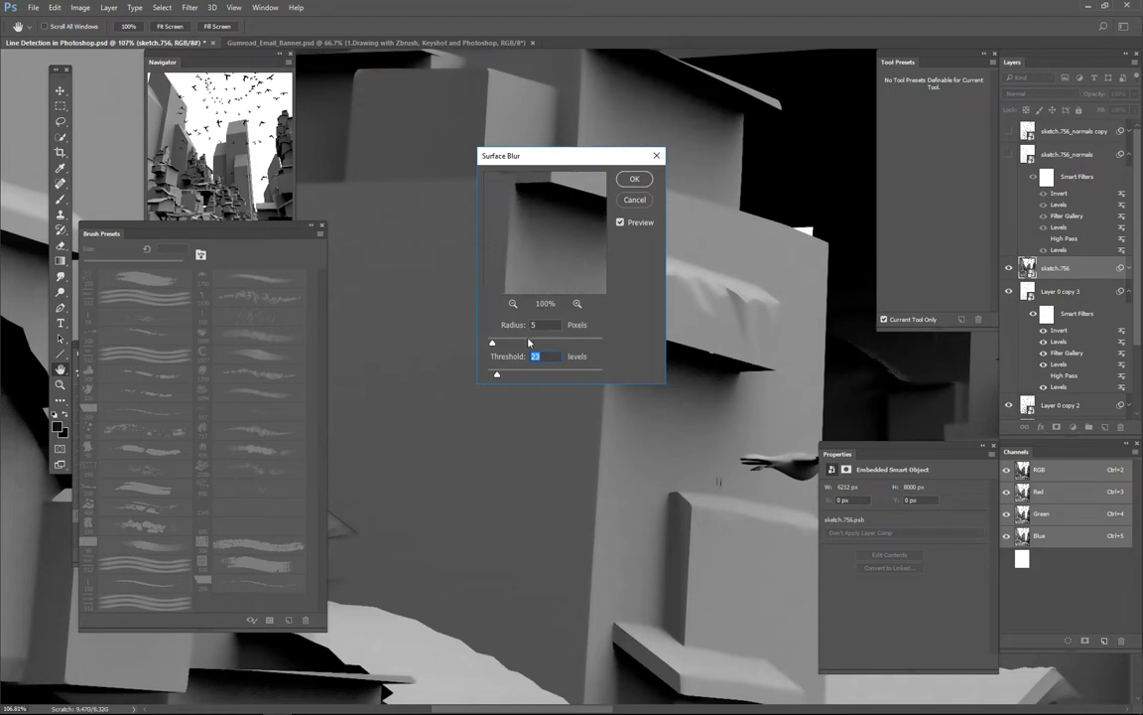
click(635, 178)
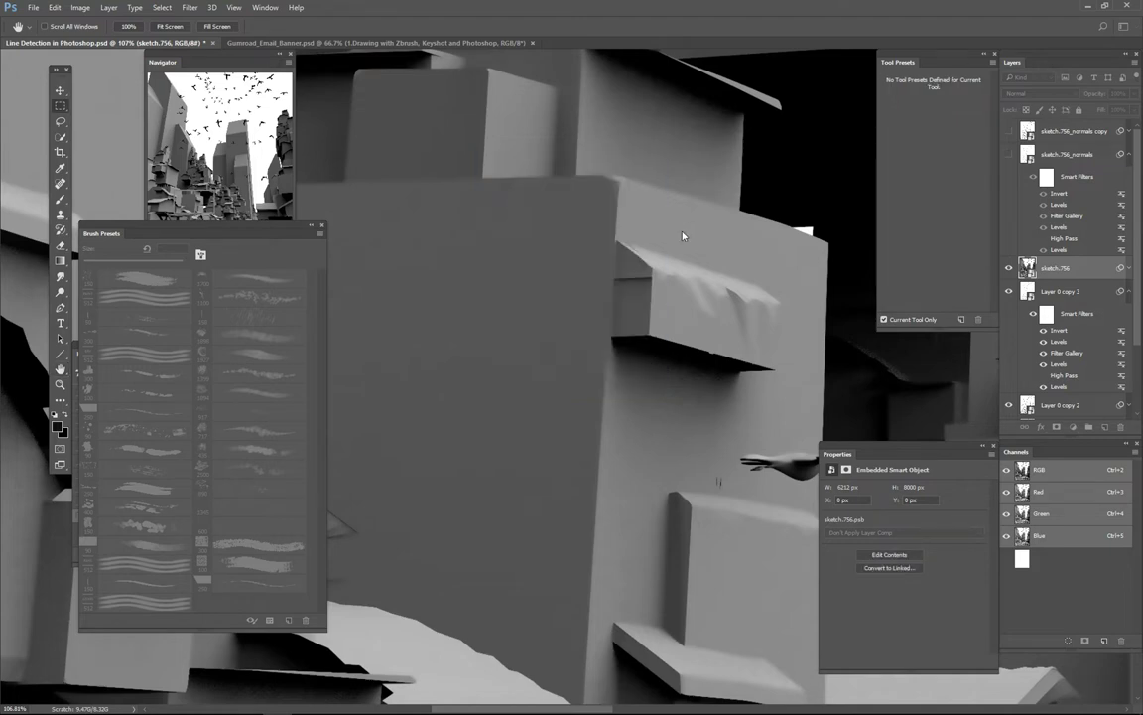
key(m)
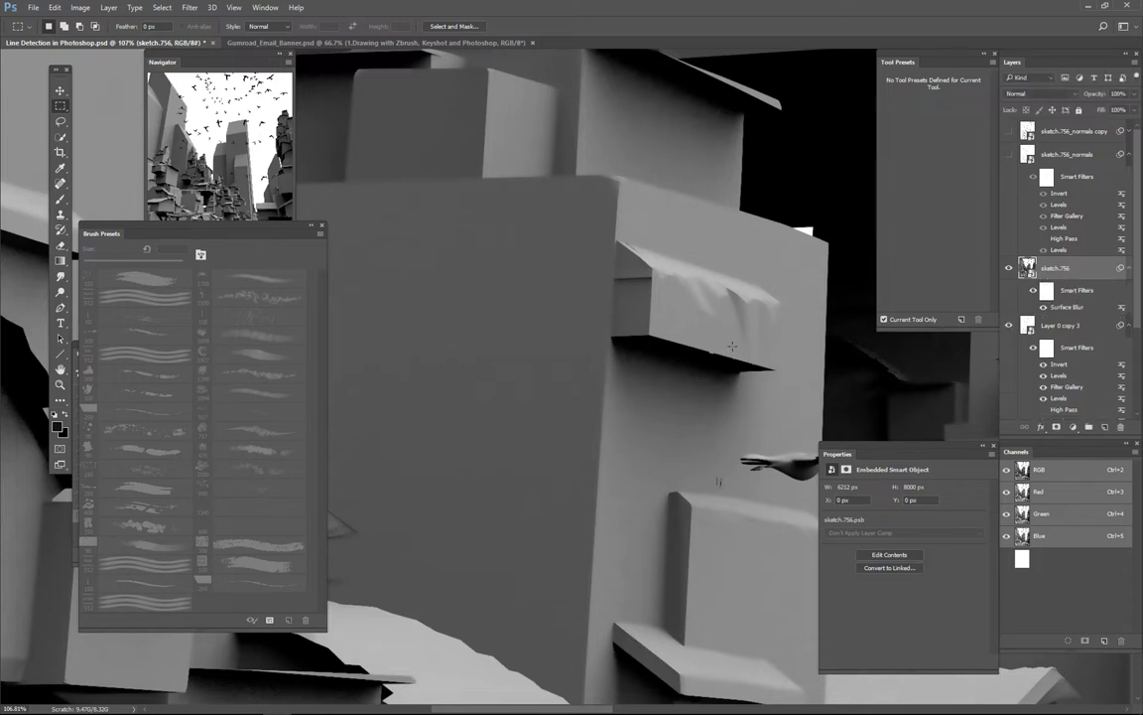
Rasterize the blurred sketch.756 layer and convert it to a smart object again
right_click(1069, 274)
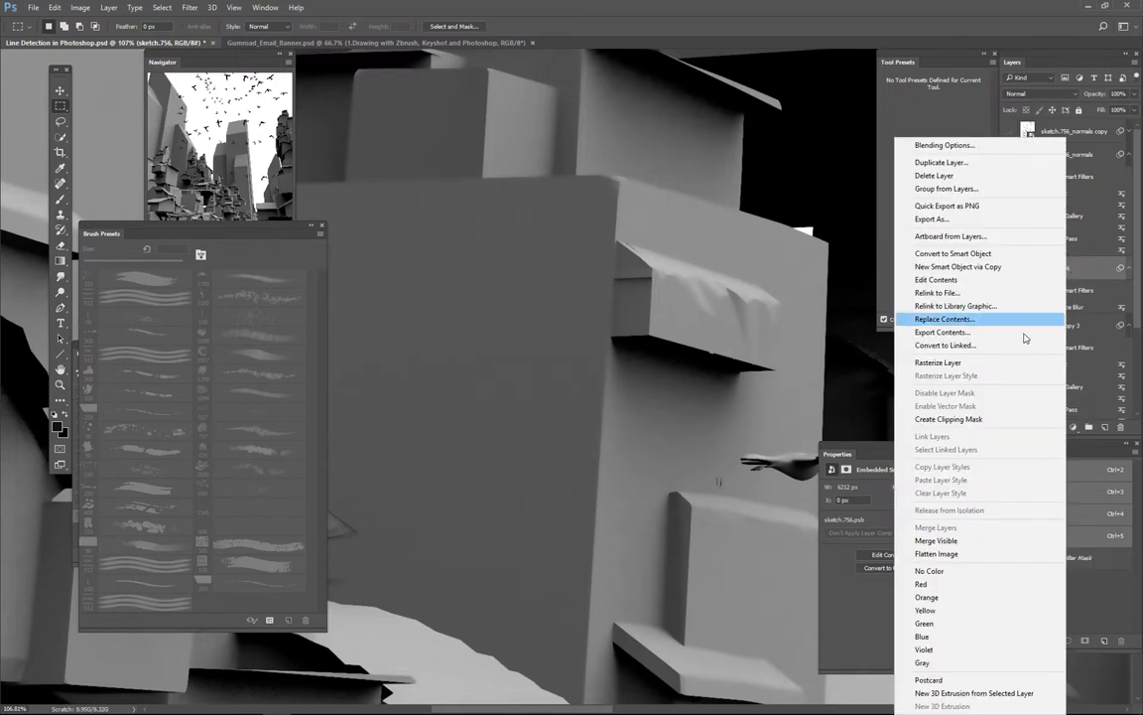
click(977, 362)
right_click(1090, 274)
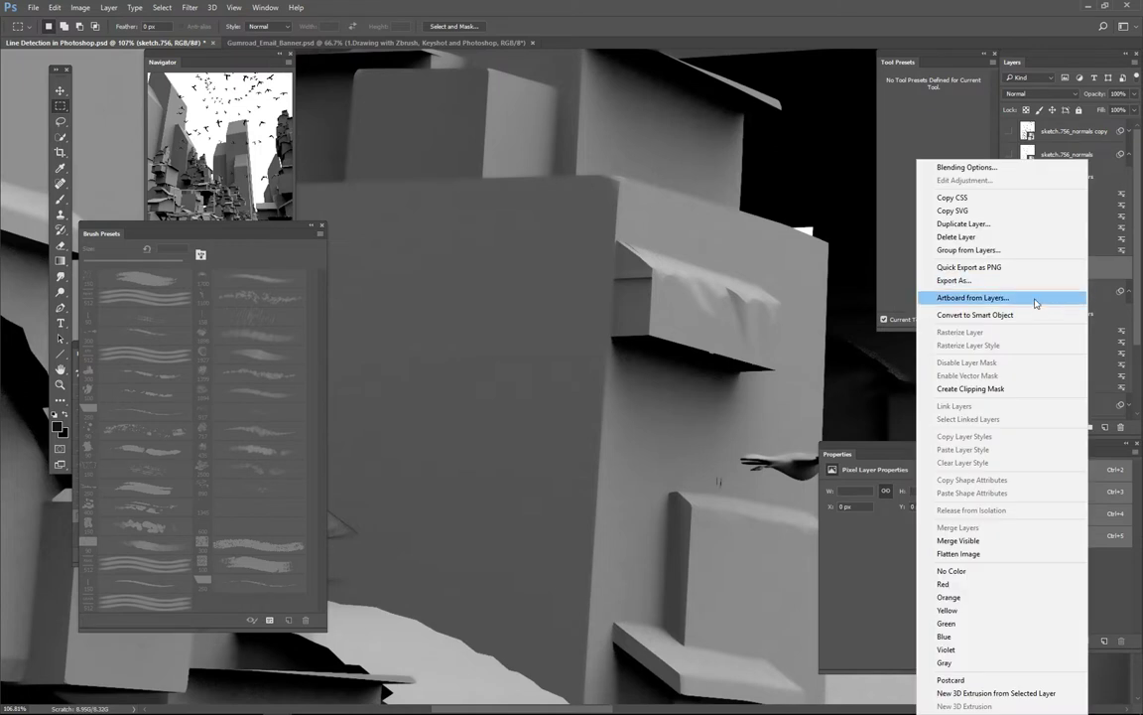
click(1026, 315)
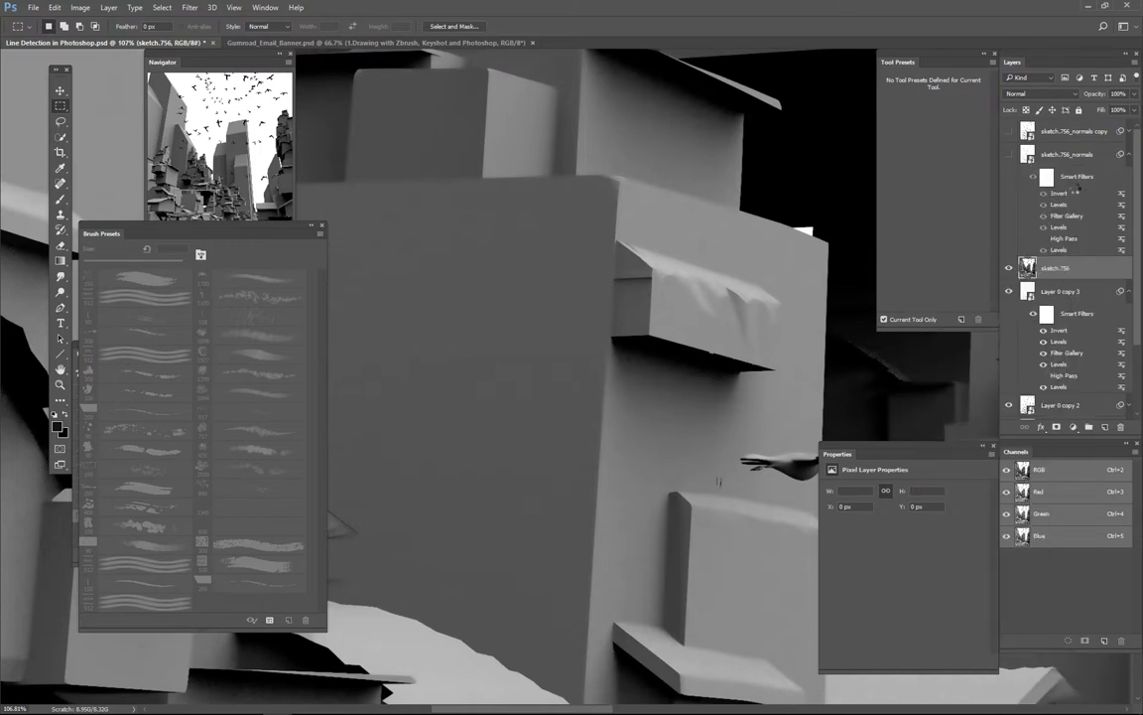
Copy the line-detection smart filters from the sketch.756_normals layer onto sketch.756 and inspect the resulting lines across the buildings
key(ctrl+z)
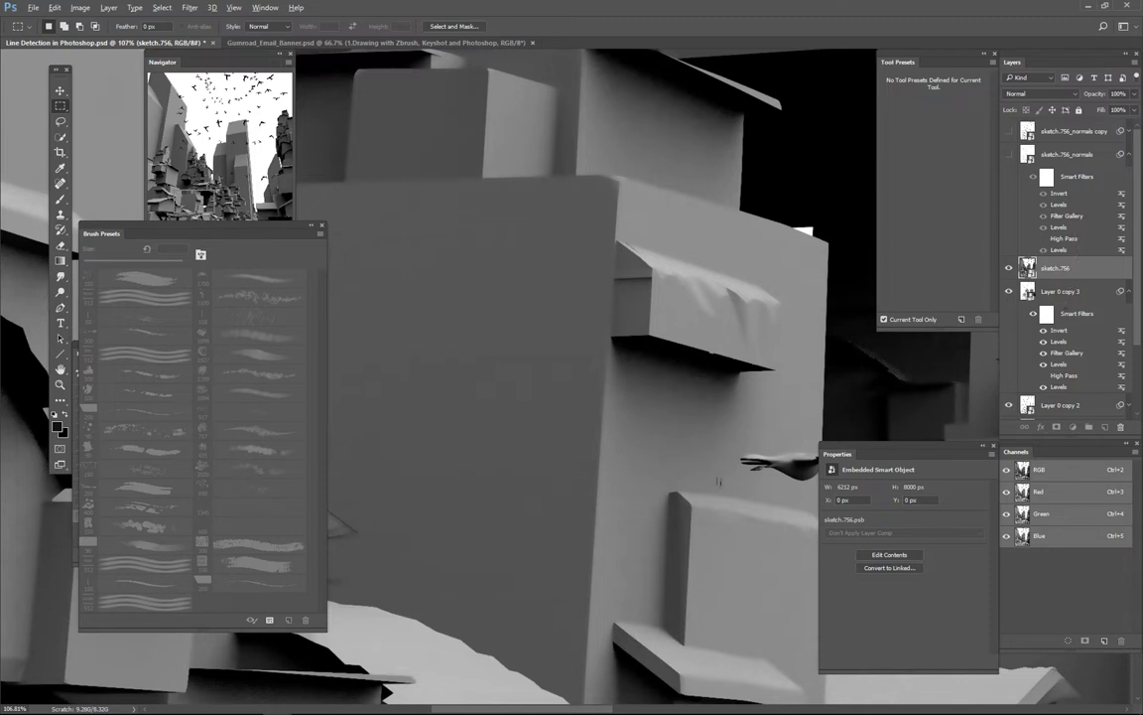
click(1051, 296)
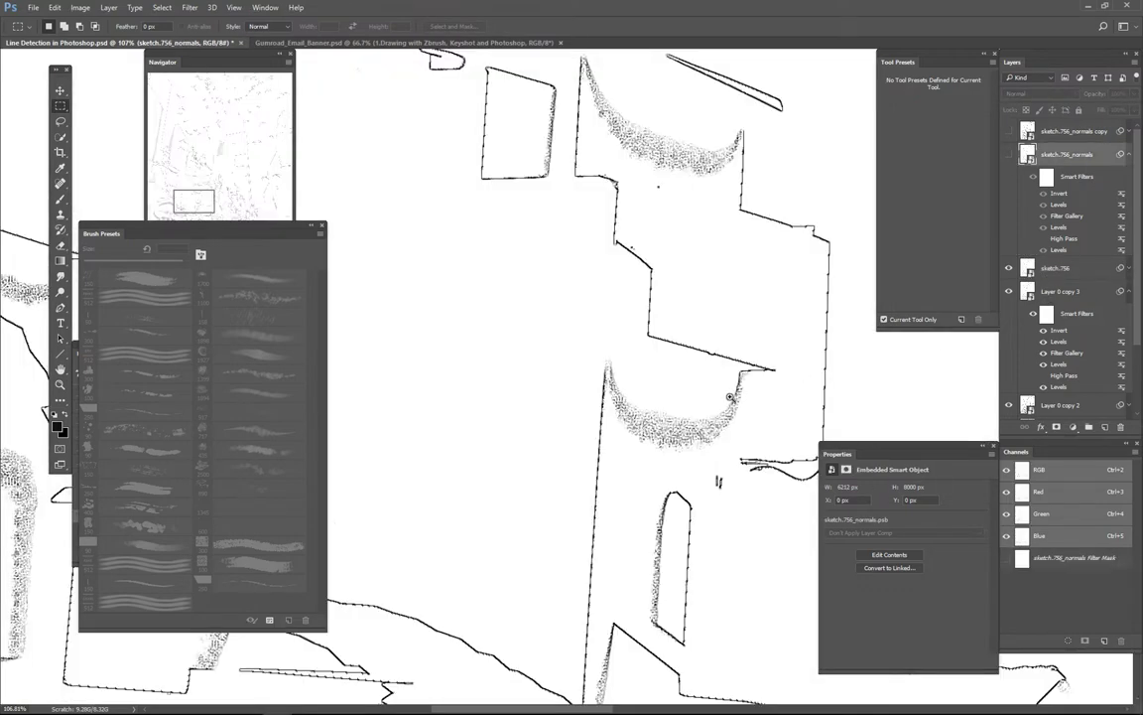
mouse_move(732, 398)
mouse_down()
mouse_move(699, 439)
mouse_move(676, 432)
mouse_move(731, 417)
mouse_up()
scroll(729, 418, up, 5)
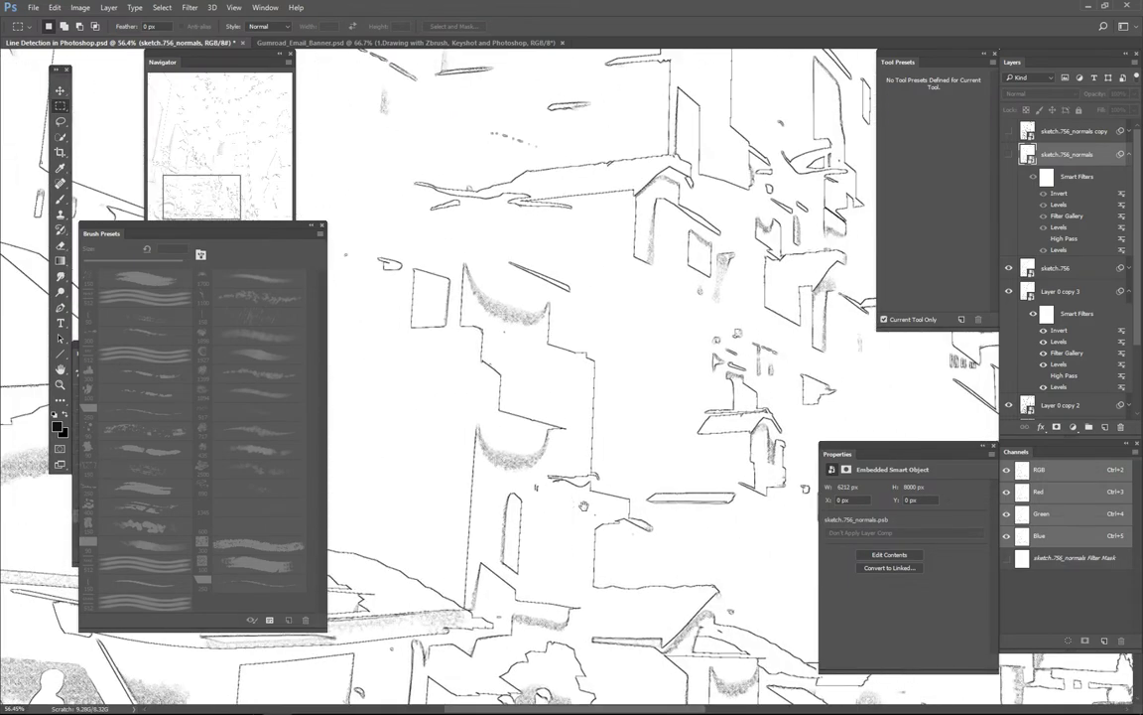
drag(821, 365, 796, 374)
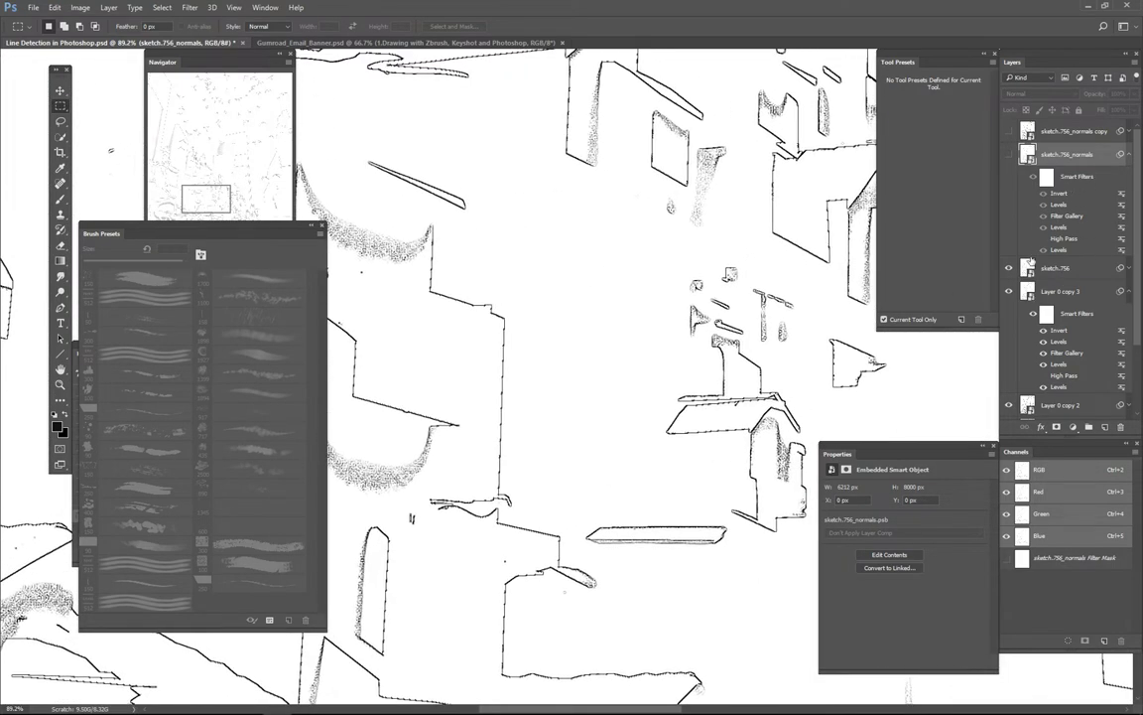
scroll(770, 337, down, 5)
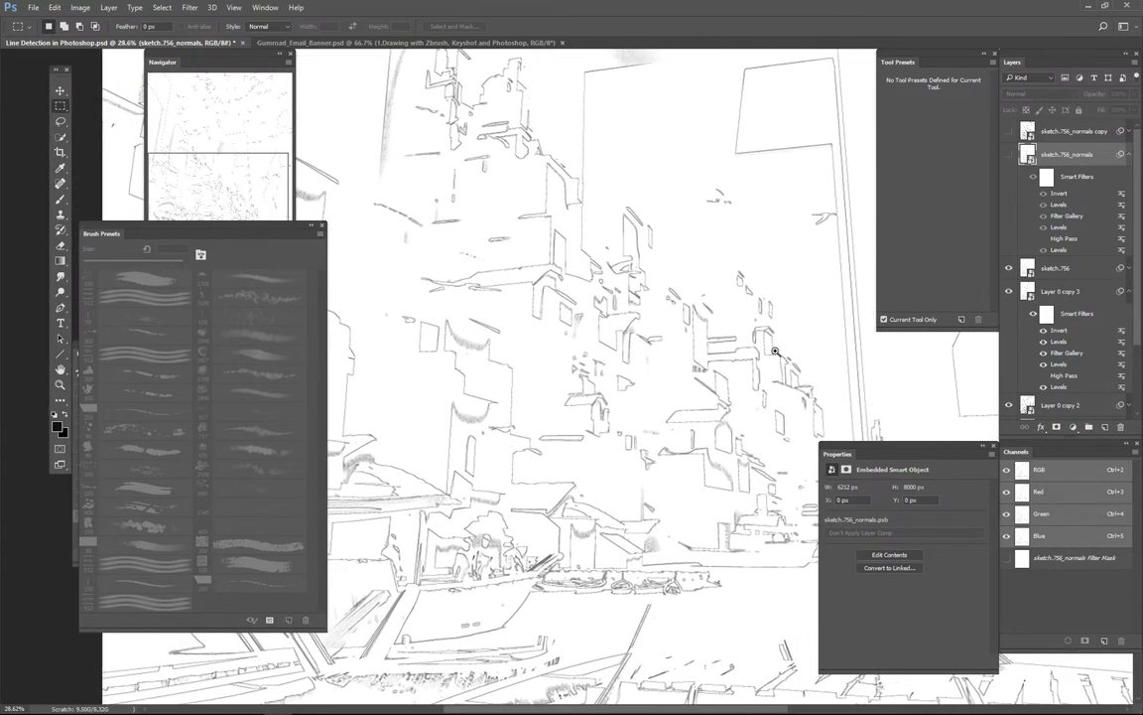
scroll(775, 351, up, 5)
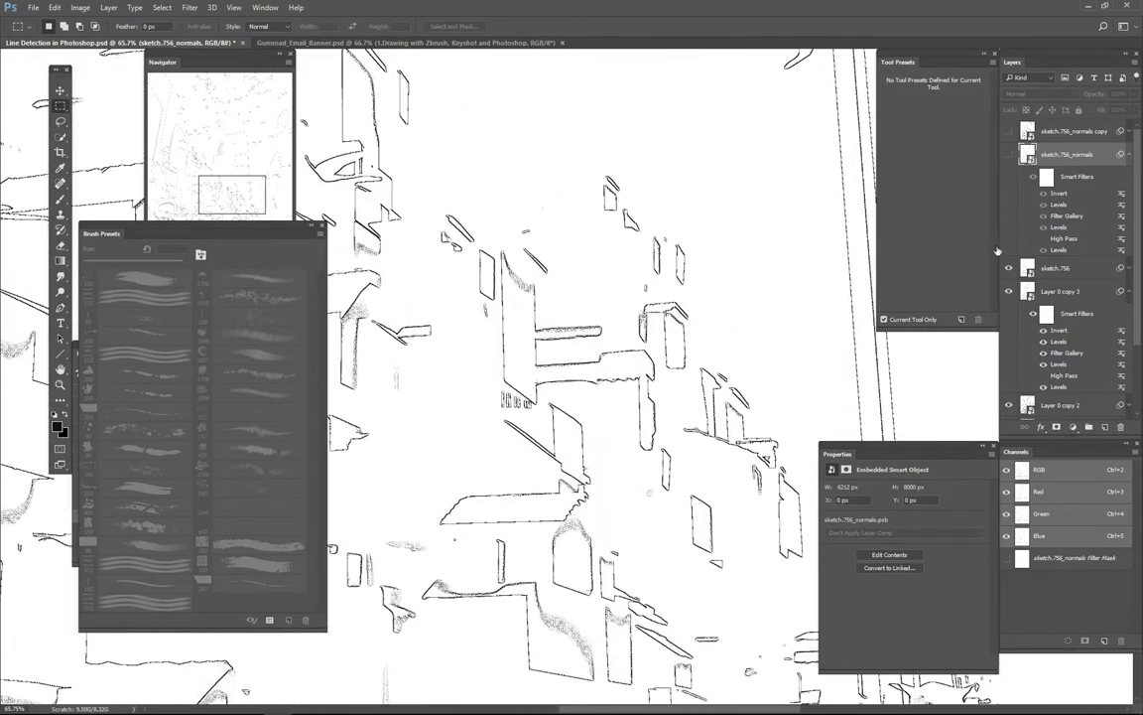
Toggle the sketch.756_normals layer's visibility to compare its lines with those of sketch.756, and leave it shown
click(1013, 157)
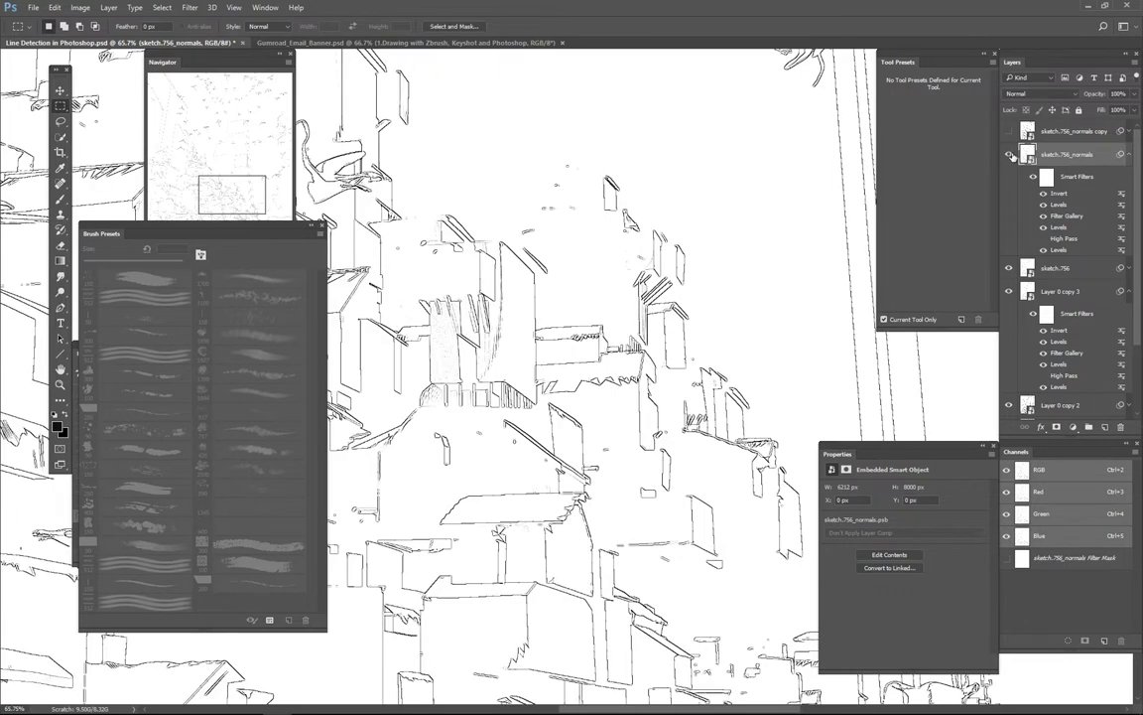
click(1013, 156)
click(1012, 157)
click(1011, 157)
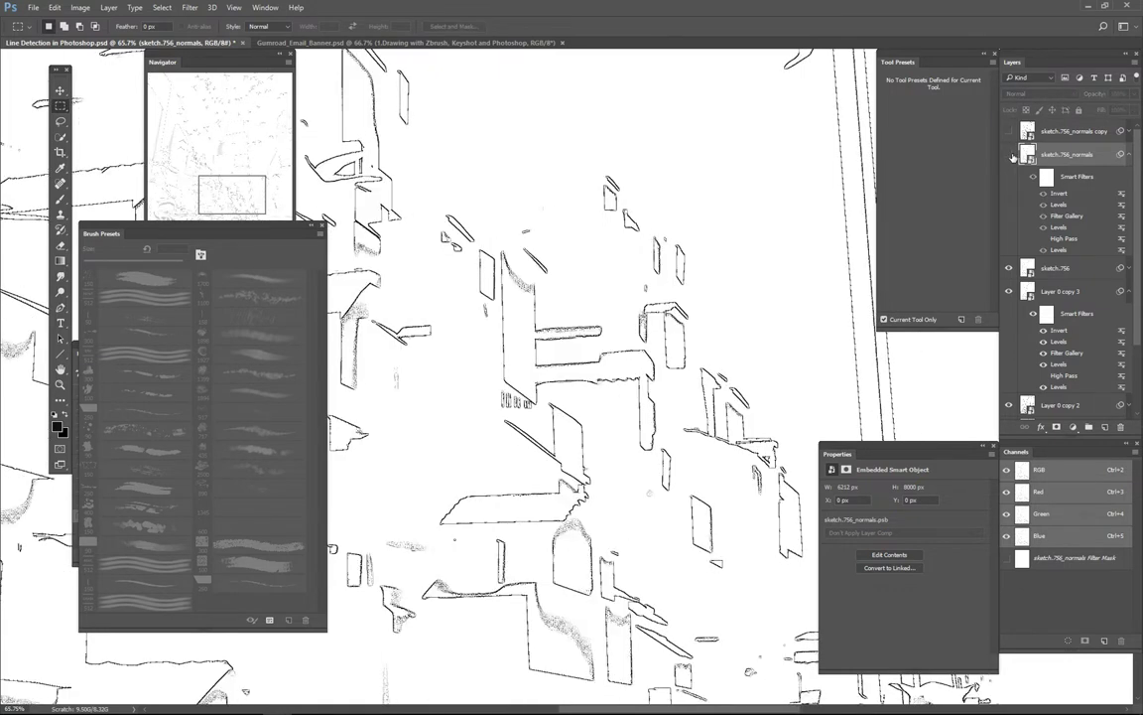
click(1011, 157)
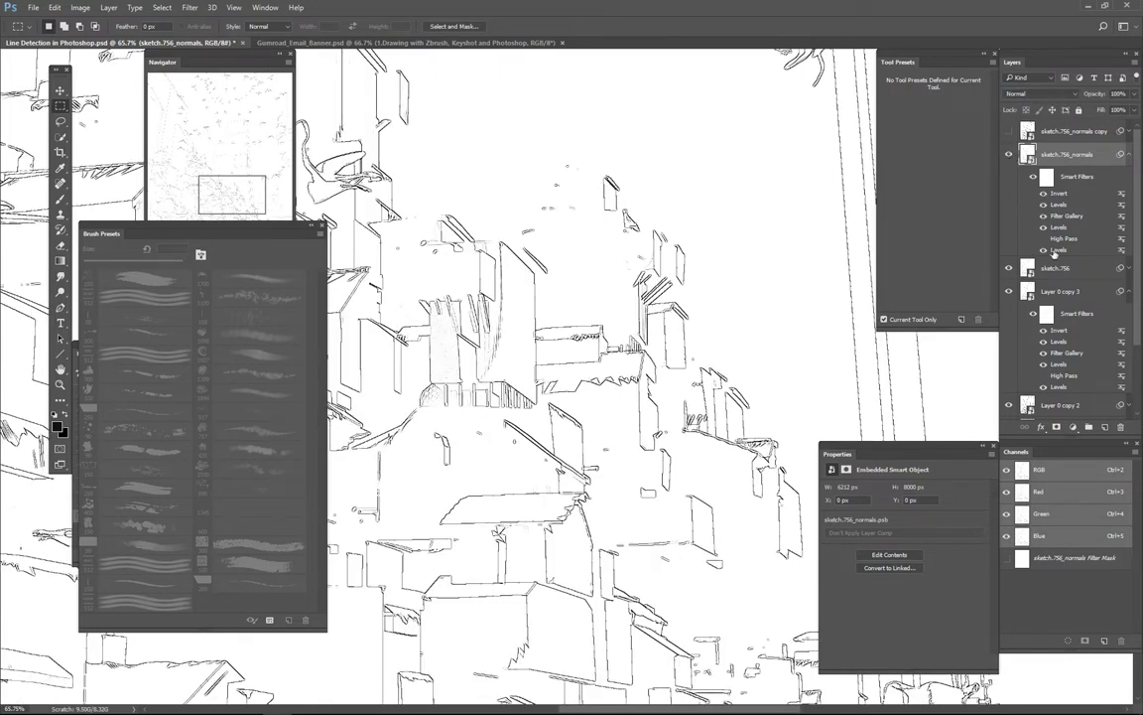
Hide the sketch.756 layer, and move sketch.735_clown copy directly above sketch.756_normals and make it visible
click(1128, 155)
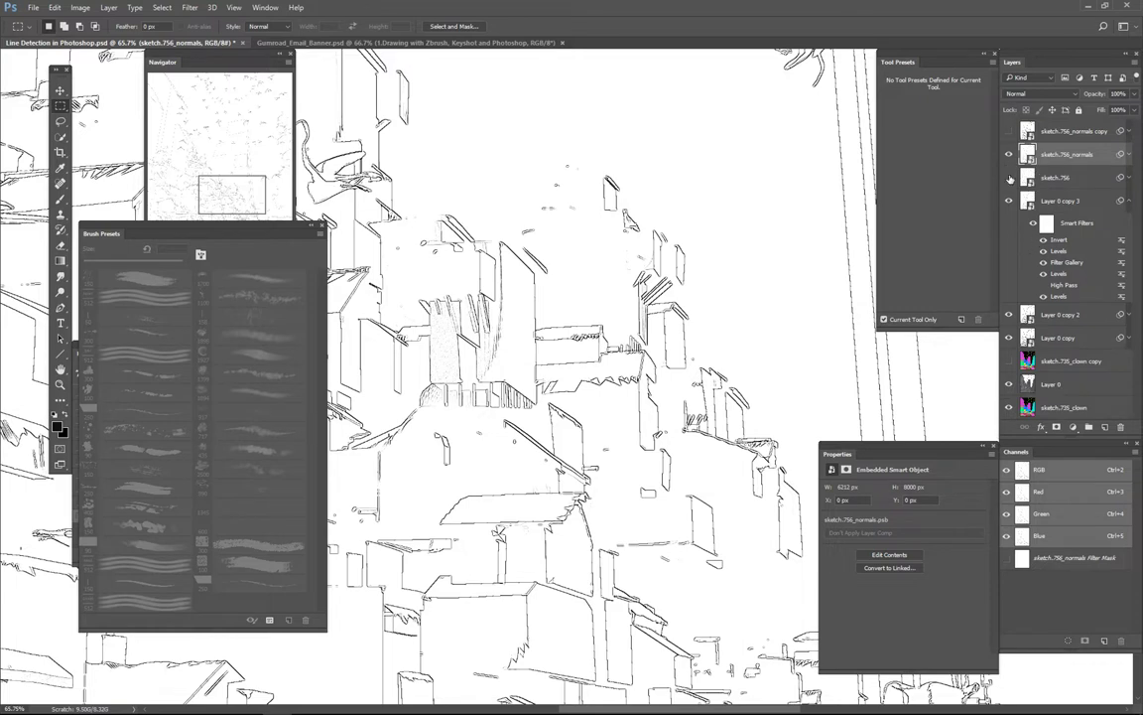
scroll(748, 361, down, 3)
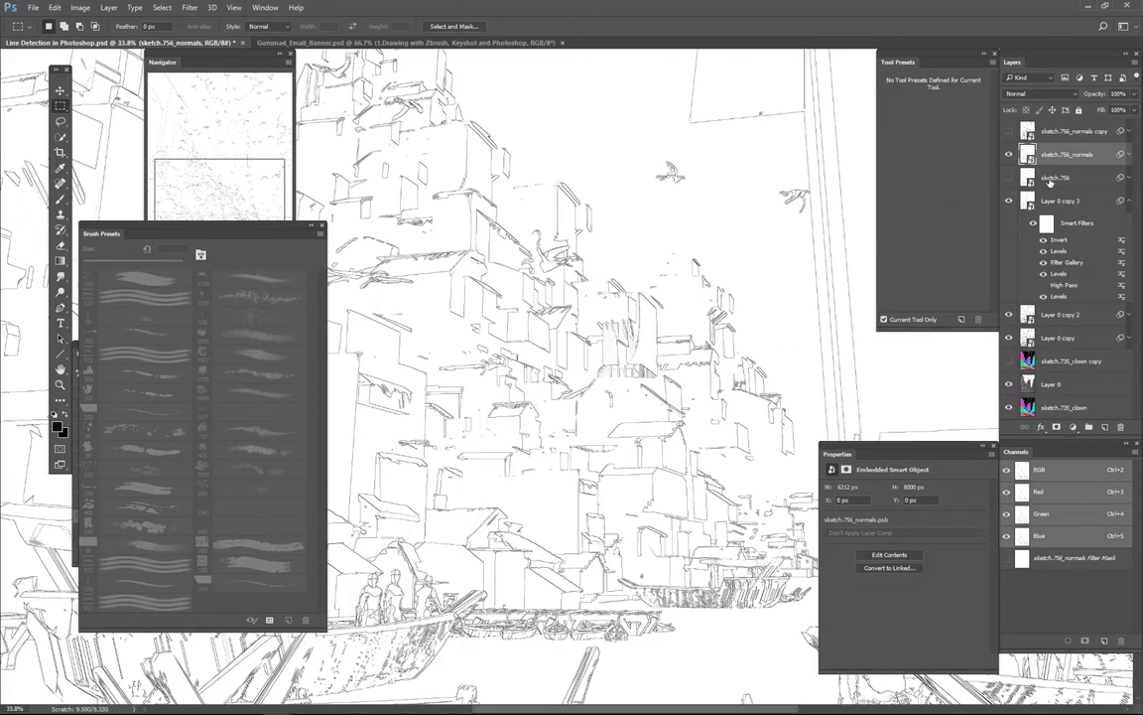
click(1127, 200)
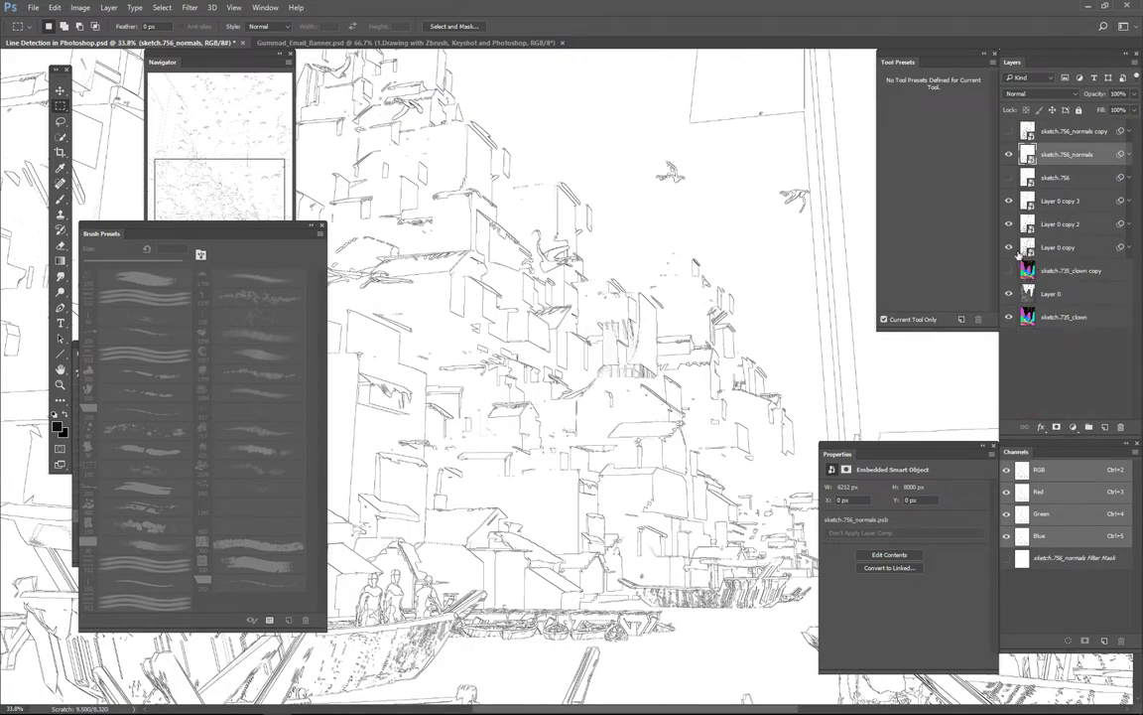
click(1058, 277)
drag(1079, 277, 1078, 143)
click(1010, 154)
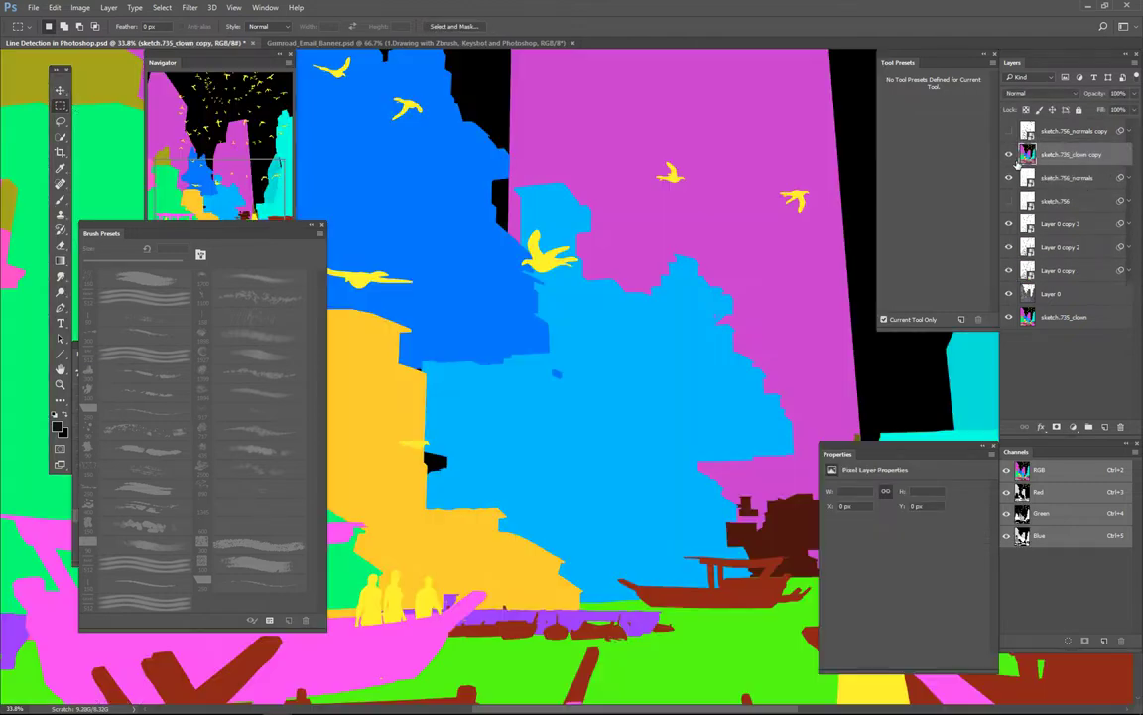
scroll(702, 378, up, 3)
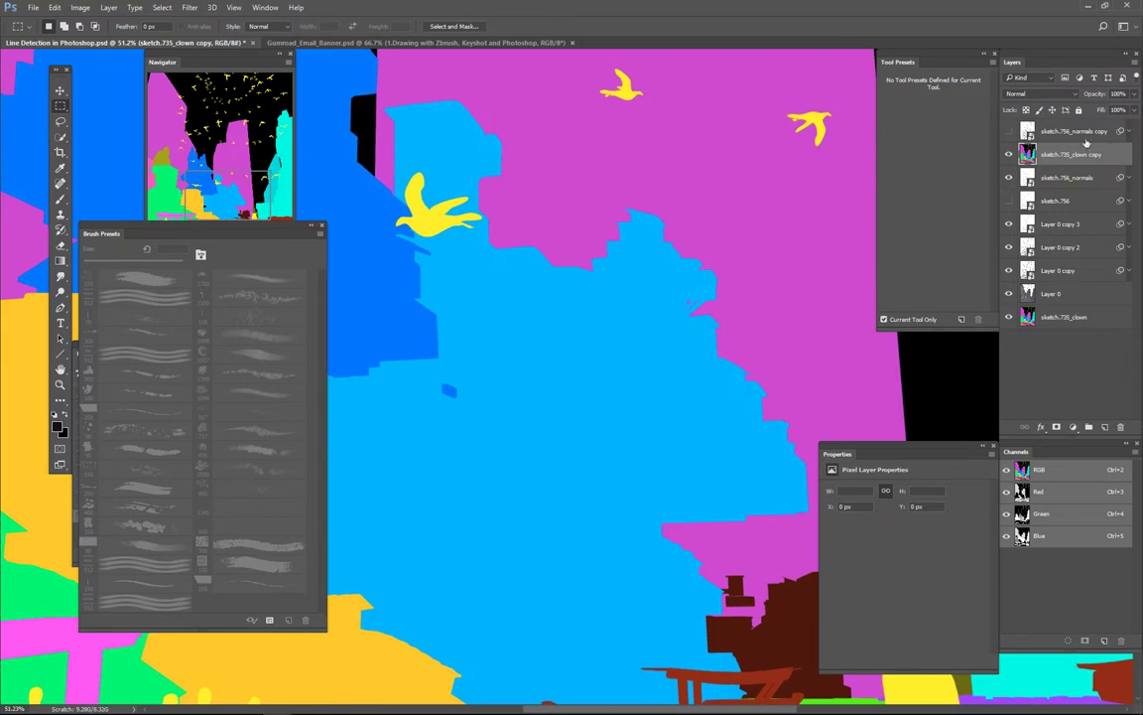
Convert sketch.735_clown copy to a smart object and copy the line-detection smart filters from sketch.756_normals onto it
click(1128, 180)
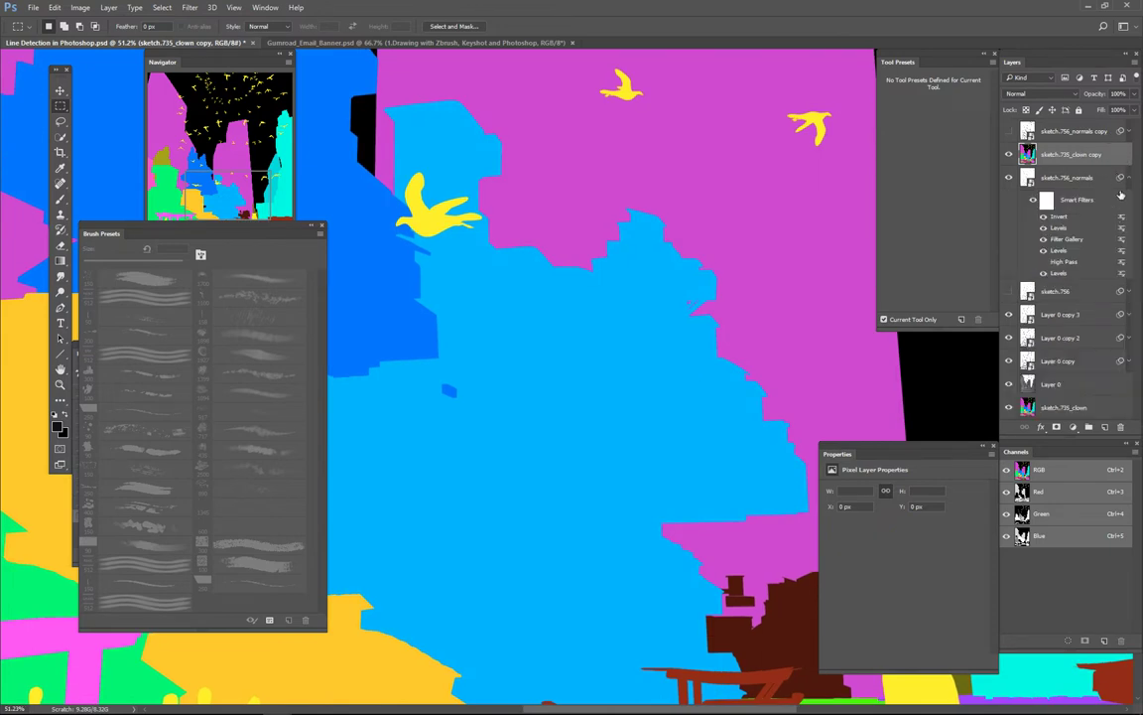
right_click(1079, 162)
click(1000, 310)
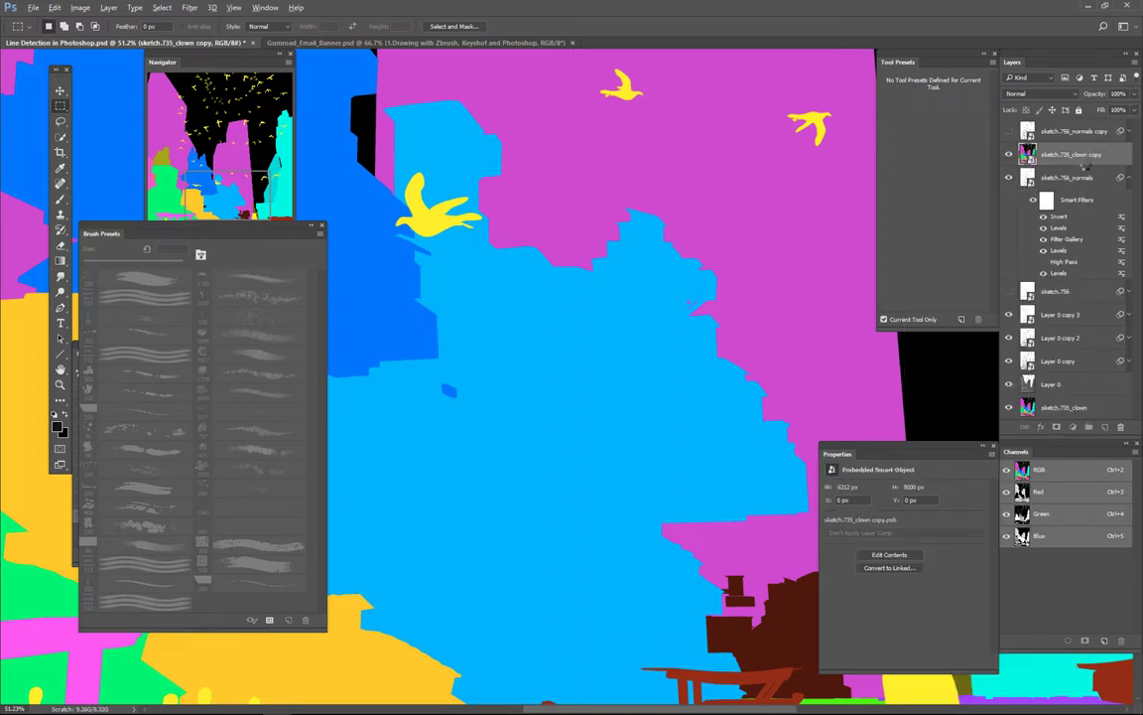
click(1087, 174)
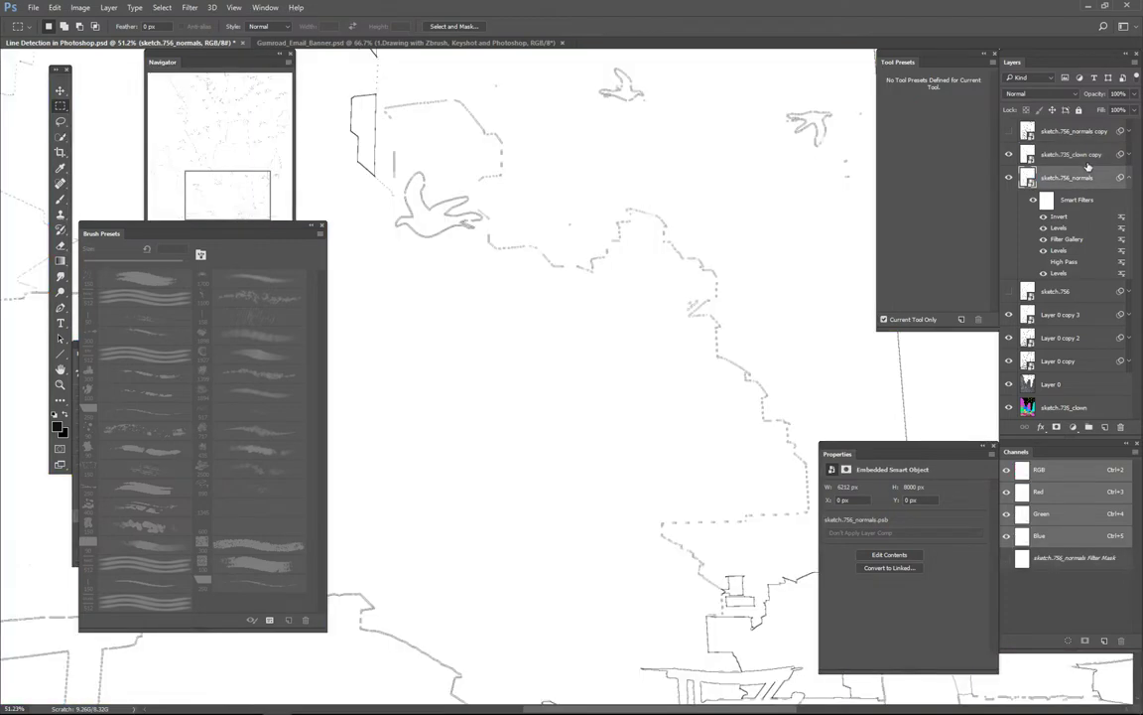
click(1091, 159)
Inspect the building outlines and turn off the High Pass filter and the Levels filter directly above it on sketch.735_clown copy
mouse_move(731, 356)
mouse_down()
mouse_move(673, 385)
mouse_move(689, 419)
mouse_move(702, 410)
mouse_up()
scroll(786, 342, up, 1)
mouse_move(601, 492)
mouse_down()
mouse_move(696, 396)
mouse_move(891, 276)
mouse_up()
click(1129, 156)
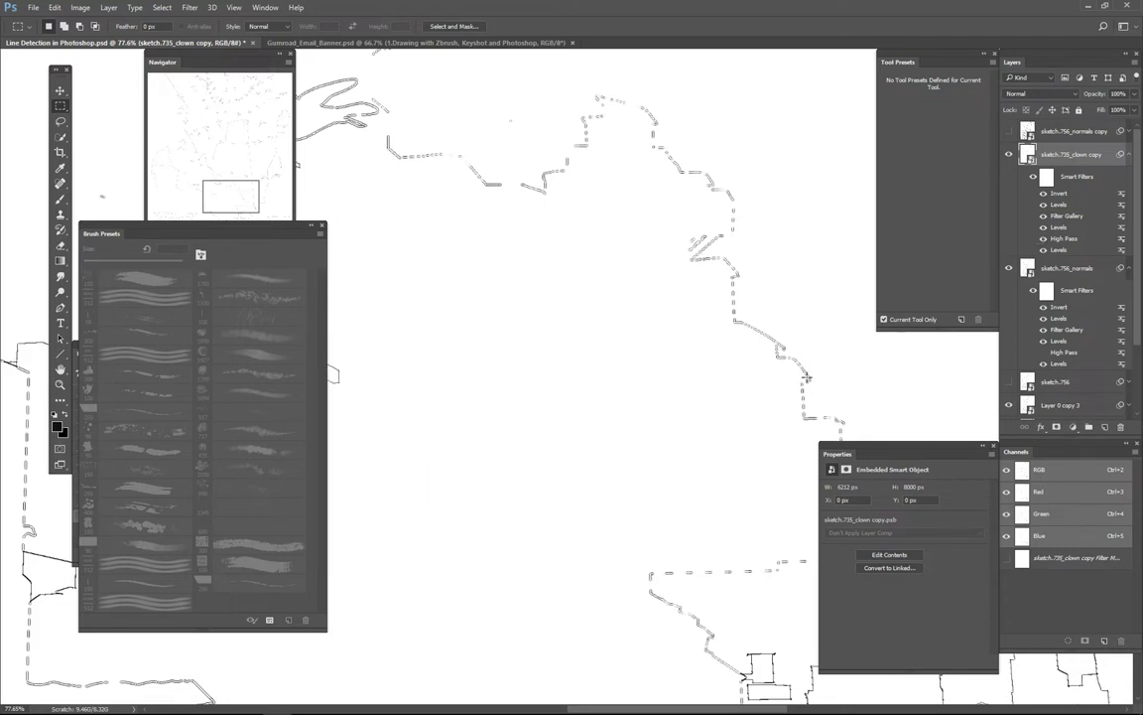
drag(874, 342, 815, 362)
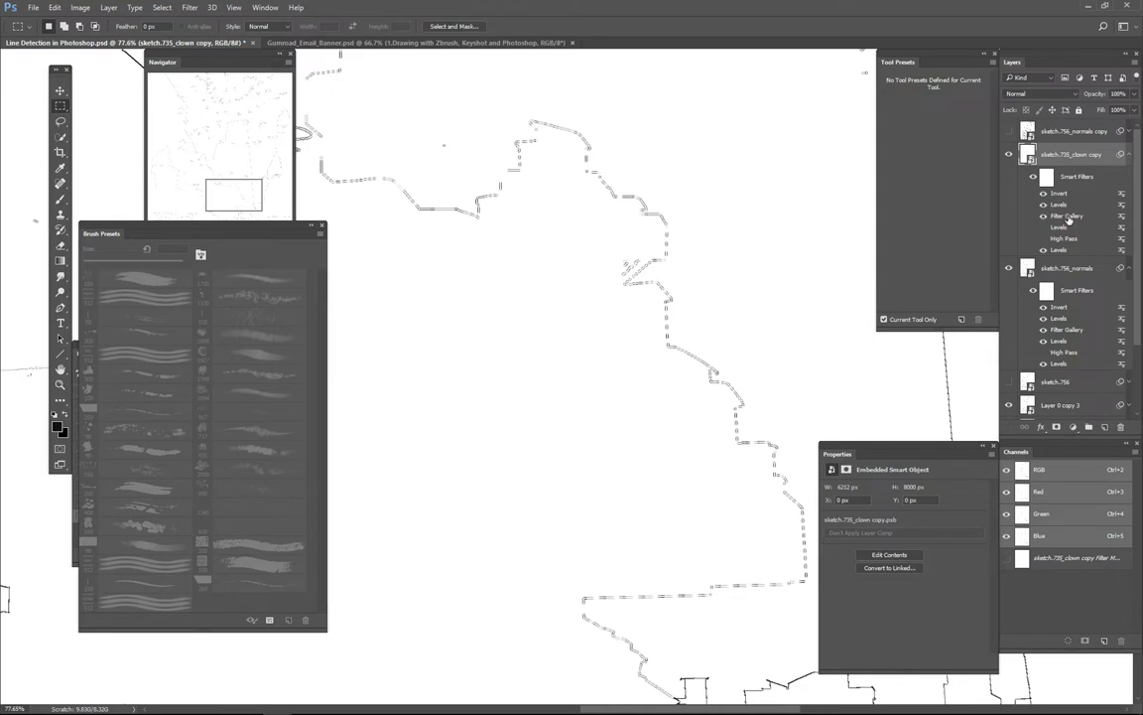
Set the Photocopy effect's detail to 7 in the Filter Gallery smart filter of sketch.735_clown copy
double_click(1068, 217)
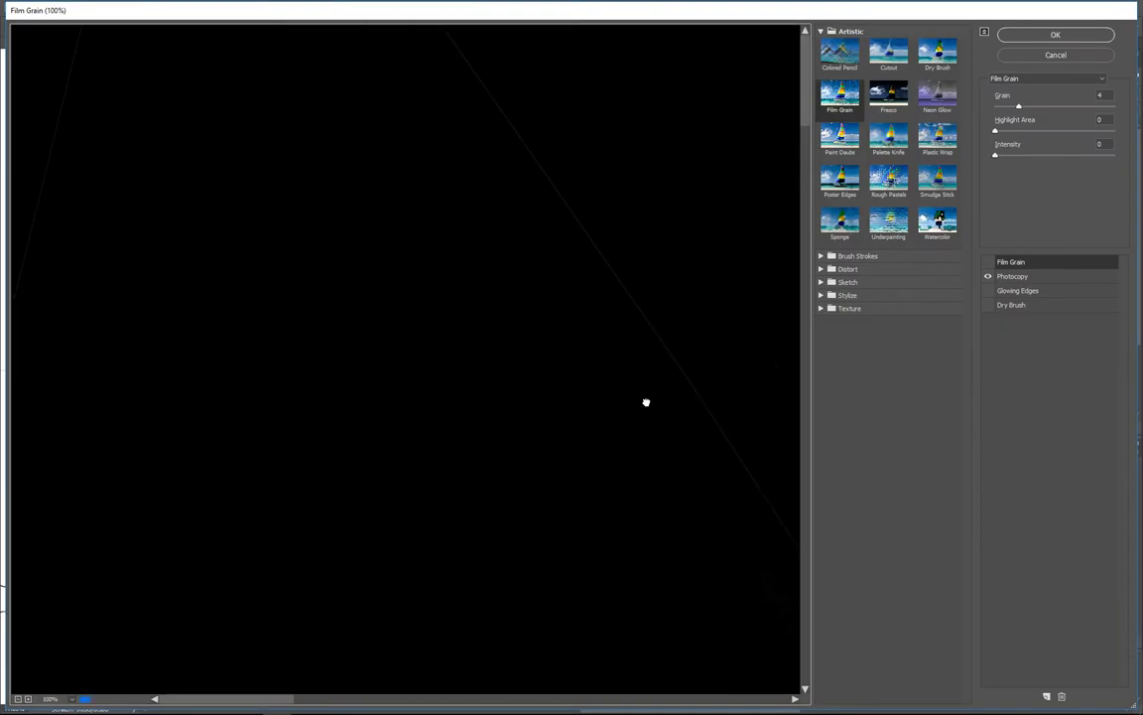
drag(718, 518, 559, 317)
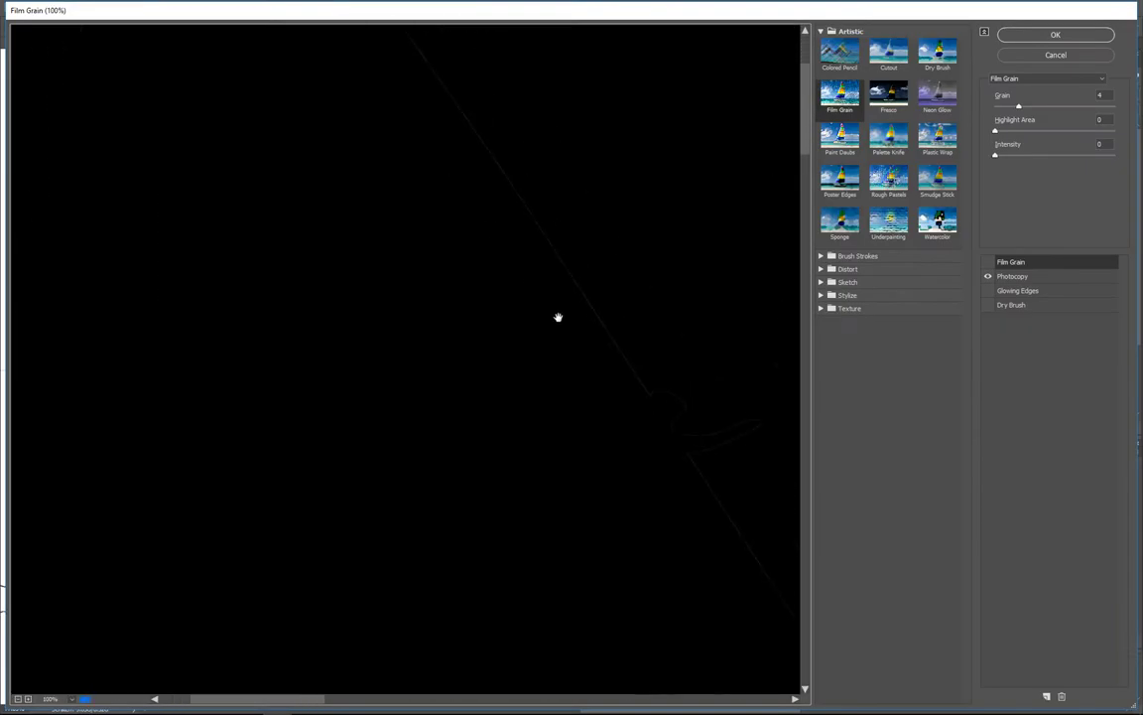
drag(710, 455, 533, 347)
ctrl+click(532, 379)
ctrl+click(388, 429)
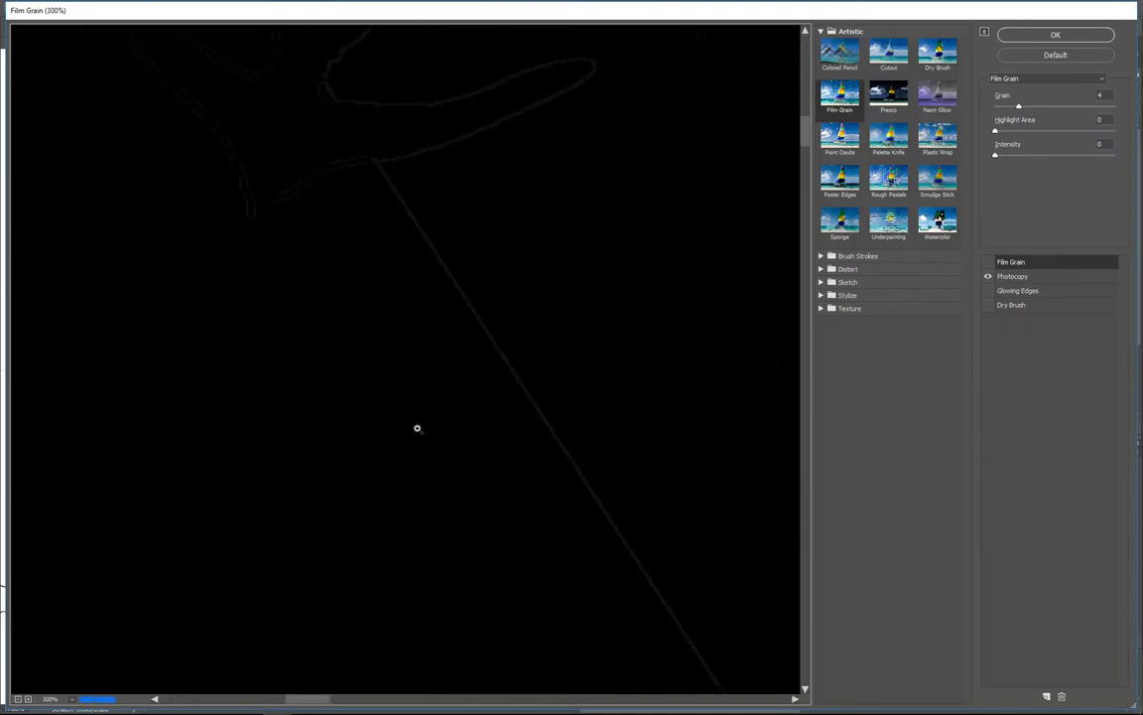
ctrl+click(528, 373)
ctrl+click(410, 415)
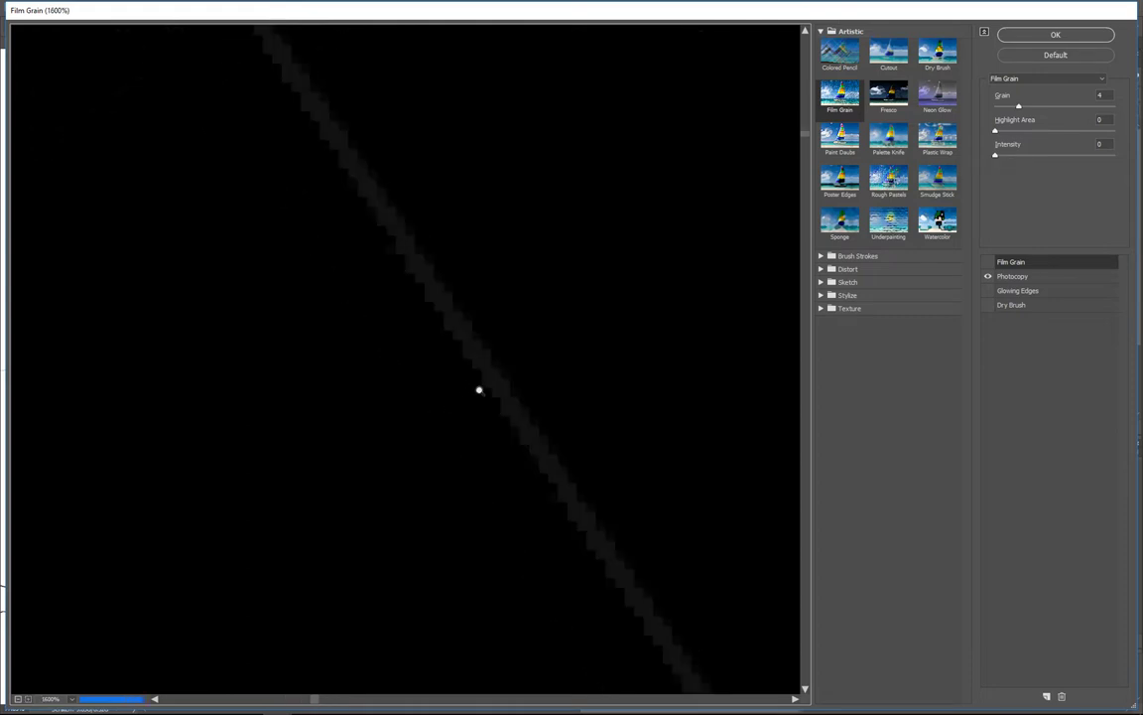
drag(480, 396, 562, 431)
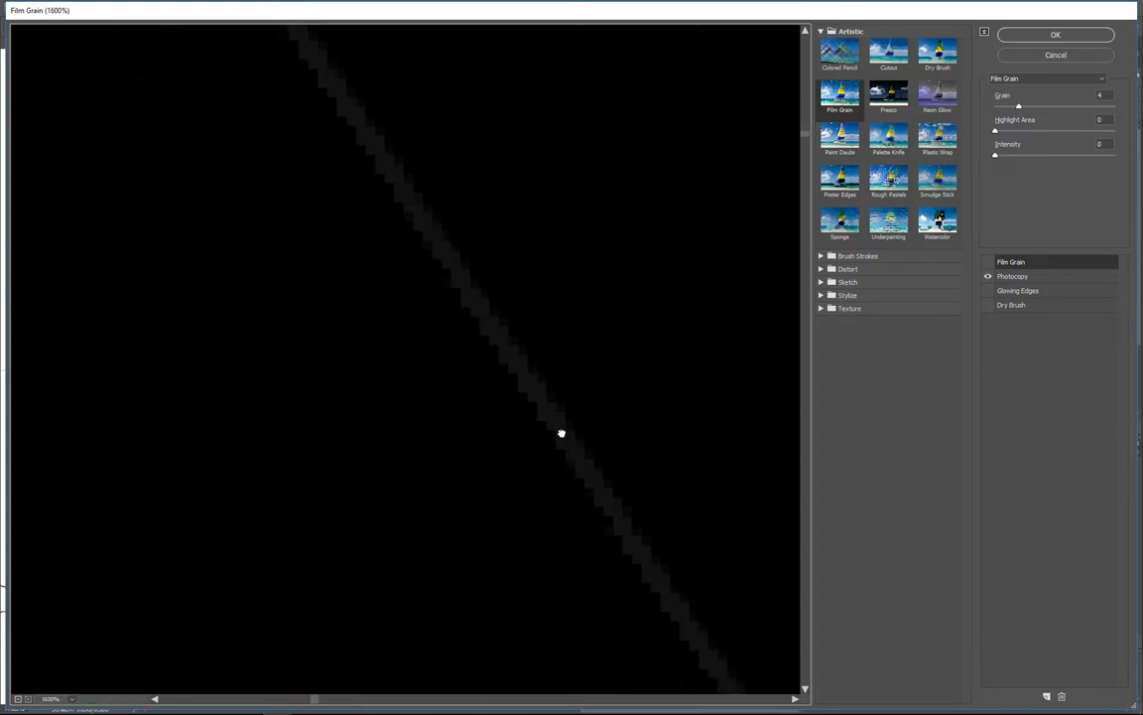
click(1041, 276)
drag(996, 107, 1029, 115)
alt+click(661, 357)
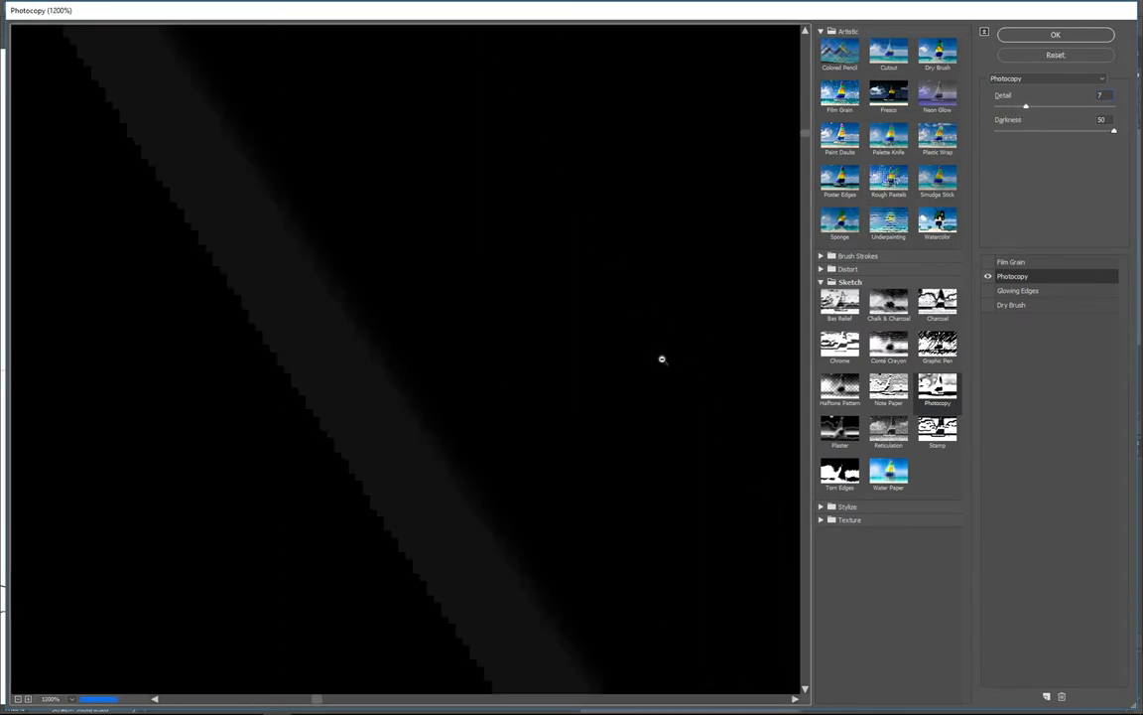
alt+click(605, 410)
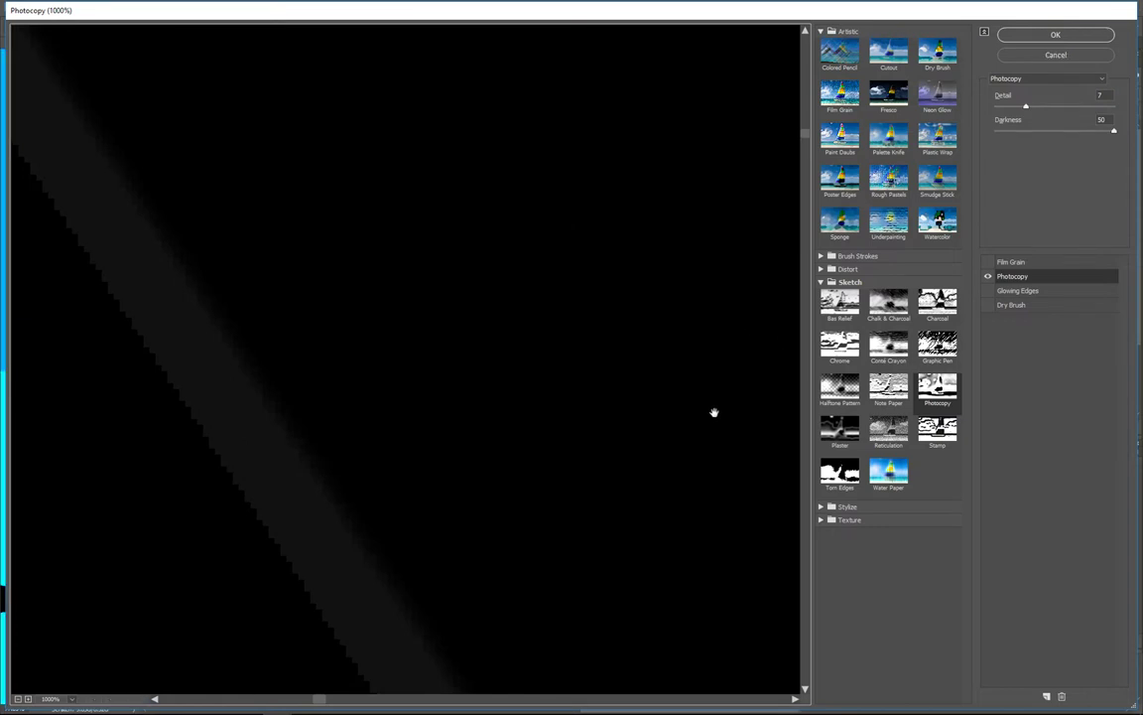
click(1068, 41)
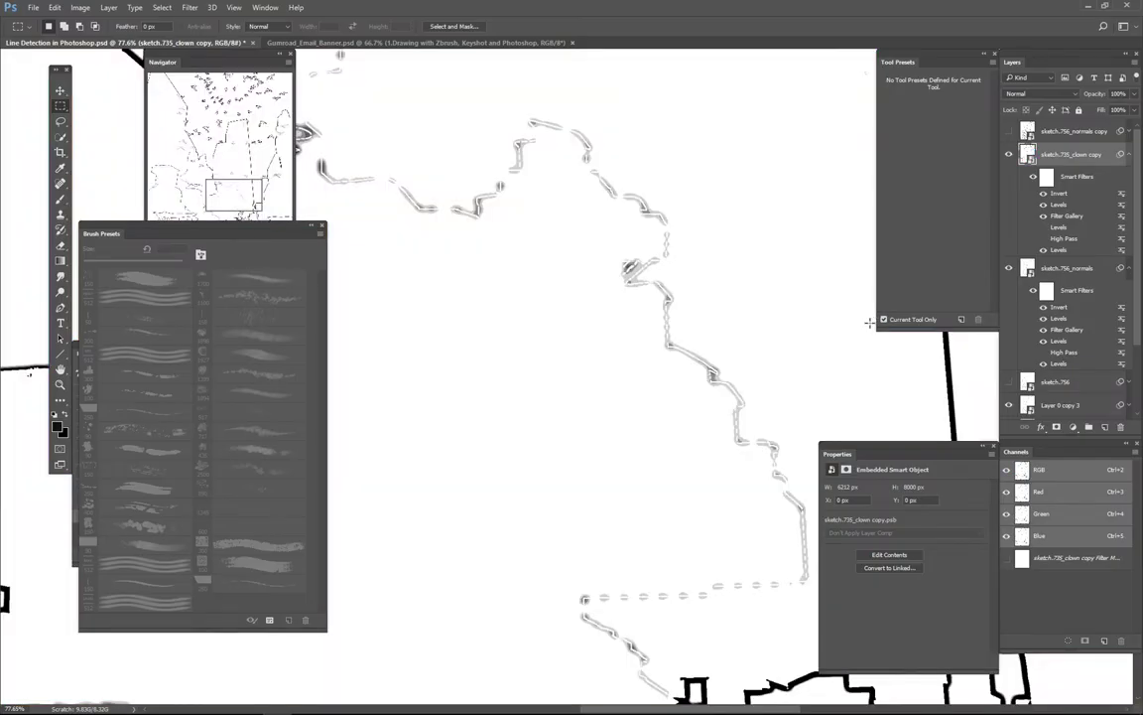
Turn off the Invert smart filter on sketch.735_clown copy and toggle the Levels filter beneath it off and on again
drag(668, 323, 725, 434)
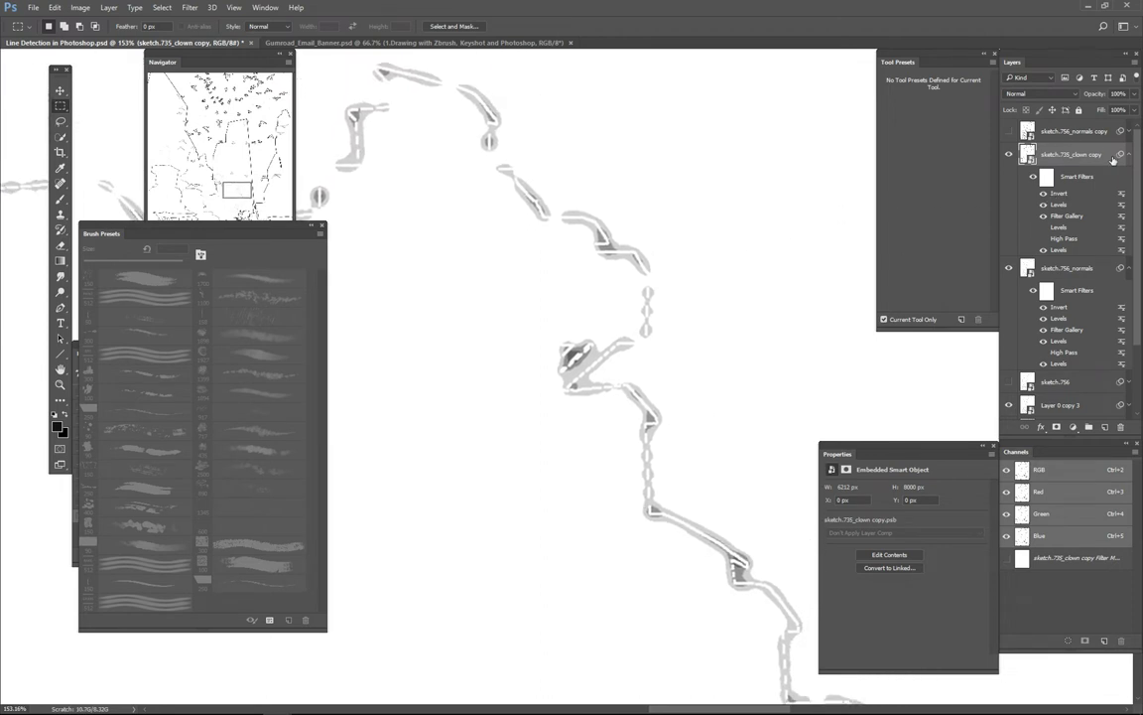
click(1043, 194)
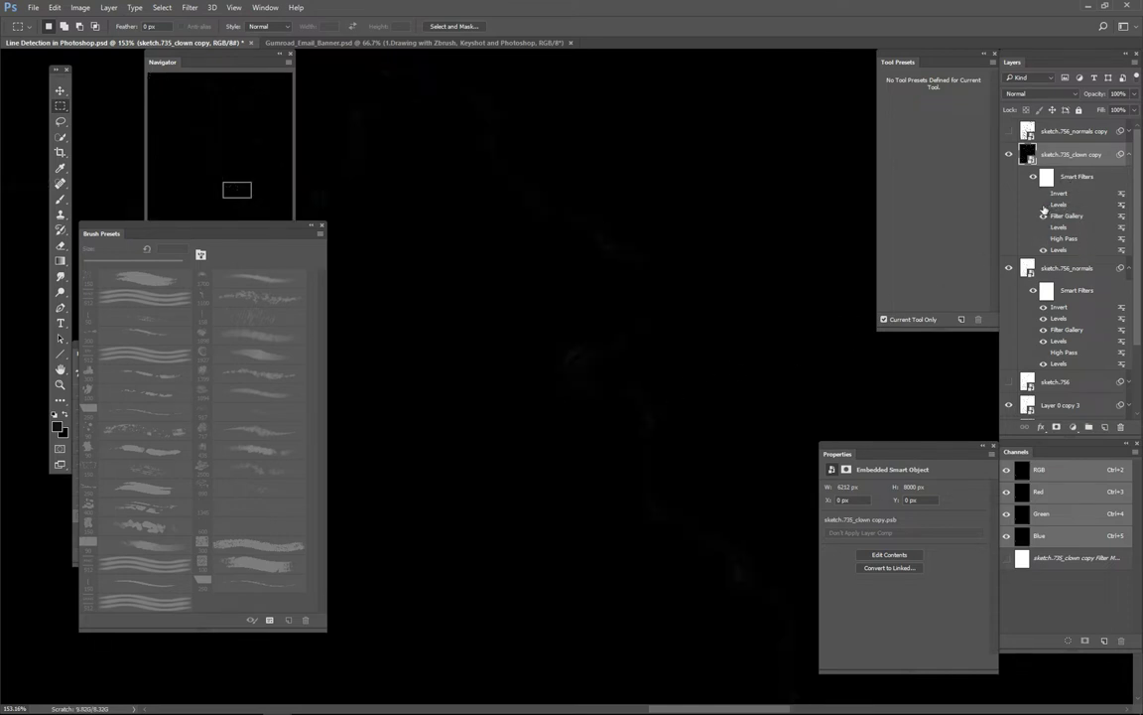
click(1044, 205)
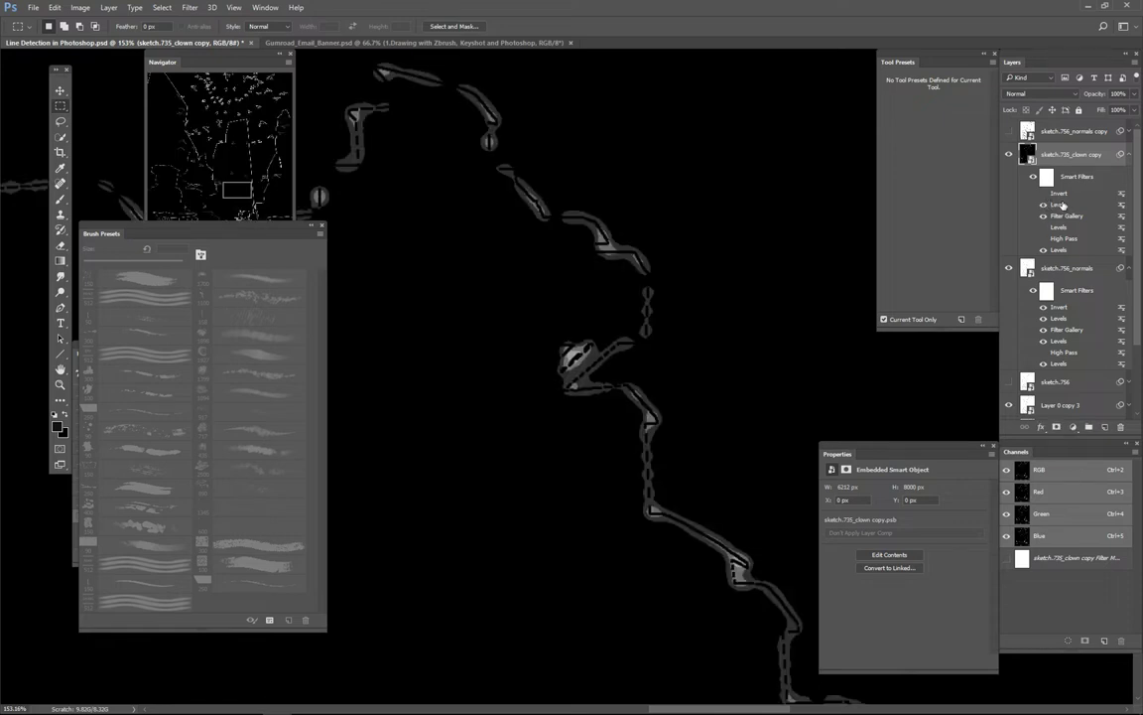
Examine the white outlines of the buildings, birds and boats across the whole image for faint or broken edges
drag(767, 430, 776, 546)
drag(689, 464, 534, 437)
scroll(626, 462, up, 4)
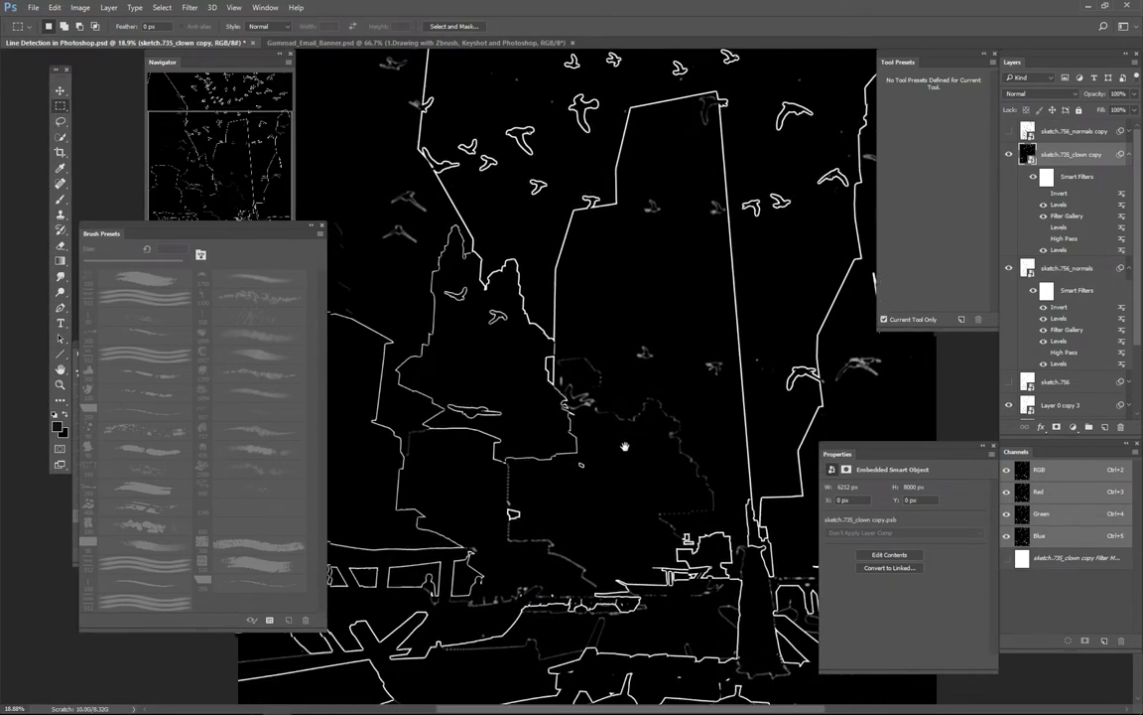
scroll(681, 476, down, 4)
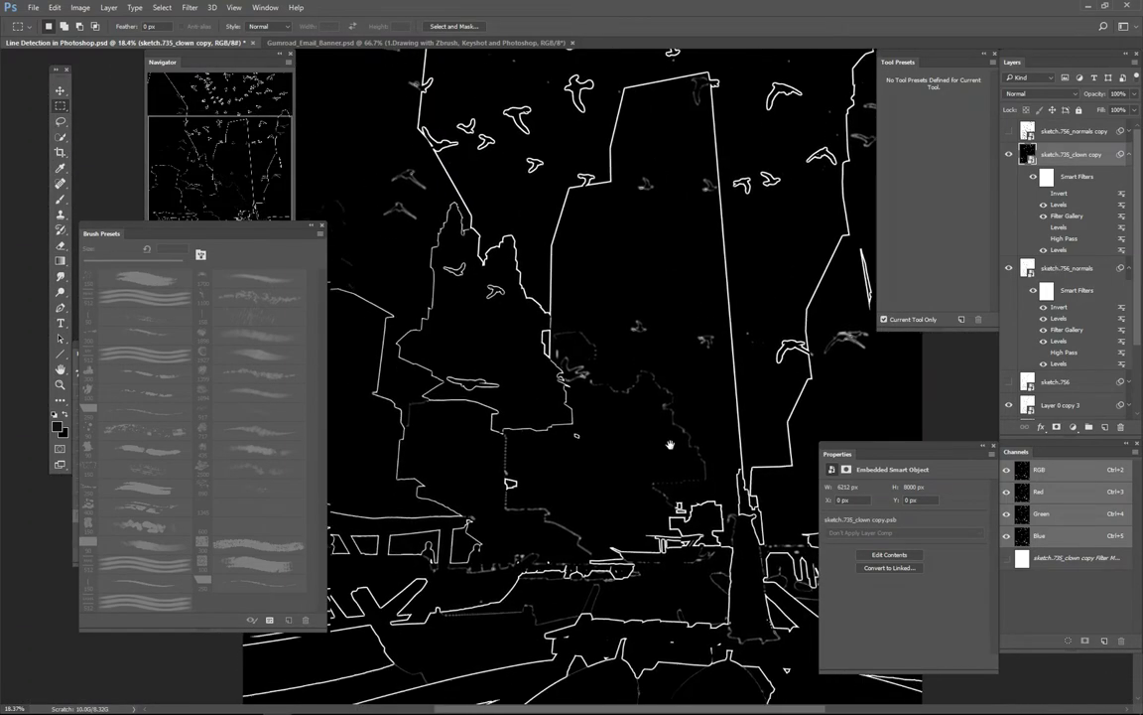
drag(643, 430, 684, 530)
scroll(626, 457, up, 3)
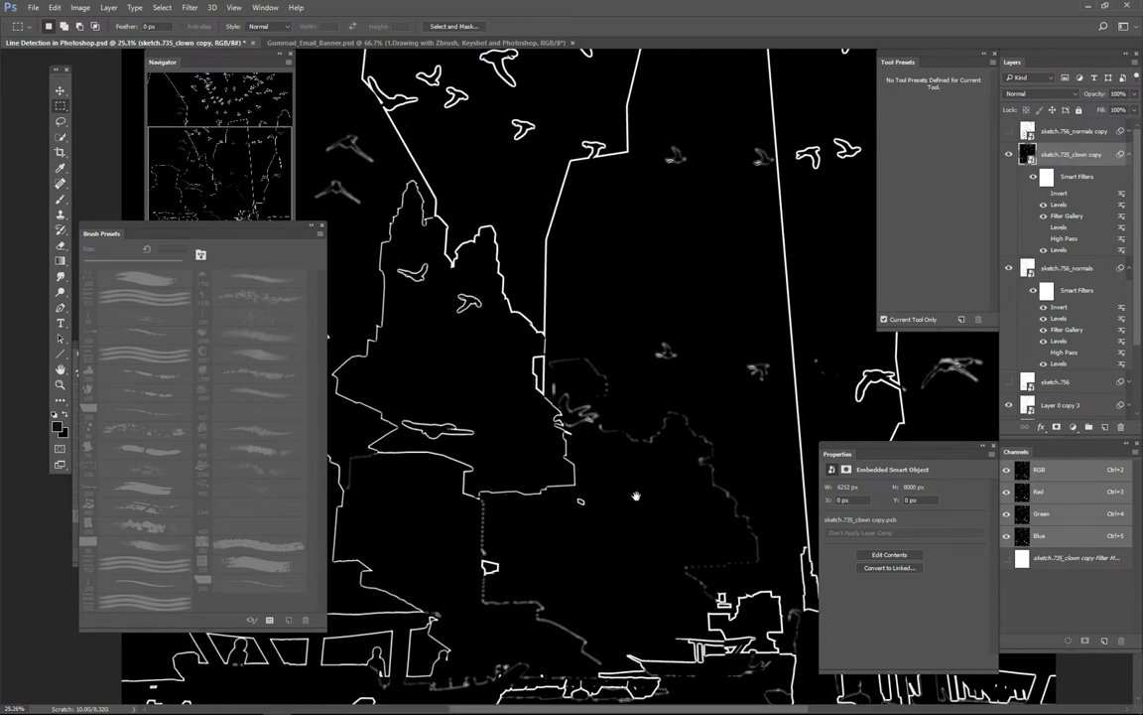
mouse_move(641, 472)
mouse_down()
mouse_move(635, 452)
mouse_move(647, 493)
mouse_up()
scroll(635, 465, up, 1)
scroll(633, 467, down, 1)
scroll(646, 494, down, 2)
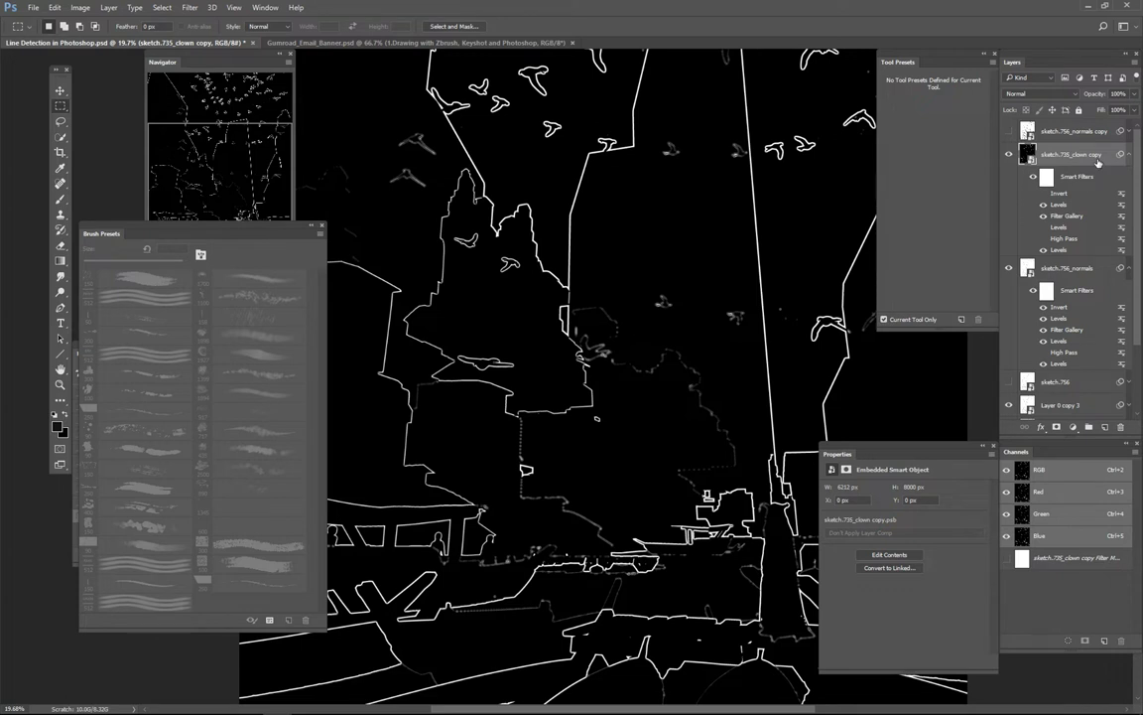
Duplicate the sketch.735_clown copy layer with its smart filters and hide the duplicate
key(ctrl+j)
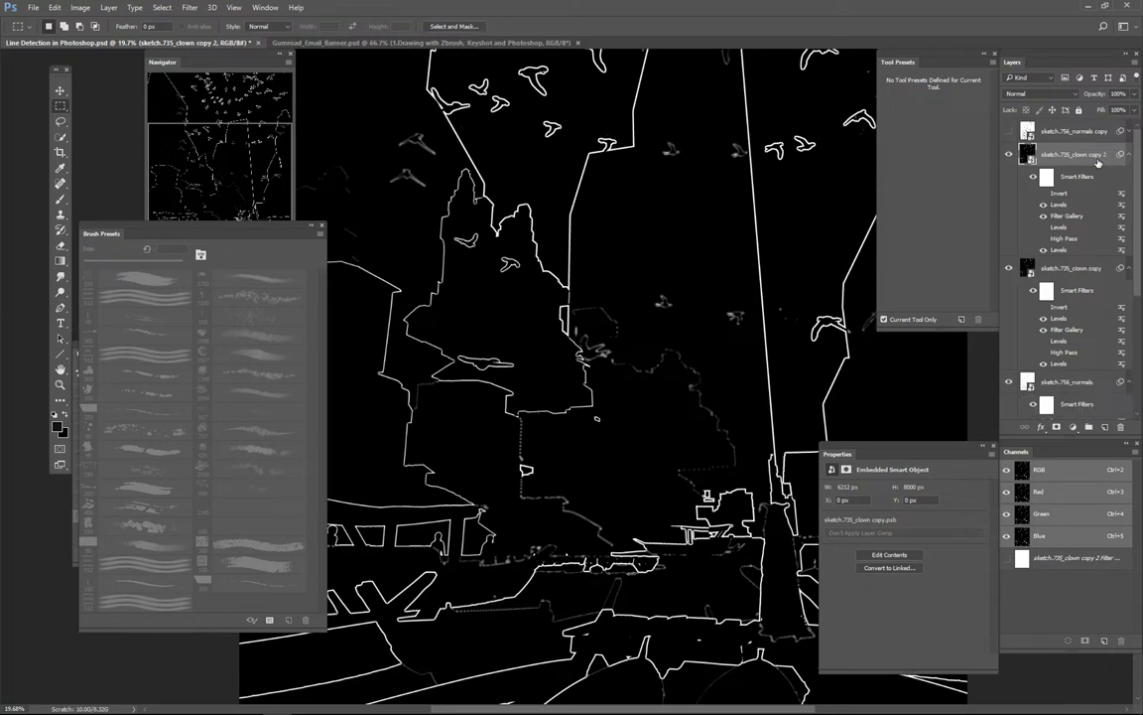
click(1129, 156)
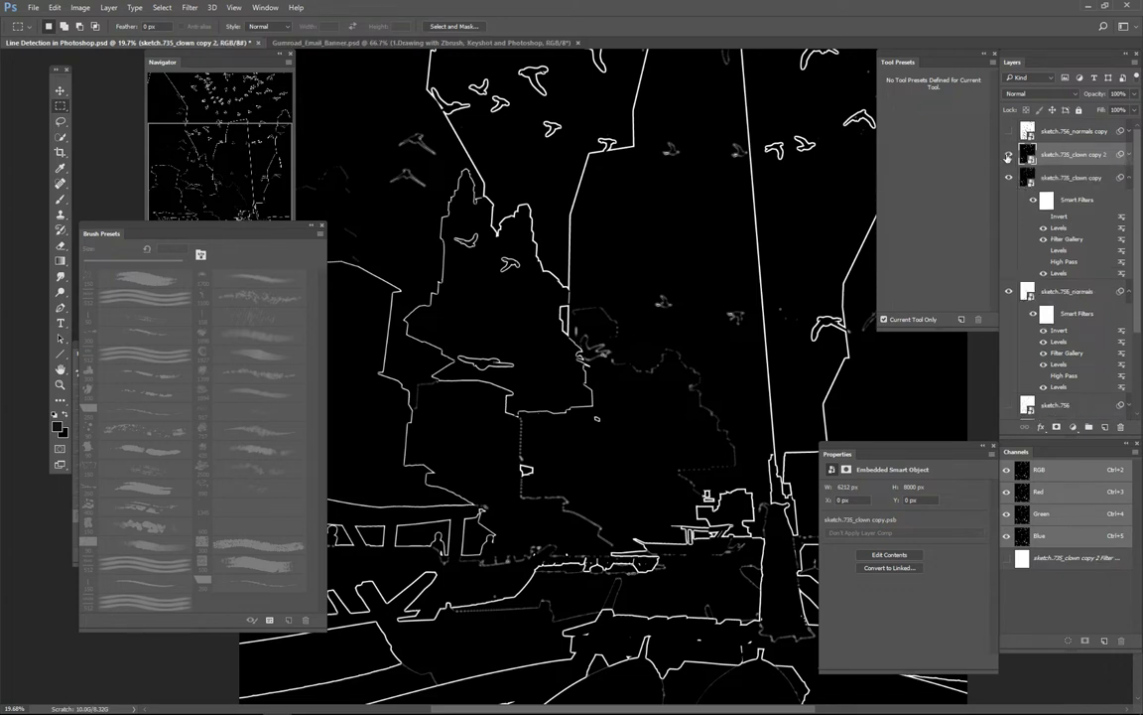
click(1008, 156)
click(1129, 155)
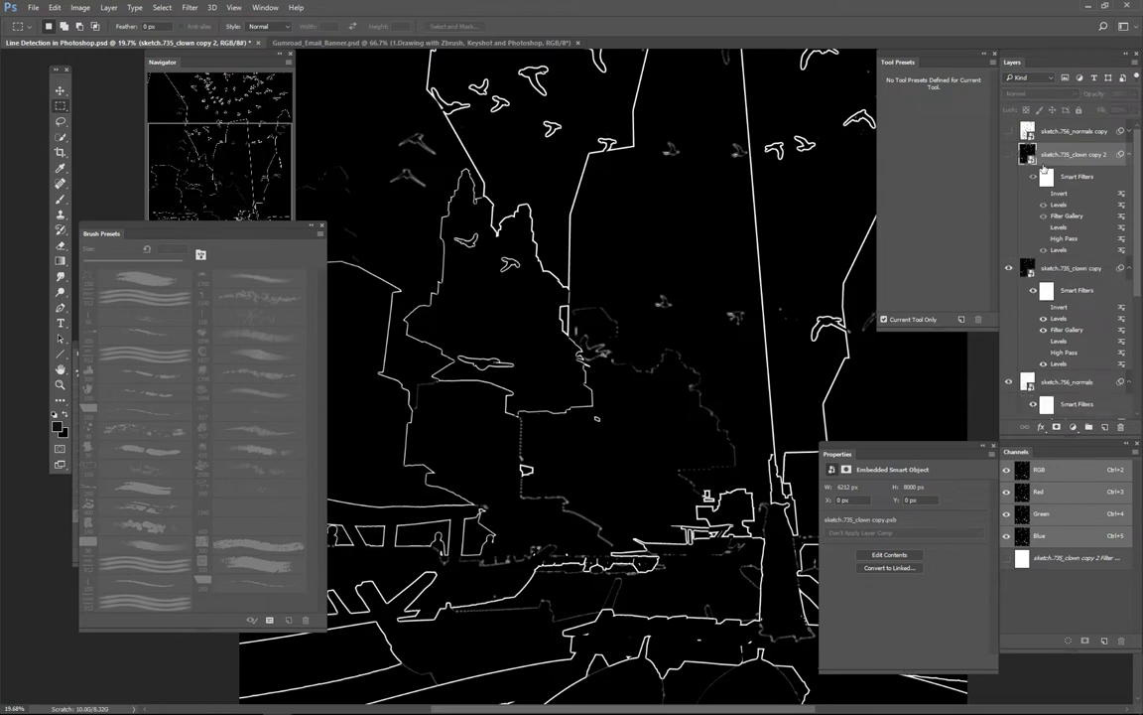
drag(1140, 290, 1140, 299)
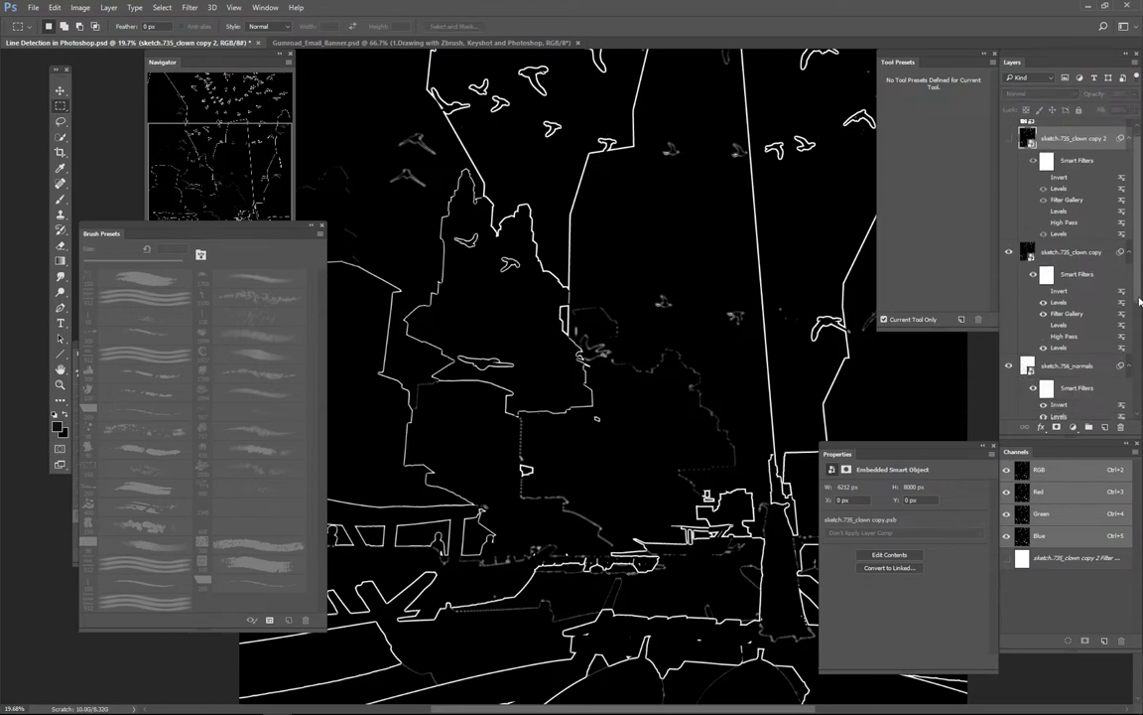
Disable all smart filters on sketch.735_clown copy and rasterize the layer with its original flat colors
click(1033, 276)
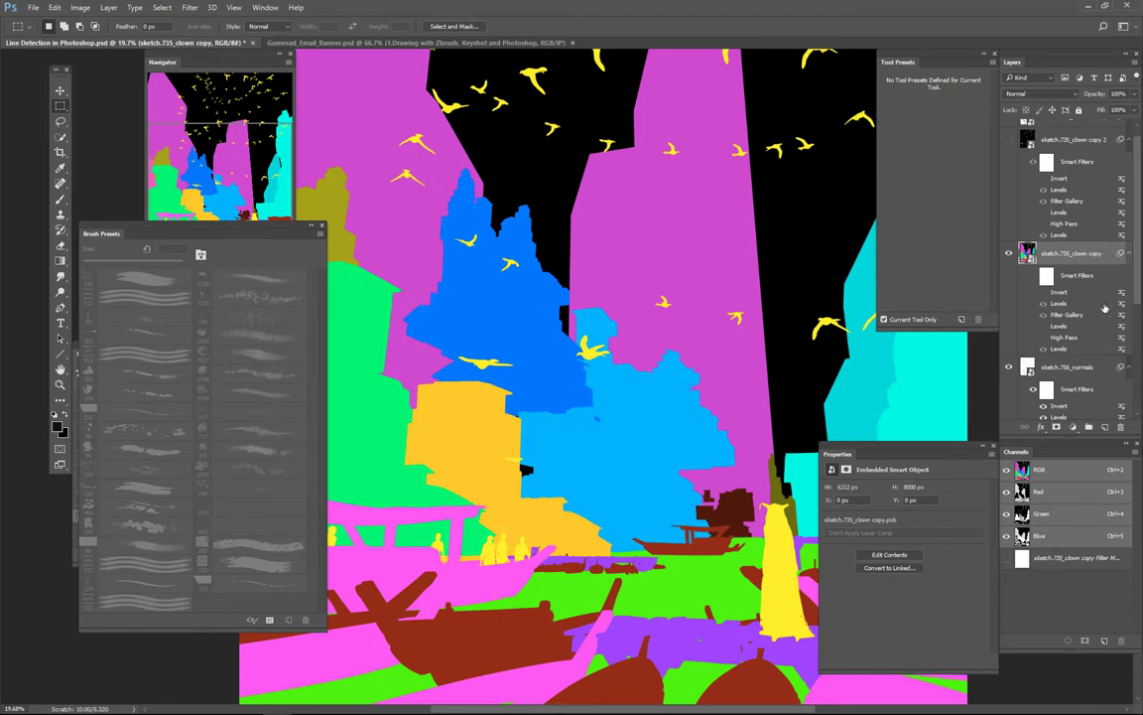
right_click(1091, 260)
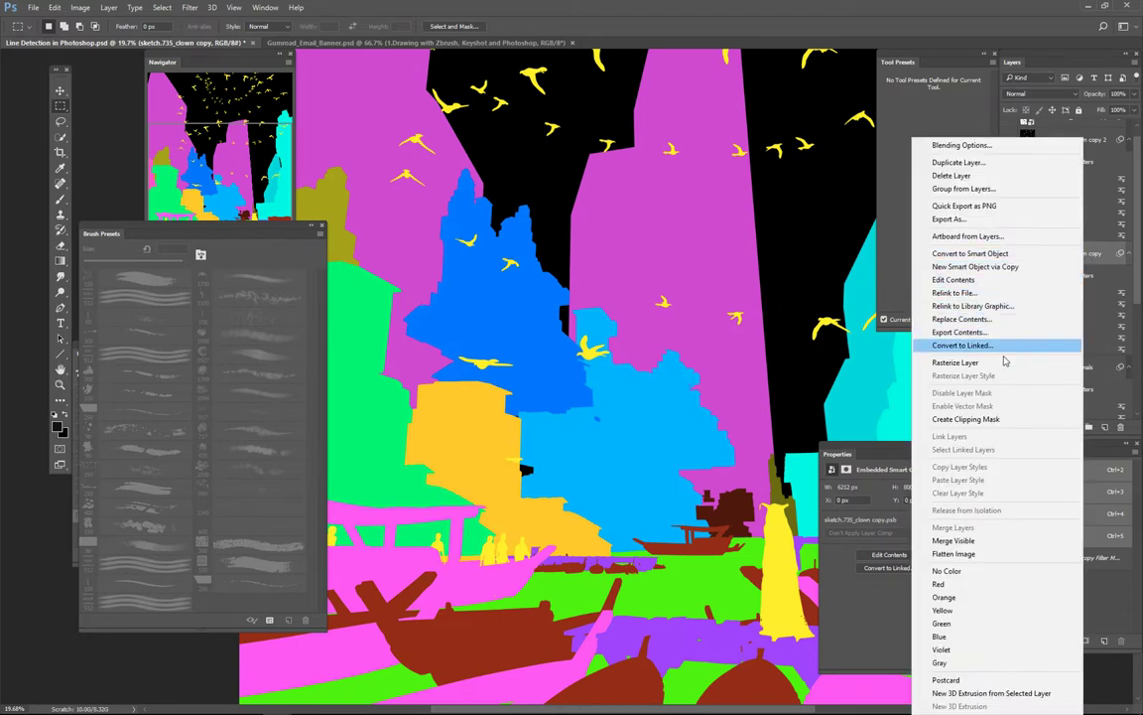
click(933, 362)
drag(675, 512, 695, 484)
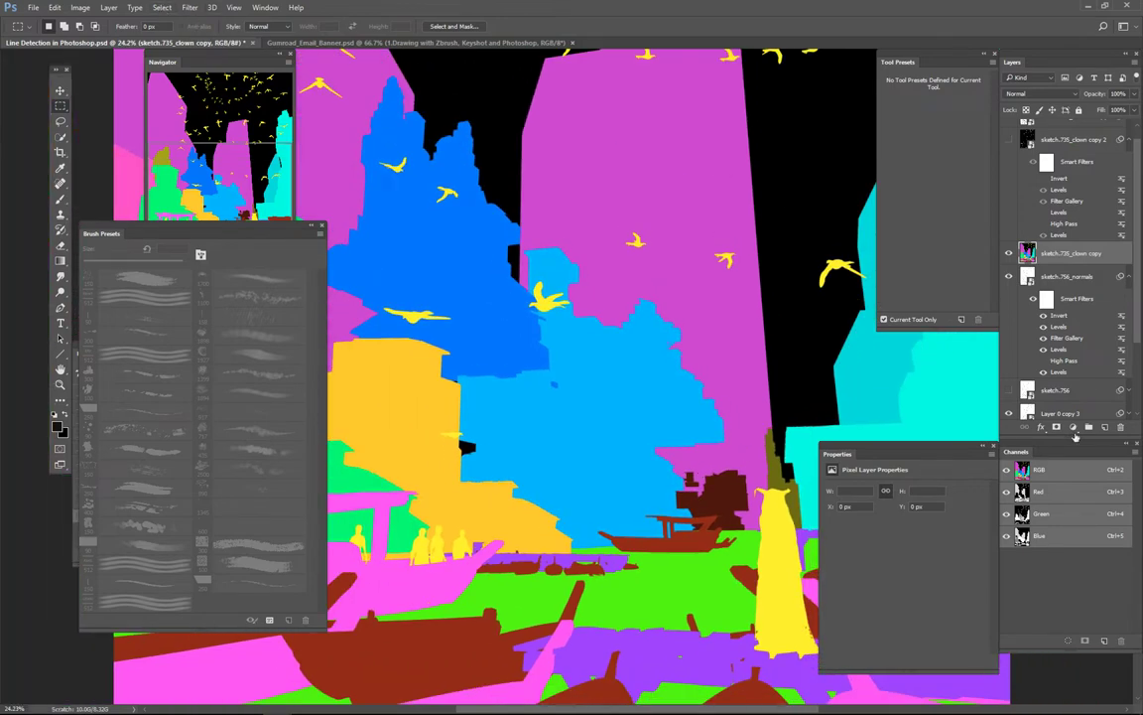
Add a Black & White adjustment layer with the Default preset and clip it to sketch.735_clown copy
click(1074, 427)
click(1047, 577)
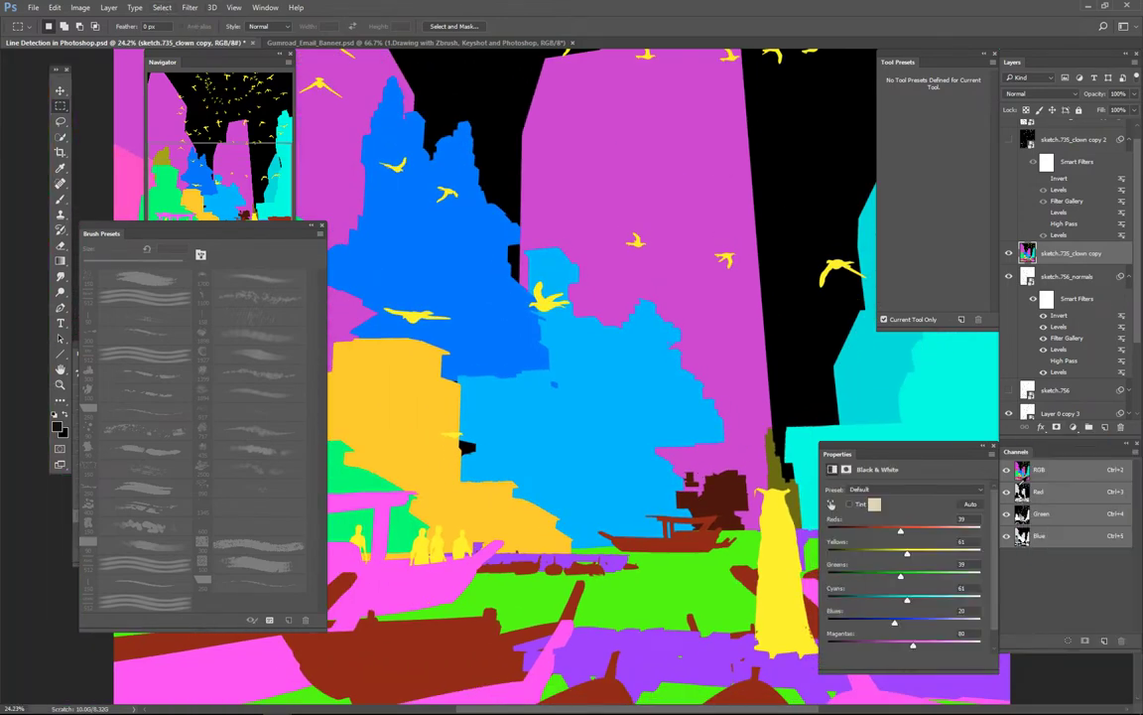
key(ctrl+alt+g)
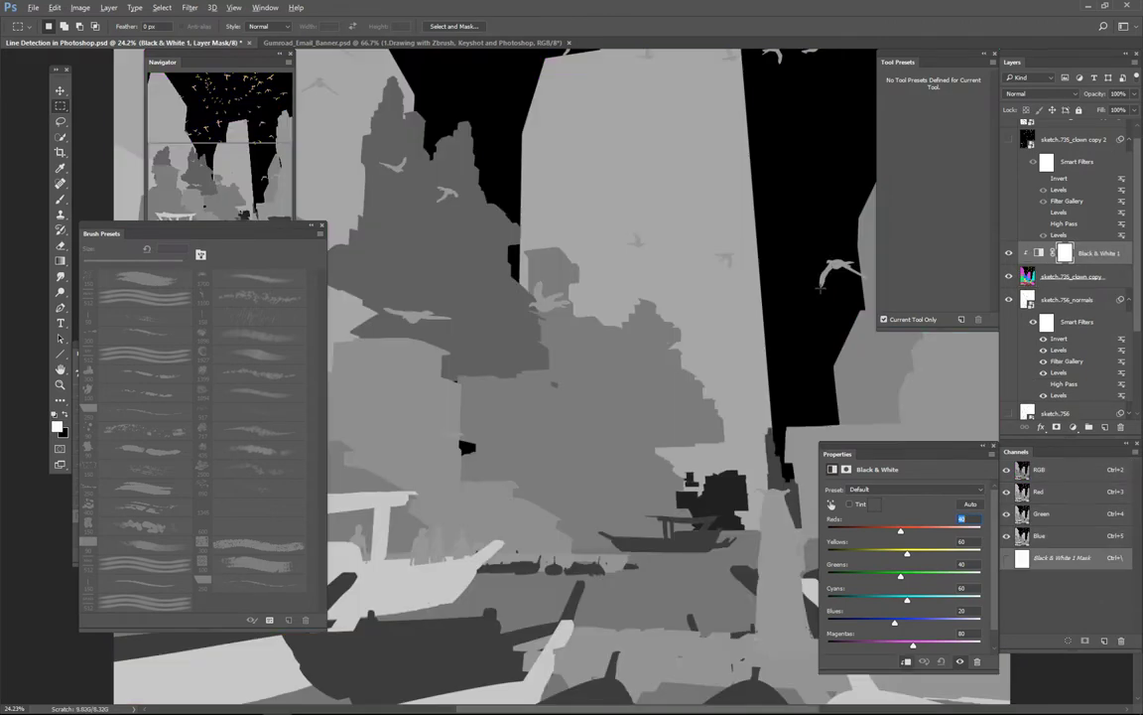
scroll(706, 420, down, 4)
drag(687, 427, 682, 398)
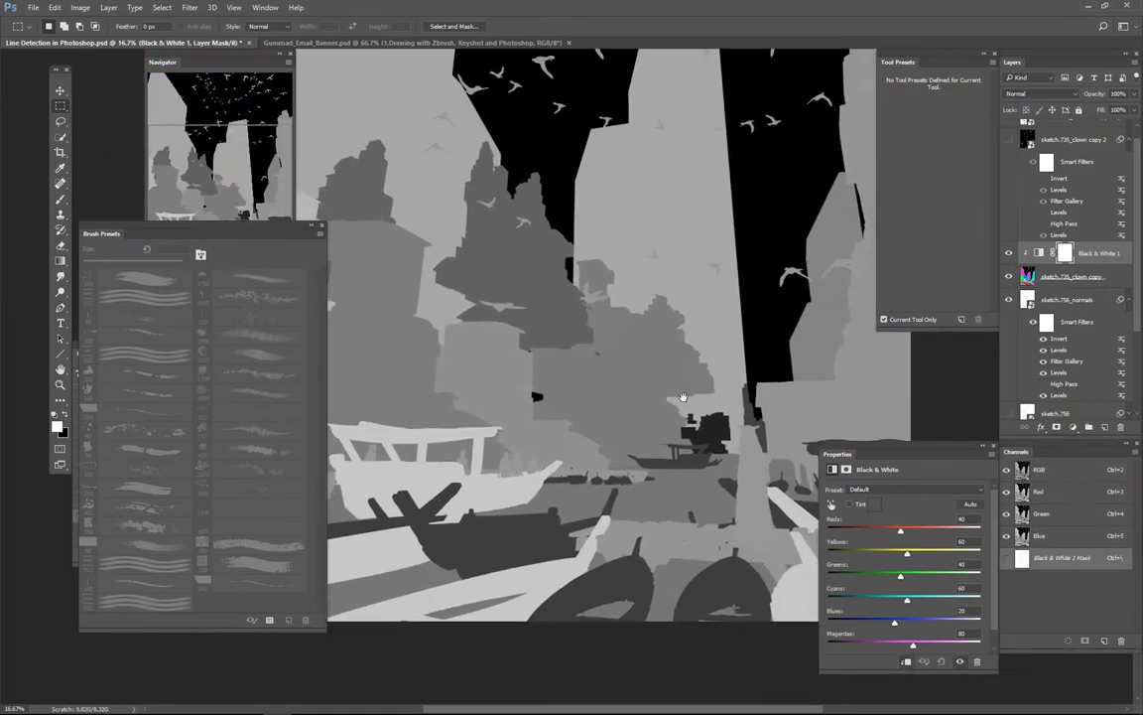
Try several presets on the Black & White 1 adjustment and settle on High Contrast Red Filter
click(898, 489)
click(886, 516)
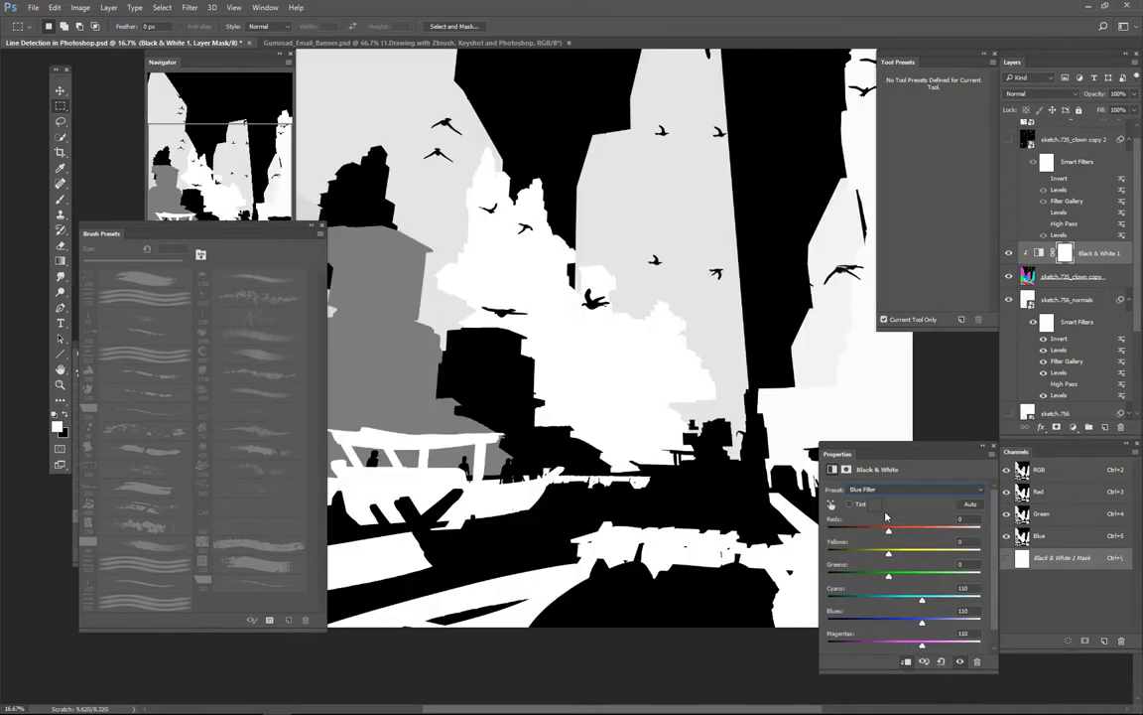
key(ctrl+z)
key(ctrl+z)
key(ctrl+z)
key(Down)
key(Down)
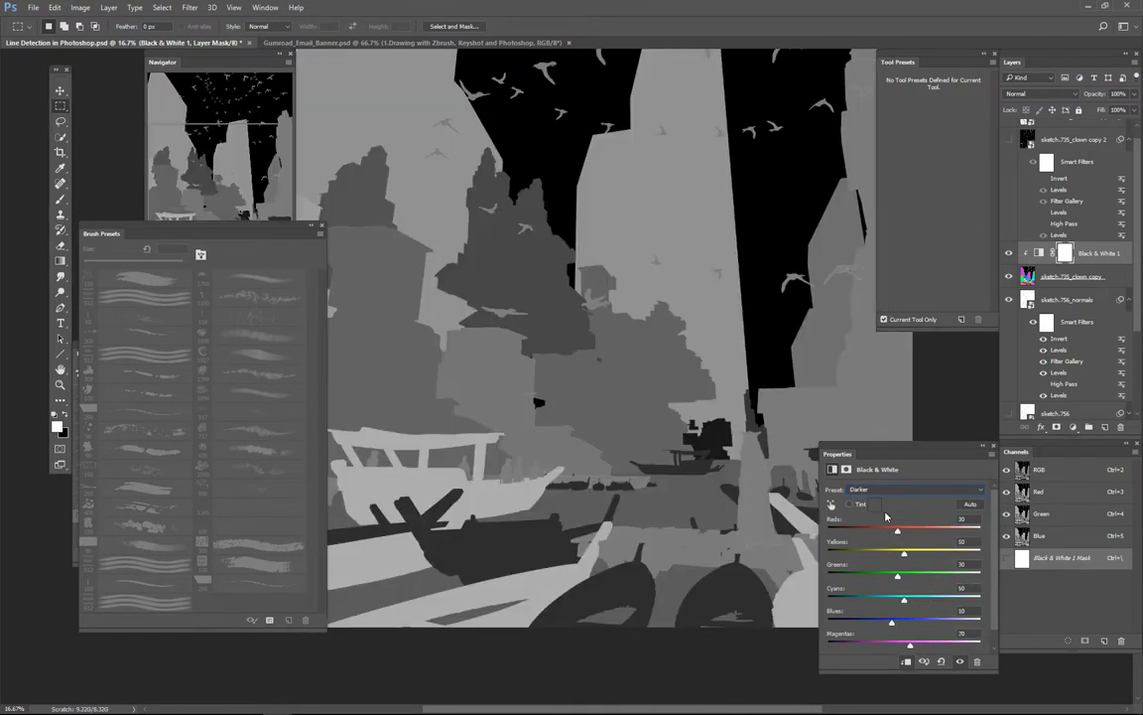
key(Down)
key(Down)
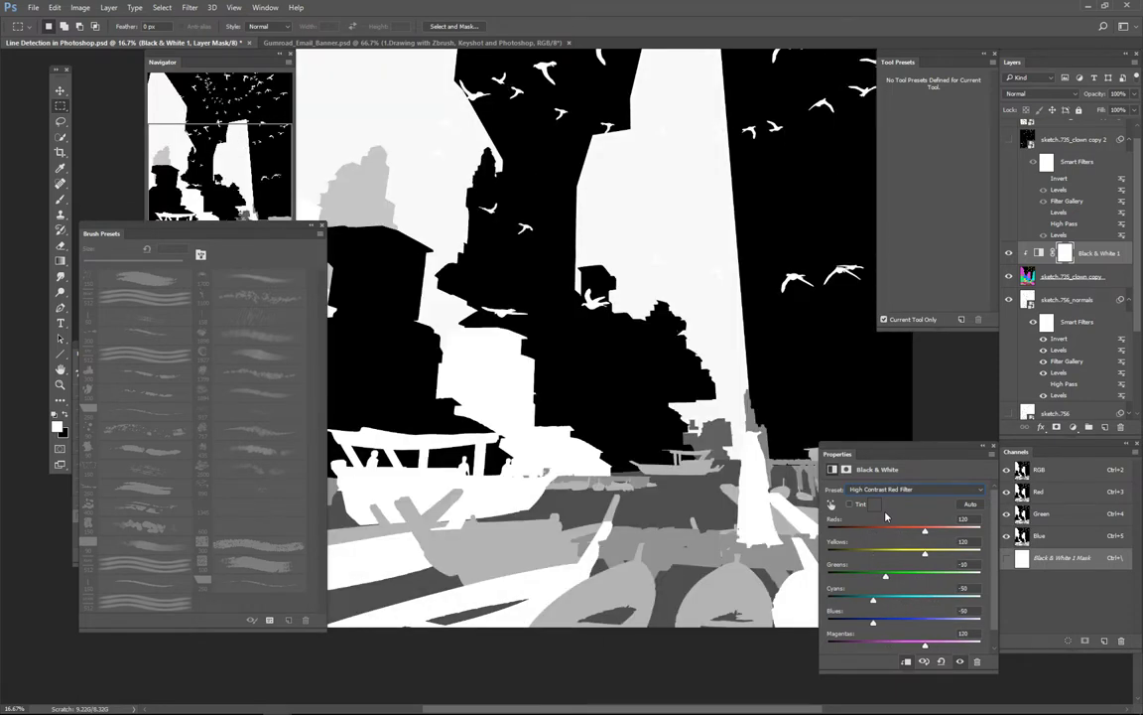
drag(619, 373, 585, 375)
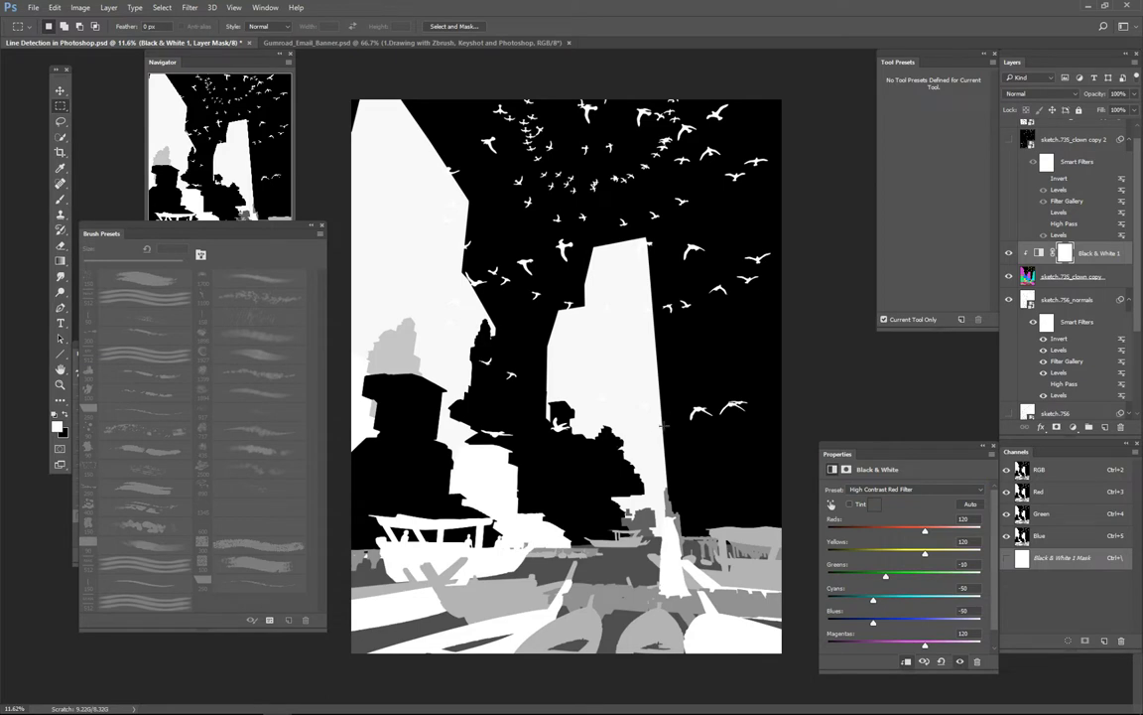
Compare the flat color pass with and without the Black & White 1 adjustment, leaving the adjustment visible
click(1010, 254)
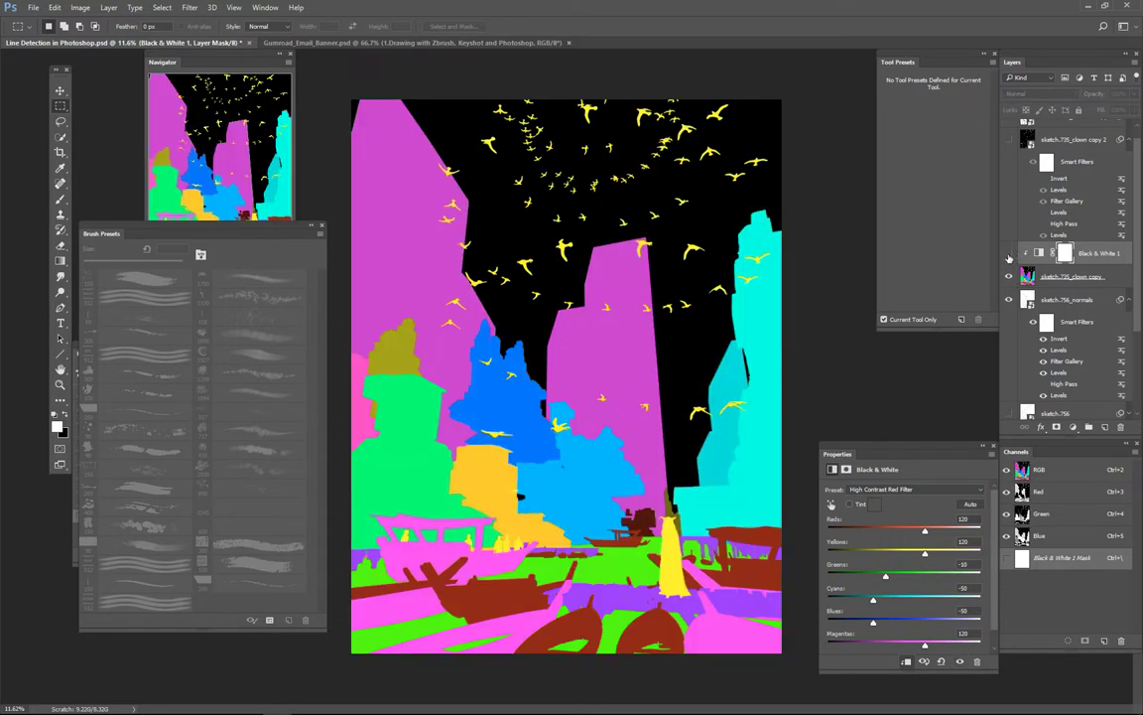
click(1009, 255)
click(1009, 254)
click(1009, 255)
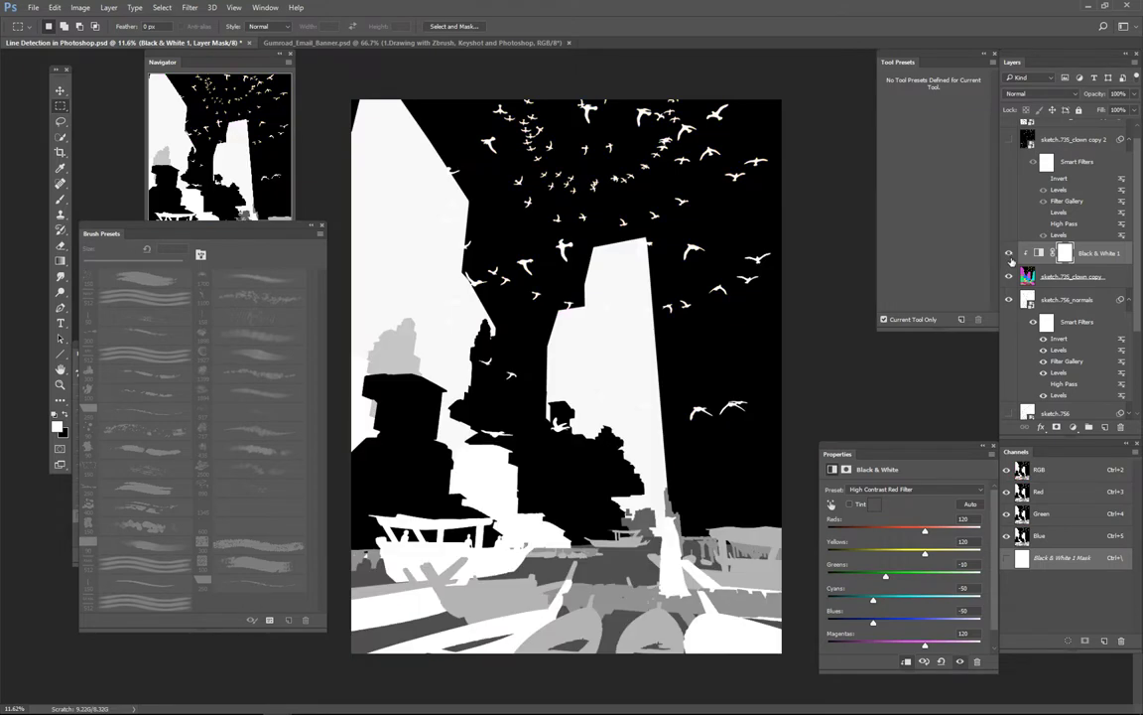
click(1009, 254)
click(1009, 254)
click(1009, 254)
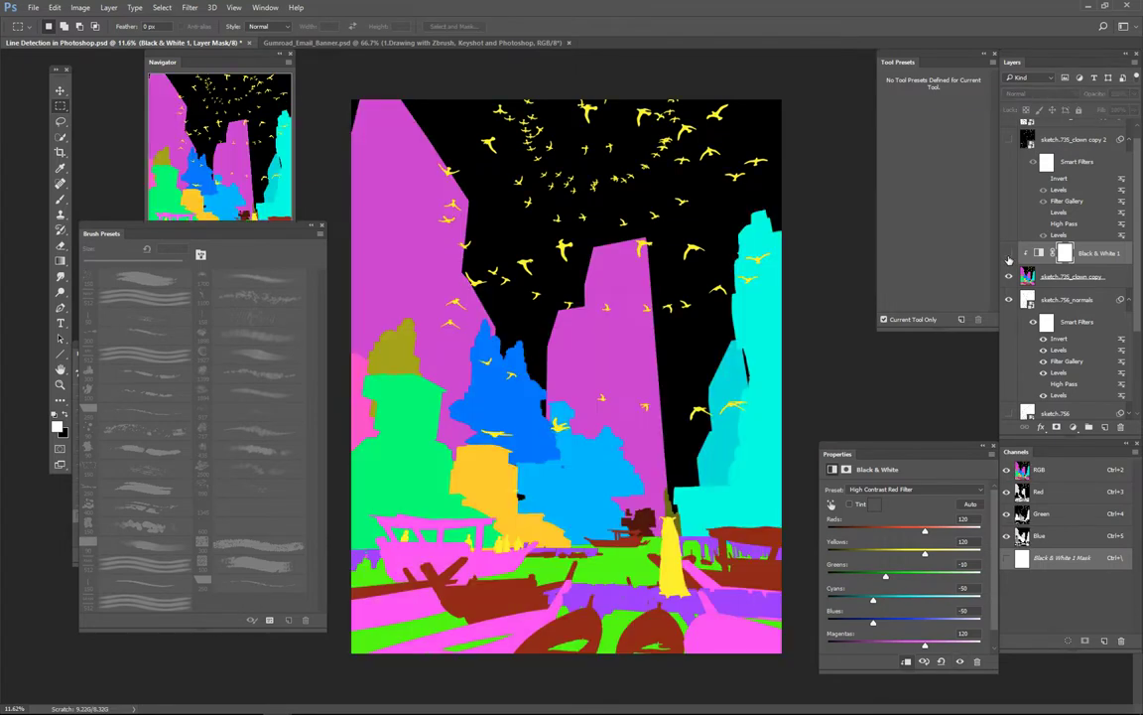
click(1010, 254)
Add a clipped Color Balance adjustment above sketch.735_clown copy and shift its highlights to green +100, blue +100 and toward cyan
click(1077, 277)
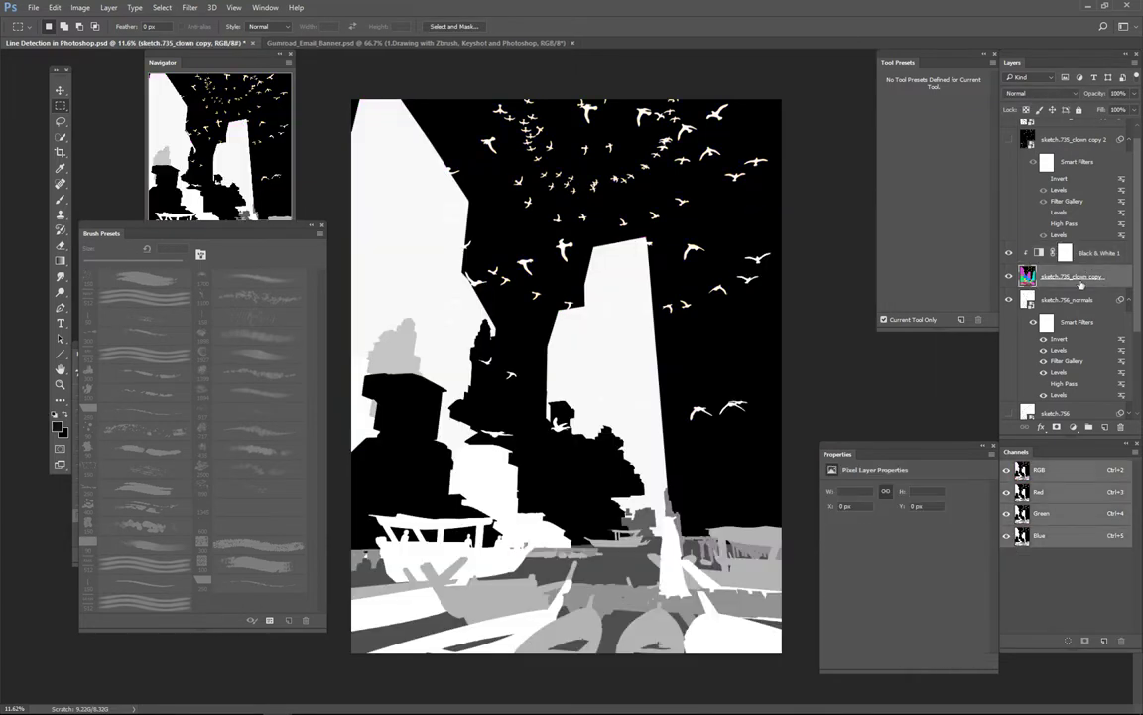
key(ctrl+b)
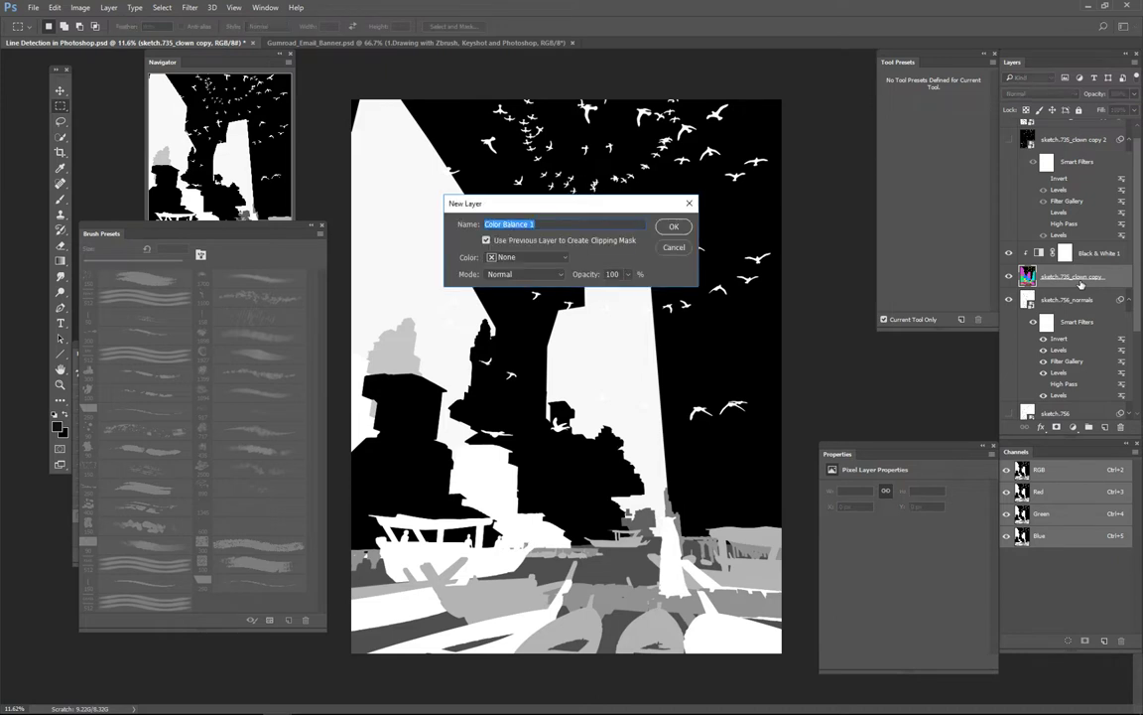
key(Return)
click(918, 489)
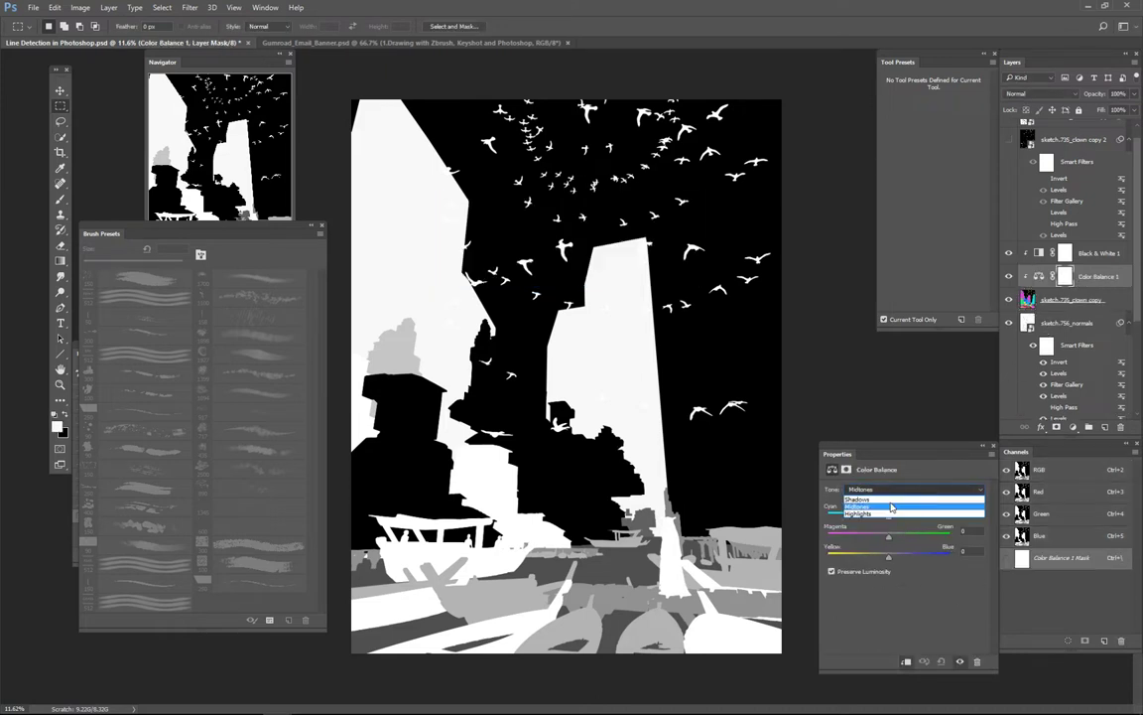
click(884, 514)
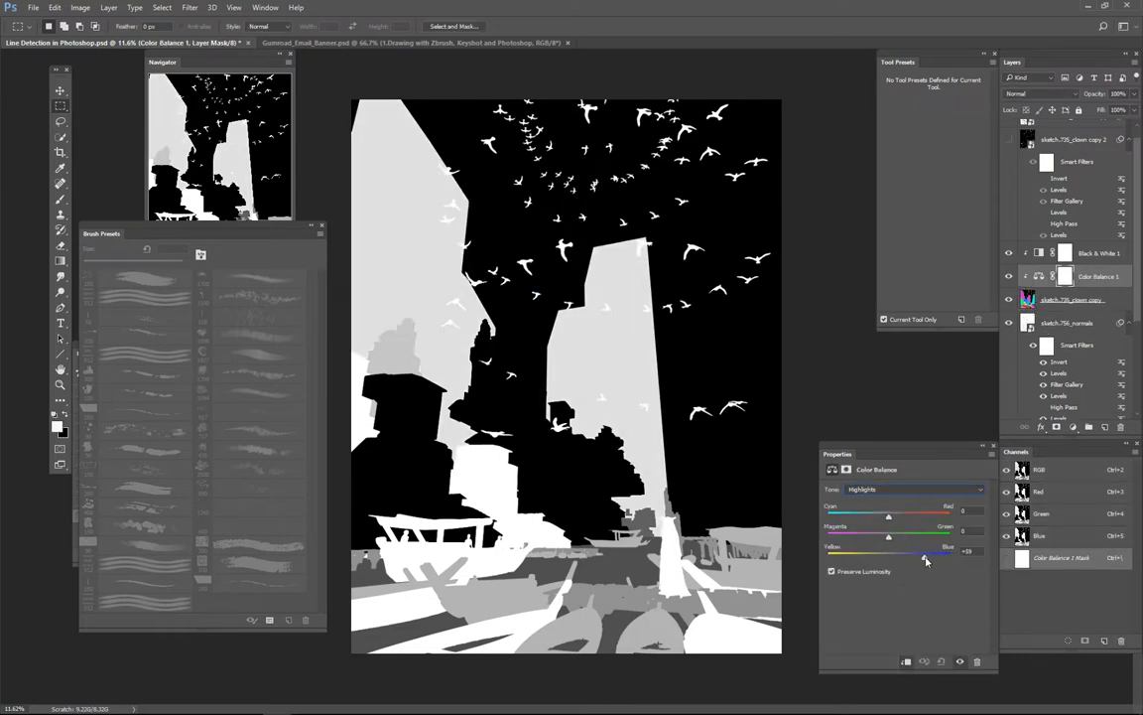
drag(888, 557, 960, 539)
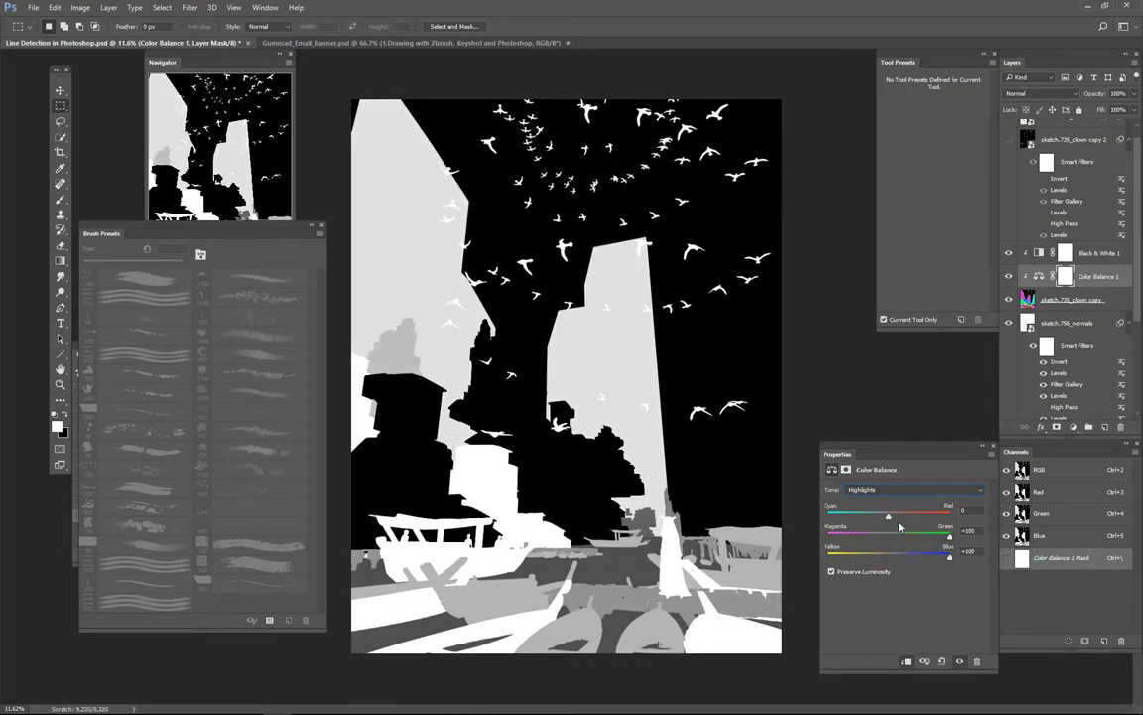
drag(888, 517, 852, 516)
Set the Color Balance shadows to cyan-red -40, magenta-green +33 and yellow-blue +16
click(893, 489)
click(791, 454)
drag(888, 557, 864, 524)
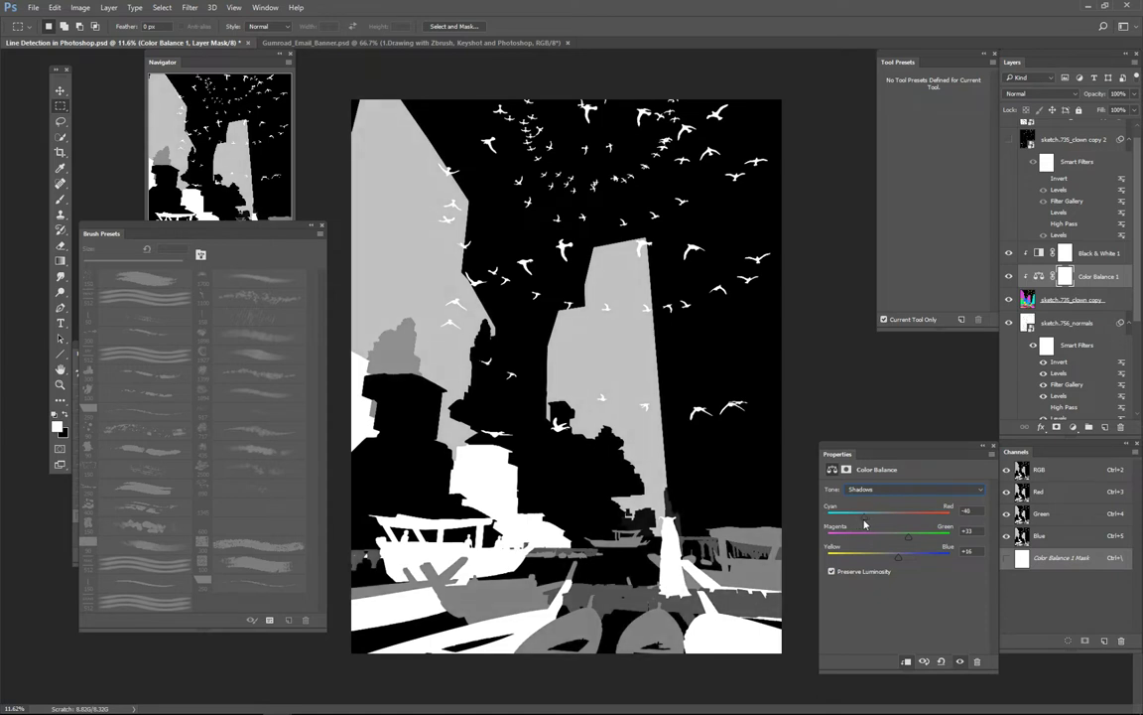
Merge the Color Balance and Black & White adjustments with sketch.735_clown copy into one grayscale layer
click(992, 447)
shift+click(1103, 303)
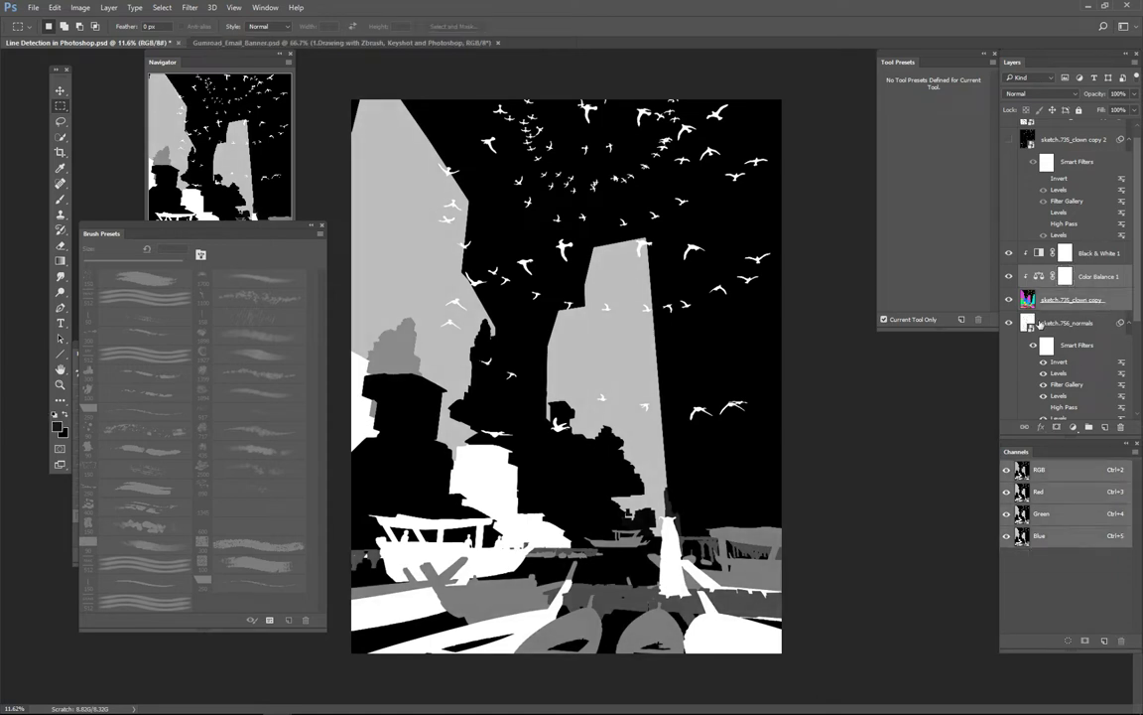
click(1100, 304)
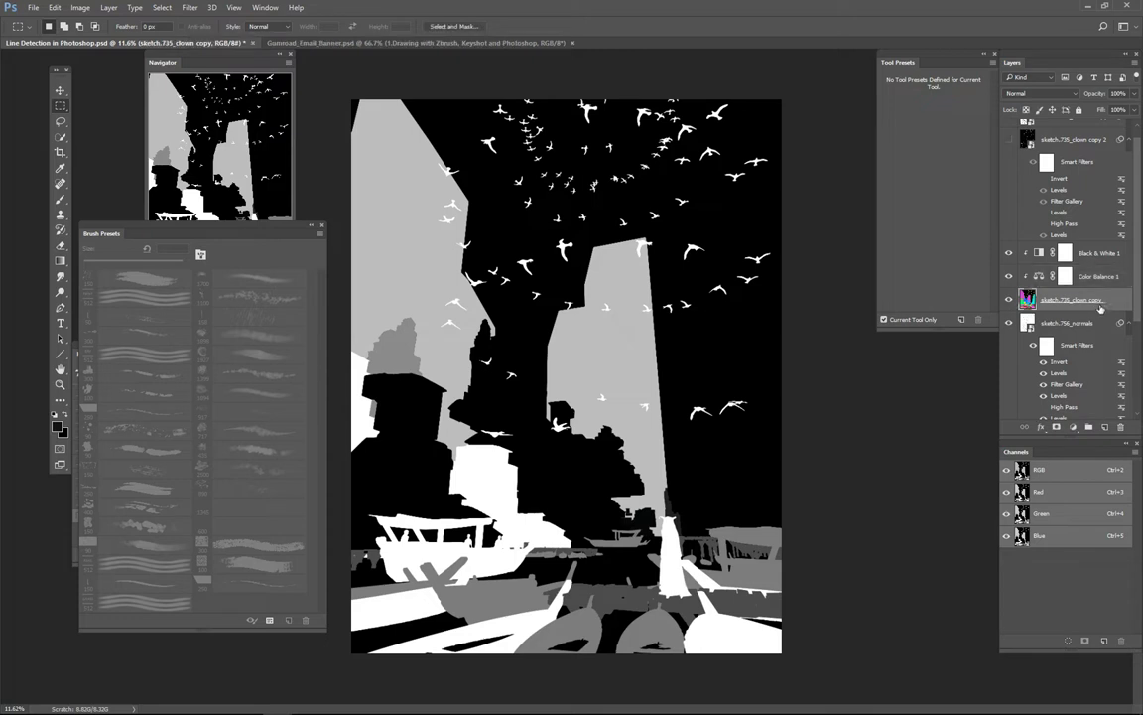
key(ctrl+e)
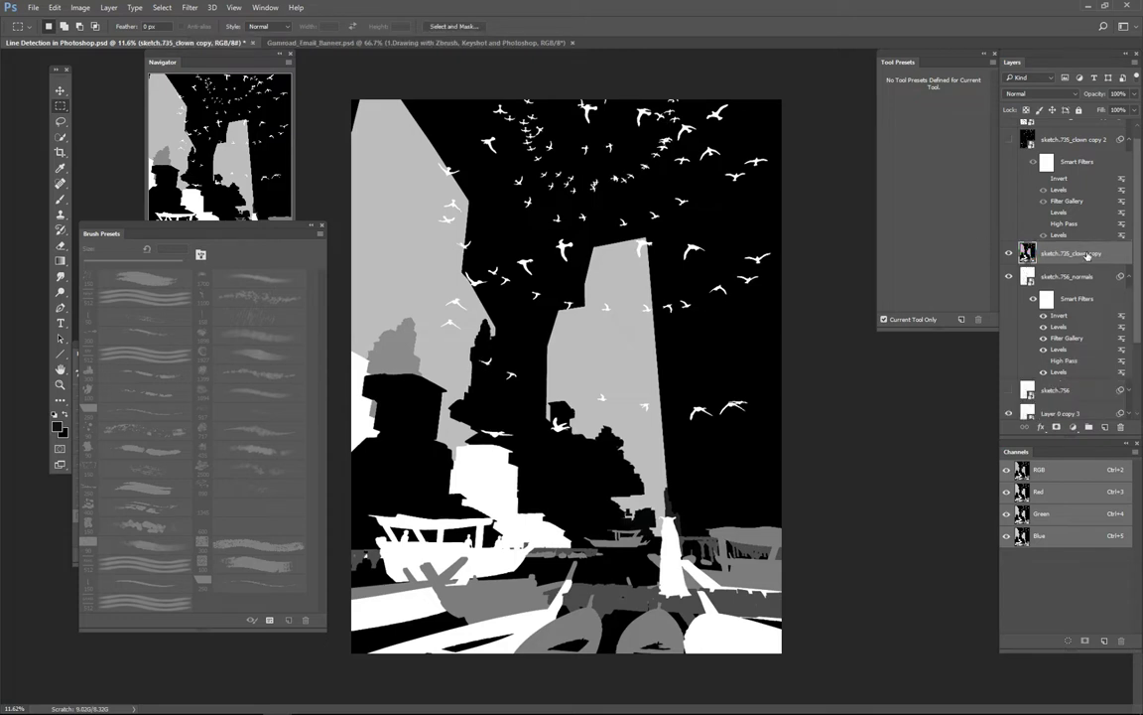
Convert sketch.735_clown copy to a smart object and copy the smart filters from sketch.735_clown copy 2 onto it, with Invert enabled
right_click(1088, 255)
click(903, 290)
key(ctrl+z)
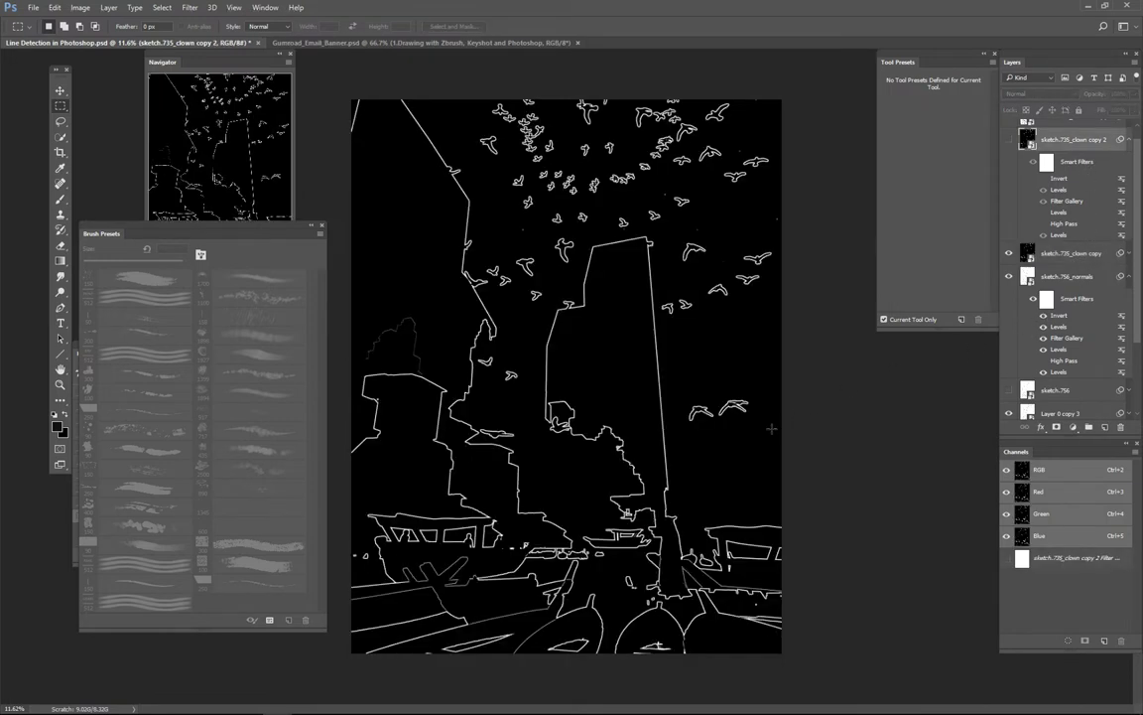
scroll(772, 428, up, 5)
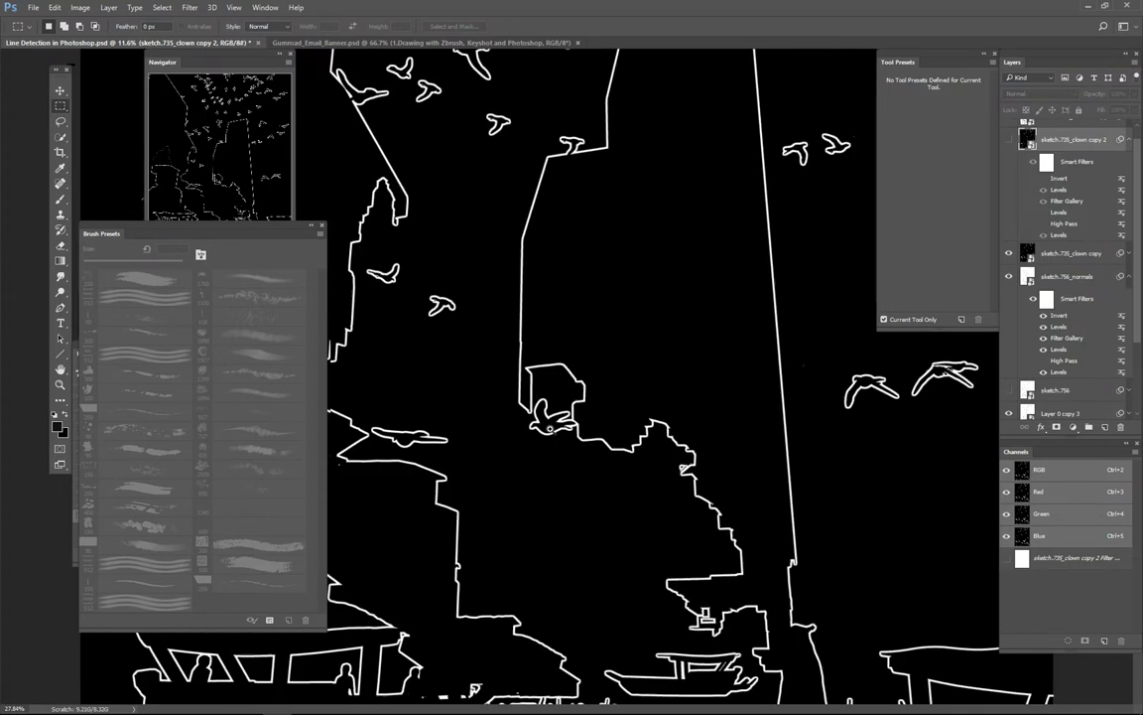
click(1128, 255)
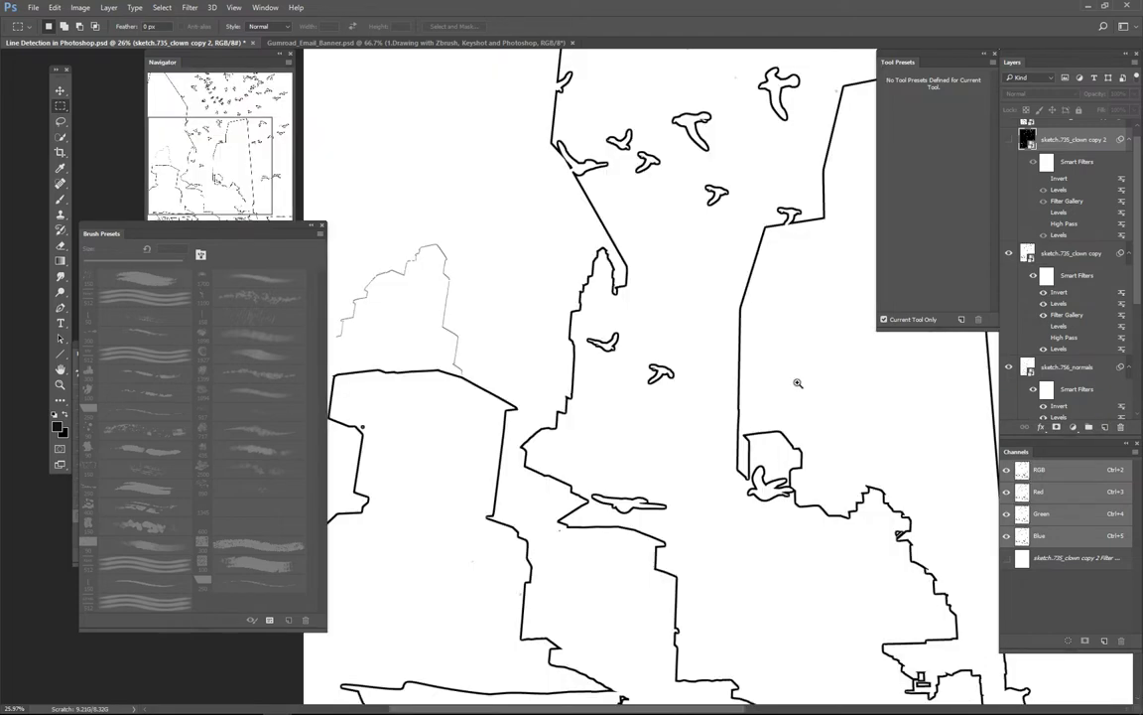
Examine the black outlines of the buildings, tower and boats for faint or missing edges
drag(810, 389, 685, 361)
scroll(684, 361, up, 3)
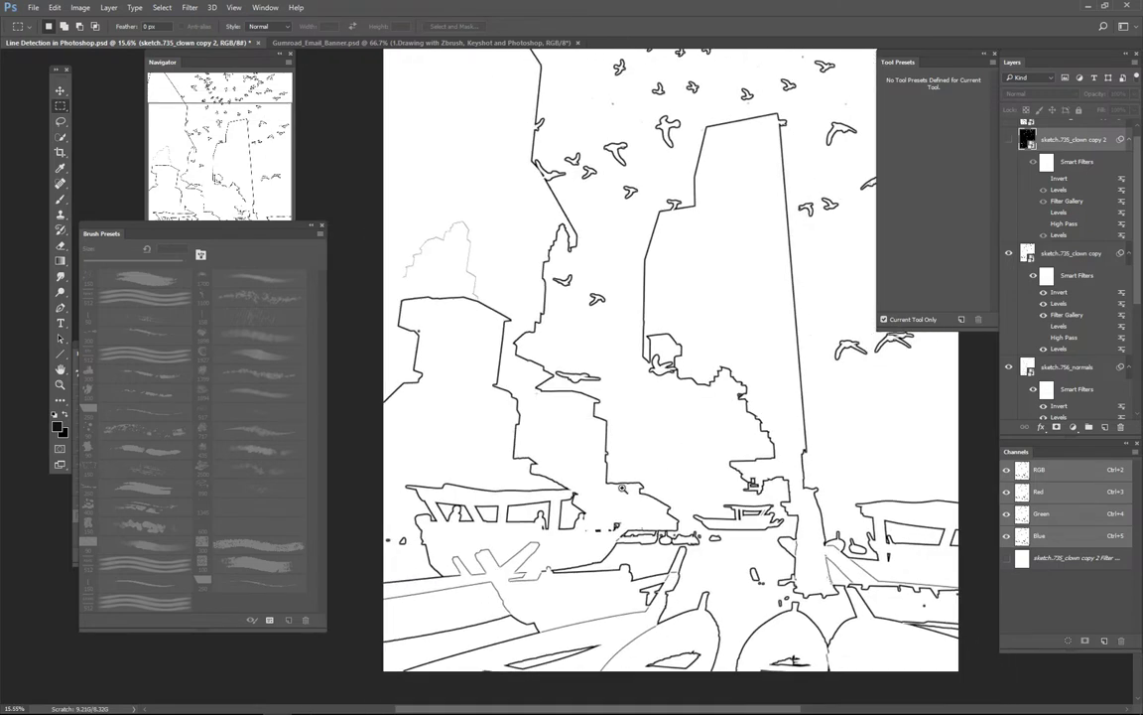
drag(653, 464, 637, 474)
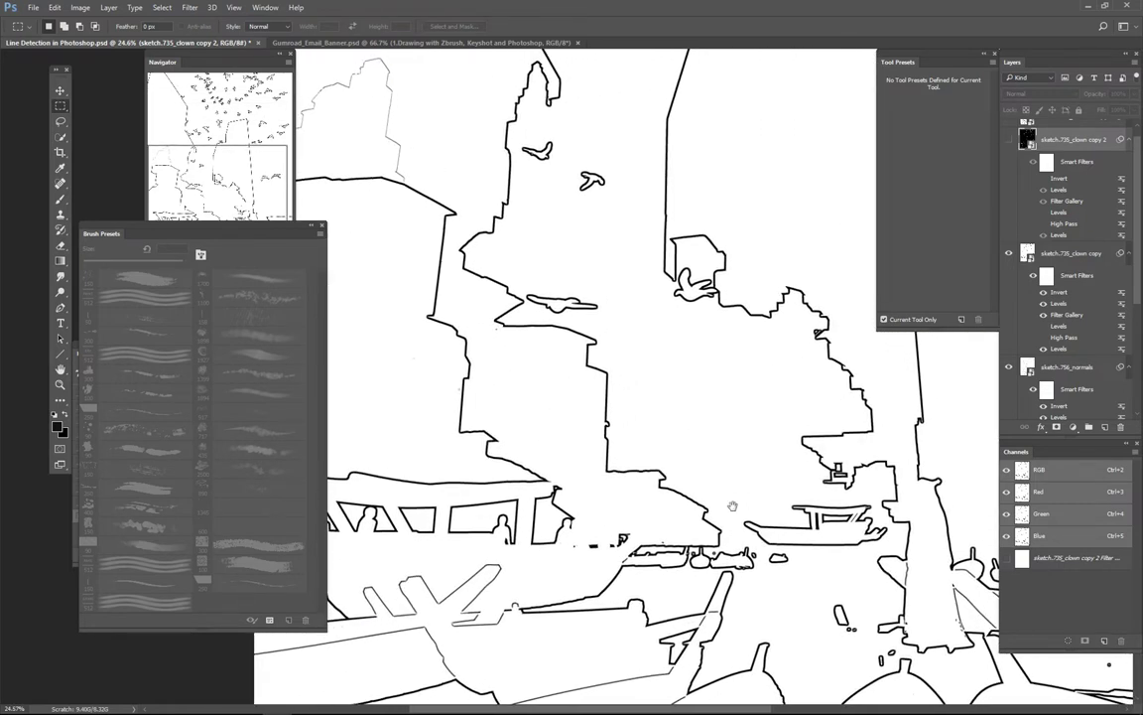
drag(873, 457, 819, 480)
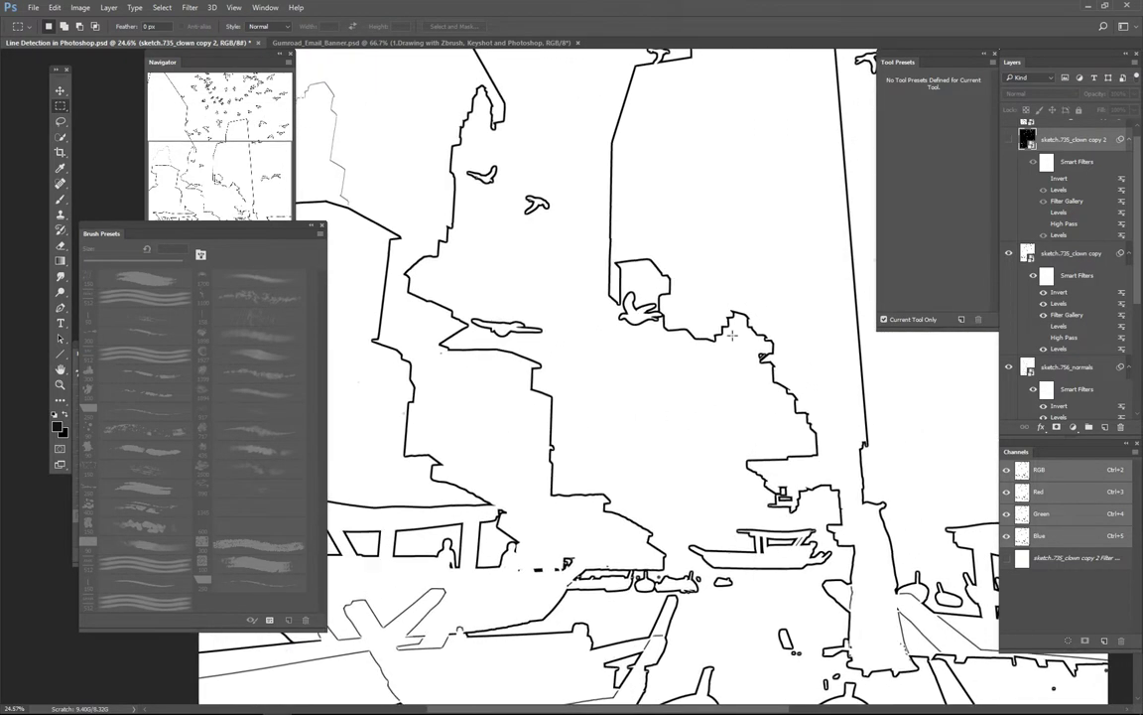
drag(808, 319, 803, 354)
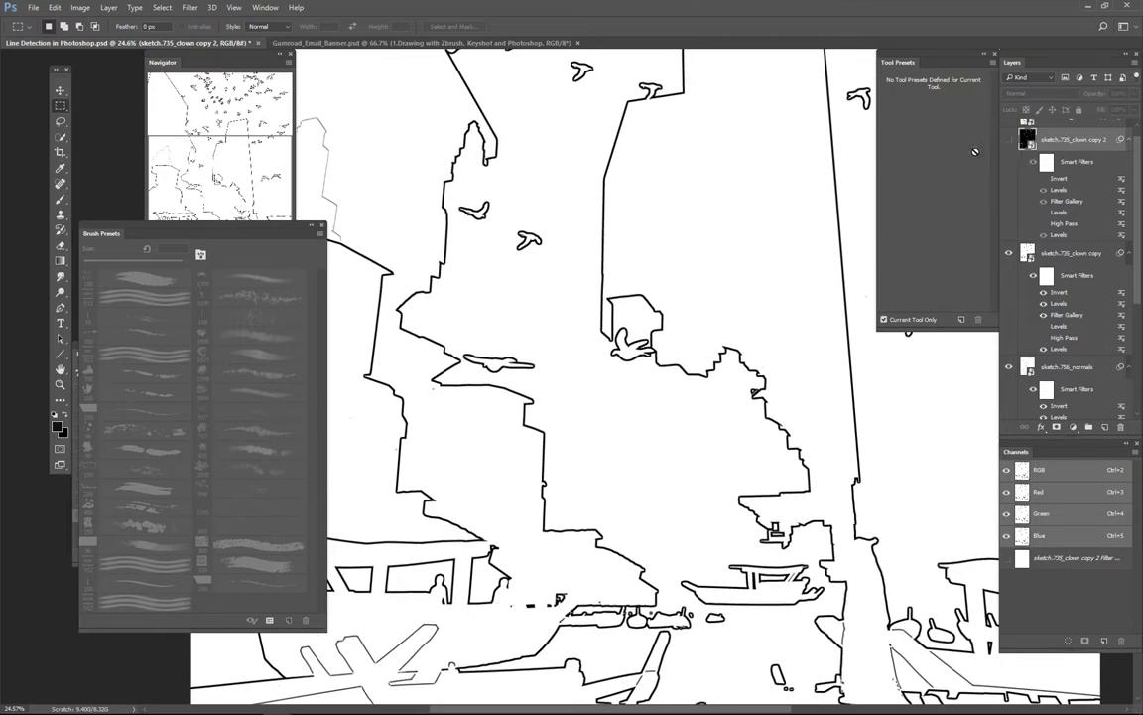
scroll(794, 392, down, 2)
scroll(794, 392, right, 1)
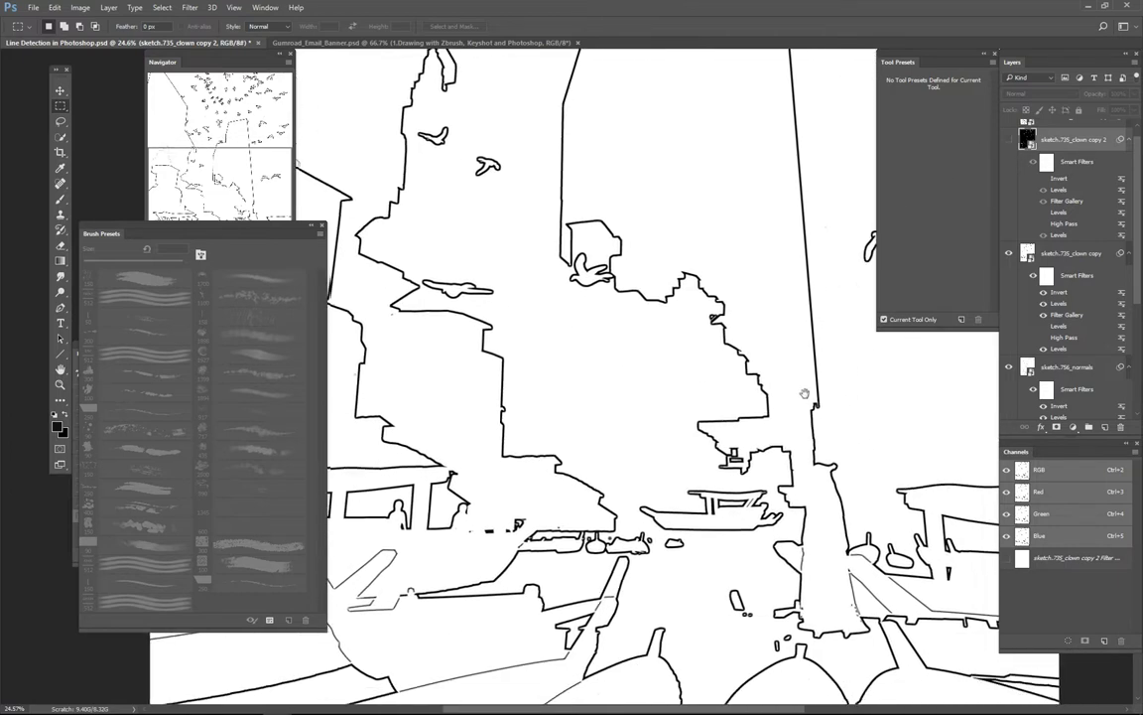
scroll(883, 455, down, 2)
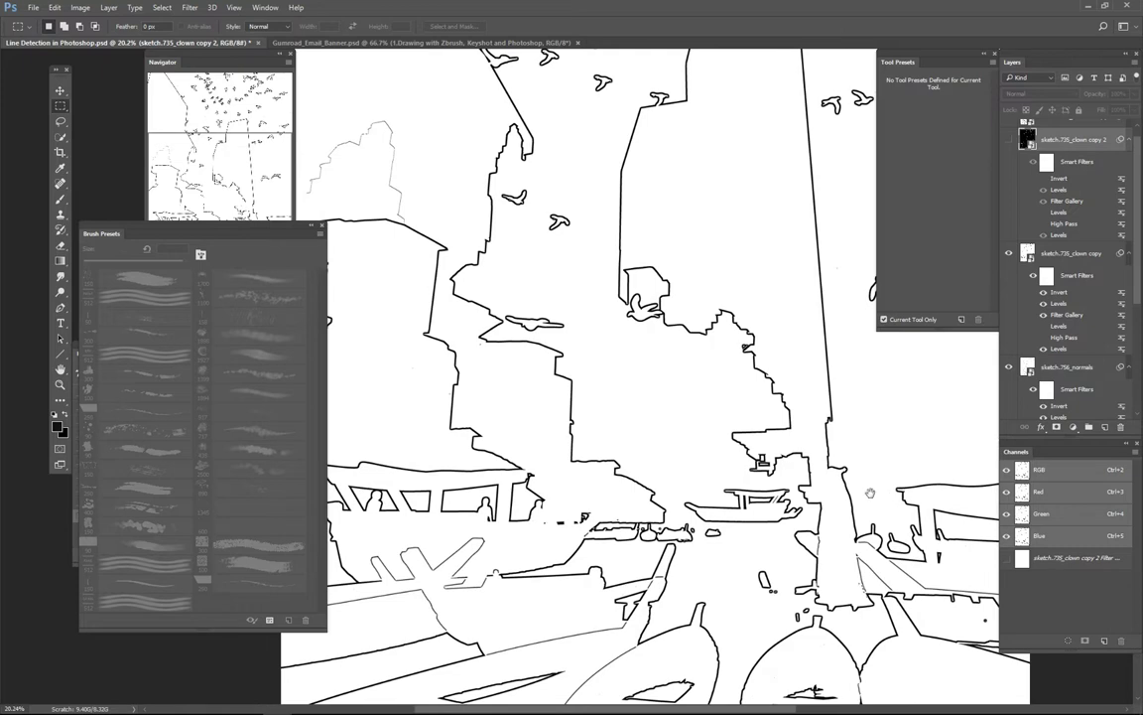
scroll(856, 488, down, 2)
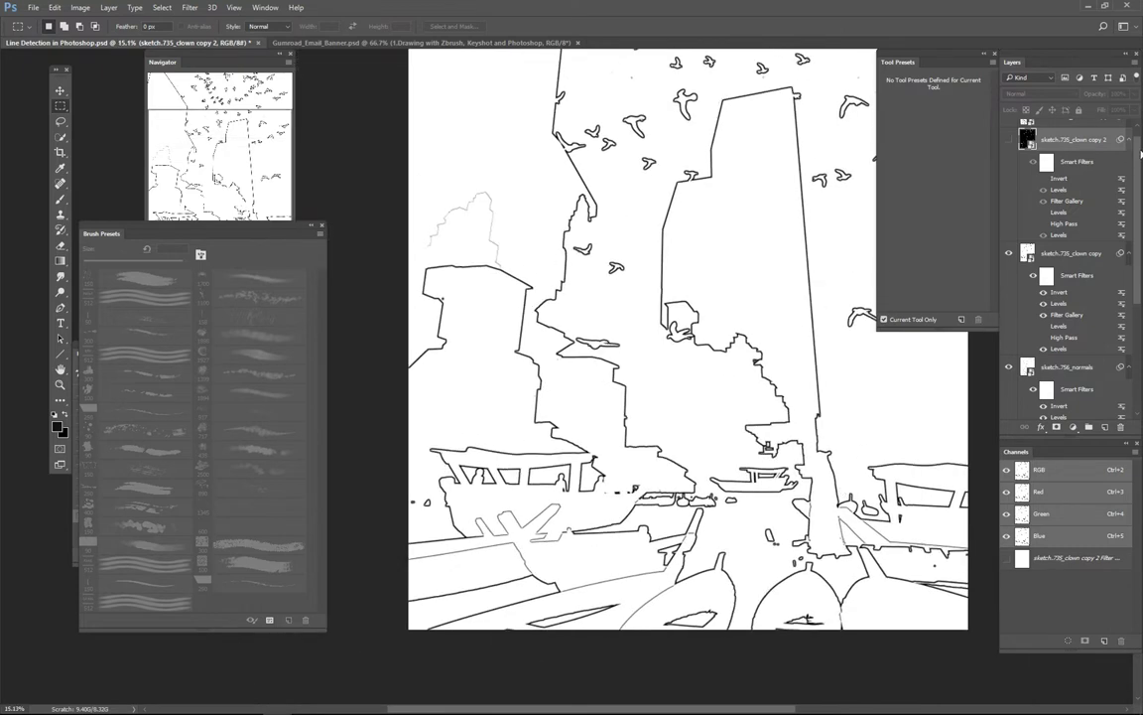
Collapse the smart filter lists and reorder the layers so sketch.756_normals copy and sketch.756 sit directly above sketch.735_clown copy
click(1128, 253)
click(1130, 276)
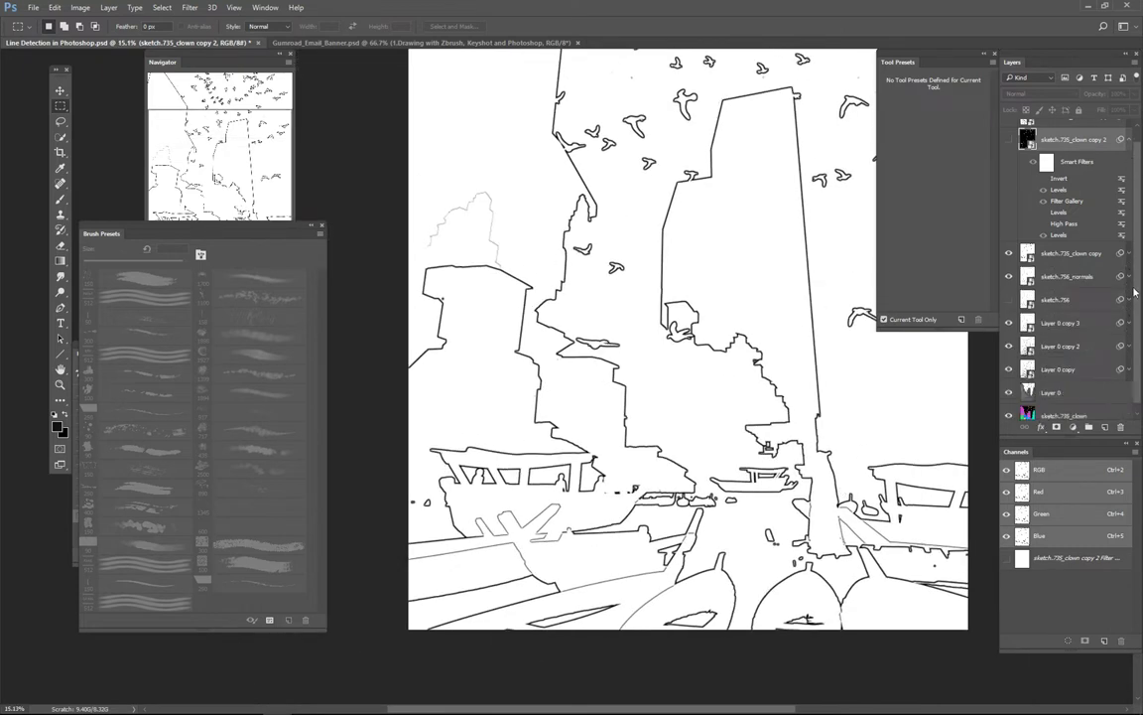
drag(1080, 305, 1068, 263)
drag(1141, 223, 1136, 175)
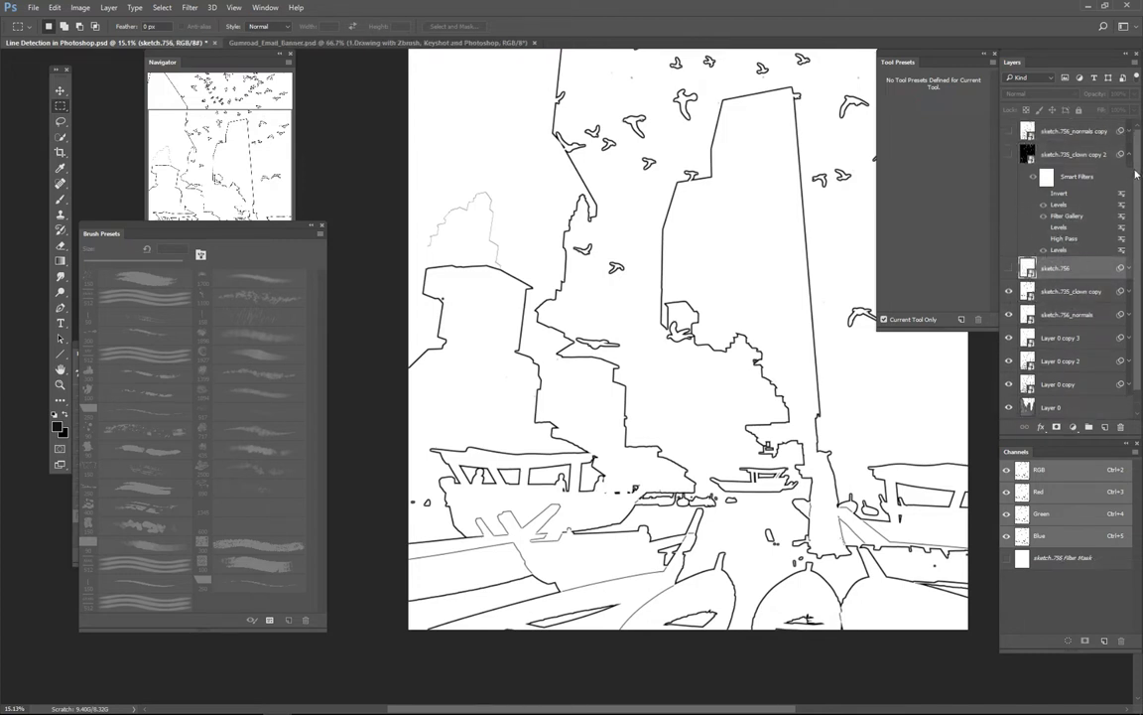
drag(1060, 138, 1058, 260)
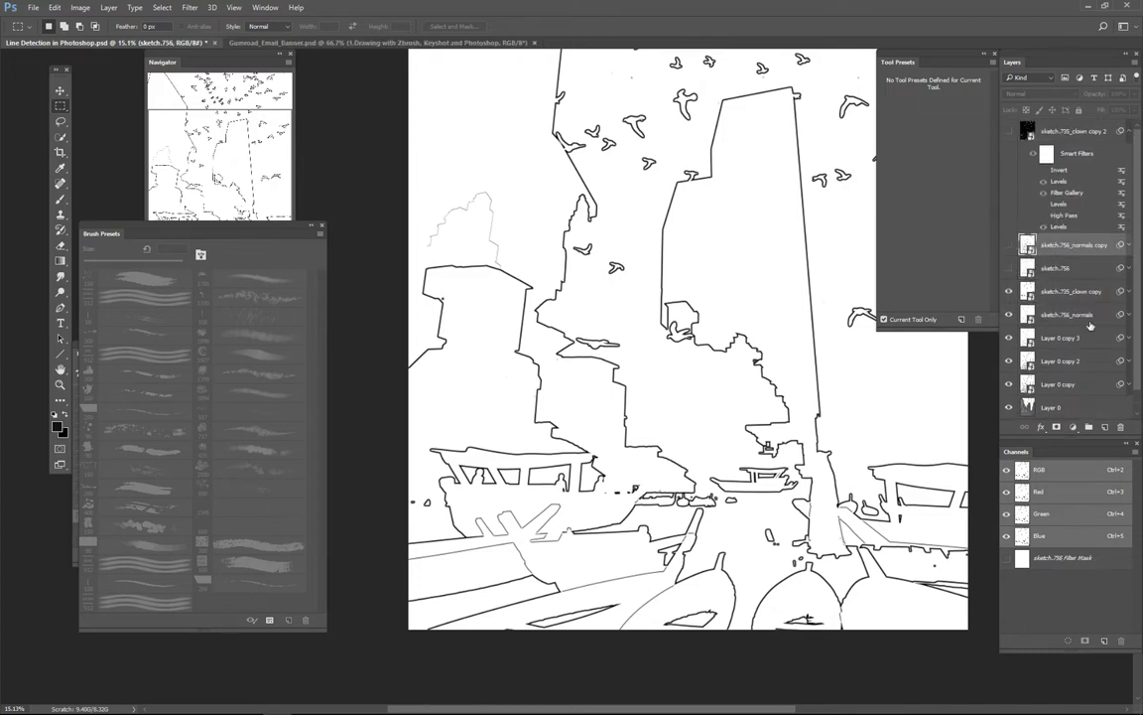
scroll(1138, 342, down, 1)
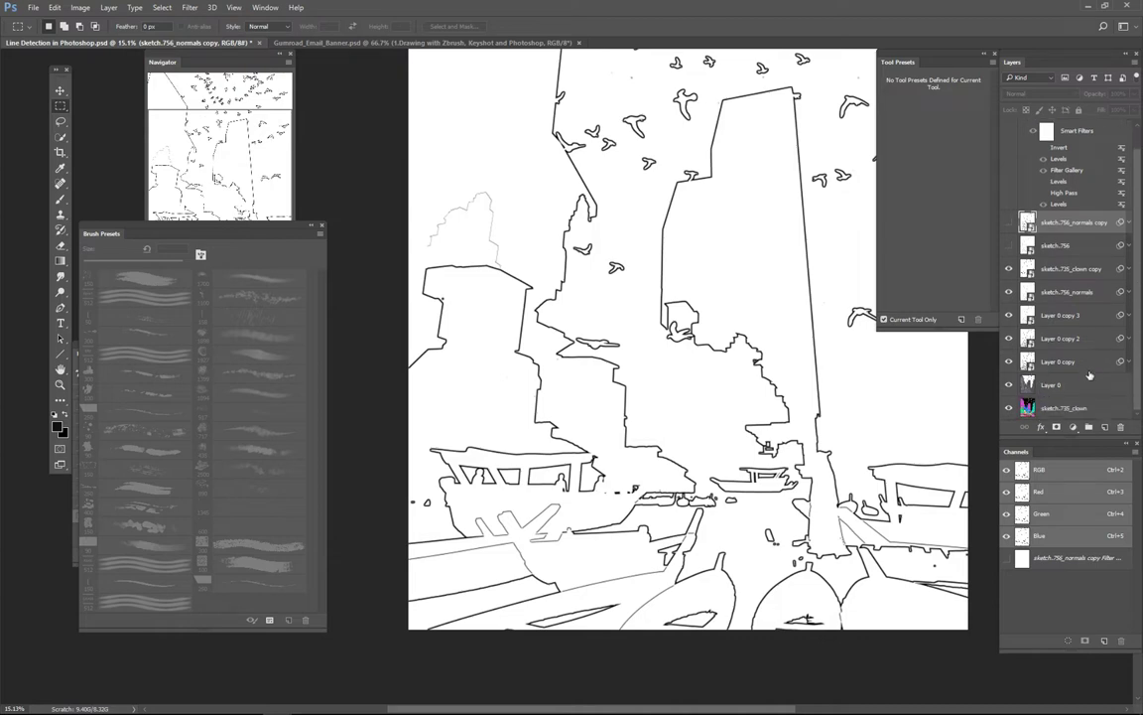
Hide the line layers above Layer 0 copy 2, leaving it and Layer 0 copy visible over the whole image
click(1010, 340)
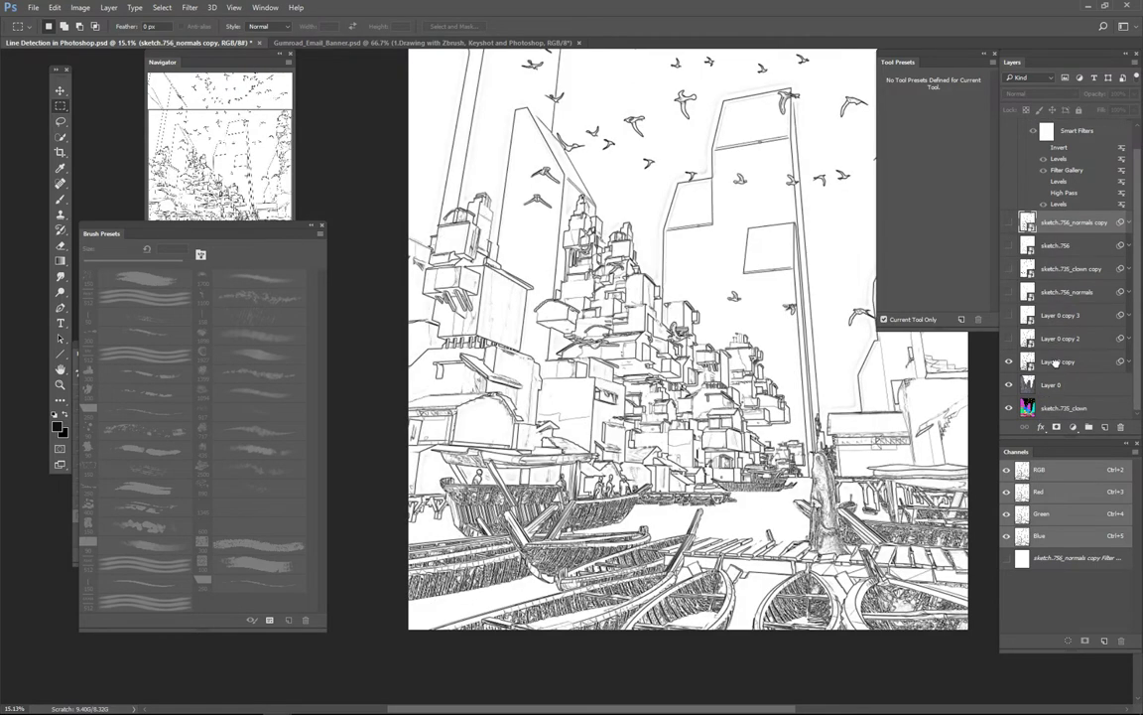
click(1055, 364)
key(ctrl+0)
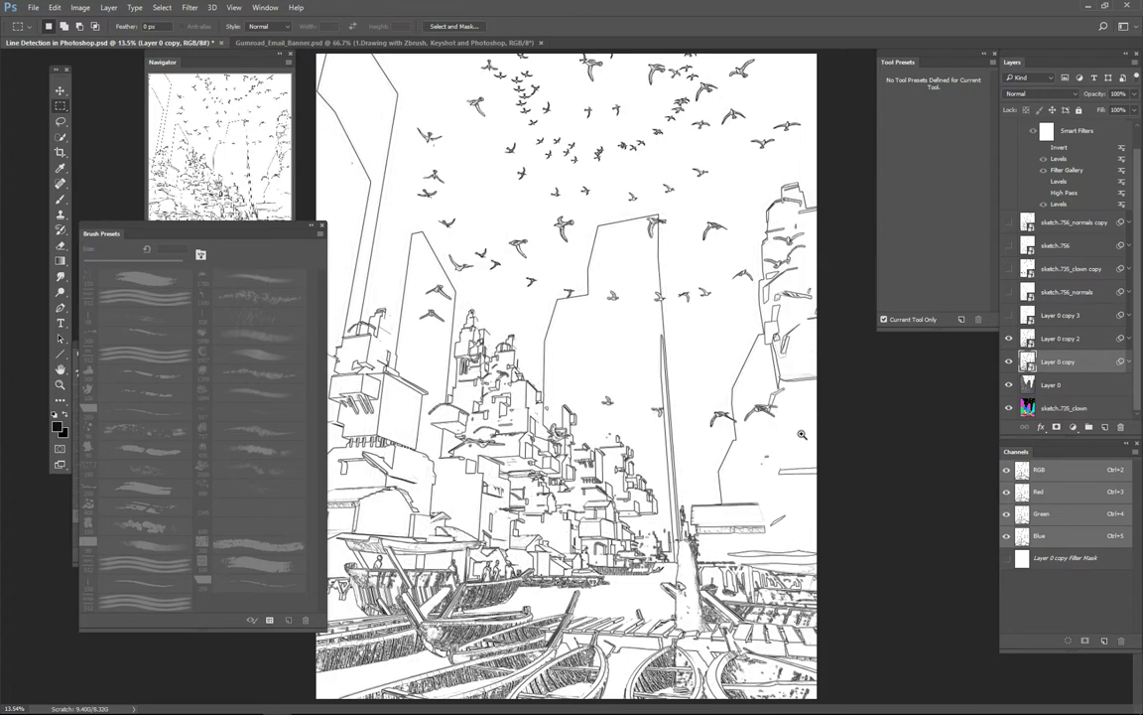
scroll(803, 435, down, 2)
Compare the lines with Layer 0 copy 3 shown and hidden, leave it hidden, and show and select sketch.756_normals
click(1009, 316)
click(1012, 316)
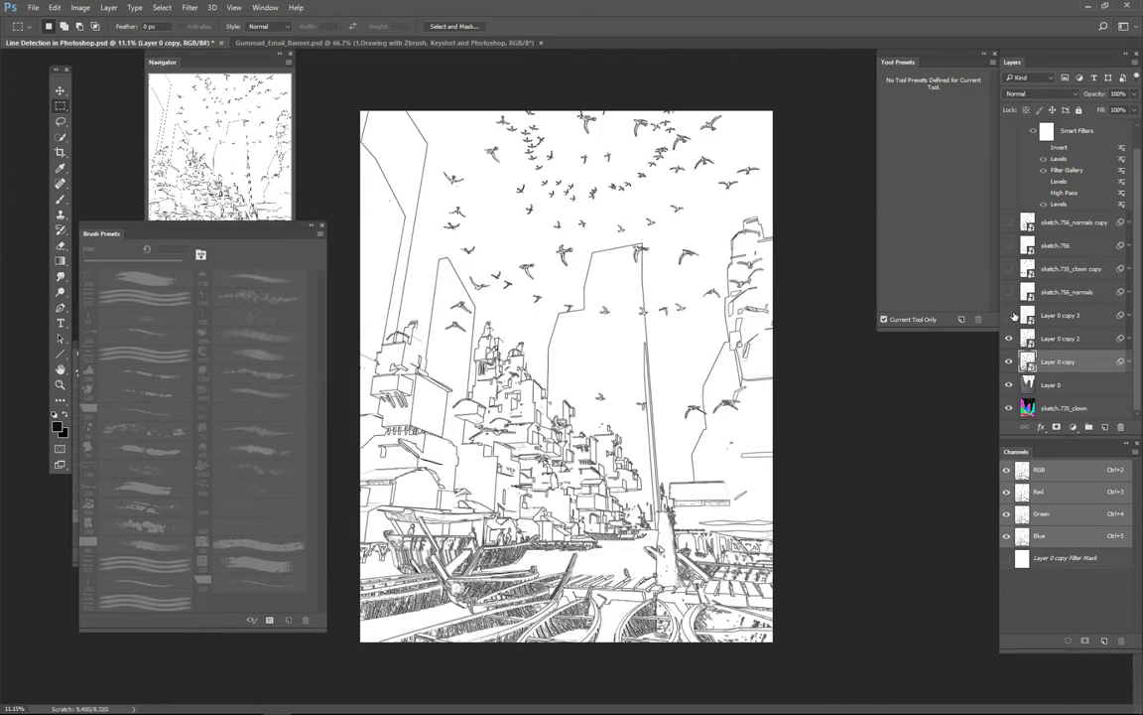
click(1009, 316)
click(1009, 315)
click(1009, 292)
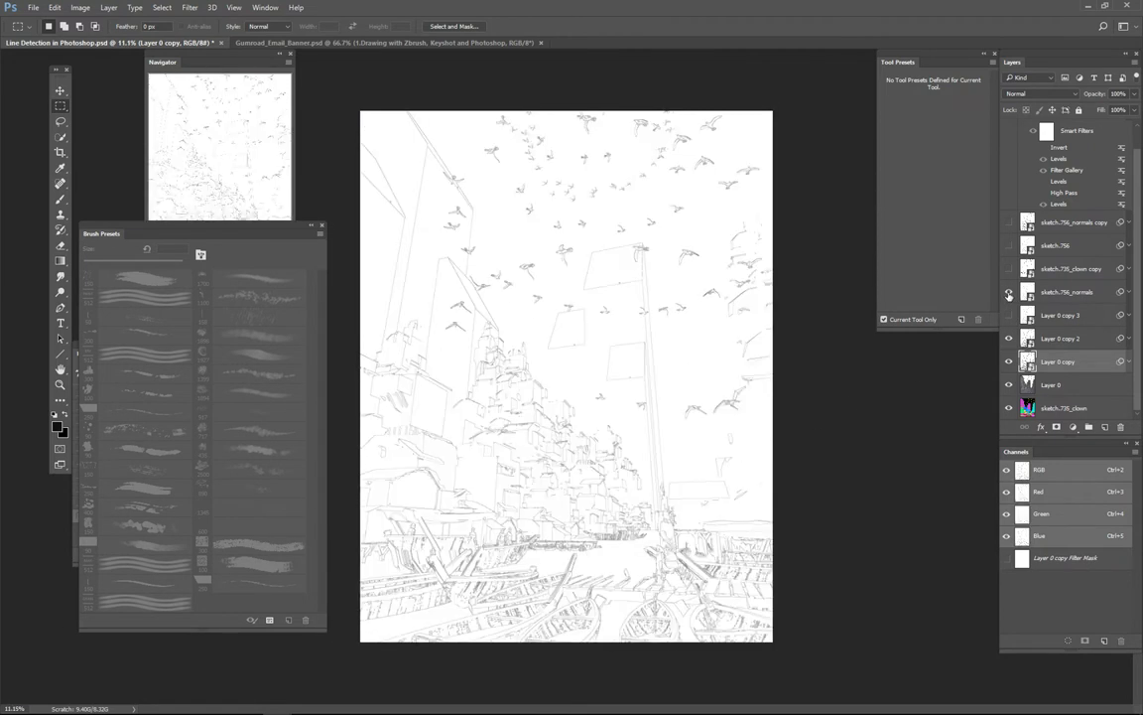
click(1055, 294)
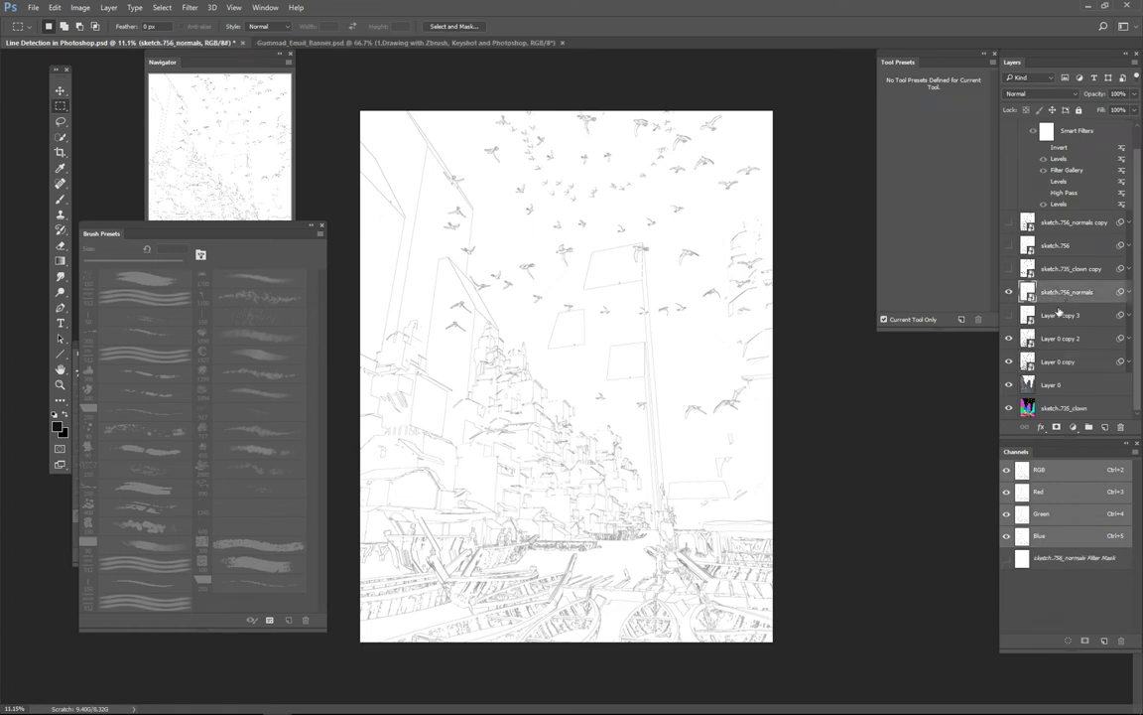
Hide Layer 0 copy 2 and Layer 0 copy, and move sketch.756_normals down to directly above Layer 0
click(1058, 339)
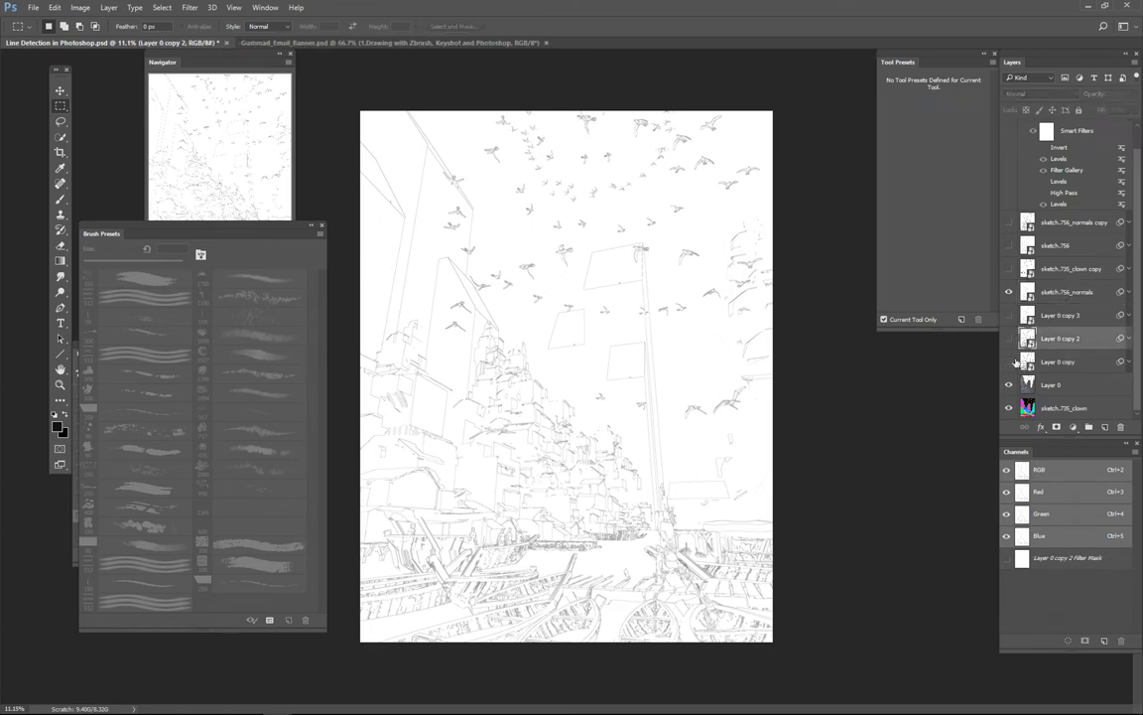
drag(1060, 294, 1055, 372)
drag(635, 491, 695, 480)
drag(699, 470, 820, 419)
scroll(699, 480, up, 3)
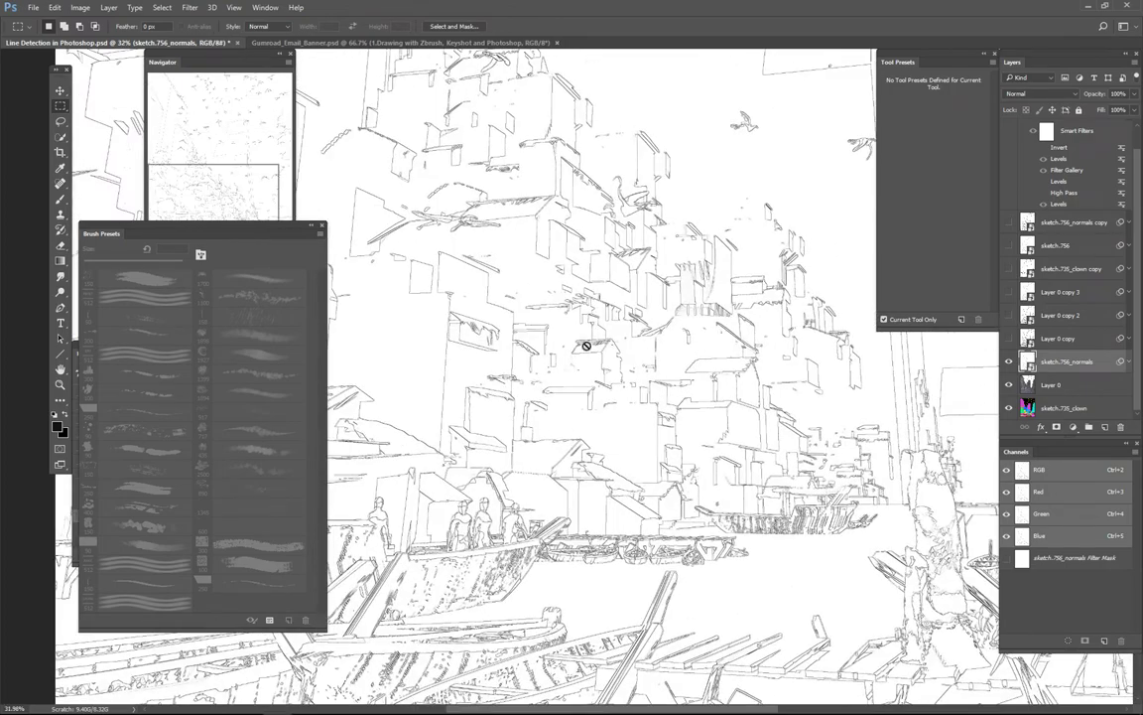
Duplicate sketch.756_normals and expand the smart filter list of the duplicate
key(ctrl+j)
scroll(707, 428, up, 3)
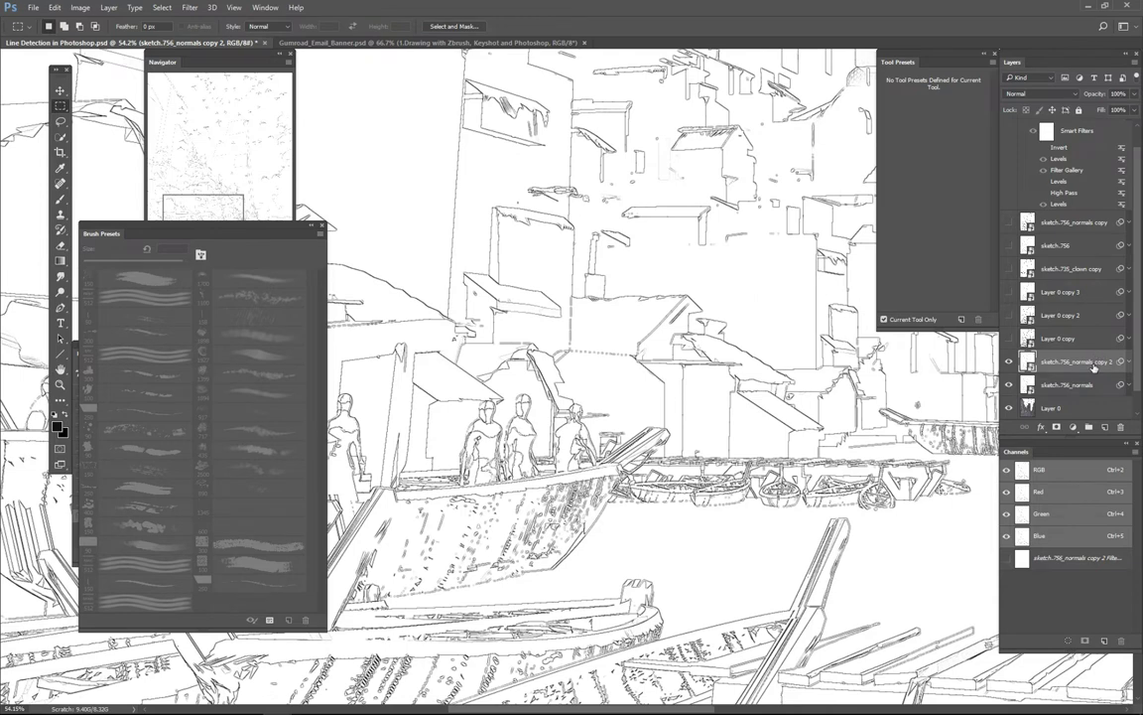
scroll(1131, 377, down, 1)
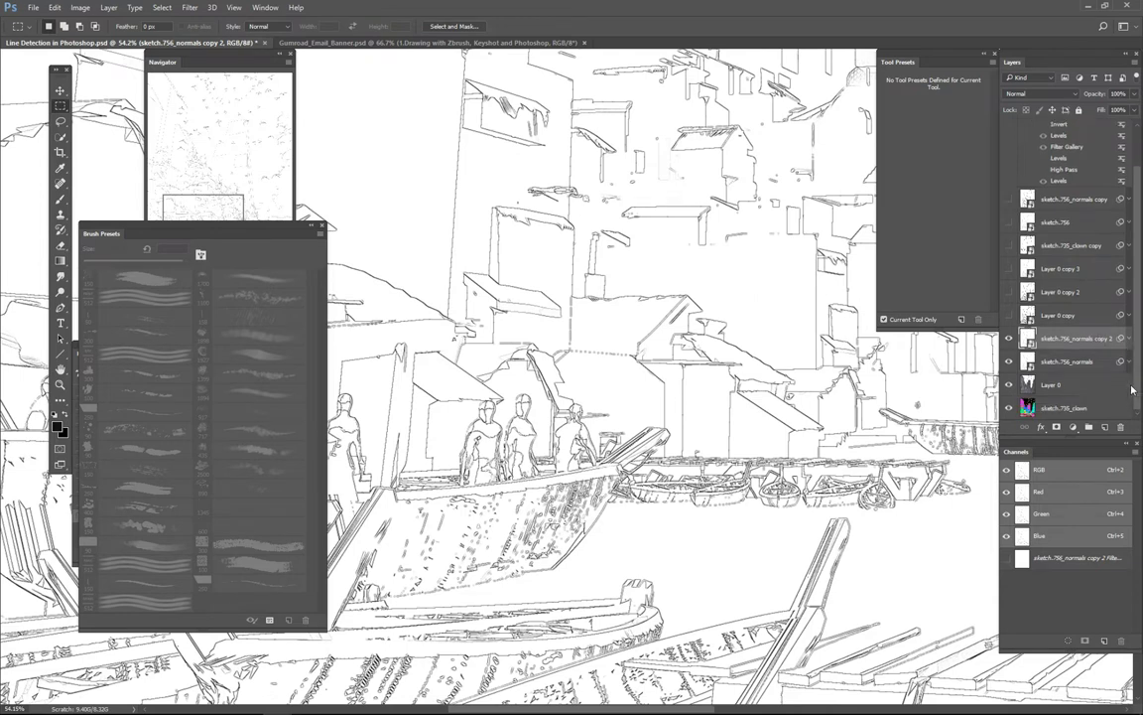
double_click(1097, 348)
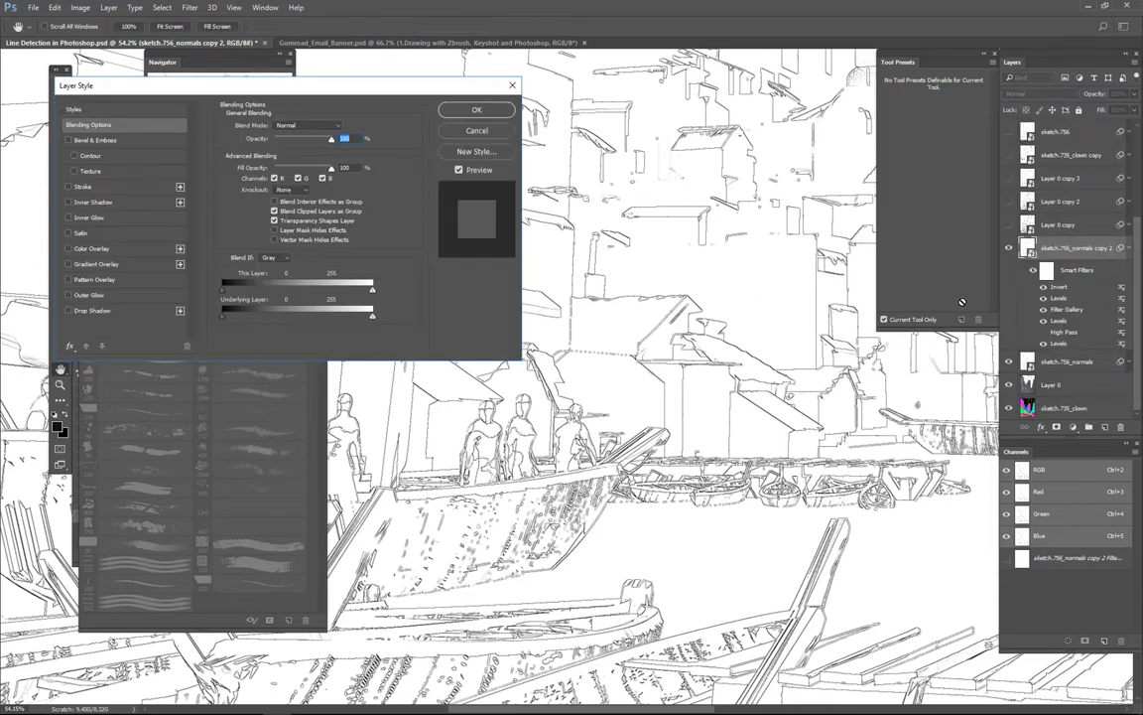
click(470, 132)
scroll(1133, 349, up, 4)
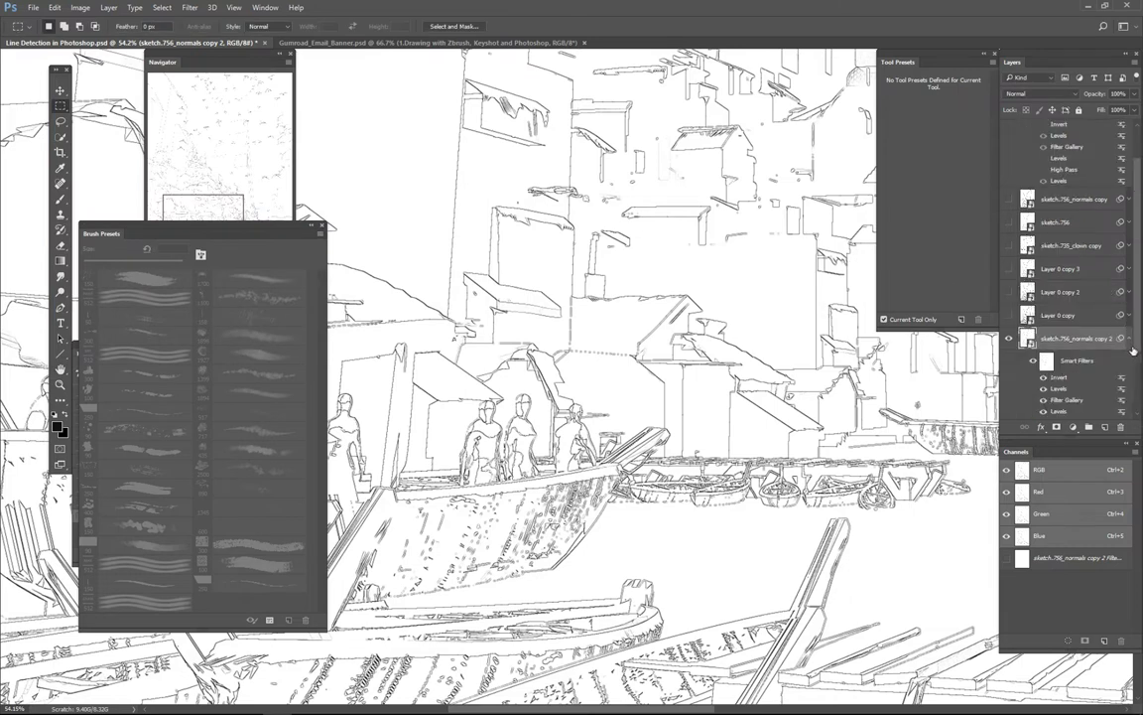
scroll(1137, 362, down, 2)
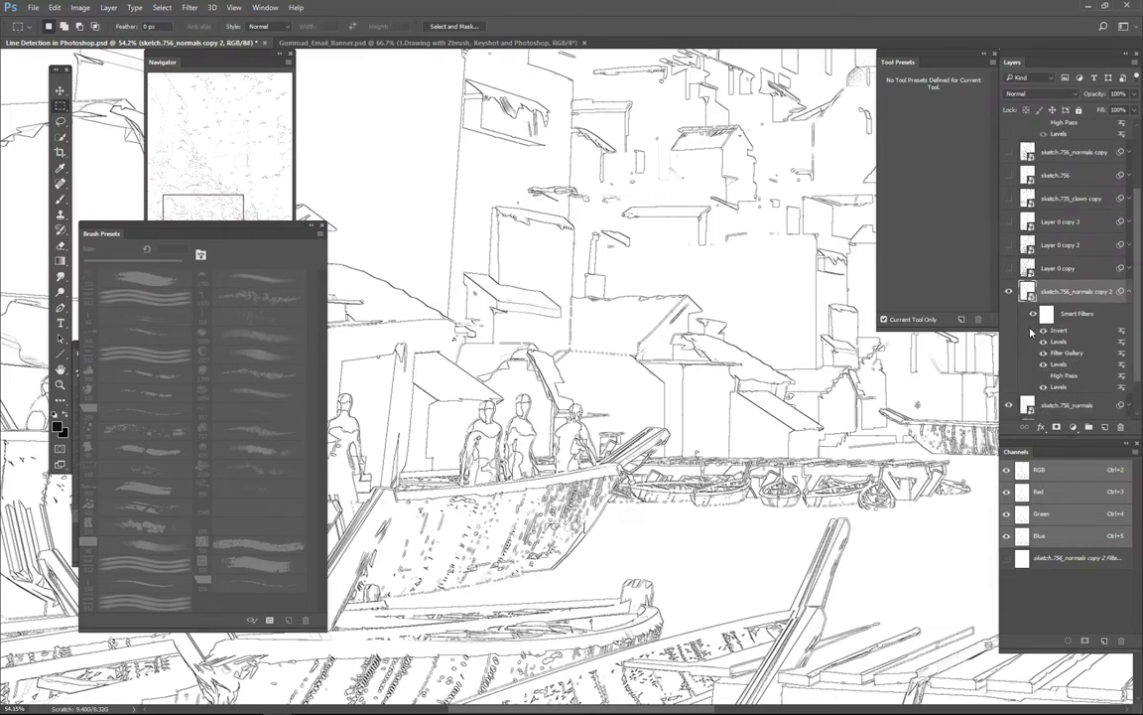
Edit the duplicate's Filter Gallery and set the Photocopy detail to 4 for thicker lines
double_click(1067, 352)
click(1032, 277)
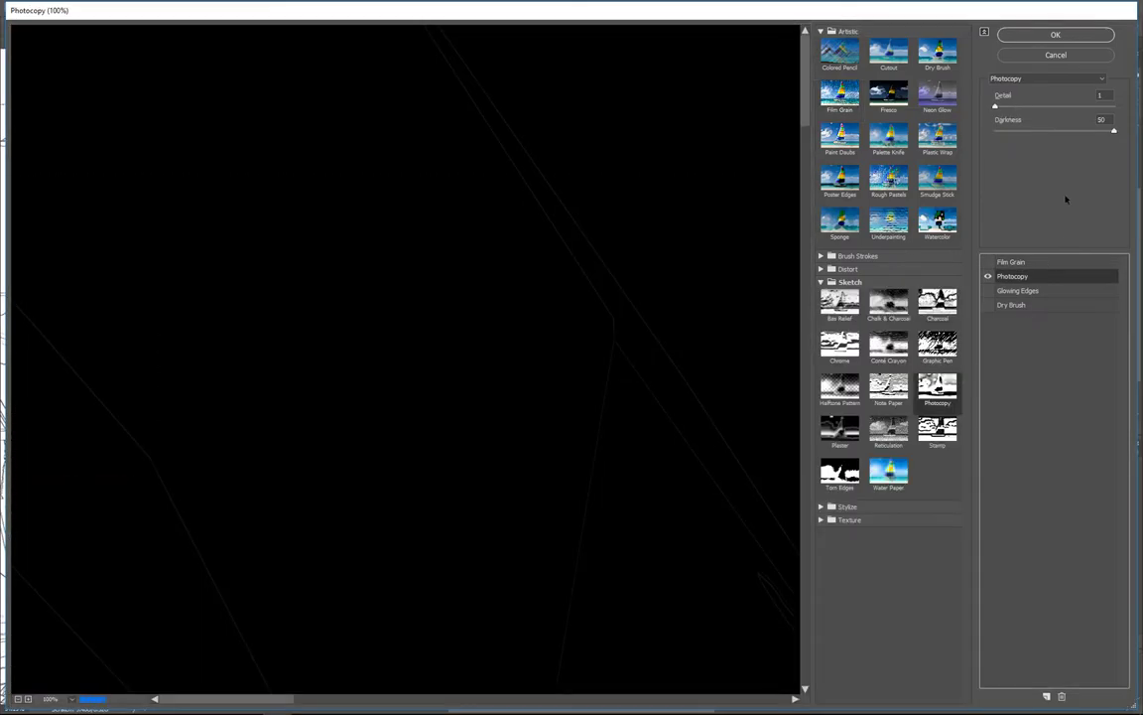
click(996, 107)
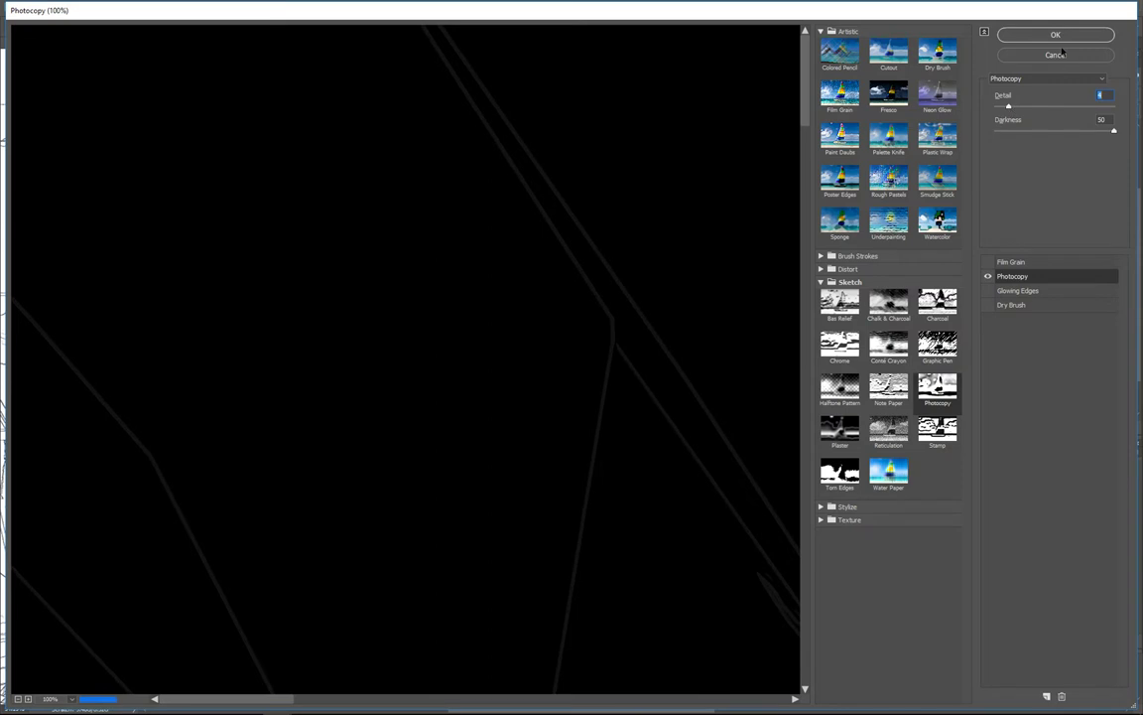
text(4)
key(Return)
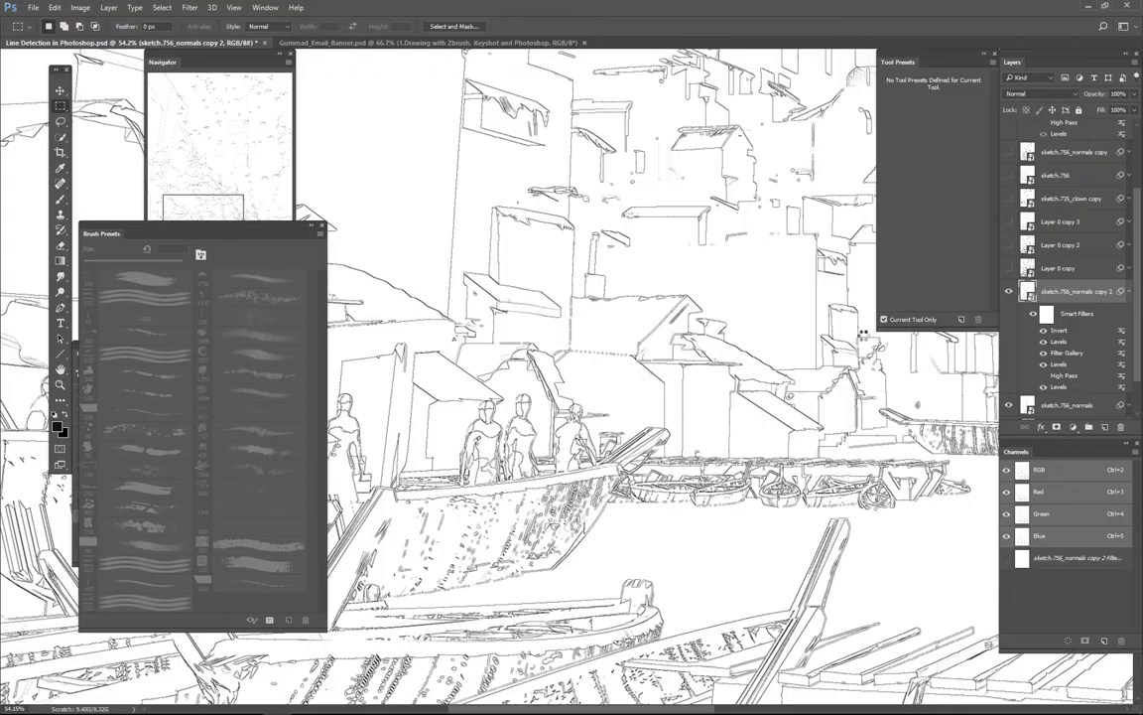
mouse_move(687, 495)
mouse_down()
mouse_move(798, 402)
mouse_move(757, 412)
mouse_up()
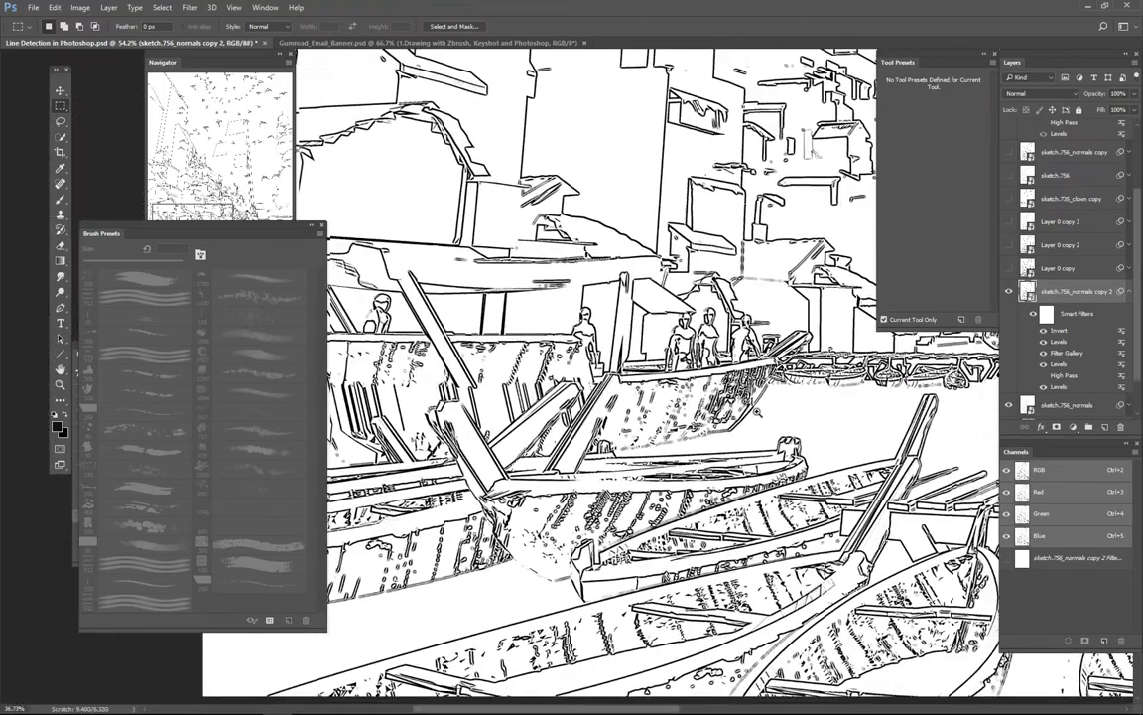
scroll(756, 409, down, 5)
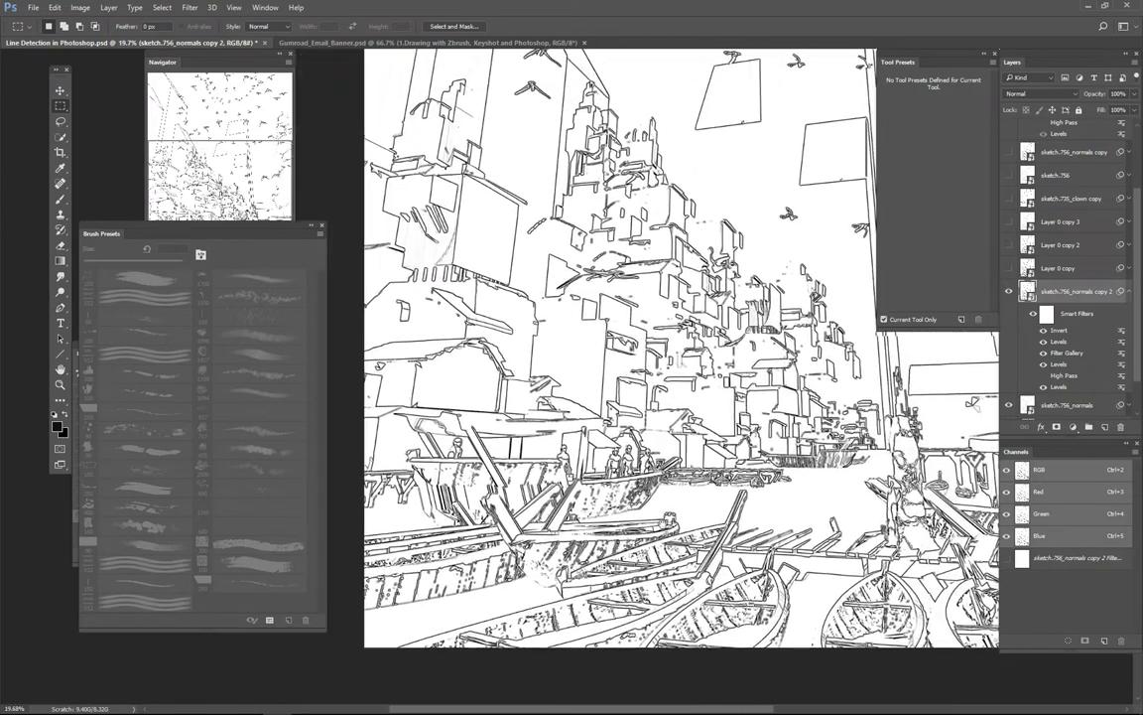
scroll(912, 375, up, 3)
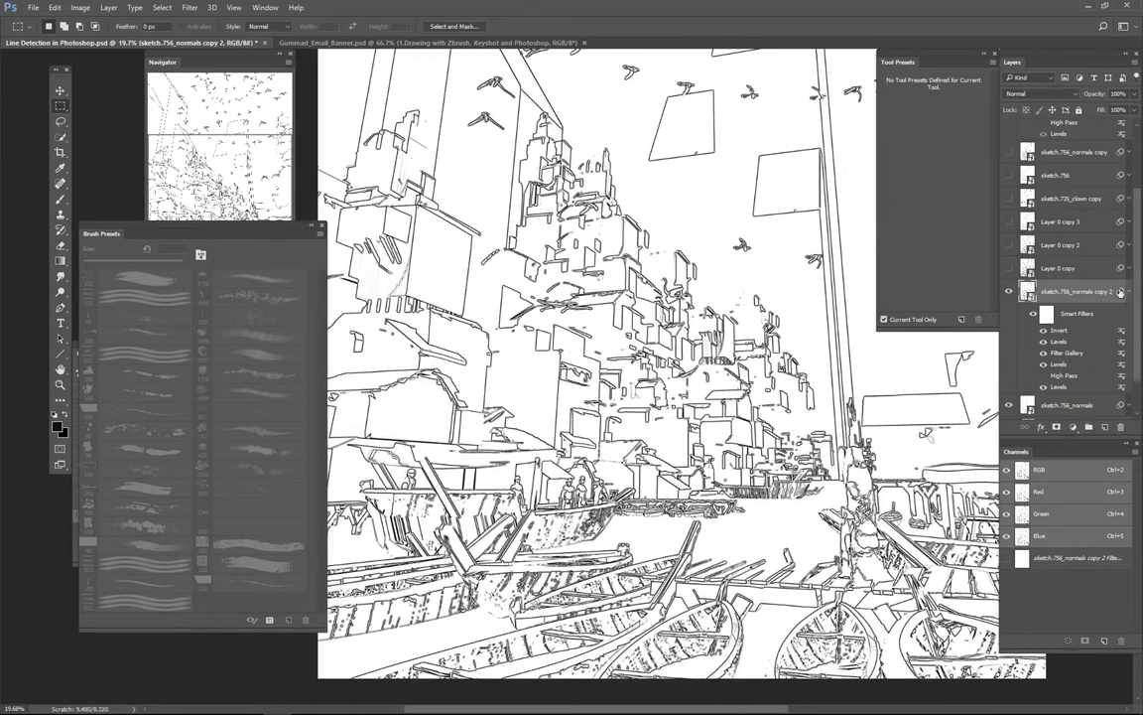
Move sketch.756_normals directly above sketch.756_normals copy 2 and set its blend mode to Color Burn
drag(1139, 300, 1140, 337)
drag(1066, 365, 1047, 241)
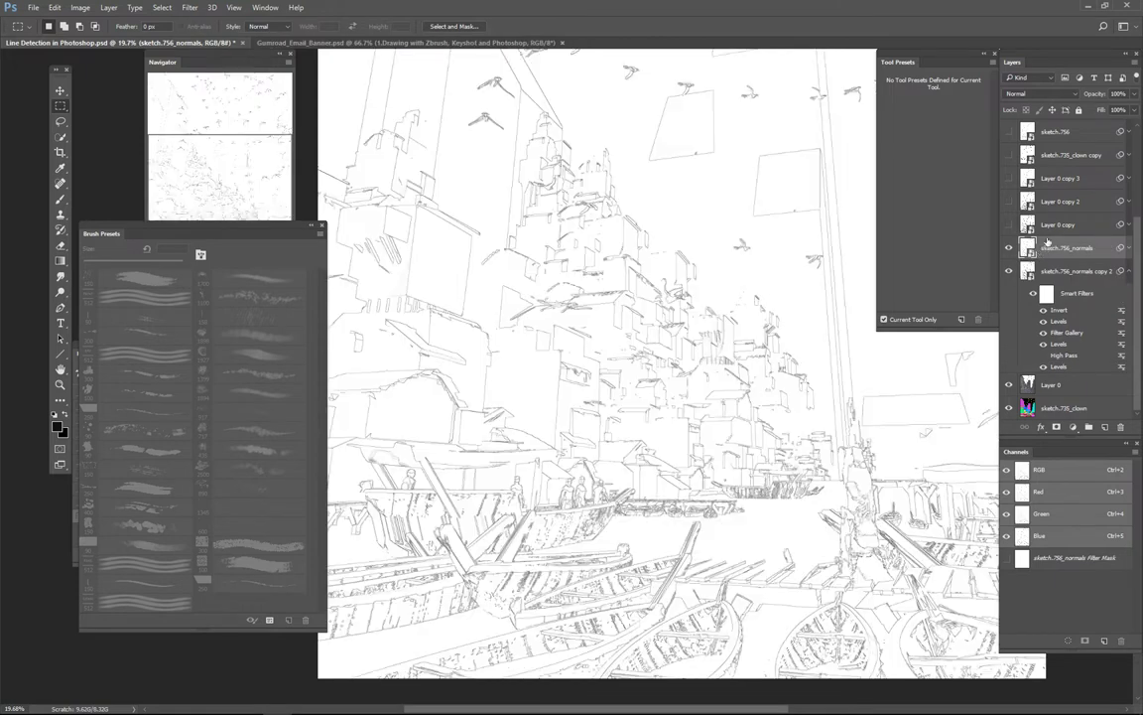
click(1044, 95)
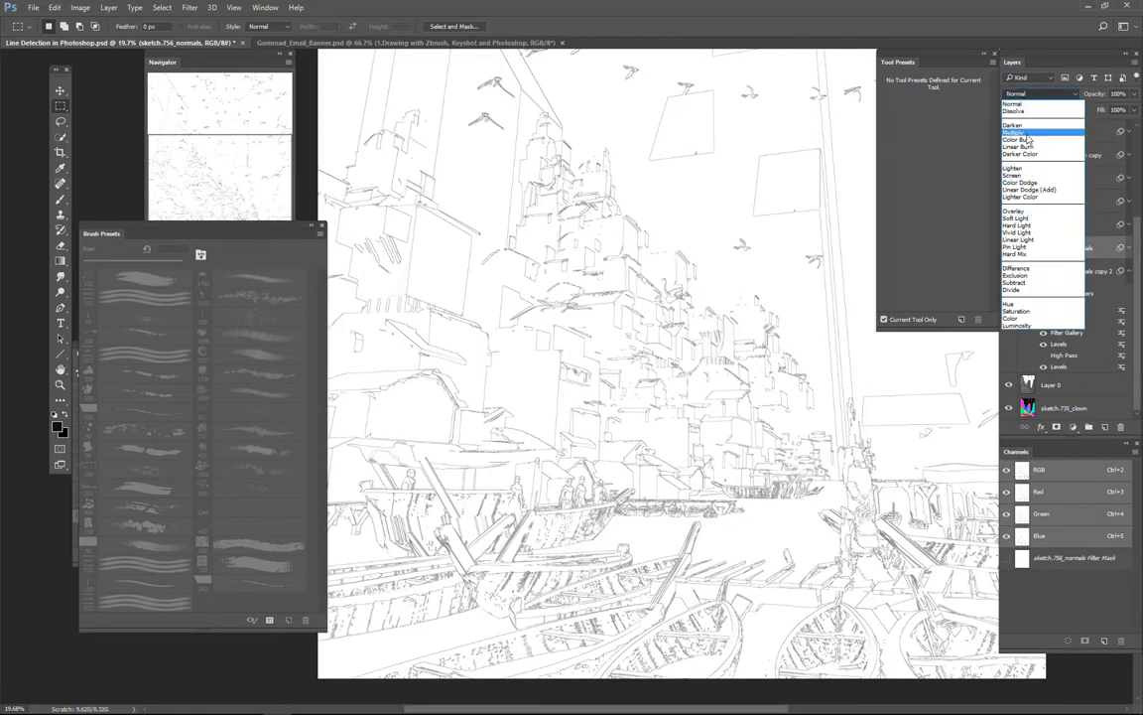
click(1028, 139)
Compare the lines with sketch.756_normals and Layer 0 copy shown and hidden in turn, leaving both hidden
click(1012, 250)
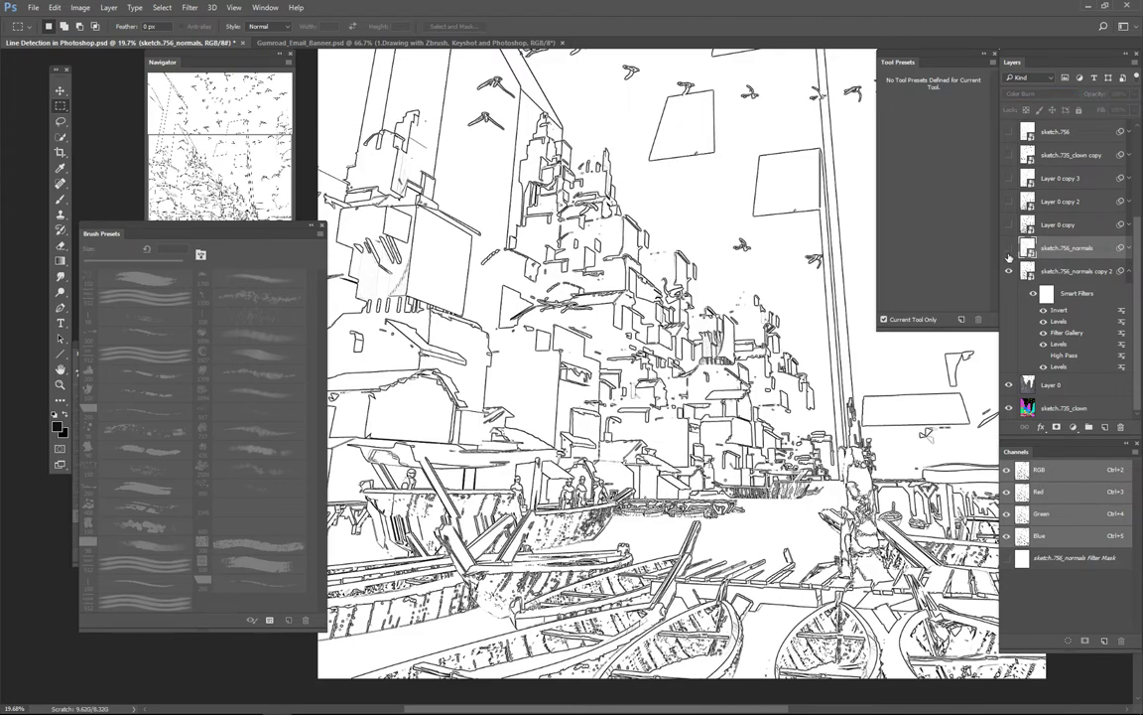
click(1012, 249)
click(1012, 249)
click(1011, 227)
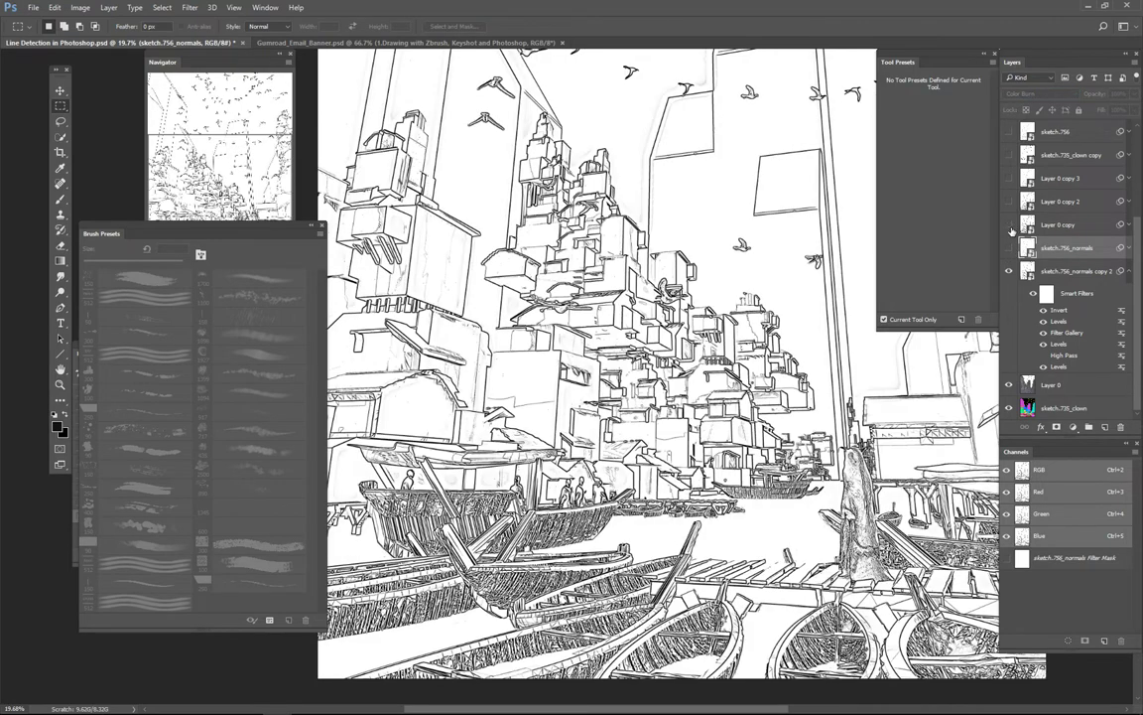
click(1011, 225)
click(1010, 225)
click(1010, 225)
Compare the lines with Layer 0 copy 2 shown and hidden, leaving it hidden
click(1011, 202)
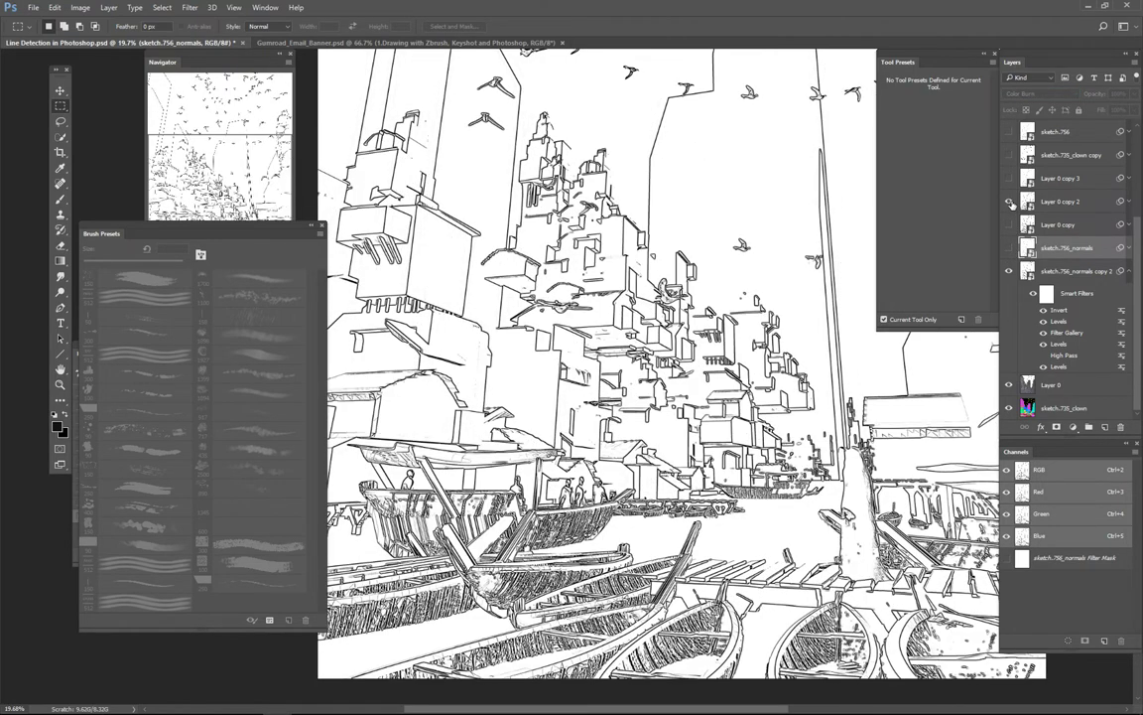
click(1010, 202)
click(1010, 203)
click(1010, 203)
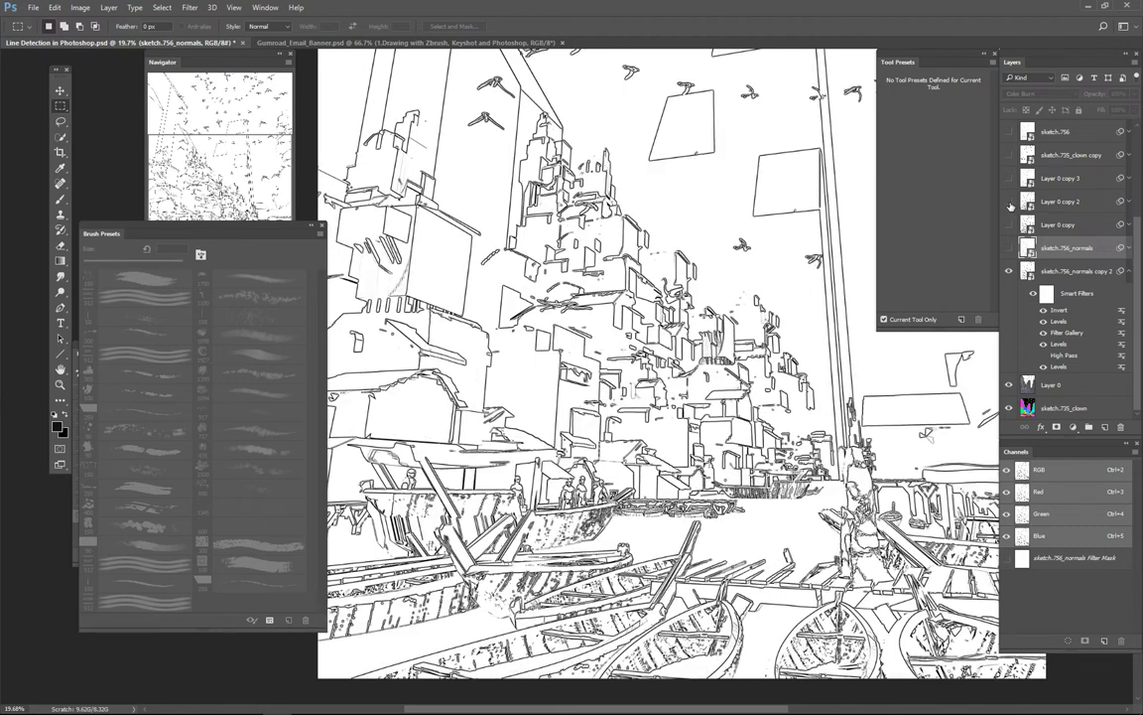
click(1010, 202)
click(1011, 203)
click(1011, 202)
click(1011, 202)
Show Layer 0 copy 3 and move it directly above sketch.756_normals copy 2
click(1009, 179)
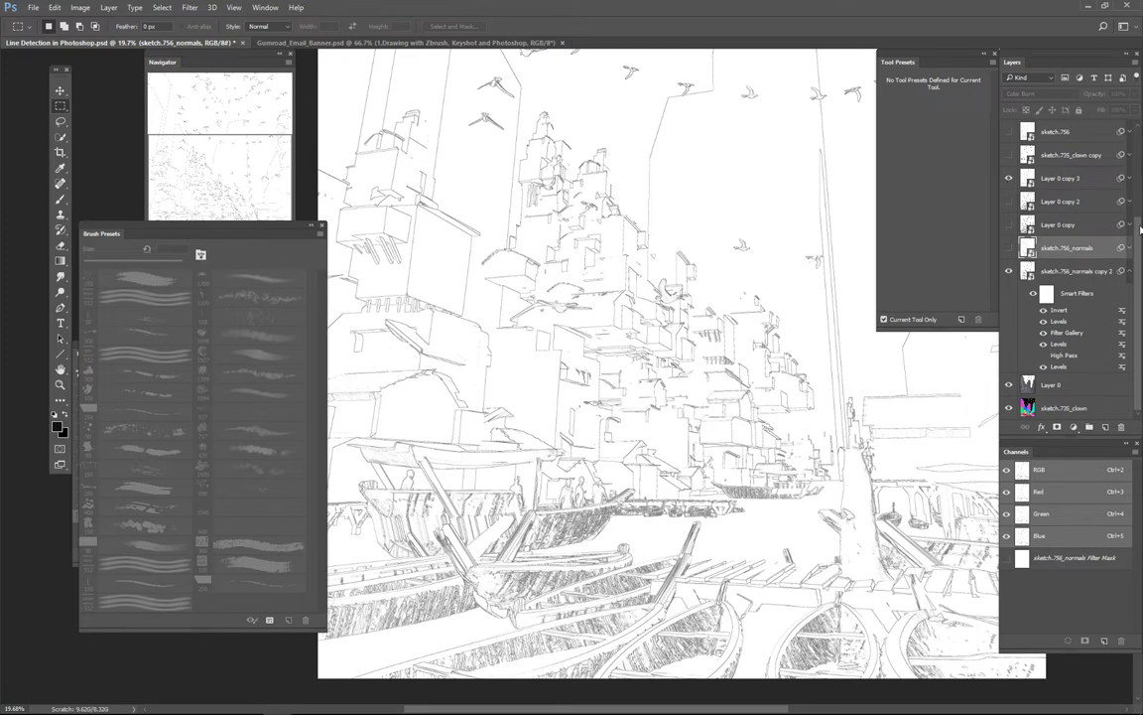
scroll(1026, 206, up, 2)
drag(1054, 219, 1054, 287)
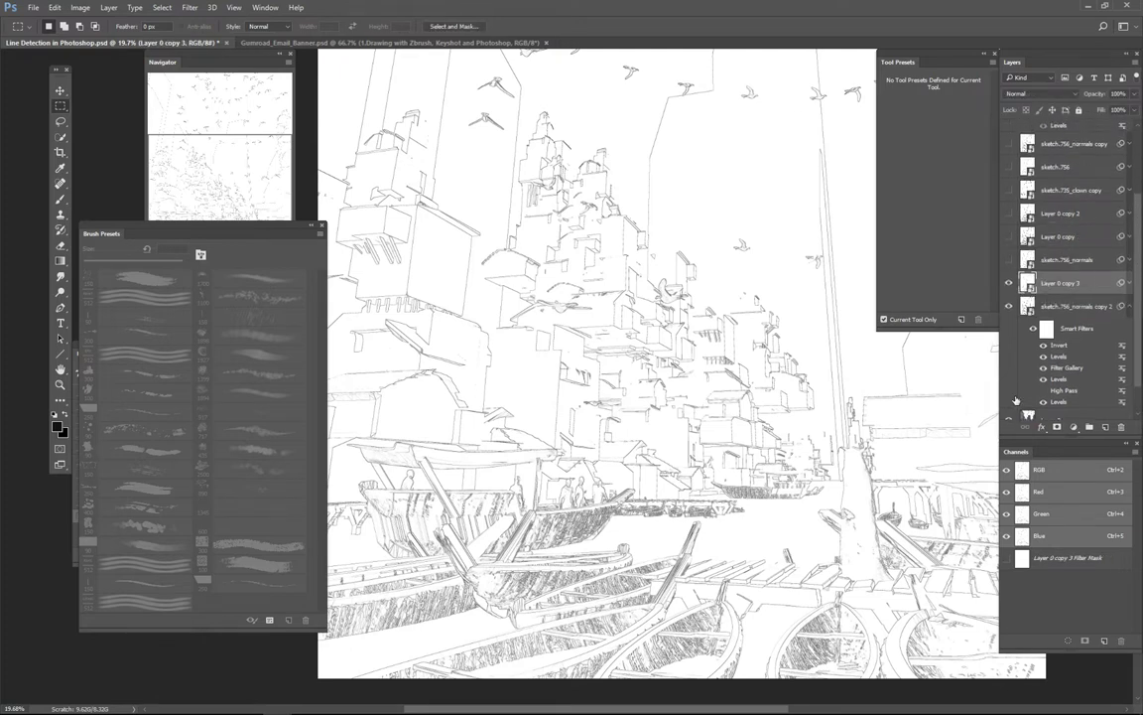
Add a black mask to Layer 0 copy 3 and choose the 175 px Brush preset with white as the painting colour
scroll(813, 422, down, 1)
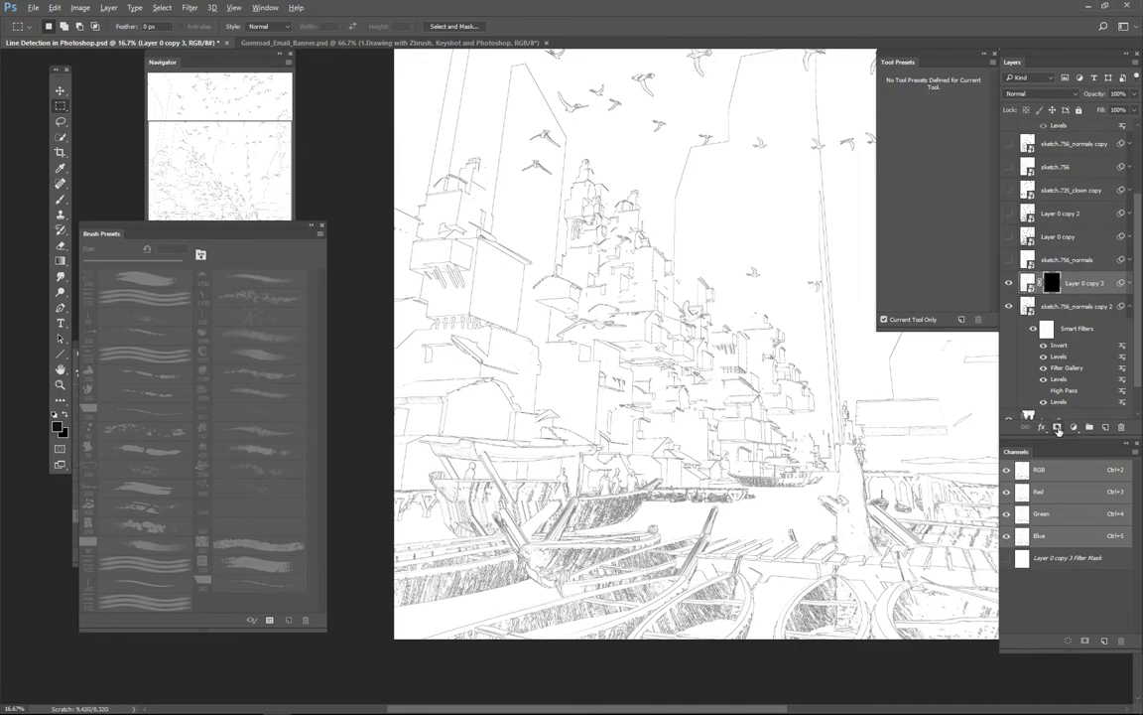
alt+click(1057, 427)
key(b)
key(x)
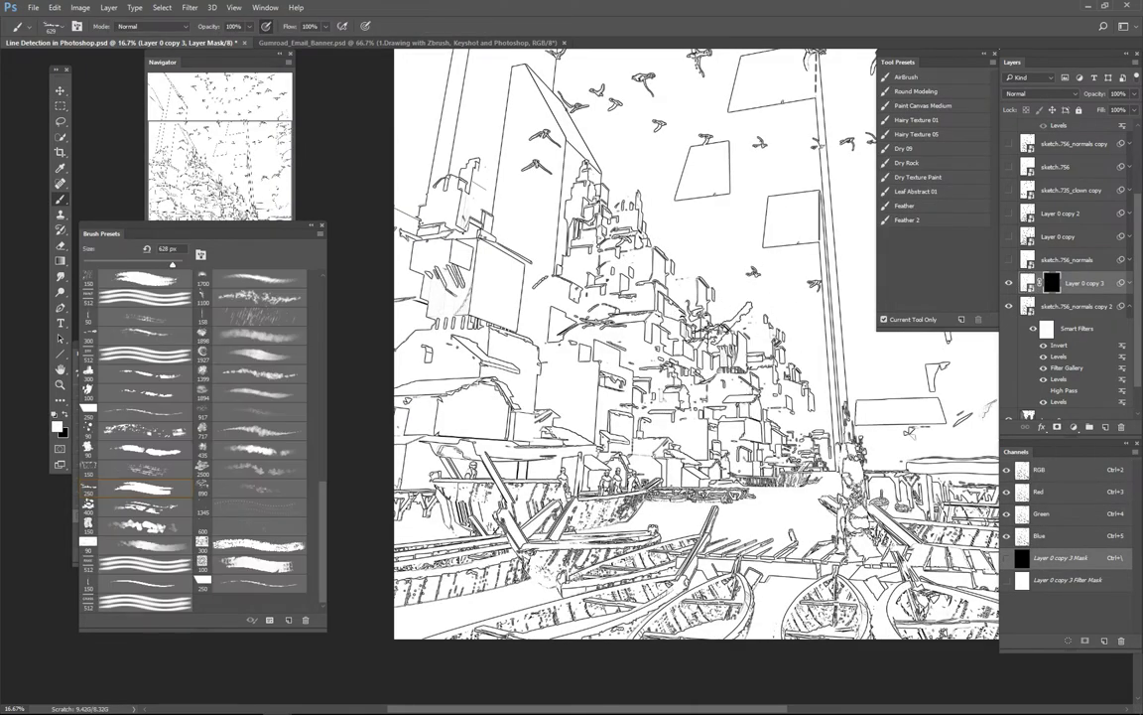
right_click(645, 317)
click(678, 375)
key(Return)
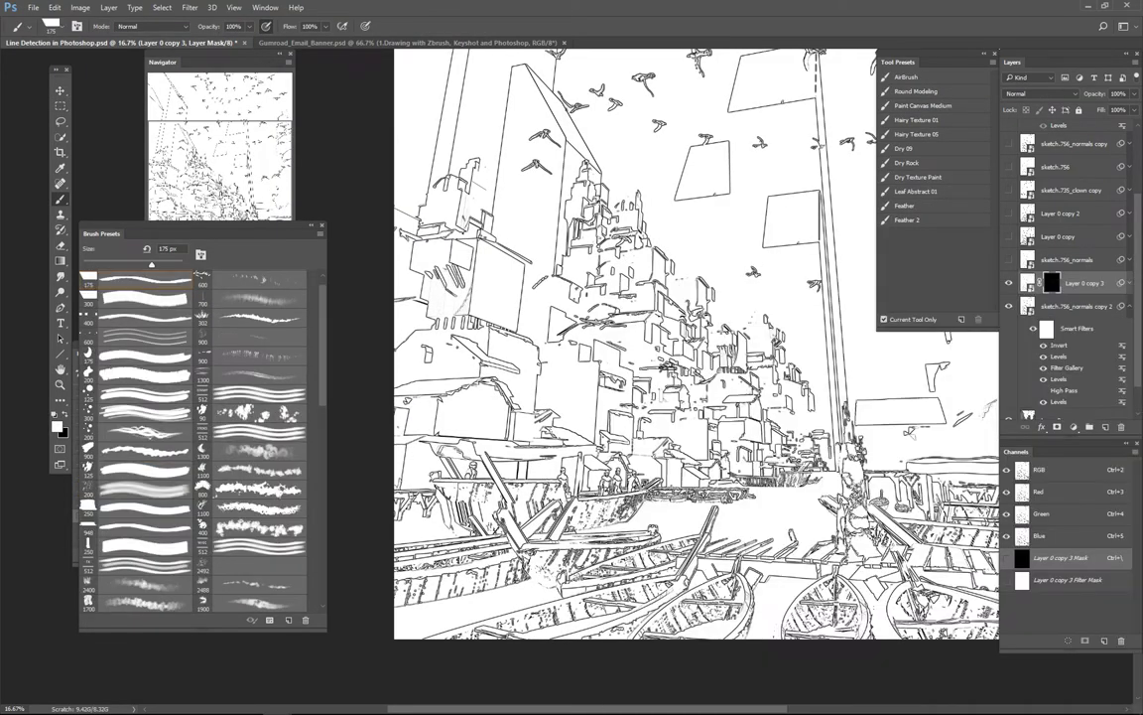
Paint white on the mask over the central stacked buildings and the small upper birds to reveal the thin lines
key(Tab)
mouse_move(598, 377)
mouse_down()
mouse_move(584, 390)
mouse_move(631, 392)
mouse_up()
drag(573, 445, 578, 518)
key(ctrl+z)
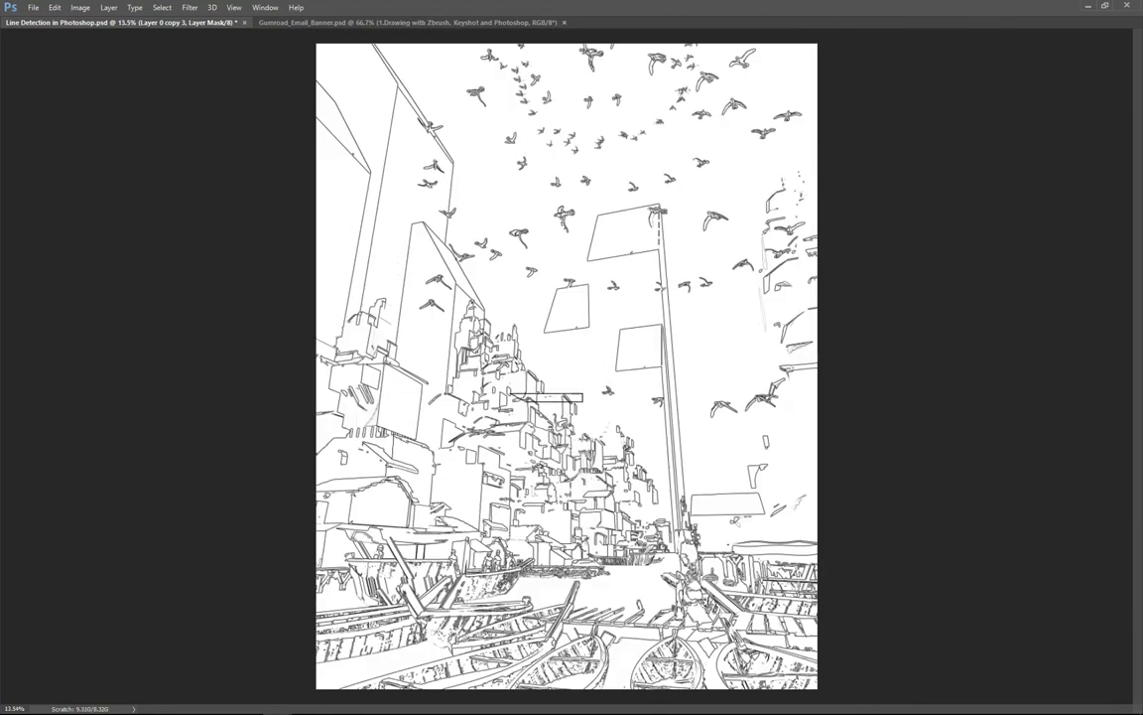
mouse_move(554, 403)
mouse_down()
mouse_move(560, 490)
mouse_move(453, 345)
mouse_move(453, 394)
mouse_move(467, 300)
mouse_move(458, 273)
mouse_up()
drag(556, 152, 556, 169)
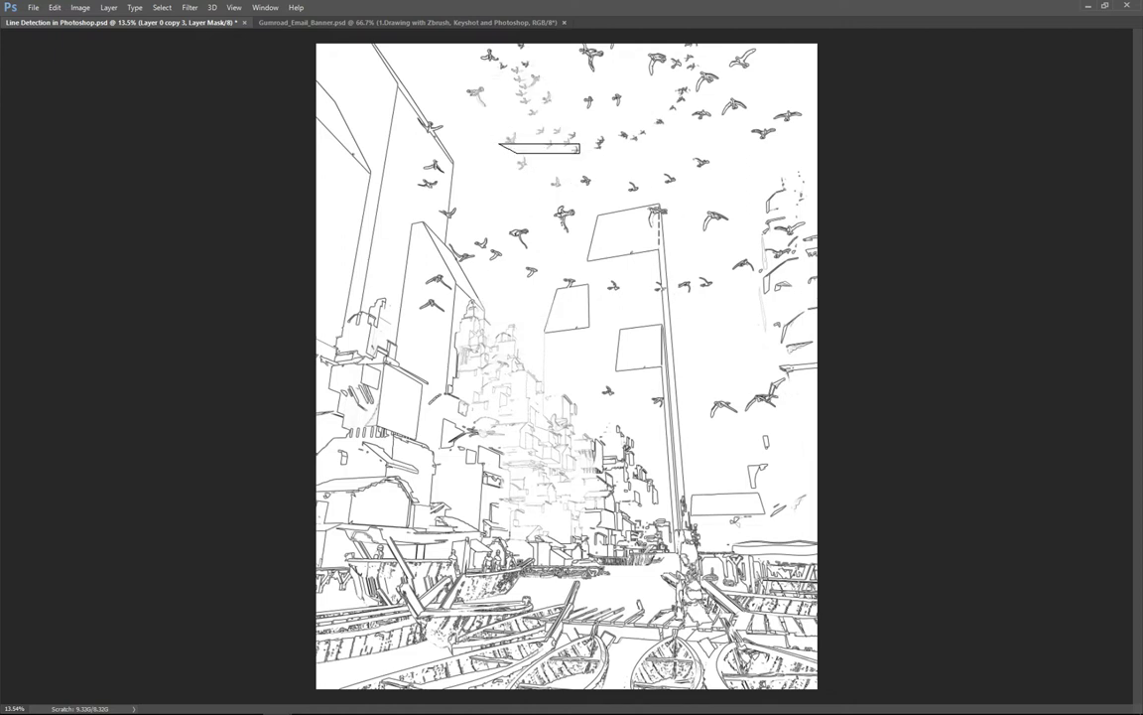
mouse_move(531, 88)
mouse_down()
mouse_move(541, 128)
mouse_move(634, 140)
mouse_move(665, 103)
mouse_move(674, 129)
mouse_move(661, 99)
mouse_move(713, 56)
mouse_up()
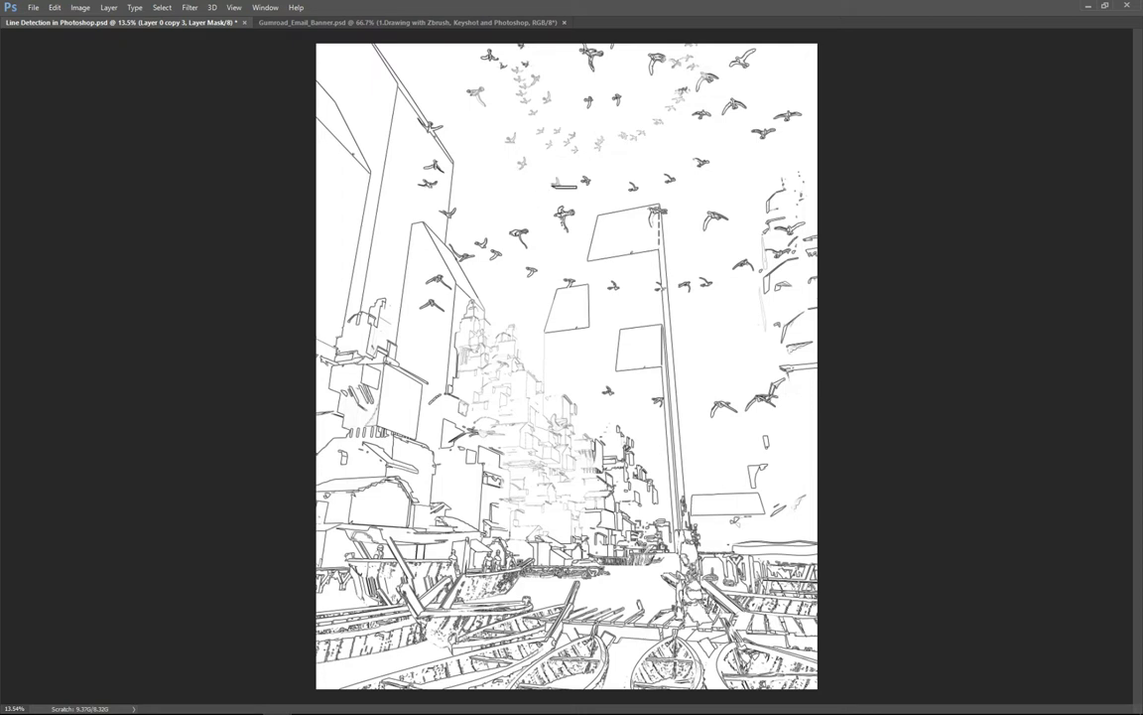
Paint the mask white over the mid-height birds and the tall slab building at the upper left of the drawing
mouse_move(589, 301)
mouse_down()
mouse_move(509, 250)
mouse_move(690, 290)
mouse_move(816, 239)
mouse_move(800, 233)
mouse_up()
drag(762, 280, 749, 268)
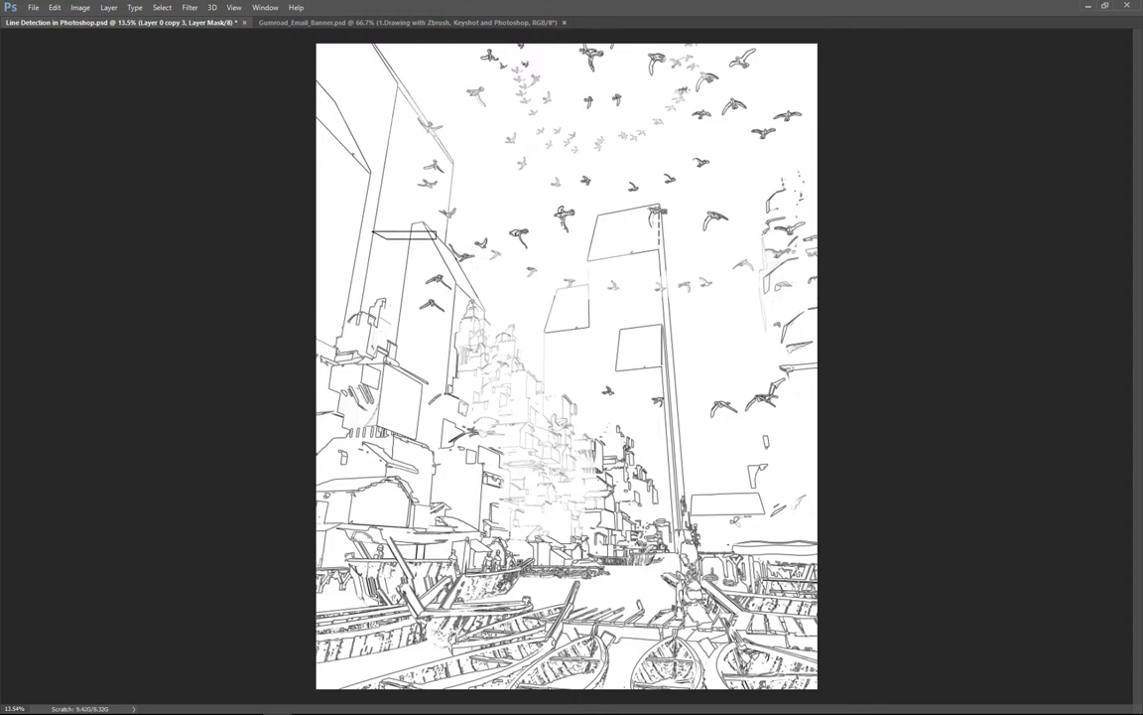
mouse_move(377, 298)
mouse_down()
mouse_move(354, 106)
mouse_move(332, 57)
mouse_move(349, 42)
mouse_move(458, 226)
mouse_up()
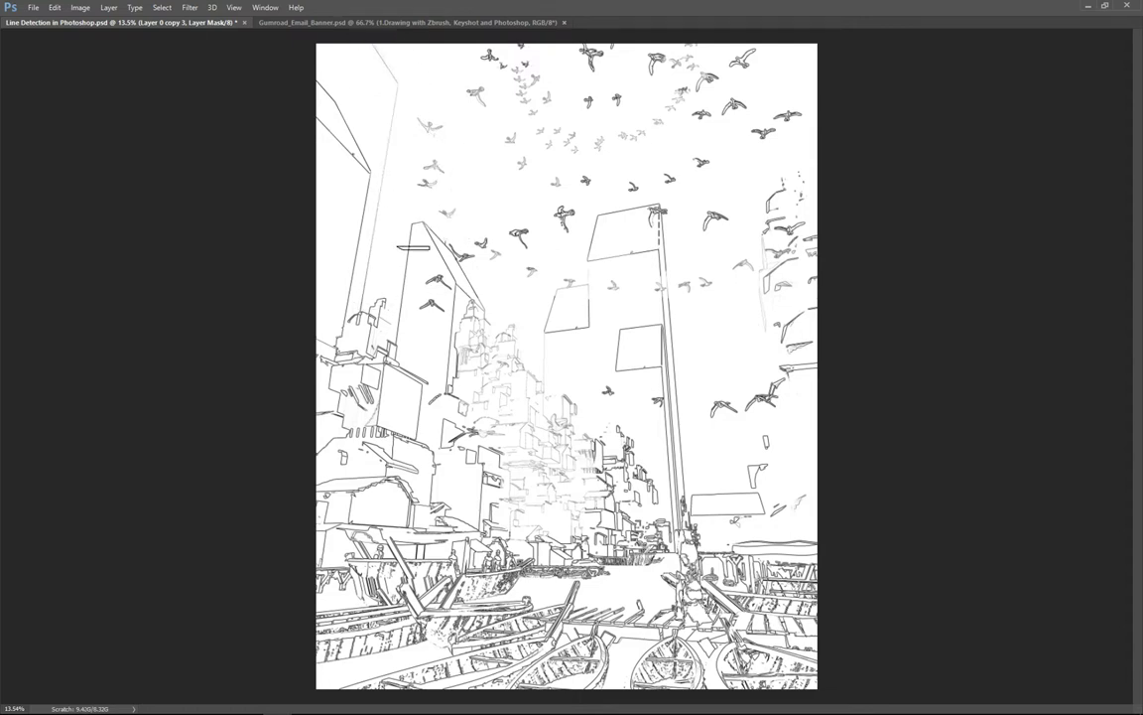
Paint the mask white over the second slab tower, the distant town and waterline, and parts of the foreground boats
mouse_move(443, 293)
mouse_down()
mouse_move(442, 250)
mouse_move(469, 296)
mouse_move(415, 339)
mouse_move(438, 441)
mouse_move(501, 511)
mouse_move(556, 493)
mouse_move(551, 360)
mouse_move(577, 505)
mouse_up()
mouse_move(641, 560)
mouse_down()
mouse_move(671, 486)
mouse_move(718, 502)
mouse_move(677, 409)
mouse_move(656, 457)
mouse_move(692, 464)
mouse_move(452, 587)
mouse_move(400, 601)
mouse_up()
mouse_move(444, 667)
mouse_down()
mouse_move(459, 674)
mouse_move(450, 671)
mouse_up()
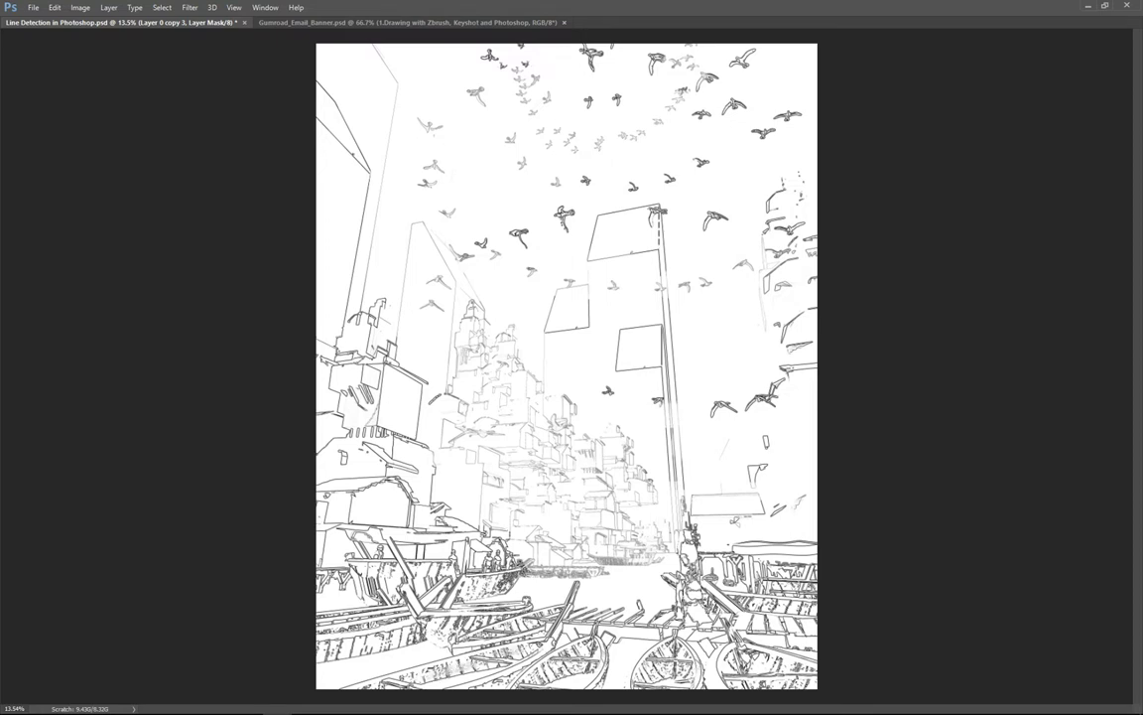
mouse_move(501, 594)
mouse_down()
mouse_move(507, 612)
mouse_move(608, 602)
mouse_move(600, 584)
mouse_move(748, 662)
mouse_up()
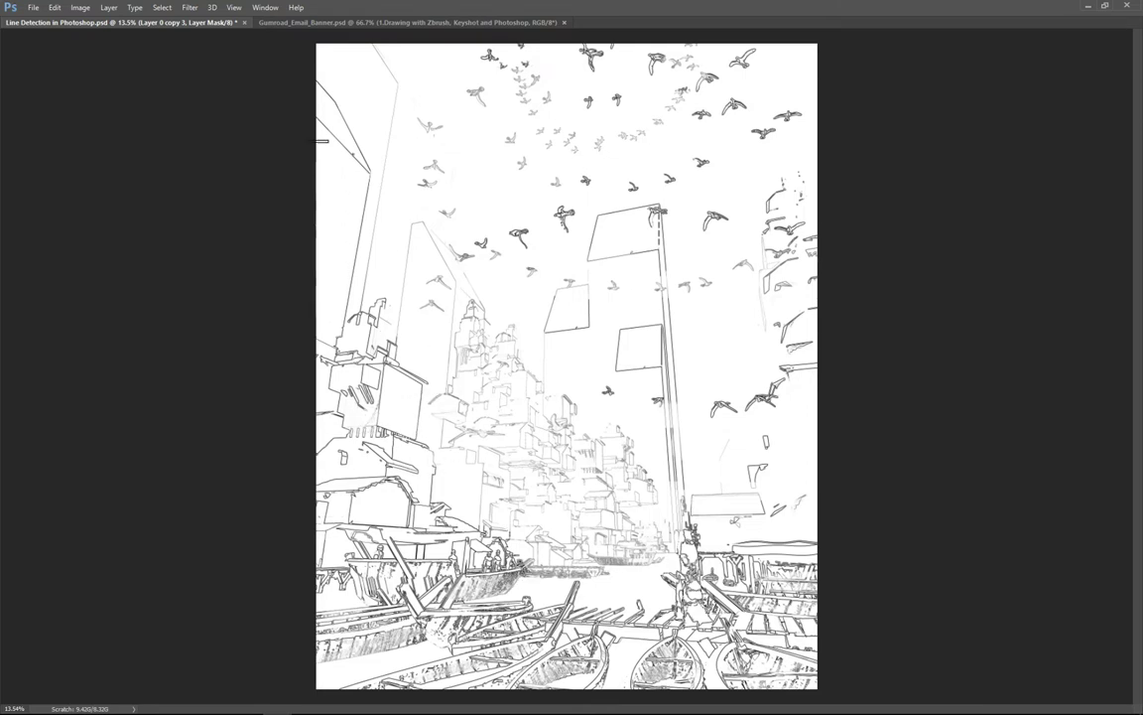
Enlarge the brush and paint the mask white over the leftmost tower's edges to thin its lines
key(bracketright)
key(bracketright)
key(bracketright)
key(bracketright)
key(bracketright)
key(bracketright)
key(bracketright)
key(bracketright)
mouse_move(333, 70)
mouse_down()
mouse_move(285, 247)
mouse_move(298, 296)
mouse_up()
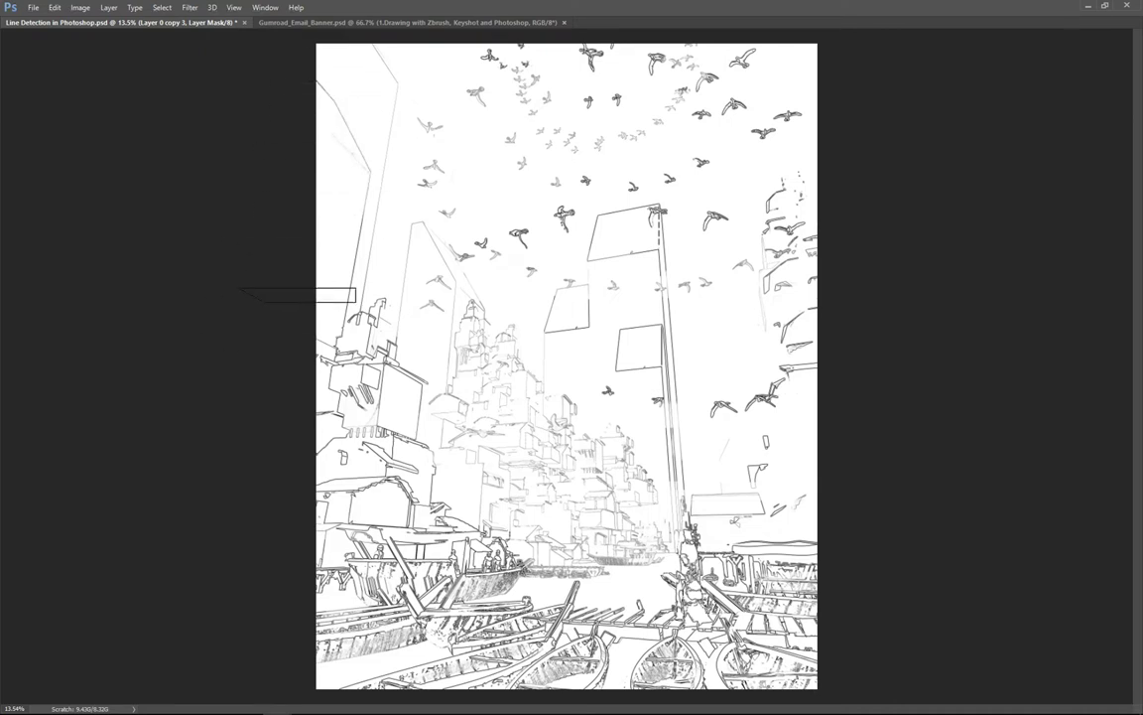
Paint the mask white over the central tower and tall pole with a smaller brush, and restore the full workspace view
key(bracketleft)
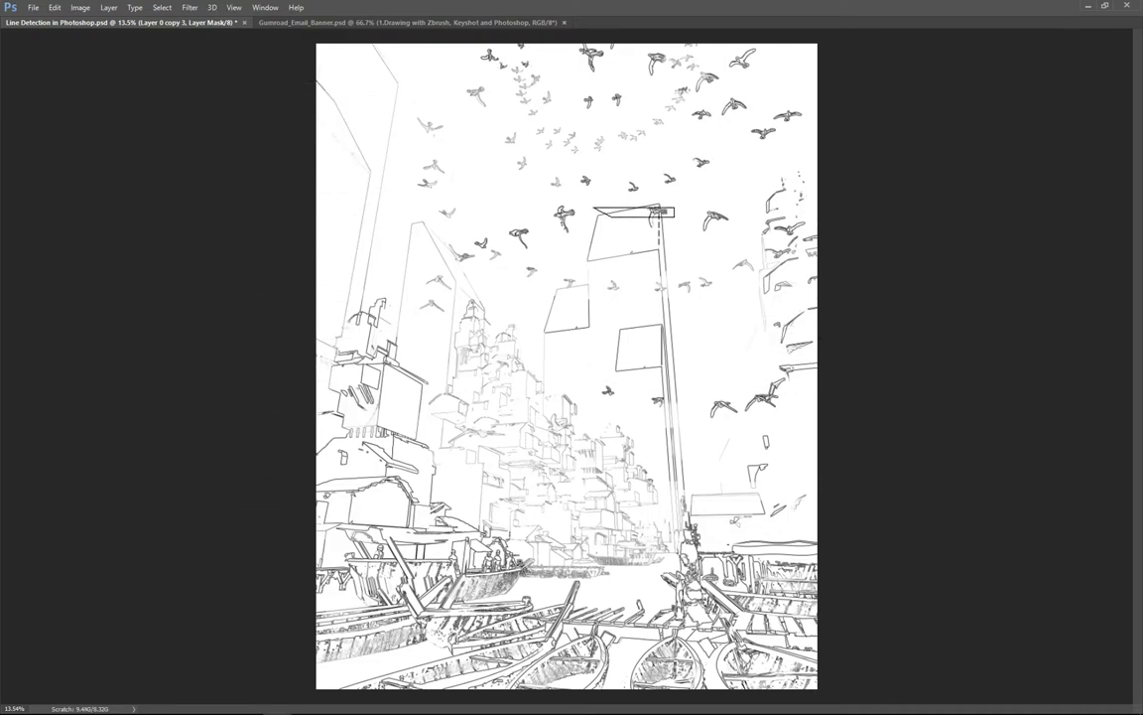
mouse_move(635, 208)
mouse_down()
mouse_move(605, 310)
mouse_move(556, 303)
mouse_move(615, 343)
mouse_move(656, 322)
mouse_move(608, 367)
mouse_move(627, 257)
mouse_move(573, 298)
mouse_move(650, 200)
mouse_move(611, 228)
mouse_move(670, 273)
mouse_move(698, 347)
mouse_up()
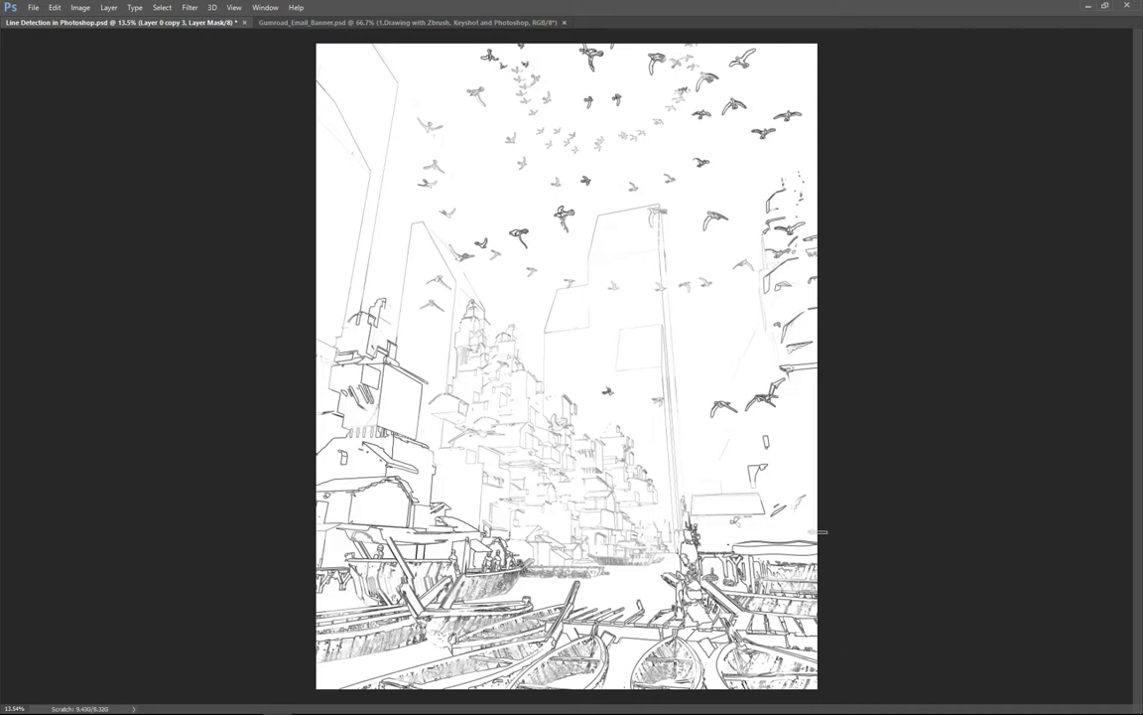
key(Tab)
key(ctrl+0)
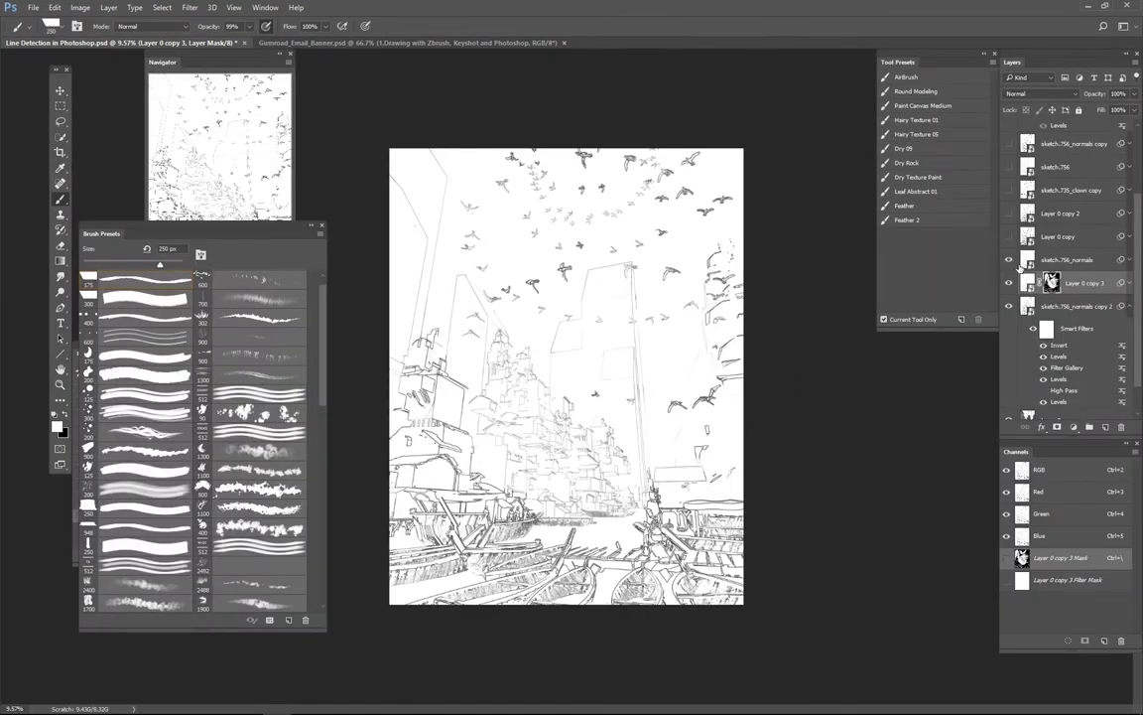
Compare the sketch.756_normals and Layer 0 copy line layers against the drawing by toggling their visibility, leaving both hidden
click(1009, 259)
click(1010, 237)
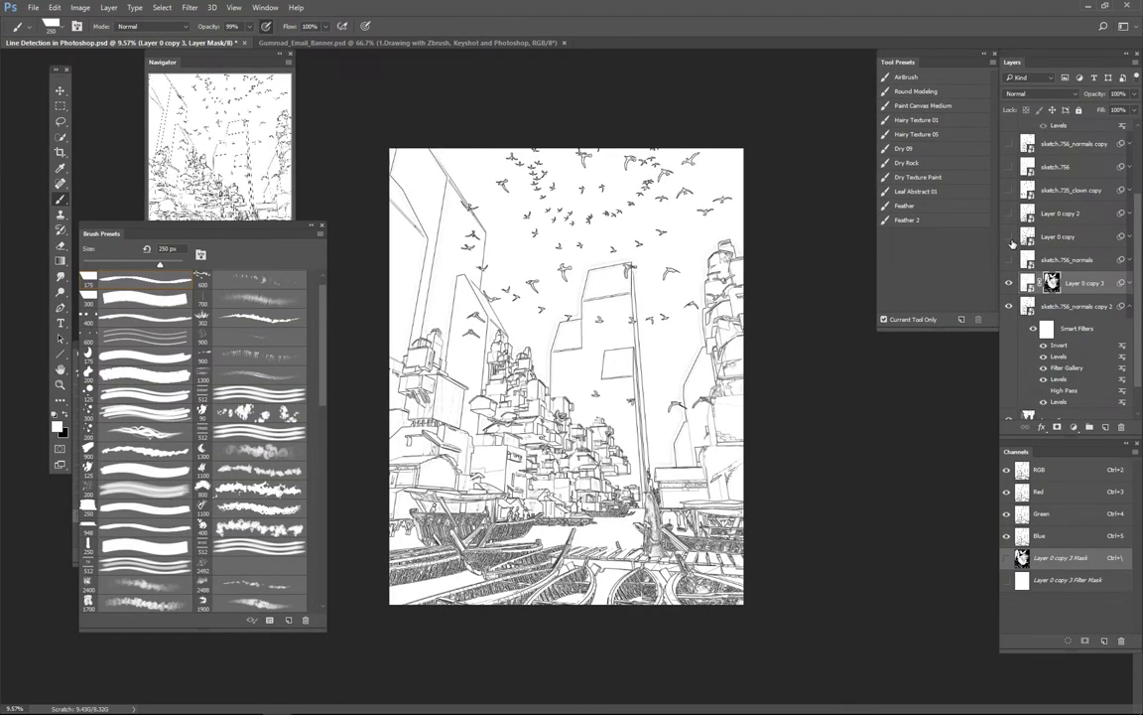
click(1009, 237)
click(1010, 237)
click(1009, 238)
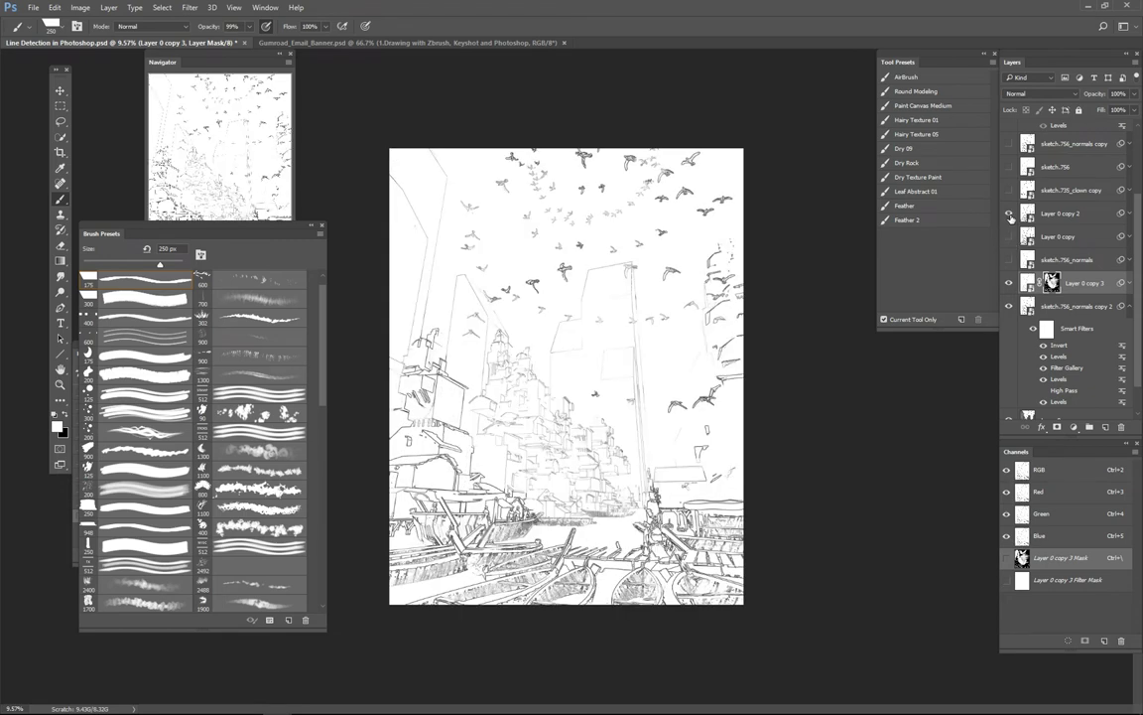
Show Layer 0 copy 2, set its blend mode to Multiply, and add a black layer mask to it
click(1008, 214)
click(1008, 214)
click(1008, 214)
click(1009, 213)
click(1009, 214)
click(1067, 213)
click(1040, 94)
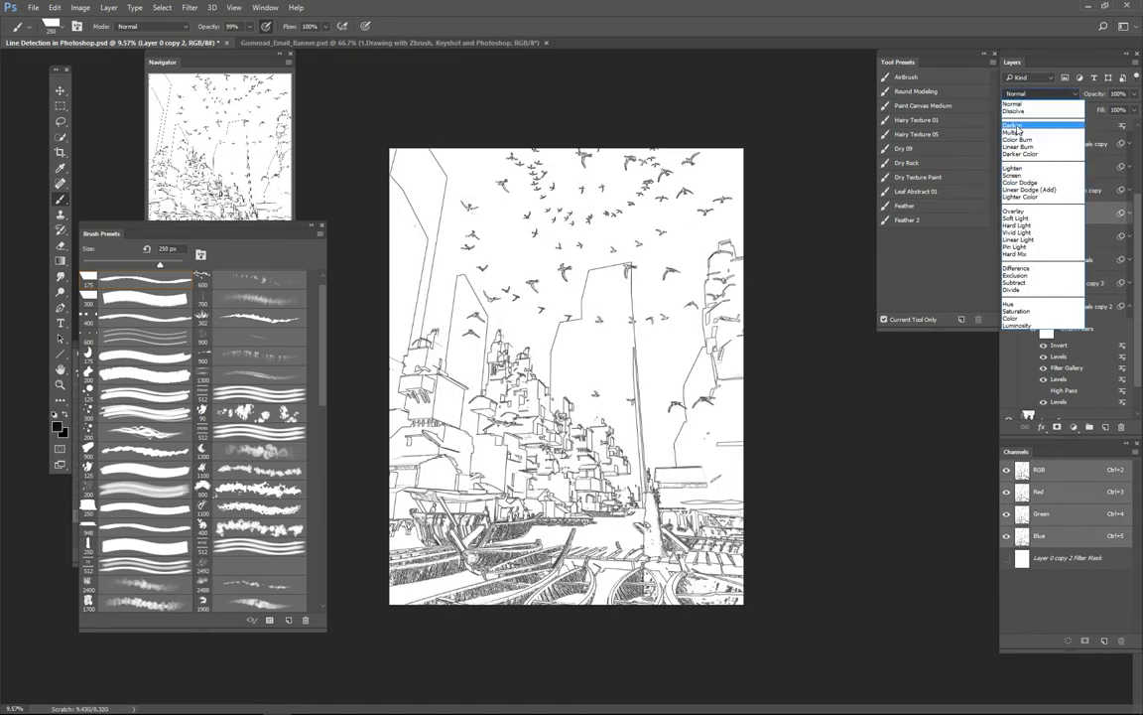
click(1018, 132)
alt+click(1057, 428)
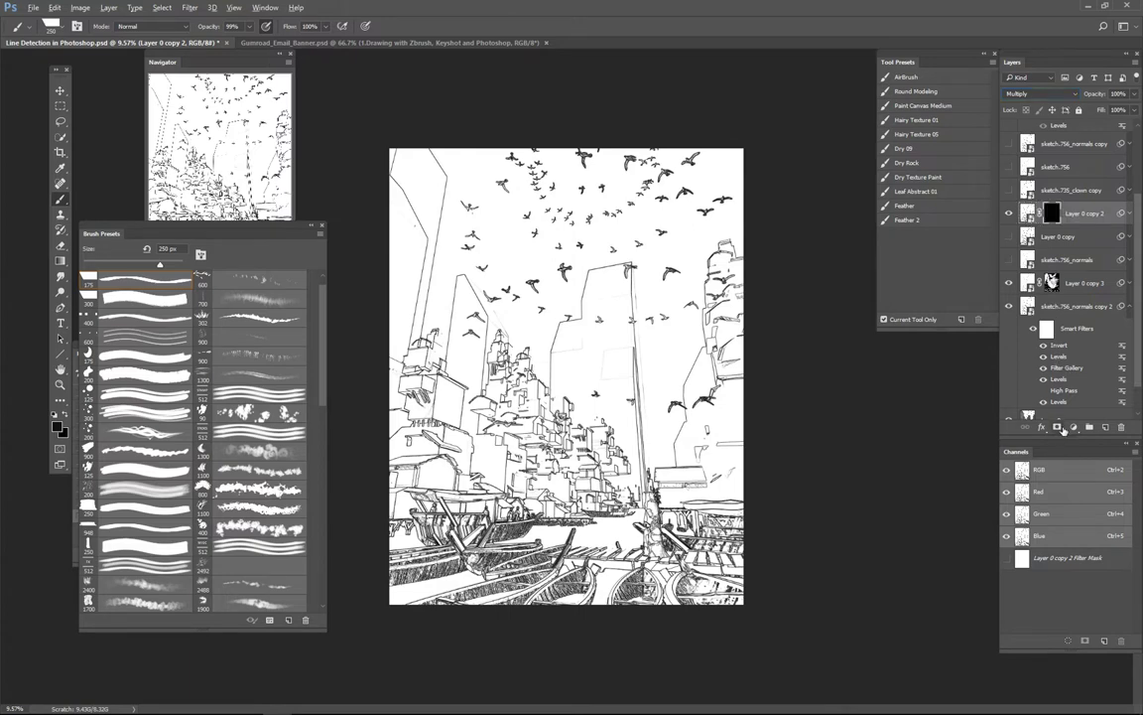
Enlarge the brush and paint the Layer 0 copy 2 mask white over the slab towers at the drawing's upper left
key(])
key(])
key(])
key(])
key(])
key(])
key(])
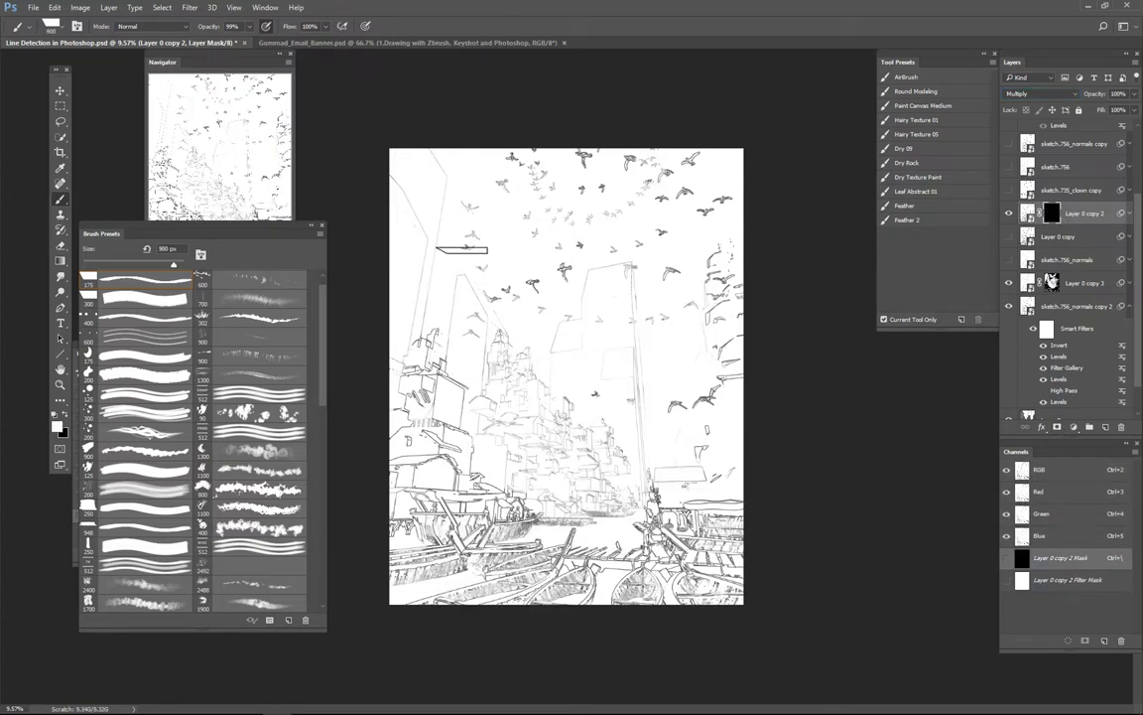
key(bracketleft)
key(bracketleft)
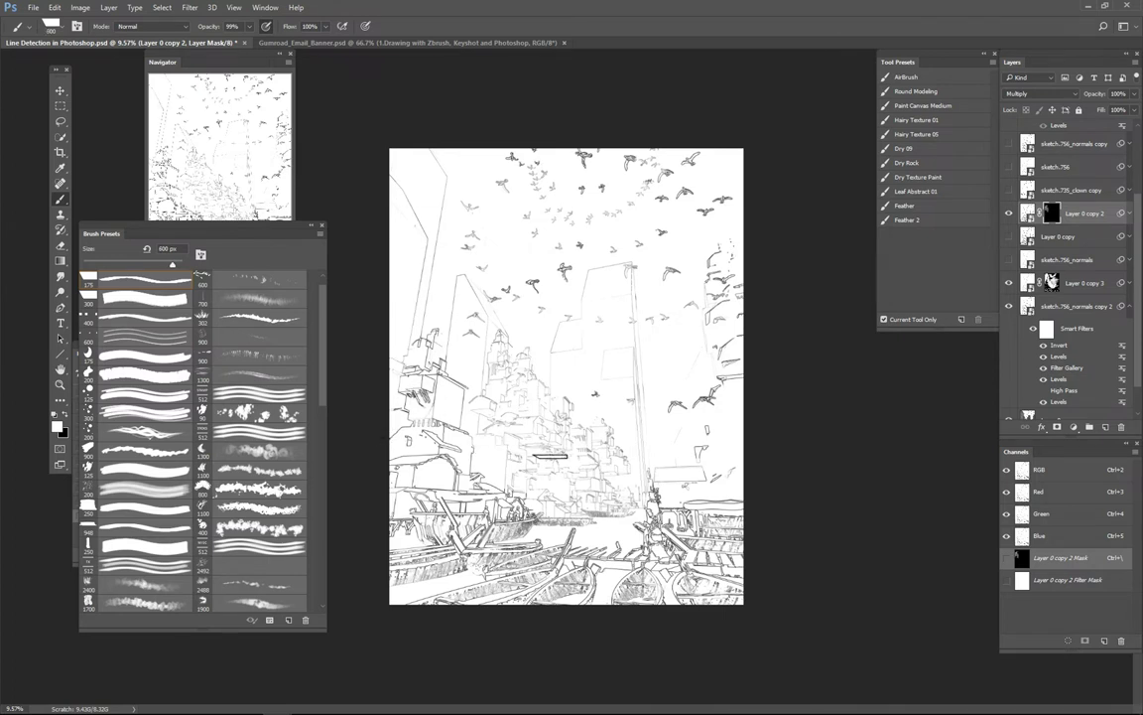
Paint the mask white over the stacked town buildings, the tall pole and the left houses with a smaller brush
key(bracketleft)
key(bracketleft)
key(bracketleft)
key(bracketleft)
mouse_move(485, 396)
mouse_down()
mouse_move(519, 377)
mouse_move(483, 411)
mouse_up()
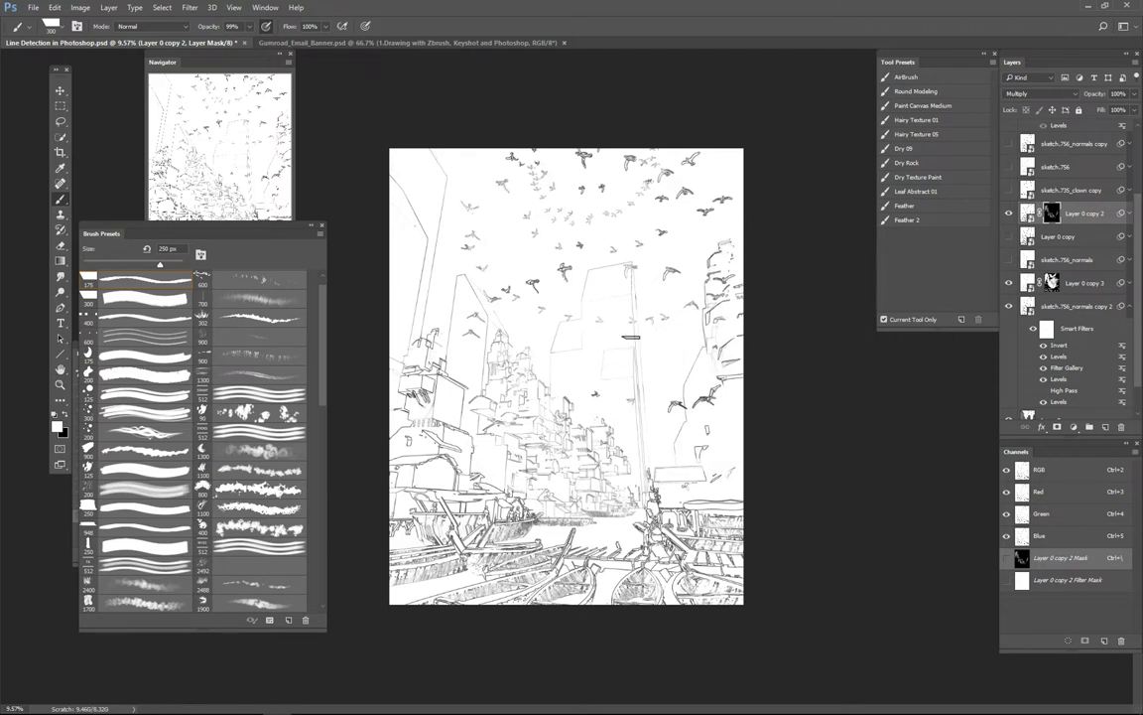
drag(643, 323, 652, 526)
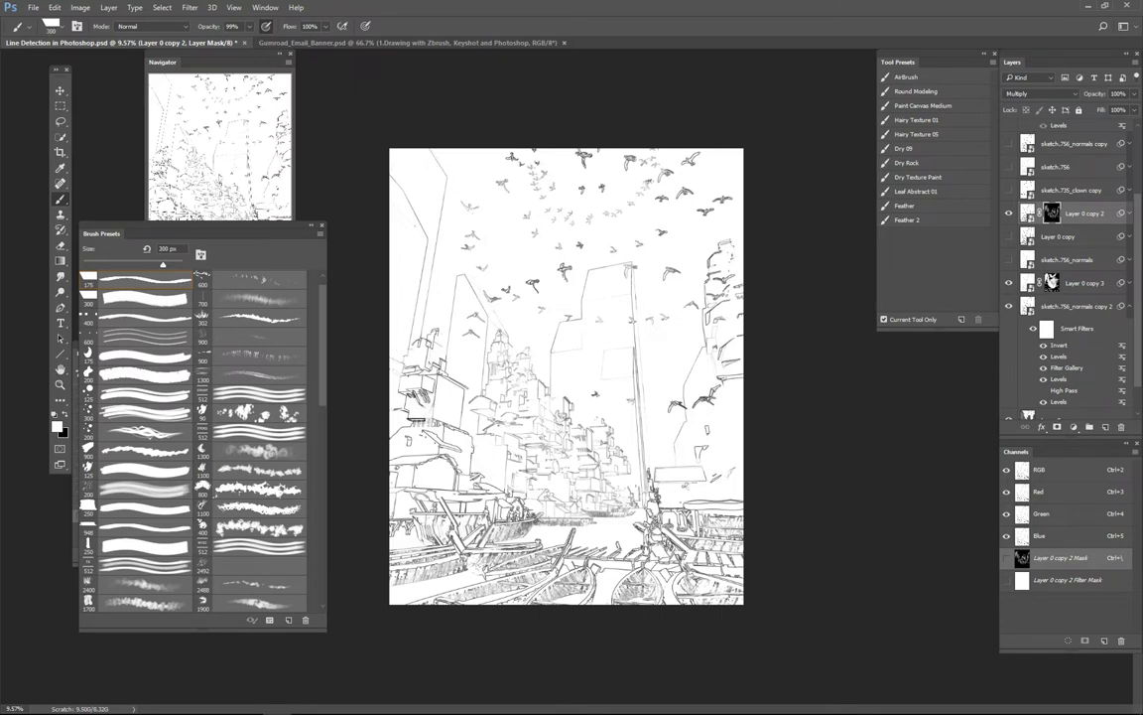
mouse_move(430, 445)
mouse_down()
mouse_move(478, 443)
mouse_move(405, 442)
mouse_move(516, 445)
mouse_up()
key(x)
key(bracketright)
key(bracketright)
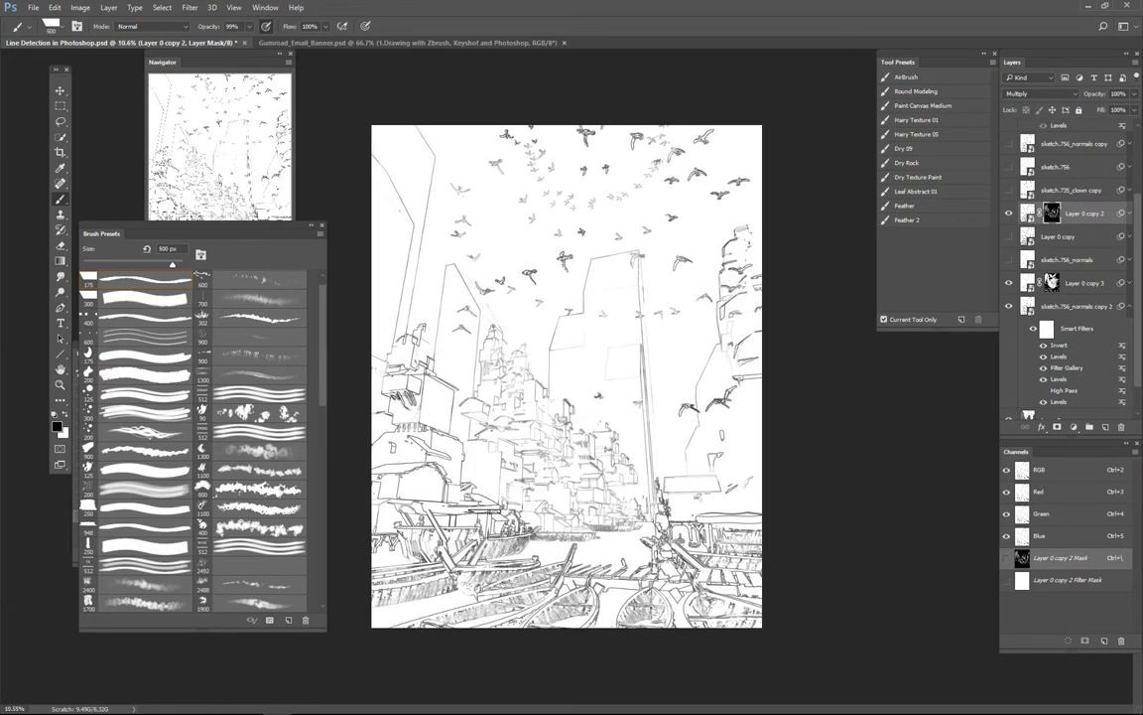
key(bracketright)
scroll(396, 501, up, 1)
key(x)
key(bracketleft)
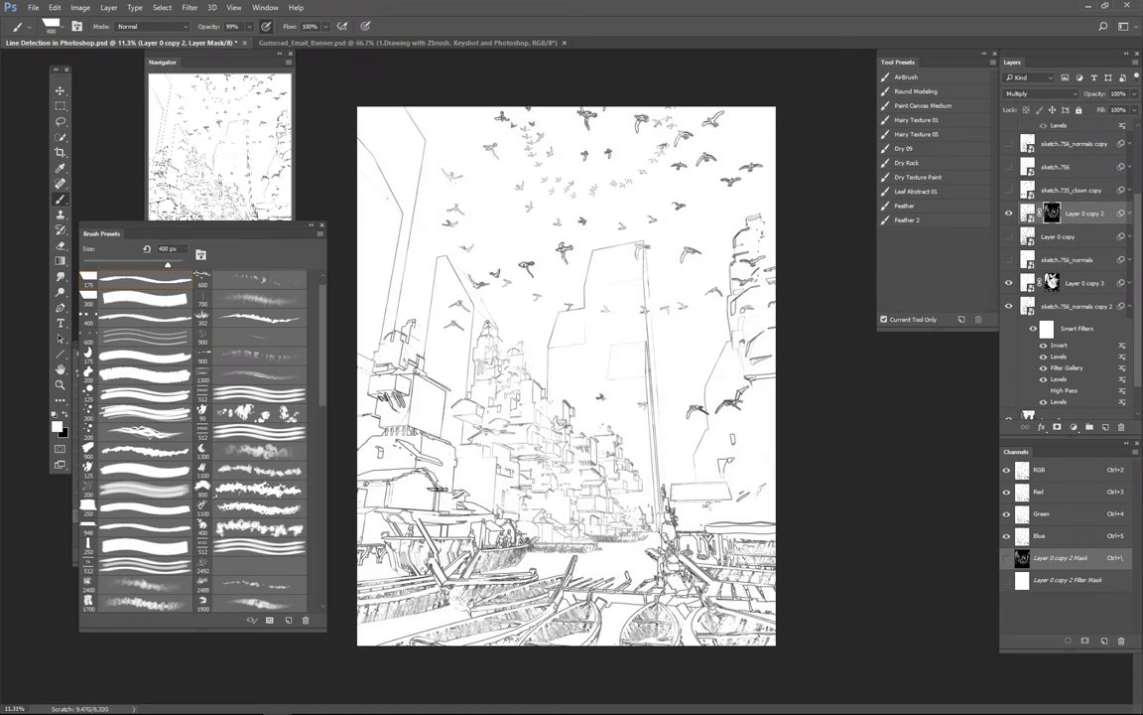
key(bracketright)
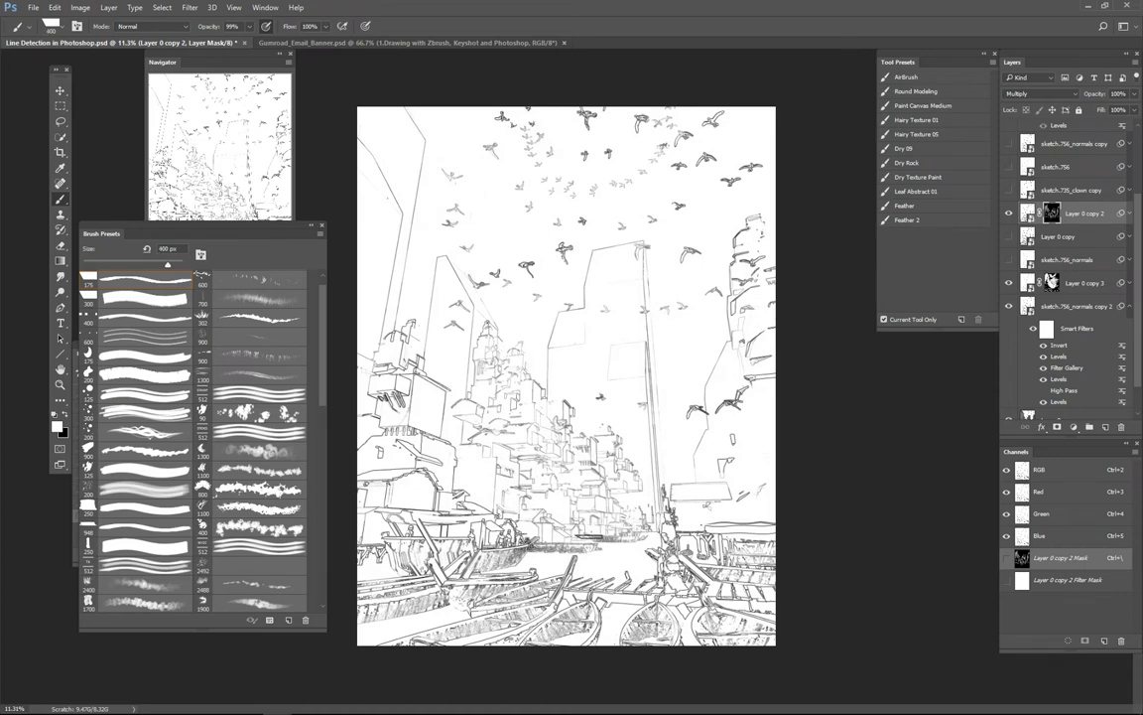
key(x)
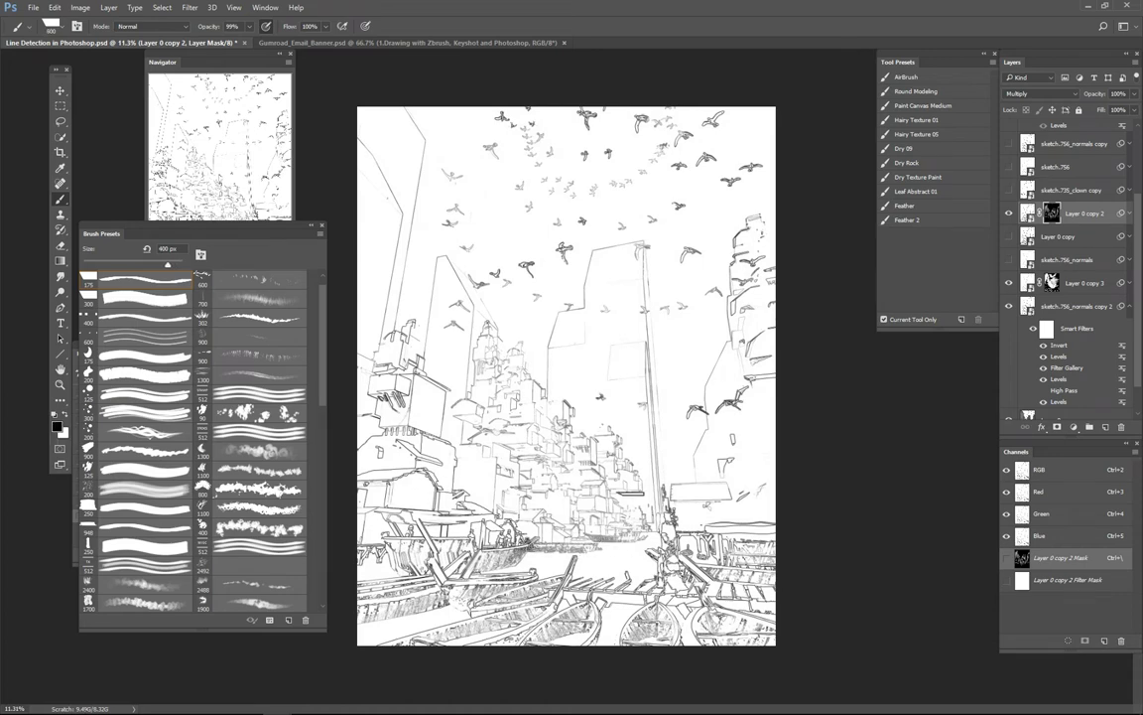
key(ctrl+minus)
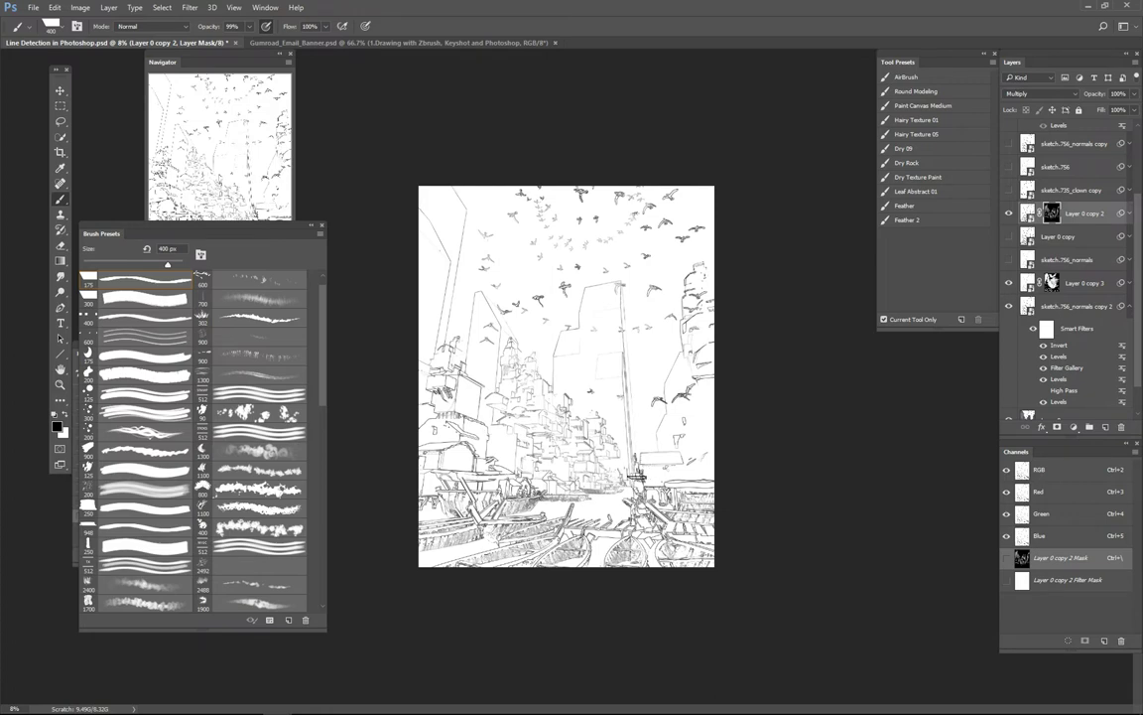
key(ctrl+plus)
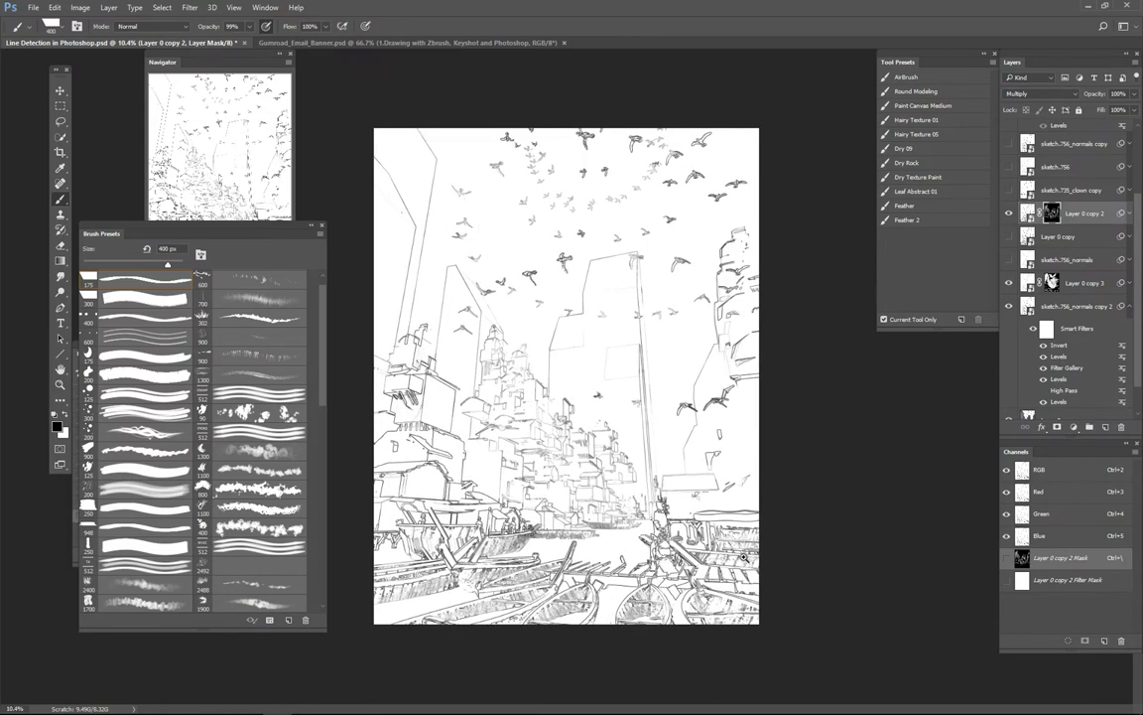
drag(744, 557, 730, 556)
Try a larger white mask stroke over the base of the tall pole, and undo it
key(bracketright)
key(x)
drag(648, 513, 659, 544)
key(ctrl+z)
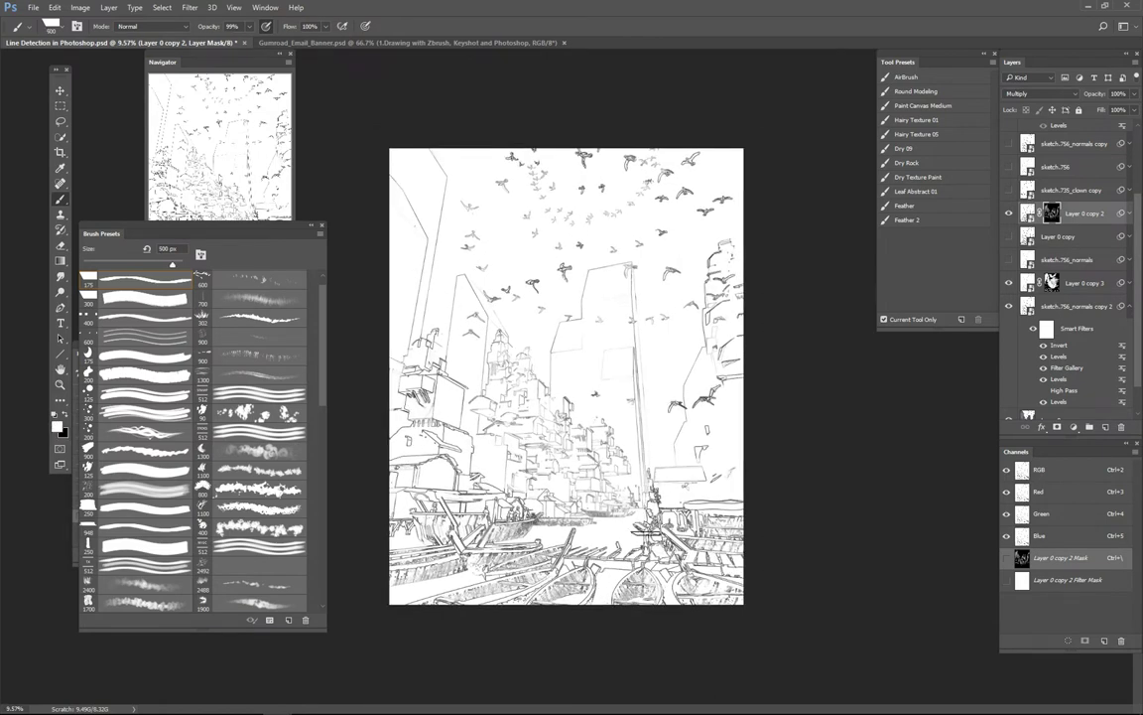
key(bracketleft)
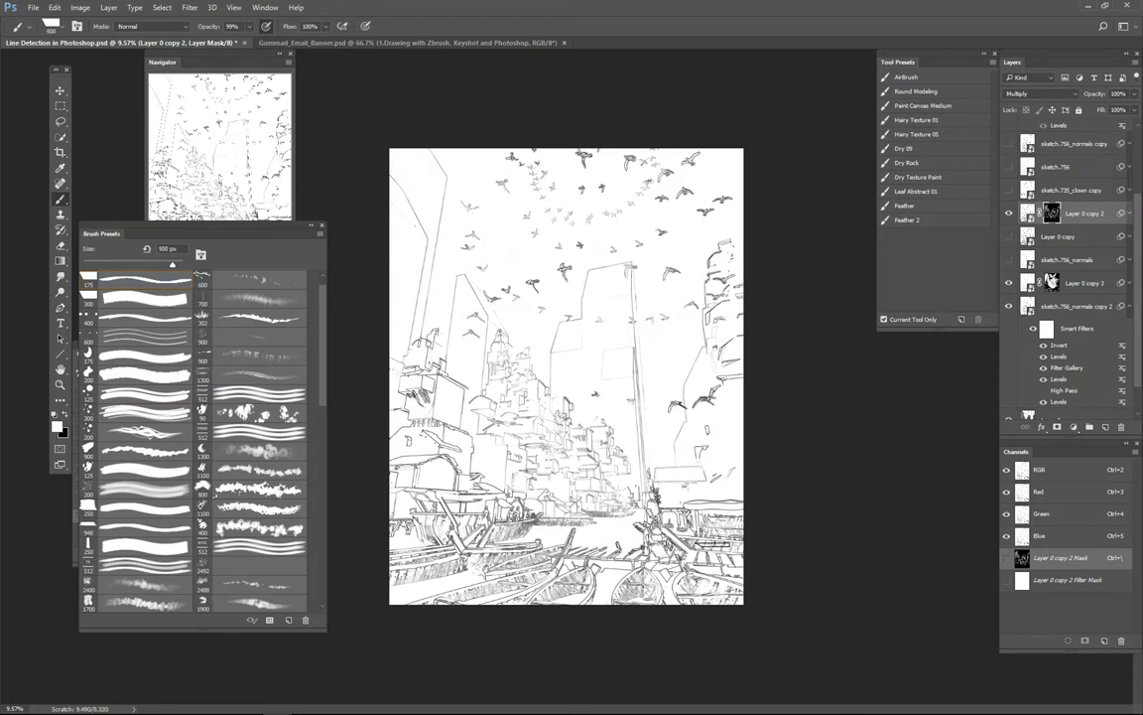
Show the sketch.735_clown copy layer, set its blend mode to Multiply, and add a black layer mask
click(1010, 191)
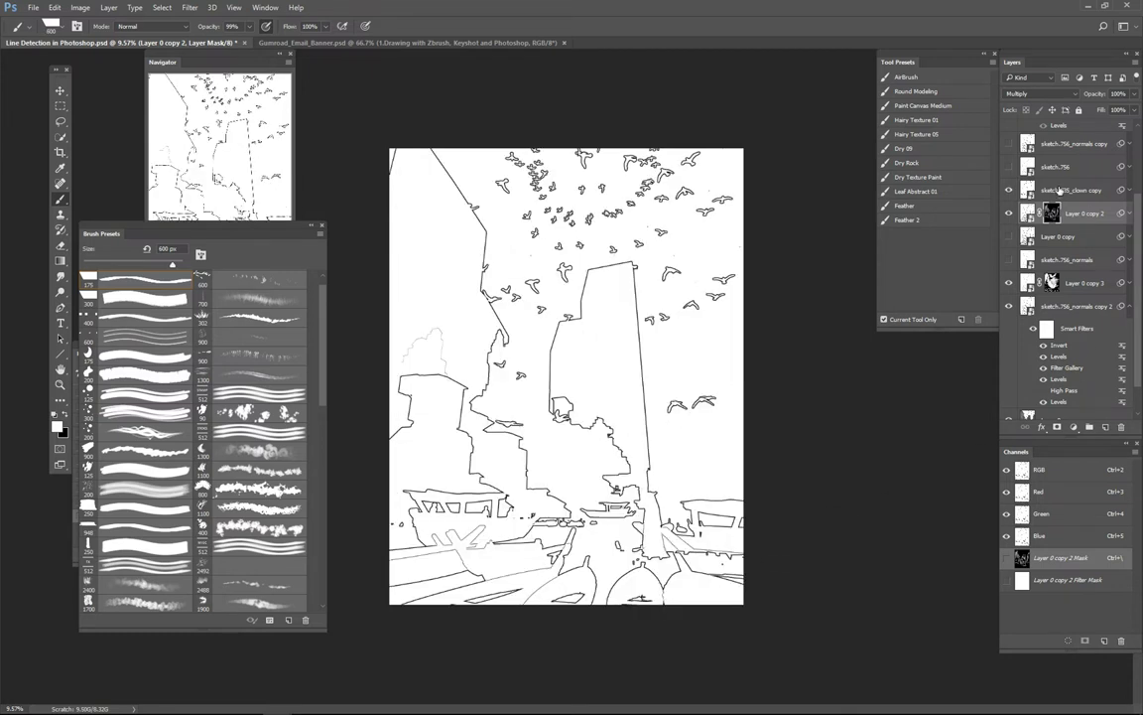
click(1059, 188)
click(1037, 94)
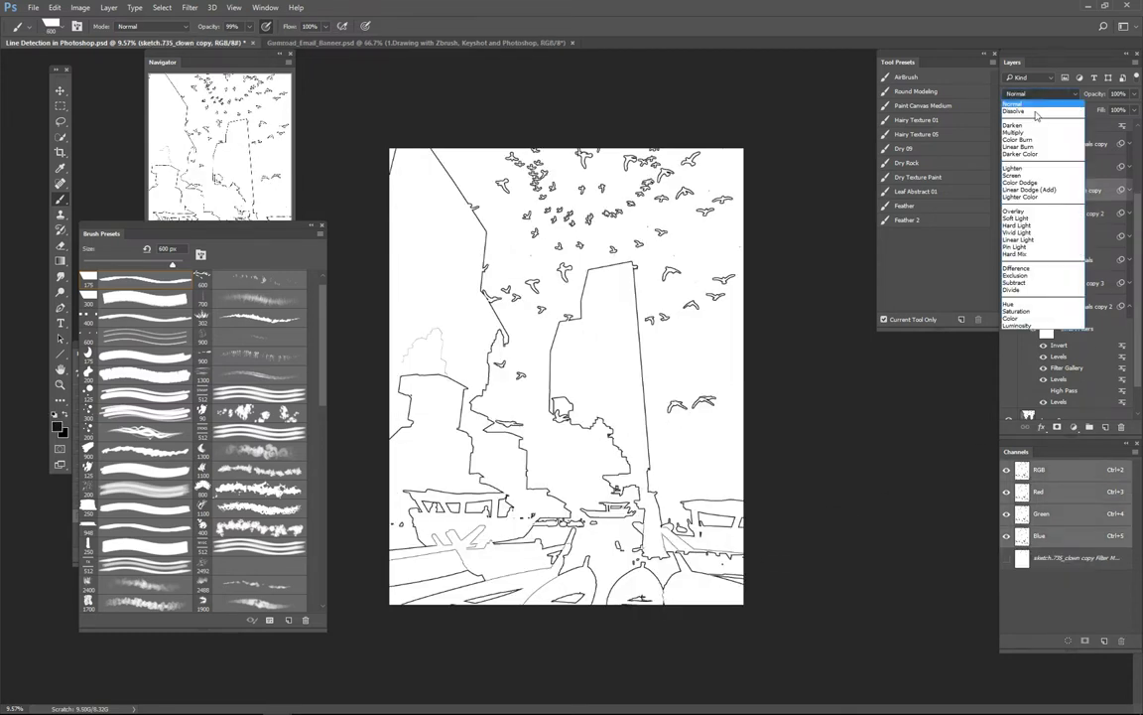
click(1016, 132)
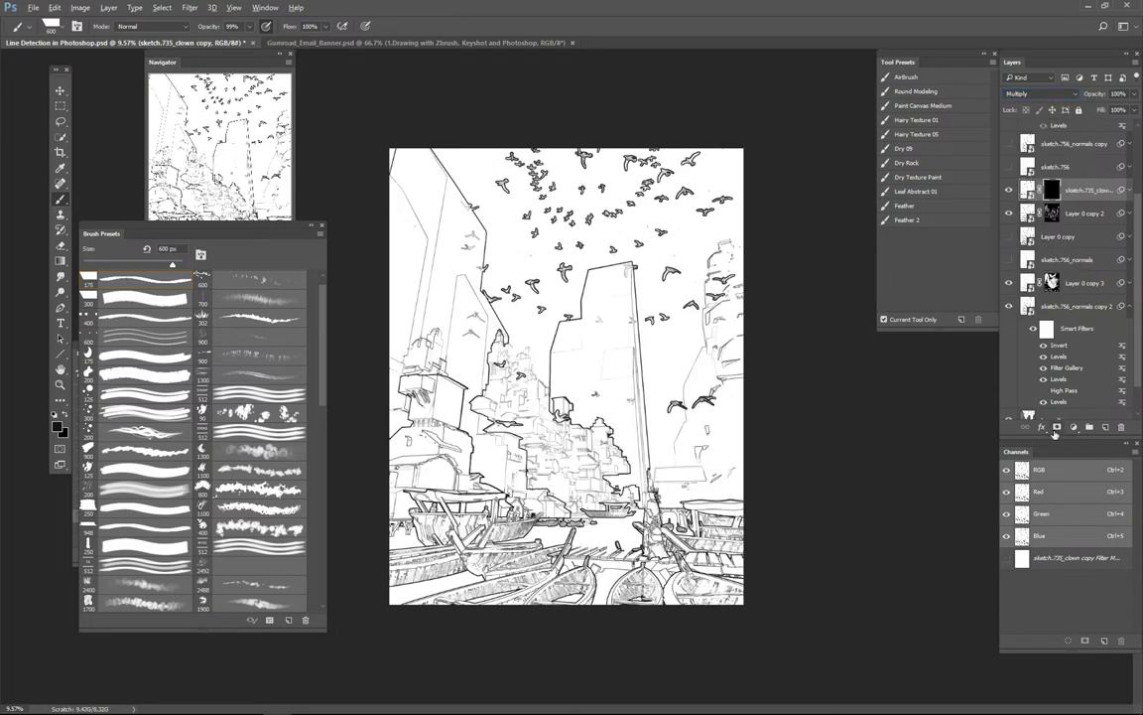
alt+click(1054, 426)
Paint the sketch.735_clown copy mask white over the building cluster on the drawing's left side with a reduced brush
key(x)
key(ctrl+z)
key(bracketleft)
key(bracketleft)
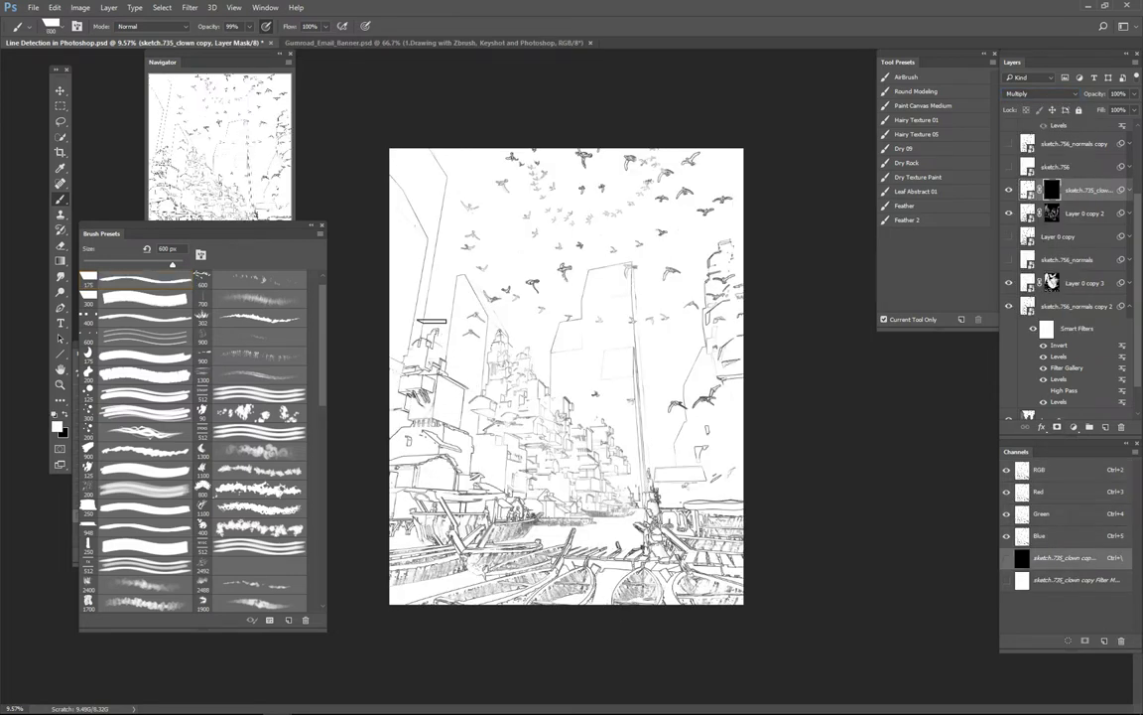
drag(433, 323, 433, 339)
key(bracketleft)
key(bracketleft)
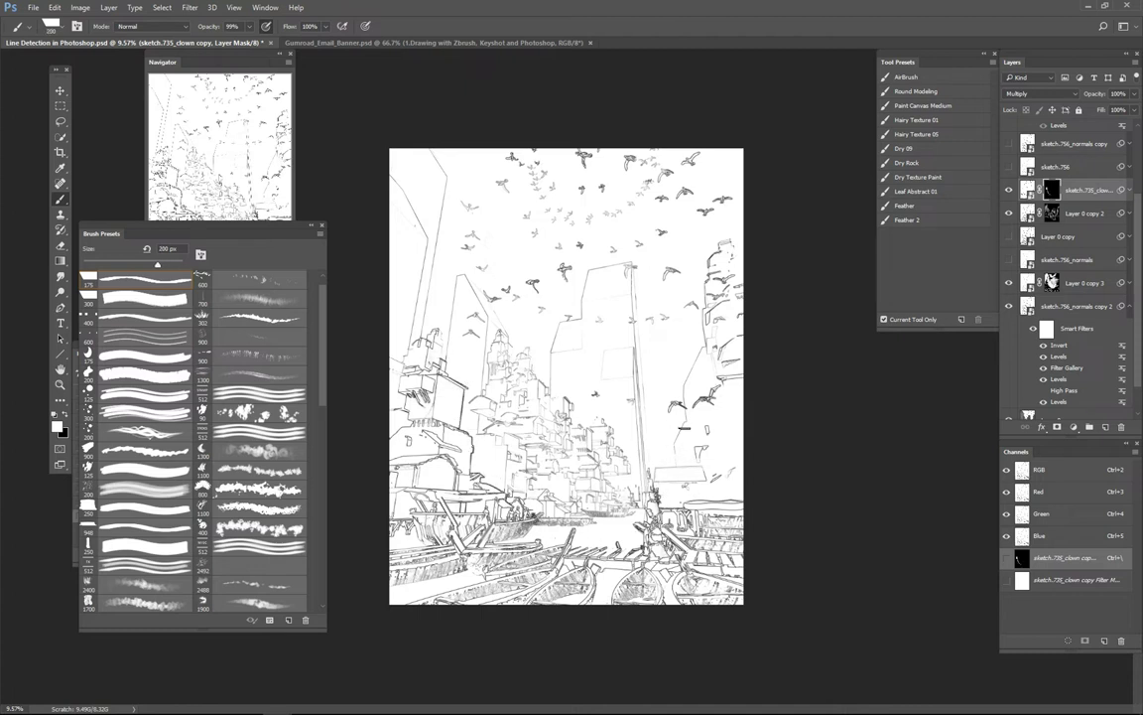
Paint the mask white along the central tower's edges and the outlines of the slab towers on the left
key(bracketright)
mouse_move(634, 270)
mouse_down()
mouse_move(647, 437)
mouse_move(645, 415)
mouse_up()
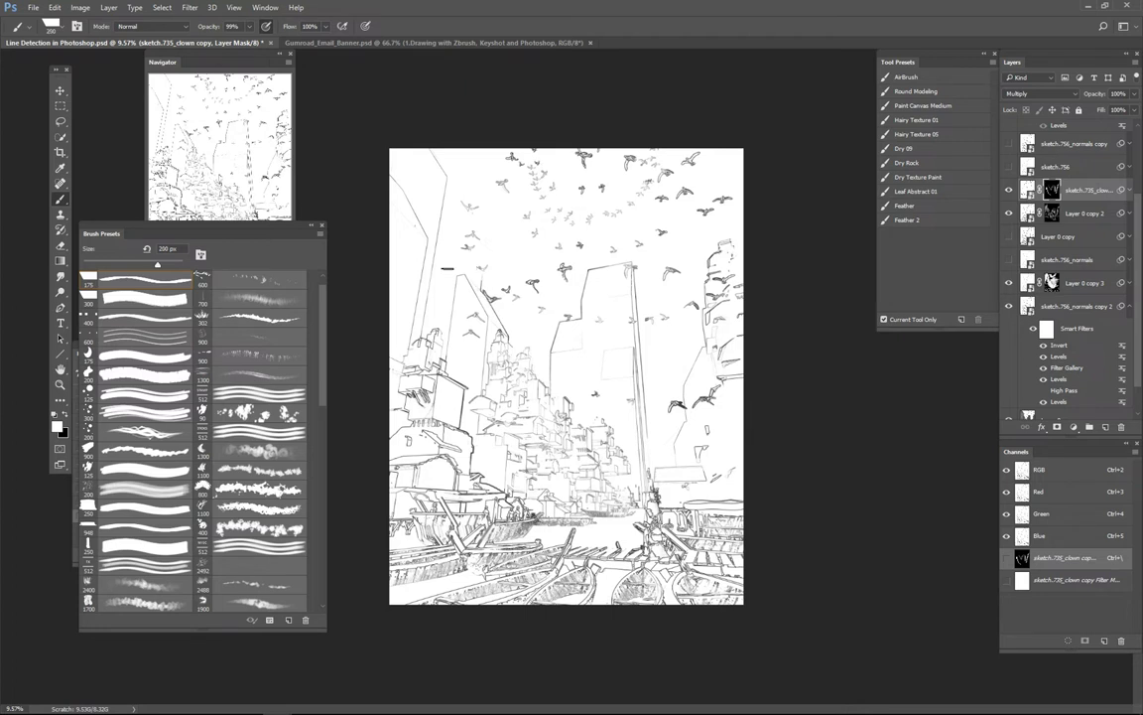
key(bracketright)
key(bracketright)
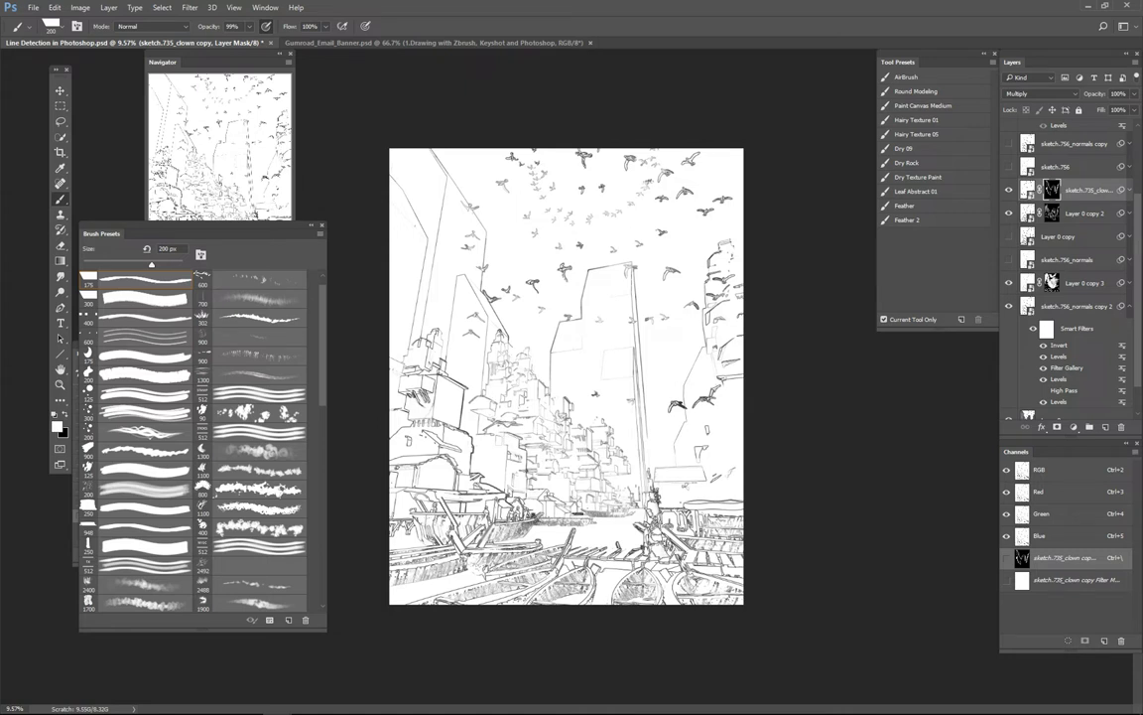
key(bracketright)
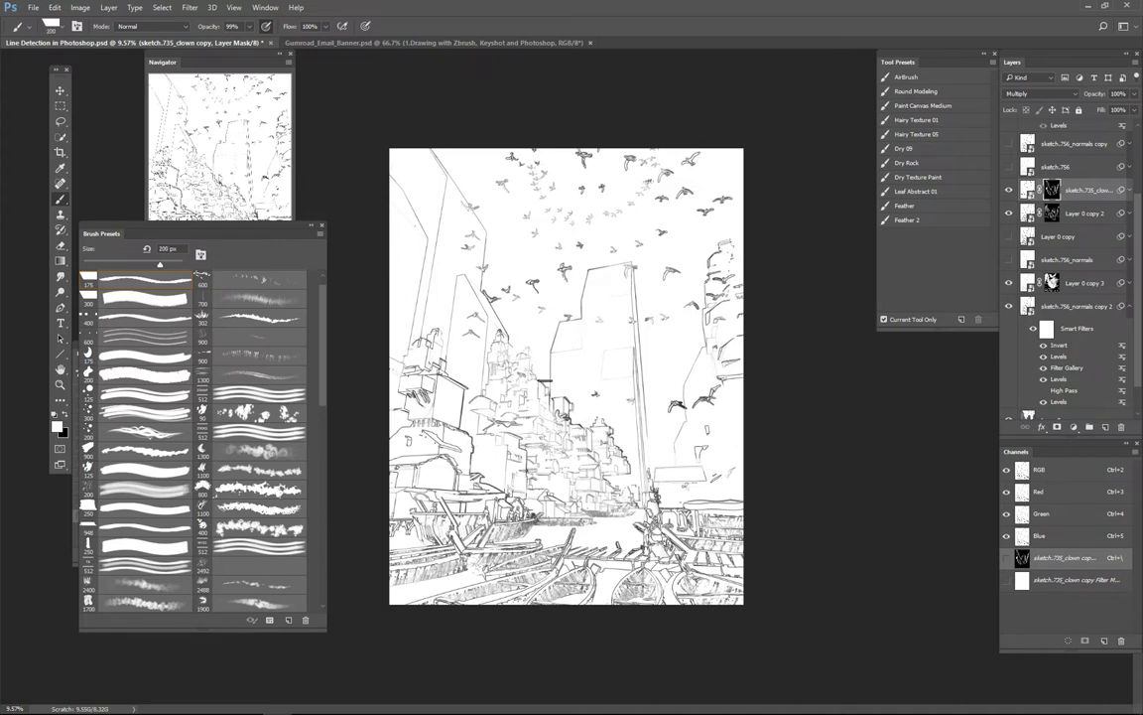
Paint the mask black over the heavy outline where the town meets the central tower's lower left edge
key(x)
key(bracketright)
drag(574, 409, 568, 417)
Paint the mask white over the upper flock of birds, and soften the middle birds with black
key(x)
key(bracketright)
mouse_move(519, 188)
mouse_down()
mouse_move(493, 161)
mouse_move(600, 161)
mouse_move(547, 203)
mouse_move(580, 171)
mouse_up()
drag(576, 208, 633, 211)
key(x)
mouse_move(551, 202)
mouse_down()
mouse_move(564, 226)
mouse_move(569, 207)
mouse_up()
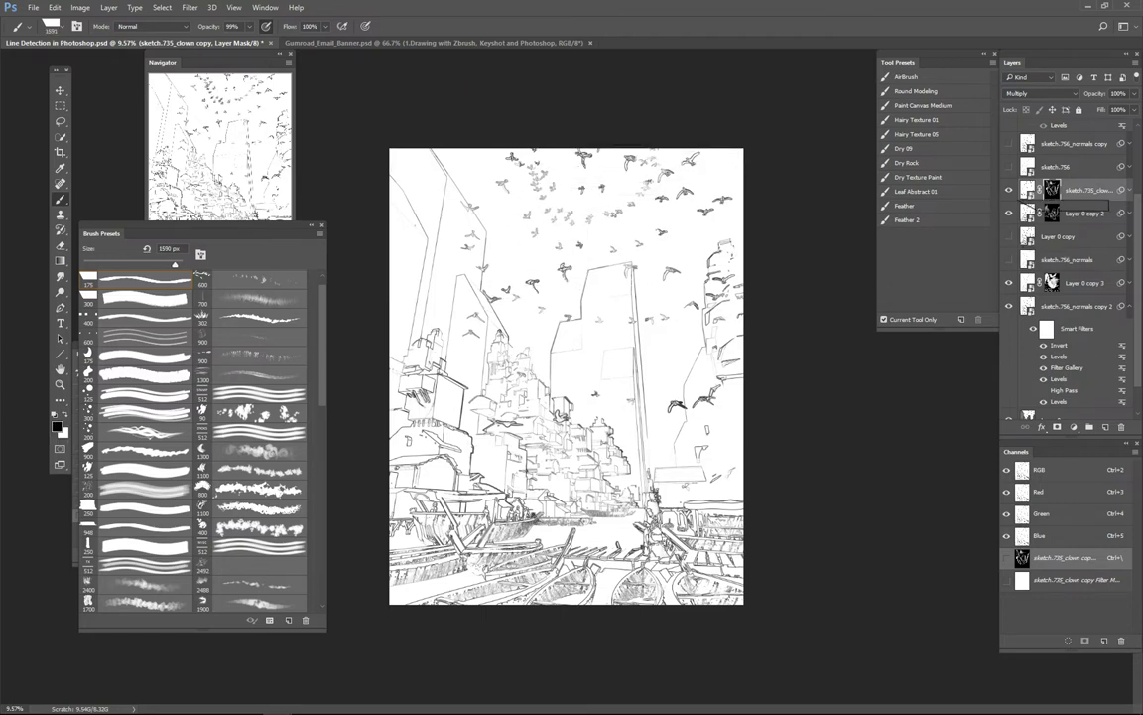
Show the sketch.756 layer and add a black layer mask to it
click(1008, 166)
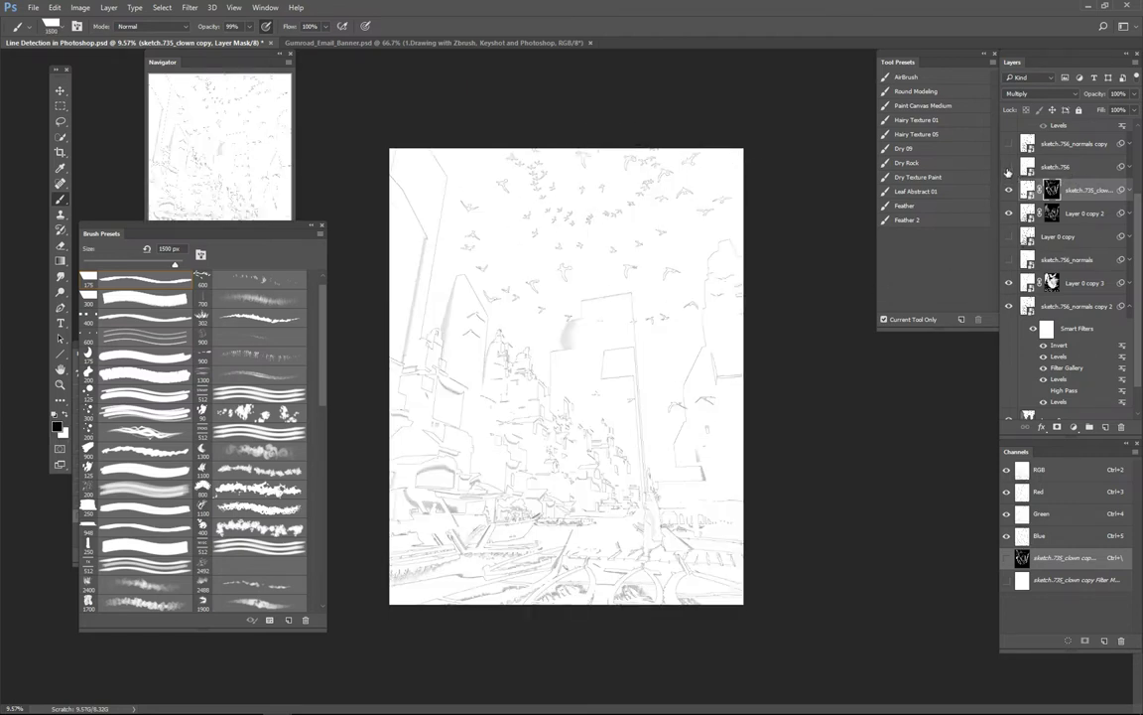
click(1009, 167)
click(1008, 167)
click(1055, 167)
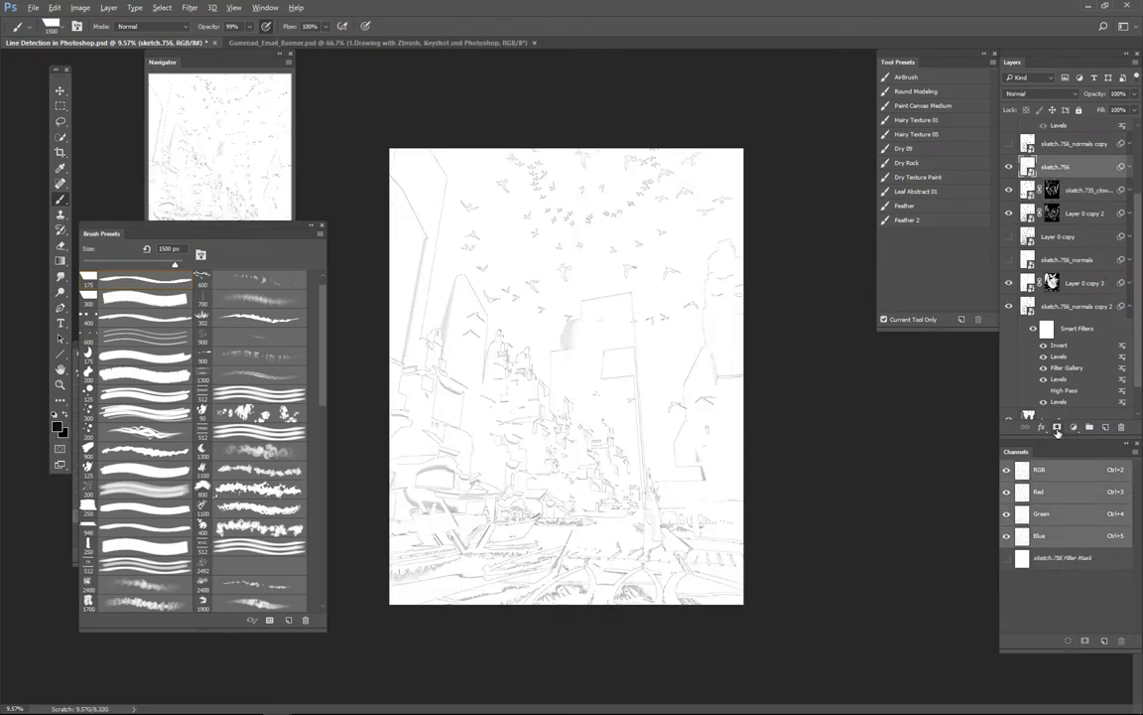
alt+click(1057, 426)
Paint the sketch.756 mask white over the small distant birds in the upper sky, adjusting the brush size
key(x)
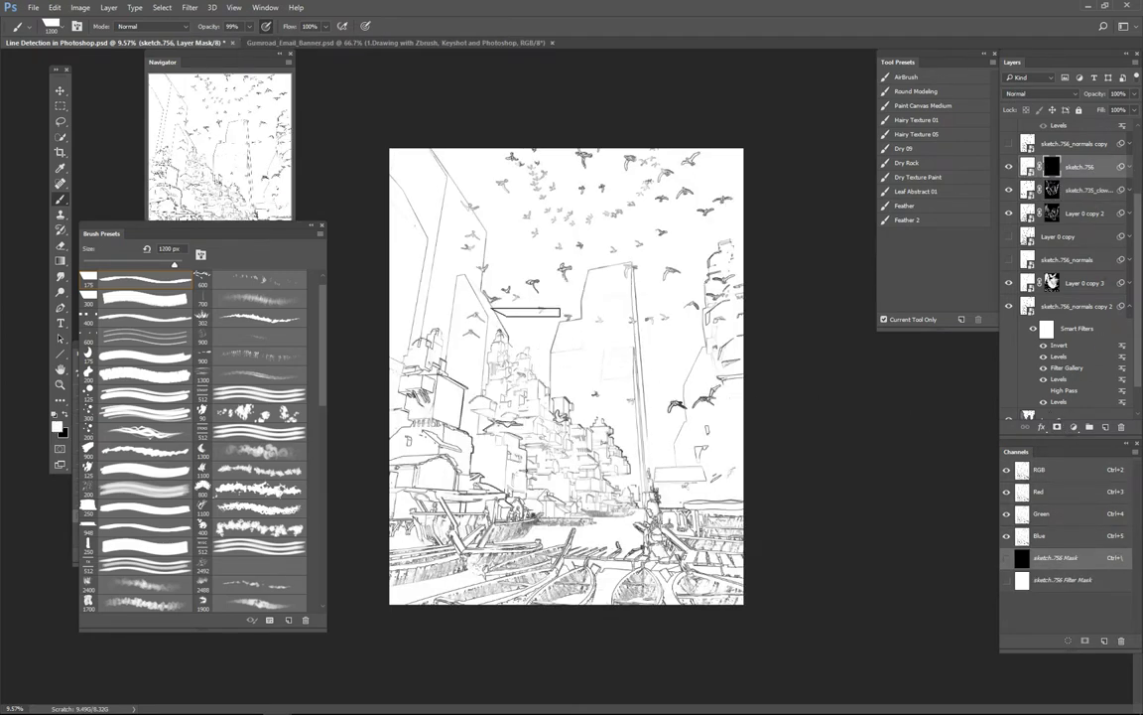
key(bracketleft)
key(bracketleft)
key(bracketleft)
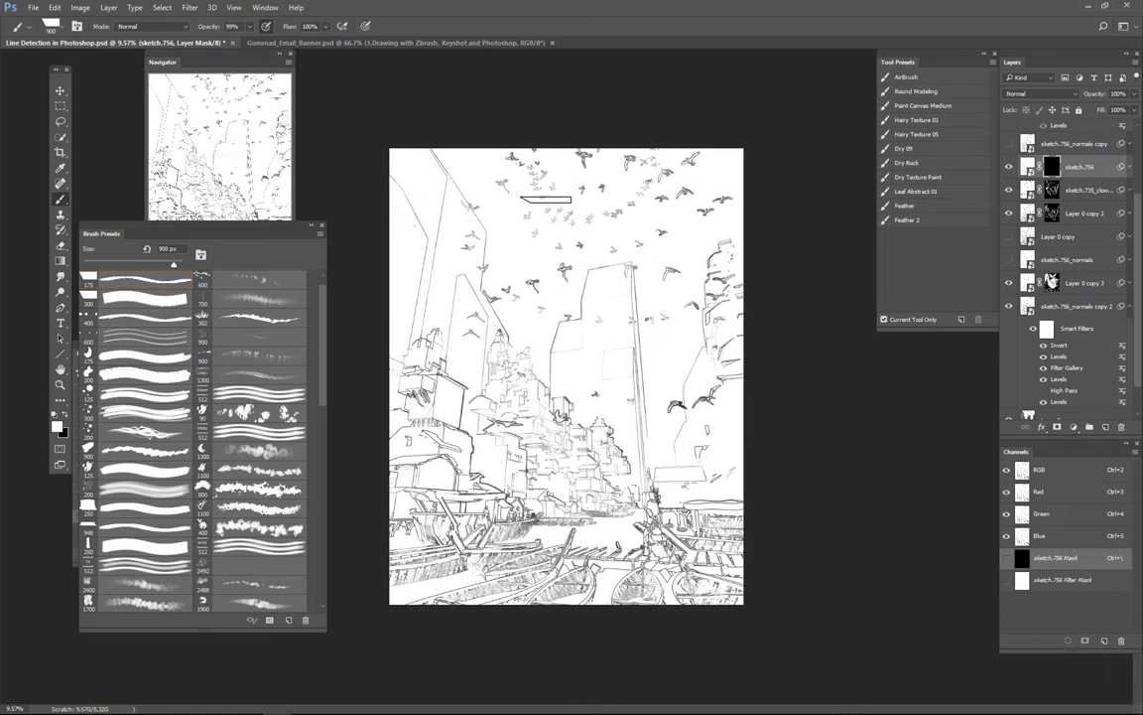
key(bracketleft)
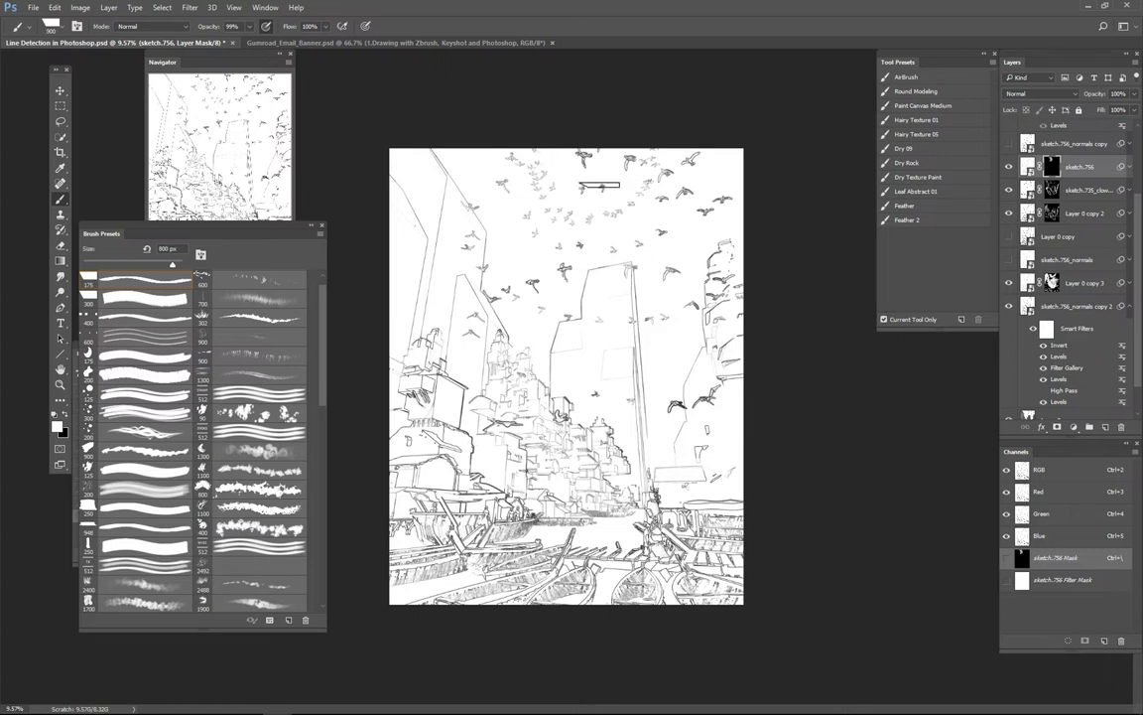
key(bracketleft)
key(bracketleft)
key(bracketleft)
key(bracketright)
key(bracketright)
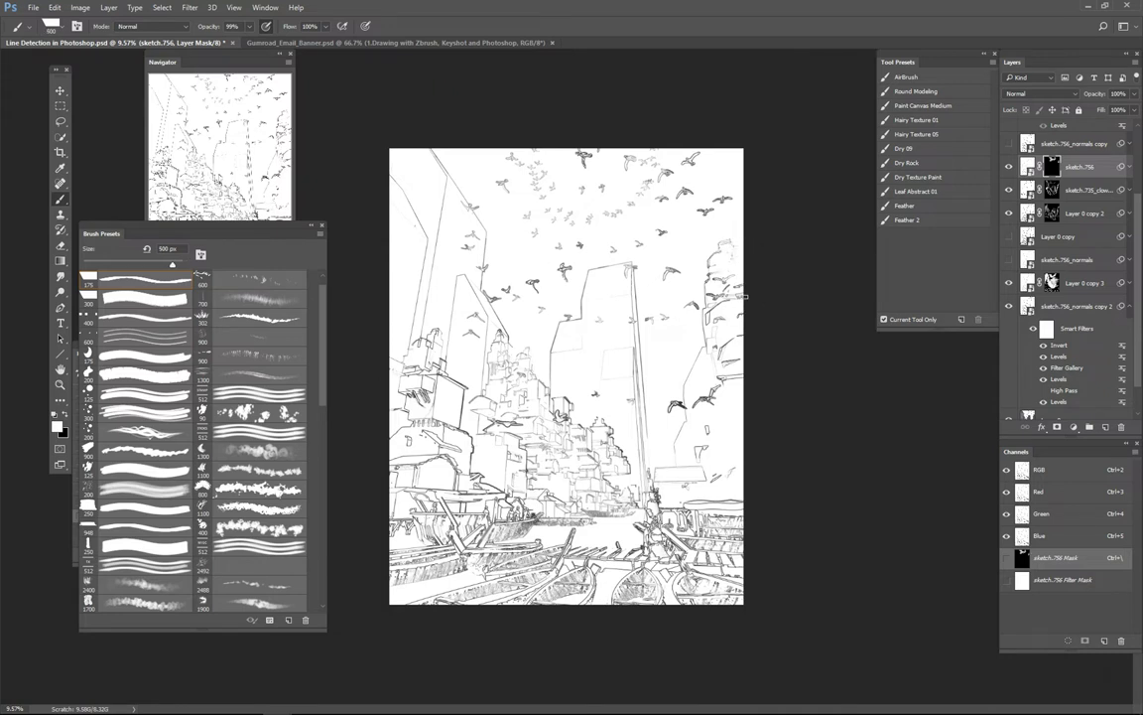
Paint the mask white over the tower at the drawing's right edge to lighten its lines
key(bracketleft)
key(bracketleft)
key(bracketright)
key(bracketright)
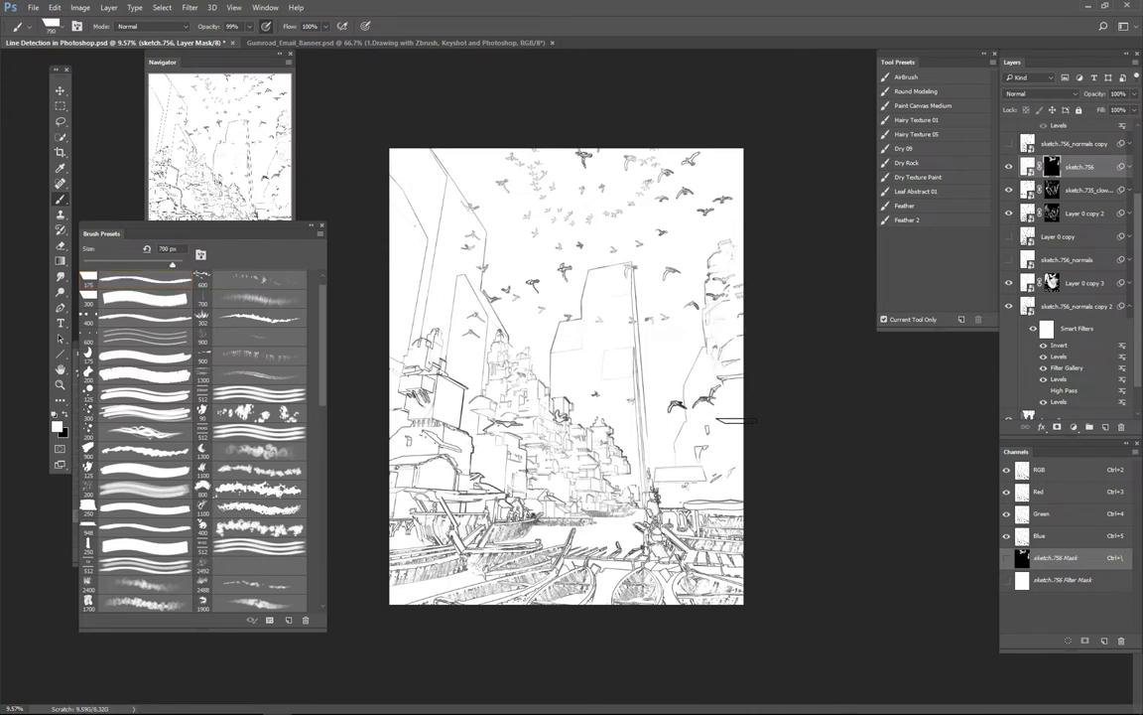
key(bracketleft)
key(bracketleft)
Paint the mask white over the distant town buildings beside the central tower to fade their lines
scroll(561, 416, up, 2)
key(bracketright)
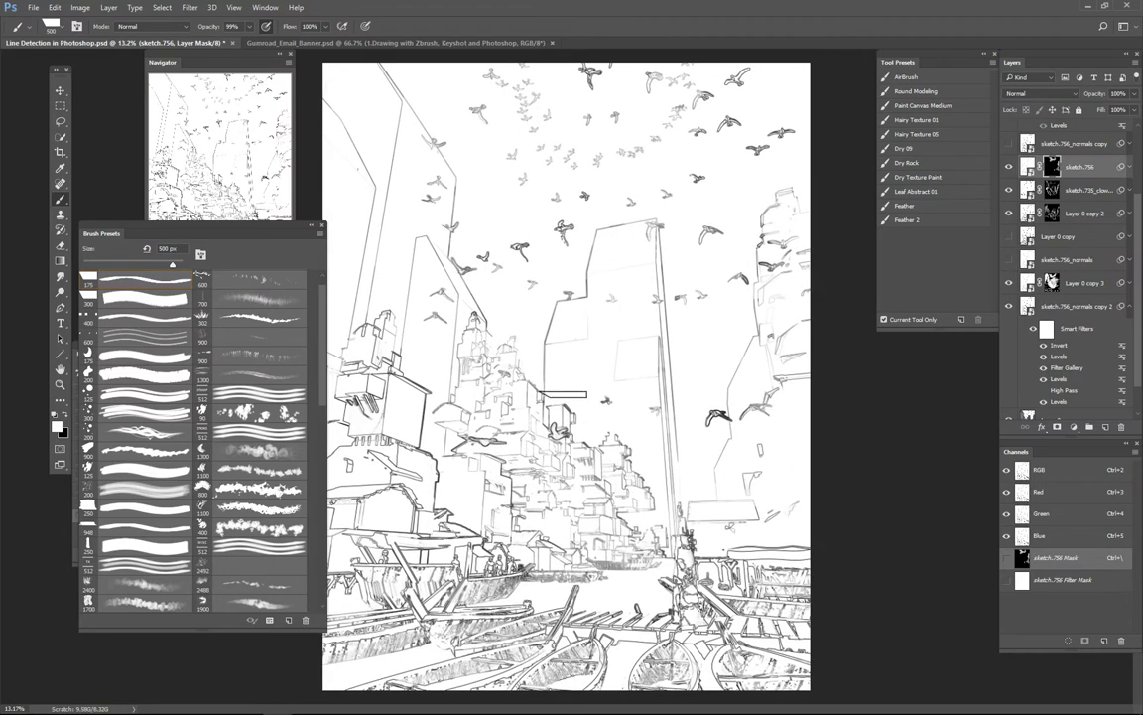
scroll(497, 395, down, 1)
key(bracketleft)
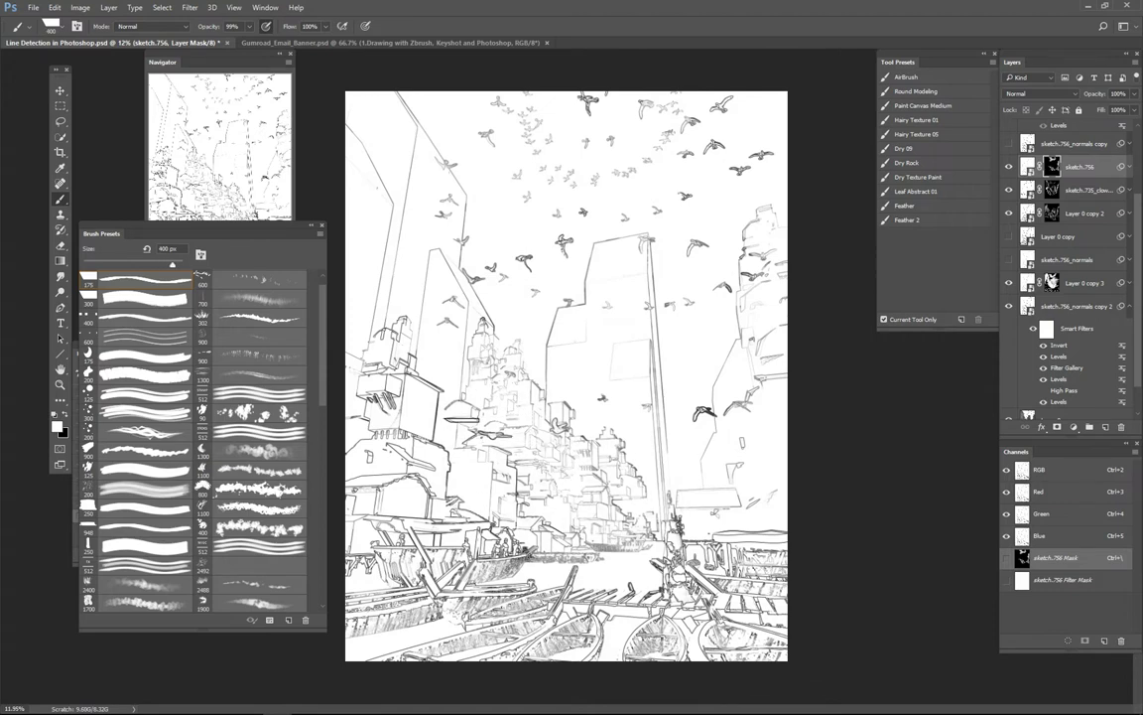
Extend the white mask painting across the left-hand buildings with varied brush sizes, and switch the paint colour to black
key(bracketright)
key(bracketright)
key(bracketright)
key(bracketright)
key(bracketright)
key(bracketleft)
key(bracketleft)
key(x)
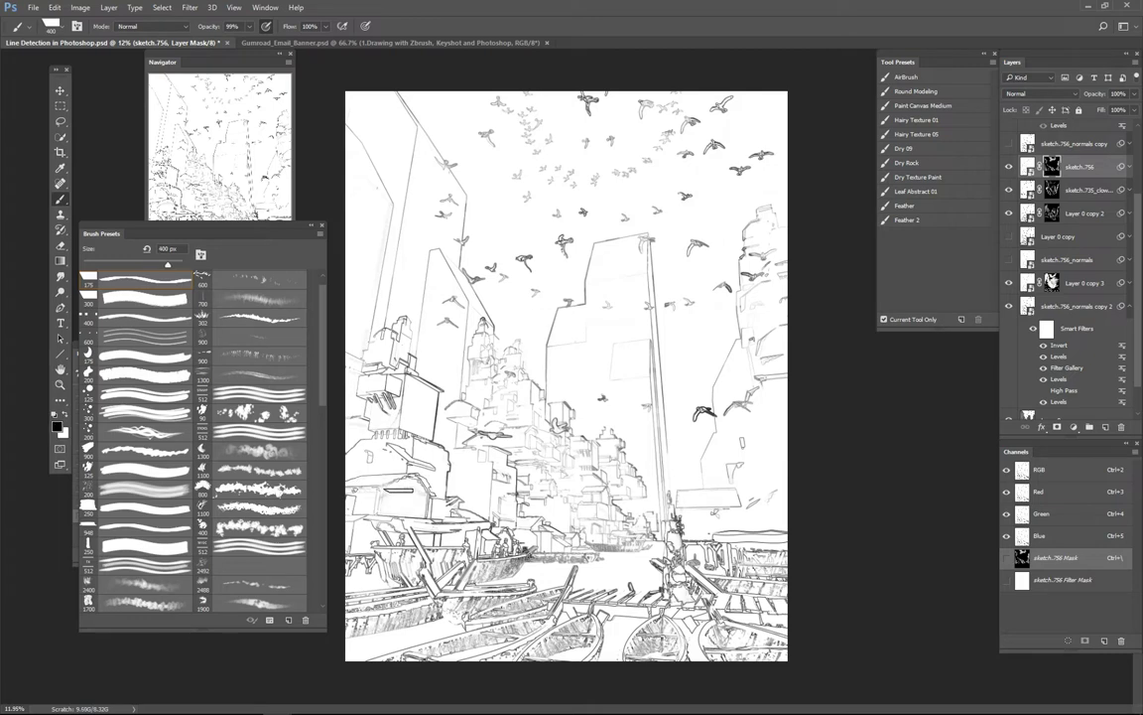
Paint the sketch.756 mask over the moored boats in the left foreground, swapping black and white, and undo the last stroke
key(bracketleft)
key(x)
drag(481, 596, 526, 573)
key(x)
key(bracketright)
key(bracketleft)
key(x)
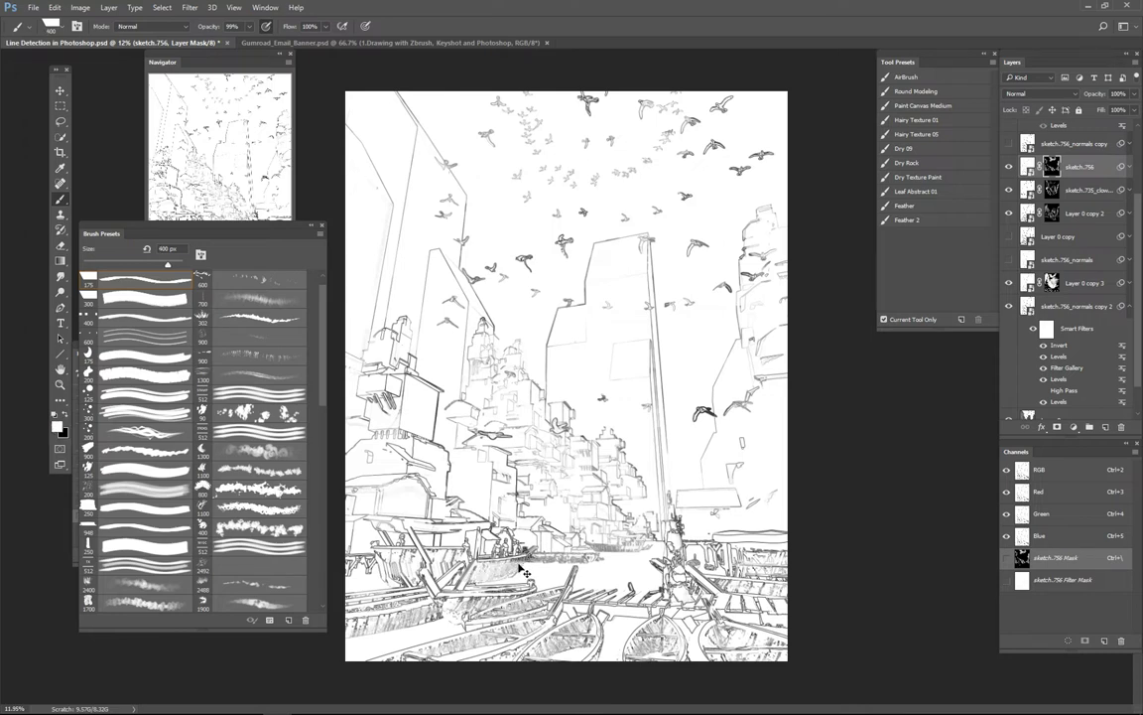
key(bracketright)
key(bracketright)
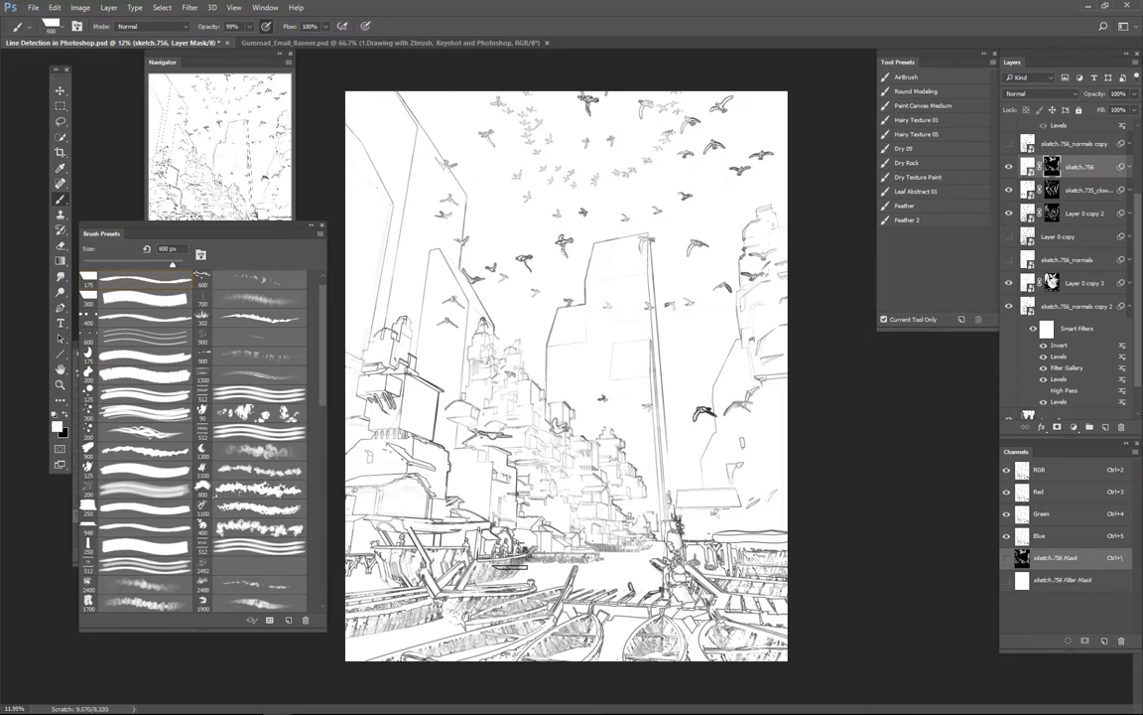
key(bracketleft)
key(bracketleft)
key(ctrl+z)
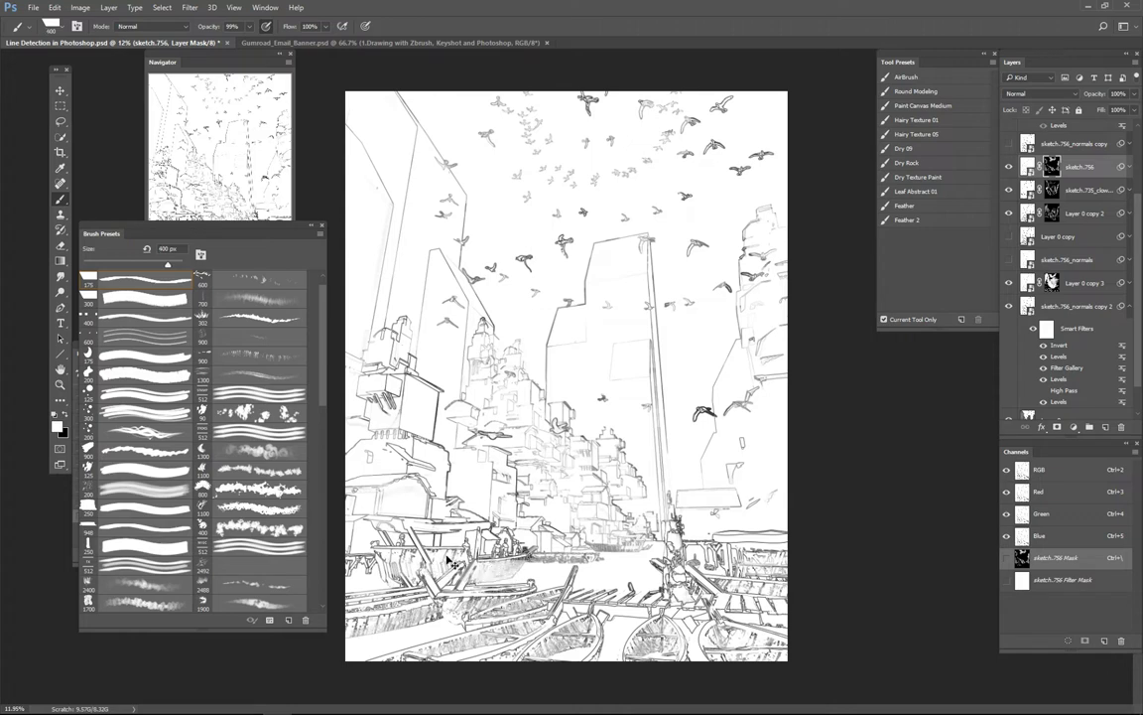
Paint the mask white over the foreground boats along the drawing's lower edge with a brush of up to 700 px
key(bracketright)
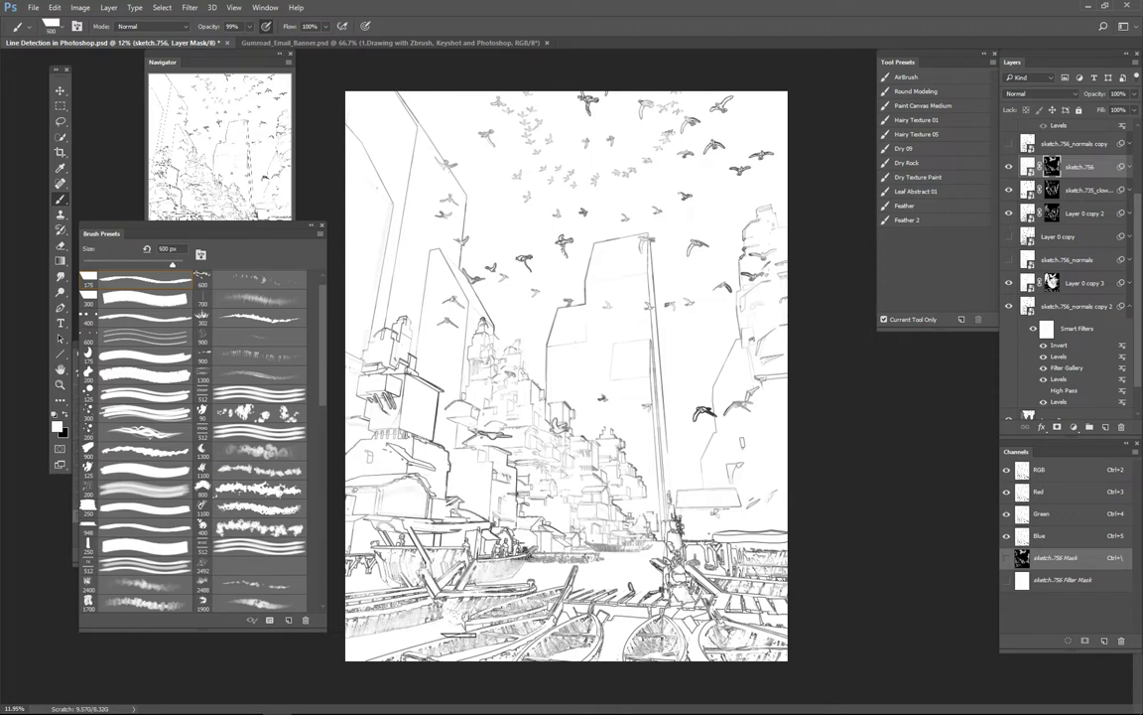
key(bracketright)
key(bracketright)
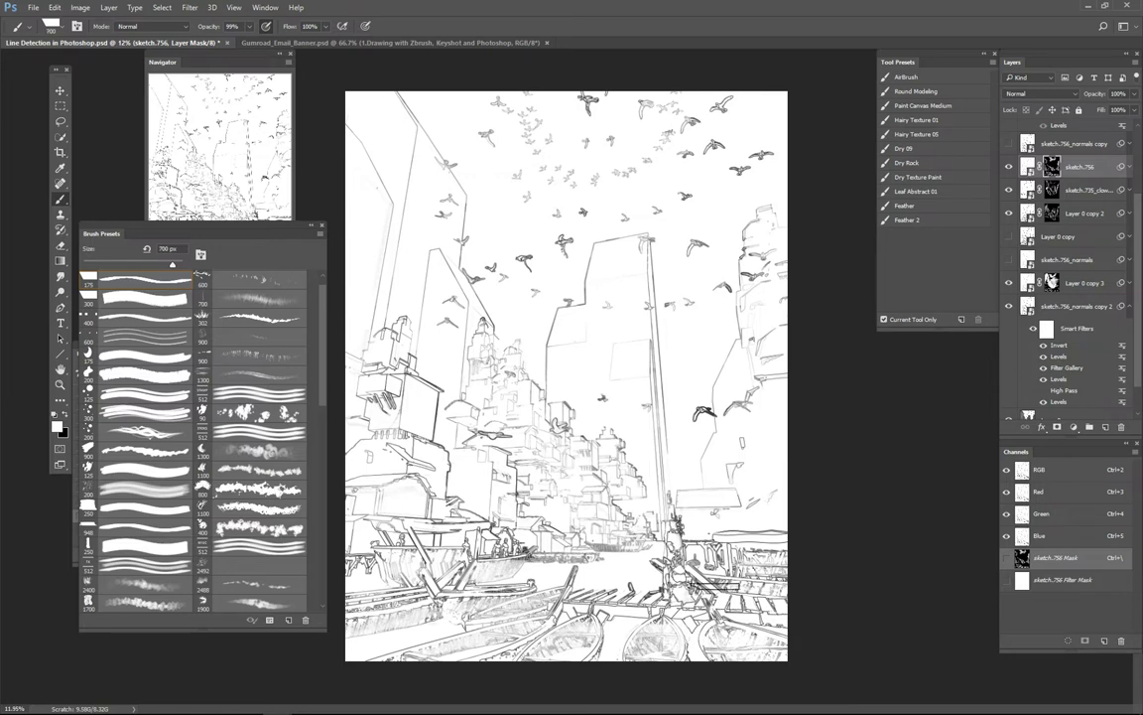
key(bracketleft)
key(bracketleft)
key(bracketleft)
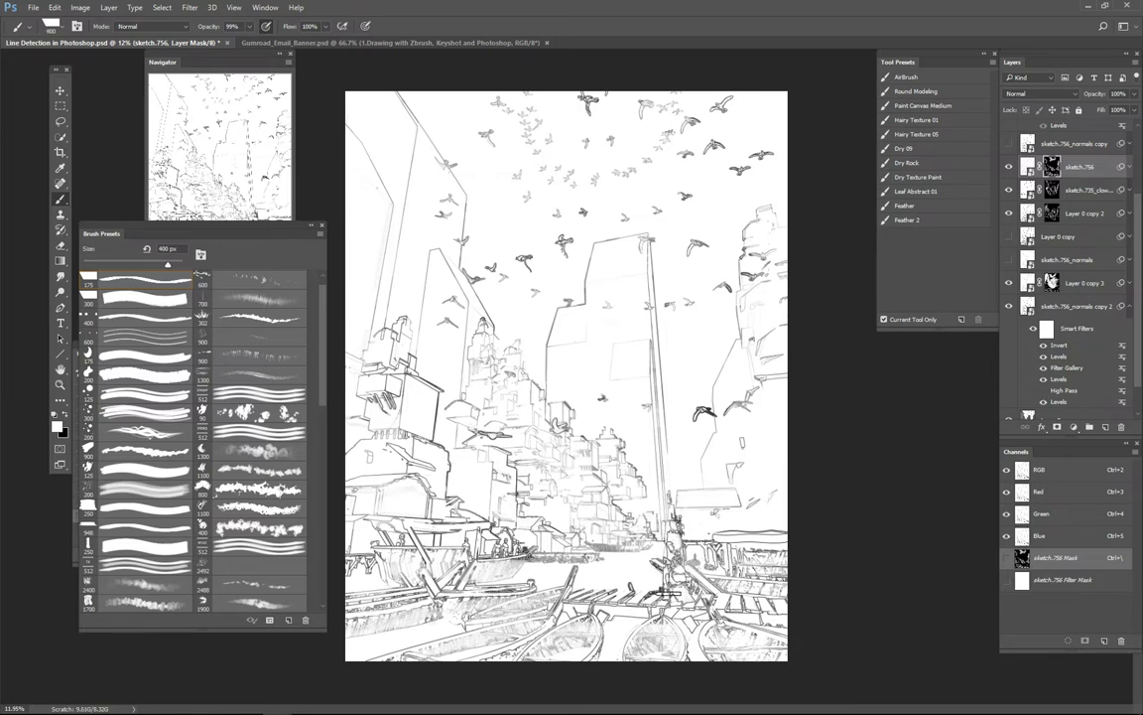
Paint the mask white over the standing figure at the foot of the mast with a smaller brush
drag(670, 593, 672, 523)
key(ctrl+z)
key(bracketleft)
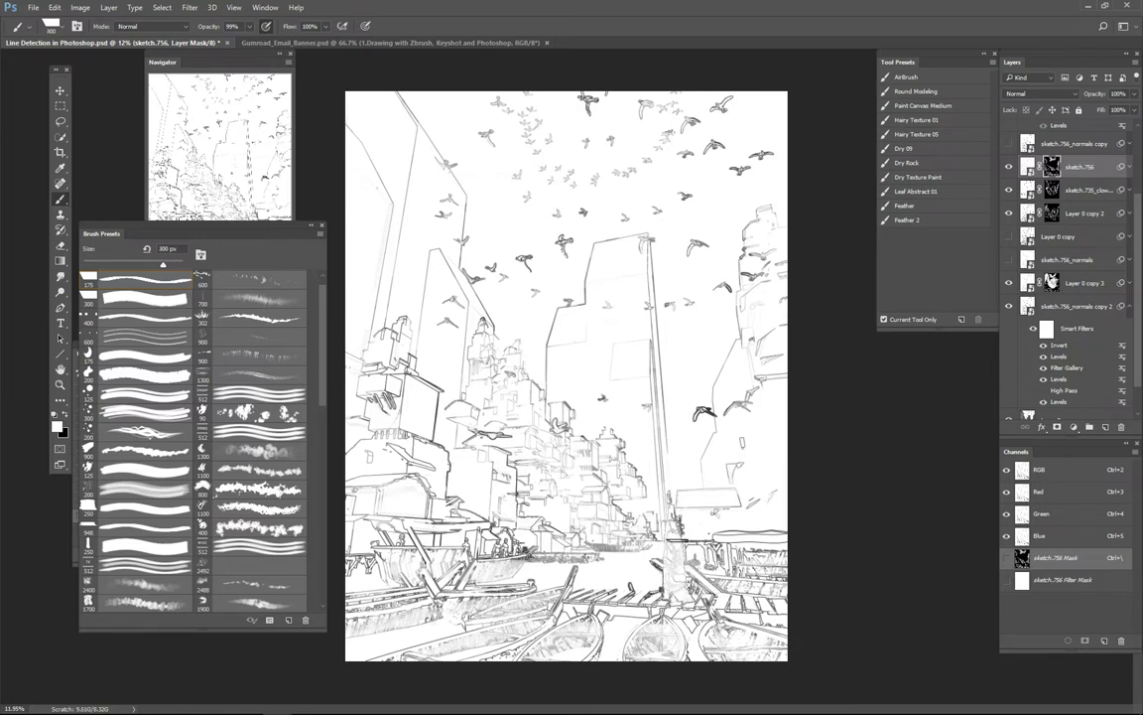
key(bracketleft)
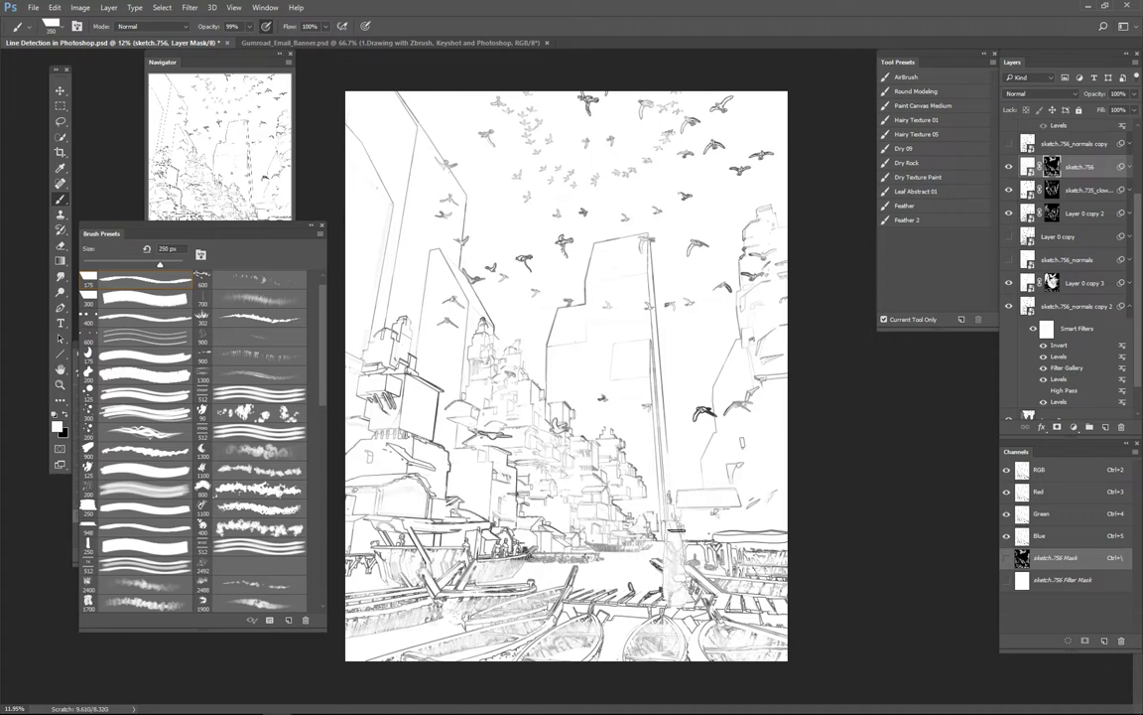
Paint the mask white over the boats moored below the left-hand buildings, varying the brush size
key(bracketright)
key(bracketright)
key(bracketright)
key(bracketright)
key(bracketright)
key(bracketright)
key(bracketright)
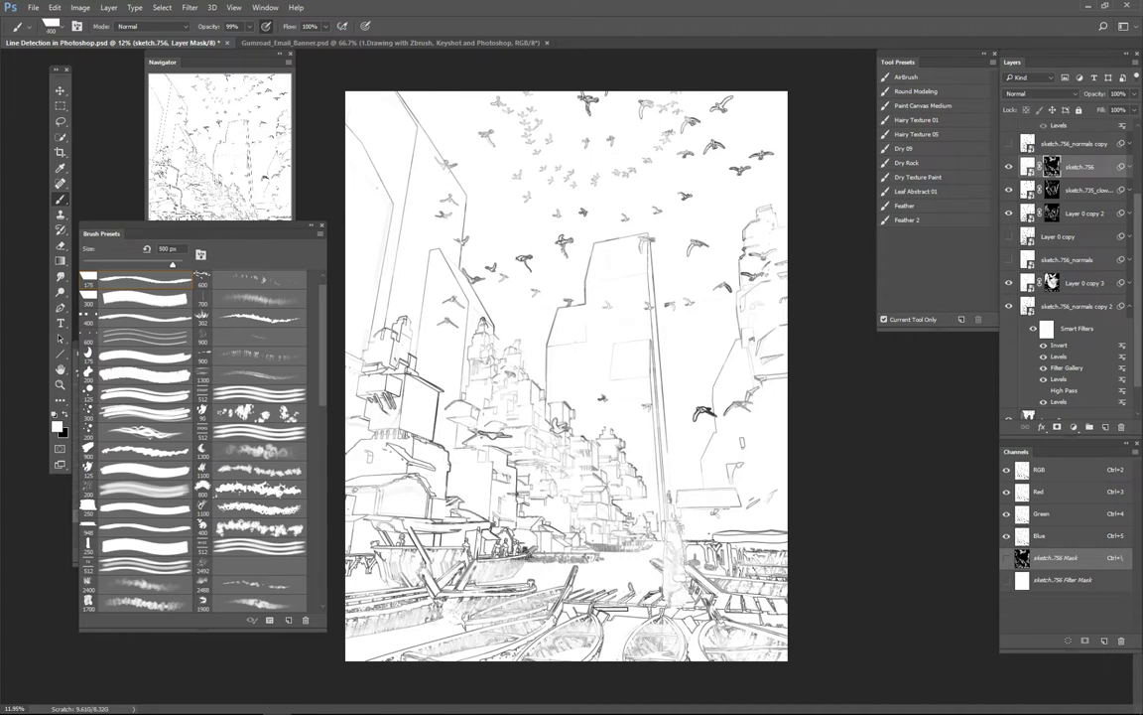
key(bracketleft)
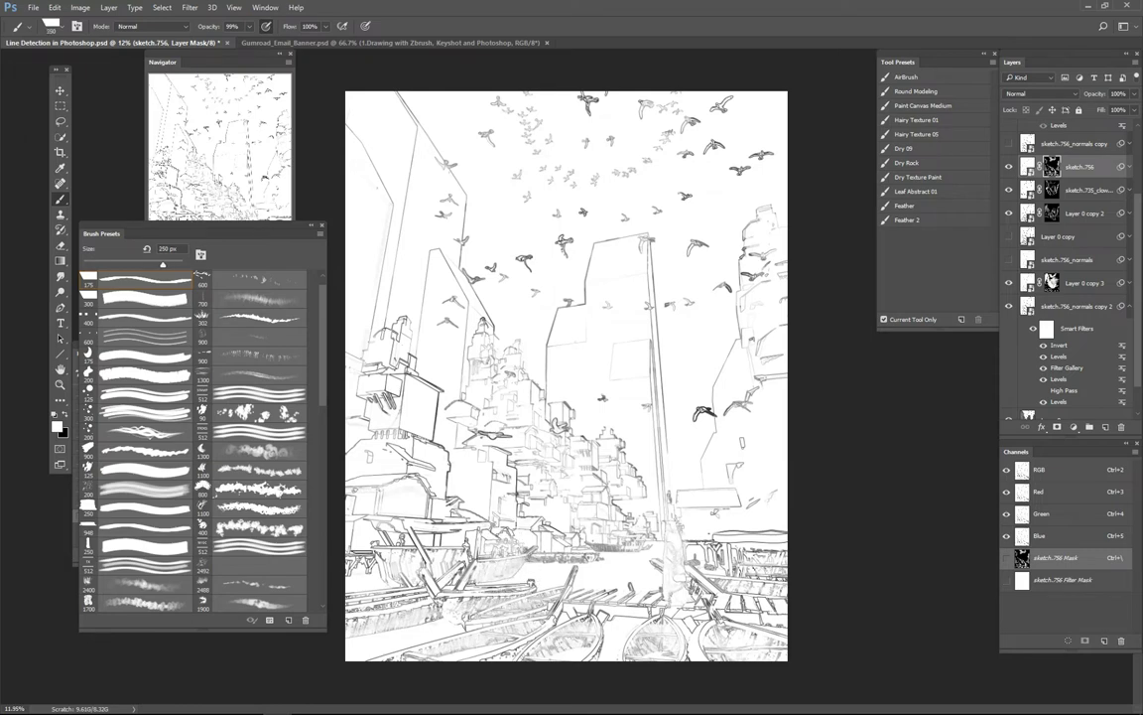
Paint the mask white over the dark birds and the nearest foreground boats with a 500 to 600 px brush
key(bracketright)
key(bracketright)
key(bracketright)
key(bracketright)
key(bracketright)
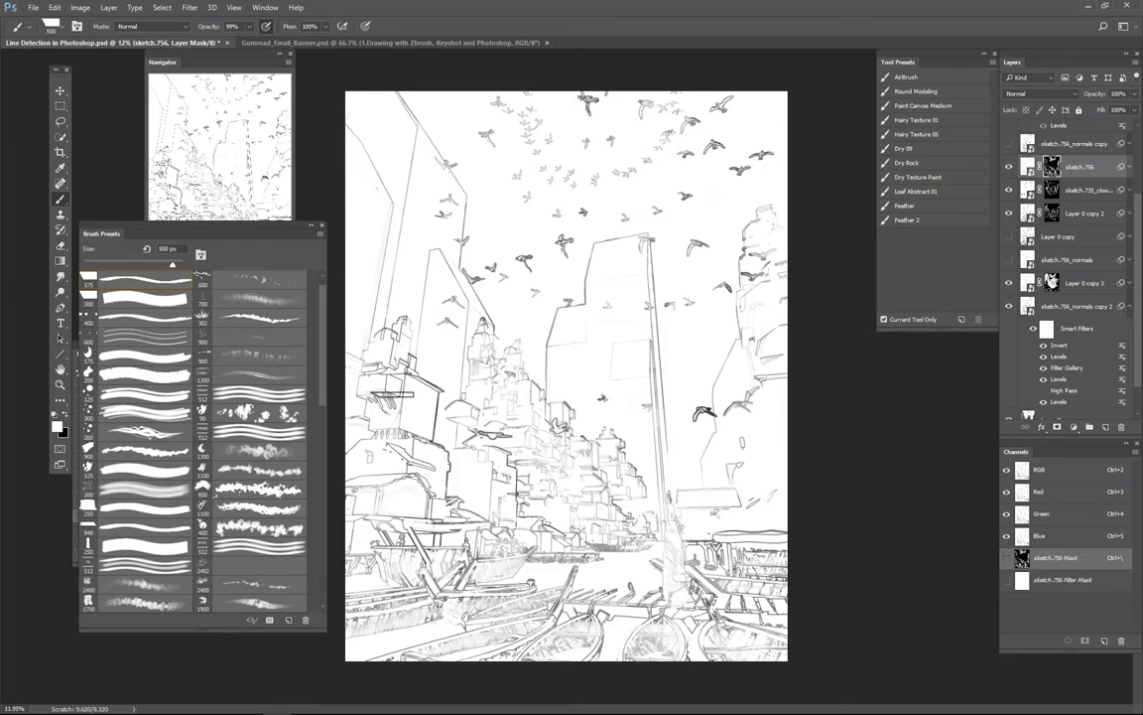
key(bracketleft)
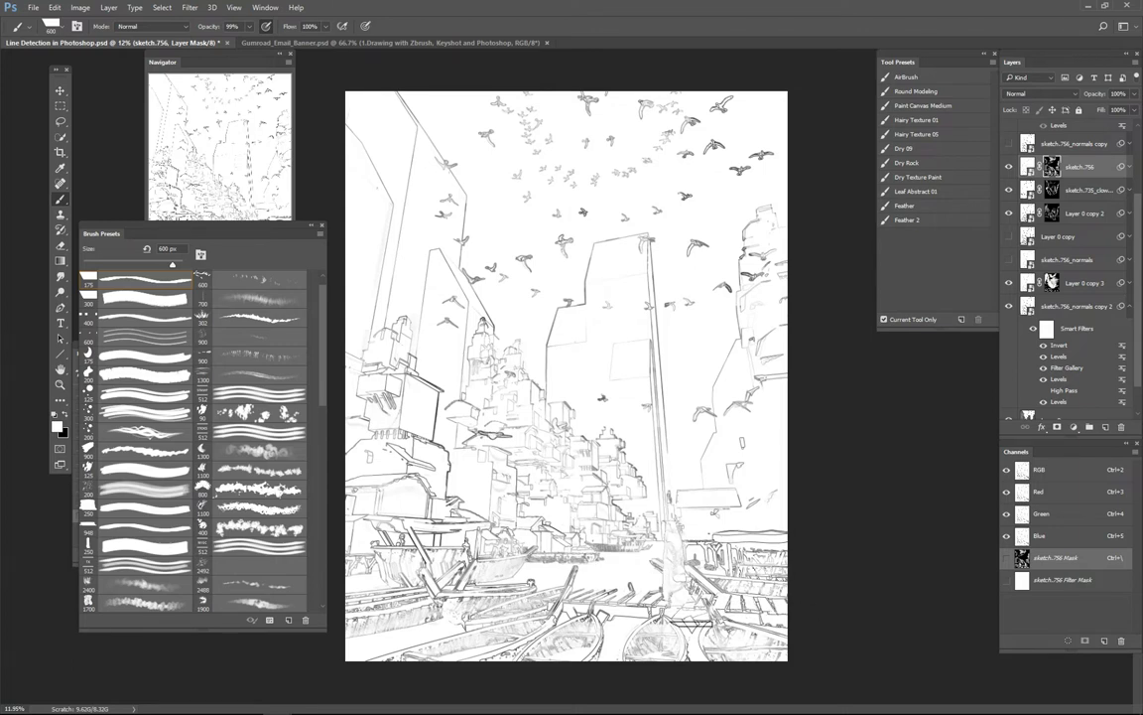
key(bracketleft)
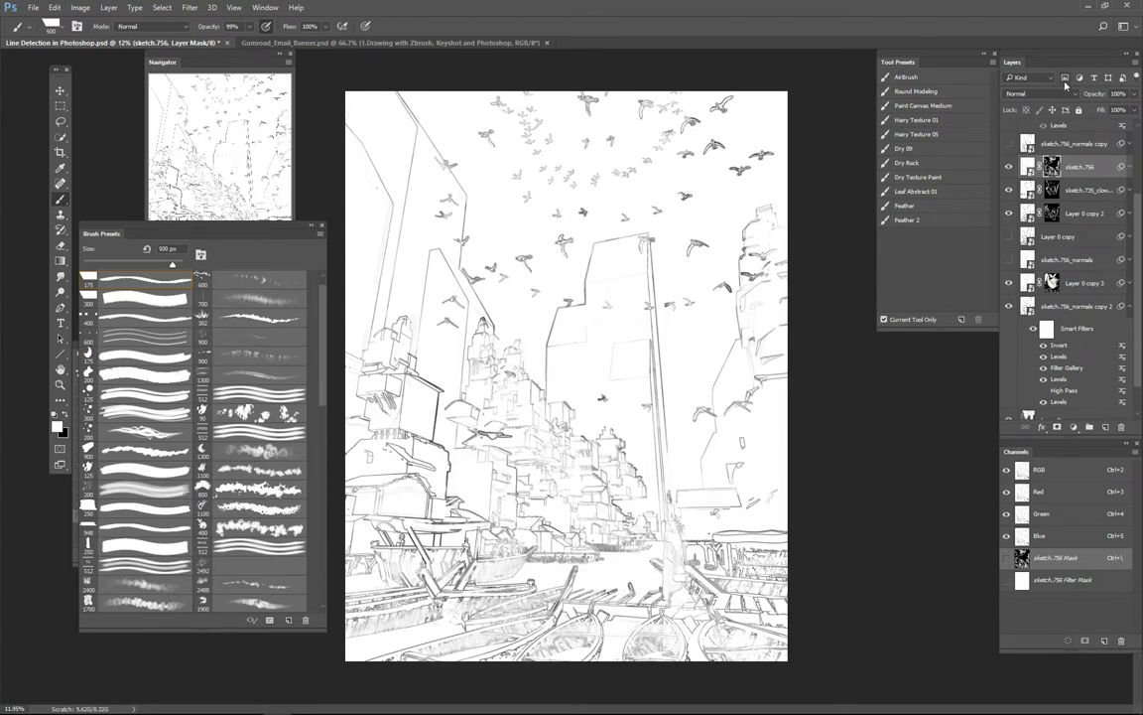
Duplicate the sketch.756 layer, make the copy's mask fully white and set its blending mode to Multiply
key(ctrl+j)
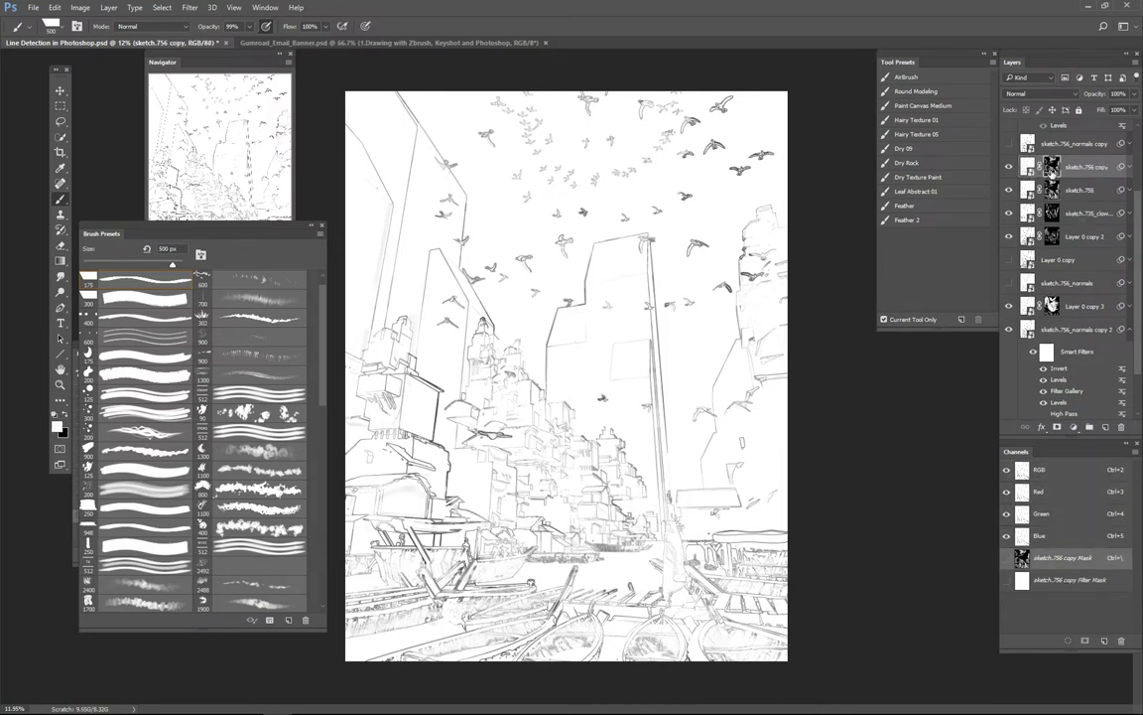
key(ctrl+i)
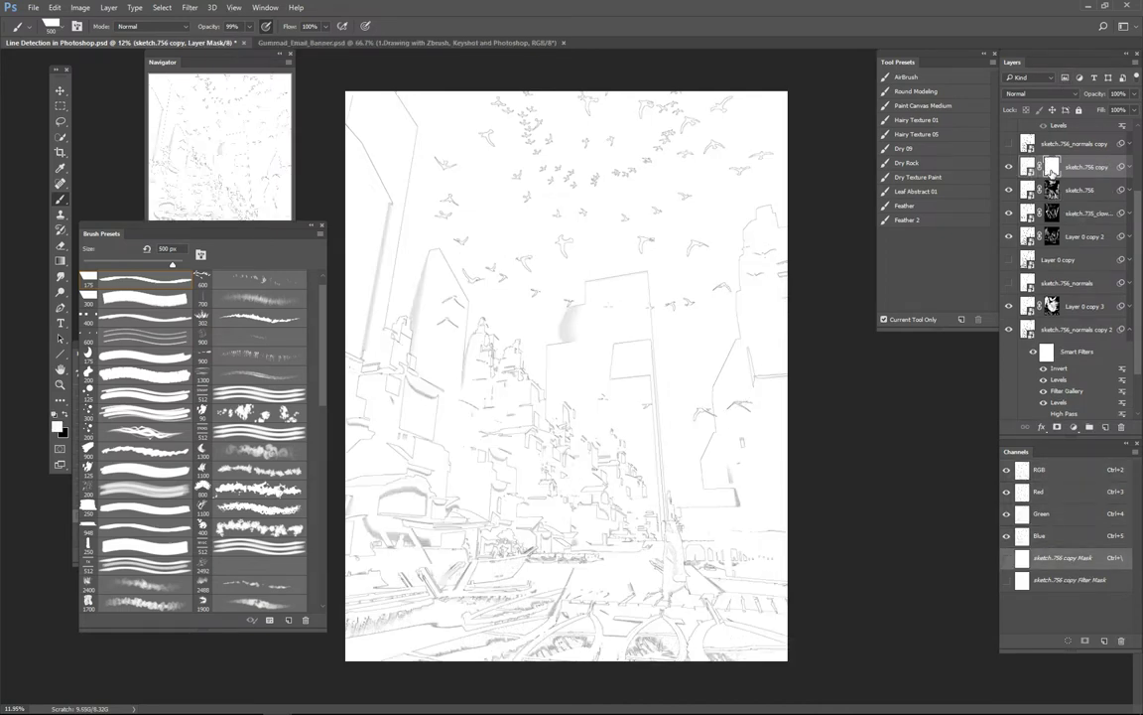
click(1051, 98)
click(938, 111)
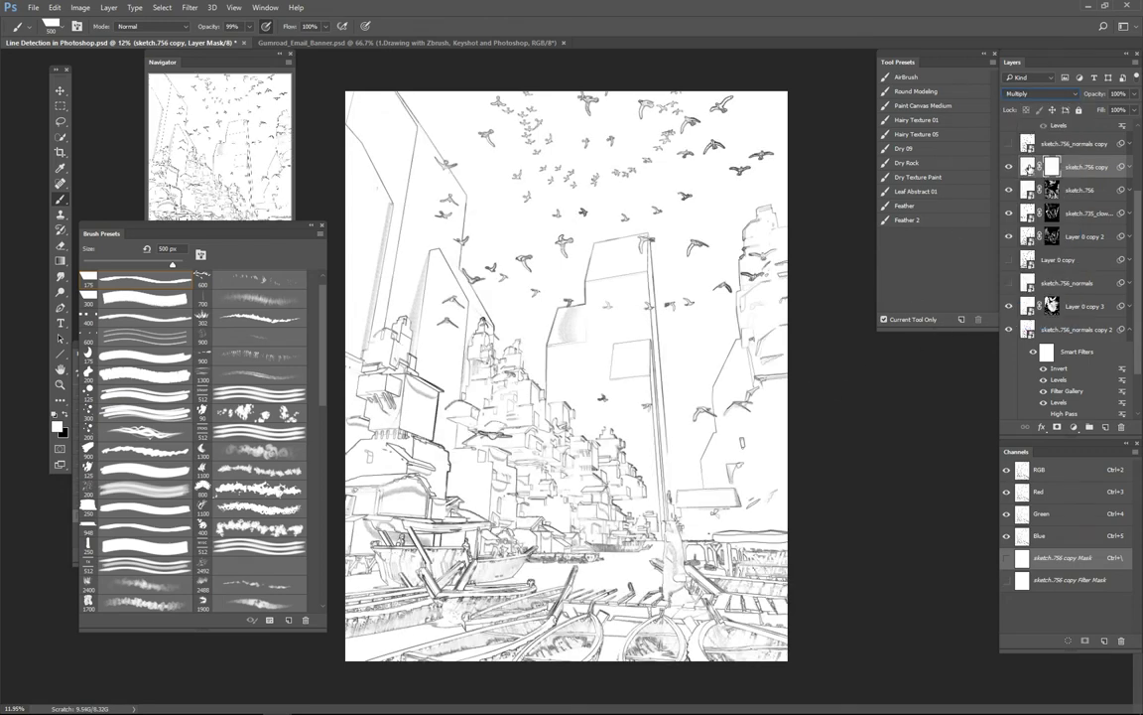
Apply Levels to the sketch.756 copy image with black input 82 and white input 155, checking the boat lines up close
click(1028, 168)
key(ctrl+l)
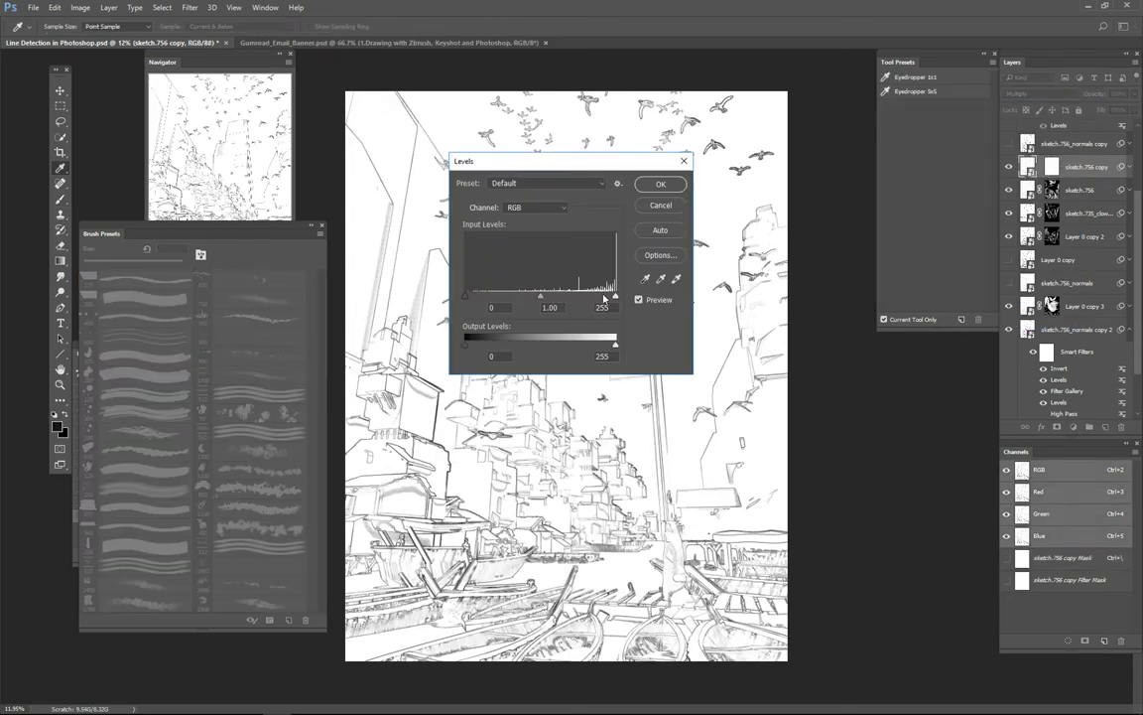
drag(614, 296, 603, 298)
drag(536, 557, 668, 514)
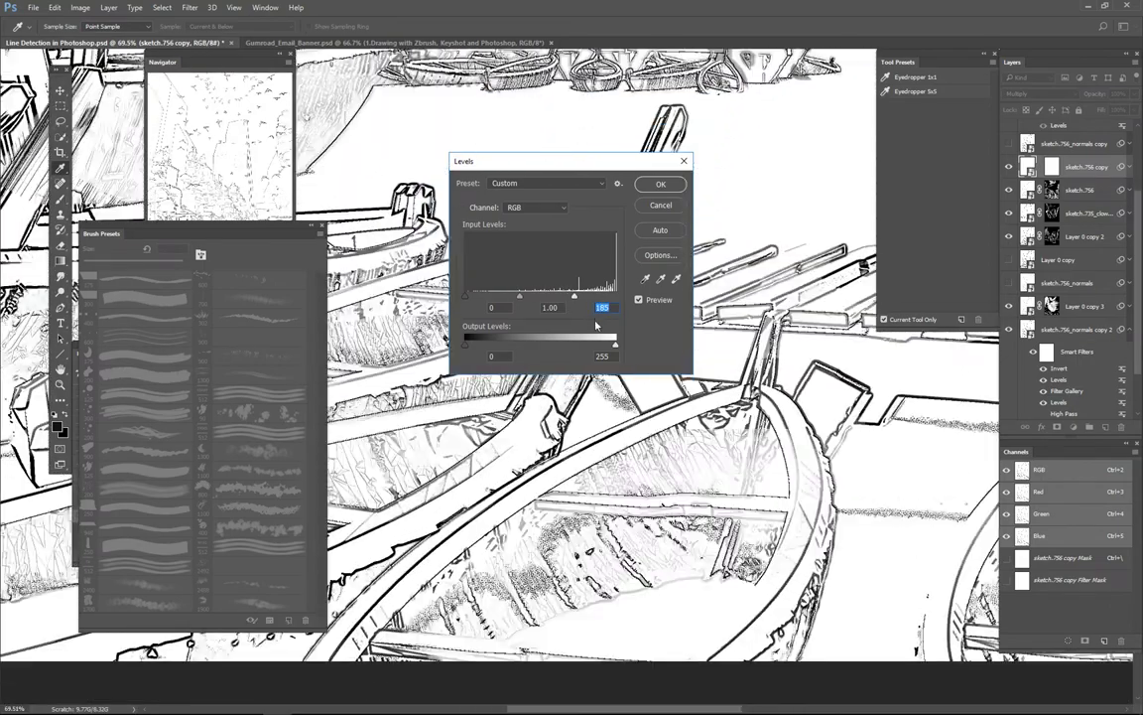
drag(550, 297, 557, 298)
drag(465, 298, 504, 300)
text(123)
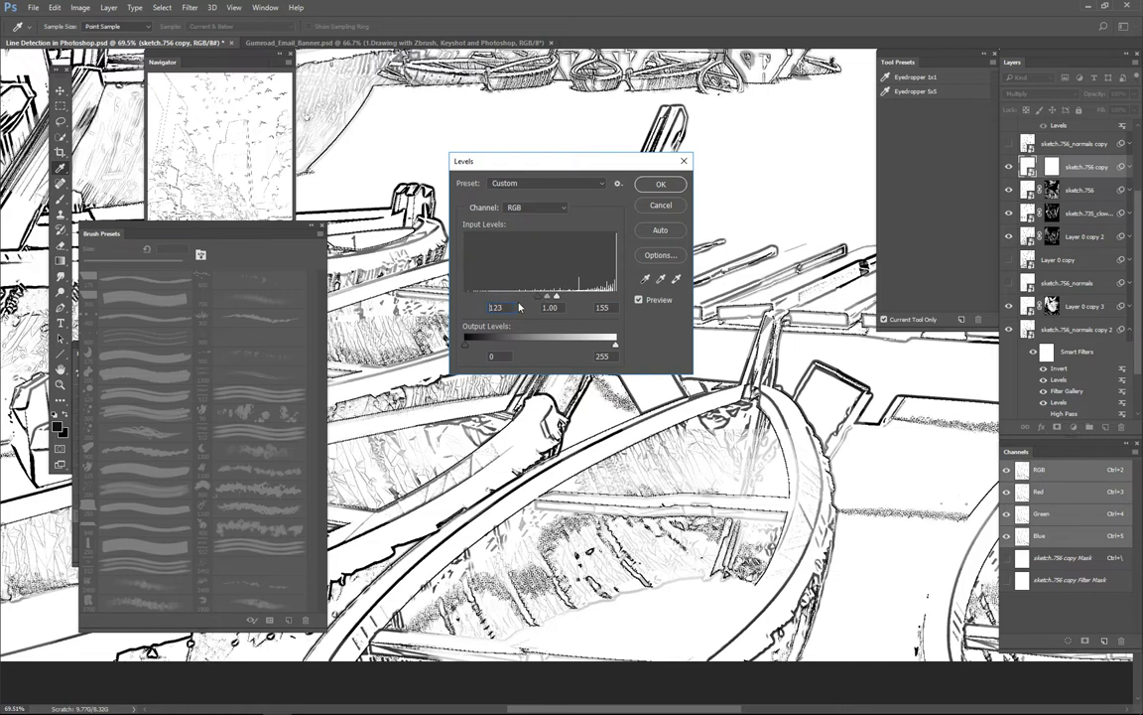
text(82)
click(656, 187)
key(b)
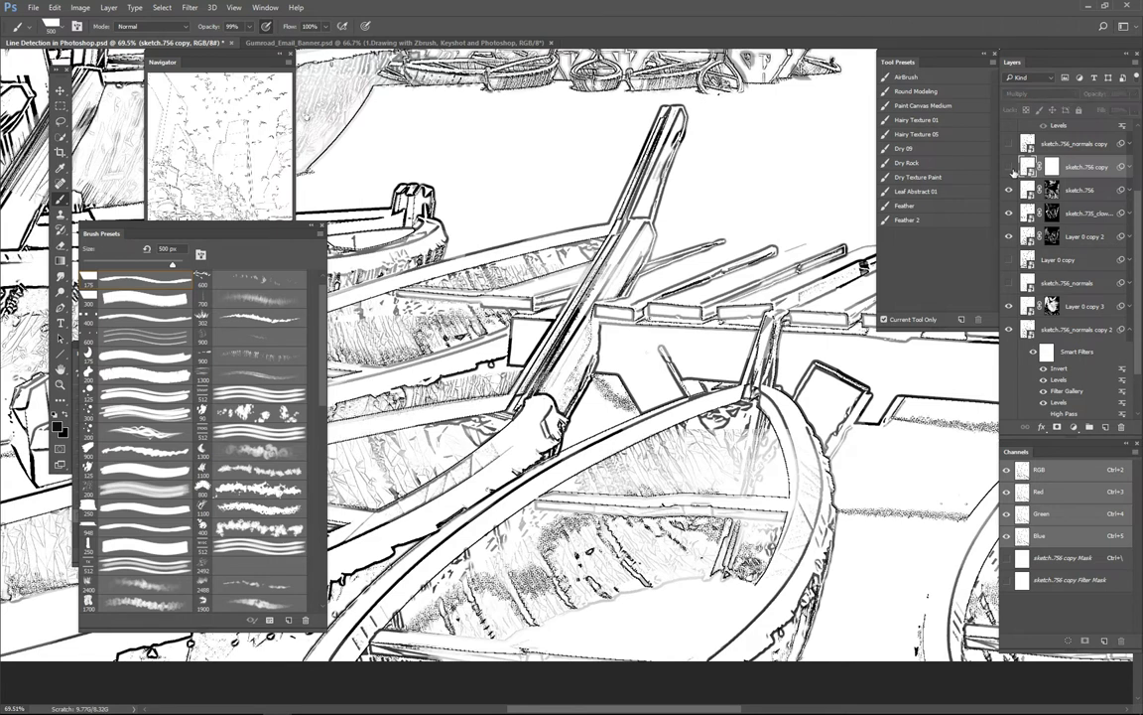
Try the copy's High Pass filter, then add a Surface Blur of radius 5 and threshold 23 beneath its other smart filters
click(1129, 169)
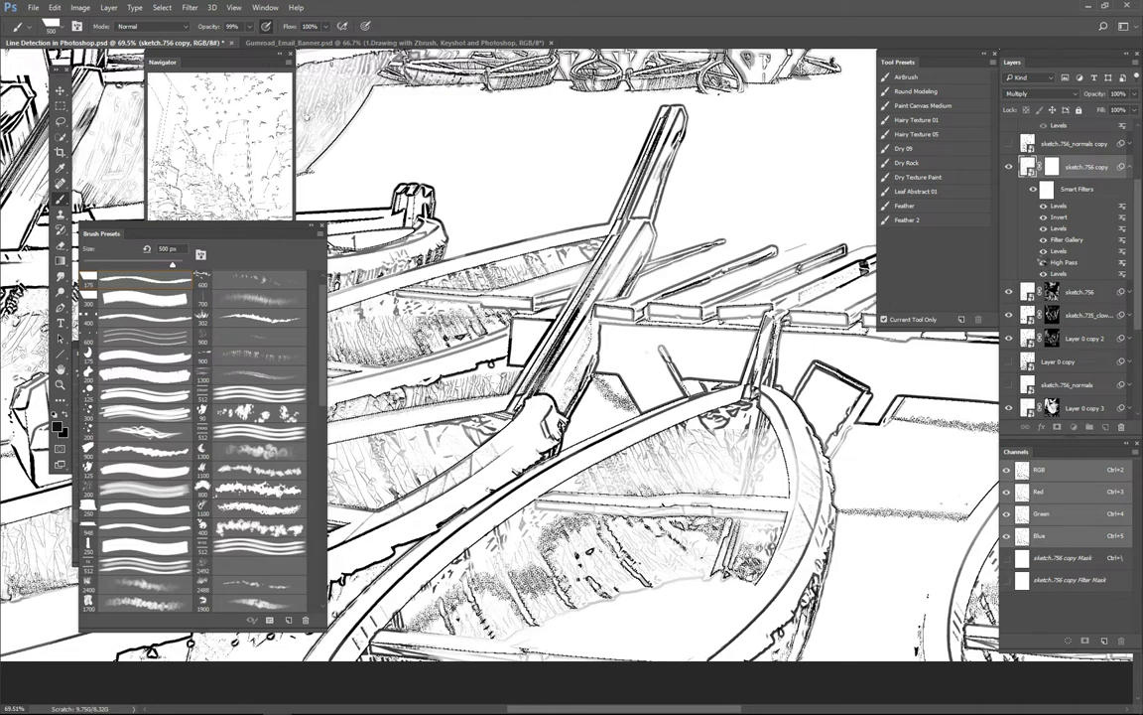
click(1042, 268)
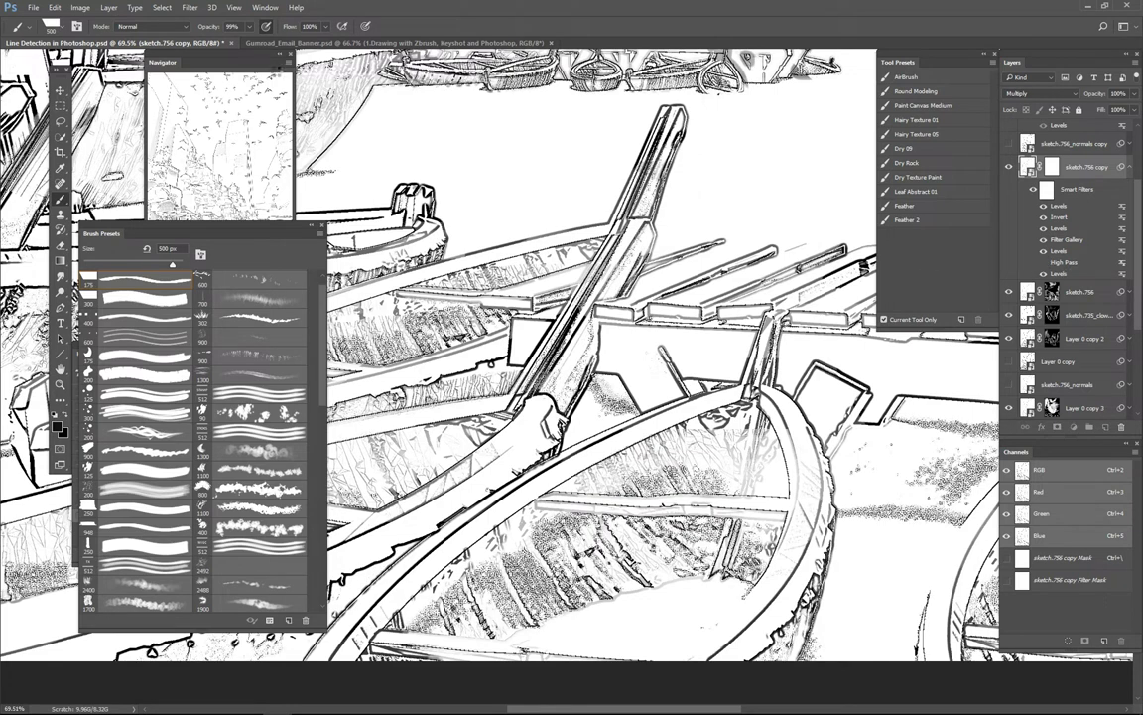
click(188, 8)
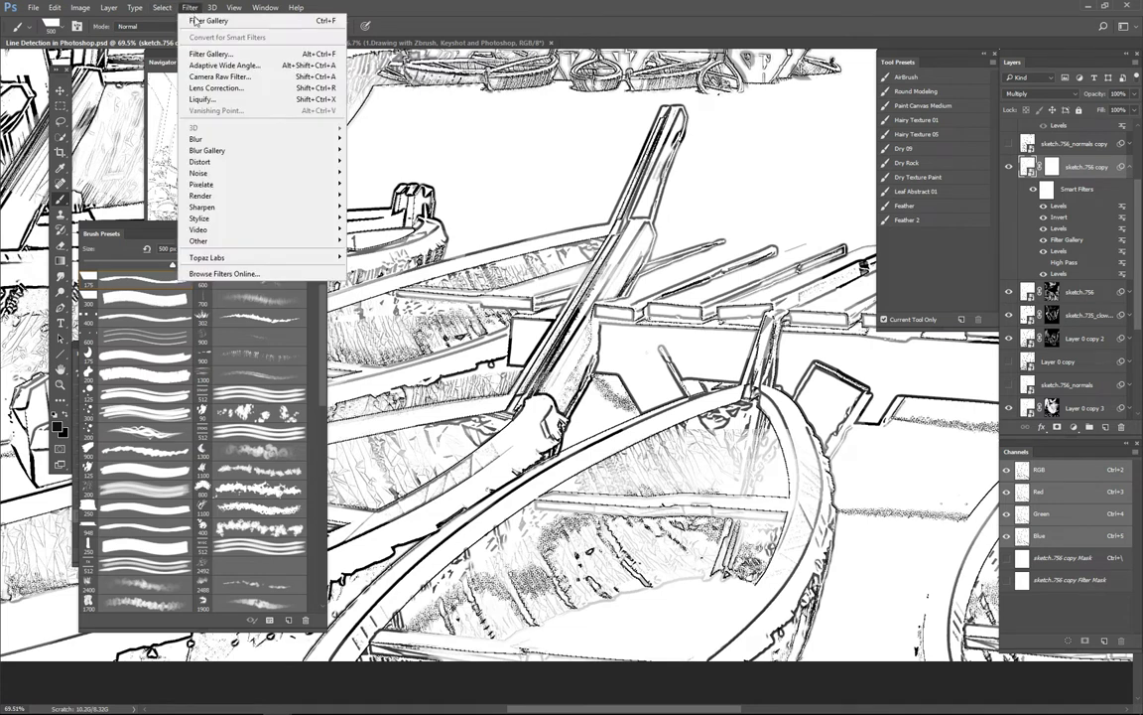
mouse_move(235, 142)
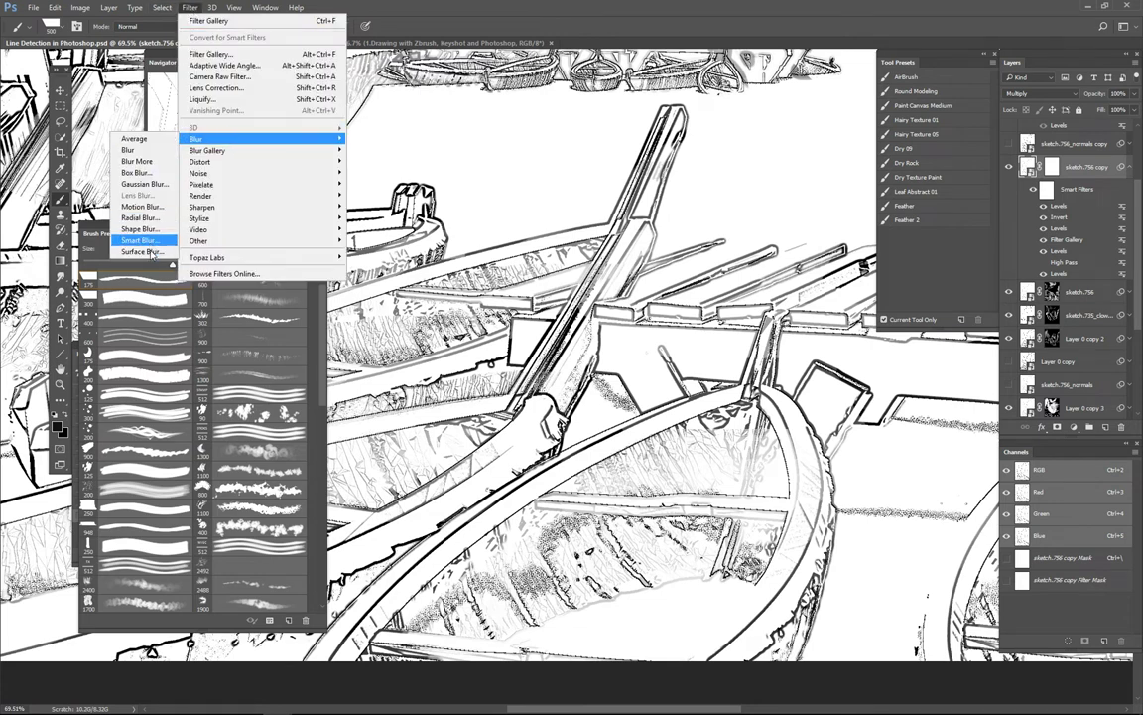
click(182, 261)
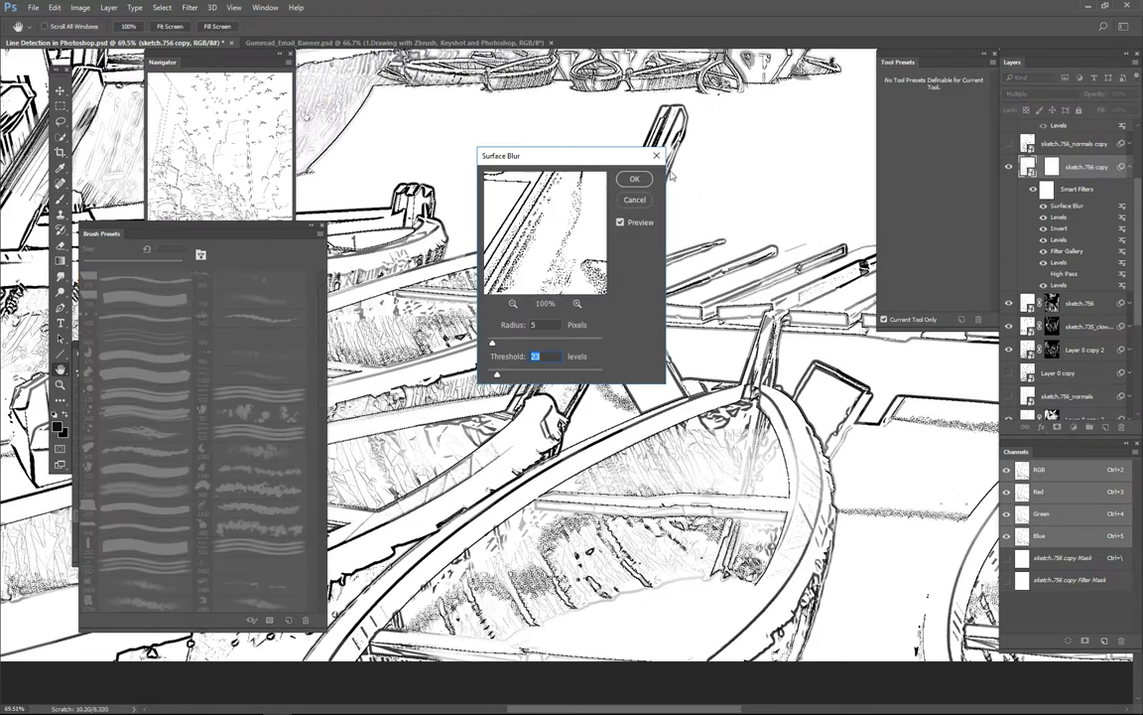
key(Return)
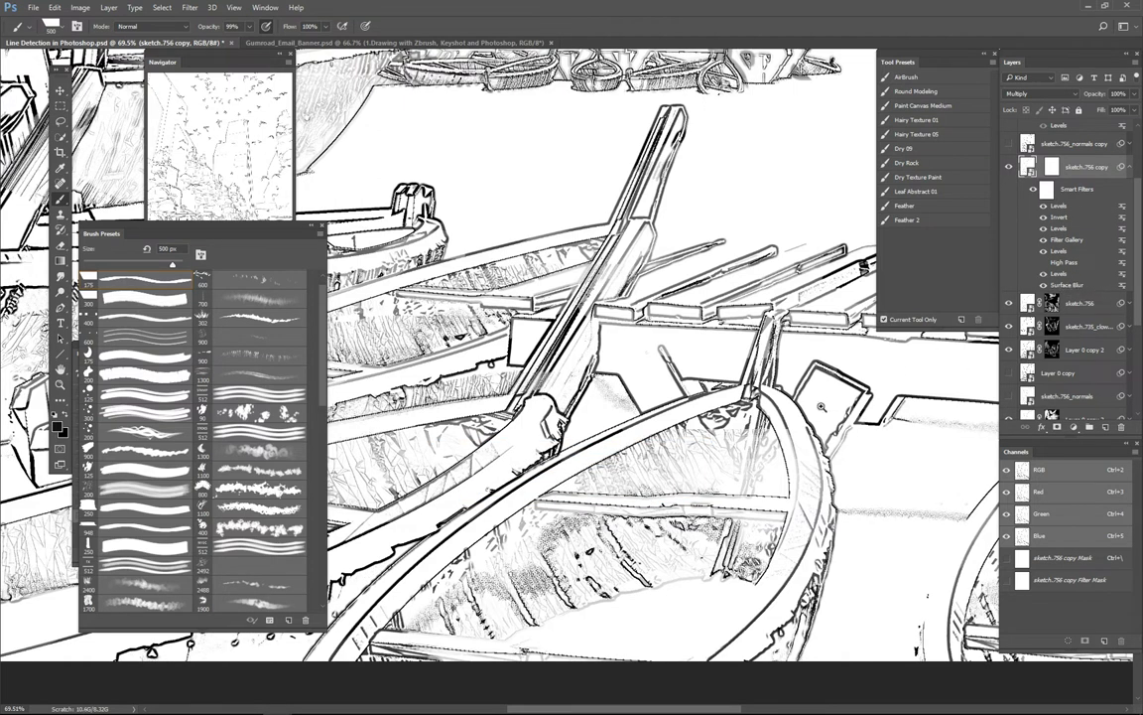
Invert the sketch.756 copy mask to black and compare the drawing with the mask disabled and enabled
drag(821, 406, 752, 468)
click(1052, 168)
drag(787, 377, 785, 385)
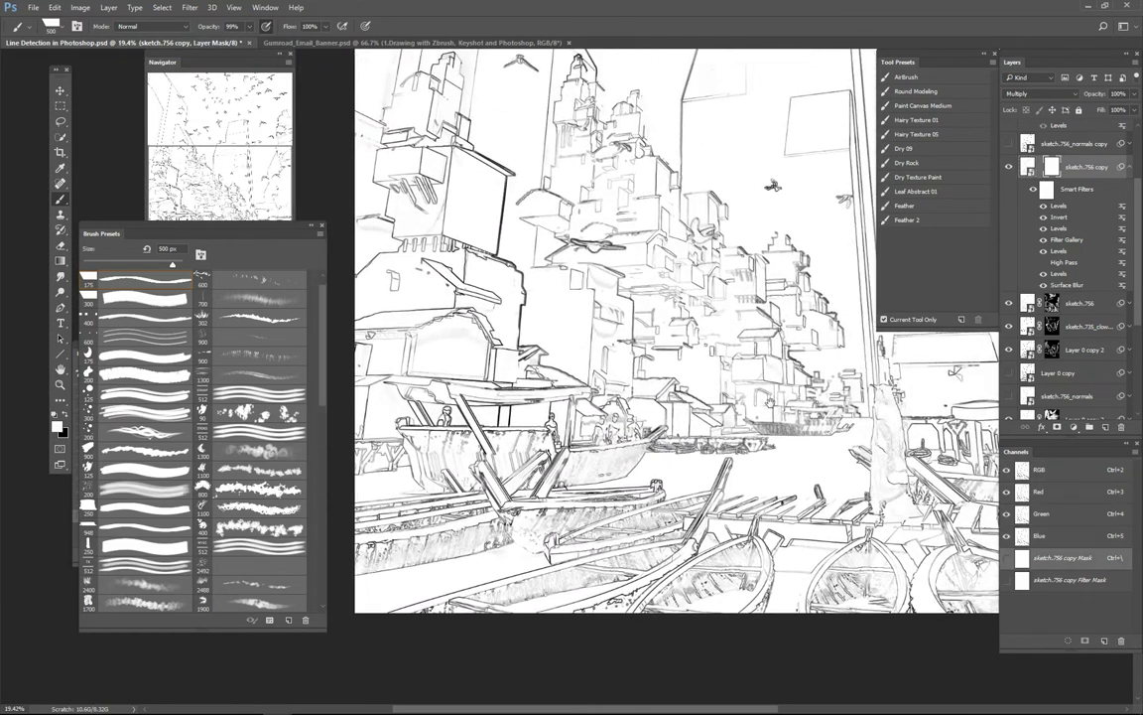
key(ctrl+i)
shift+click(1052, 167)
shift+click(1052, 166)
drag(666, 314, 609, 402)
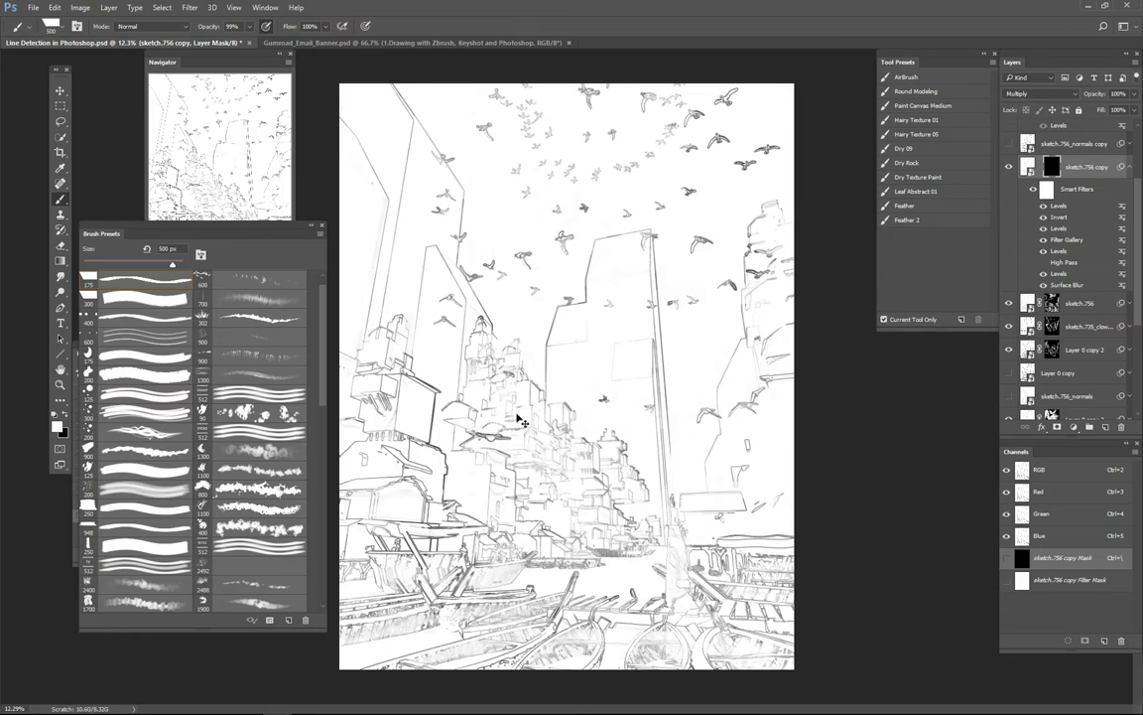
Paint the copy's mask white over the town buildings beside the central tower to strengthen their lines
drag(510, 358, 511, 434)
mouse_move(524, 388)
mouse_down()
mouse_move(521, 456)
mouse_move(537, 475)
mouse_up()
key(bracketleft)
drag(551, 337, 555, 504)
key(bracketleft)
key(bracketleft)
key(bracketright)
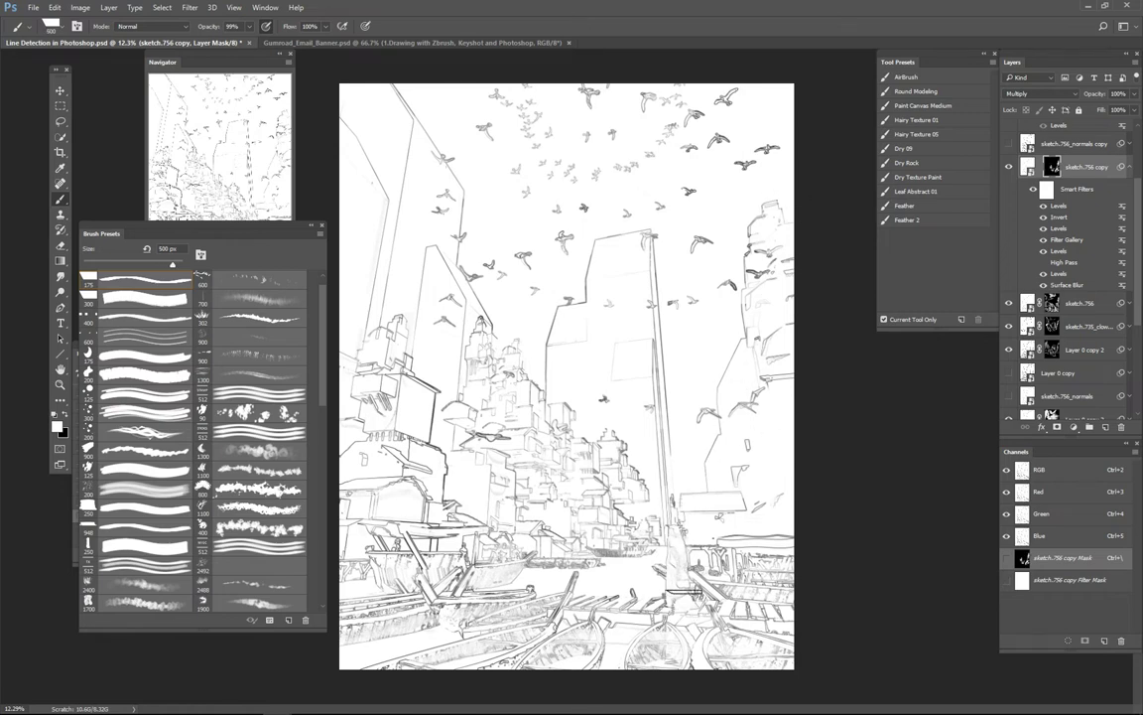
Extend the white painting on the copy's mask across the foreground boats and jetty with varied brush sizes
key(bracketright)
key(bracketleft)
key(bracketleft)
key(bracketleft)
key(bracketright)
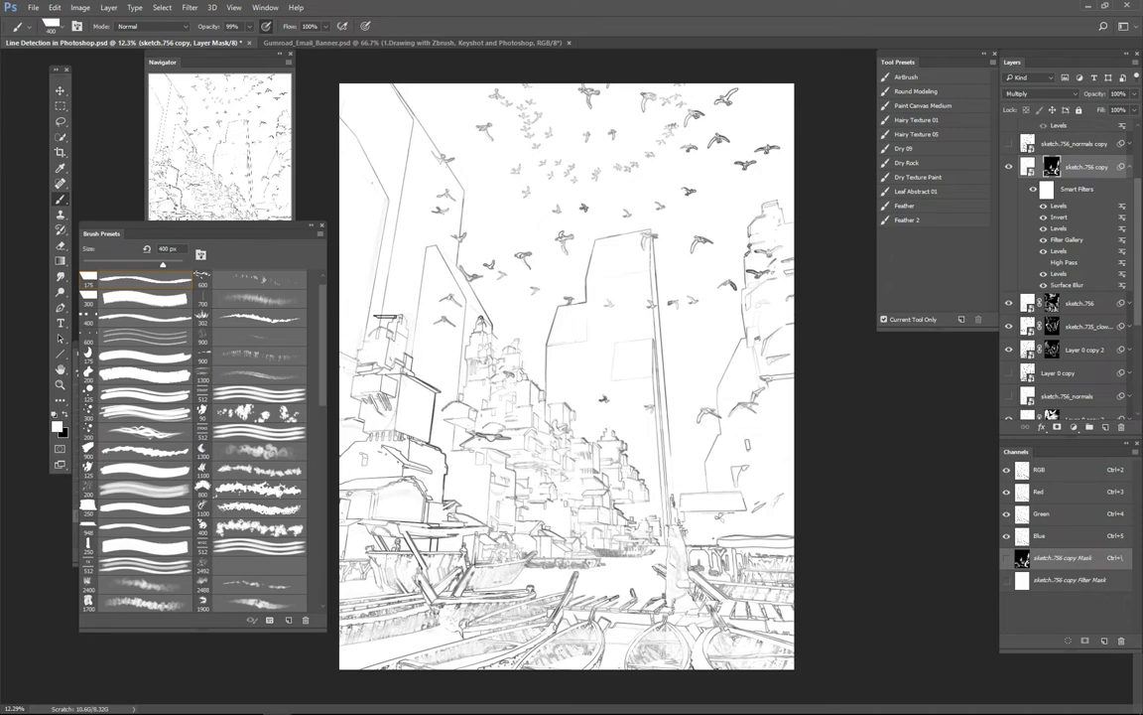
key(bracketleft)
key(bracketright)
key(bracketleft)
key(bracketleft)
key(bracketleft)
key(bracketright)
Refine the copy's mask in white around the mast, the figure at its foot and nearby boats with a 150 to 250 px brush
scroll(677, 584, up, 6)
key(bracketleft)
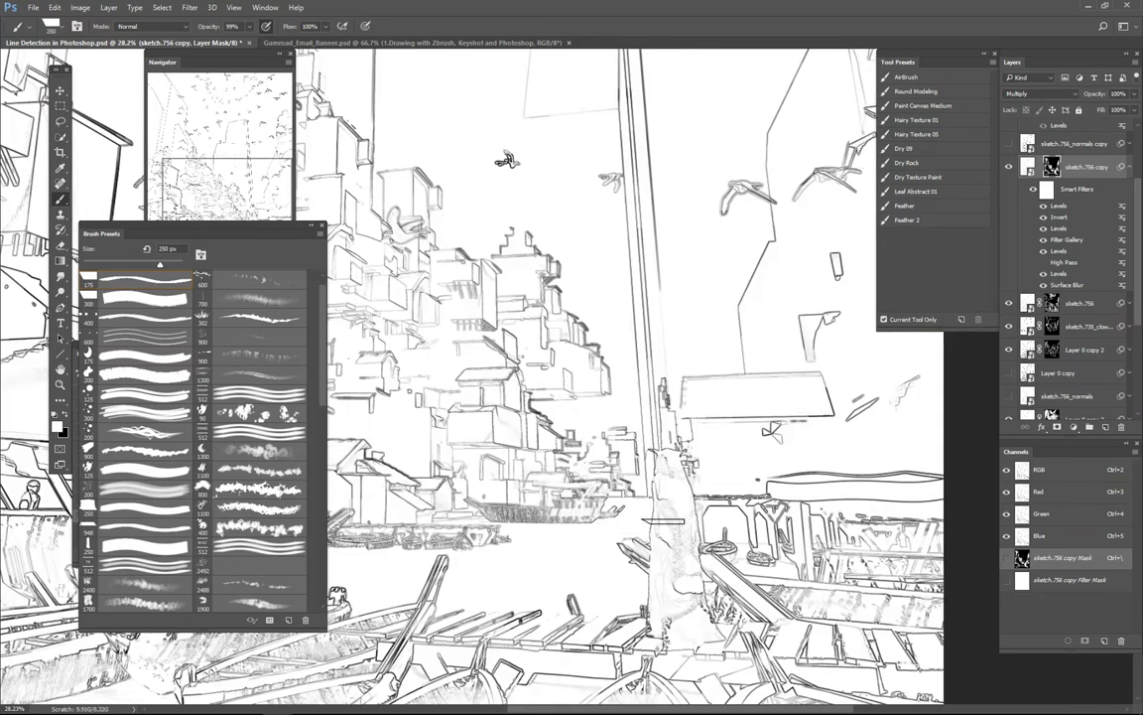
scroll(665, 526, down, 3)
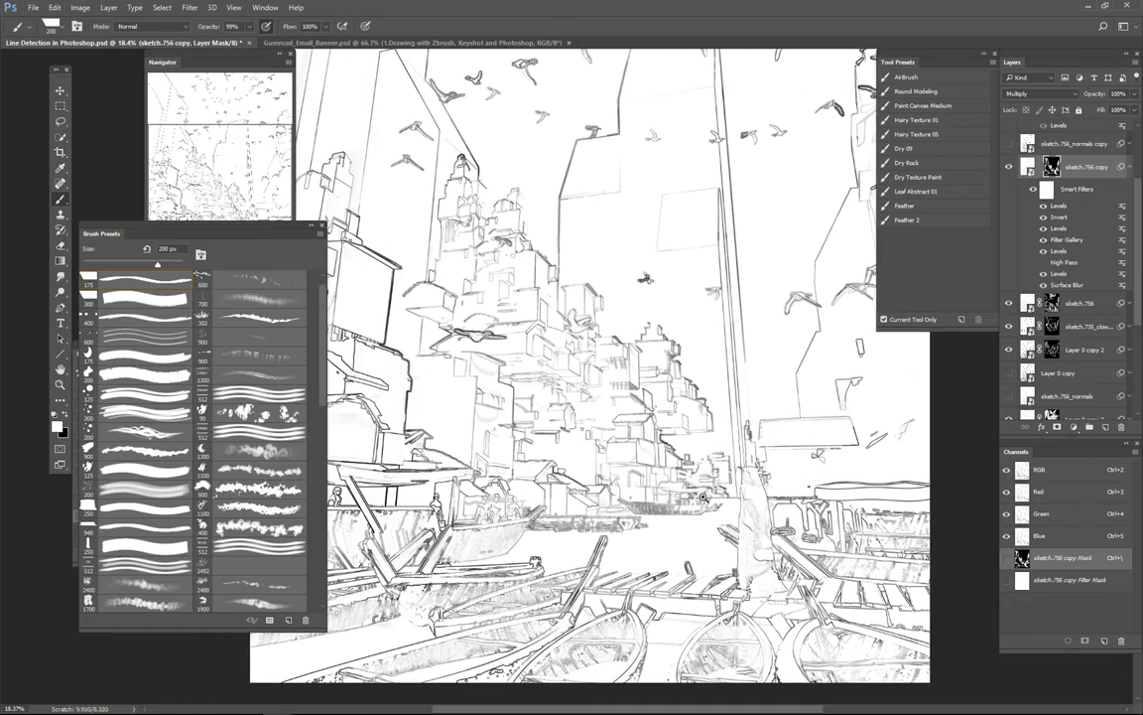
key(bracketleft)
scroll(612, 449, down, 2)
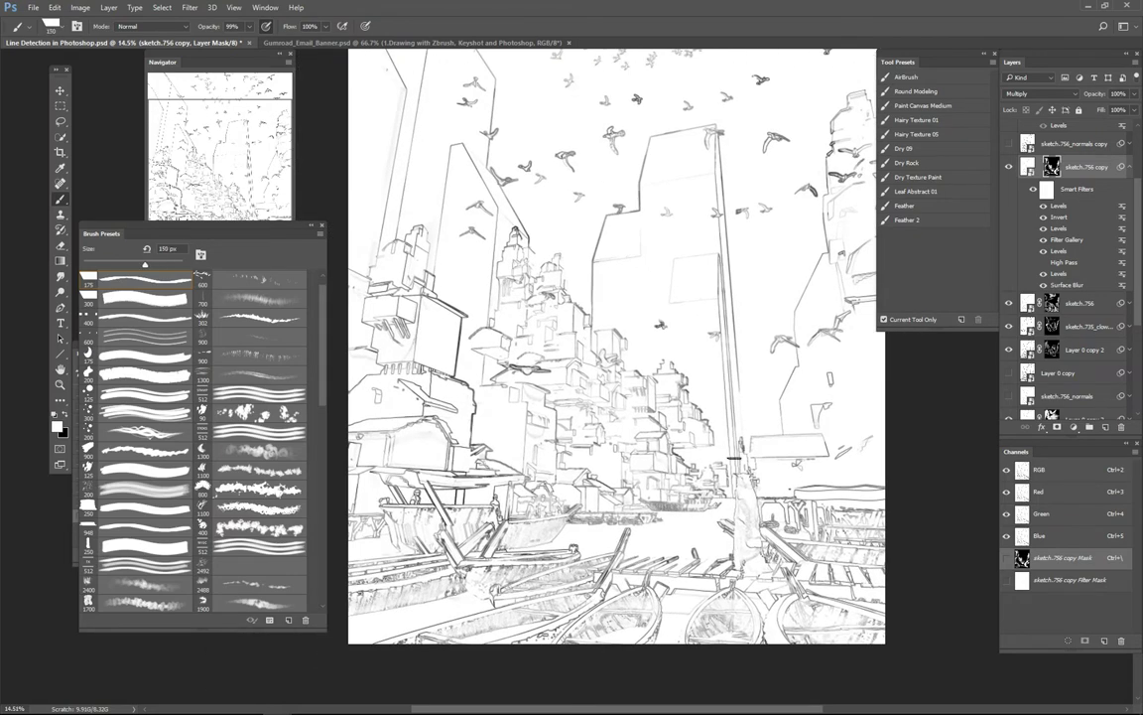
key(bracketleft)
scroll(718, 474, up, 1)
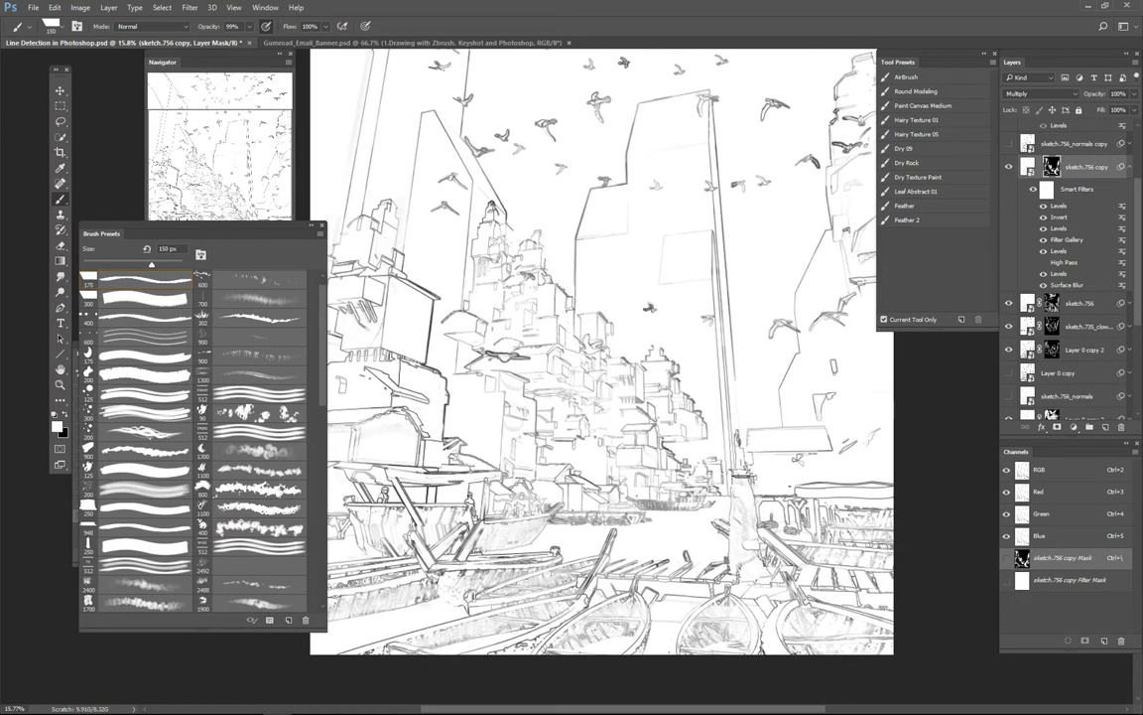
key(bracketright)
key(bracketright)
scroll(799, 500, down, 2)
drag(1134, 223, 1136, 189)
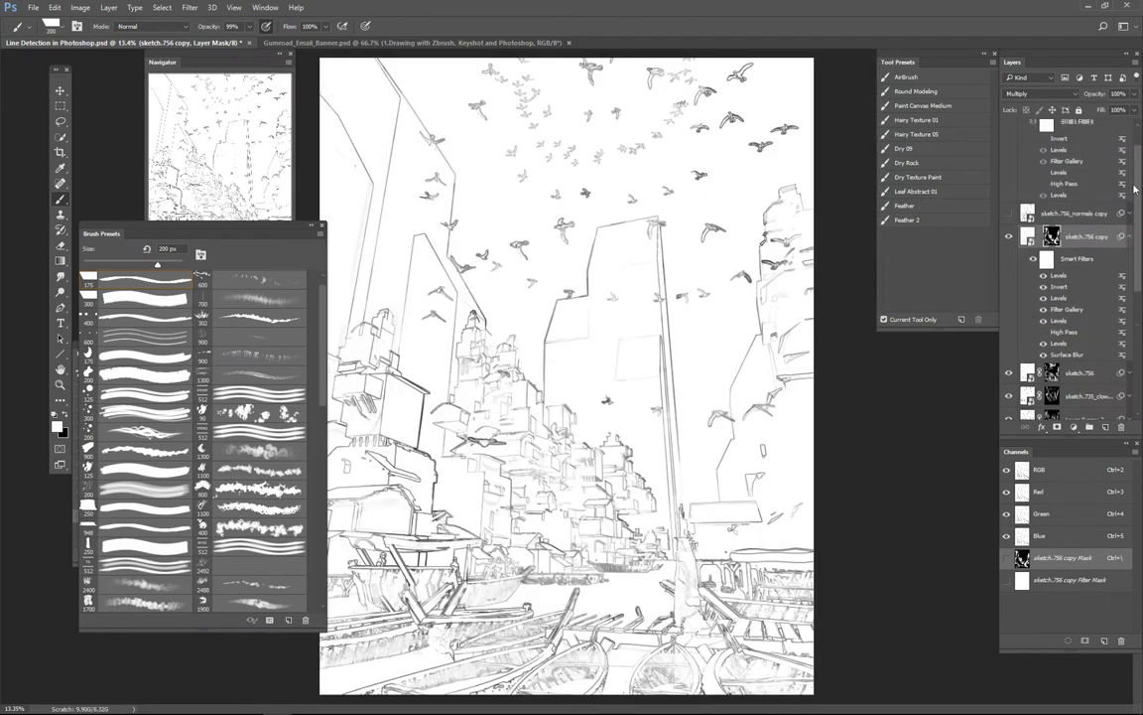
Show and select the sketch.756_normals copy layer to examine its lines over the town and boats
click(1009, 219)
click(1010, 220)
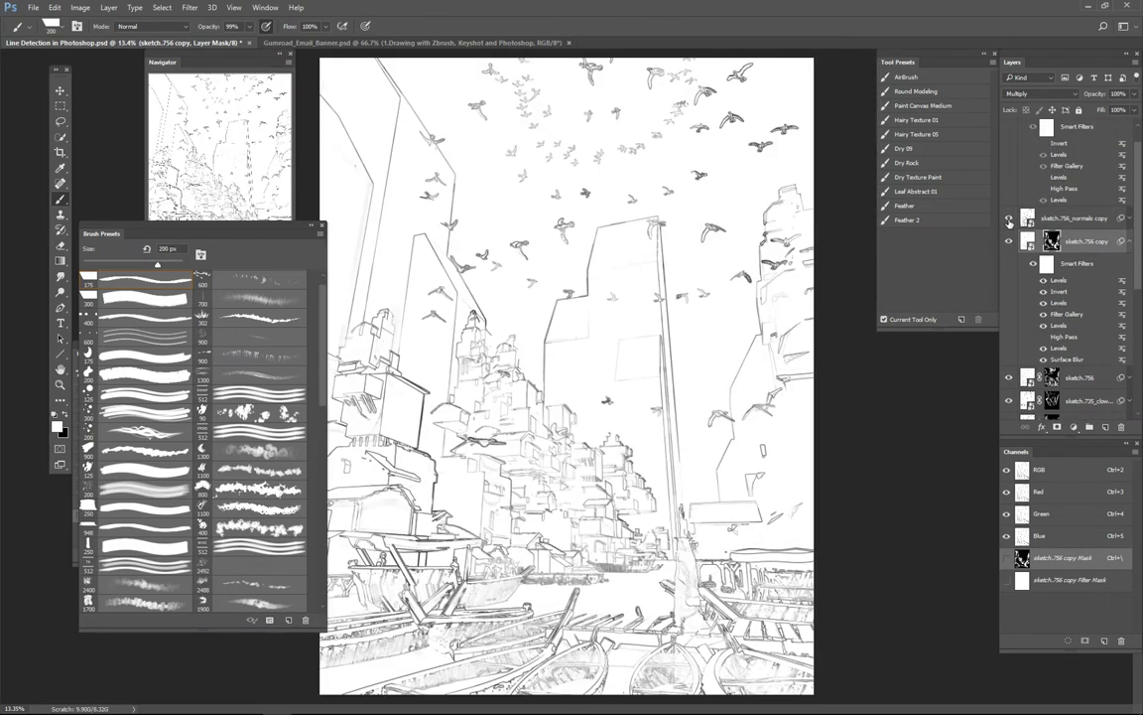
click(1010, 220)
click(1059, 219)
mouse_move(673, 491)
mouse_down()
mouse_move(807, 437)
mouse_move(901, 342)
mouse_up()
scroll(855, 374, down, 2)
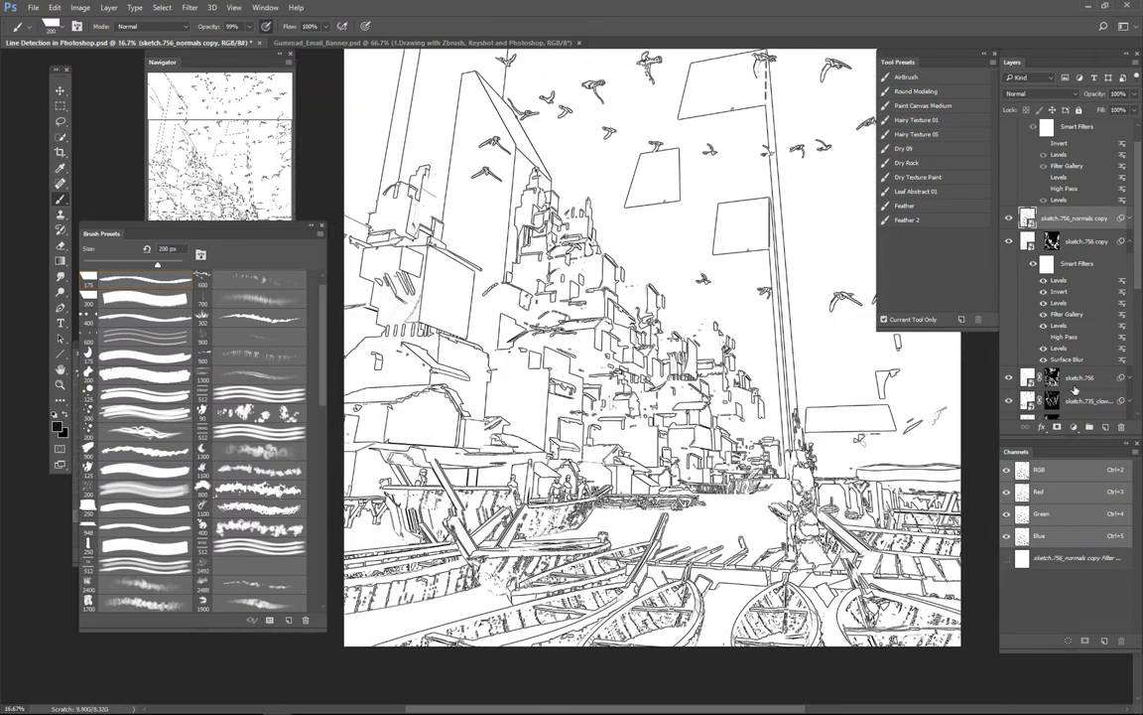
Set the sketch.756_normals copy layer to Multiply and hide it behind a black layer mask
click(1040, 93)
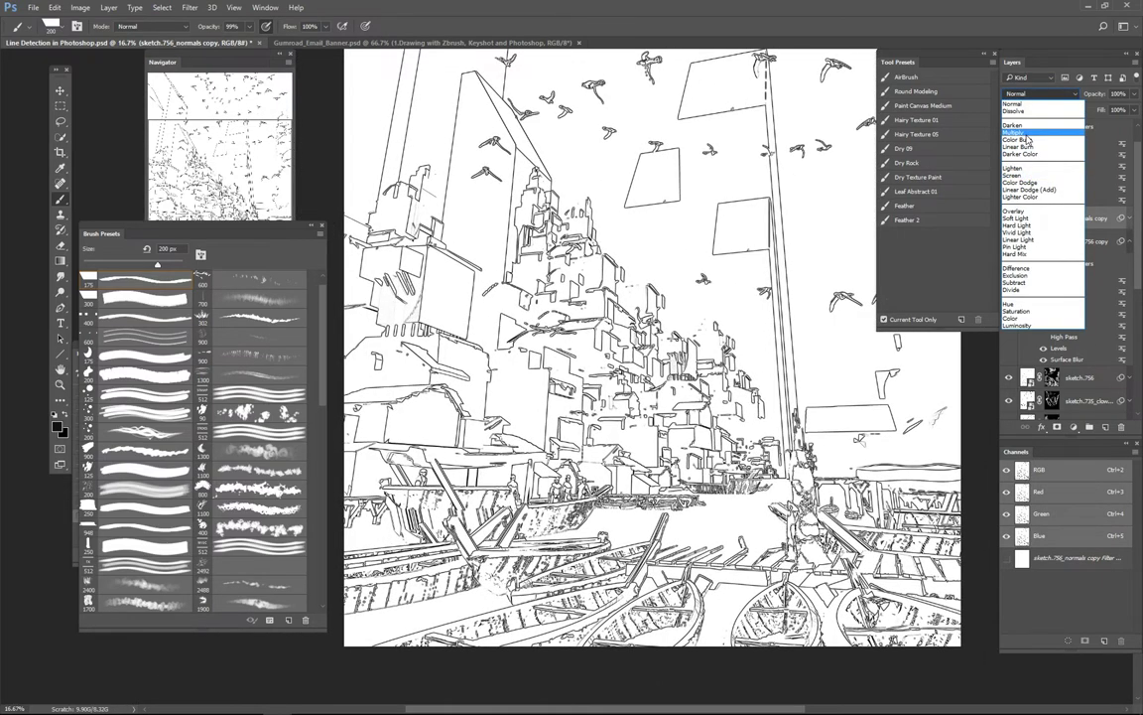
click(1022, 129)
alt+click(1058, 427)
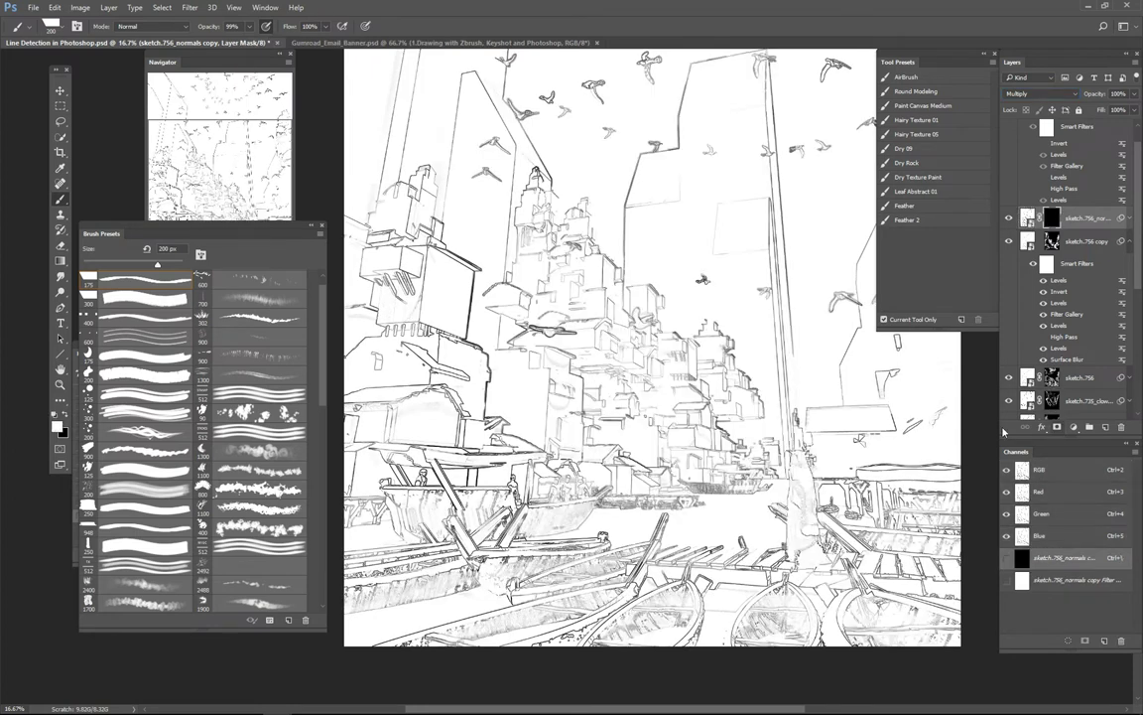
Paint white on the sketch.756_normals copy mask over the town buildings to bring in their lines
key(bracketright)
key(Tab)
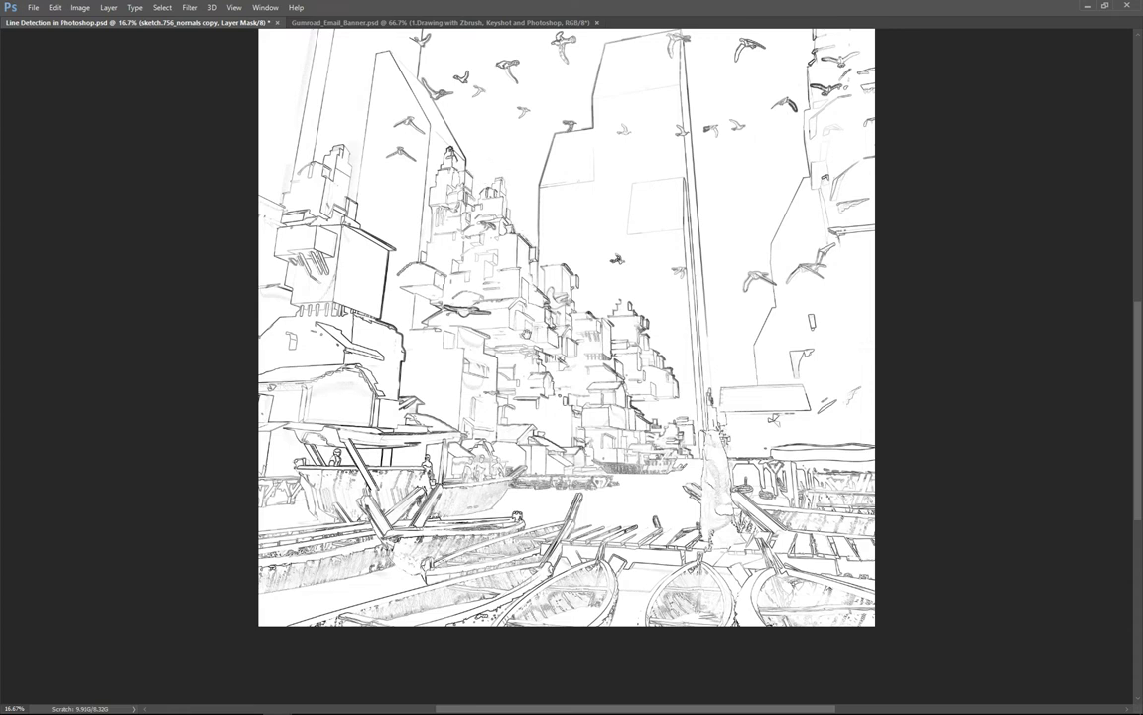
drag(475, 300, 562, 268)
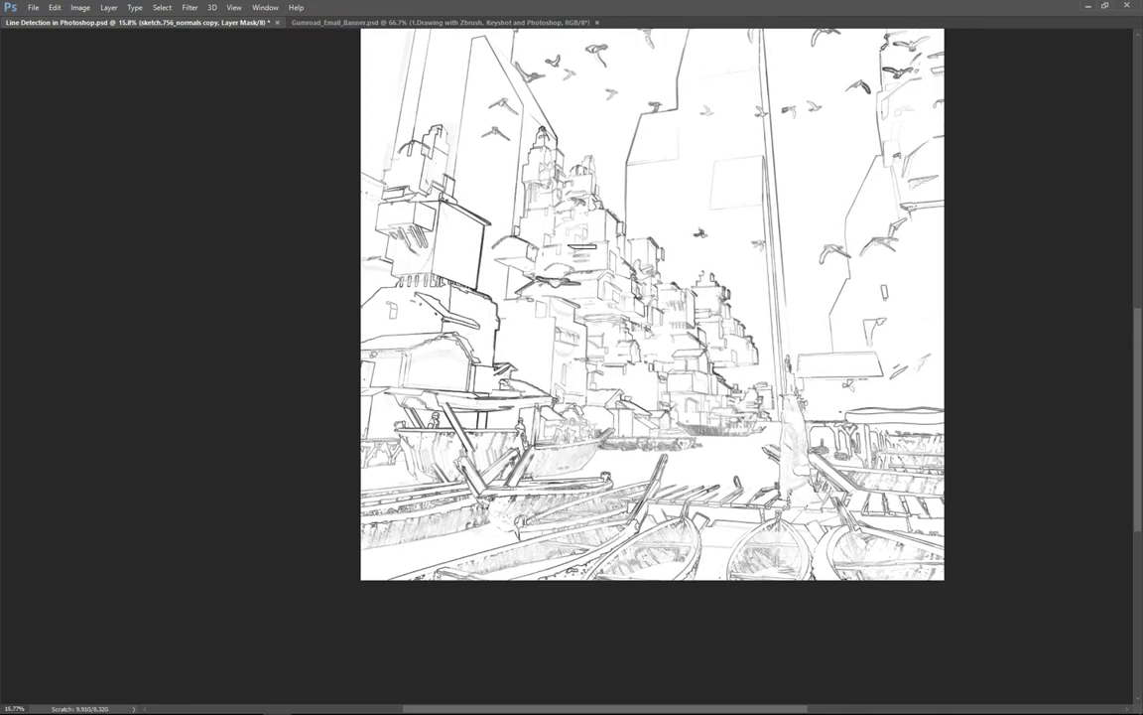
key(z)
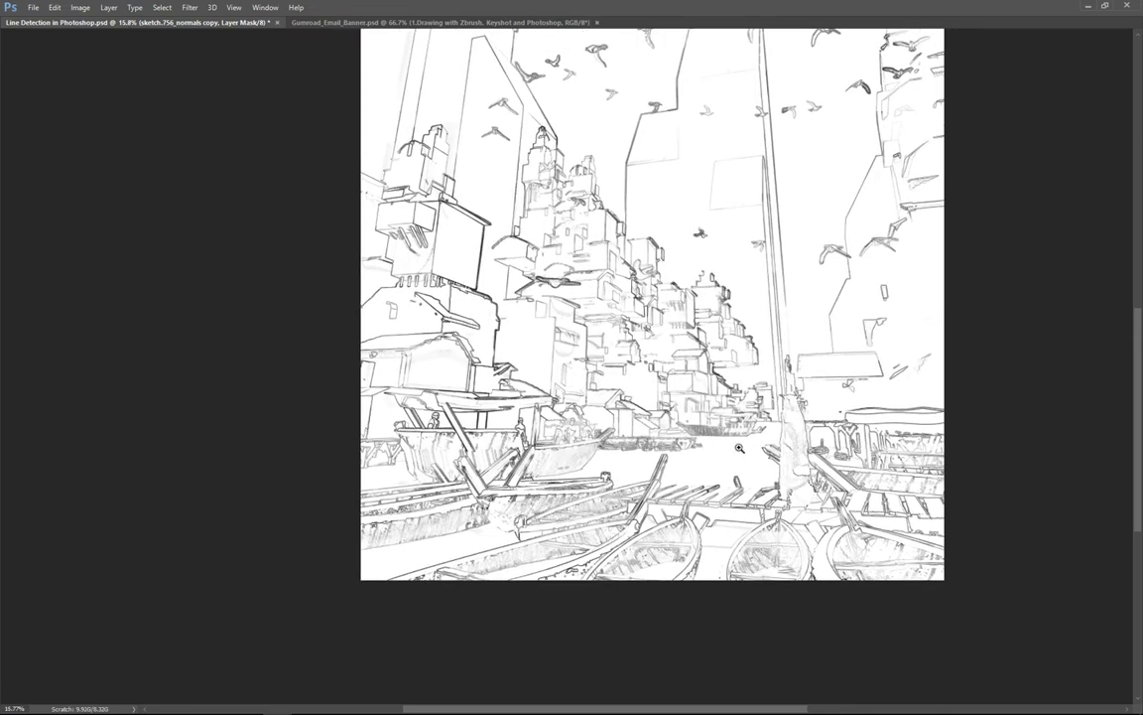
drag(739, 448, 613, 432)
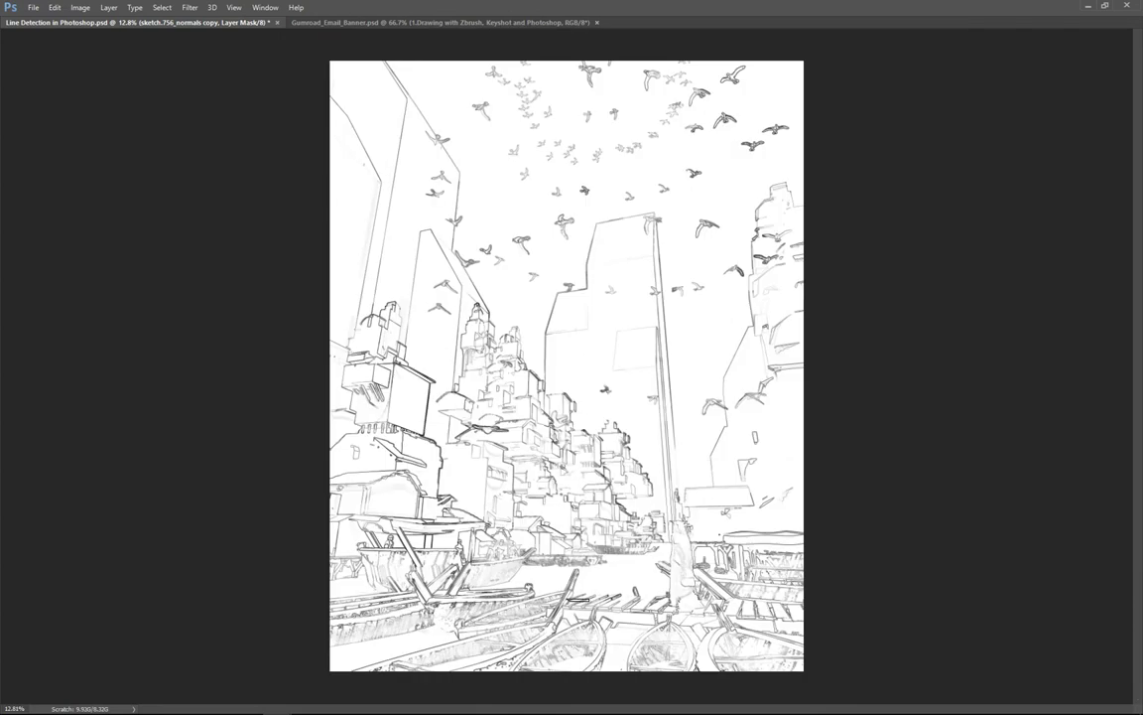
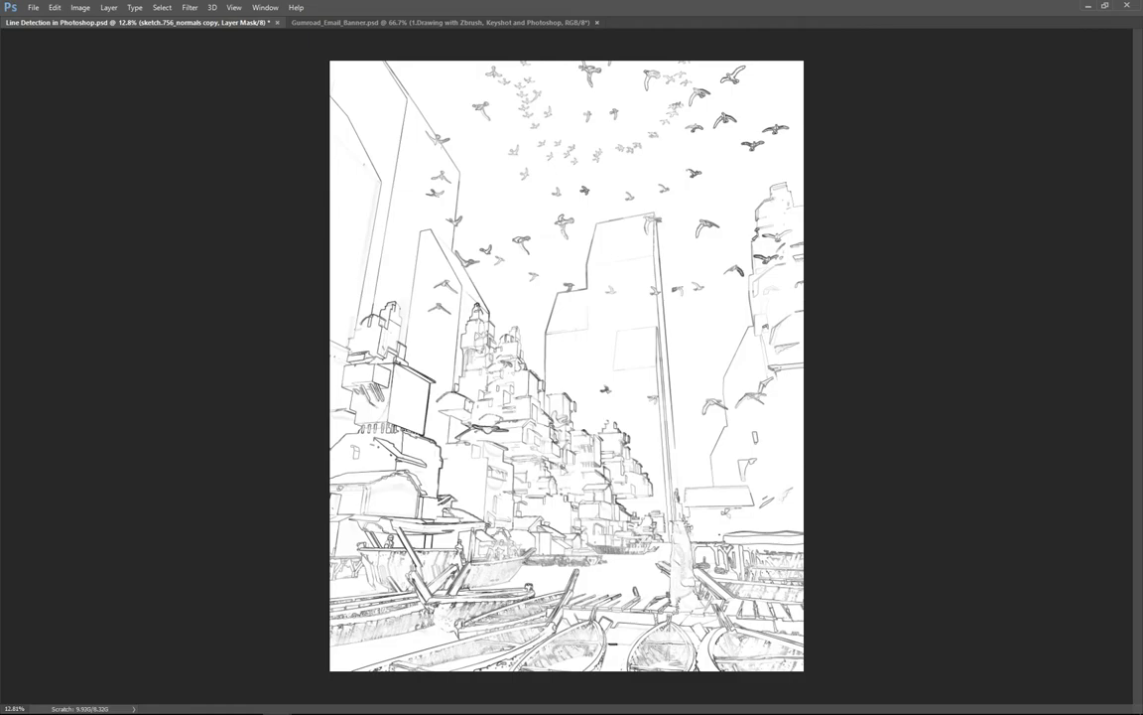
Extend the sketch.756_normals copy mask painting over the foreground boats and jetty, checking the lines up close
drag(584, 657, 759, 645)
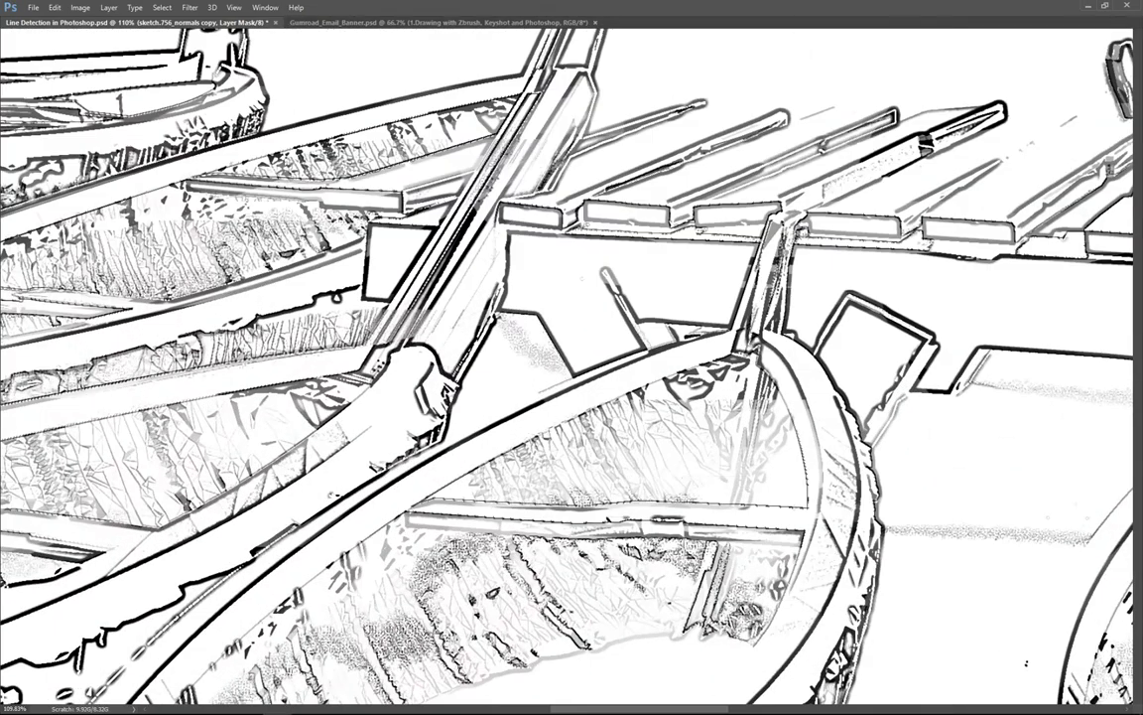
drag(965, 335, 649, 417)
drag(924, 365, 871, 380)
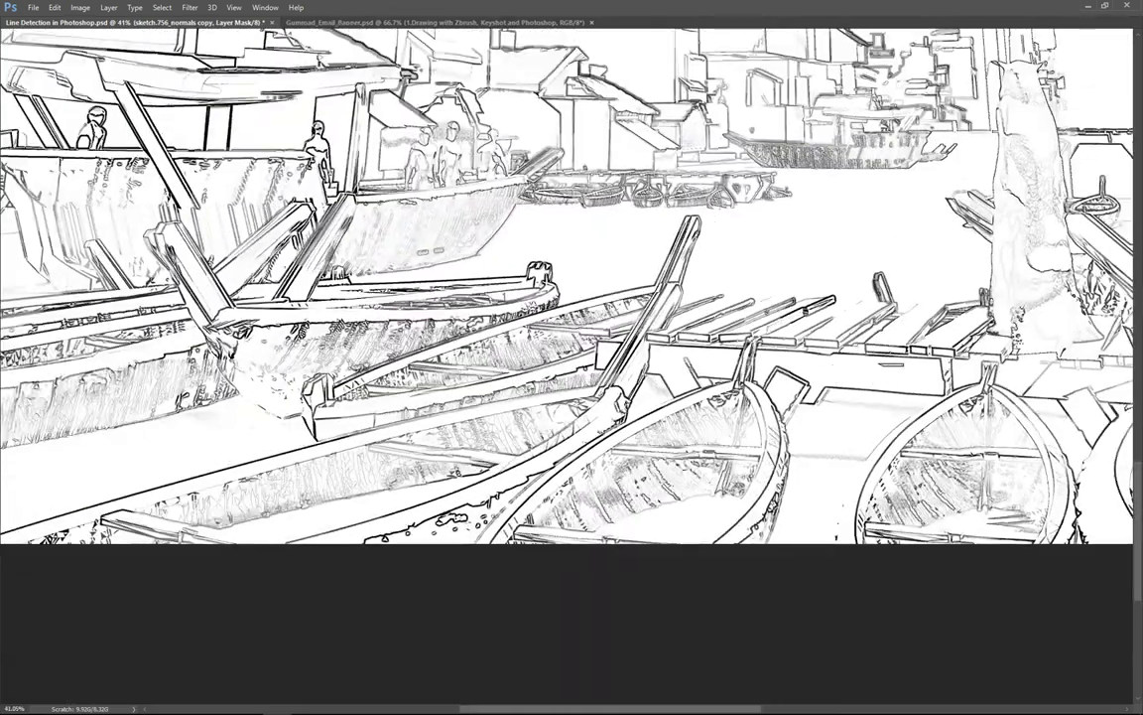
drag(778, 385, 752, 386)
drag(751, 300, 604, 318)
scroll(754, 368, down, 3)
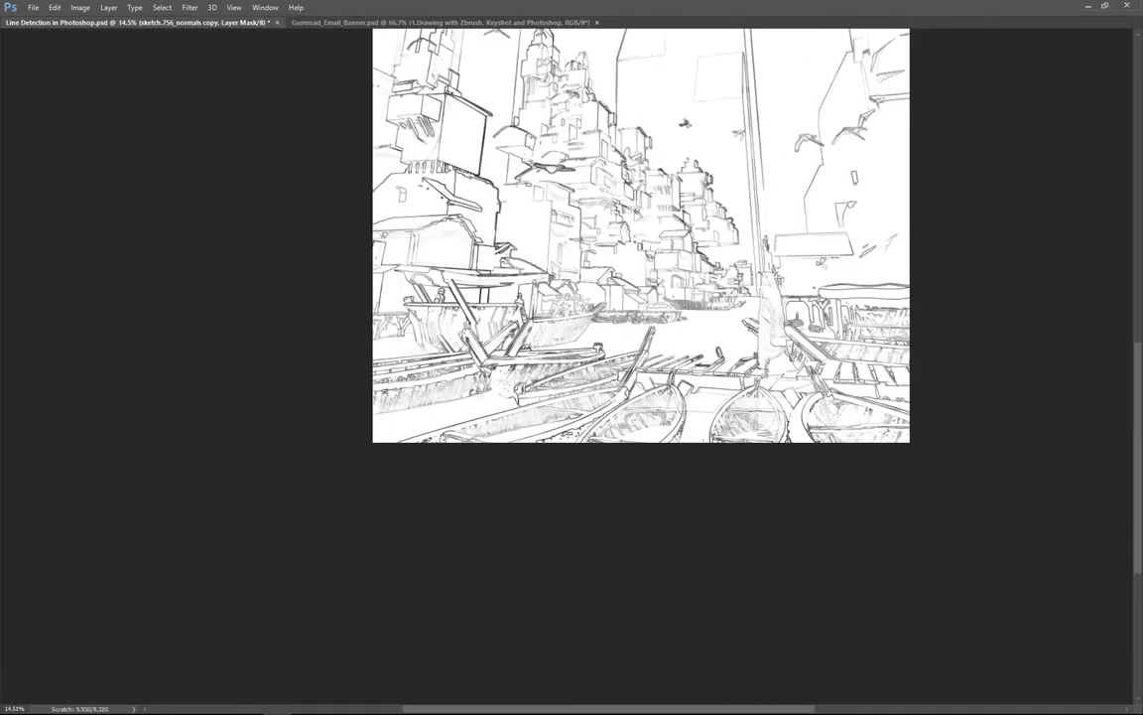
Finish the sketch.756_normals copy mask around the moored boats and central tower, and review the whole drawing
drag(836, 345, 832, 399)
drag(833, 404, 816, 405)
drag(906, 309, 792, 466)
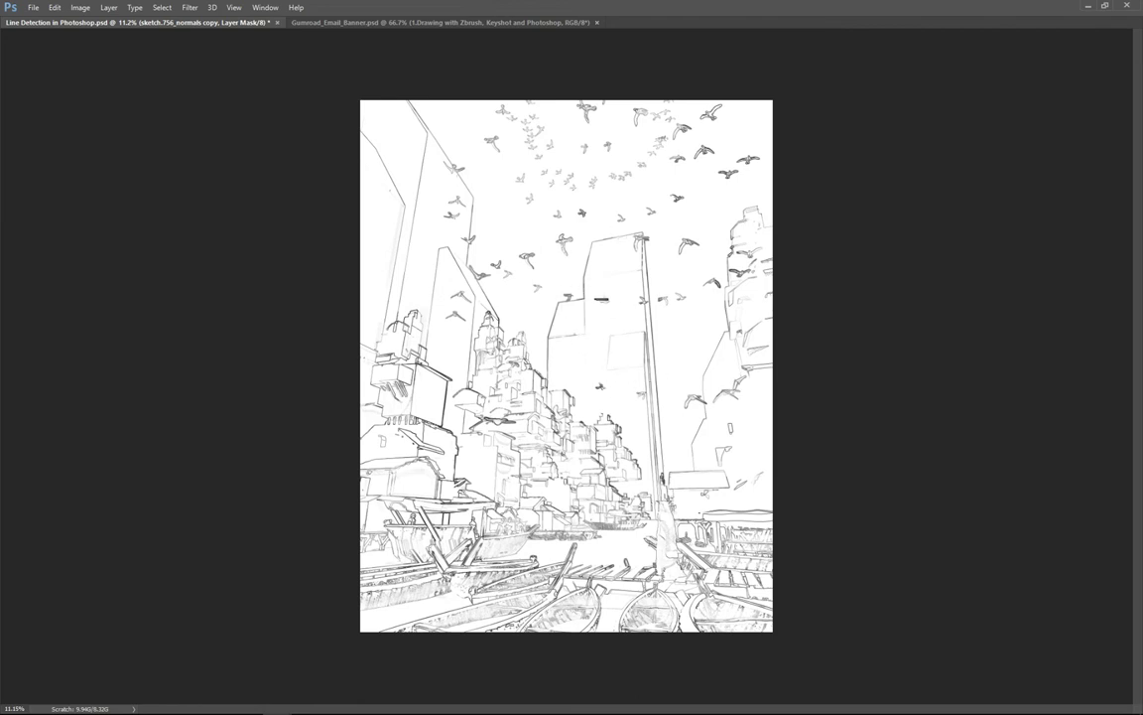
scroll(655, 355, down, 2)
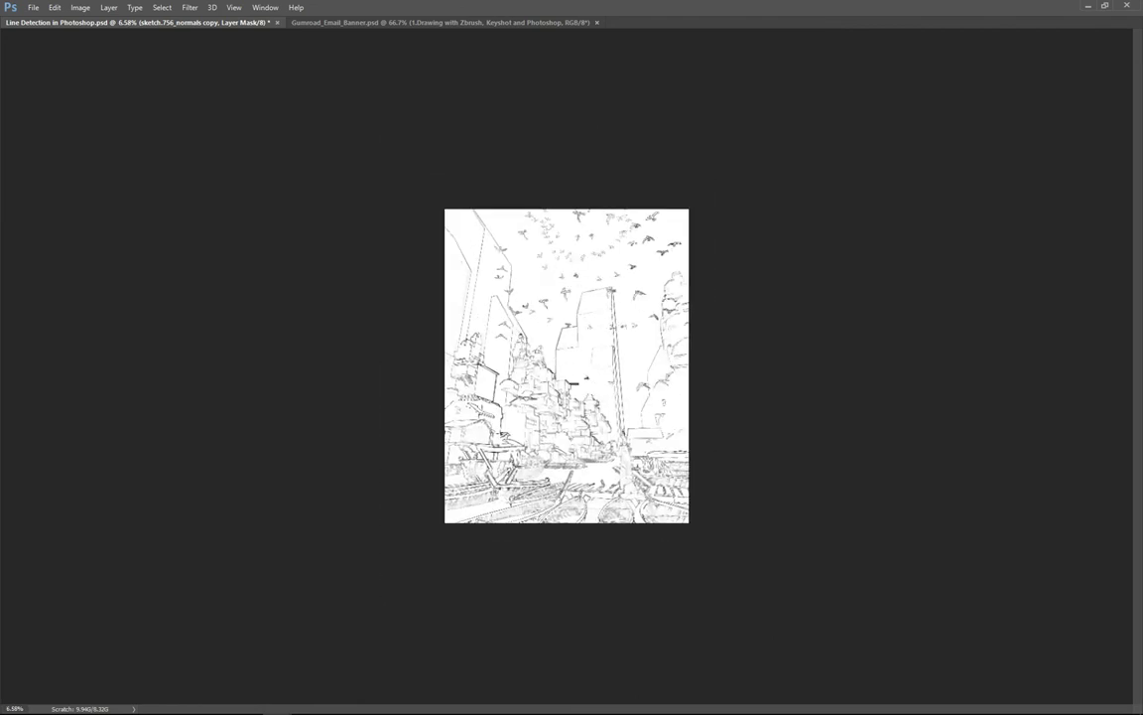
scroll(573, 382, up, 2)
key(Tab)
key(Tab)
scroll(694, 346, up, 1)
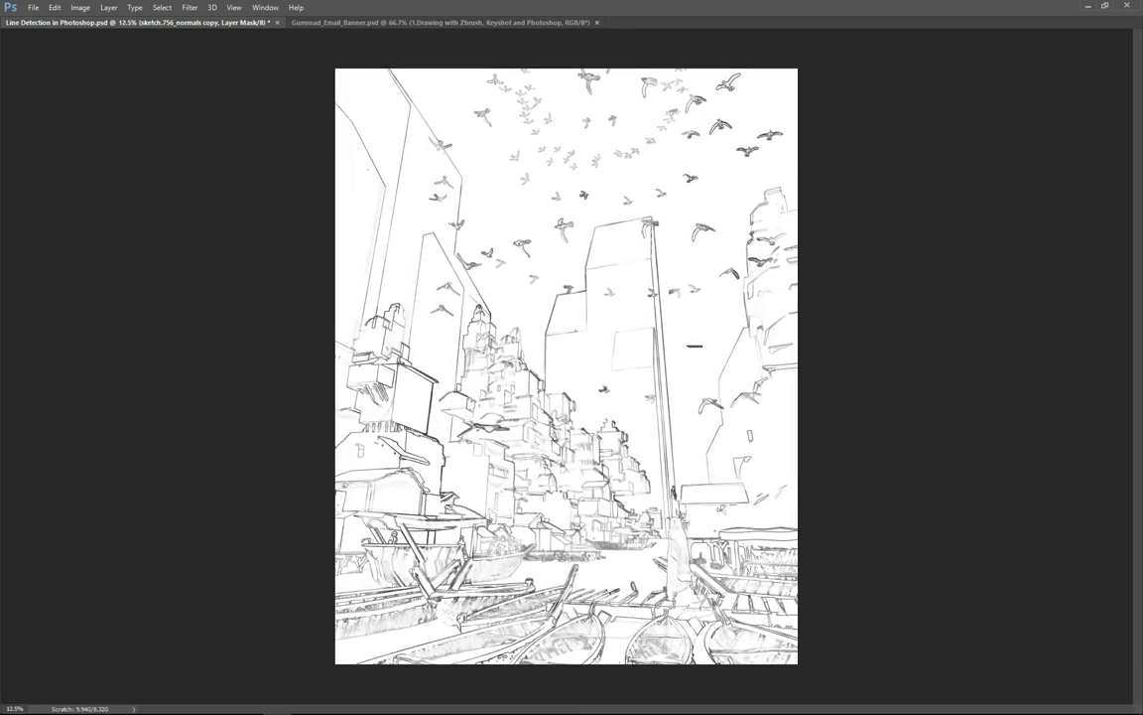
key(Tab)
scroll(1133, 144, up, 1)
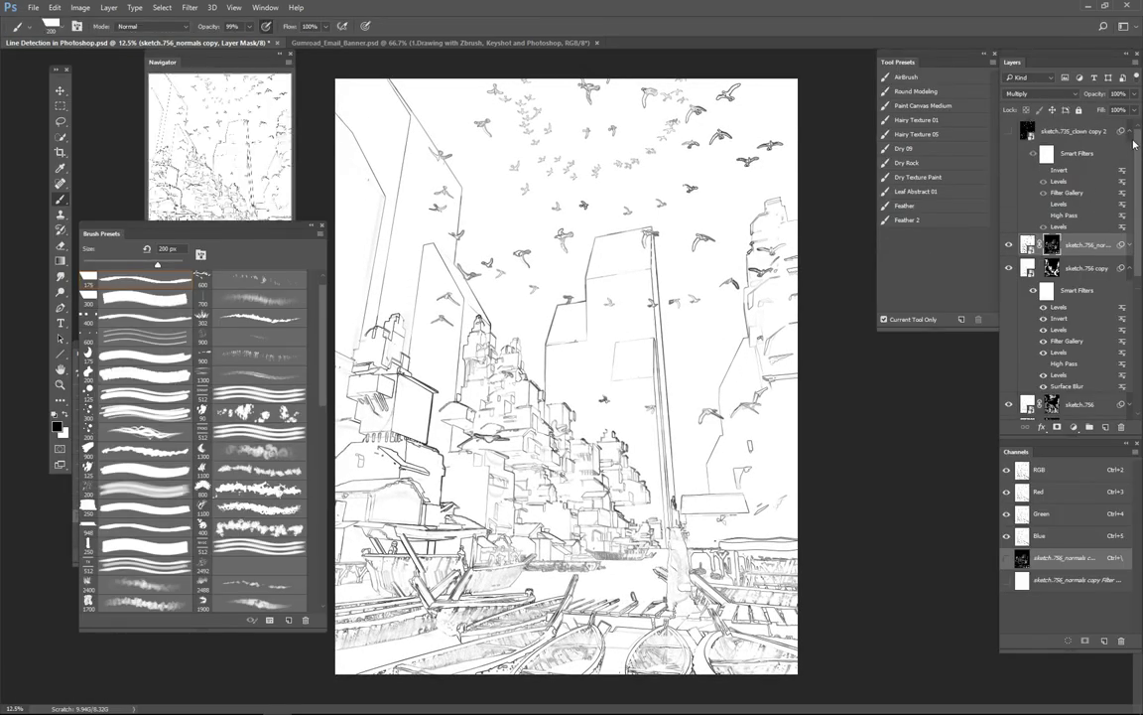
Add a Levels adjustment layer above sketch.756_normals copy and set its black input to 121 and white input to 179
key(ctrl+l)
key(Return)
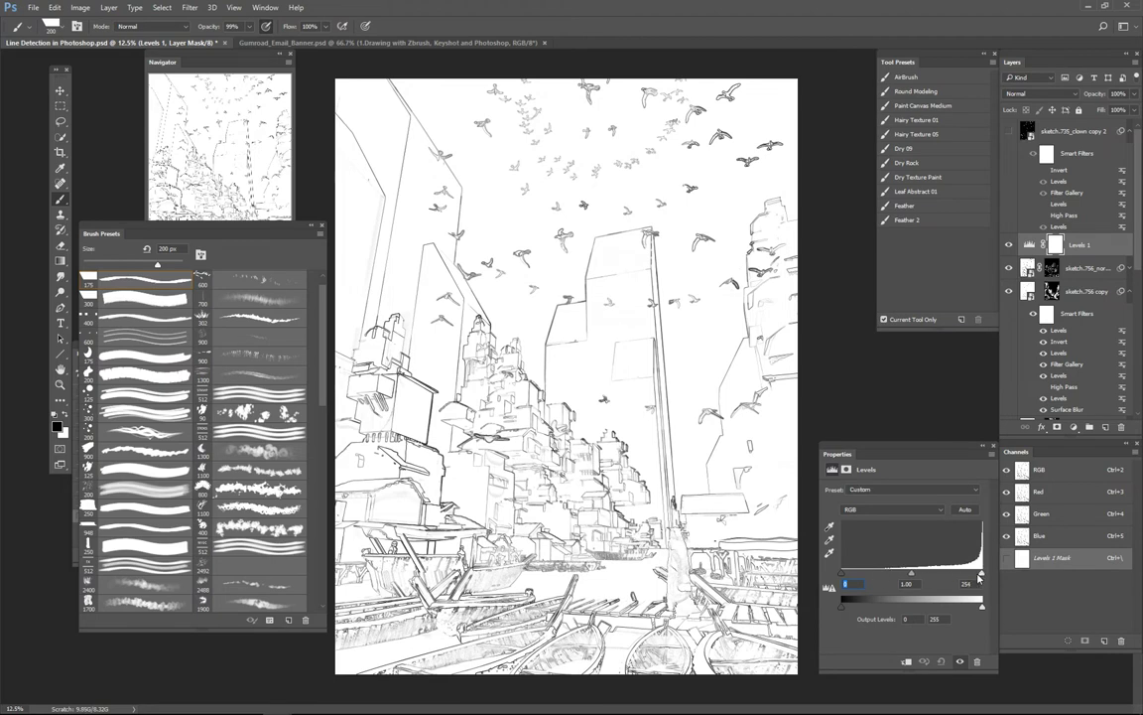
drag(980, 578, 948, 577)
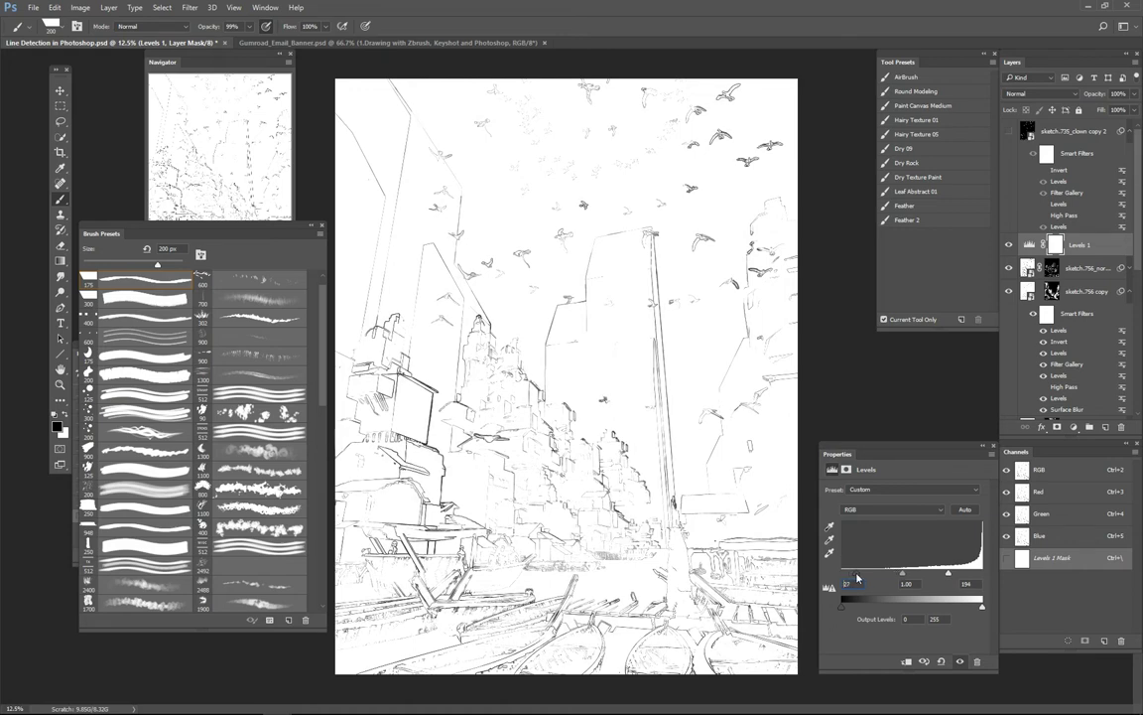
drag(843, 575, 948, 577)
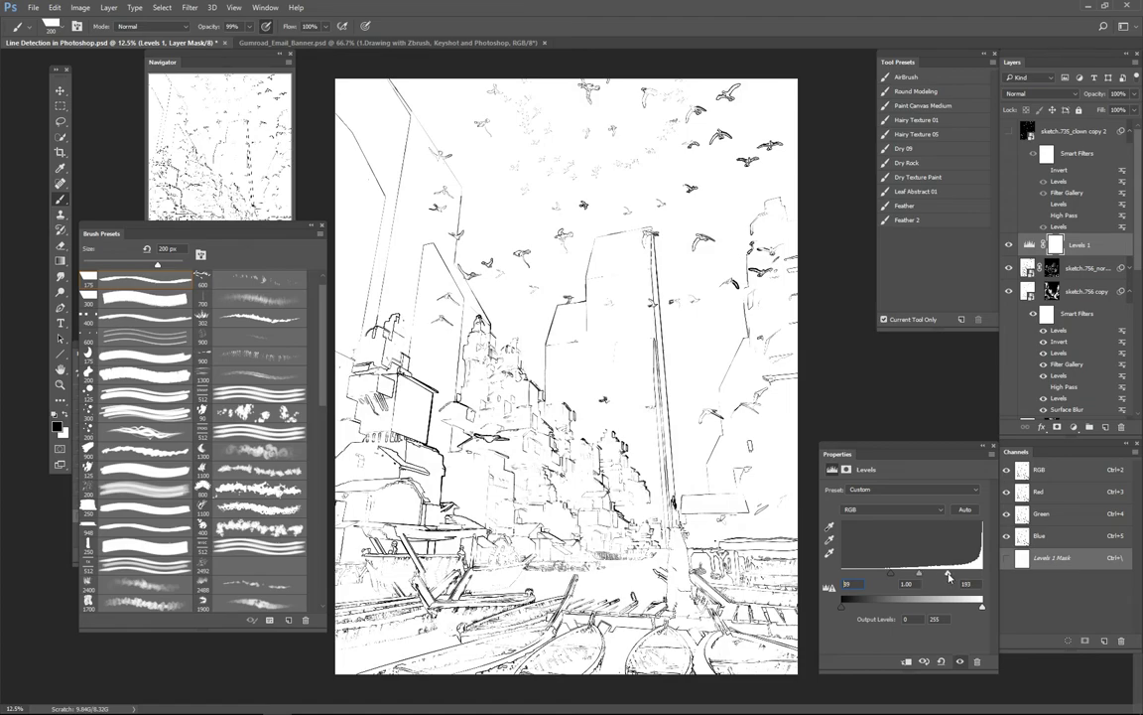
drag(610, 640, 824, 464)
drag(892, 576, 942, 576)
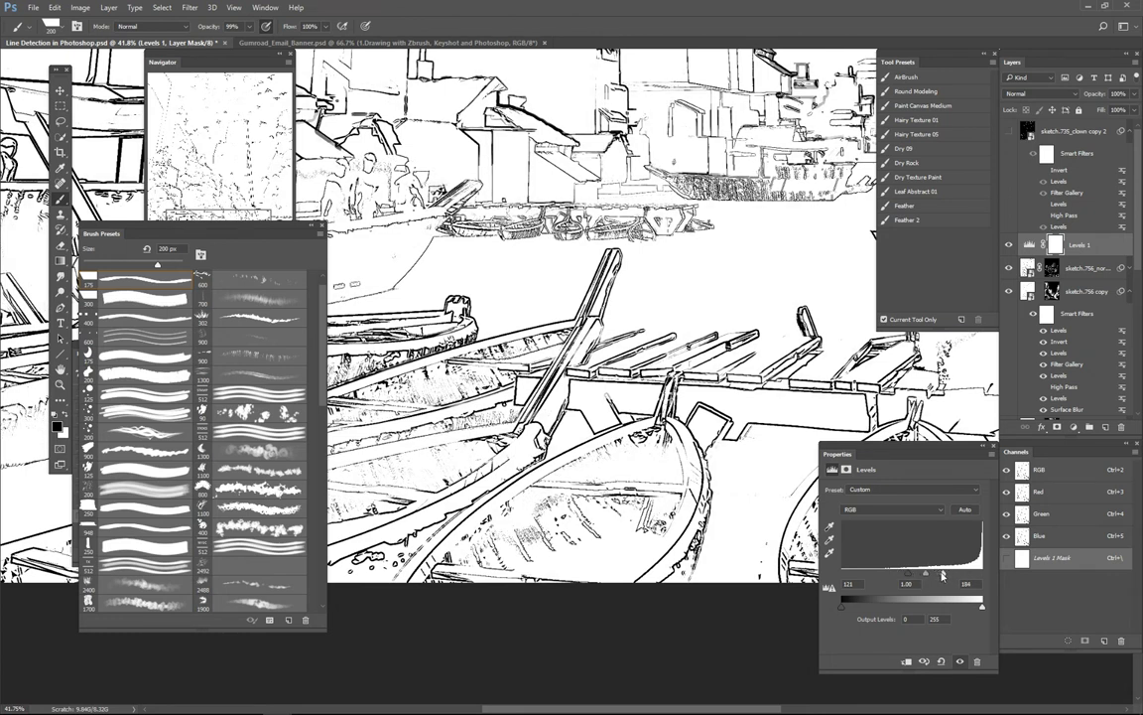
Set the Levels 1 layer's blend mode to Lighten and invert its mask to black
click(1041, 93)
click(1027, 174)
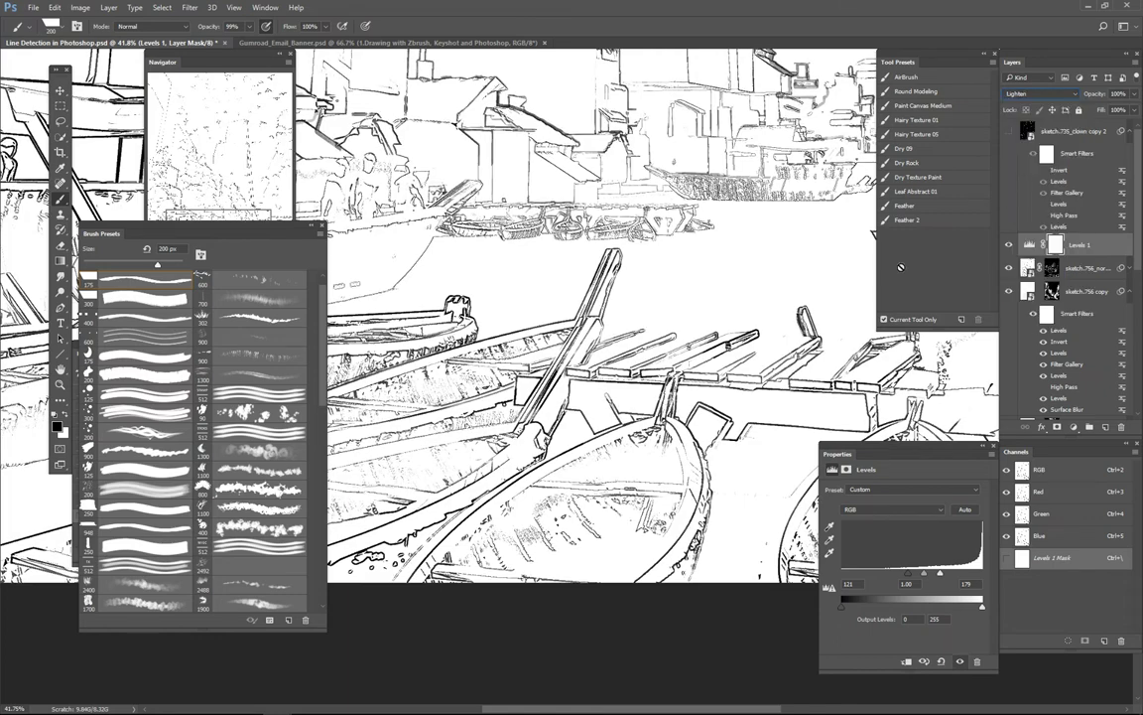
key(ctrl+minus)
click(1052, 246)
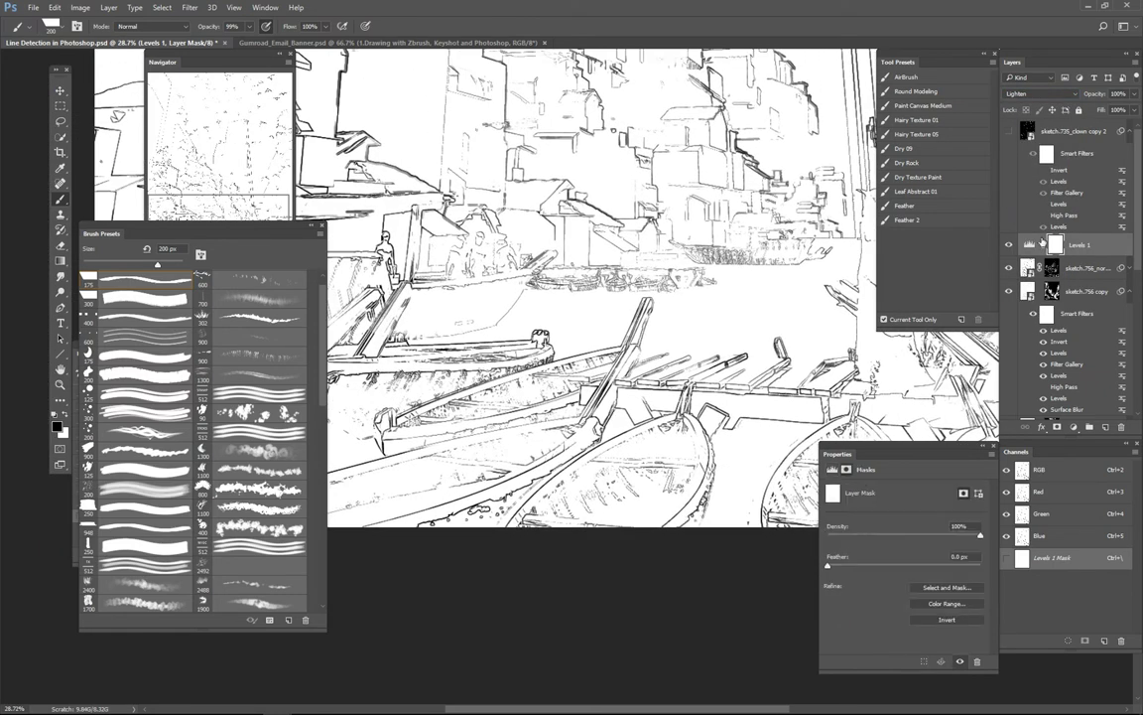
key(ctrl+i)
Paint the Levels 1 mask white with a 400 px brush to clean up grey texture around the boats
key(ctrl+minus)
key(bracketright)
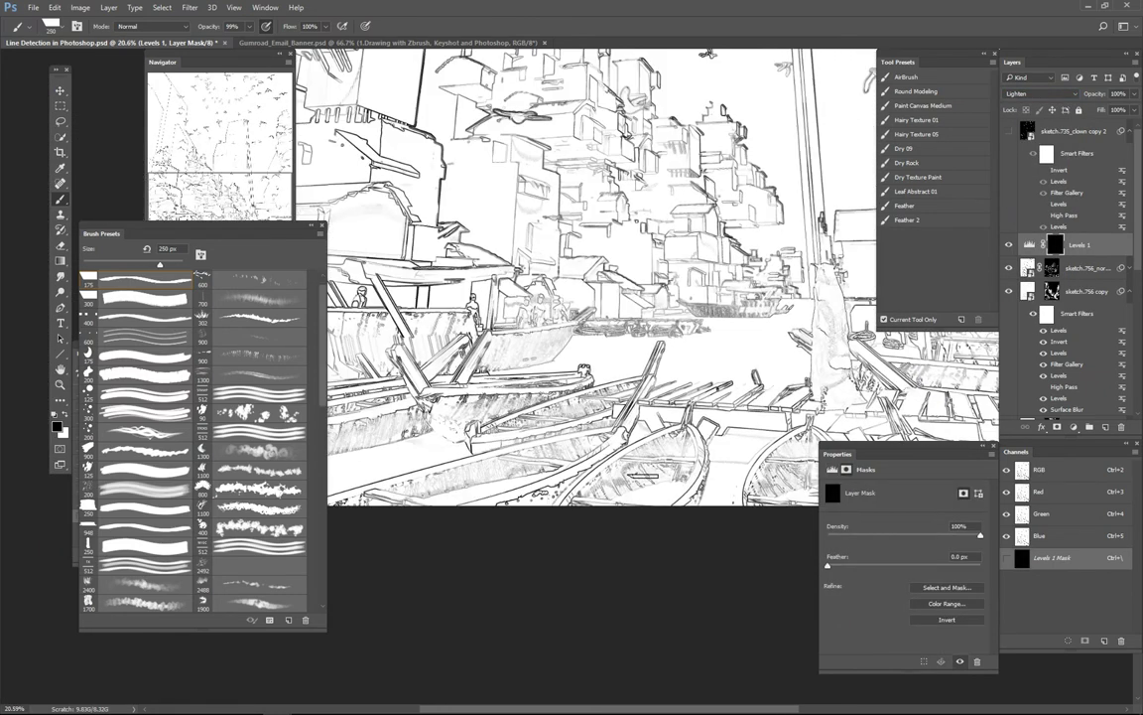
key(ctrl+plus)
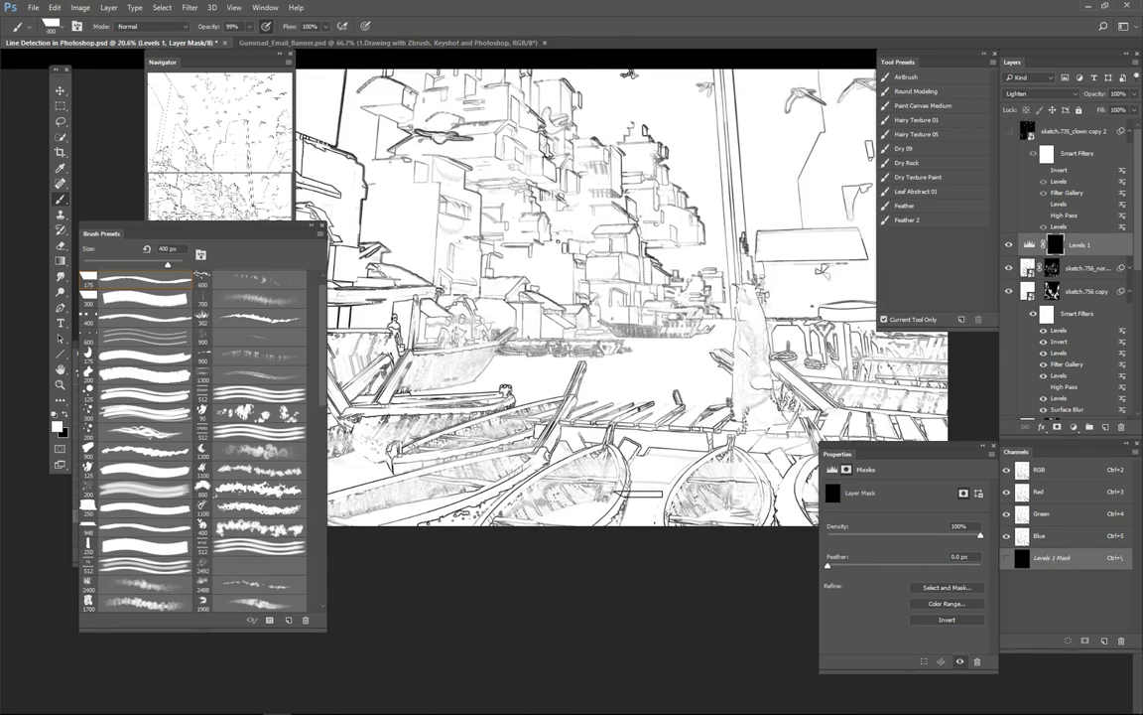
key(Tab)
key(ctrl+0)
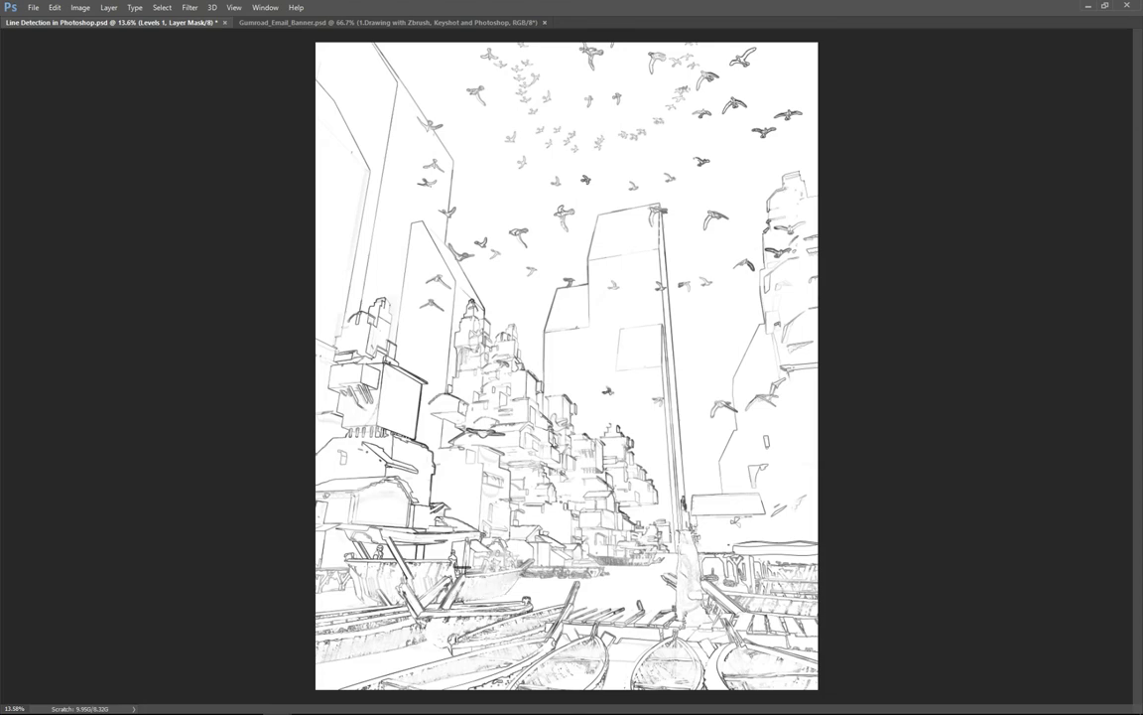
Continue painting the Levels 1 mask white over the town buildings, towers and remaining grey areas of the drawing
scroll(601, 584, up, 4)
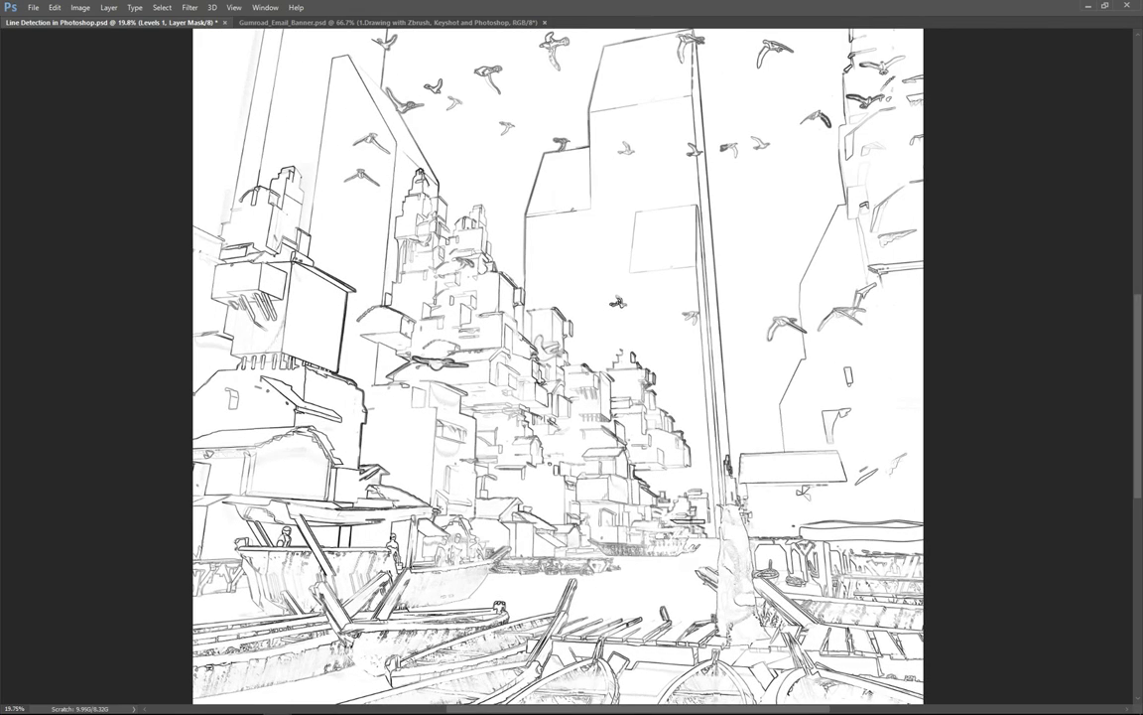
scroll(601, 477, down, 4)
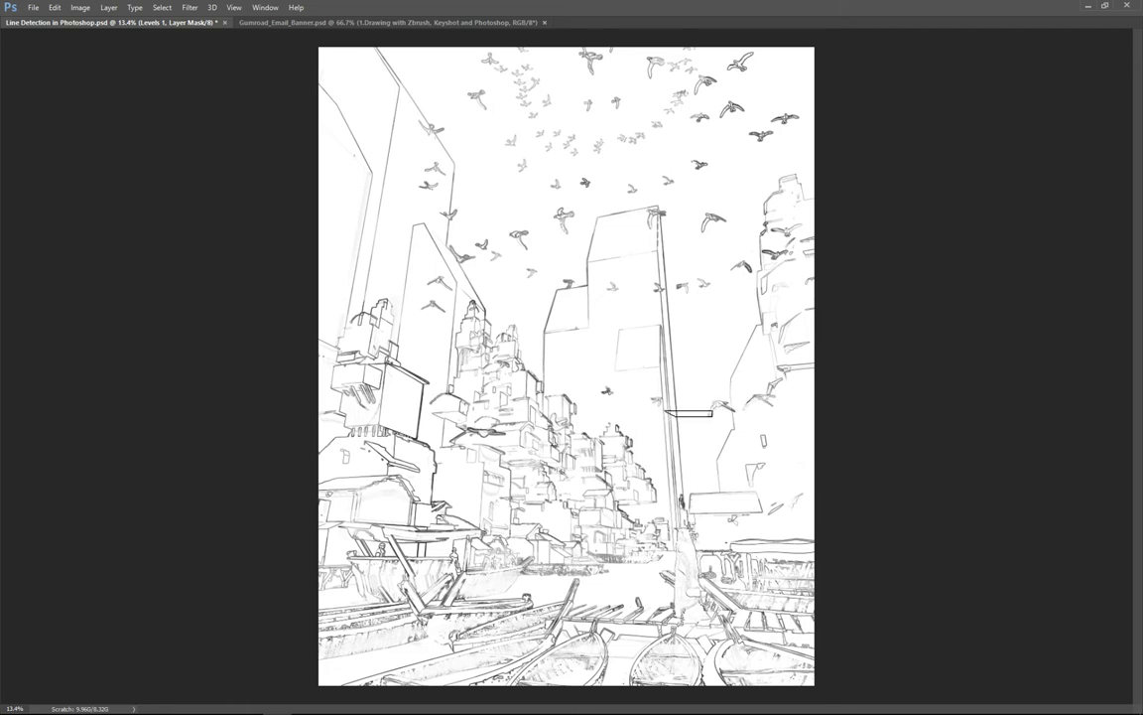
scroll(616, 368, down, 1)
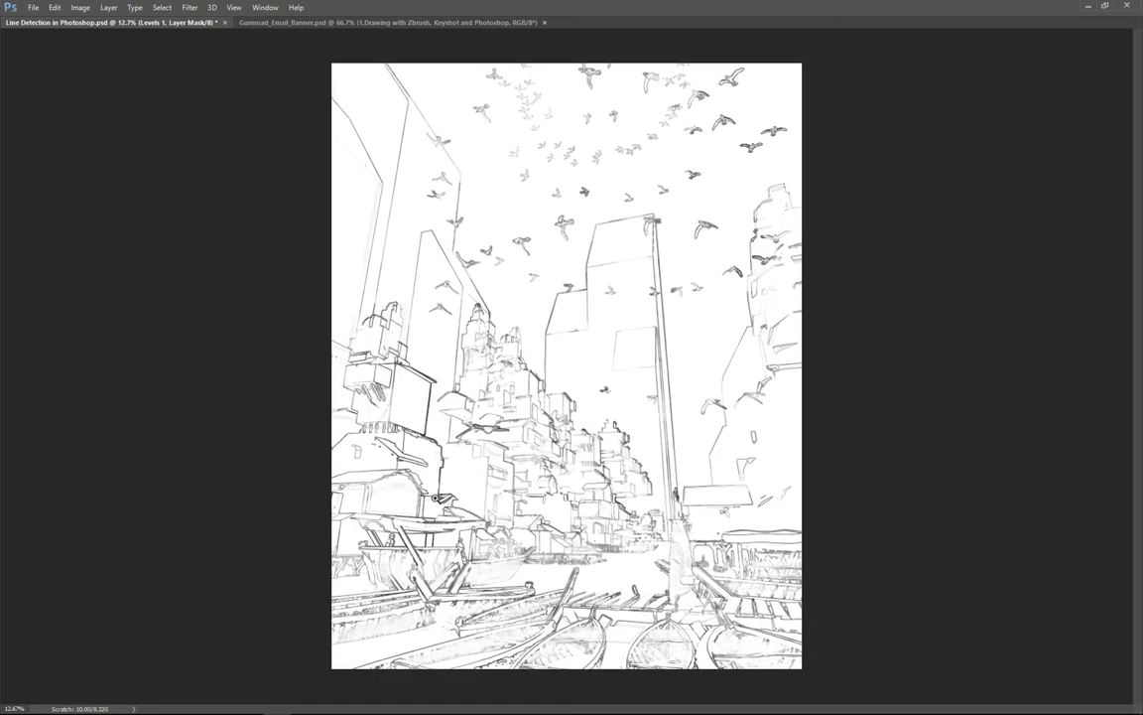
drag(470, 383, 488, 385)
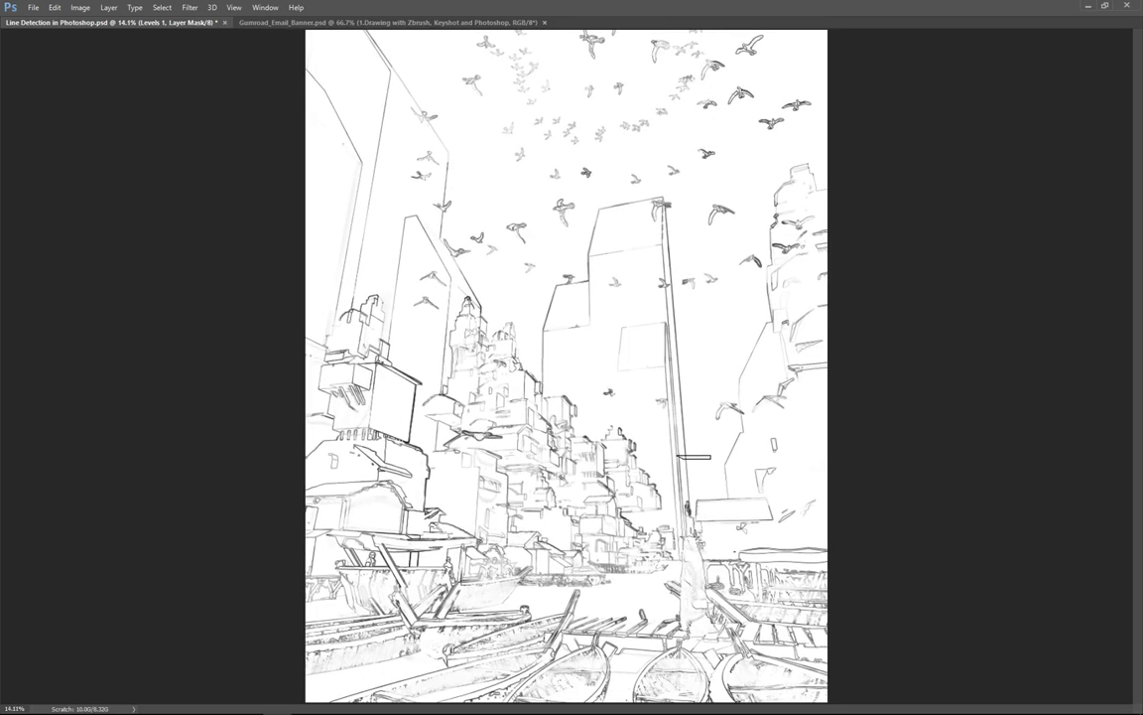
Collapse the smart filter lists of the sketch.756 copy and sketch.756_normals copy 2 layers
key(Tab)
scroll(529, 447, down, 2)
scroll(1124, 244, down, 1)
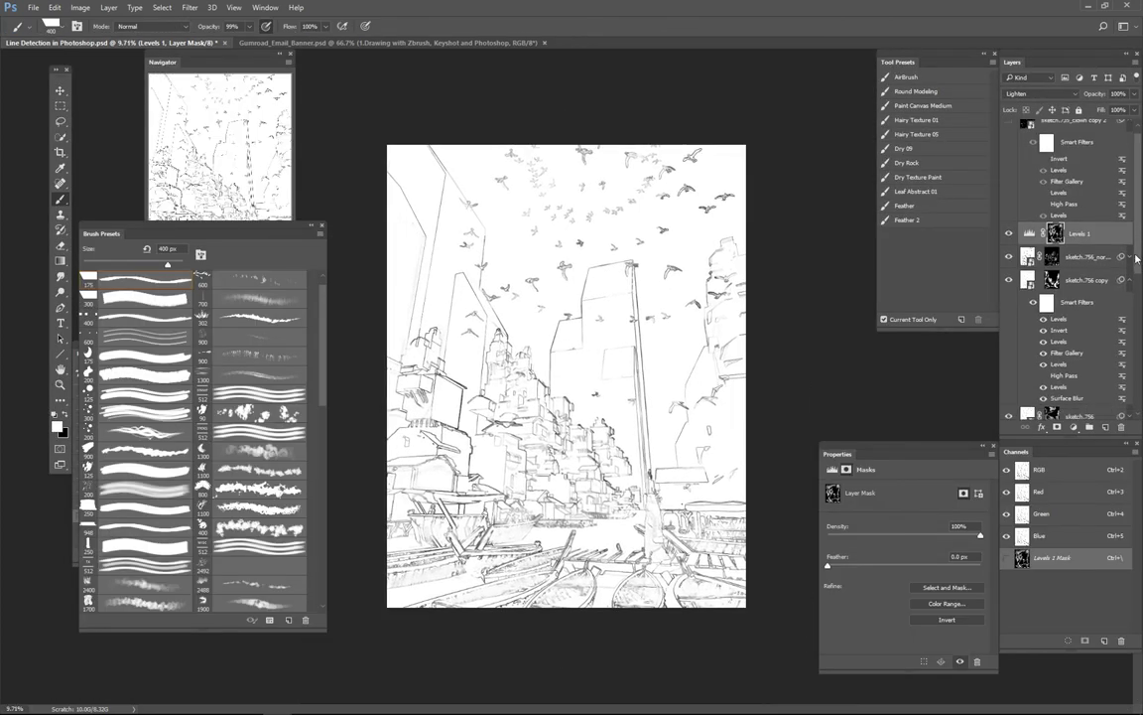
click(1133, 262)
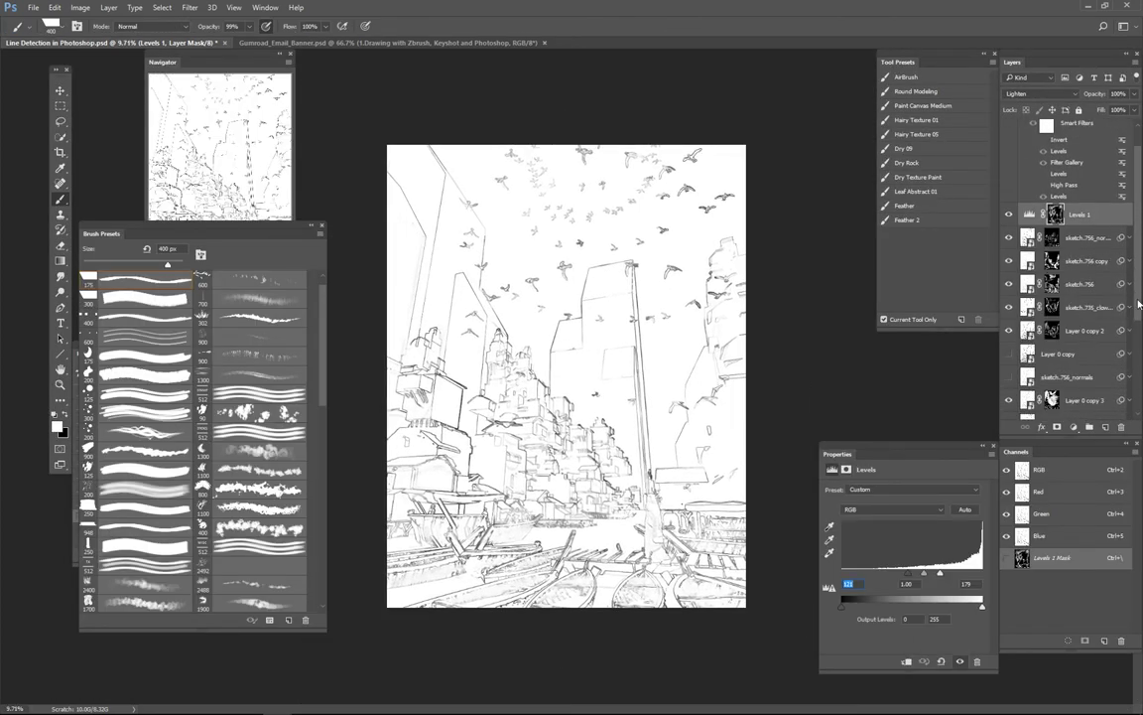
scroll(1138, 309, down, 3)
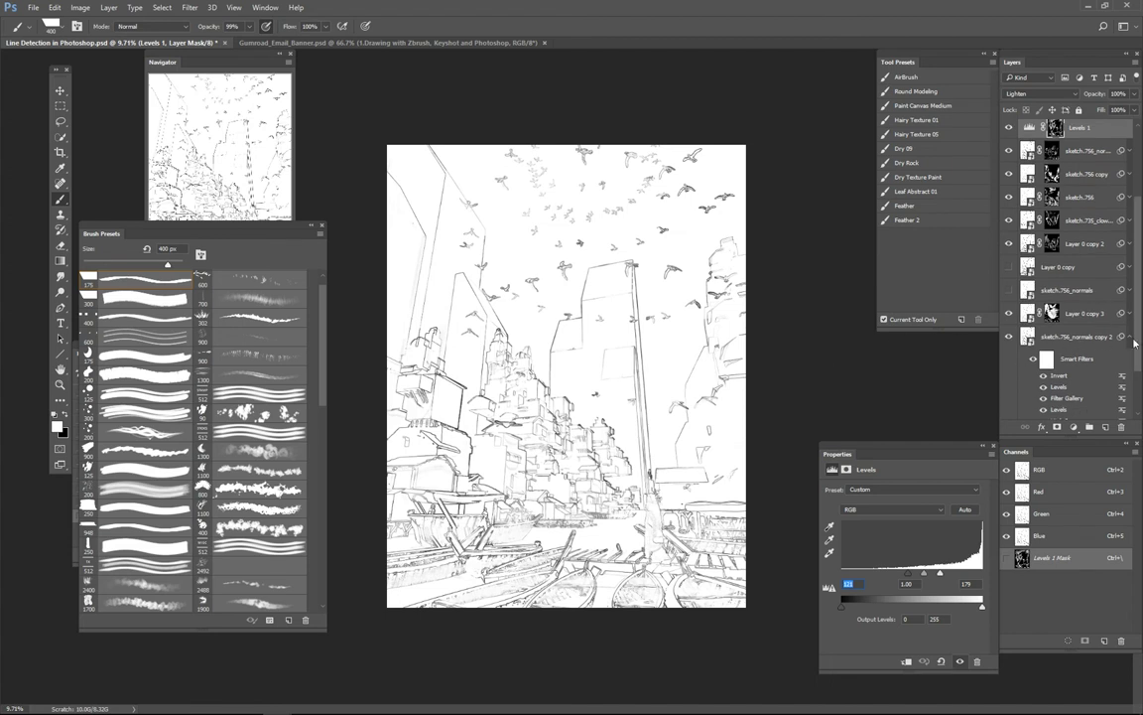
click(1133, 337)
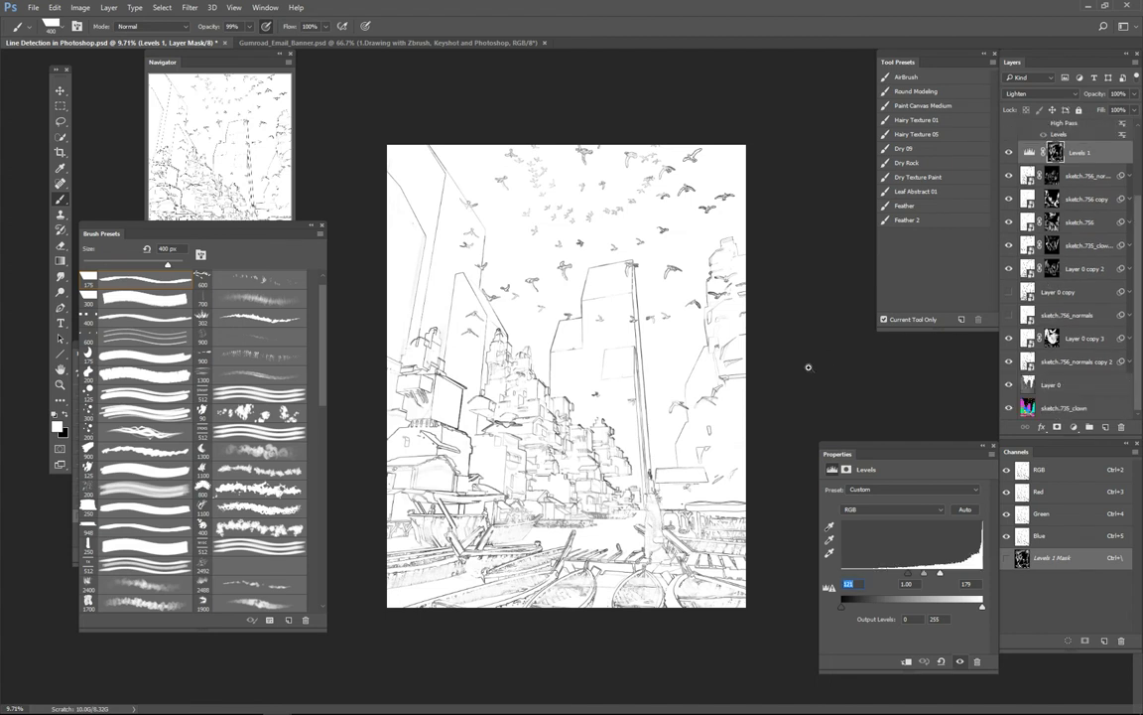
scroll(808, 367, down, 1)
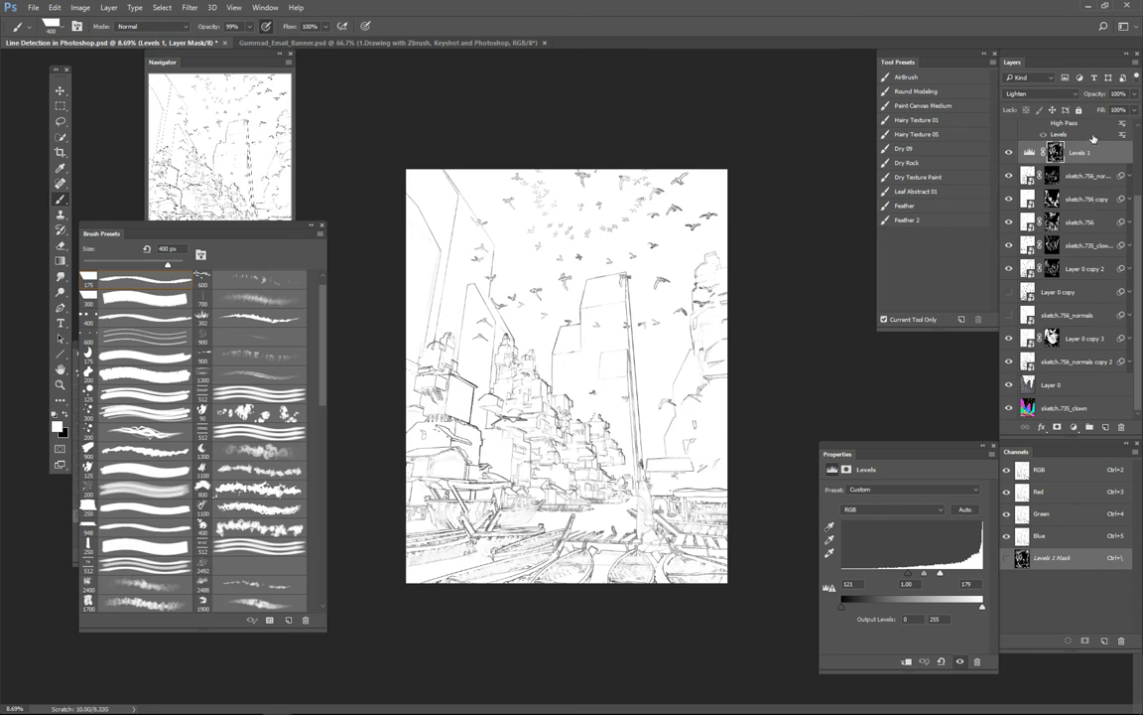
Make the sketch.756_normals layer visible and move it above the Levels 1 layer in the stack
scroll(1112, 288, up, 1)
click(1017, 341)
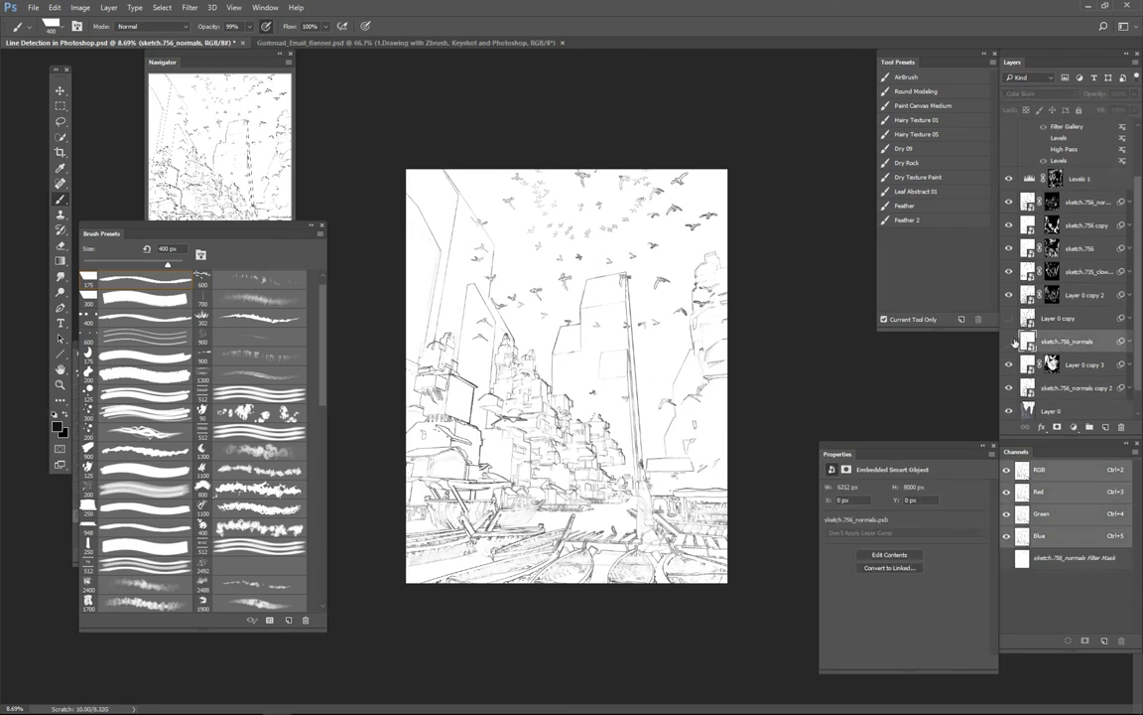
click(1010, 344)
mouse_move(1065, 344)
mouse_down()
mouse_move(1064, 184)
mouse_move(1068, 198)
mouse_move(953, 156)
mouse_move(909, 160)
mouse_up()
click(1010, 179)
click(1011, 180)
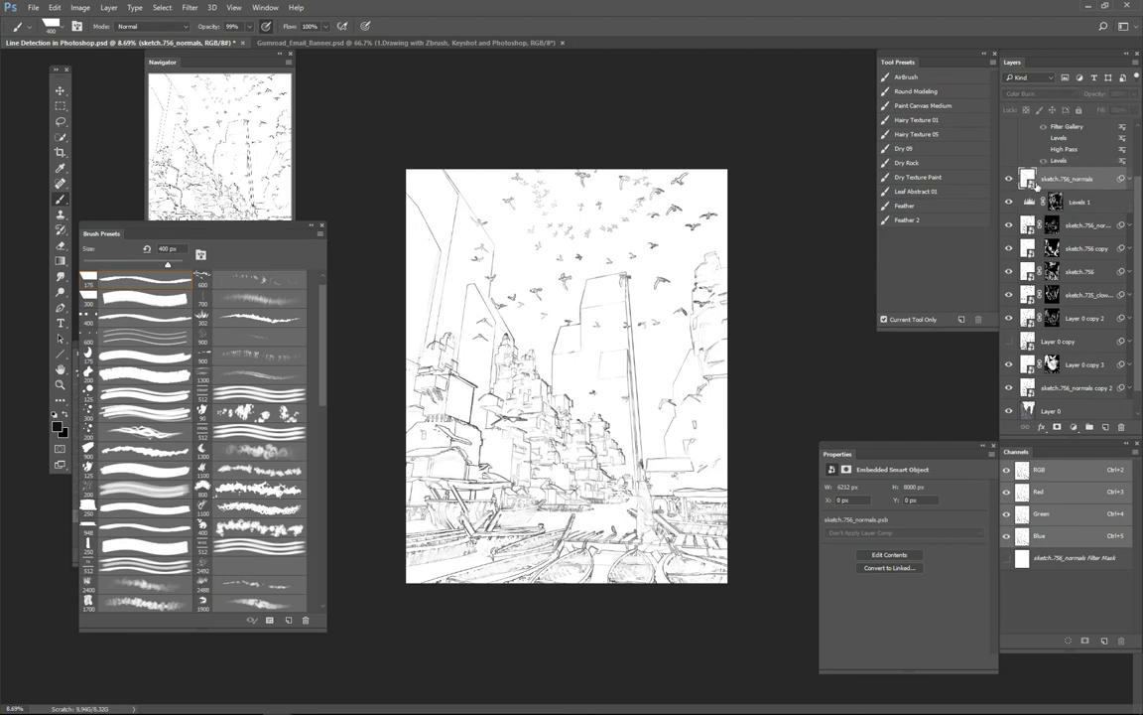
Set the sketch.756_normals layer's blend mode to Multiply and compare the drawing with the layer hidden and shown
scroll(676, 327, up, 2)
click(1037, 94)
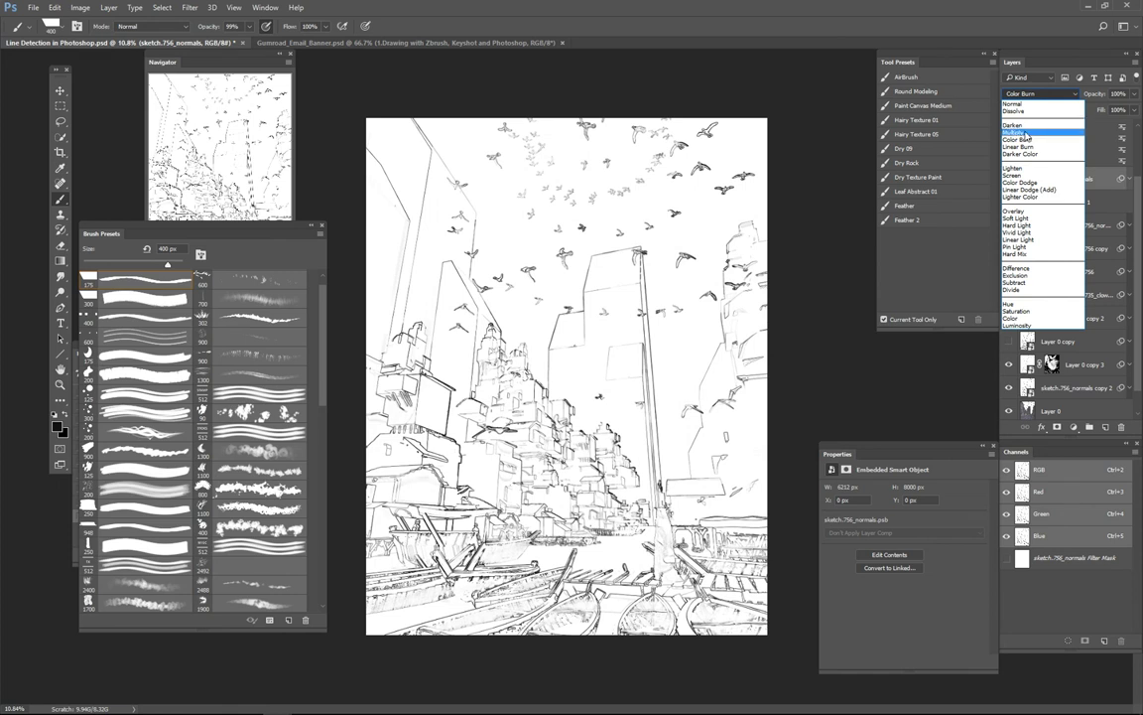
click(1026, 133)
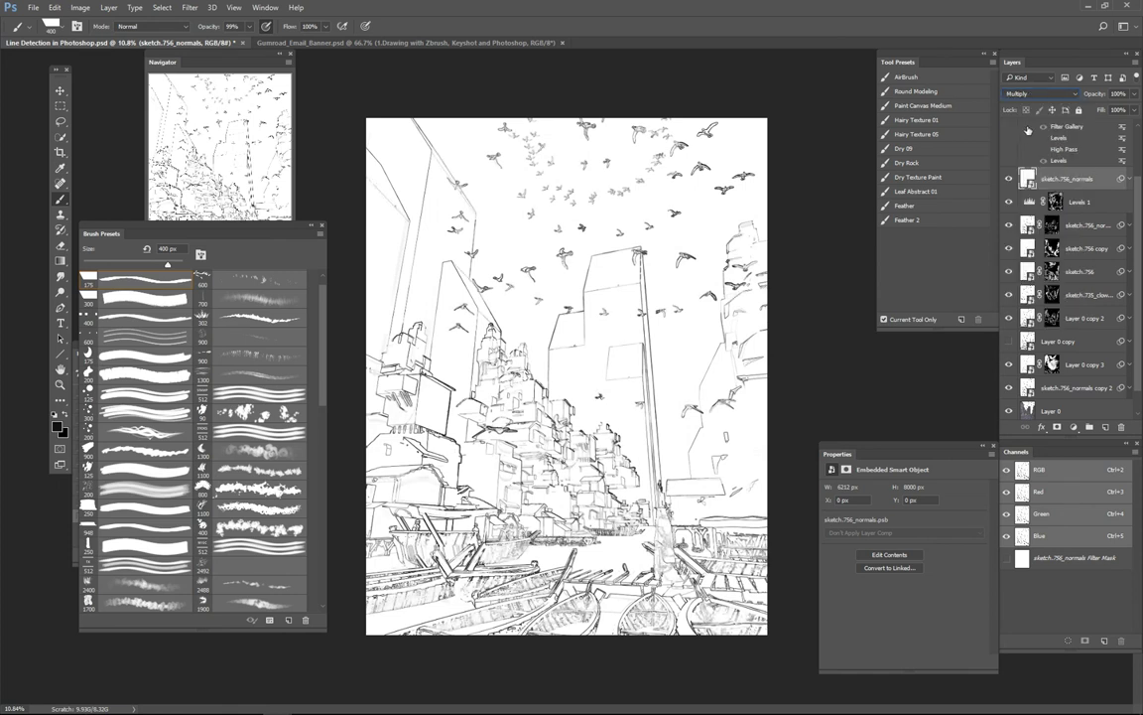
click(1009, 182)
click(1009, 182)
click(1010, 182)
Add a black mask to the sketch.756_normals layer and paint it white over the town buildings with a 400 to 500 px brush
alt+click(1057, 427)
key(bracketright)
key(bracketright)
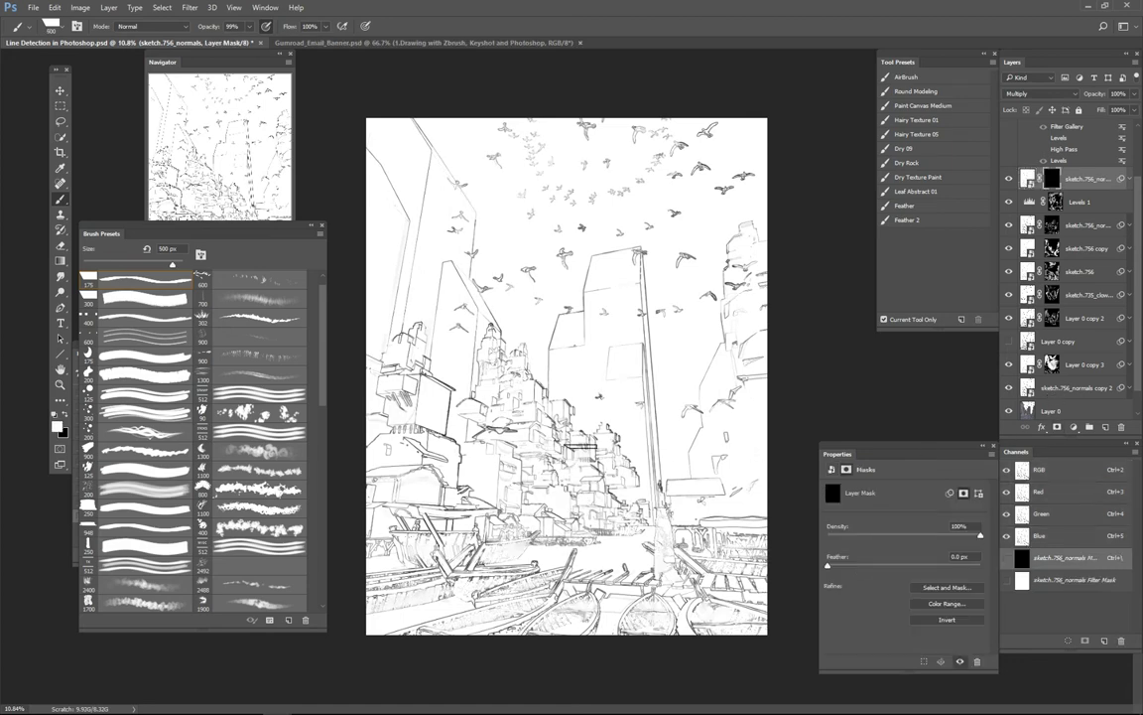
drag(581, 447, 583, 515)
key(bracketleft)
mouse_move(548, 414)
mouse_down()
mouse_move(544, 471)
mouse_move(529, 473)
mouse_up()
mouse_move(523, 387)
mouse_down()
mouse_move(542, 465)
mouse_move(490, 454)
mouse_up()
drag(486, 393, 508, 433)
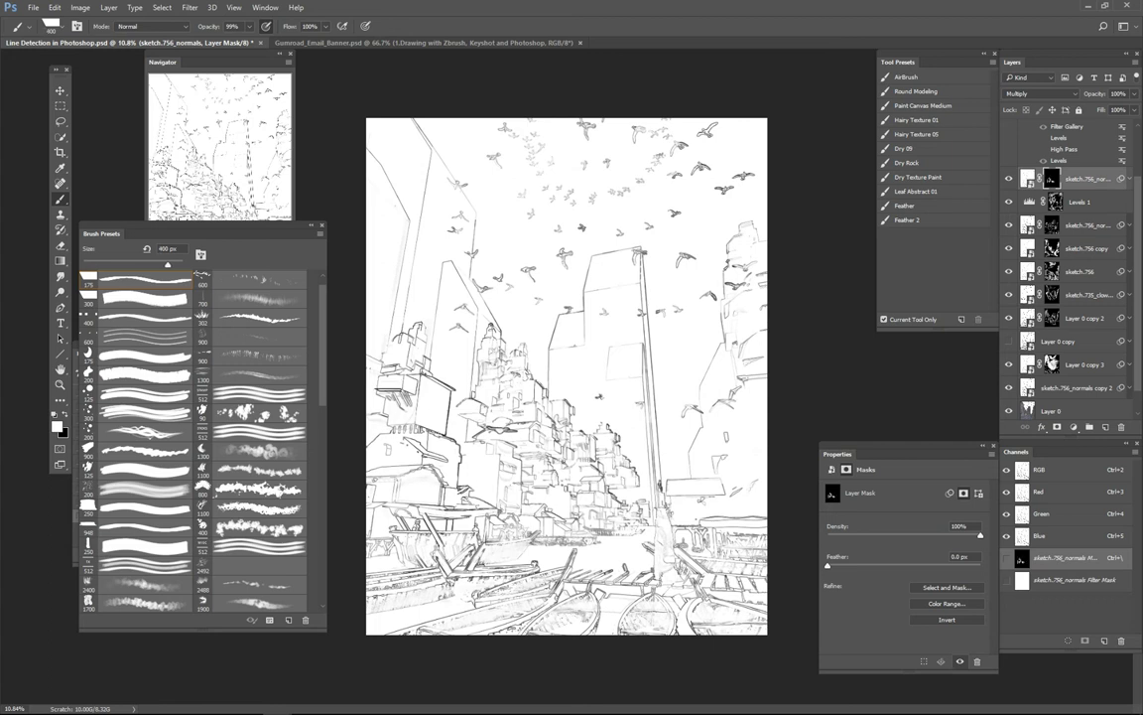
Continue painting the sketch.756_normals mask white around the town's waterfront end, undoing the last stroke
key(bracketright)
key(bracketleft)
drag(599, 462, 602, 518)
key(bracketright)
mouse_move(610, 566)
mouse_down()
mouse_move(767, 506)
mouse_move(623, 474)
mouse_up()
key(ctrl+z)
Try to paint the sketch.756_normals mask white over the base of the tall mast with a 300 px brush
key(bracketleft)
key(bracketleft)
key(bracketleft)
key(bracketleft)
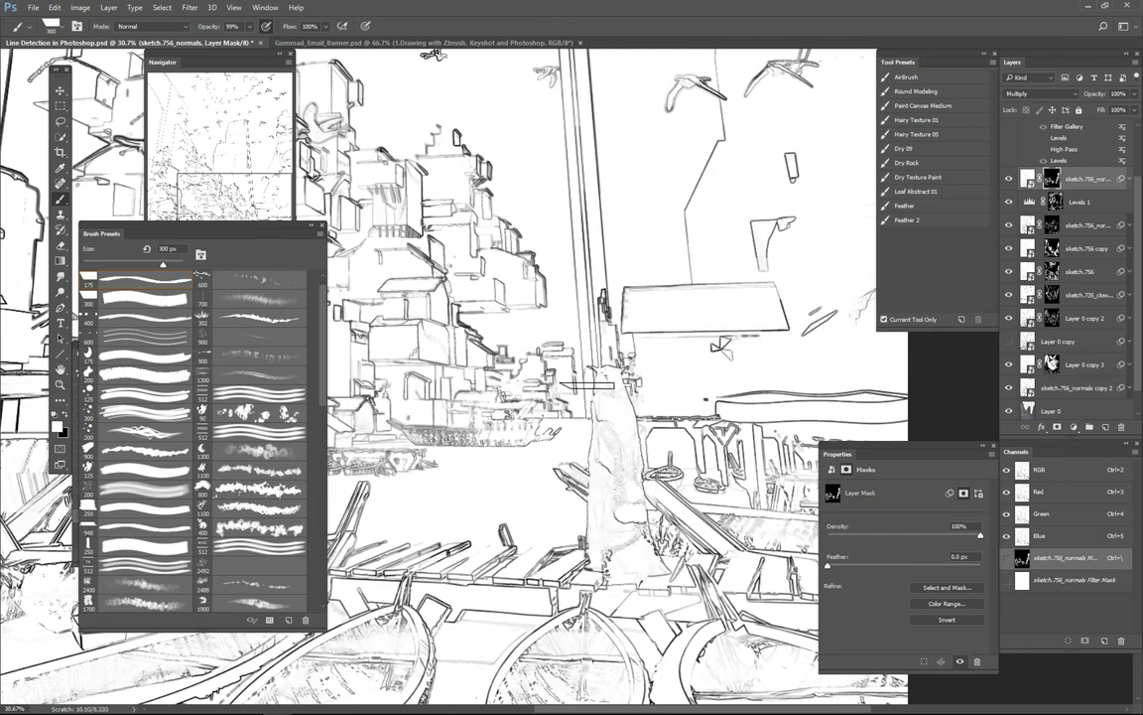
drag(593, 366, 593, 559)
key(ctrl+z)
key(bracketleft)
key(bracketleft)
key(bracketleft)
scroll(537, 470, down, 2)
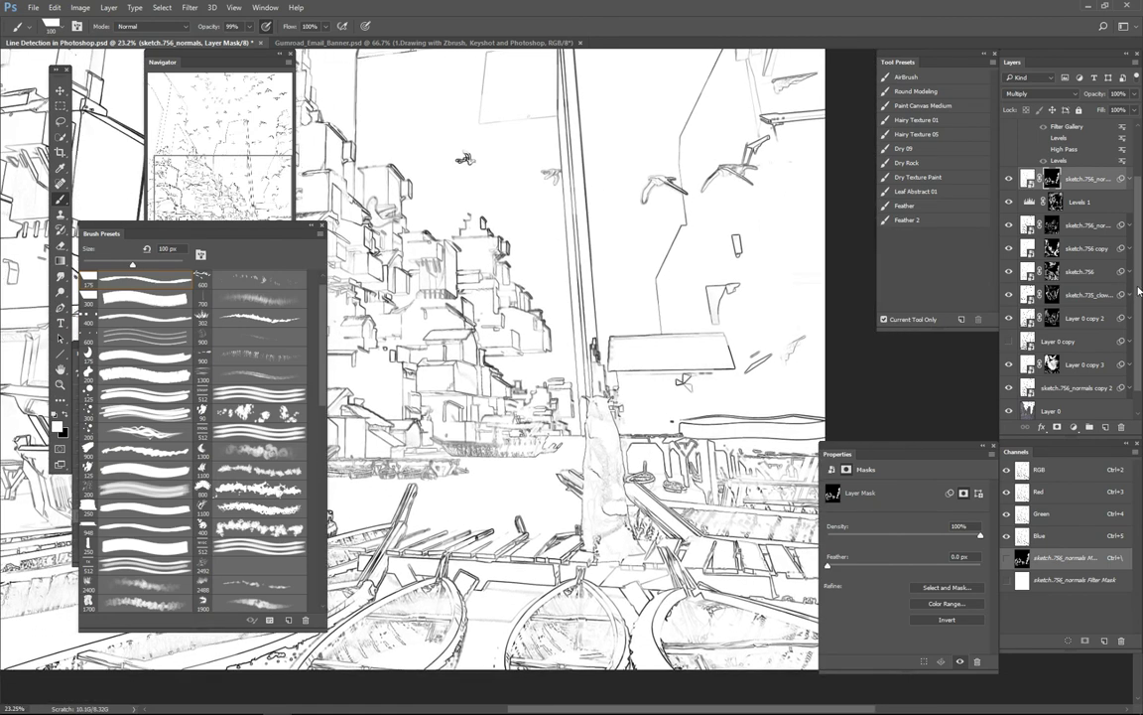
Isolate Layer 0 copy 3 and Layer 0 copy 2 in turn to examine the lines each one contributes
drag(1140, 290, 1141, 176)
drag(1141, 235, 1139, 343)
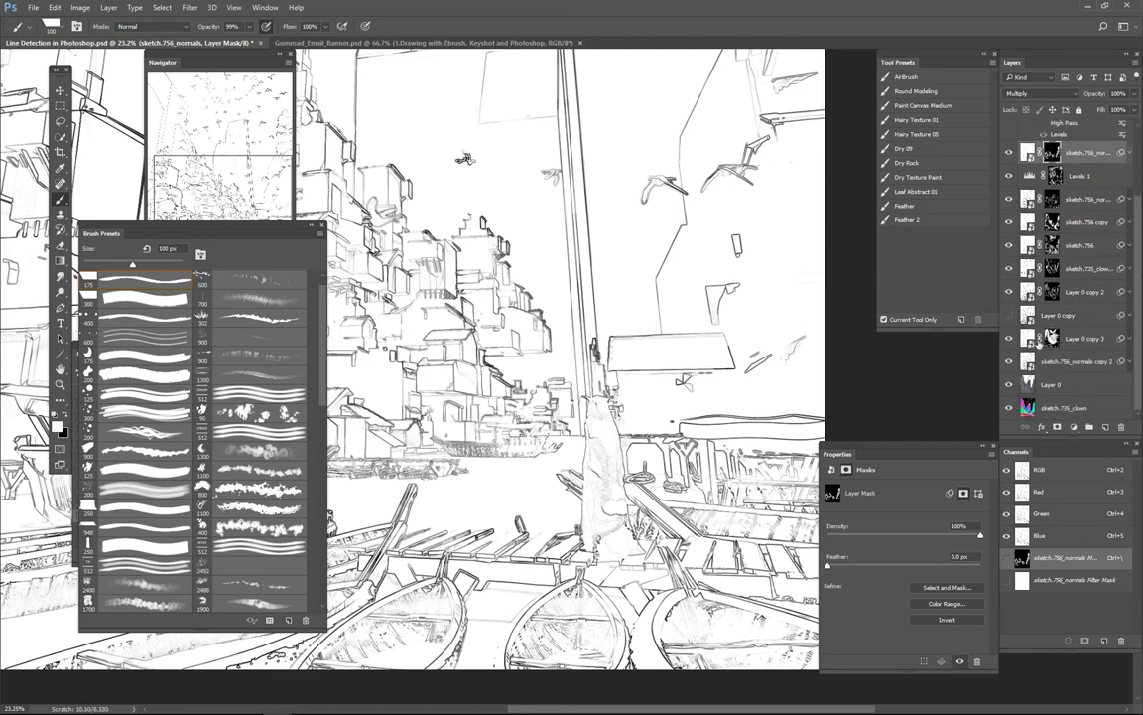
click(1009, 338)
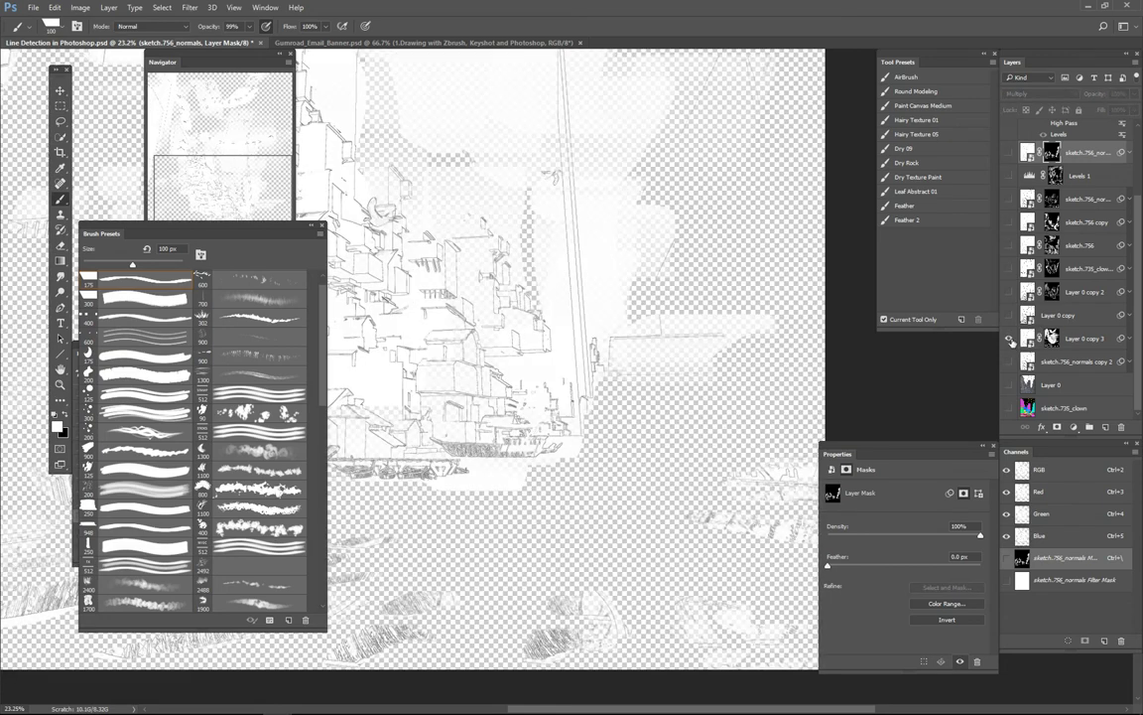
click(1008, 338)
alt+click(1009, 294)
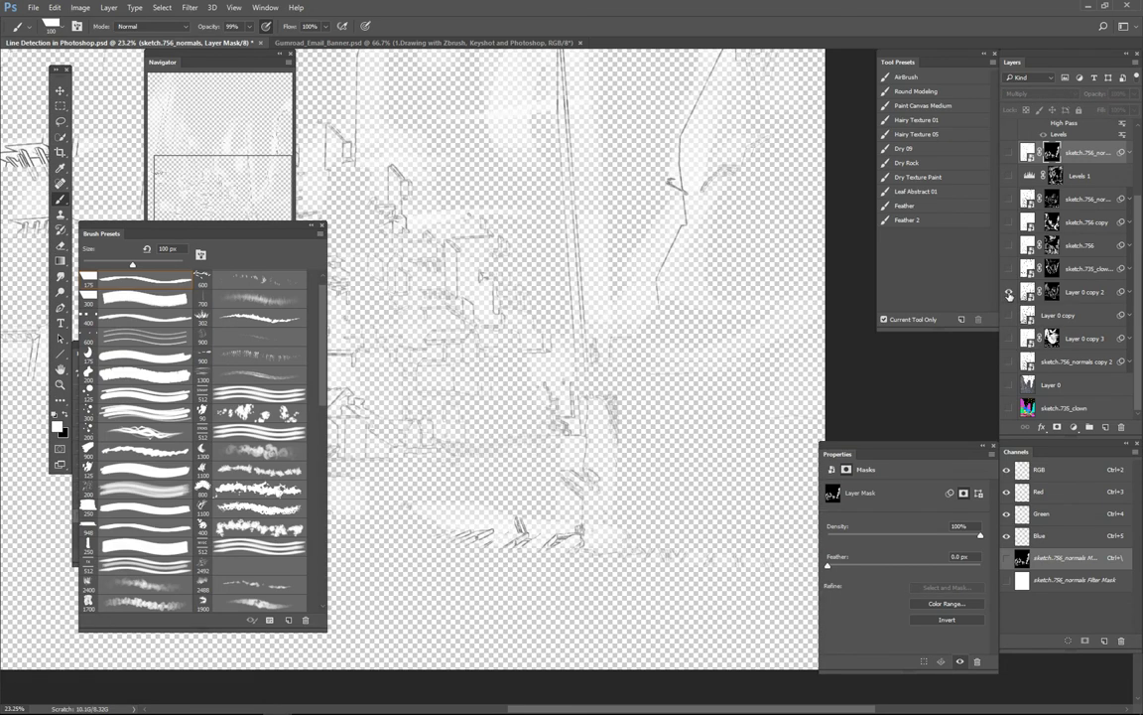
alt+click(1009, 295)
alt+click(1009, 295)
click(1009, 291)
alt+click(1008, 295)
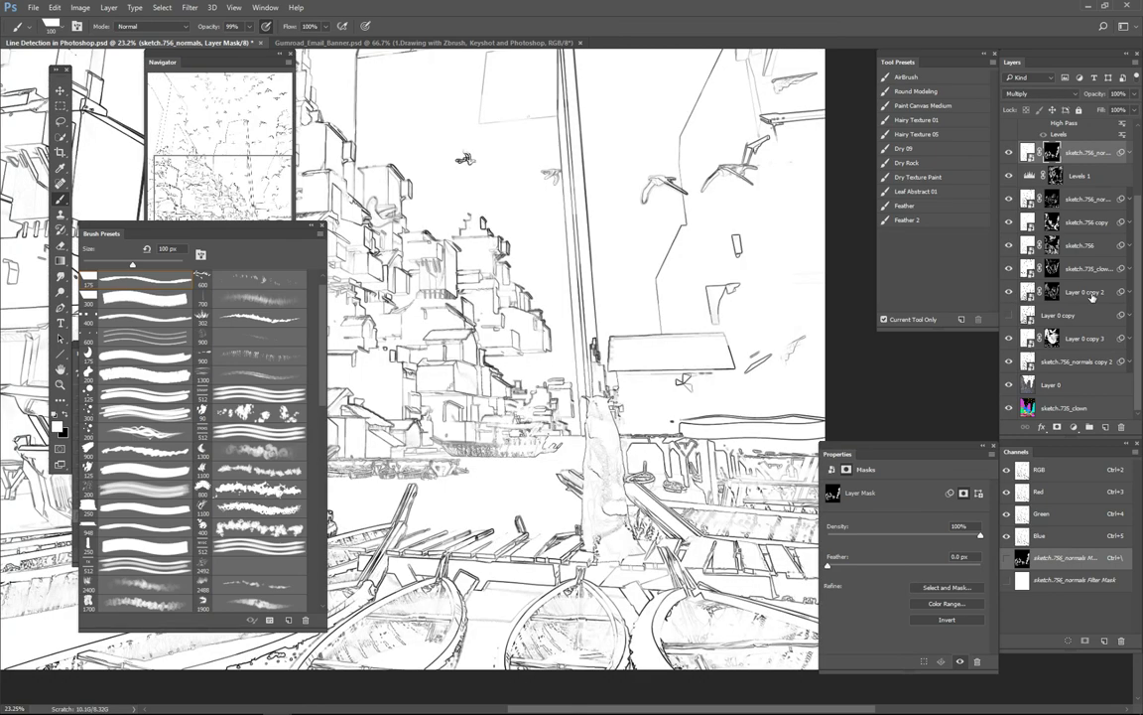
Duplicate Layer 0 copy 2 above the sketch.756_normals layer and invert the duplicate's white mask to black
mouse_move(1093, 294)
mouse_down()
mouse_move(1078, 100)
mouse_move(1064, 236)
mouse_up()
click(1051, 245)
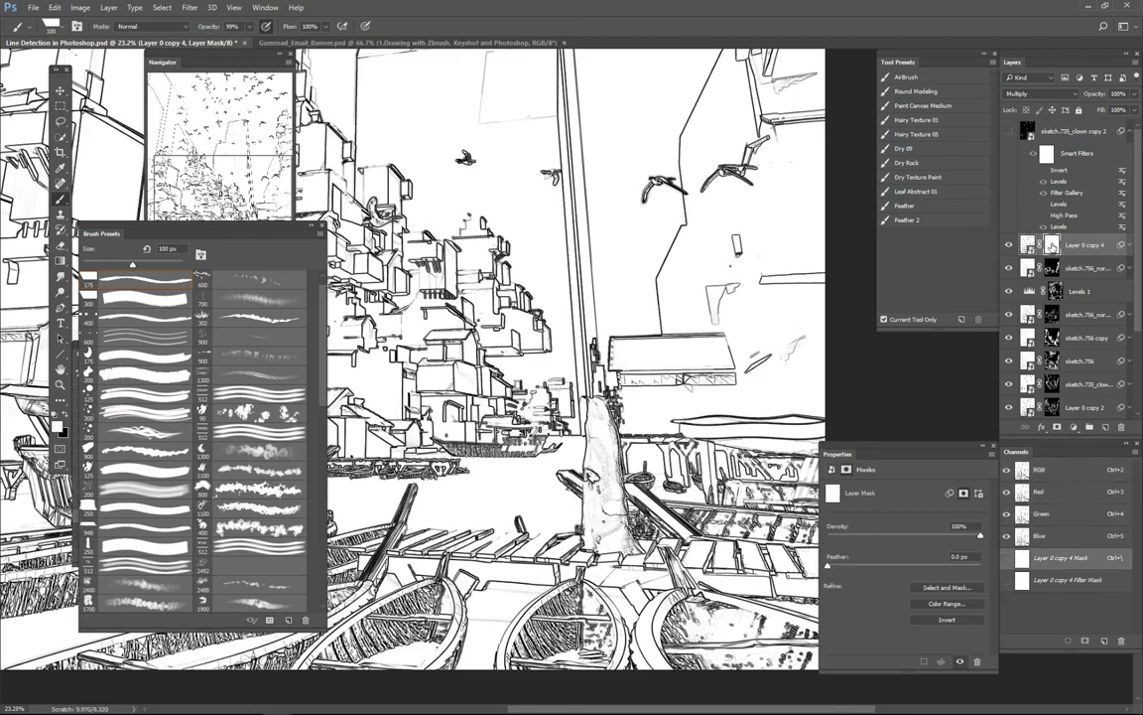
scroll(775, 383, up, 3)
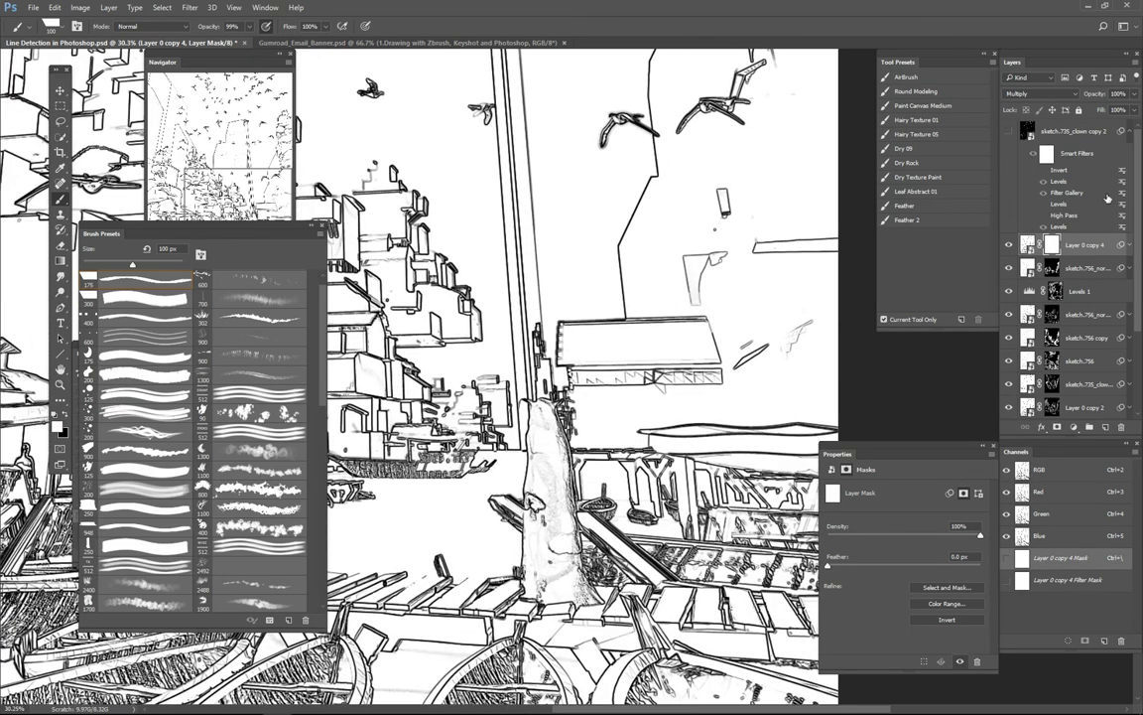
key(ctrl+i)
Paint the Layer 0 copy 4 mask white along the outline of the mast's thick base with a 15 to 25 px brush
key(bracketleft)
key(bracketleft)
key(bracketleft)
key(bracketleft)
key(bracketleft)
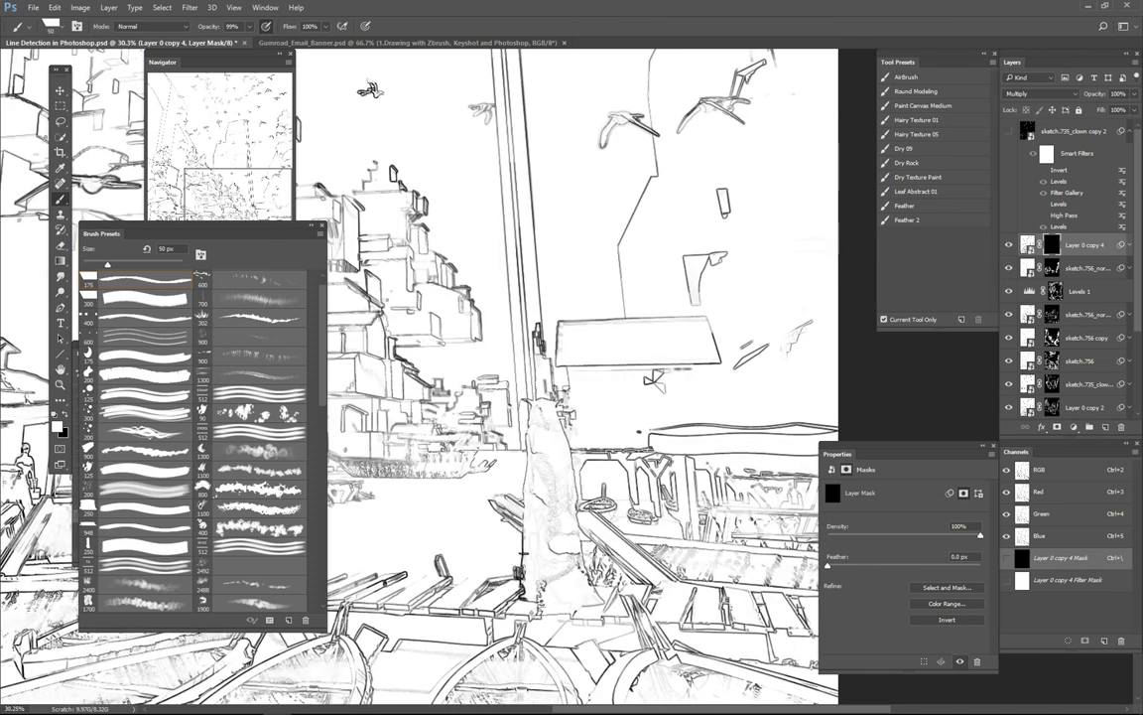
key(bracketleft)
key(bracketleft)
key(bracketleft)
key(bracketleft)
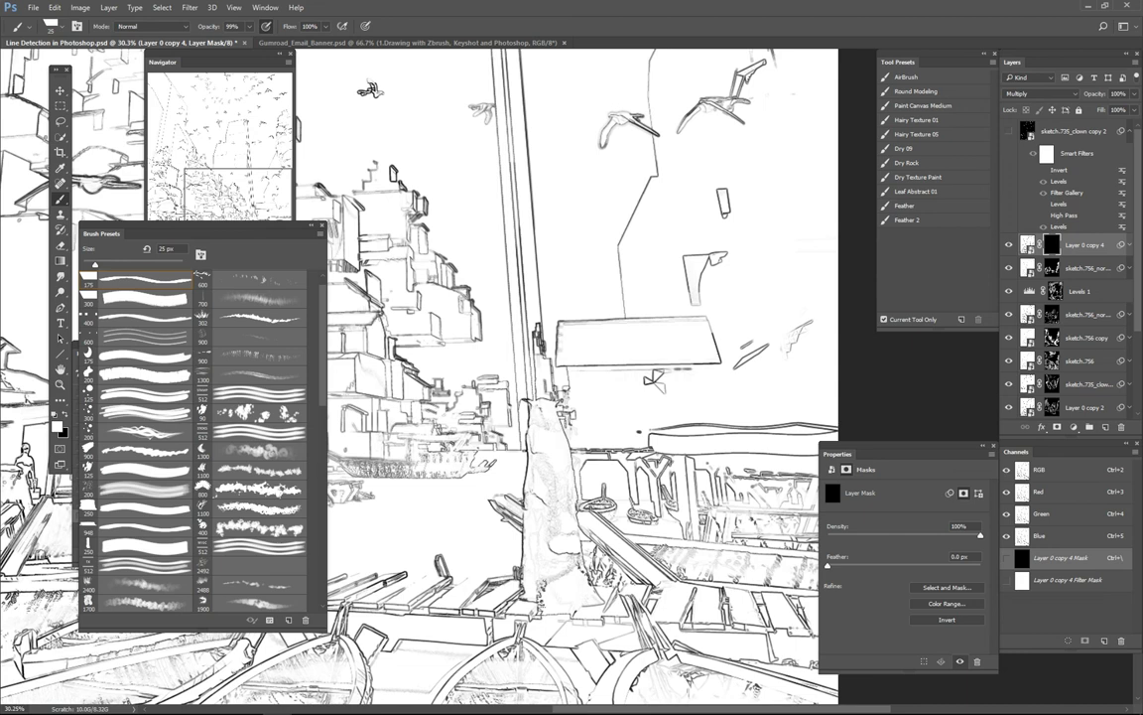
drag(558, 410, 583, 565)
key(ctrl+z)
key(bracketleft)
key(bracketleft)
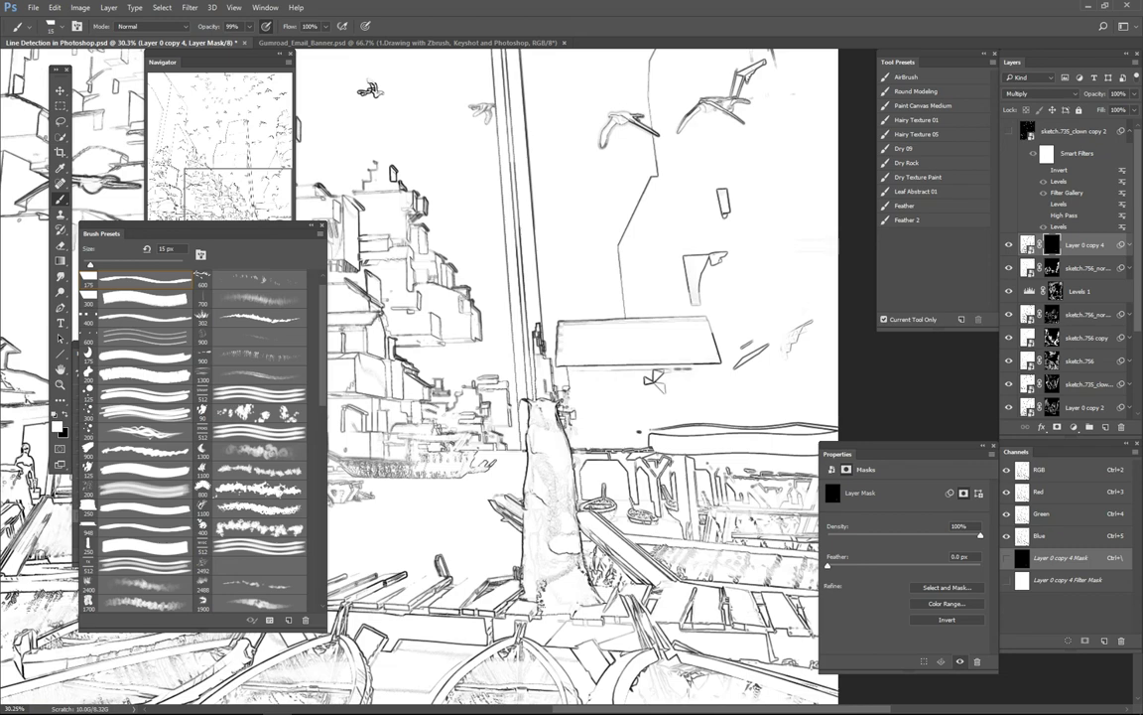
Paint the Layer 0 copy 4 mask white around the figures and beams of the moored boat with a 25 px brush
scroll(599, 529, down, 3)
key(bracketright)
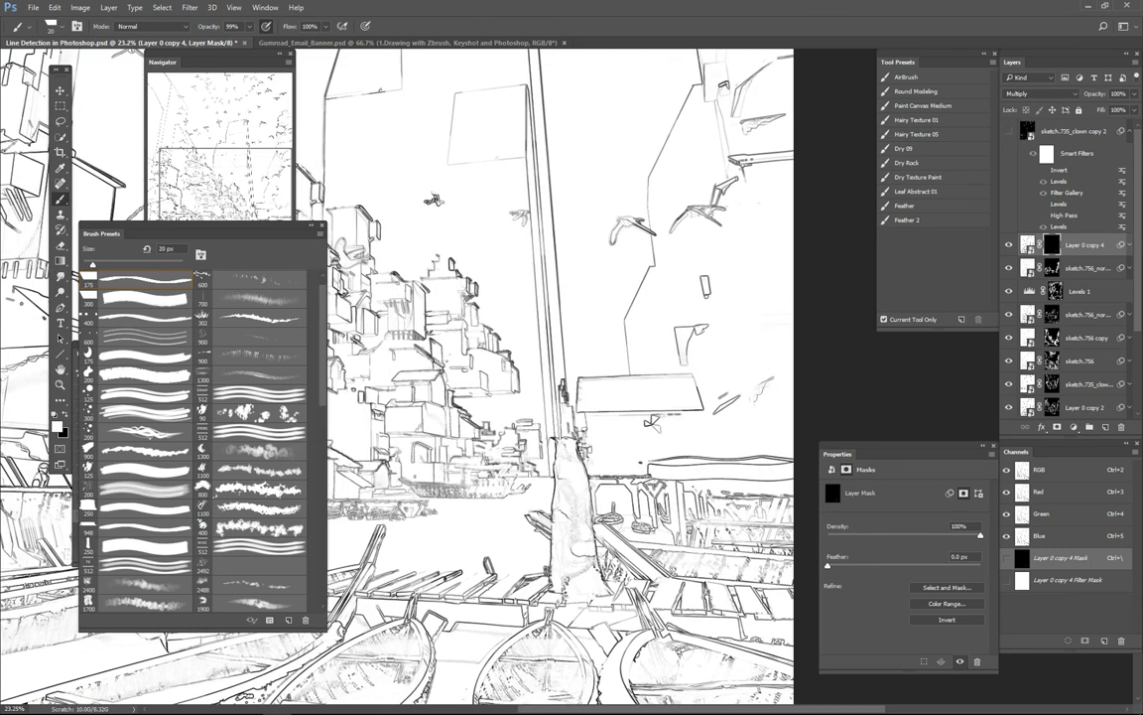
drag(468, 498, 716, 472)
key(bracketright)
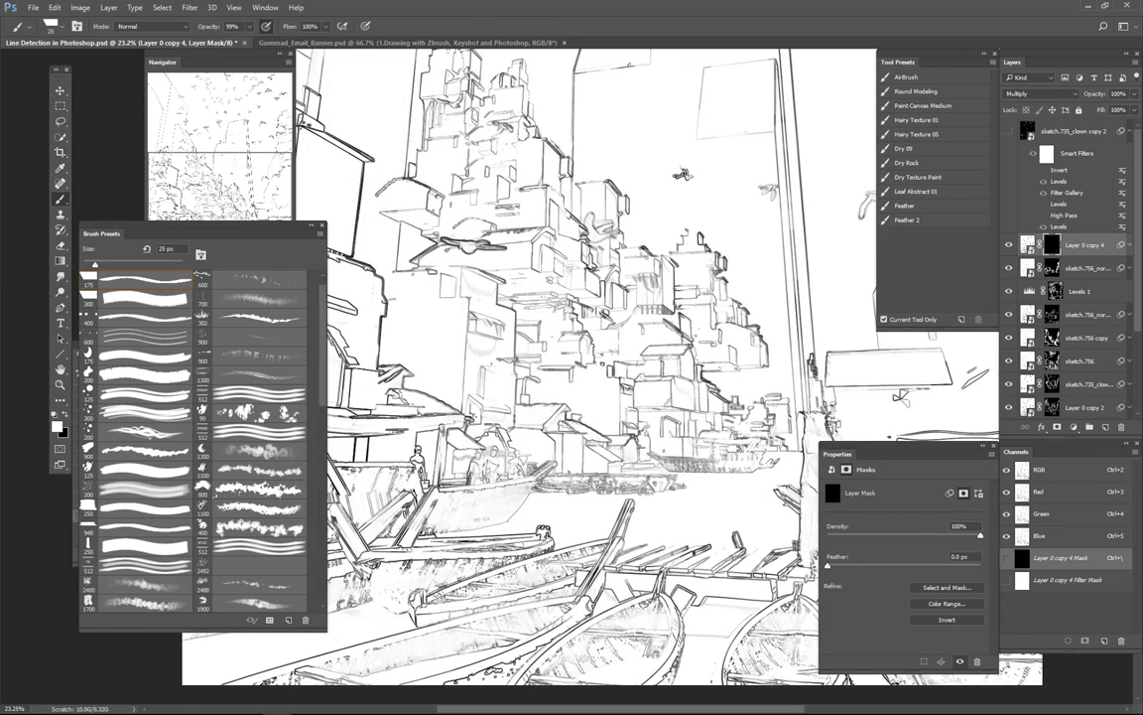
drag(476, 457, 469, 484)
key(bracketleft)
key(bracketright)
scroll(444, 476, down, 2)
key(bracketright)
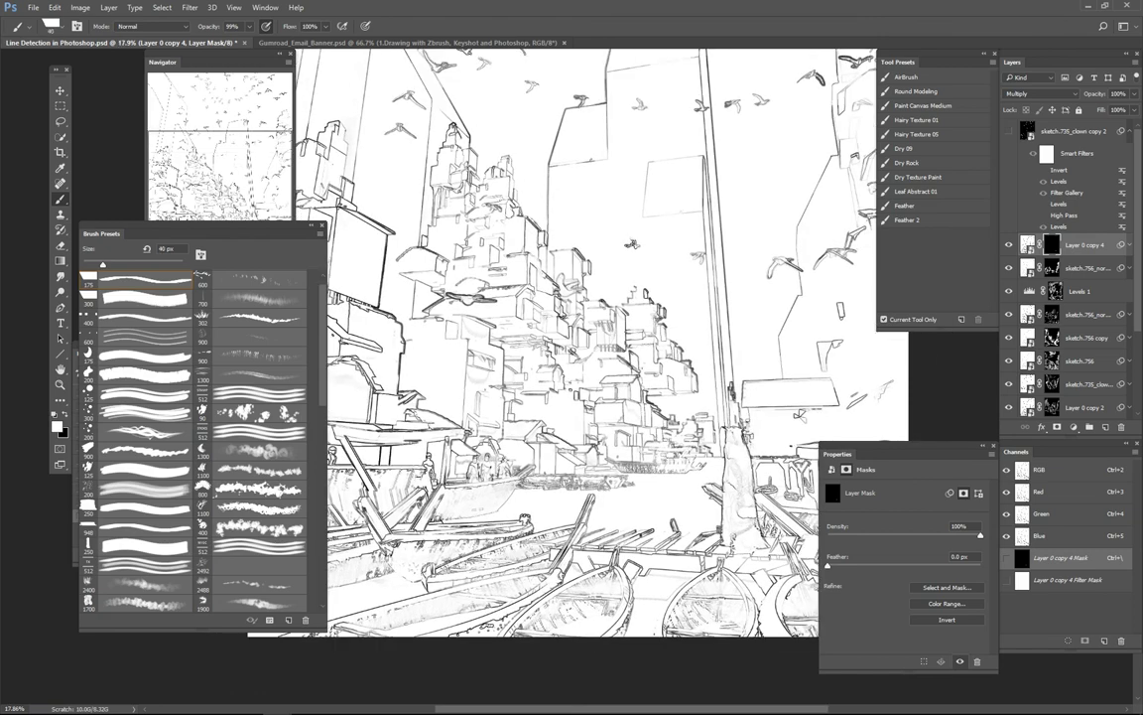
scroll(408, 498, down, 1)
drag(407, 502, 509, 502)
key(bracketright)
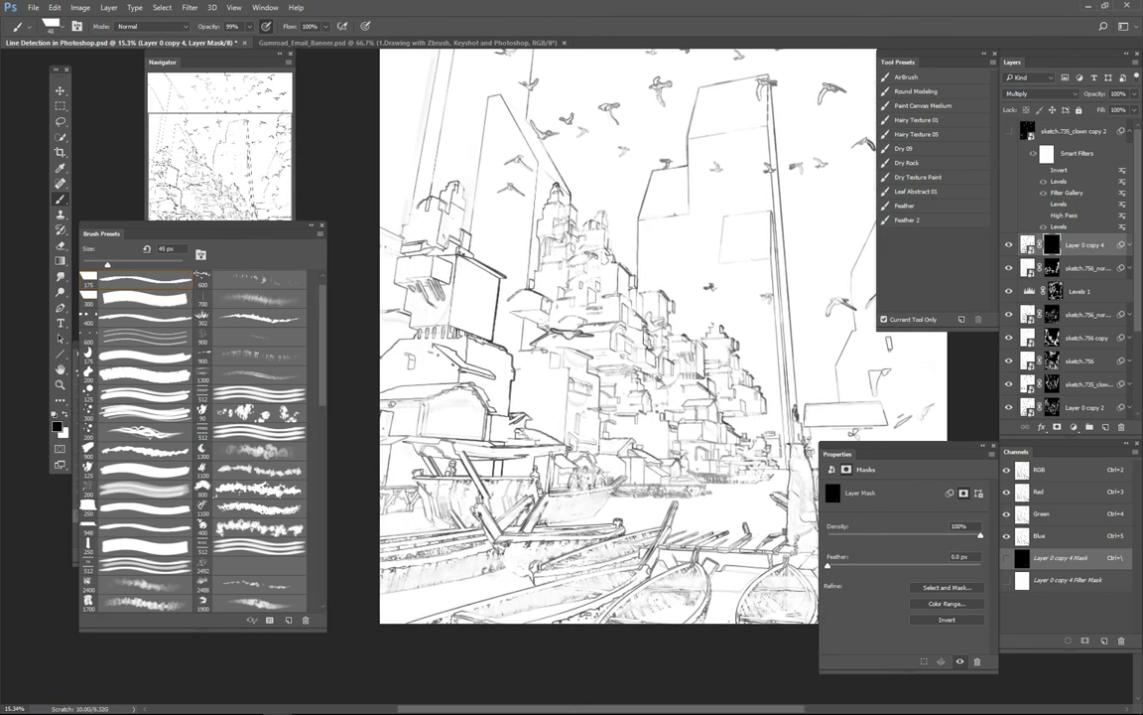
Touch up the Layer 0 copy 4 mask in white over the town buildings with a brush of about 60 px
scroll(568, 445, down, 5)
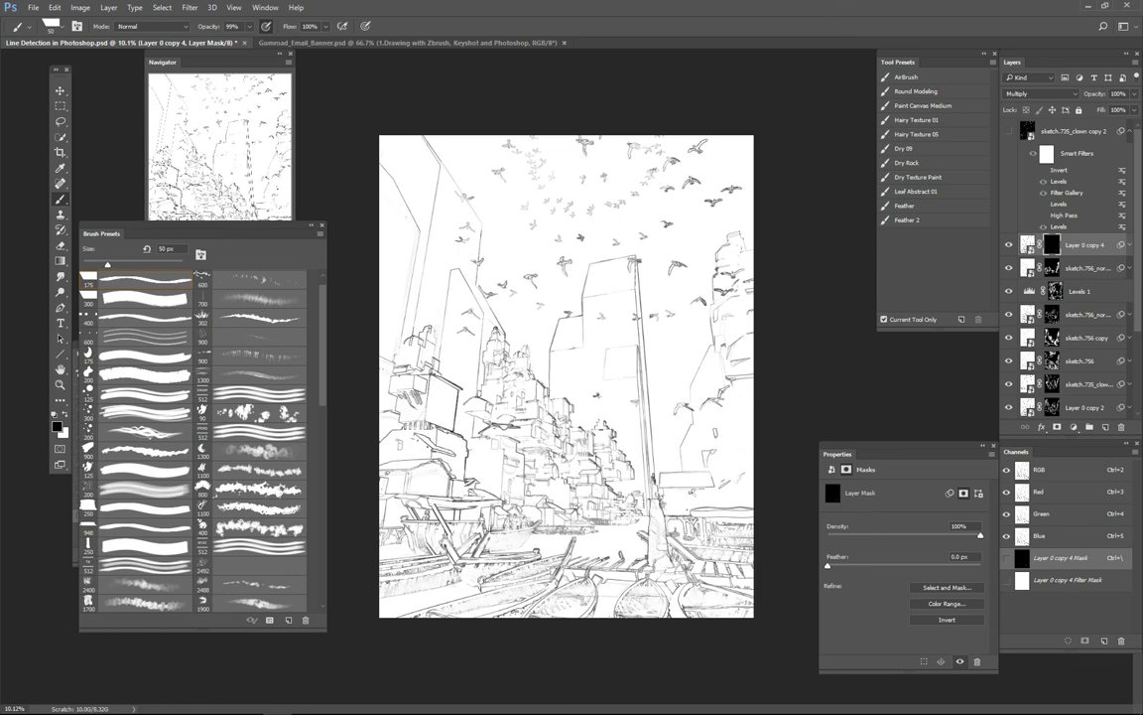
scroll(540, 391, up, 3)
key(bracketright)
key(bracketright)
key(bracketright)
key(bracketright)
key(bracketright)
key(bracketright)
key(bracketright)
key(bracketright)
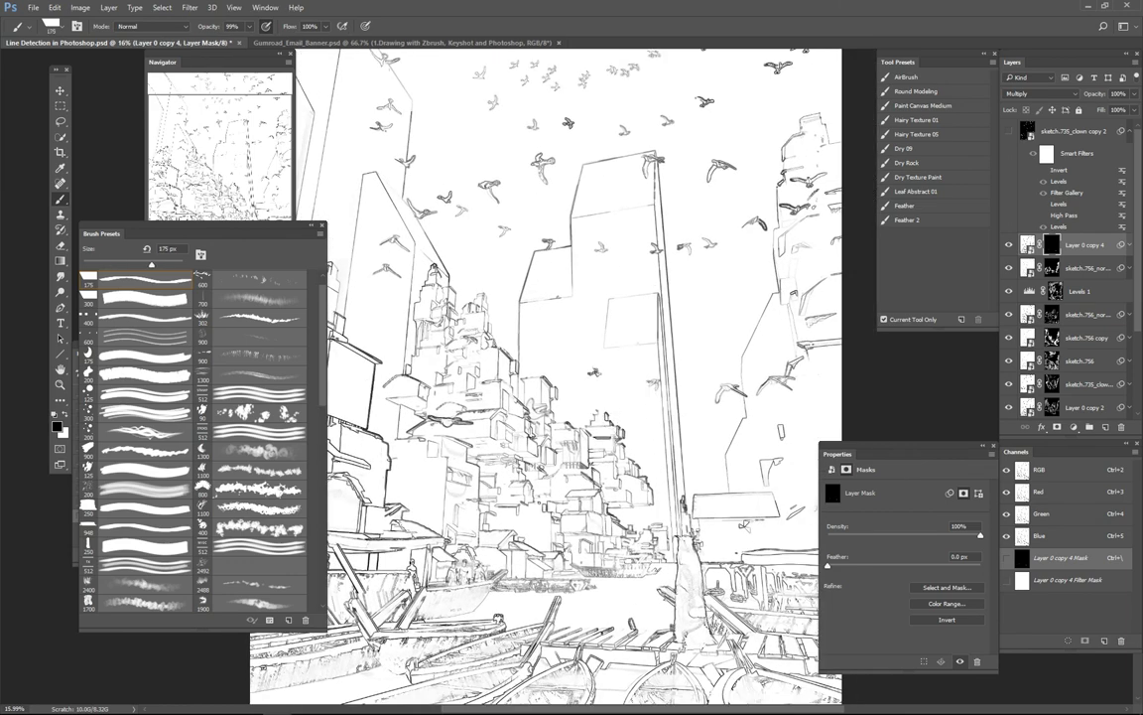
scroll(536, 397, down, 1)
key(x)
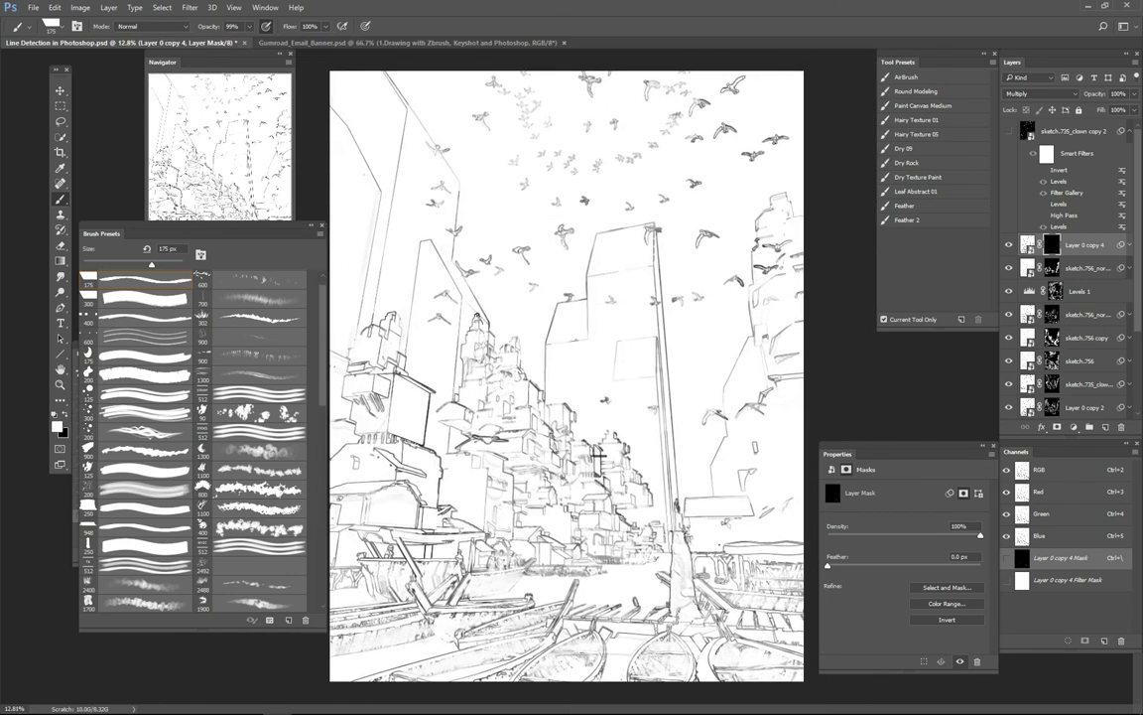
key(bracketleft)
key(bracketleft)
key(bracketleft)
key(bracketleft)
key(bracketleft)
key(bracketleft)
key(bracketleft)
key(bracketright)
key(bracketright)
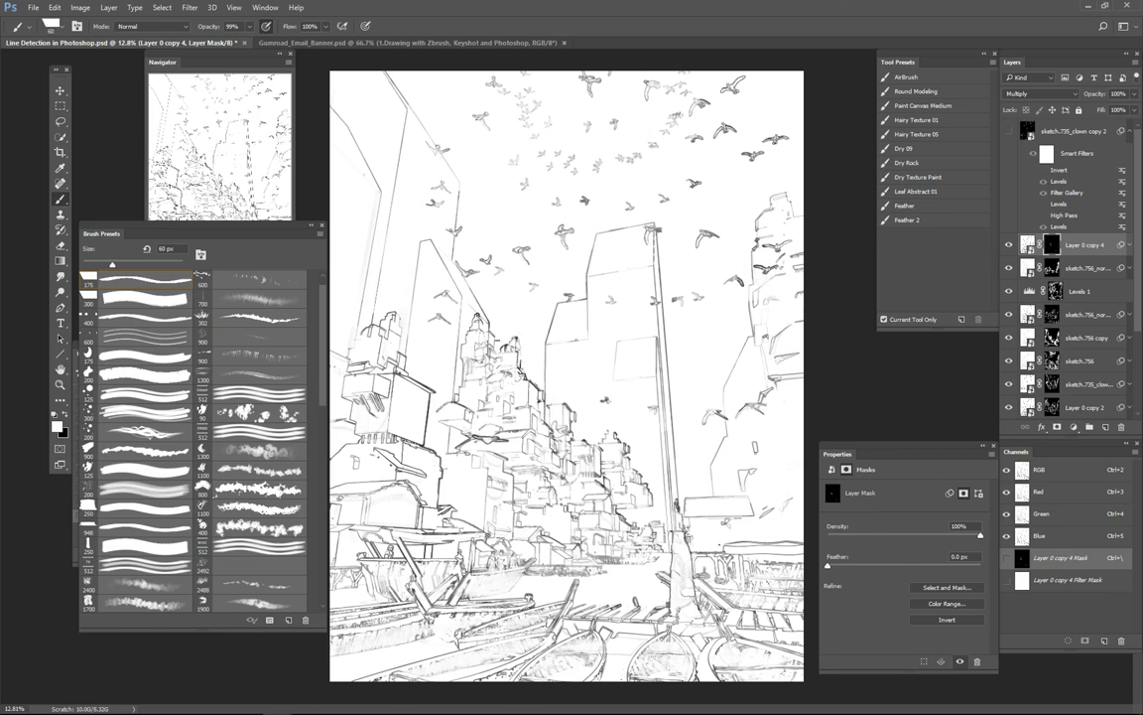
Examine the whole line drawing at several zoom levels for line weight and overall balance
scroll(511, 339, down, 2)
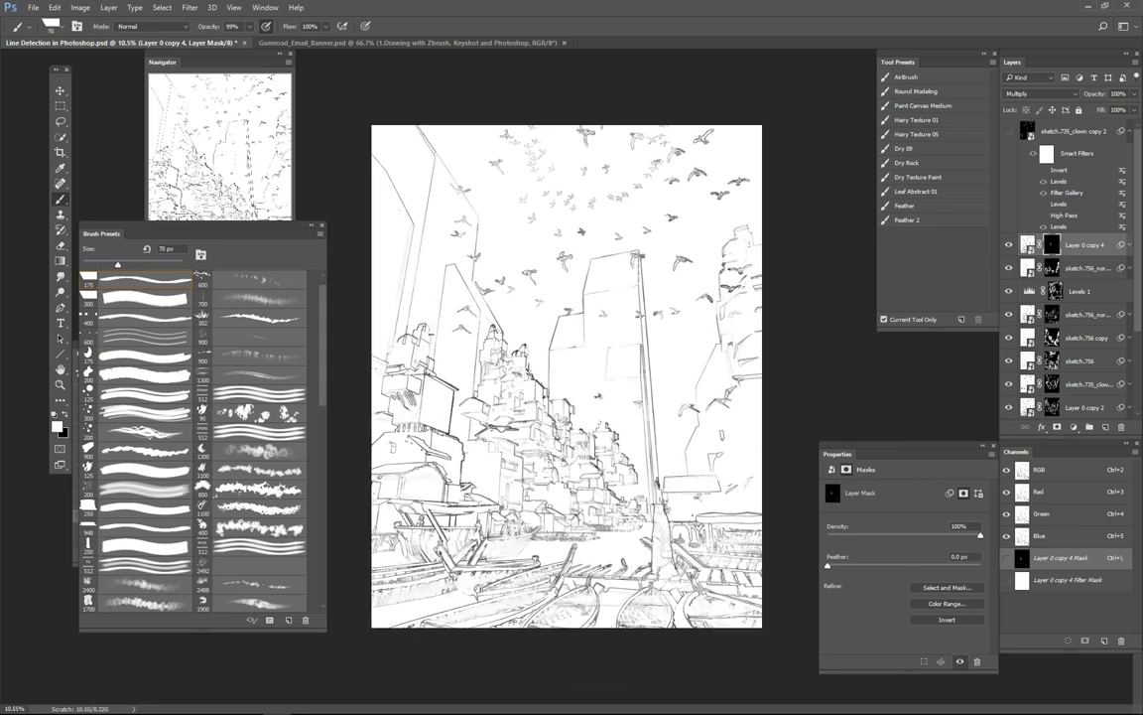
key(bracketleft)
scroll(466, 358, down, 1)
scroll(561, 412, up, 2)
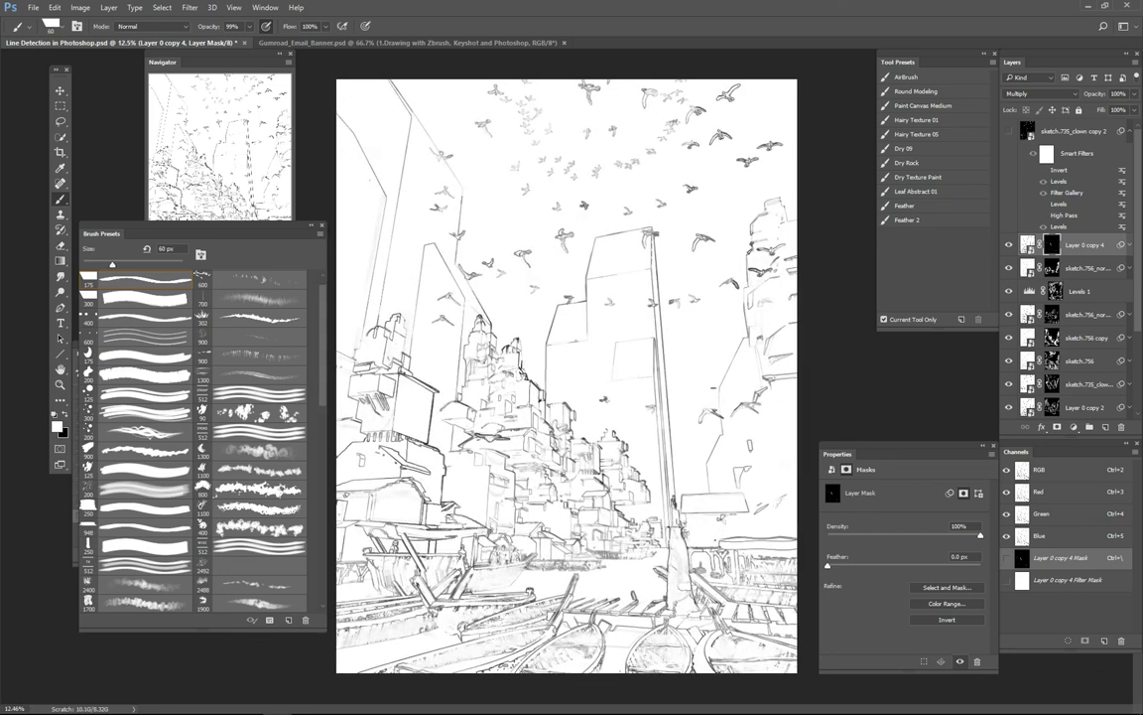
scroll(616, 453, down, 1)
scroll(776, 387, down, 2)
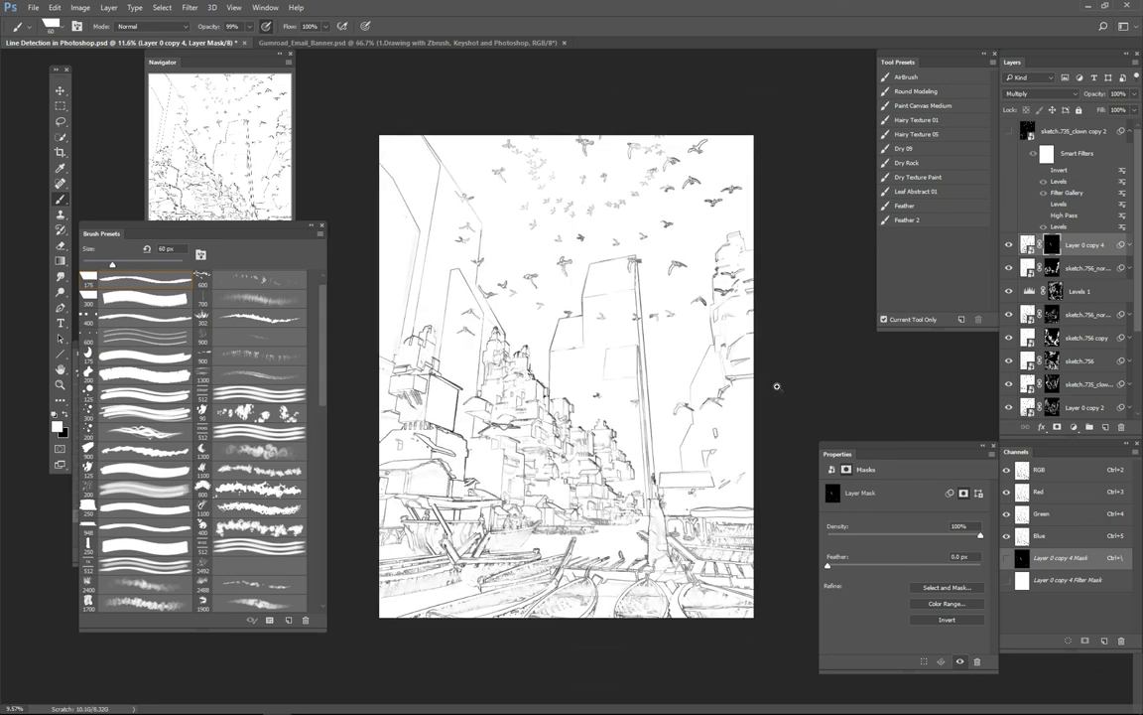
scroll(717, 458, up, 1)
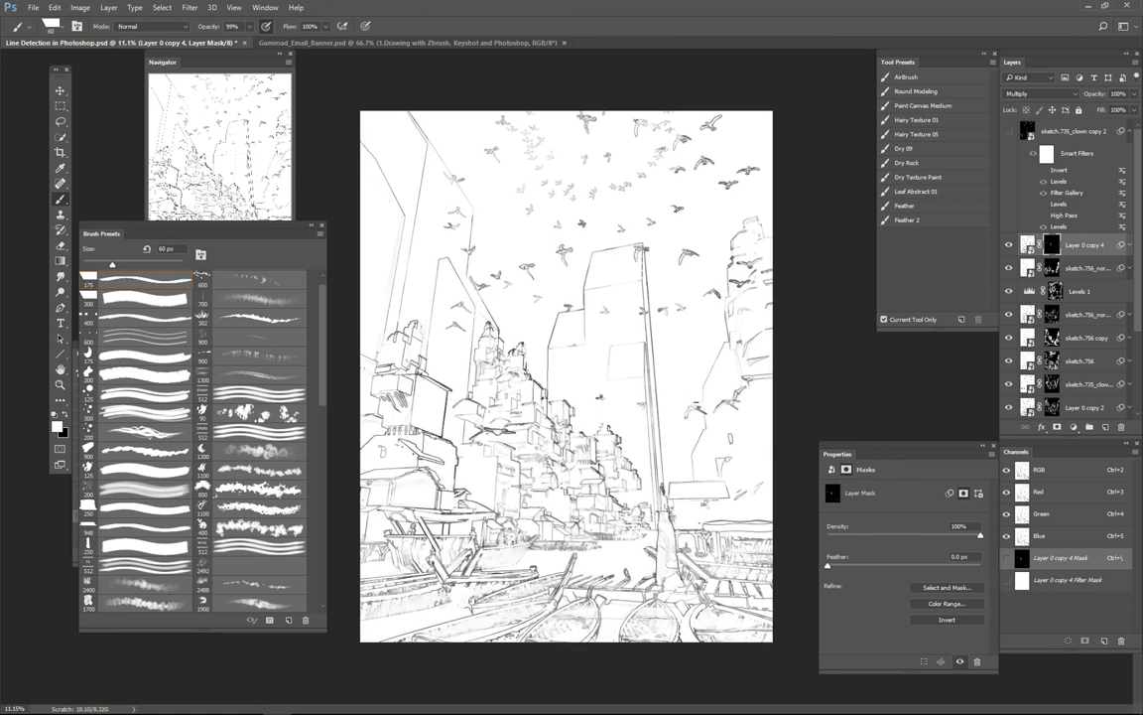
scroll(635, 425, down, 1)
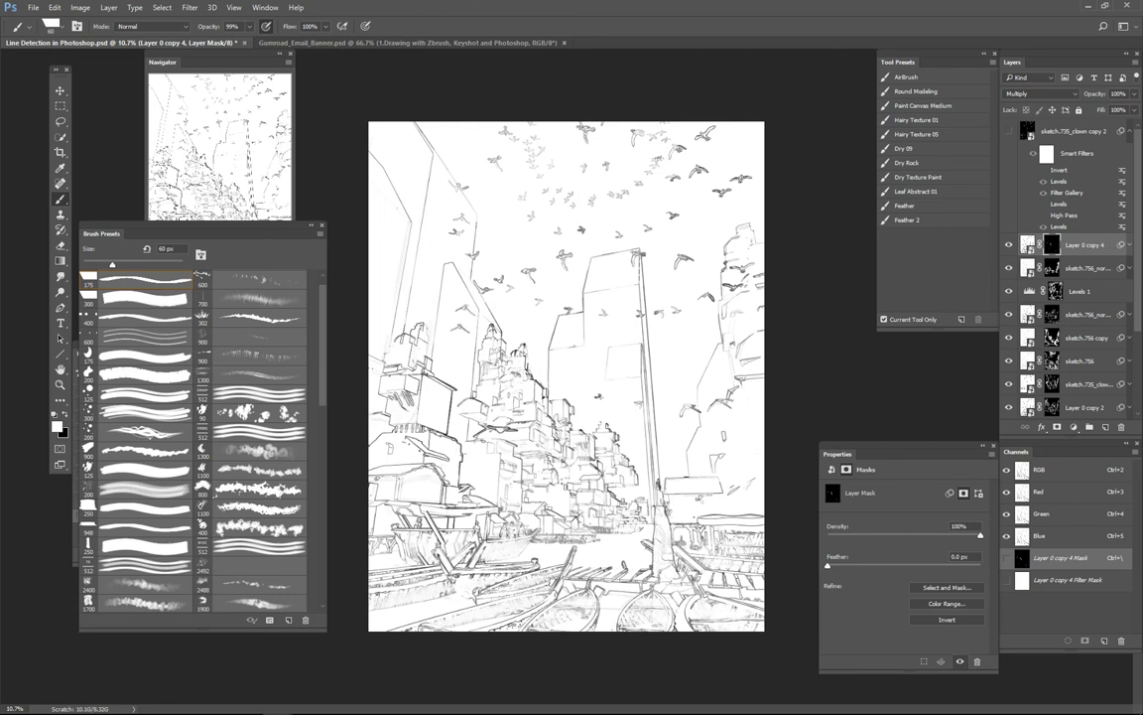
scroll(683, 484, down, 1)
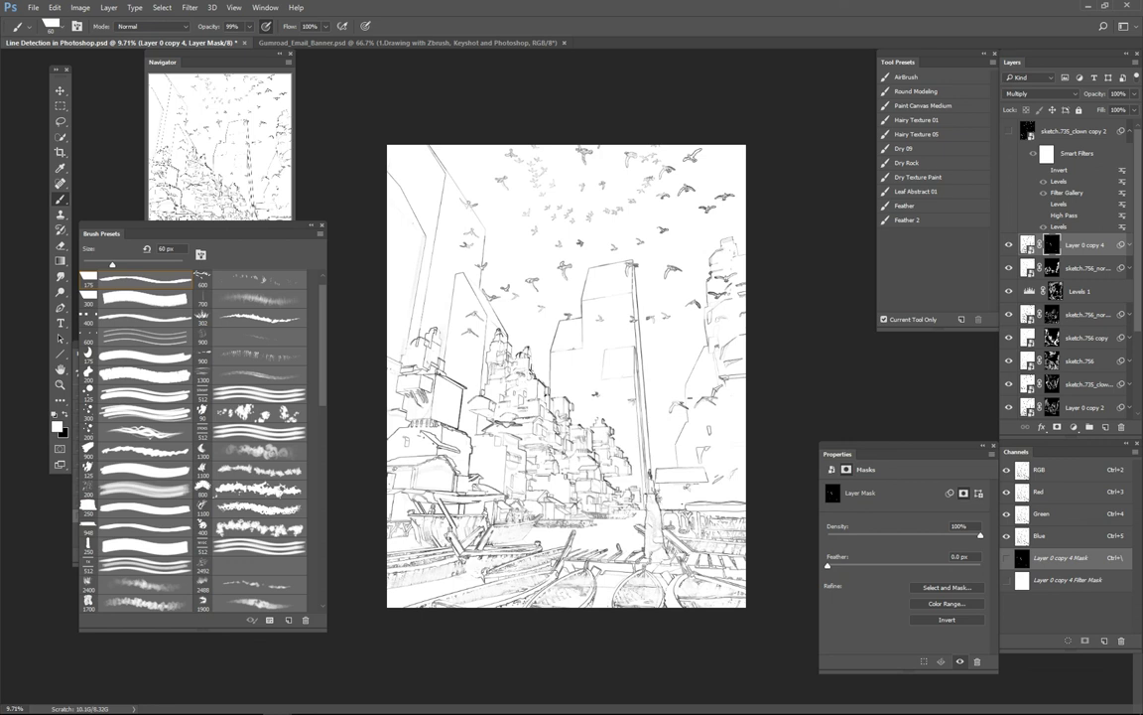
scroll(637, 398, up, 1)
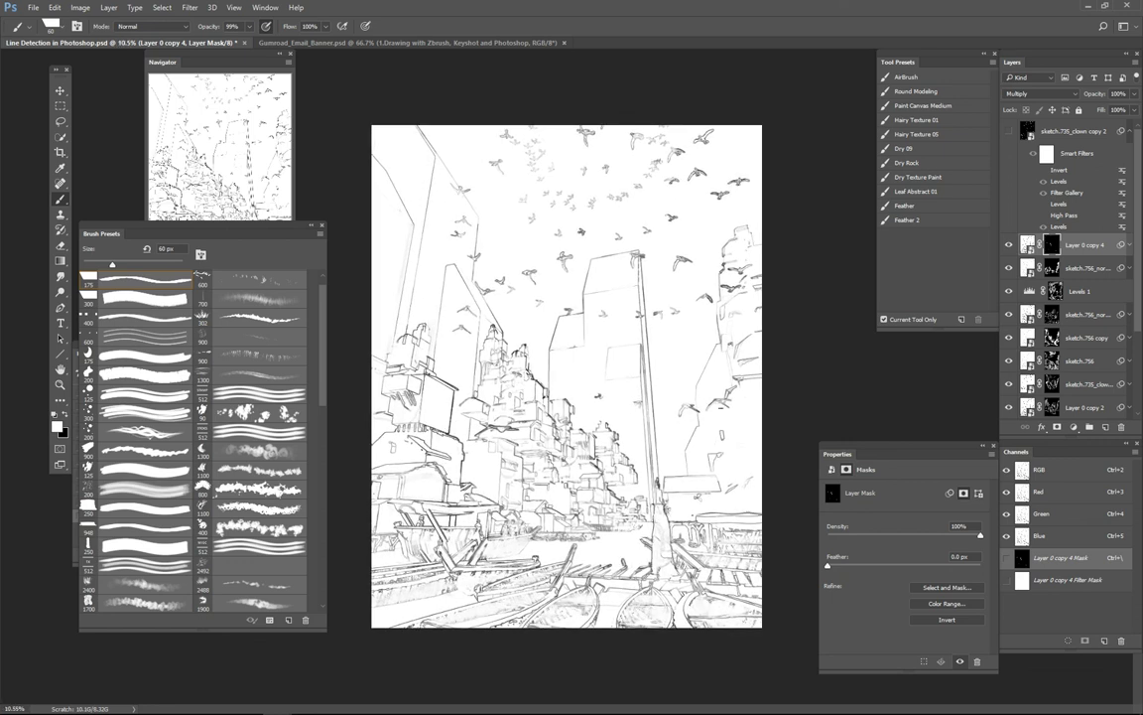